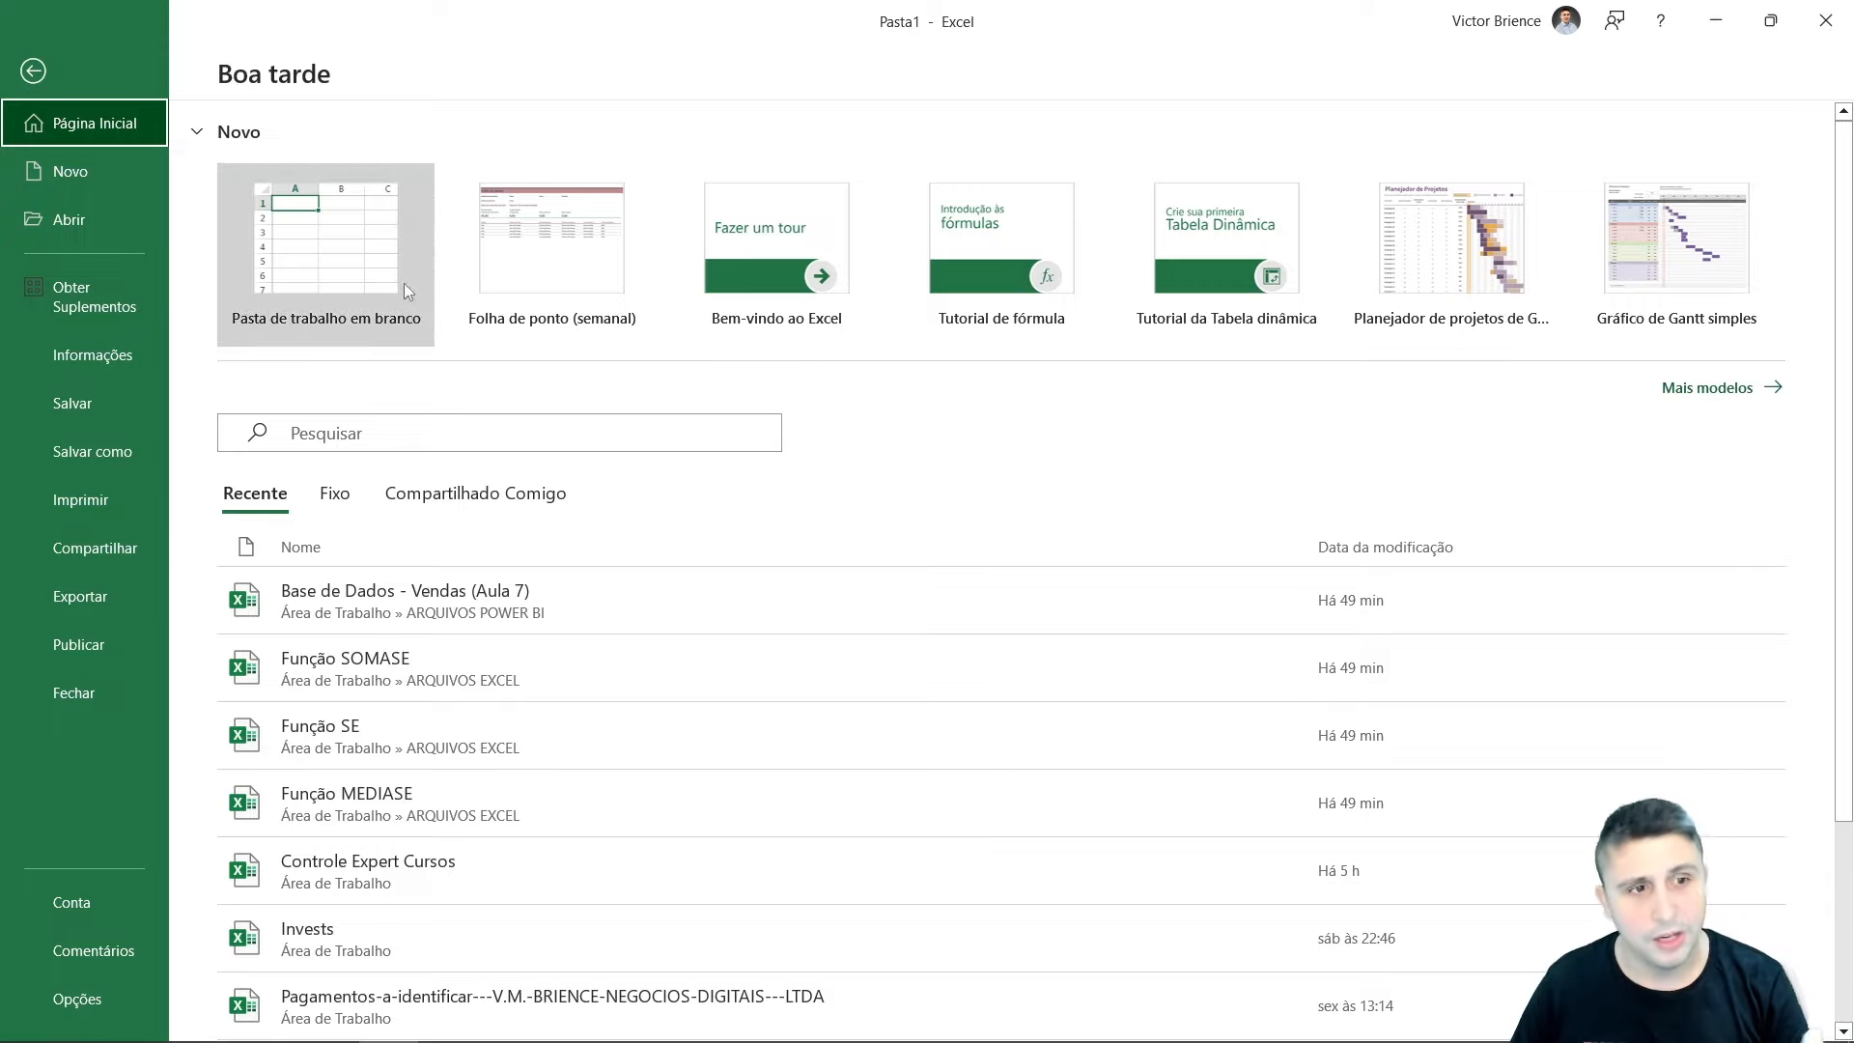
Create a new blank workbook.
left_click(338, 286)
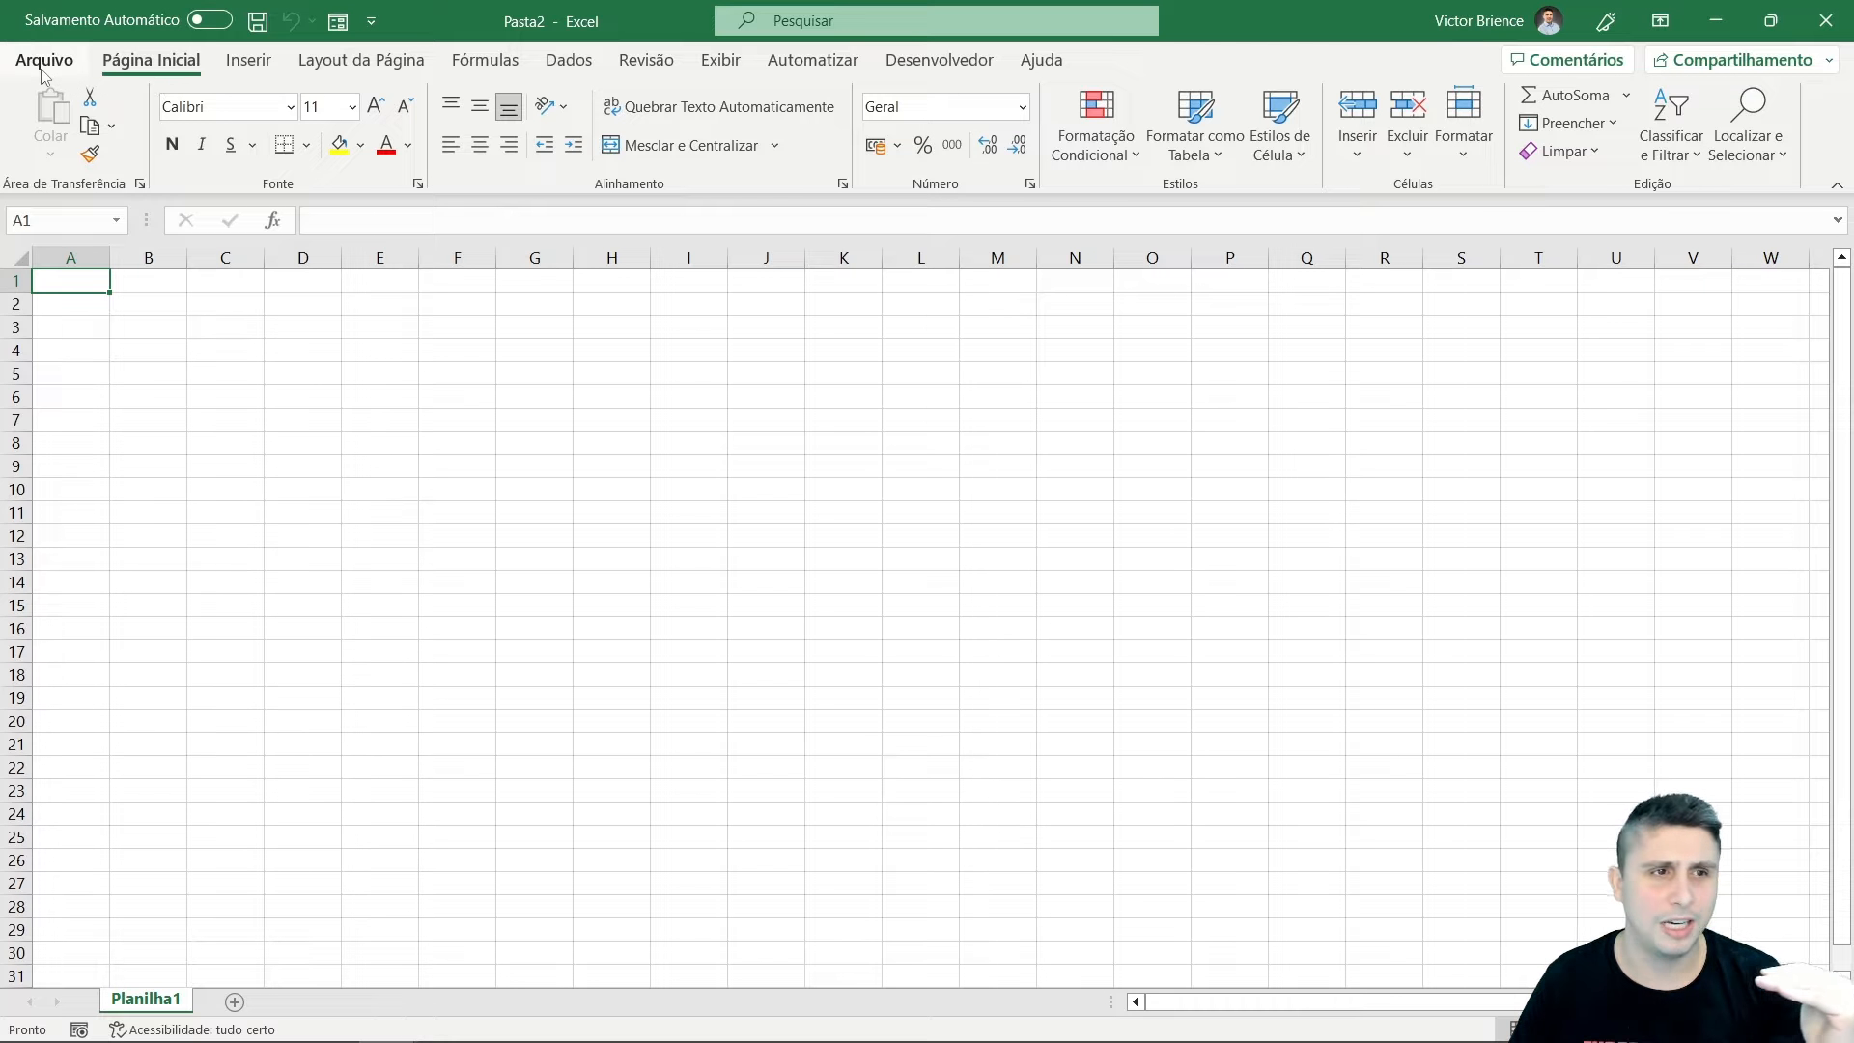
Examine the ribbon's command groups for inserting, page layout, formulas, data, review and view, ending on the home commands.
left_click(249, 68)
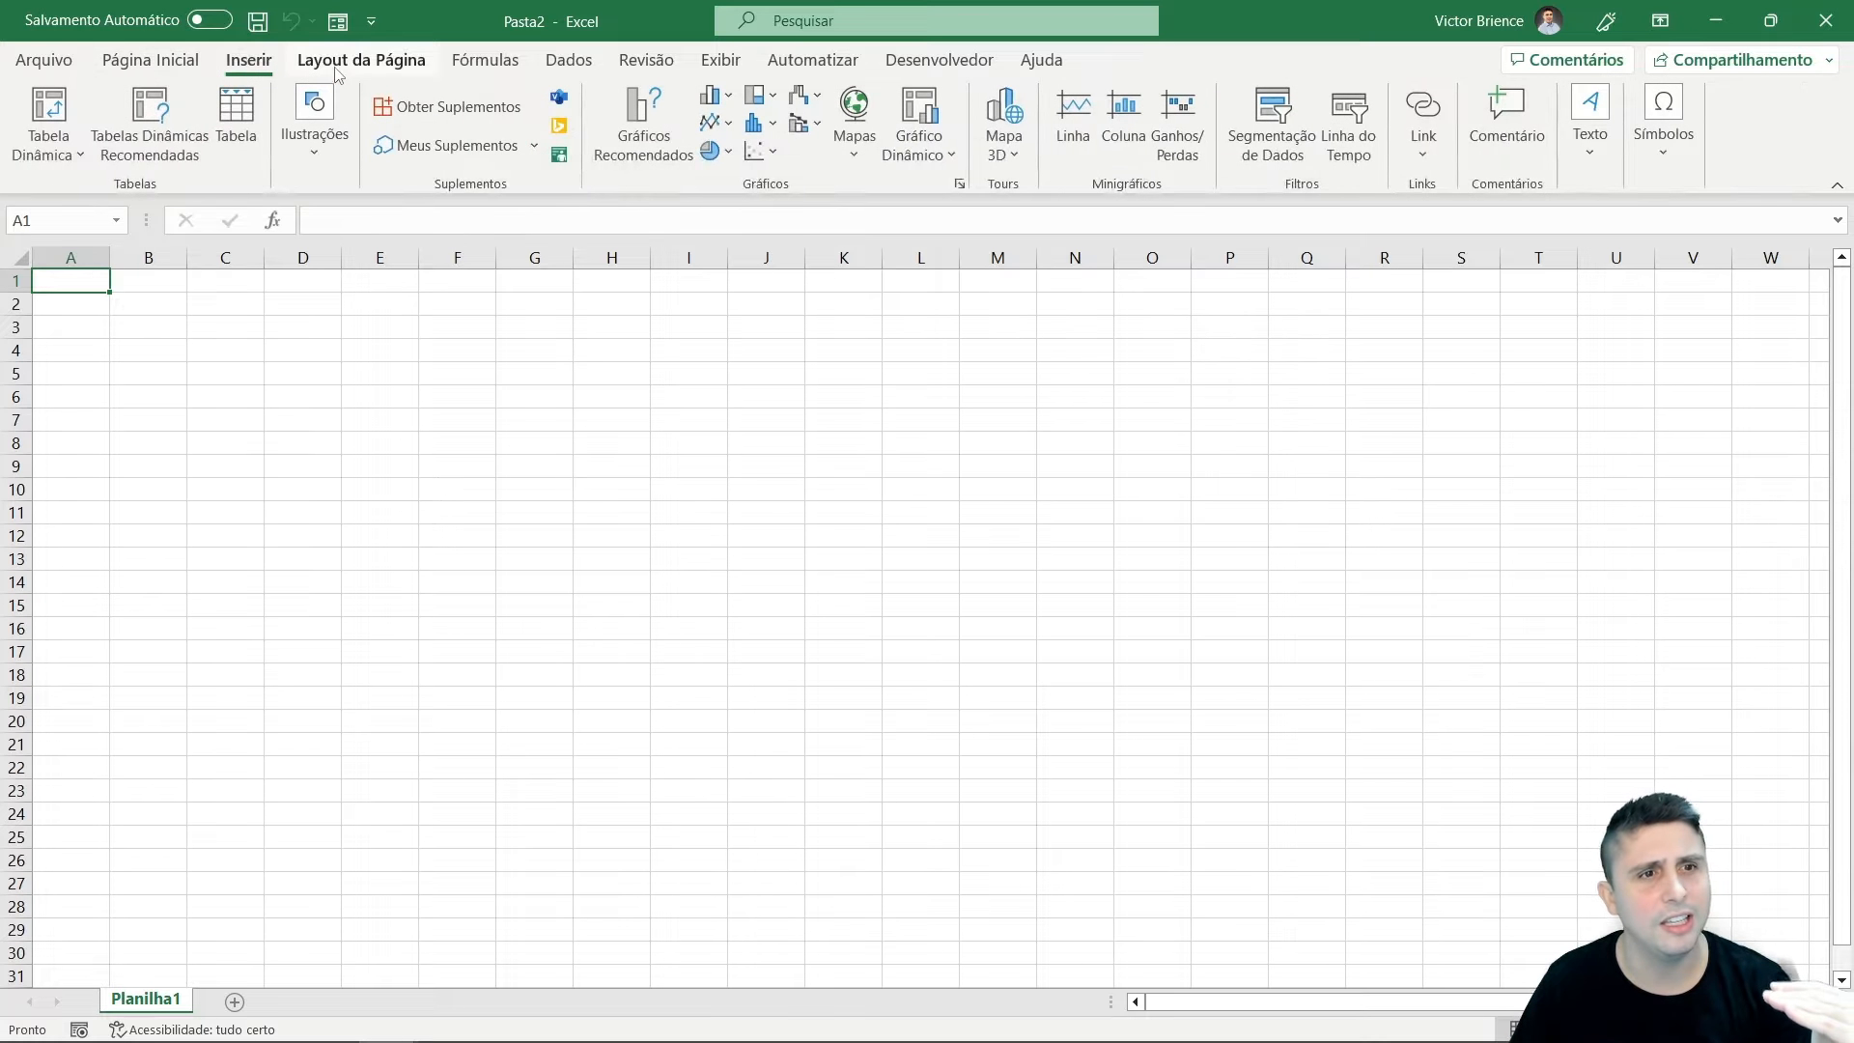
left_click(372, 68)
left_click(484, 68)
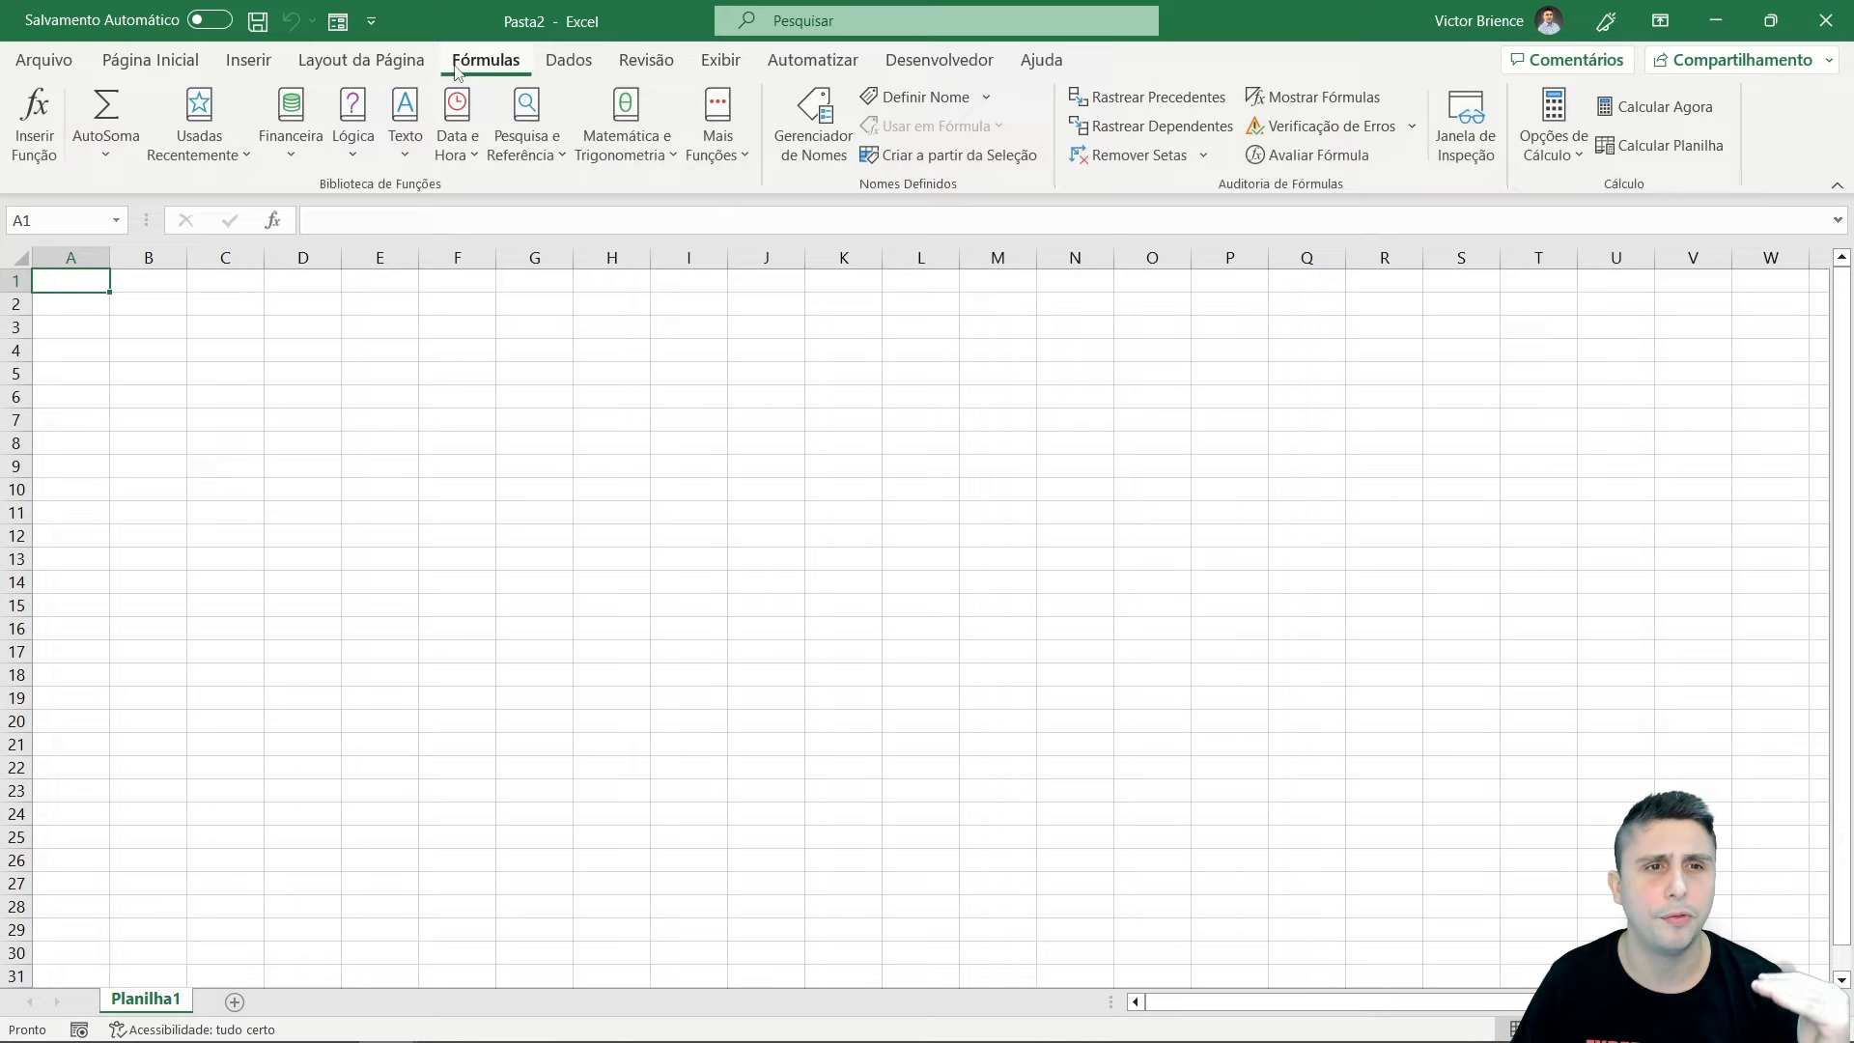
left_click(568, 68)
left_click(649, 70)
left_click(724, 70)
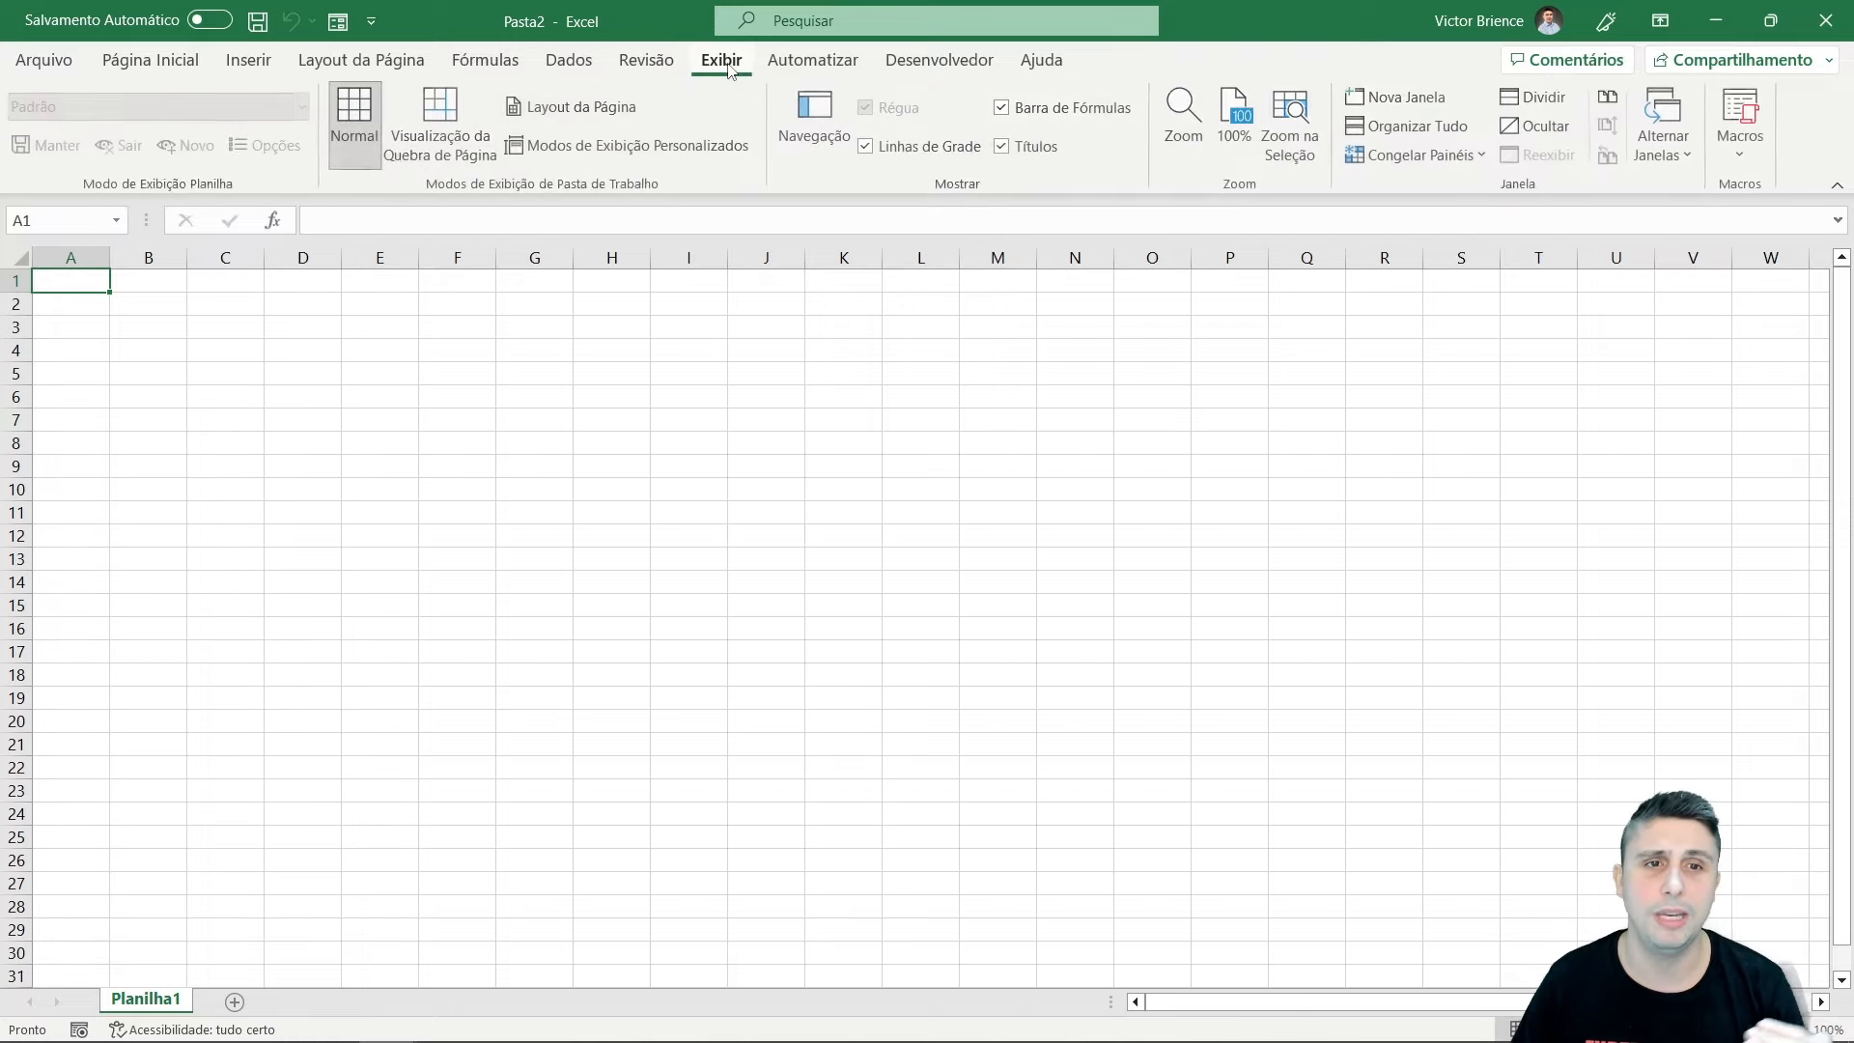
left_click(646, 60)
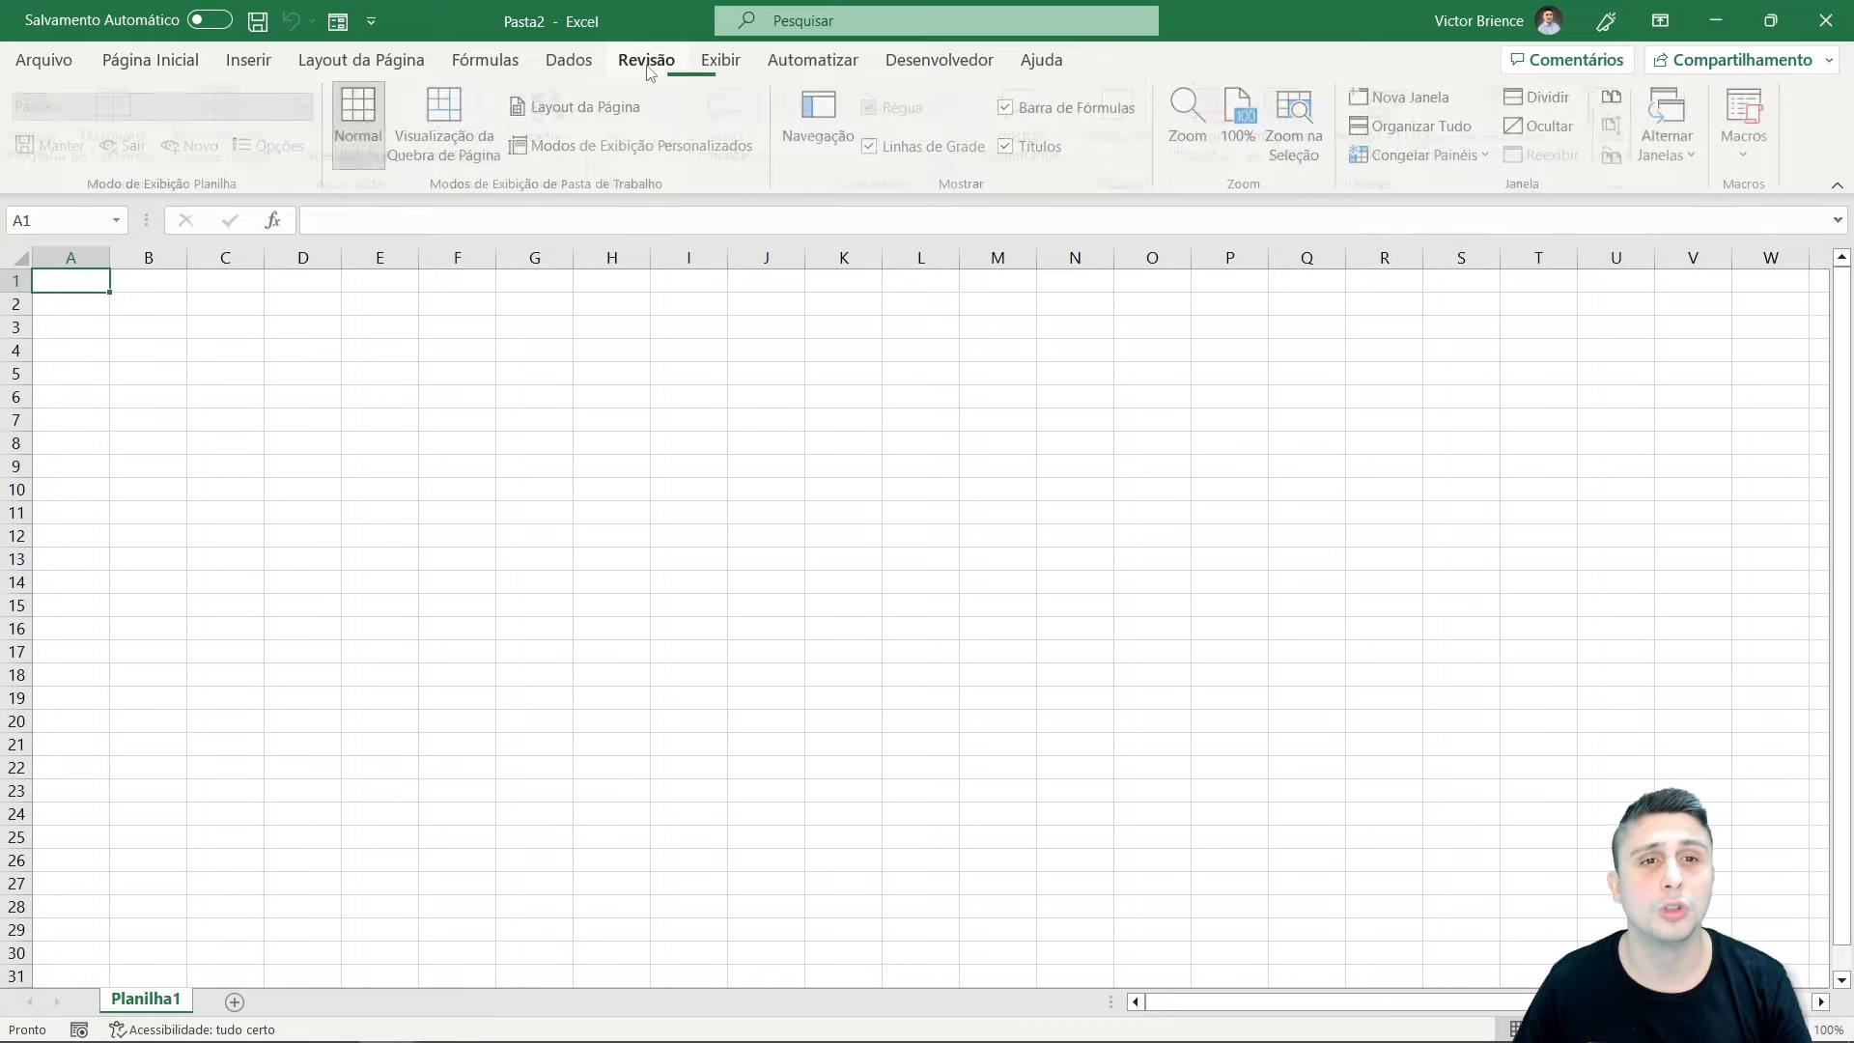
left_click(569, 60)
left_click(485, 60)
left_click(180, 61)
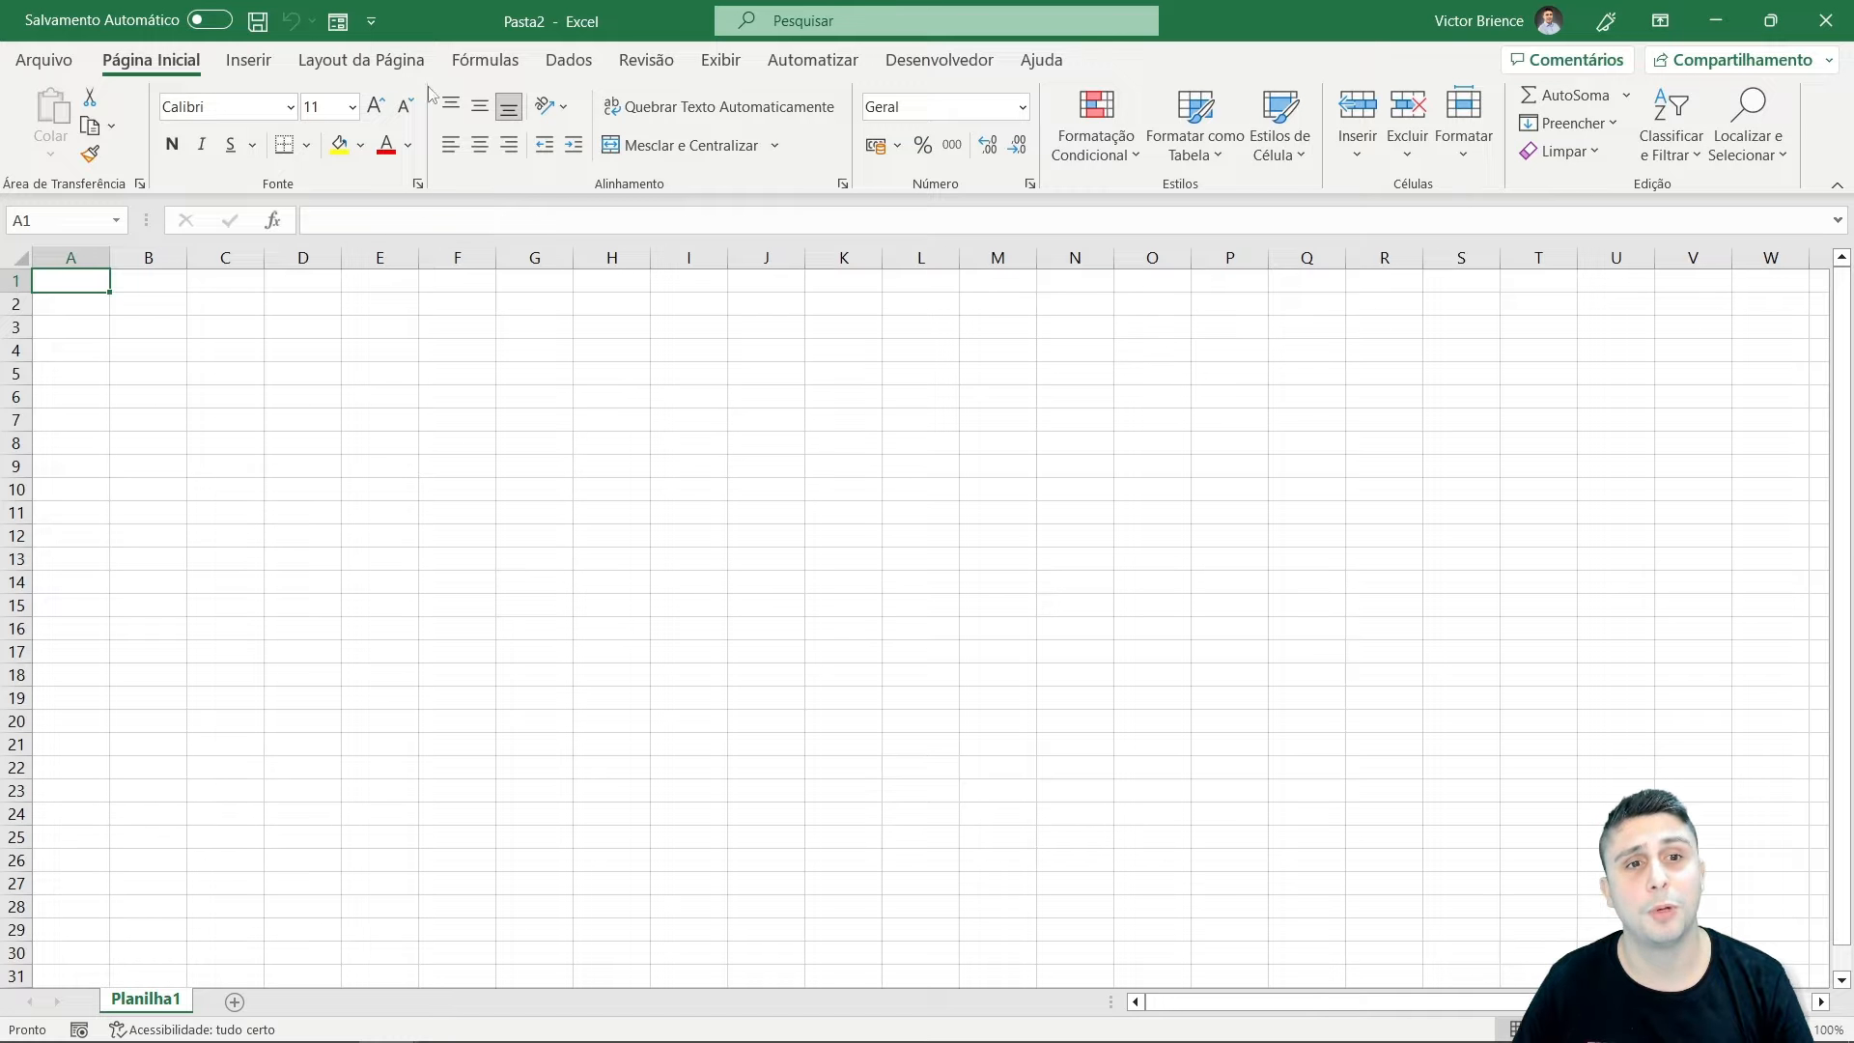
left_click(249, 62)
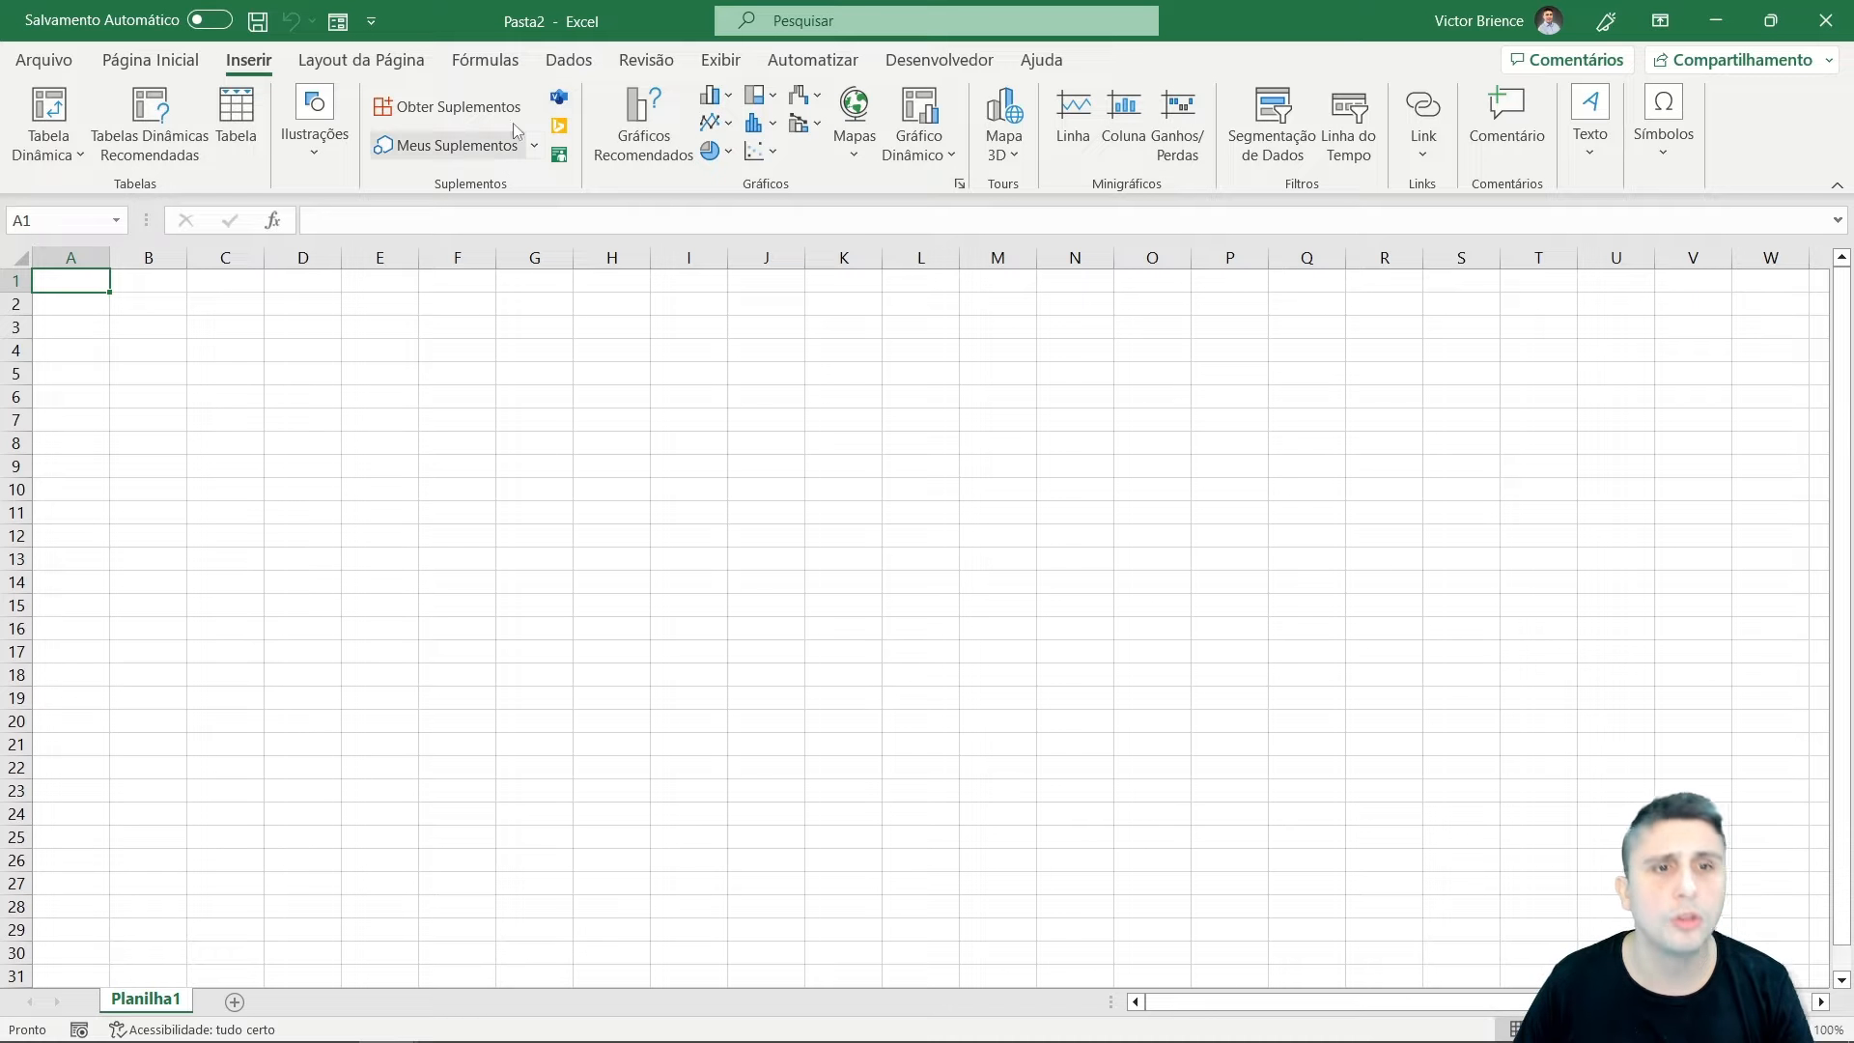
left_click(202, 62)
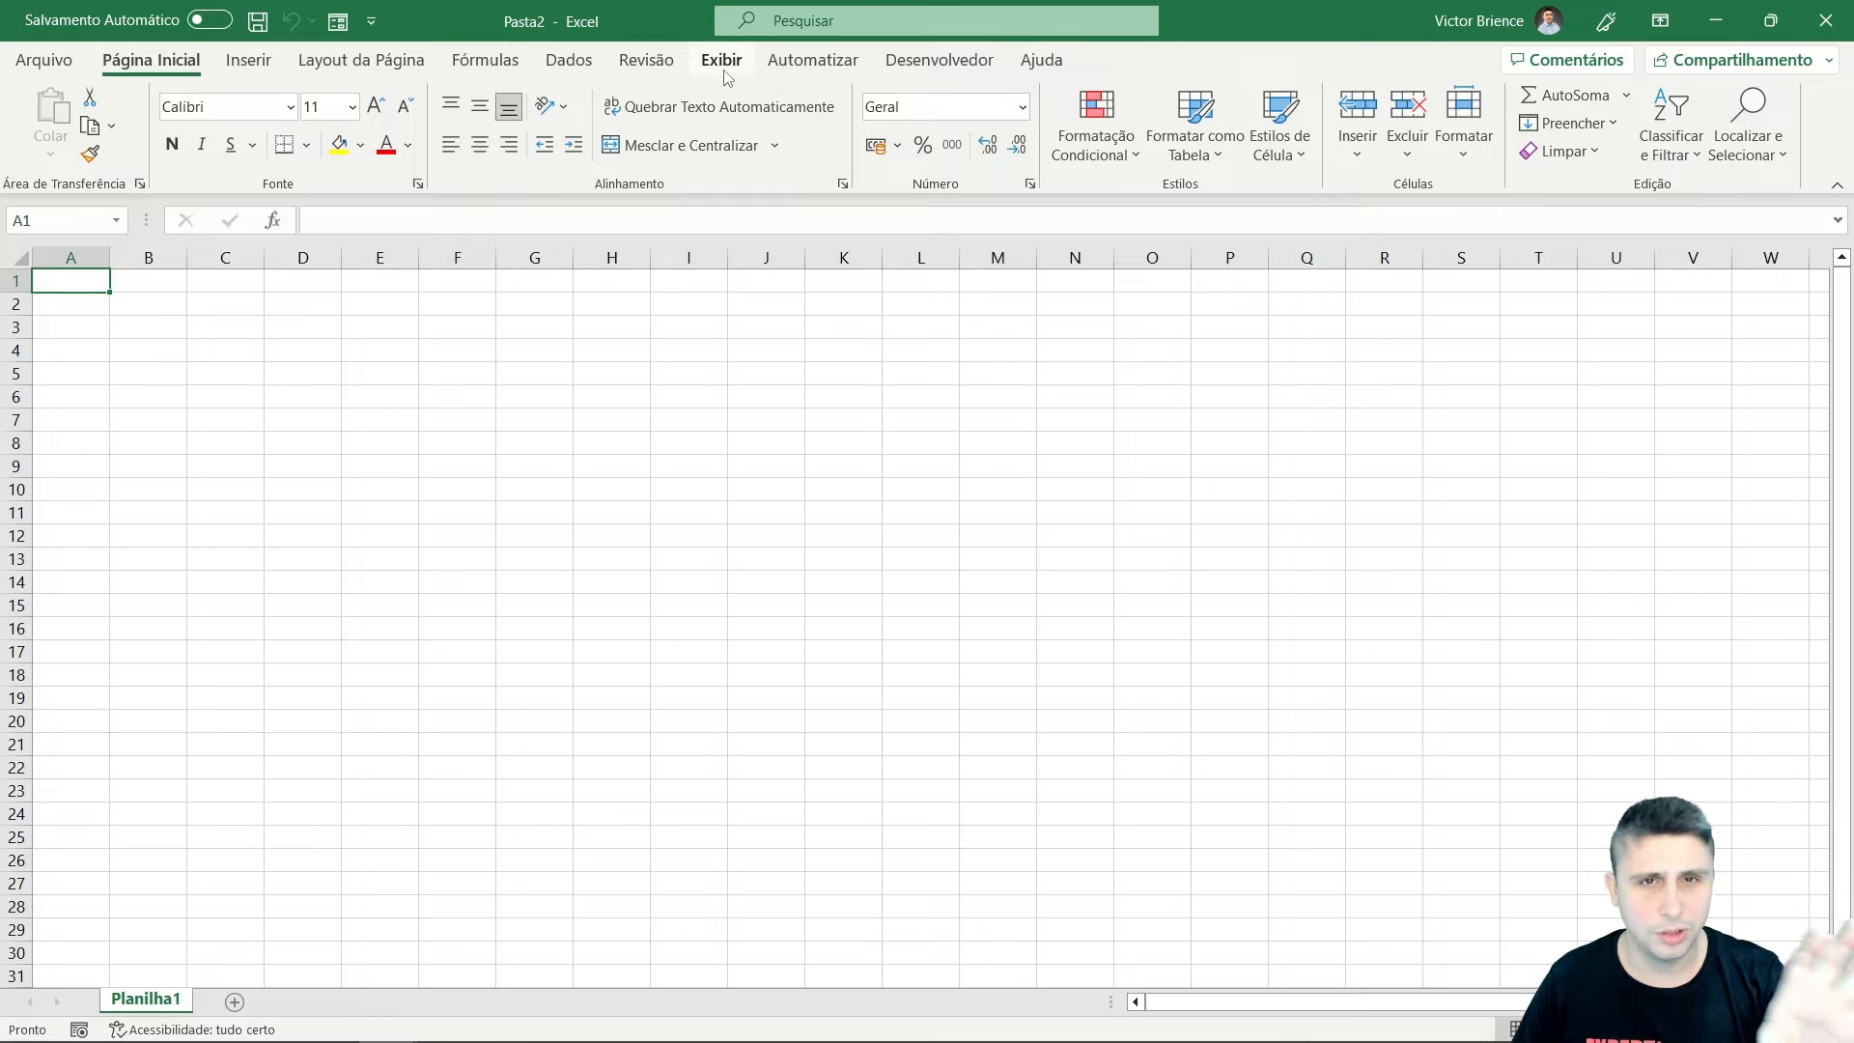
Review the ribbon display options and keep Mostrar Guias e Comandos selected.
left_click(1659, 21)
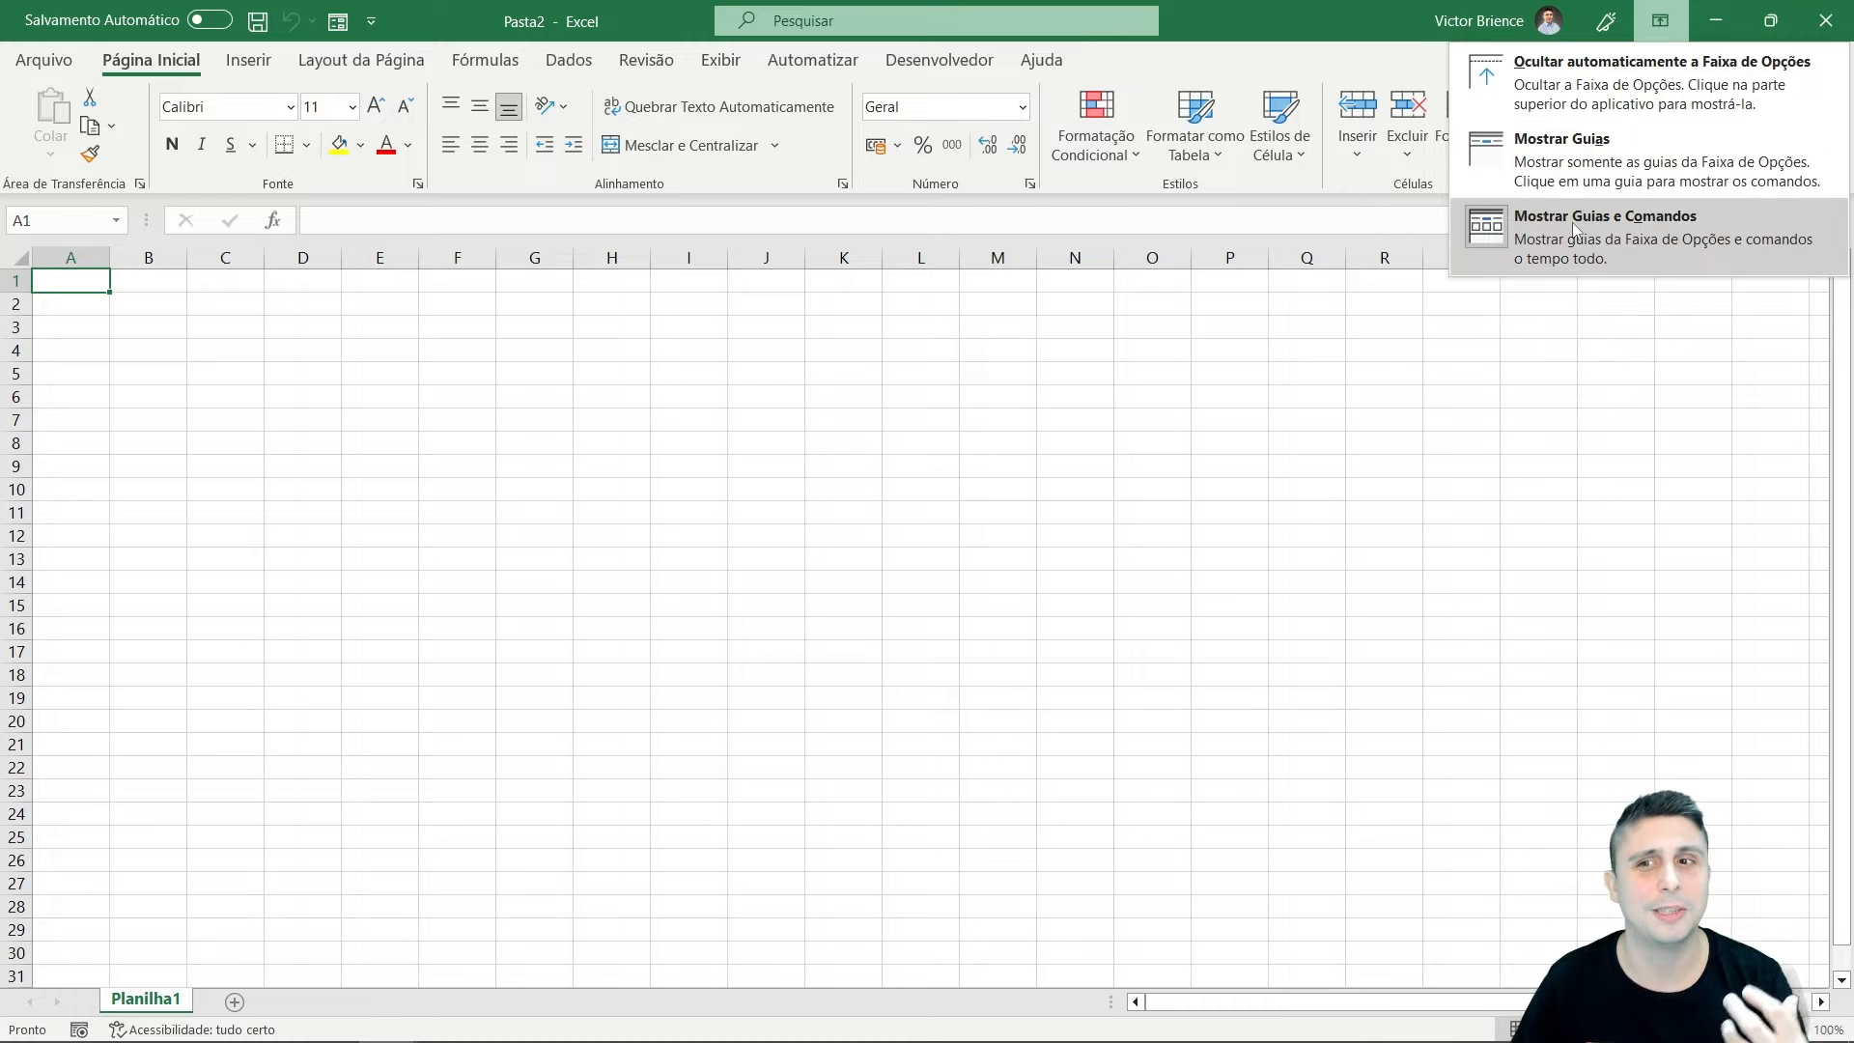
left_click(1552, 236)
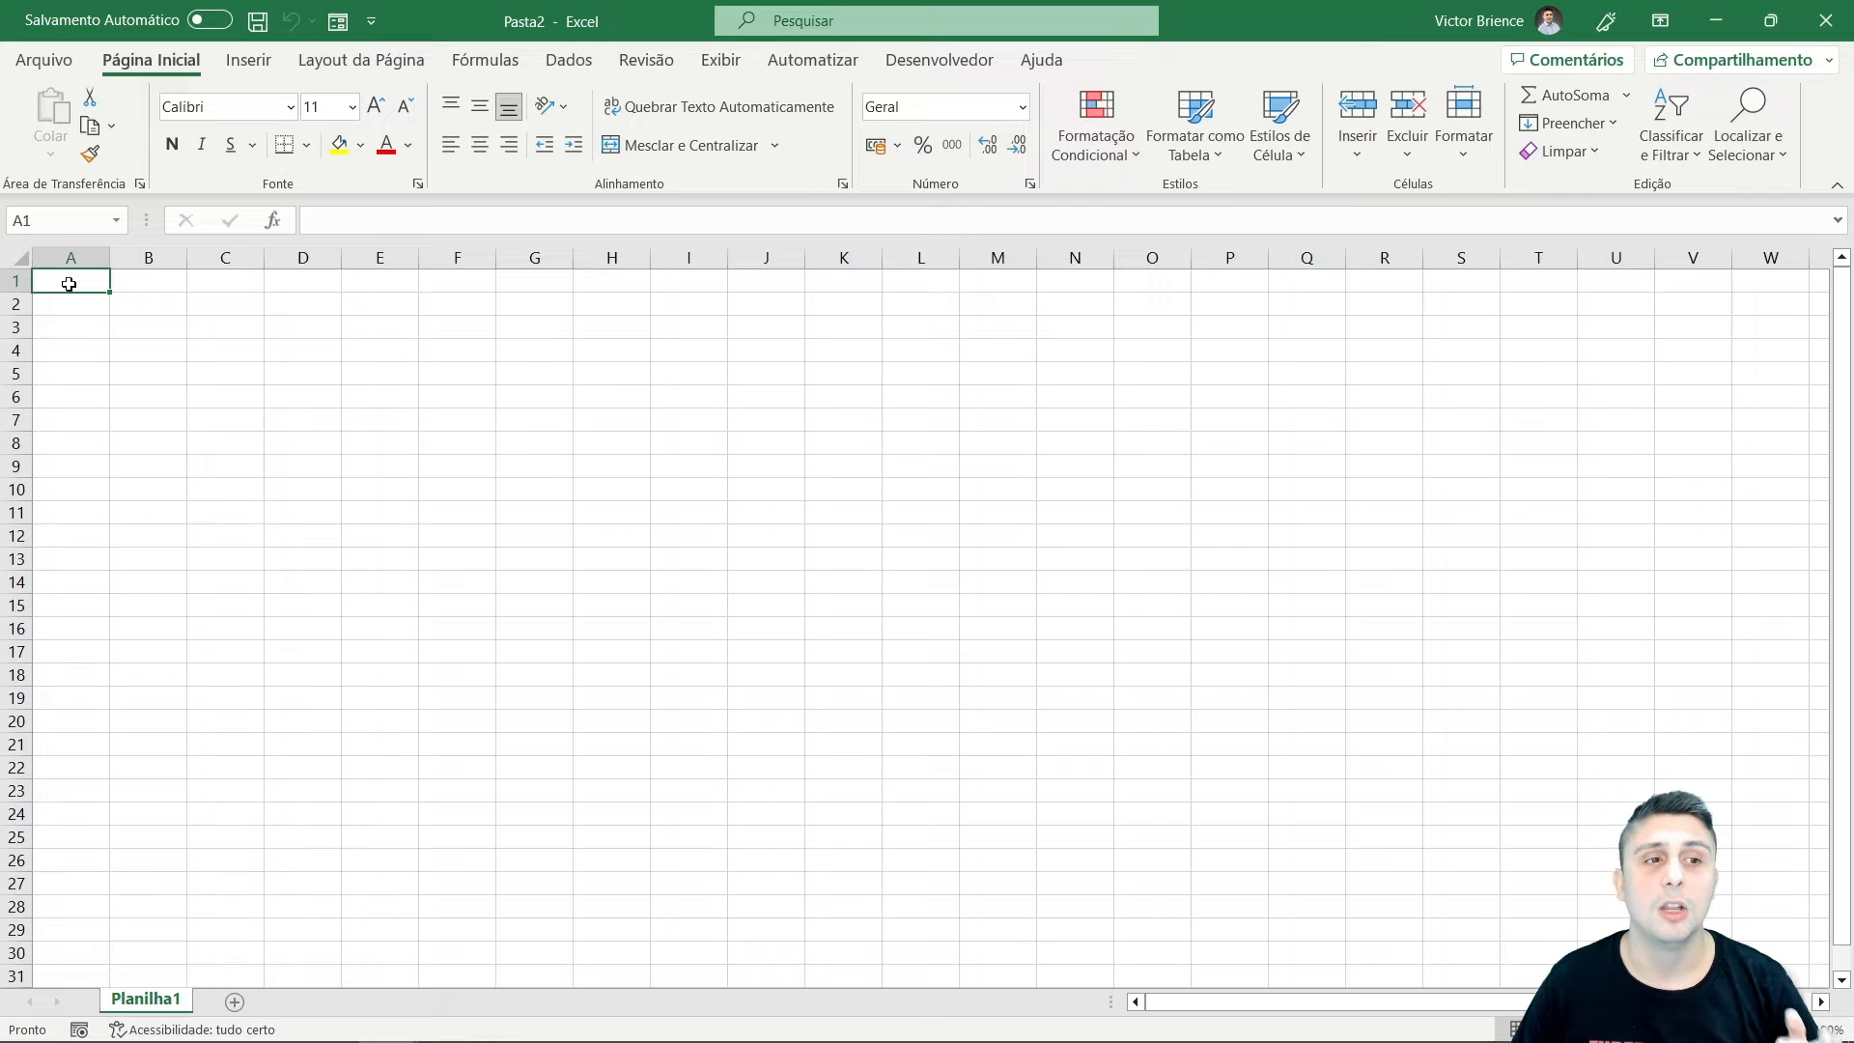
Highlight columns A to G and rows 1 to 7, and check the reference of cell C2 in the name box.
left_click_drag(73, 254, 569, 268)
left_click(345, 369)
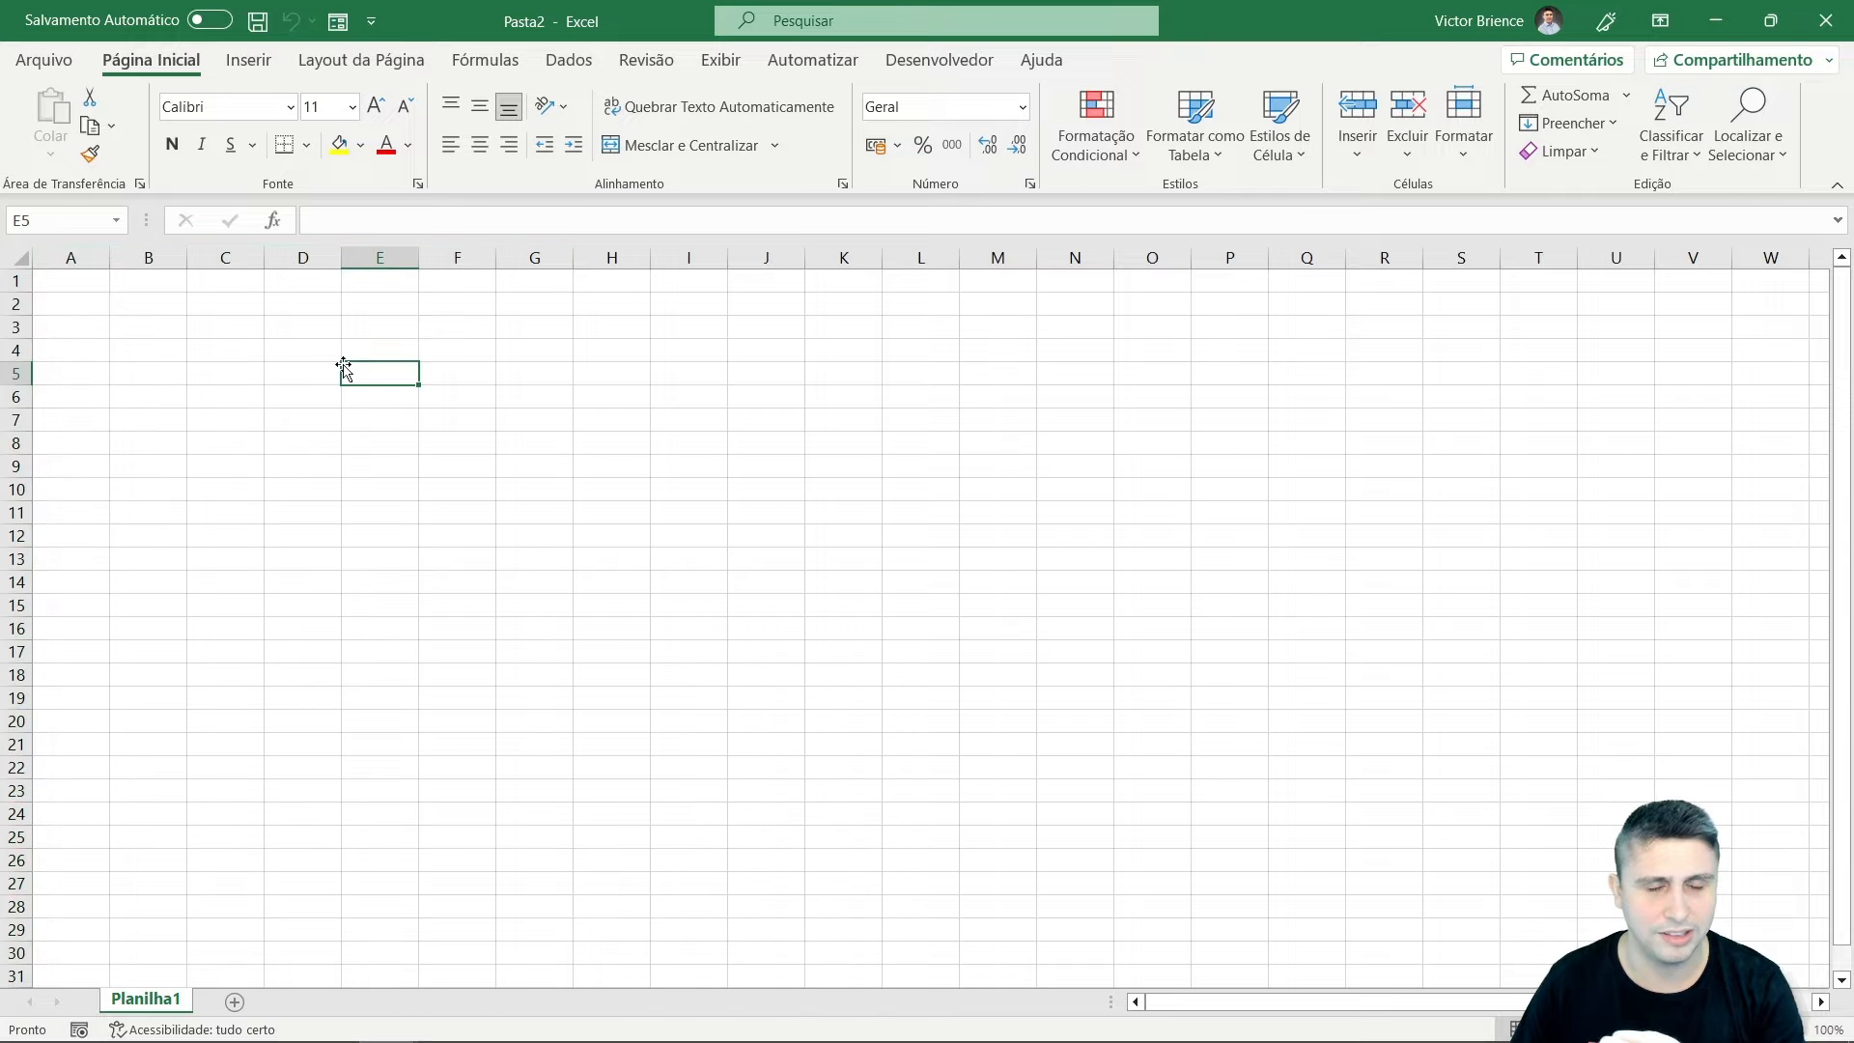
left_click_drag(15, 280, 15, 425)
left_click(161, 357)
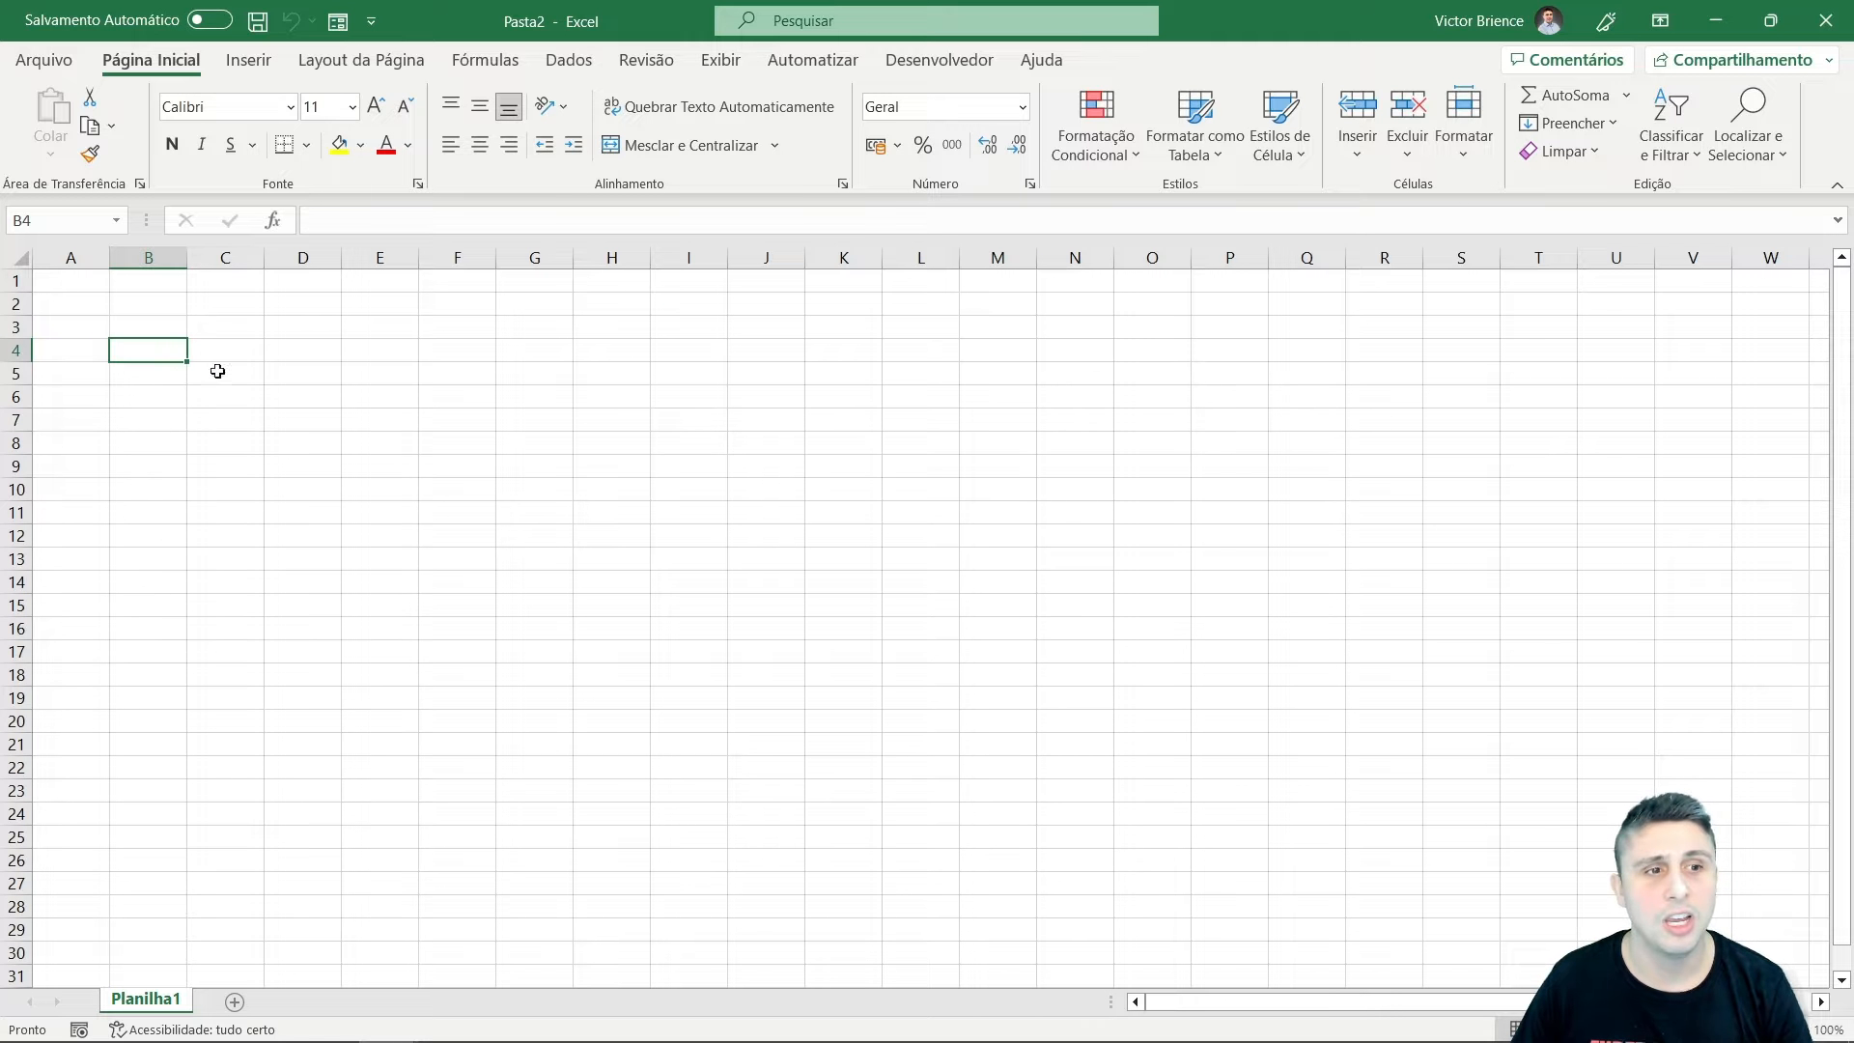
left_click(214, 303)
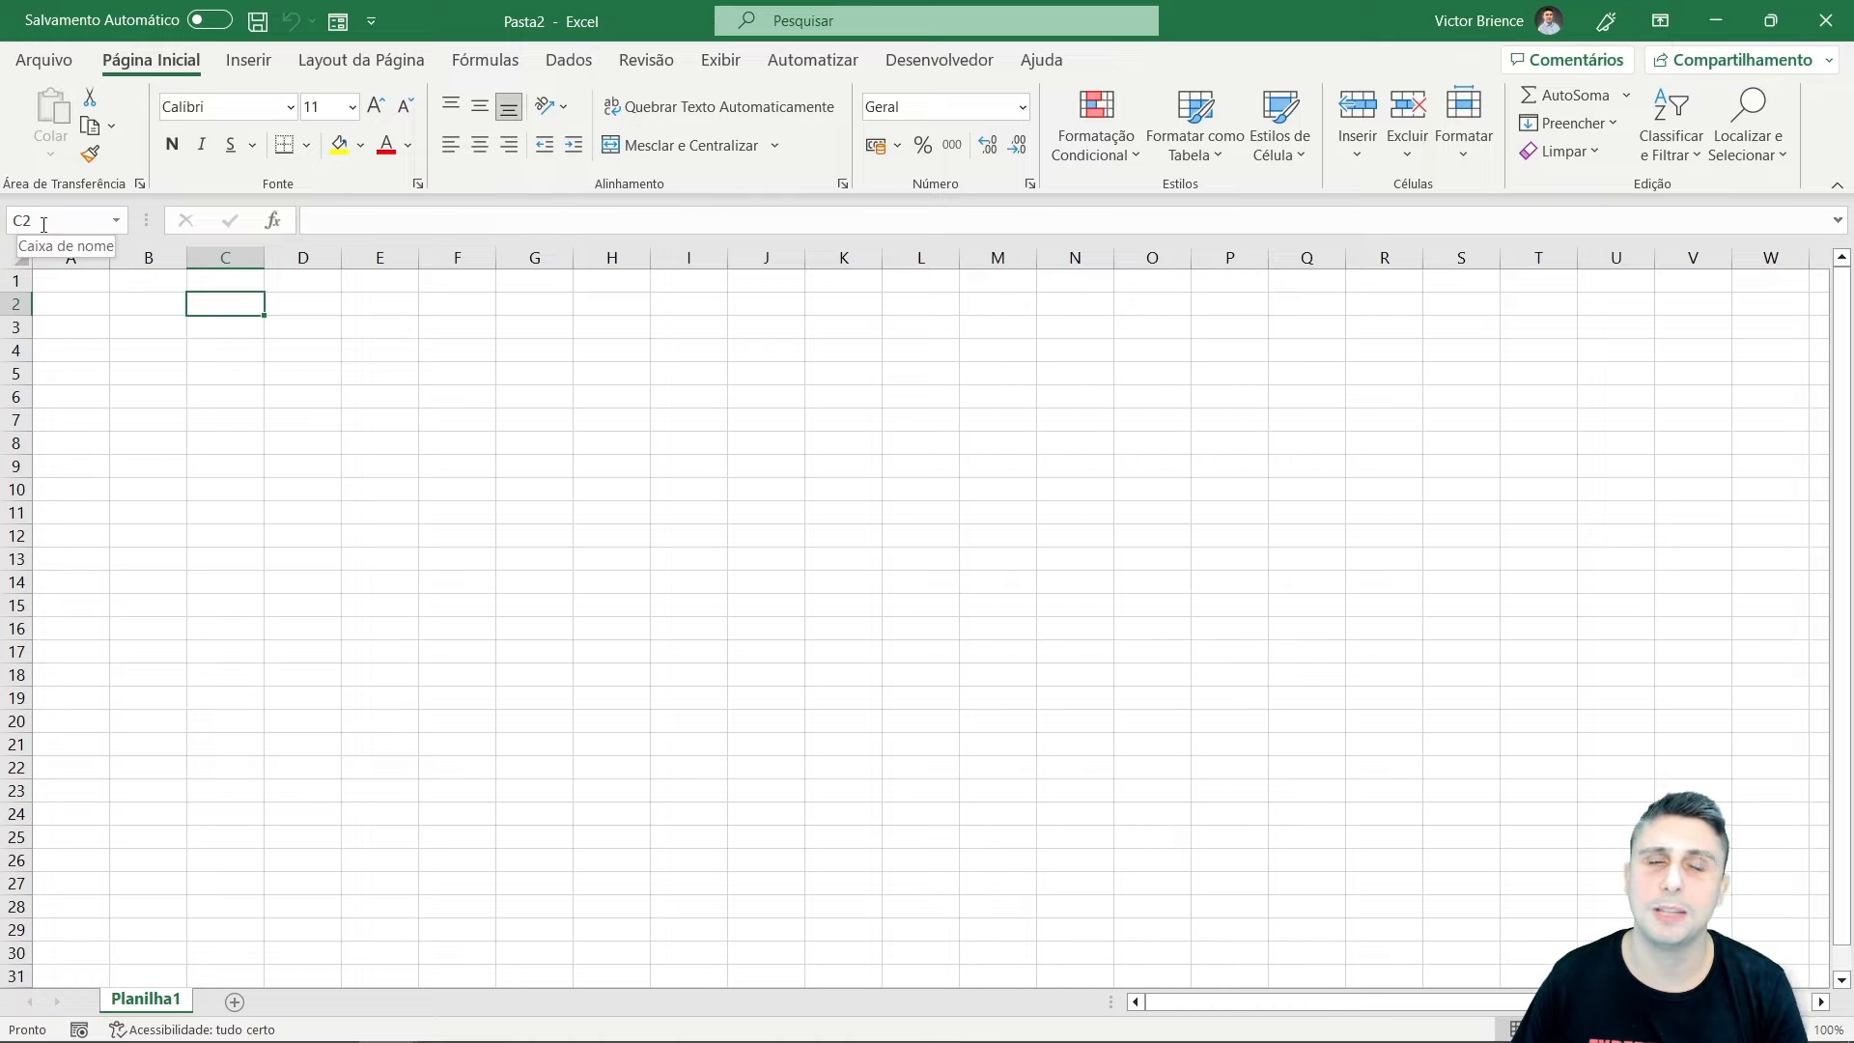
Enter the text "Nome" in cell F8.
left_click(442, 443)
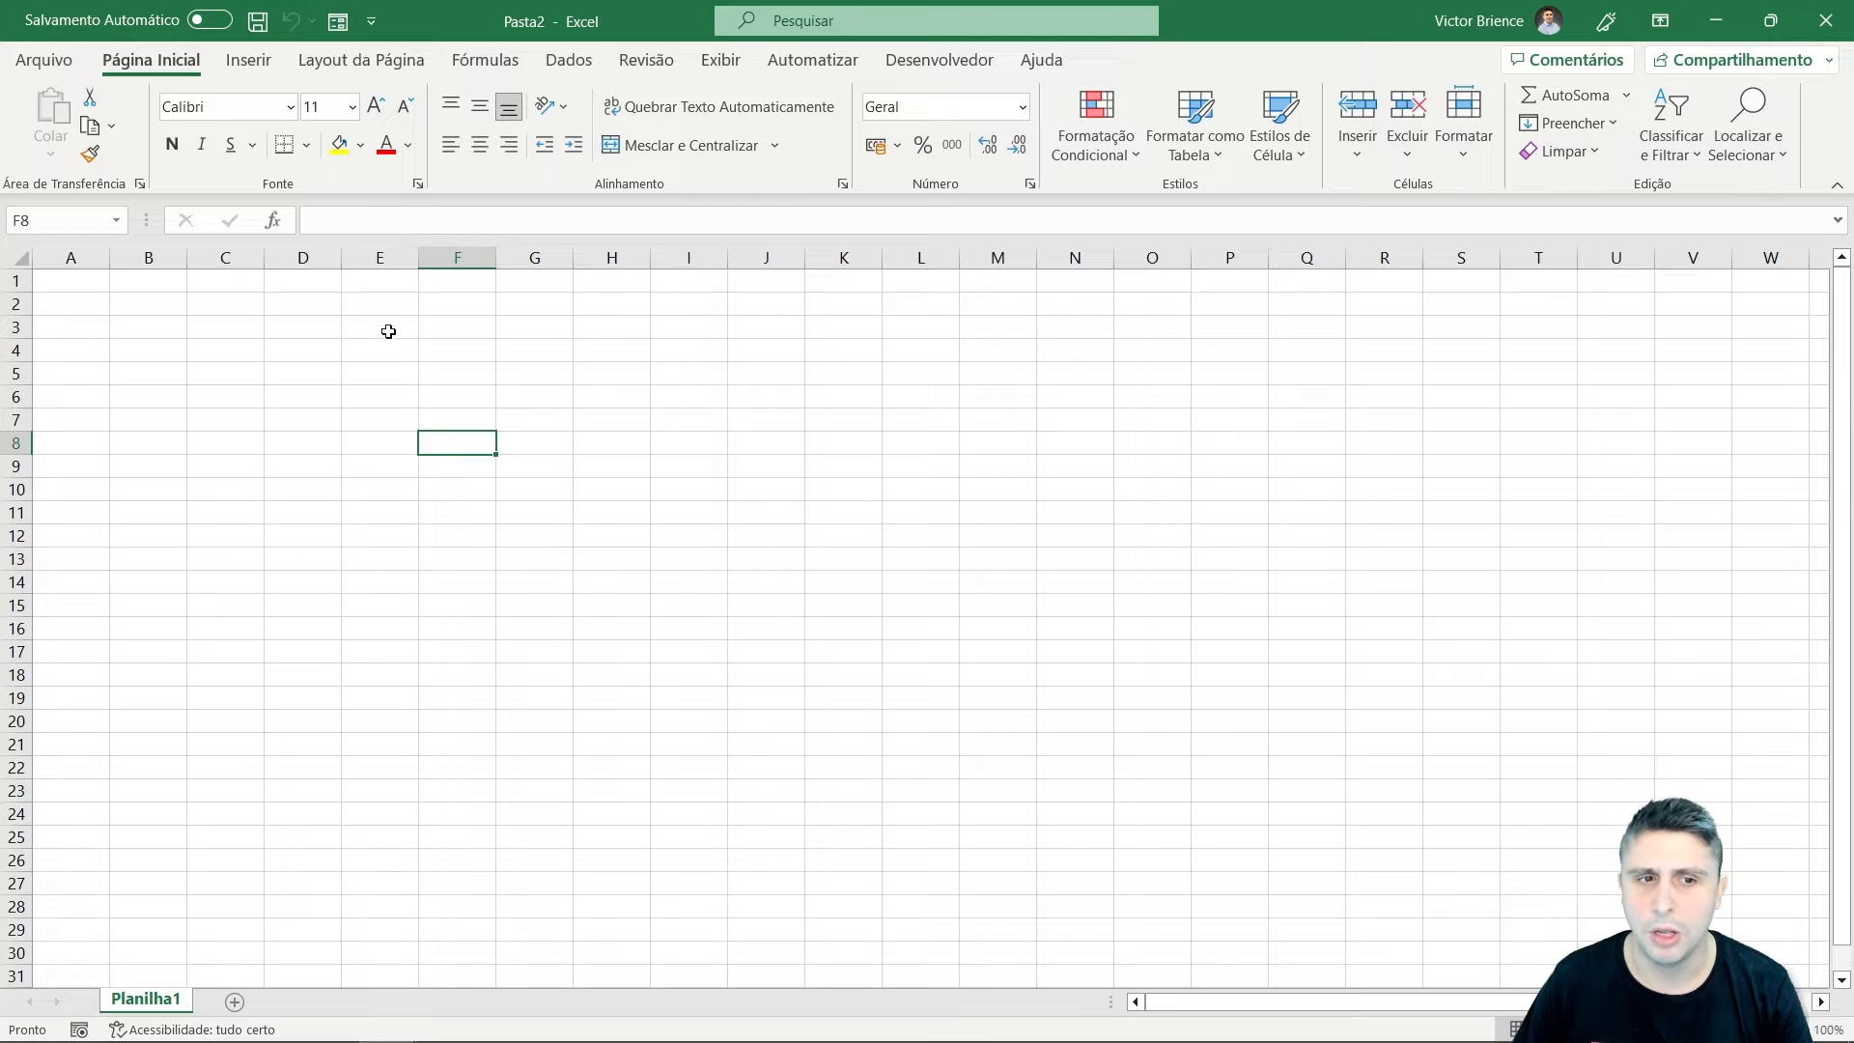
type("Nome")
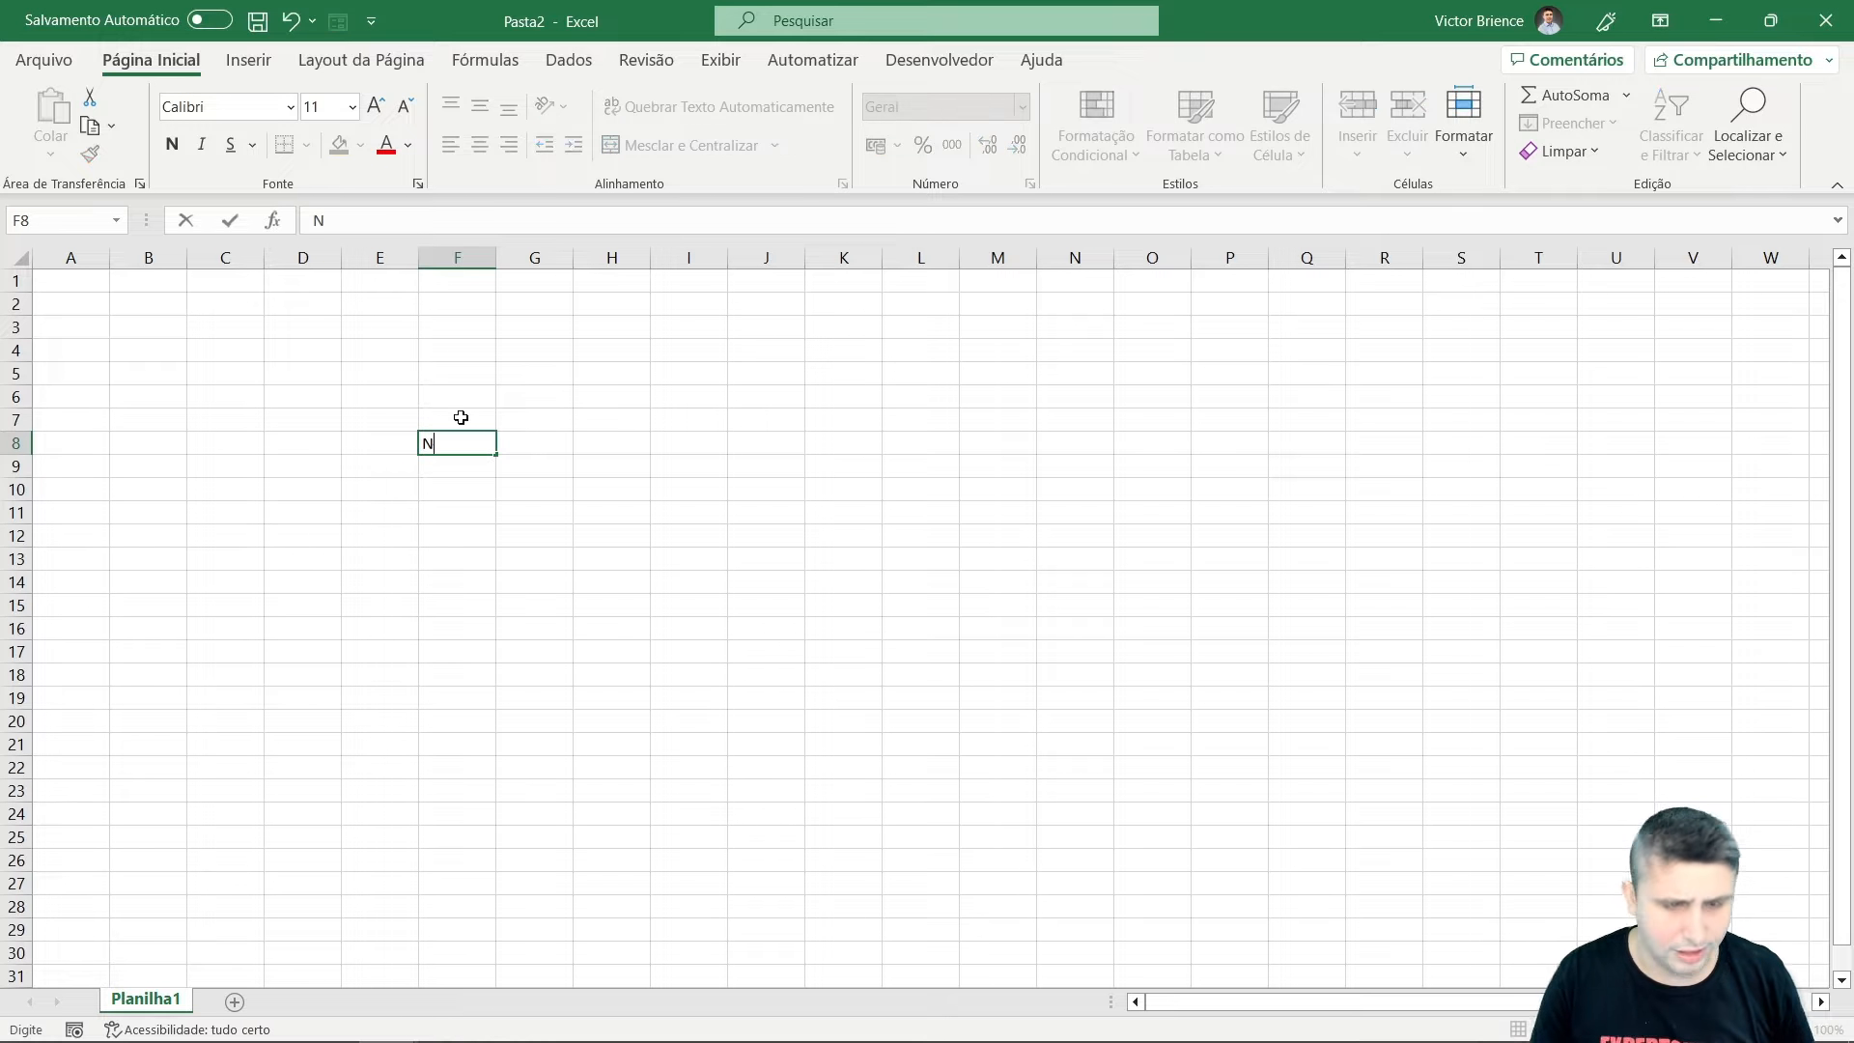
left_click(468, 372)
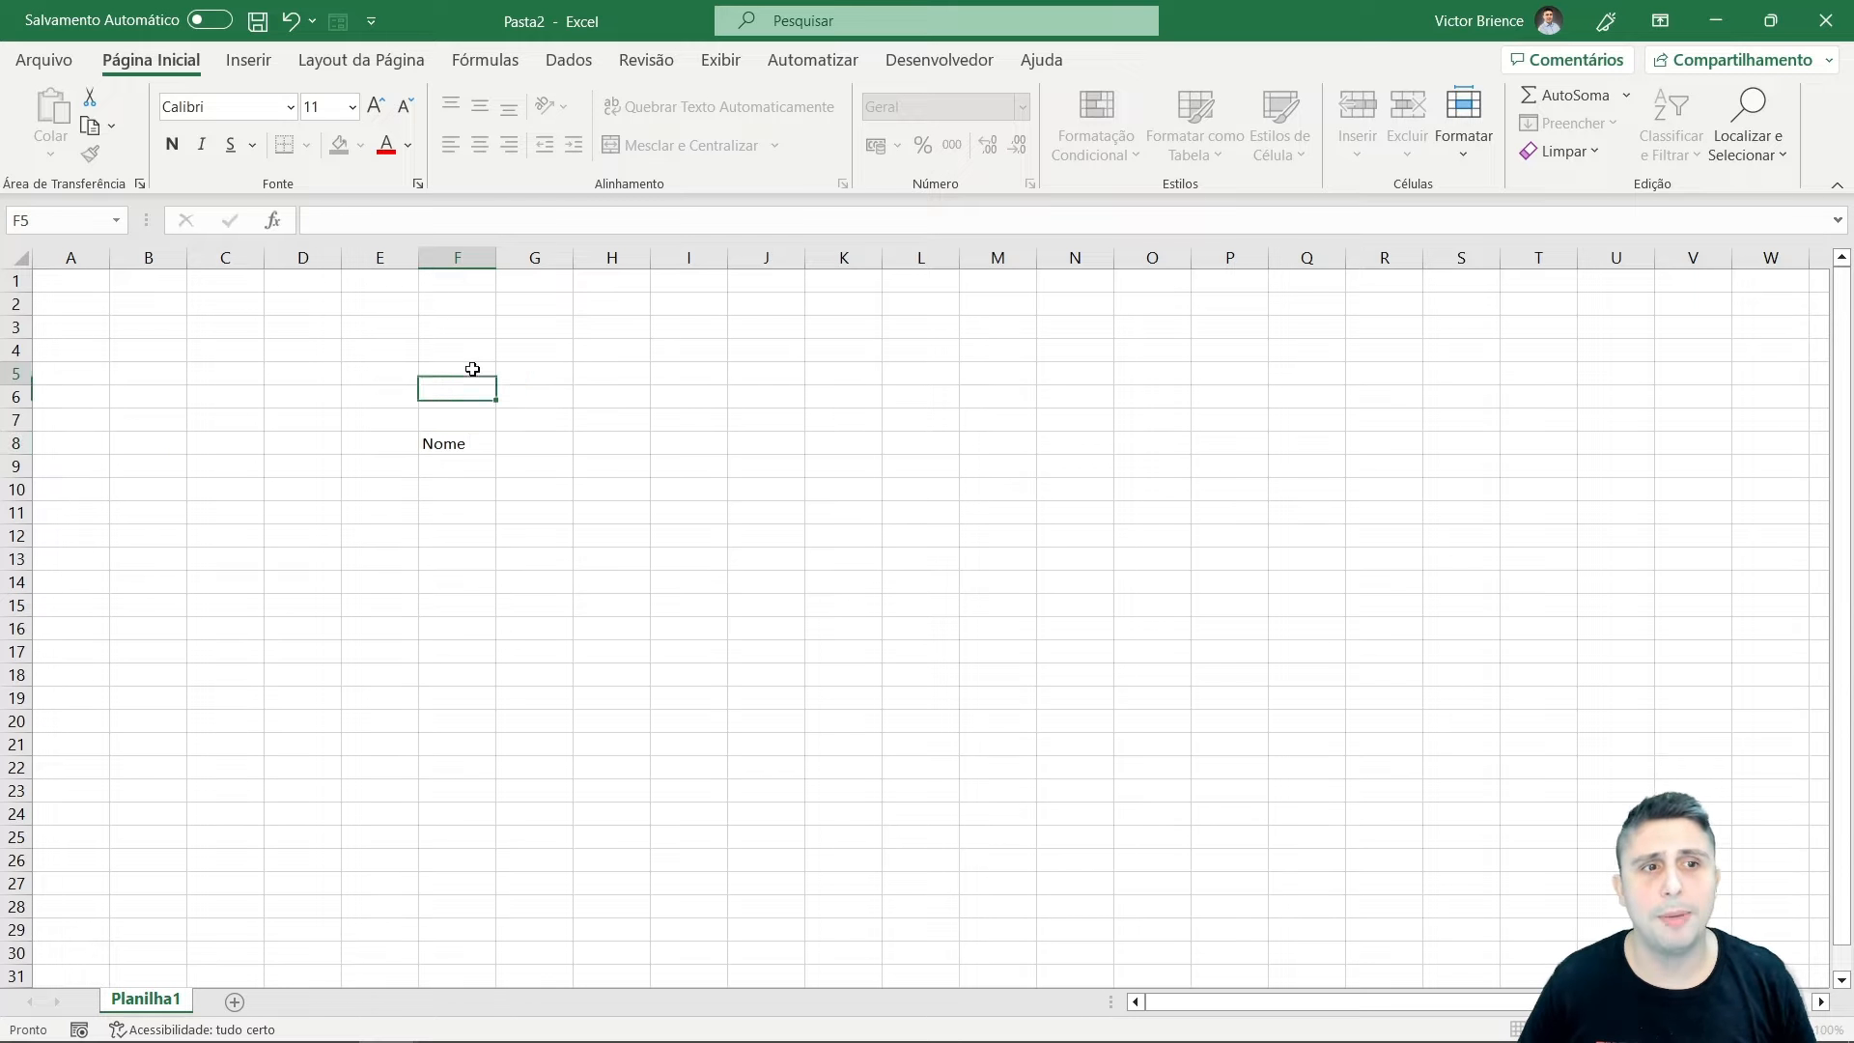
Inspect the content of cell F8 in the formula bar without changing it.
left_click(434, 446)
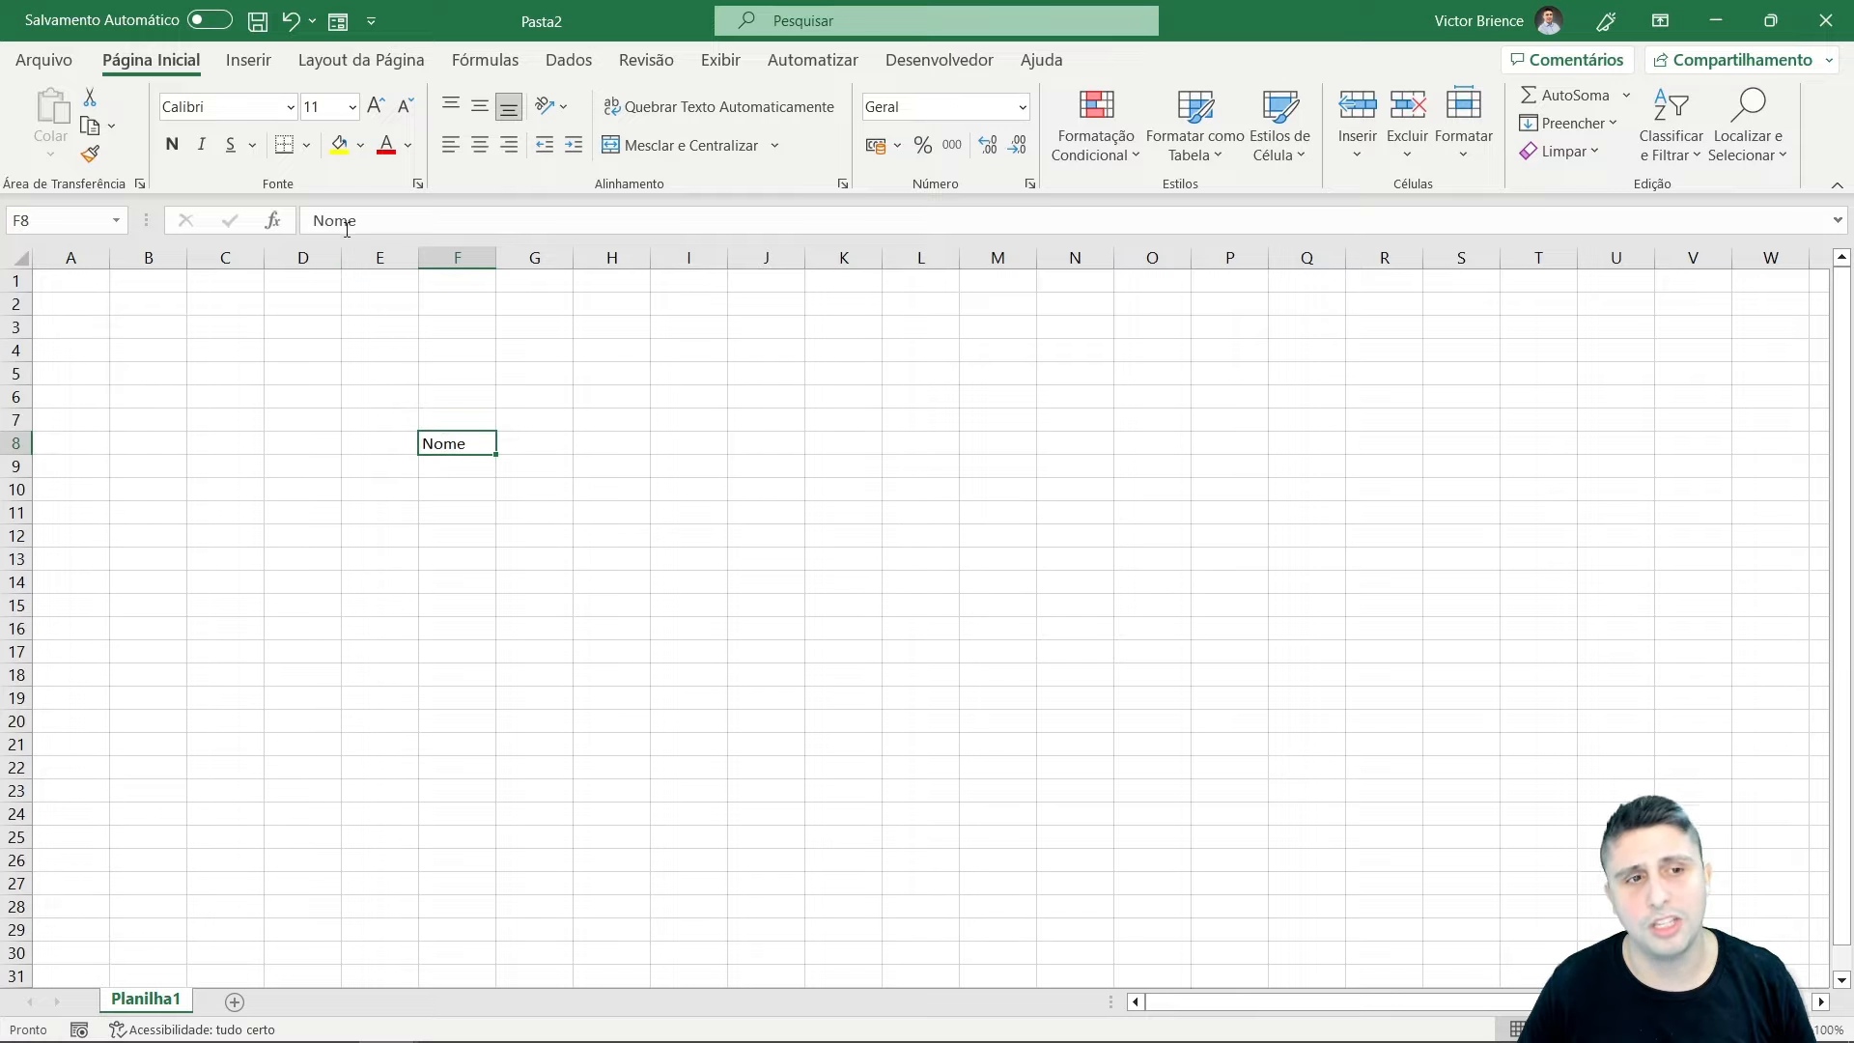
double_click(328, 220)
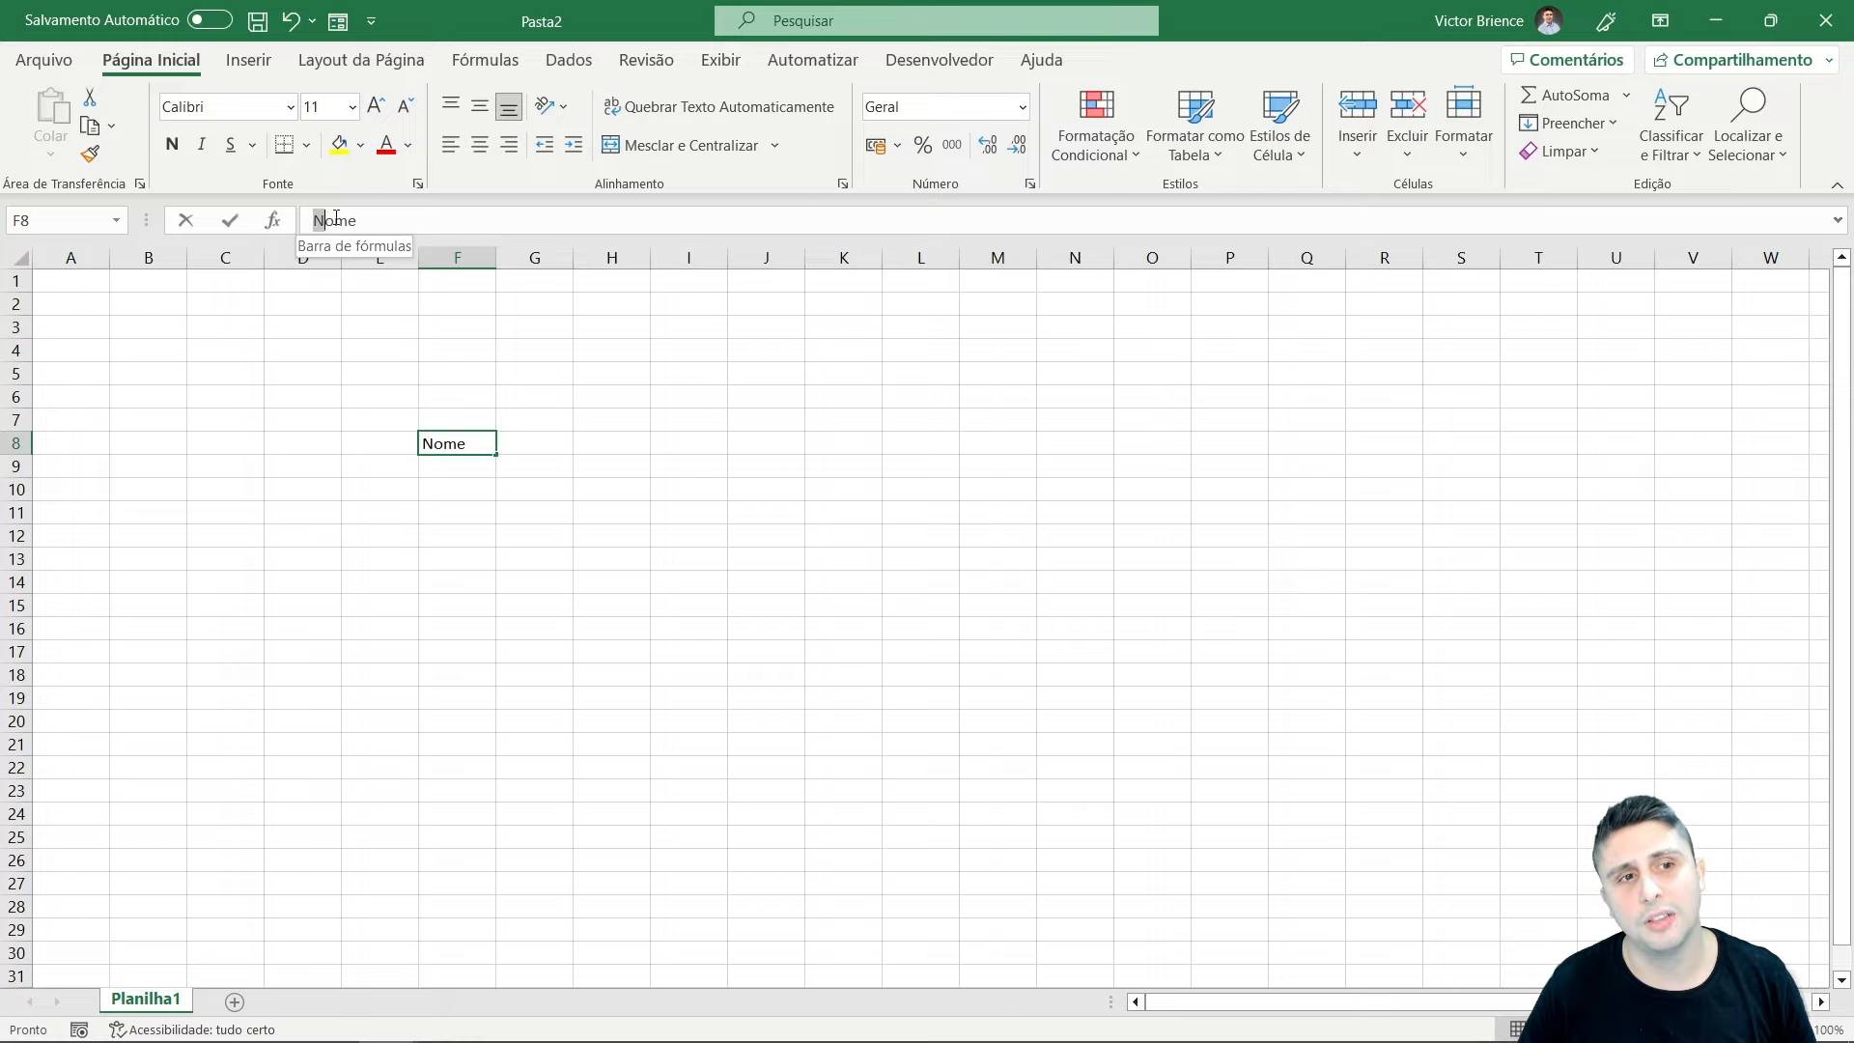
left_click(396, 212)
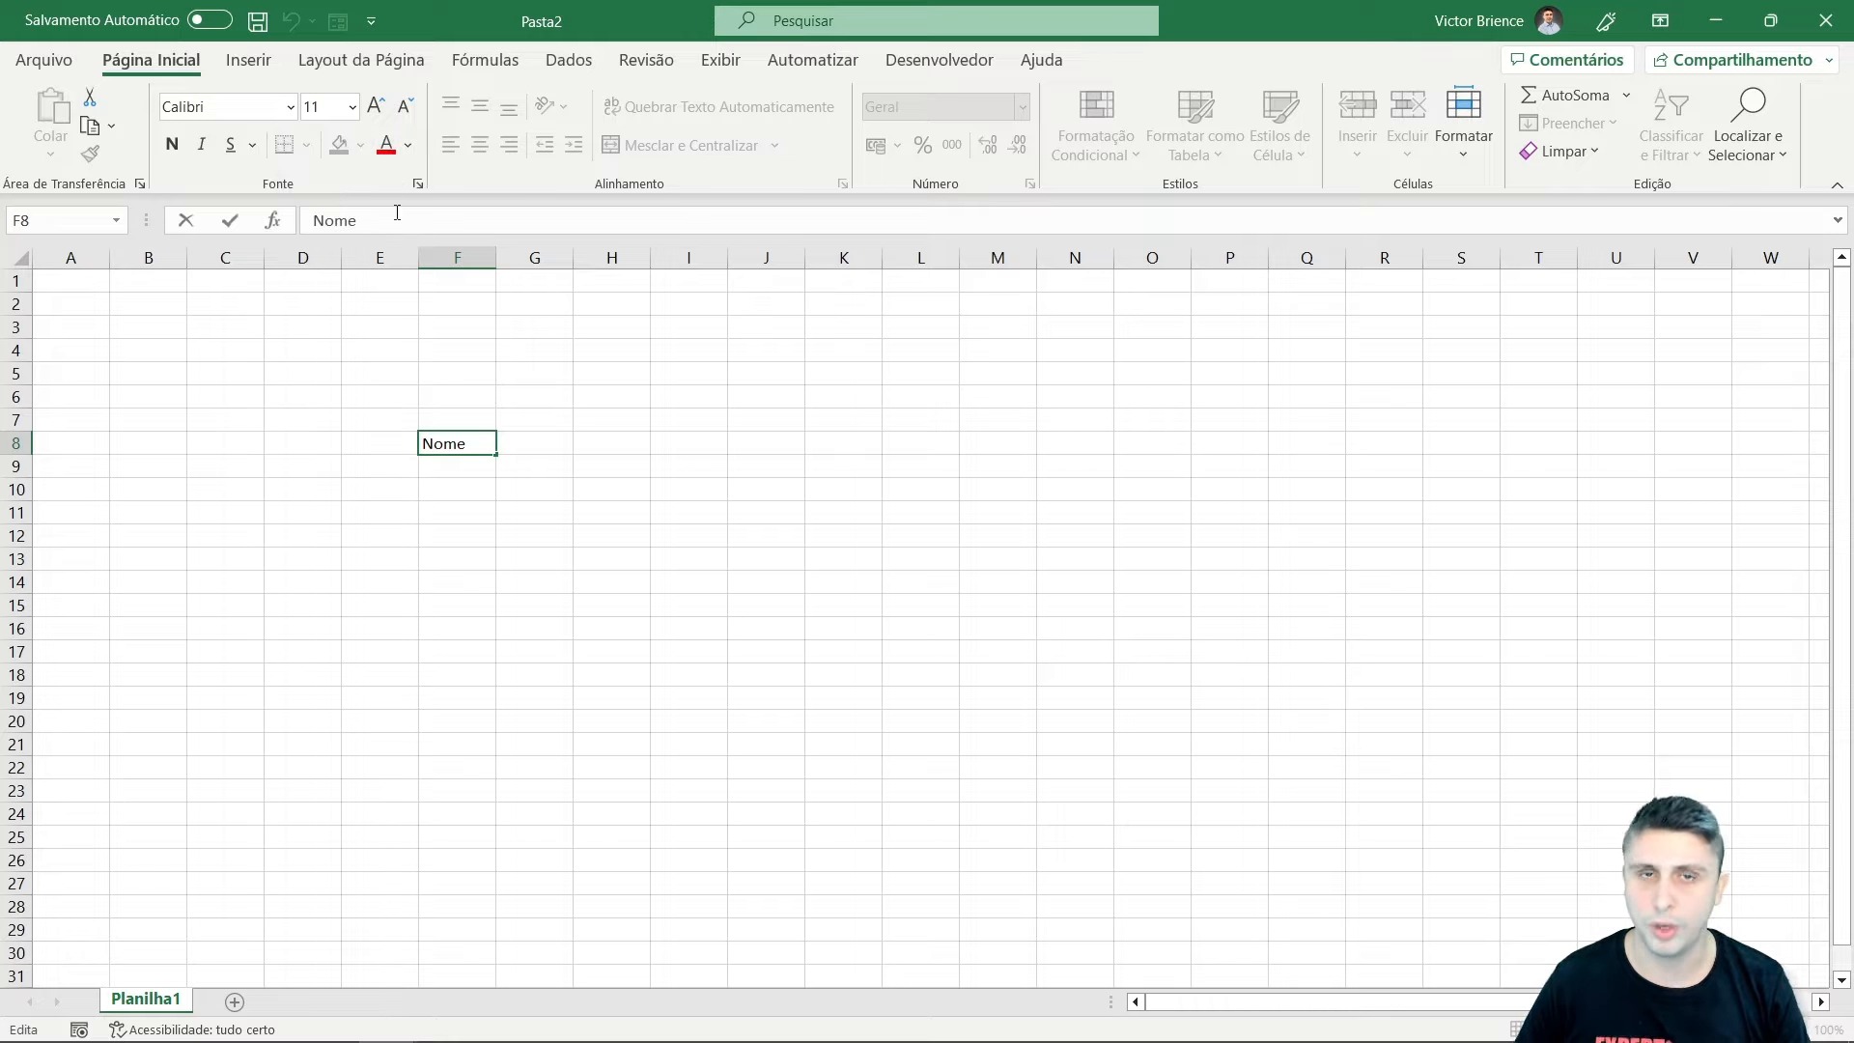
left_click_drag(386, 214, 275, 220)
left_click(404, 584)
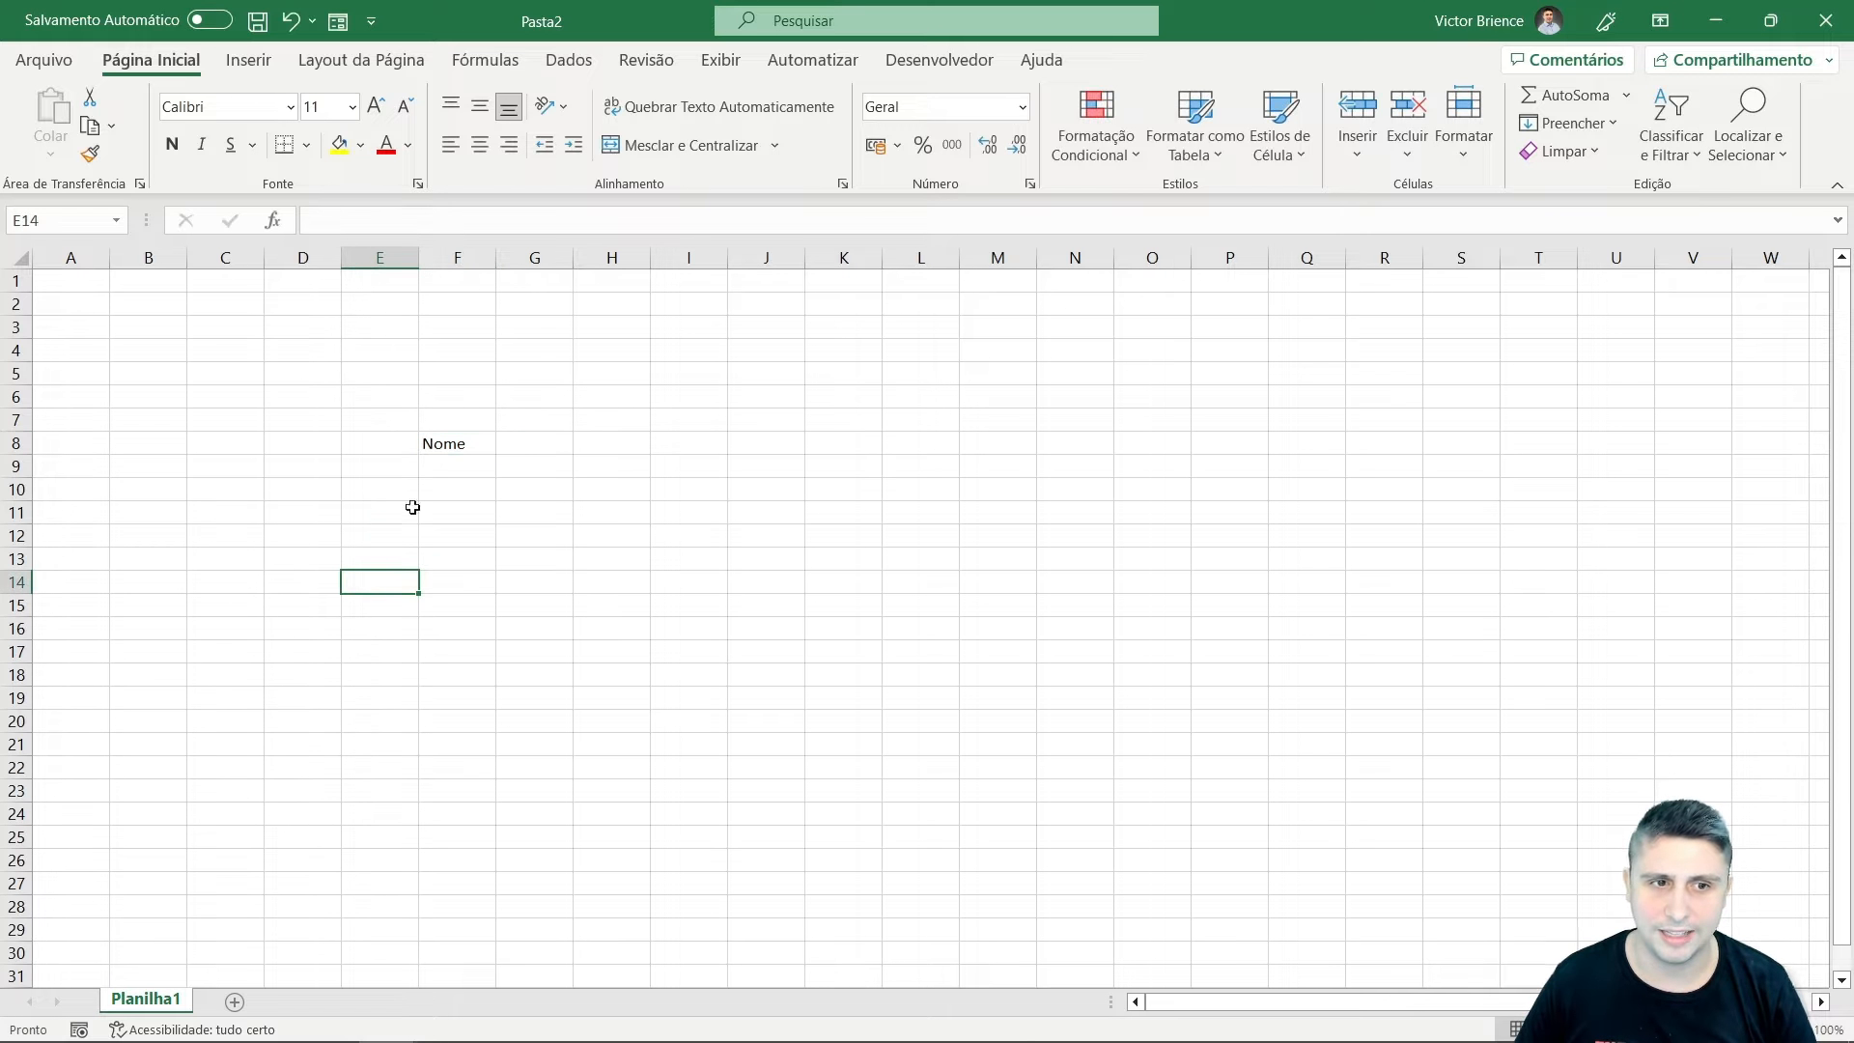
Clear the text from cell F8.
left_click(441, 439)
key("Delete")
left_click(386, 460)
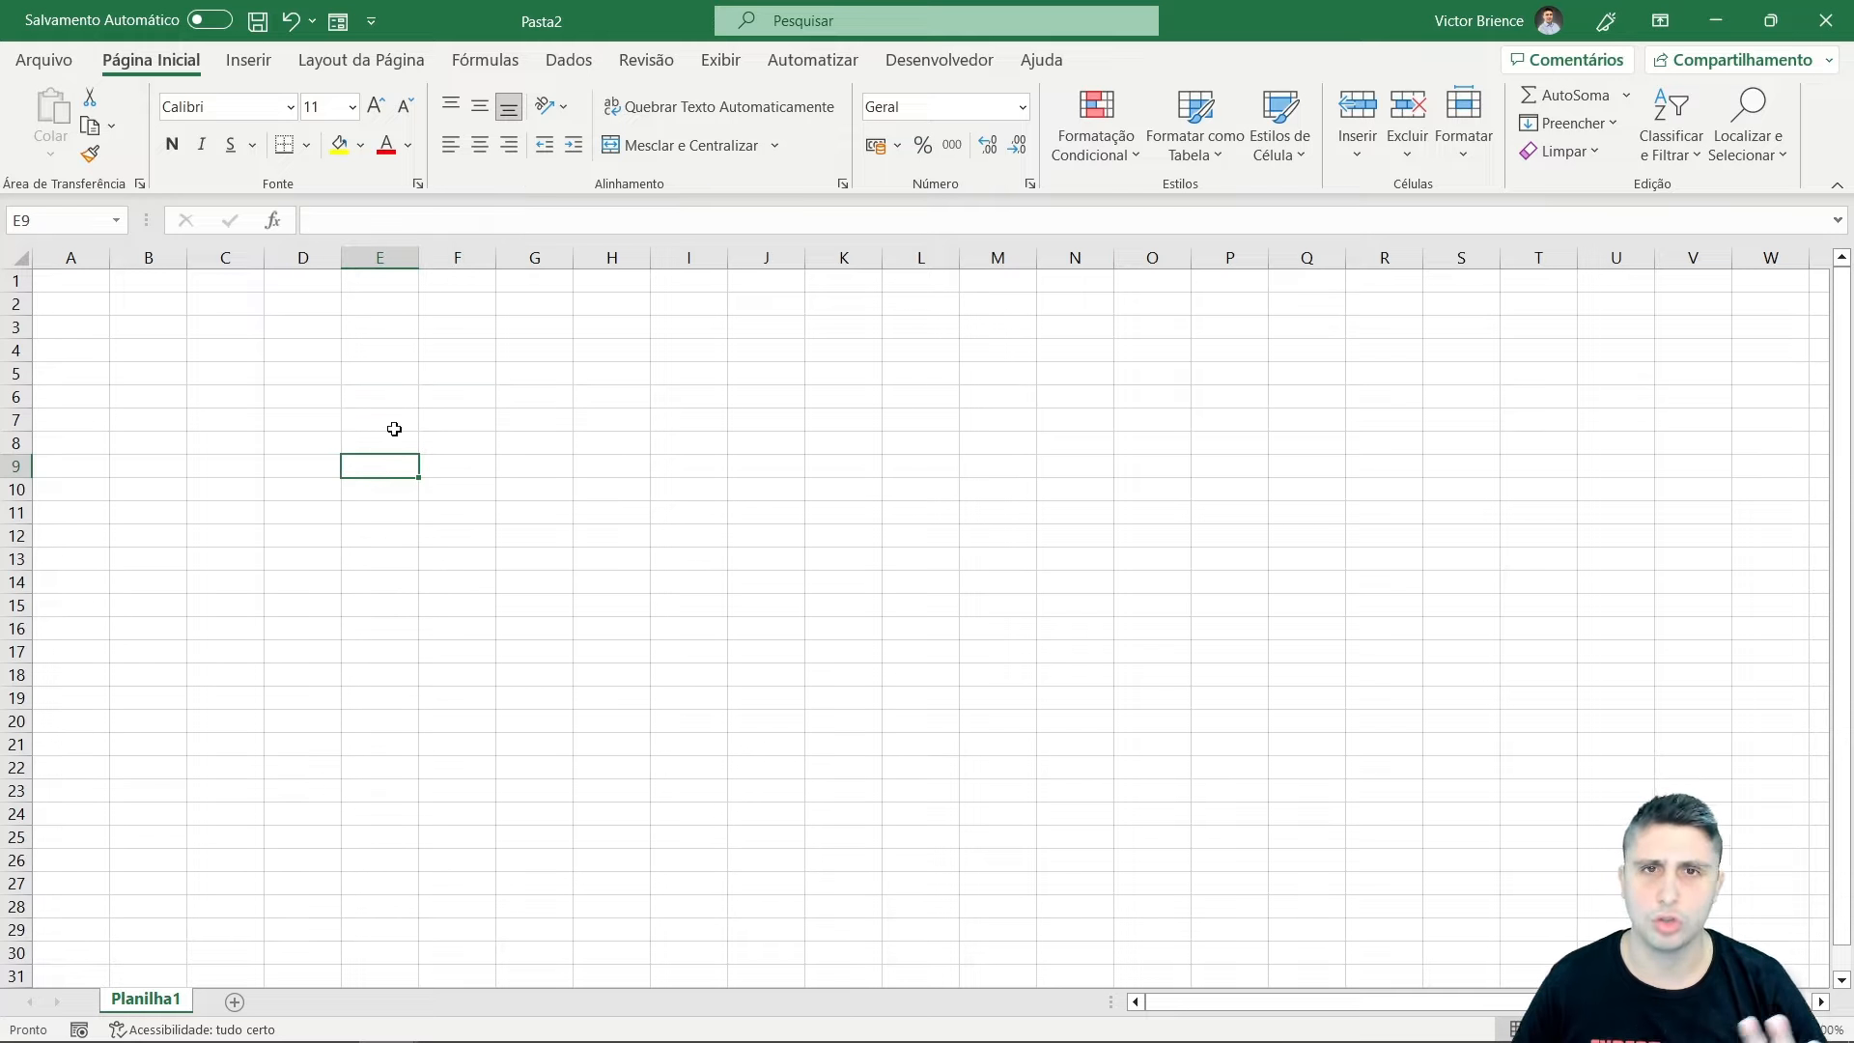
left_click(256, 377)
left_click(592, 389)
left_click(328, 579)
left_click(253, 426)
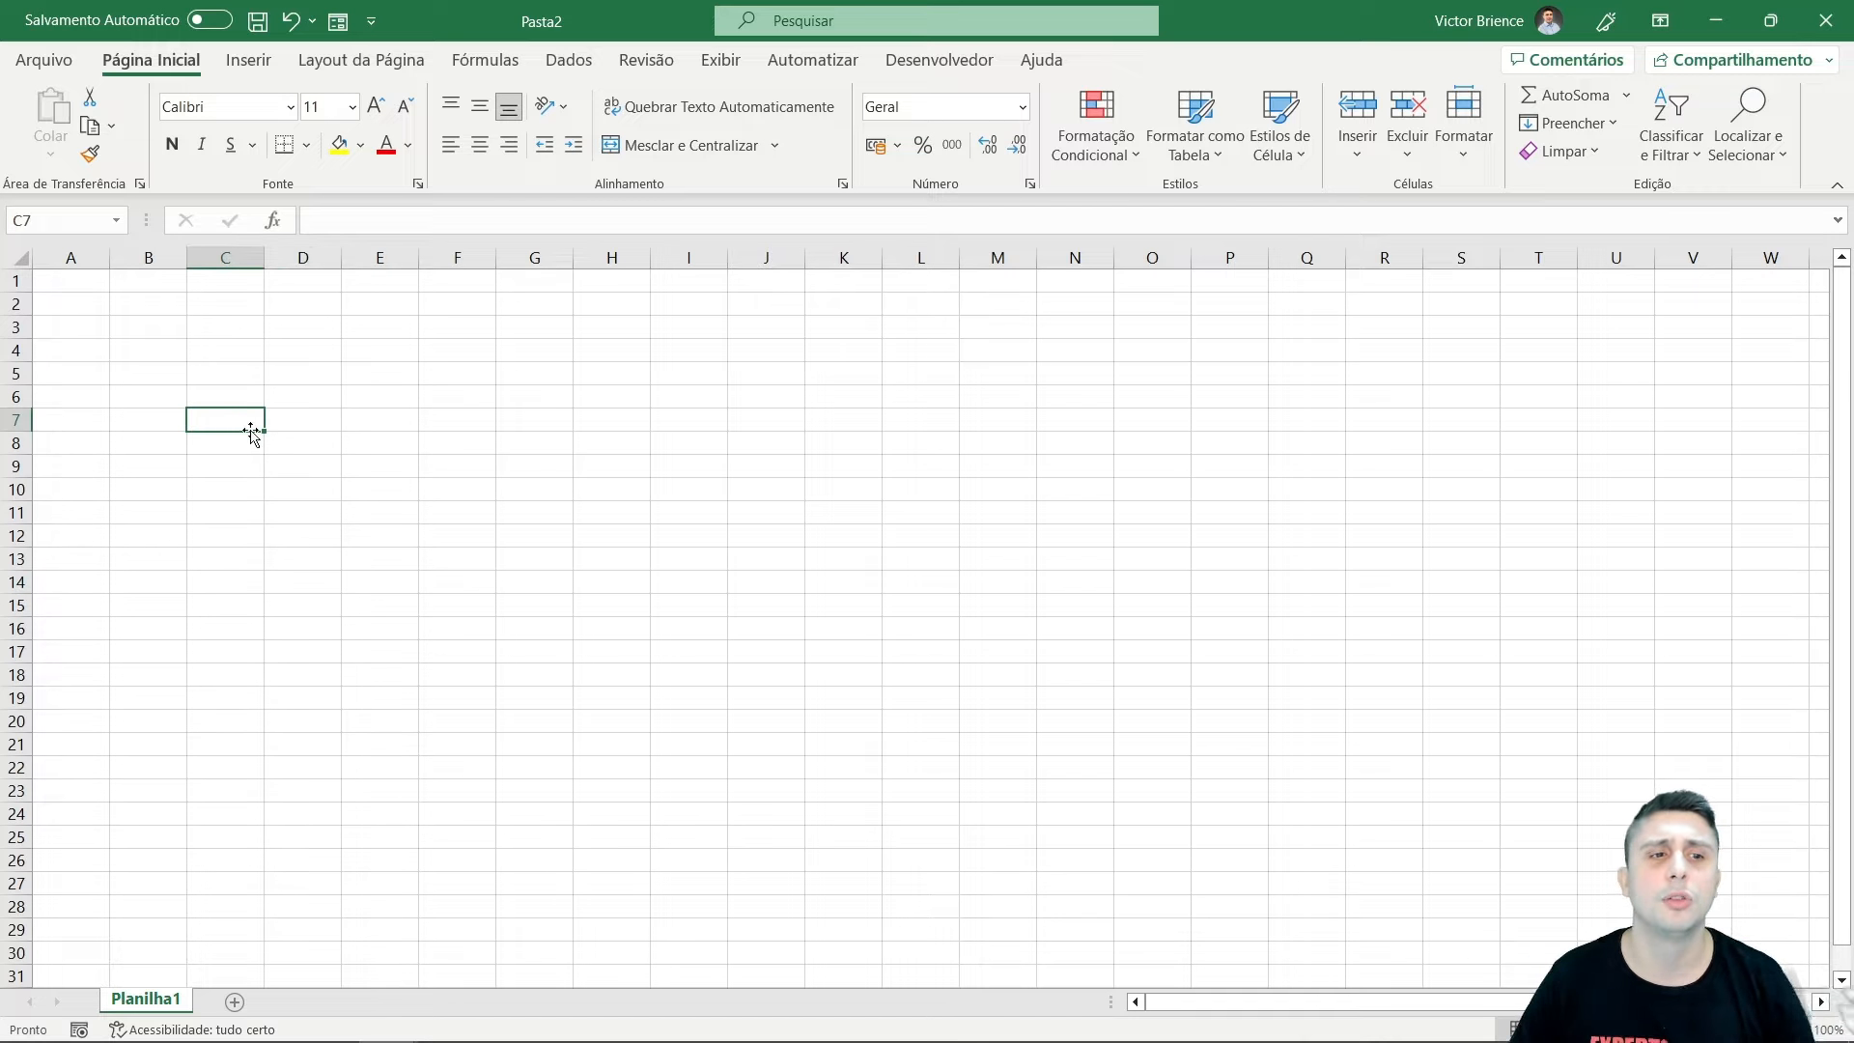
left_click(526, 423)
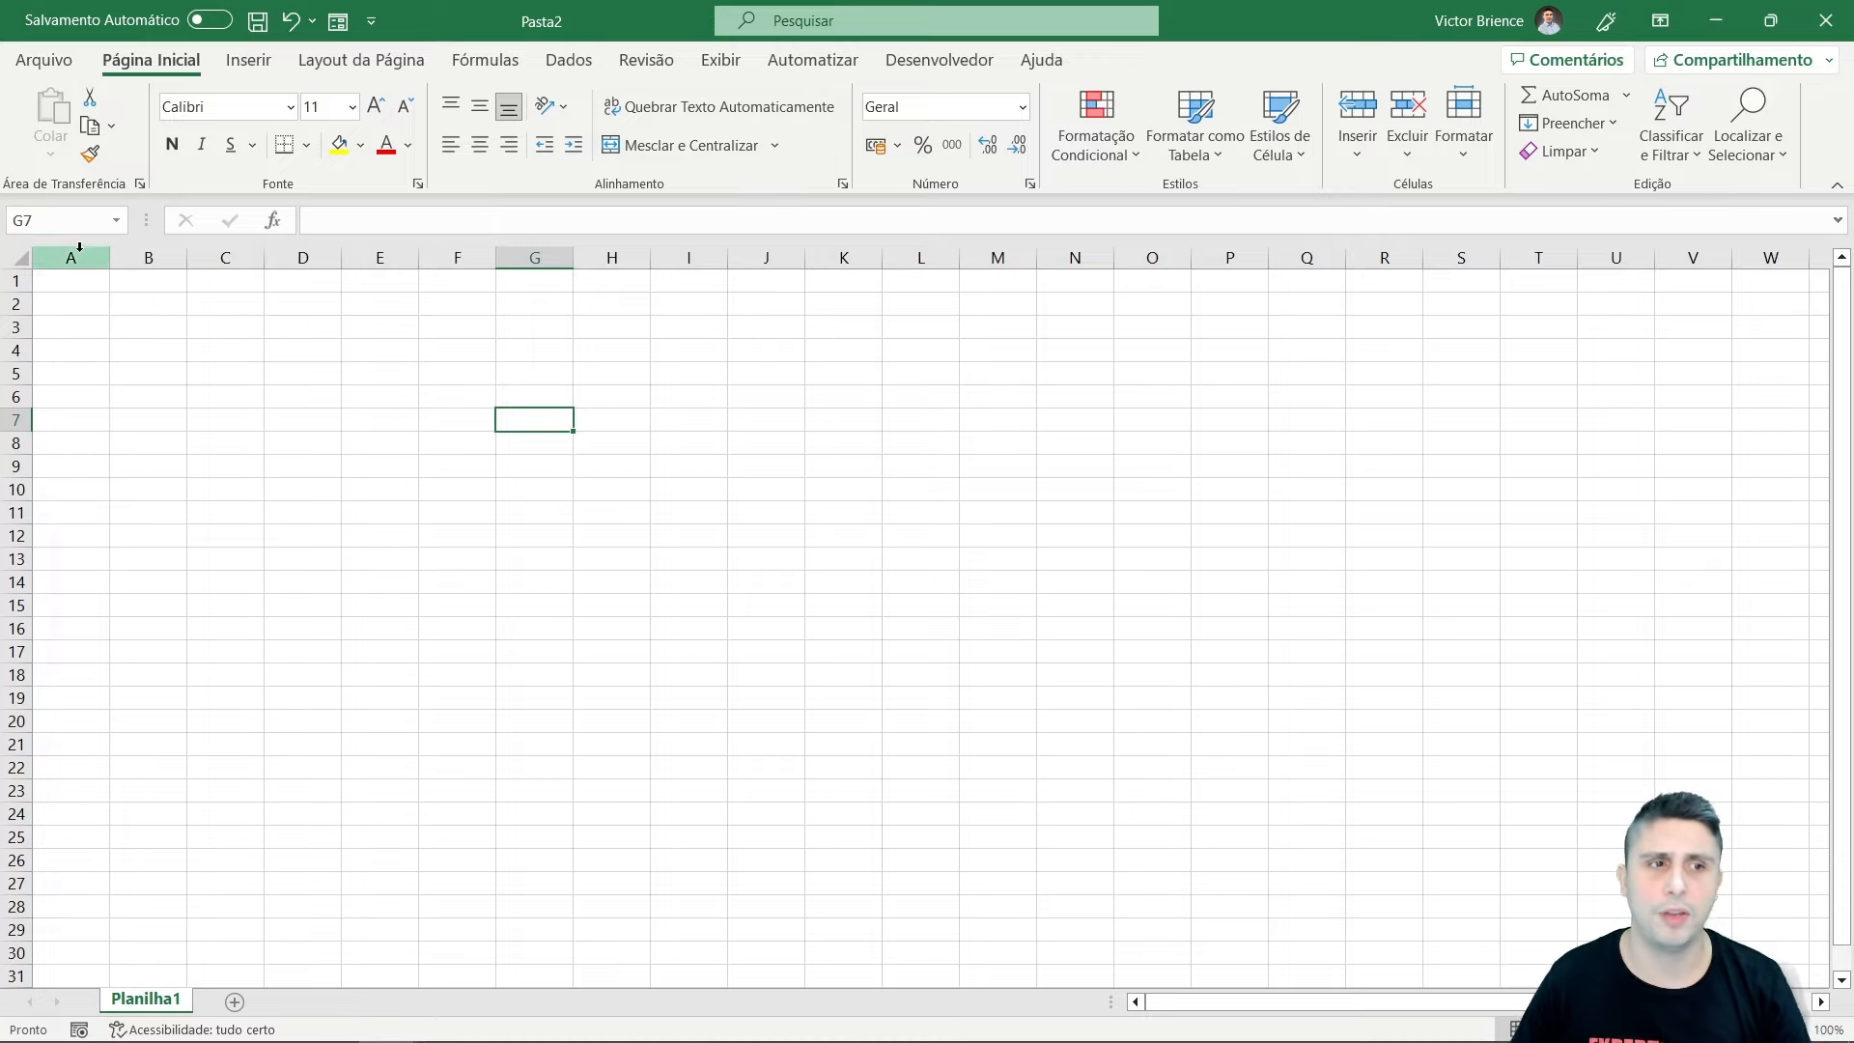
Highlight columns A to J and rows 1 to 14, finishing with cell B2 selected.
left_click_drag(73, 255, 766, 257)
left_click(16, 281)
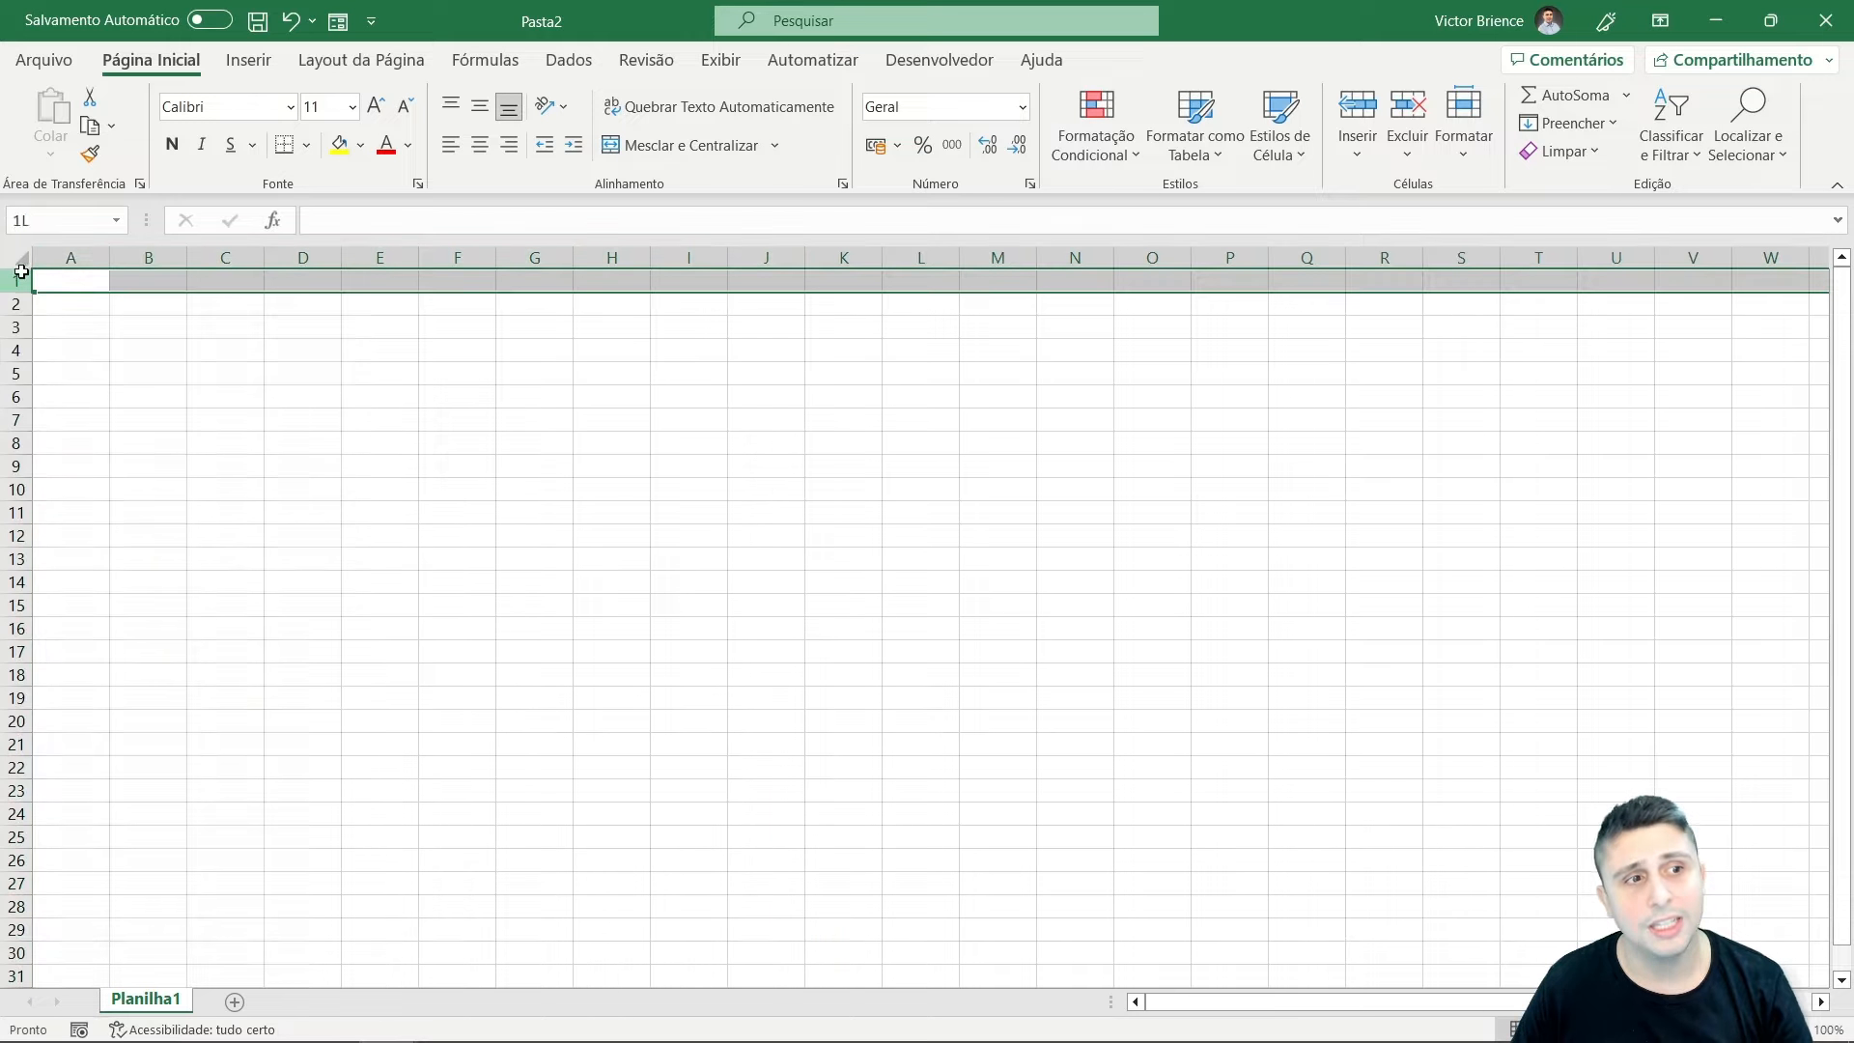
left_click_drag(16, 280, 14, 582)
left_click(141, 374)
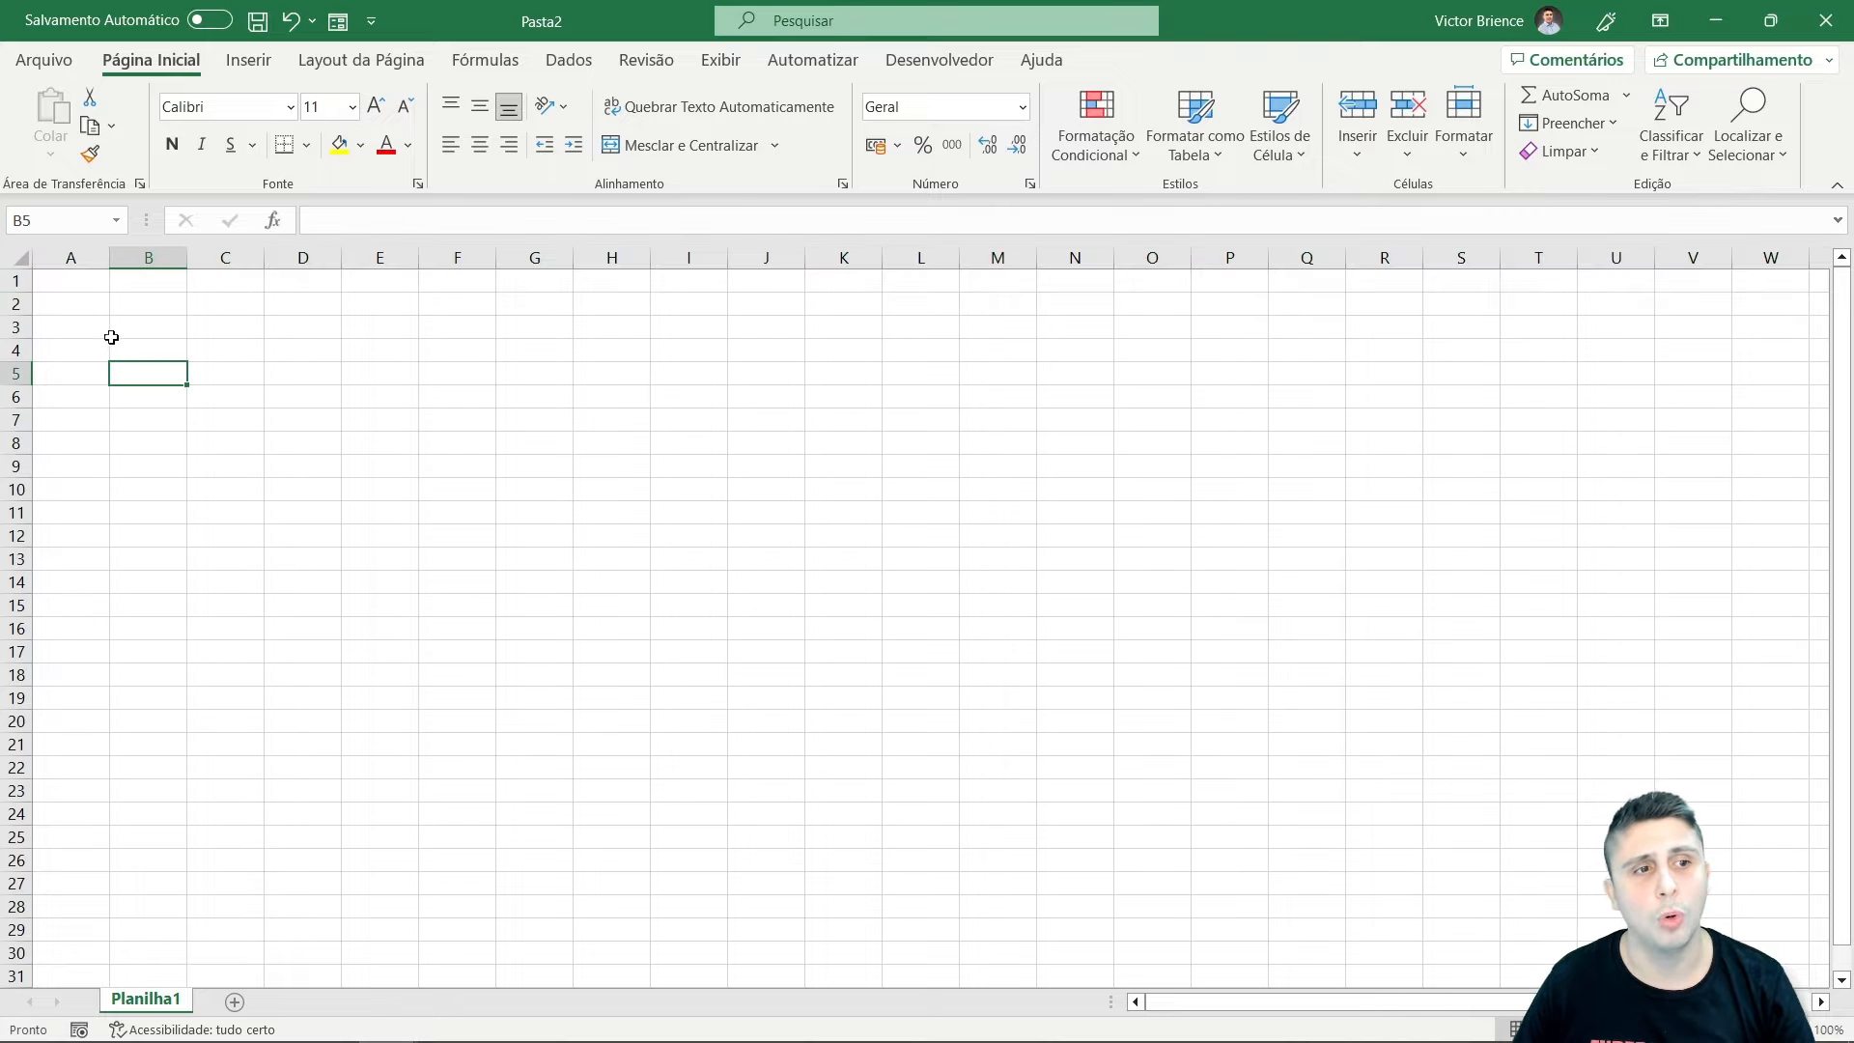
left_click(116, 305)
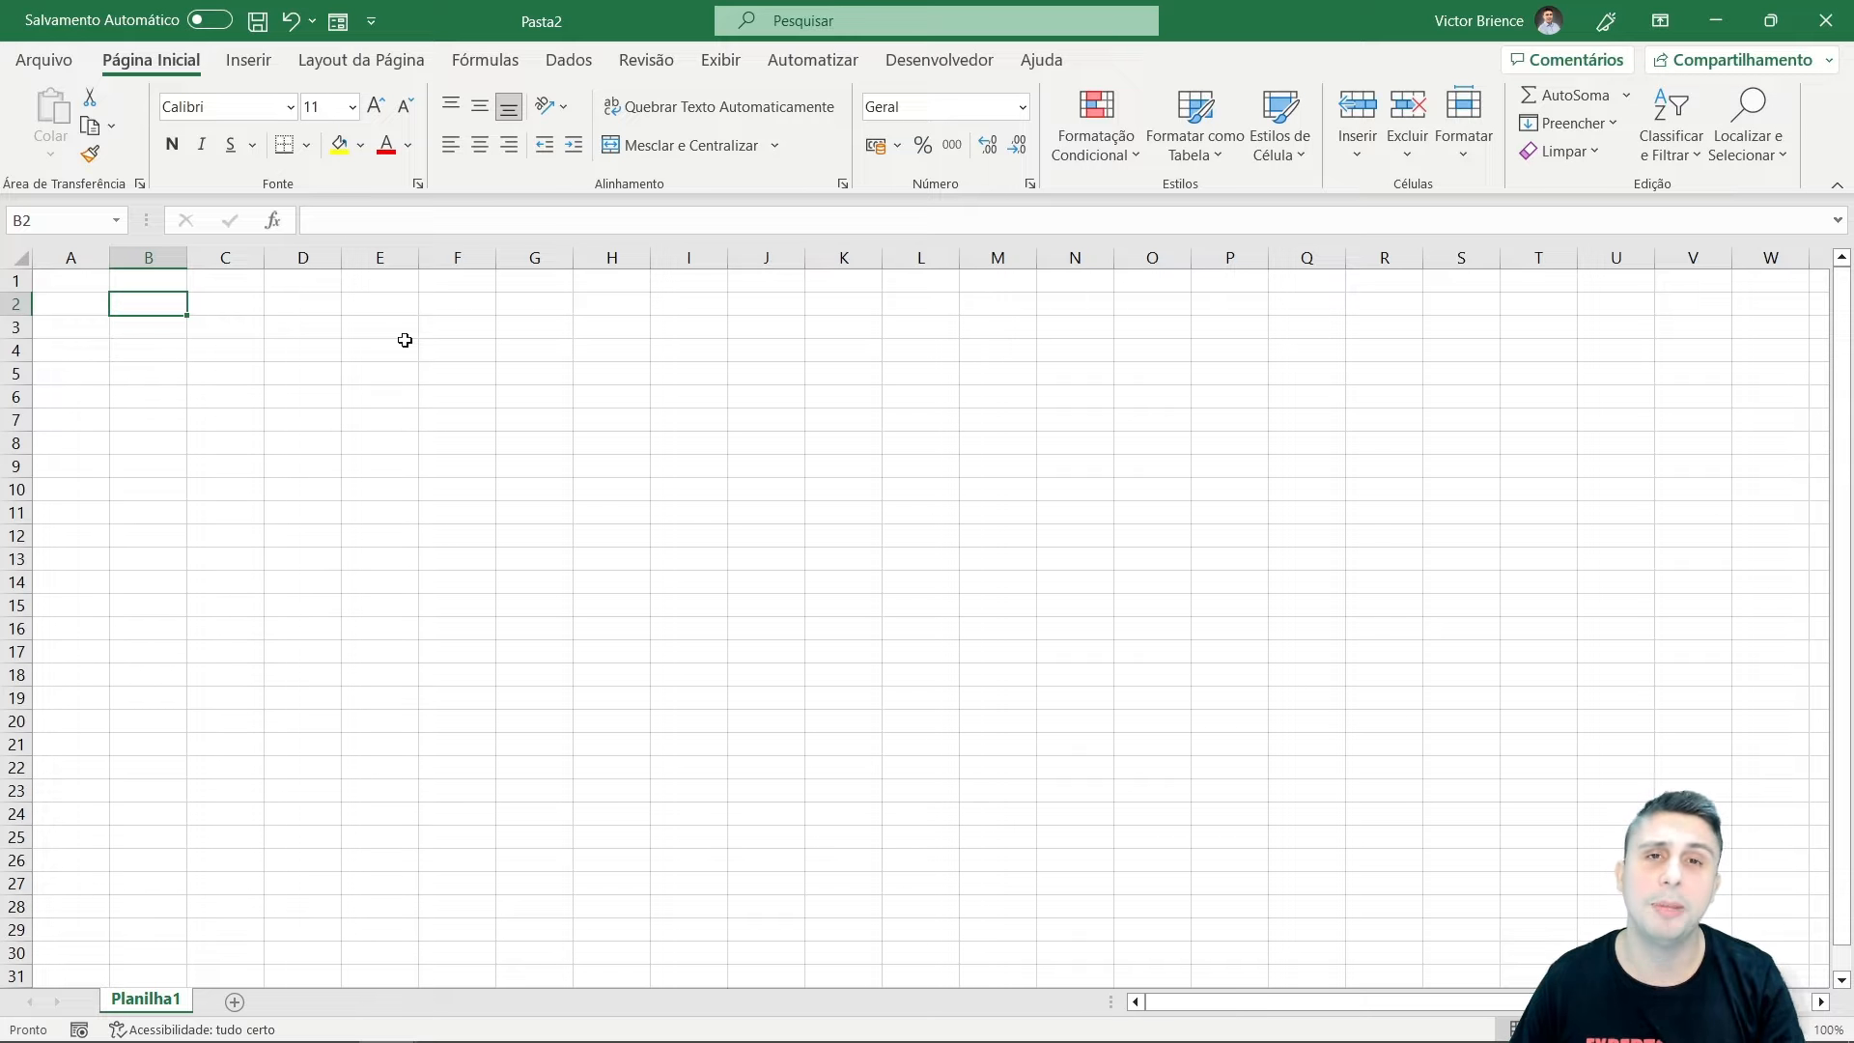
Add two new worksheets to the workbook and switch between the three sheets.
left_click(236, 1002)
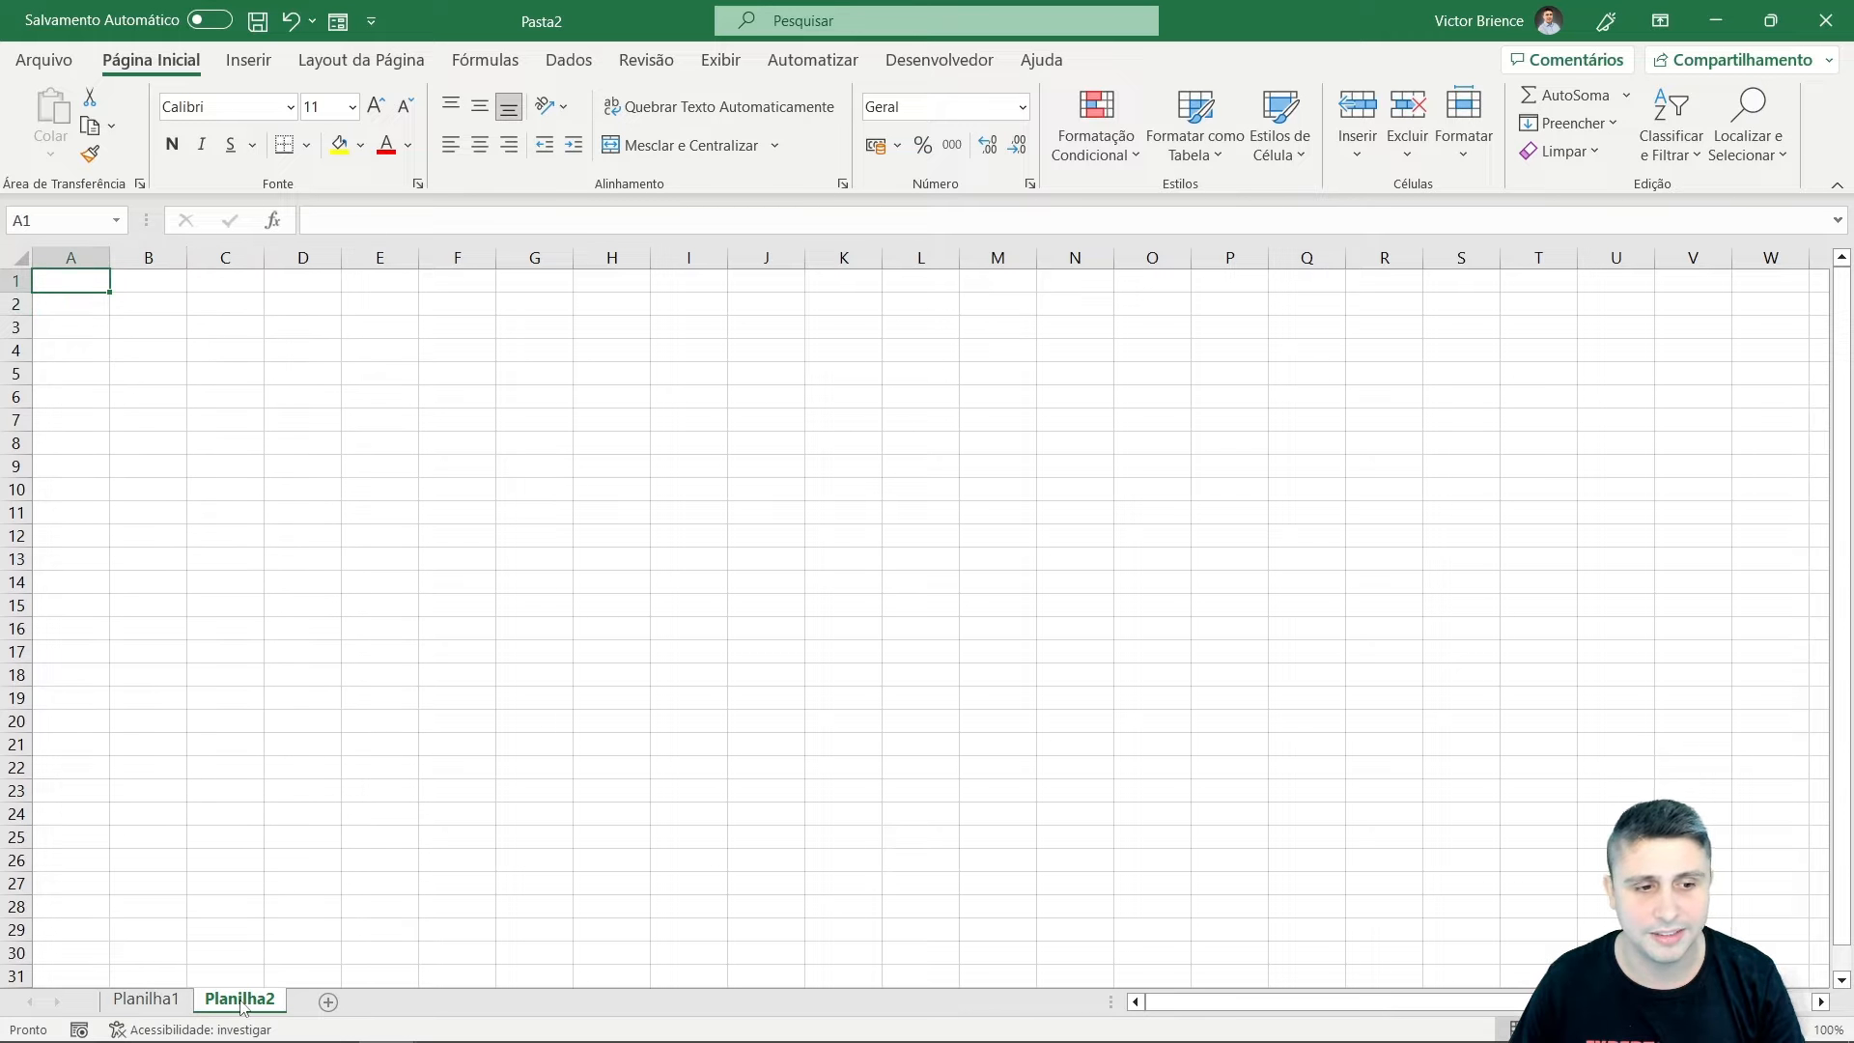
left_click(147, 999)
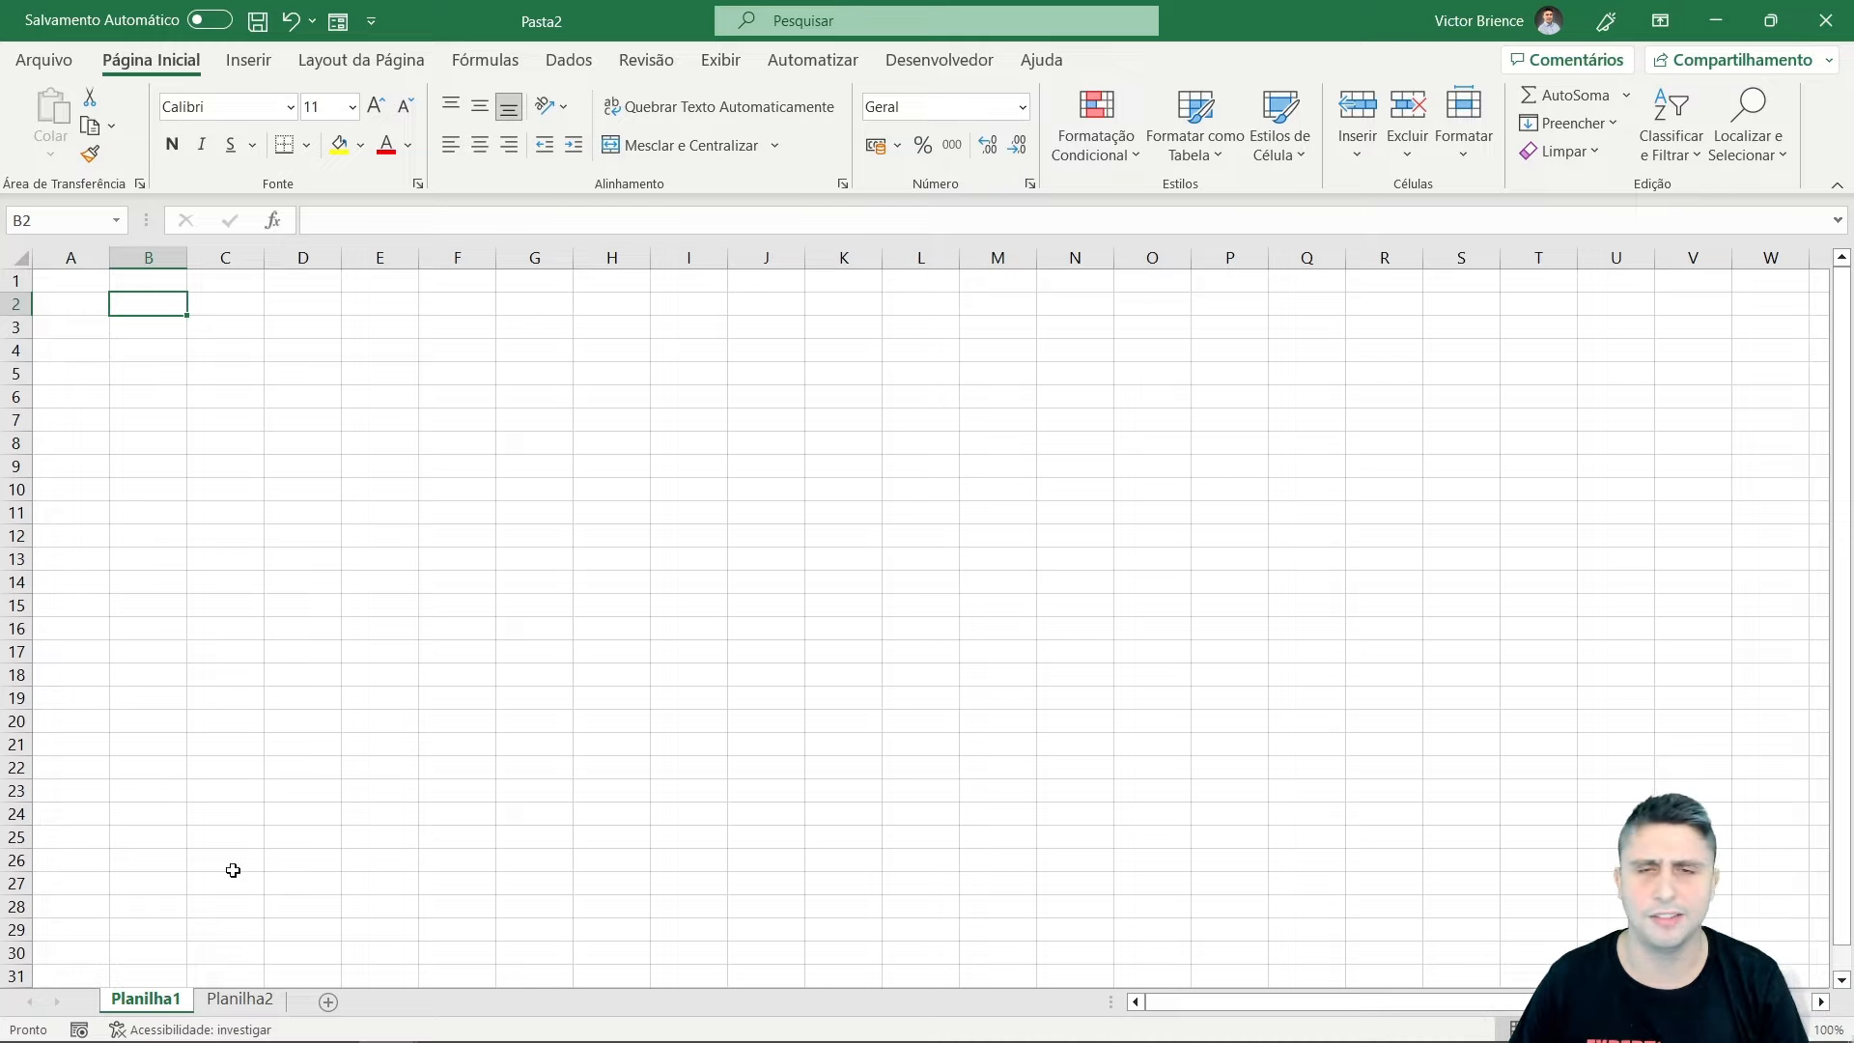
left_click(245, 999)
left_click(329, 1002)
left_click(147, 1002)
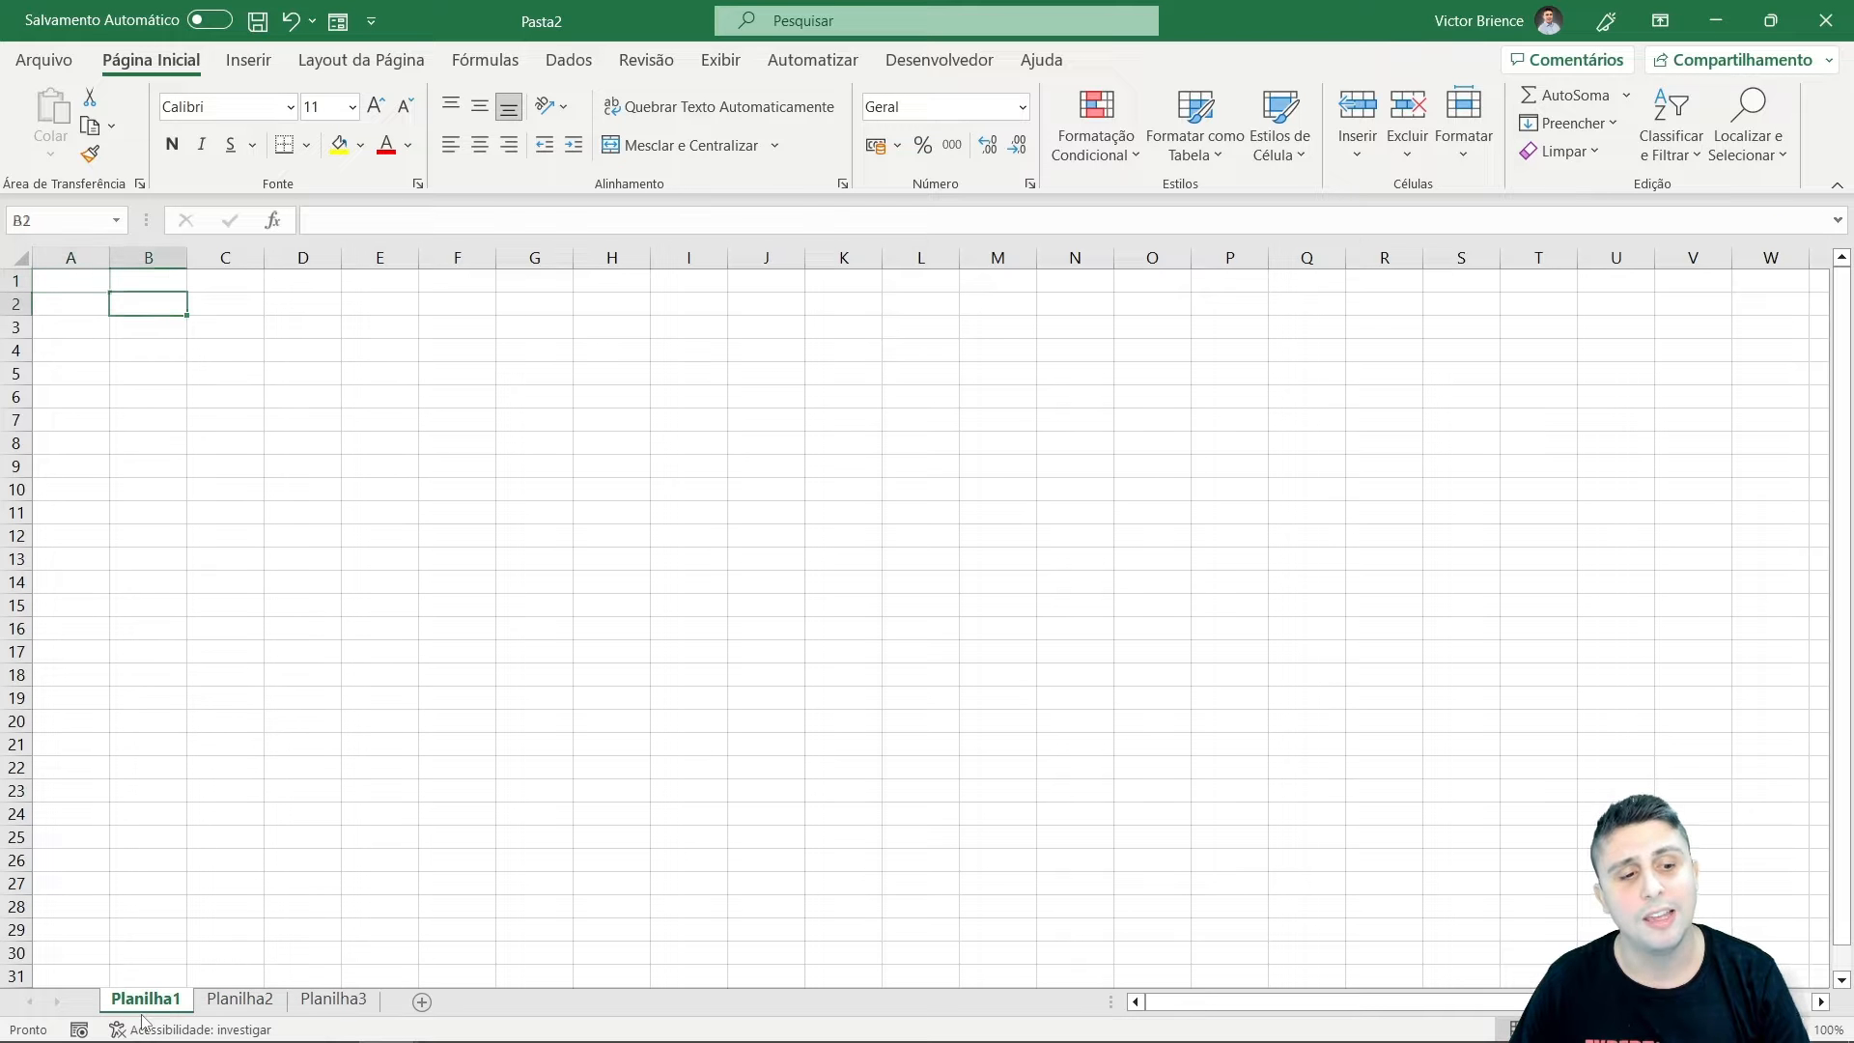
left_click(239, 1004)
left_click(293, 1009)
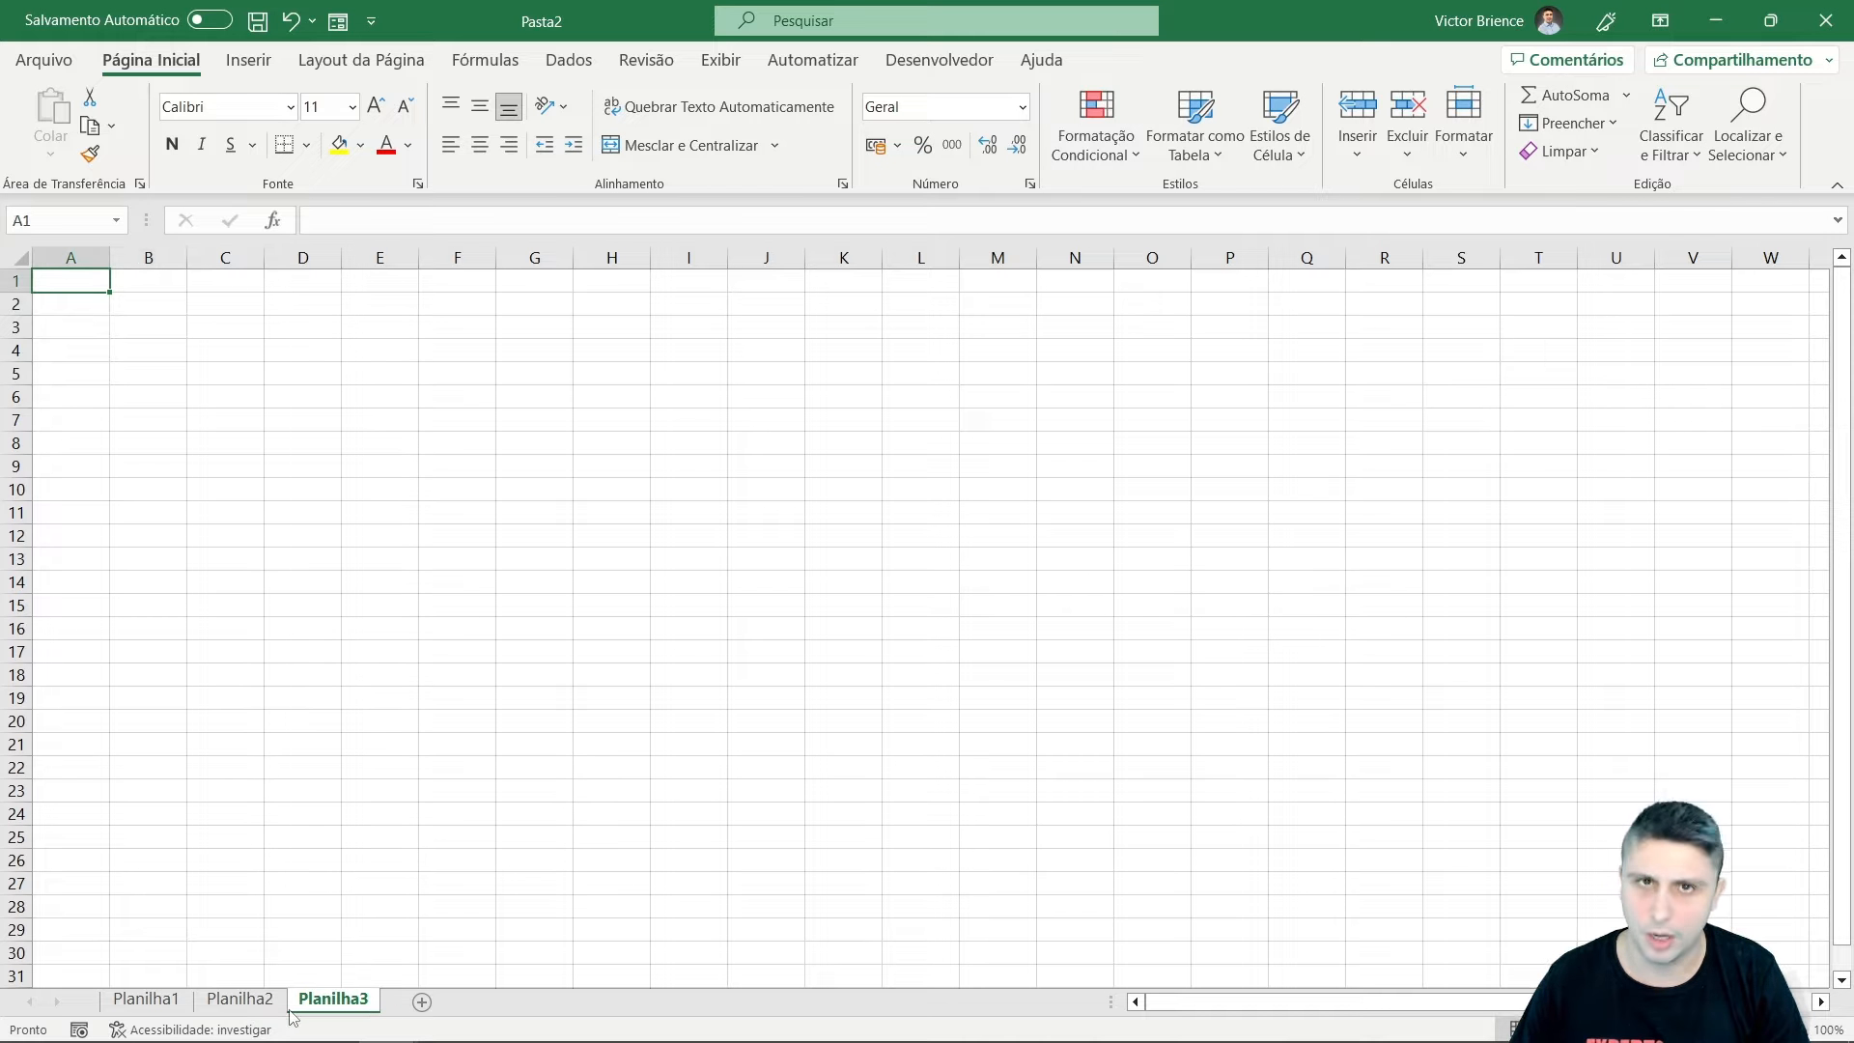
Delete the worksheets Planilha3 and Planilha2.
right_click(299, 1006)
left_click(391, 665)
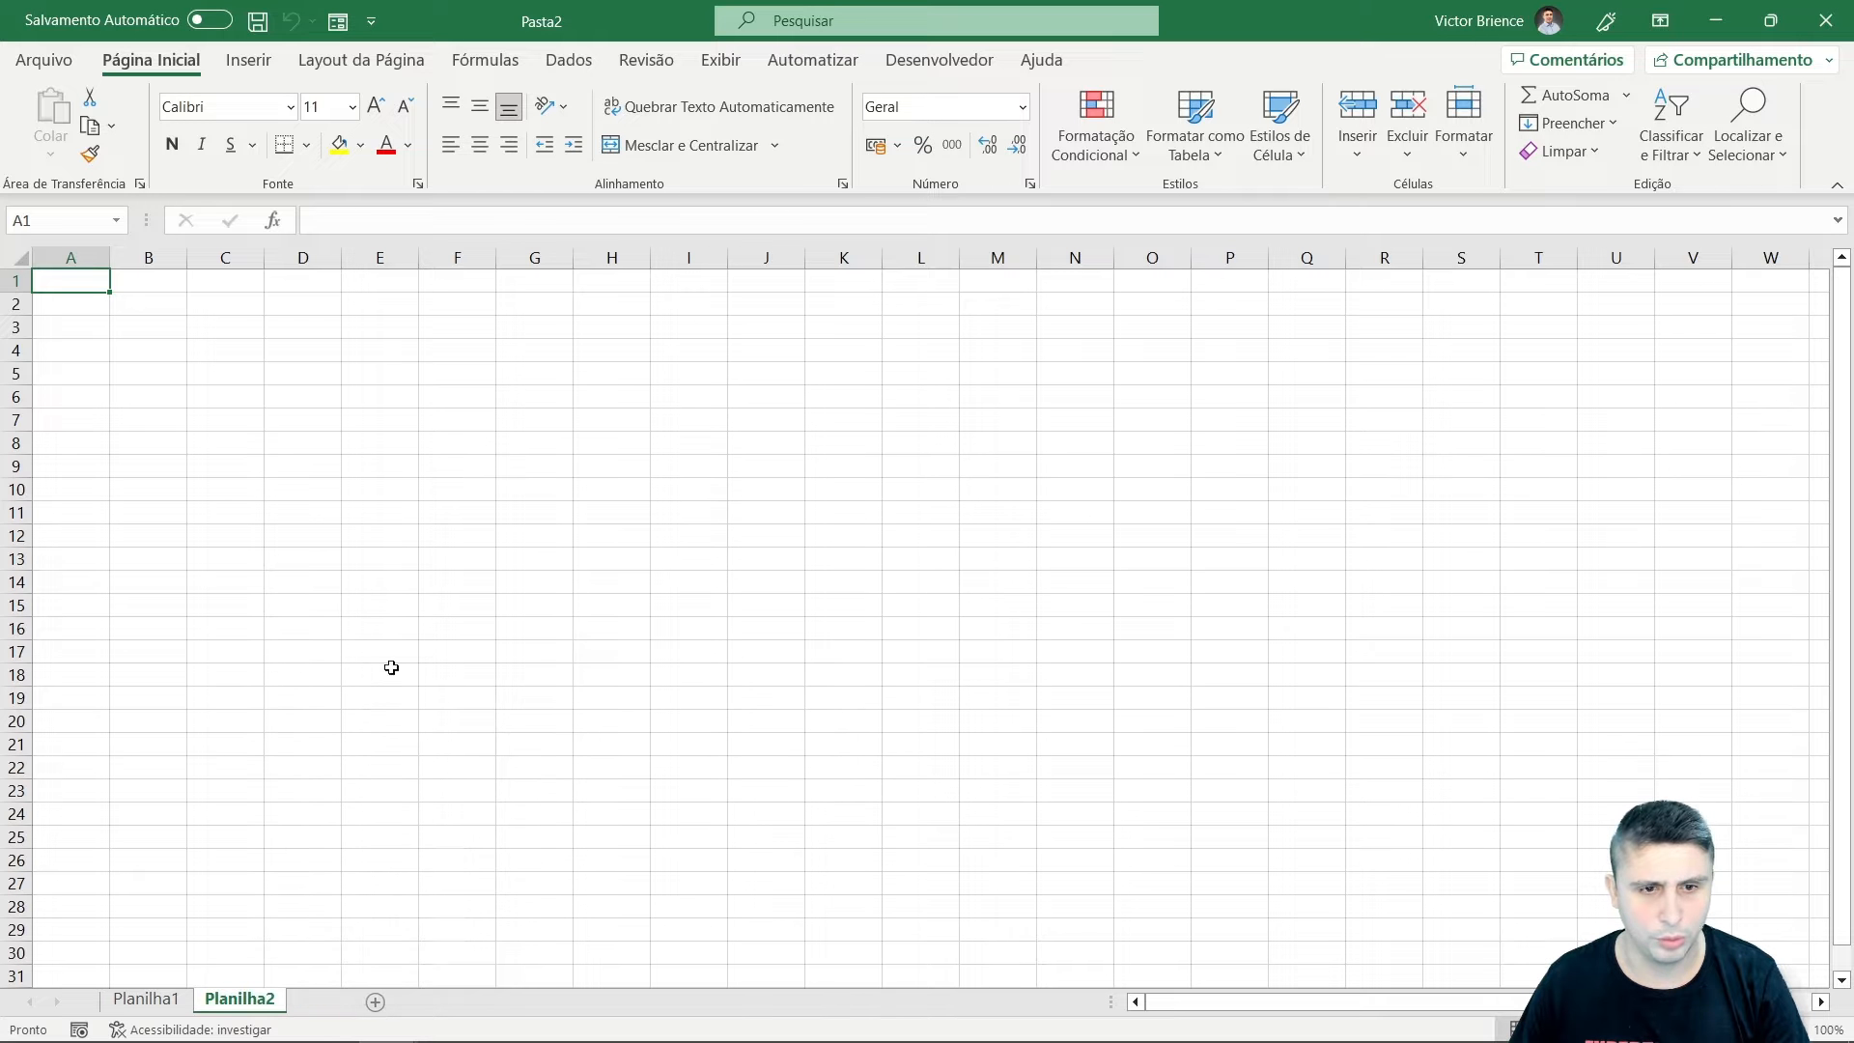
right_click(232, 1000)
left_click(280, 649)
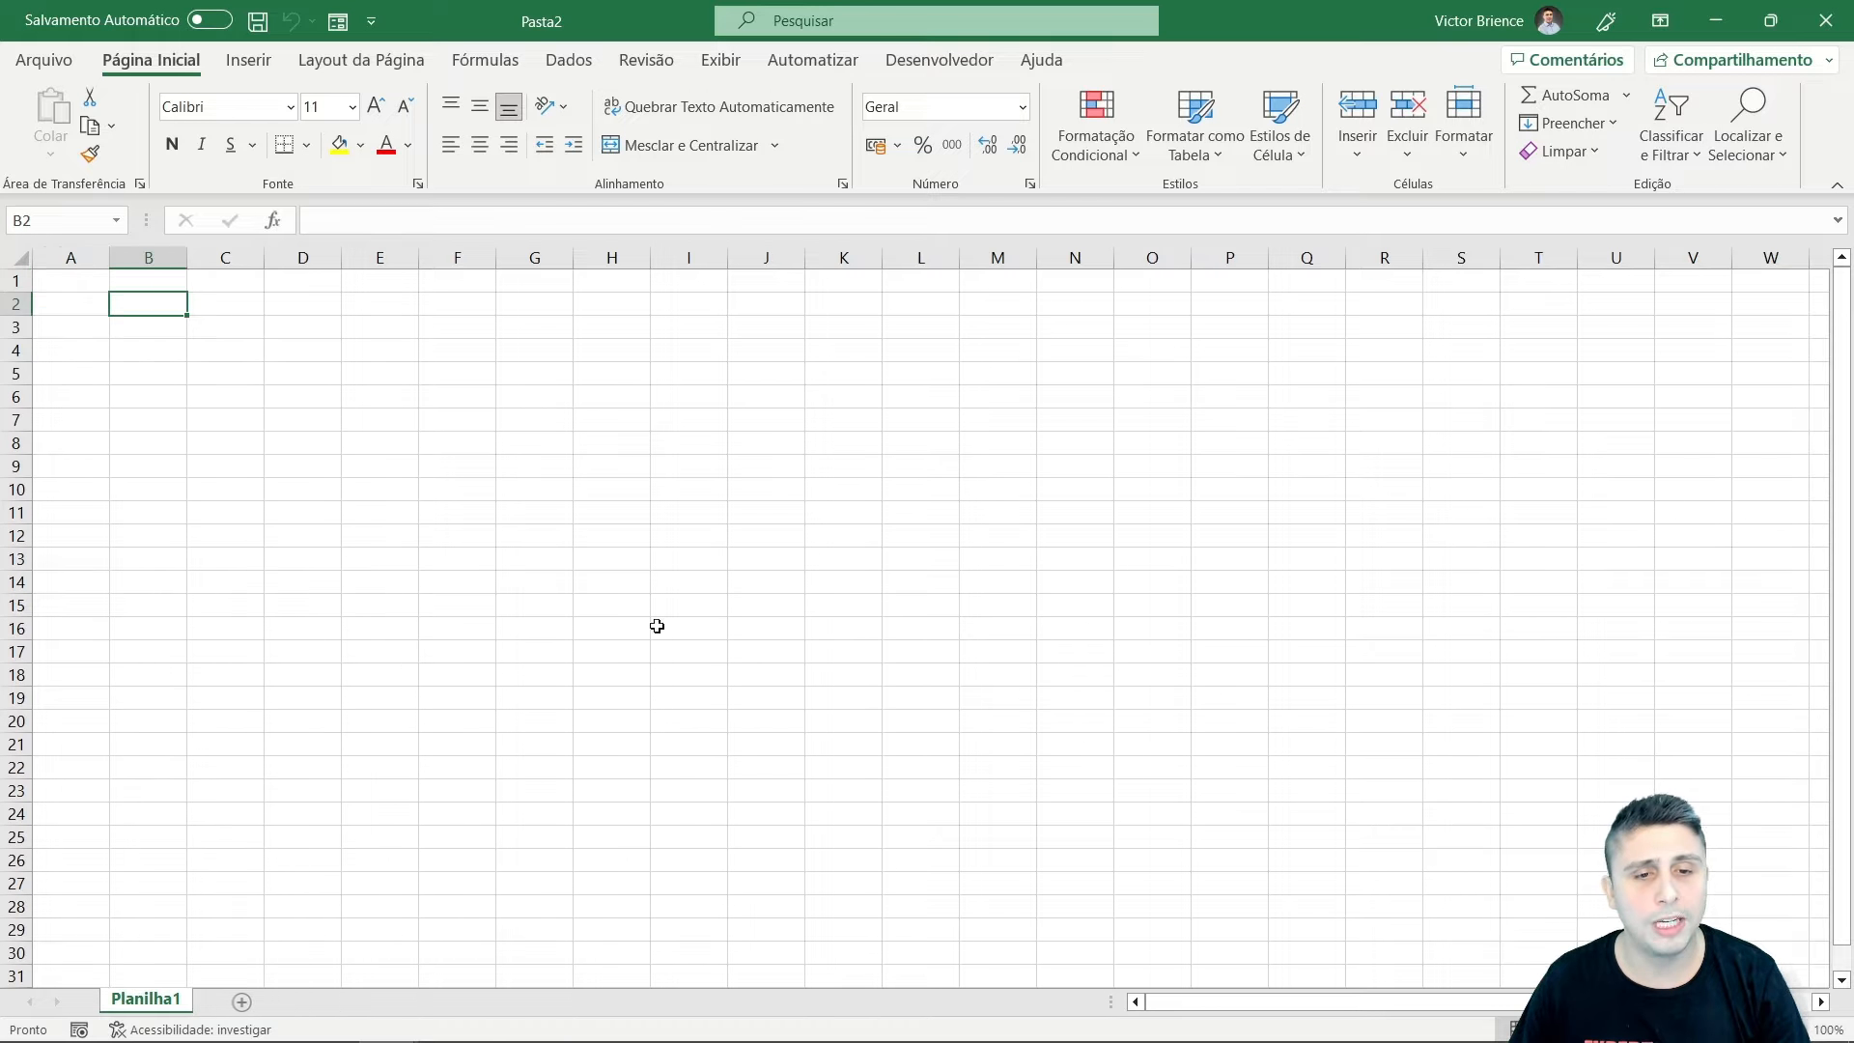
Rename the worksheet Planilha1 to "Exercício Aula".
right_click(129, 1006)
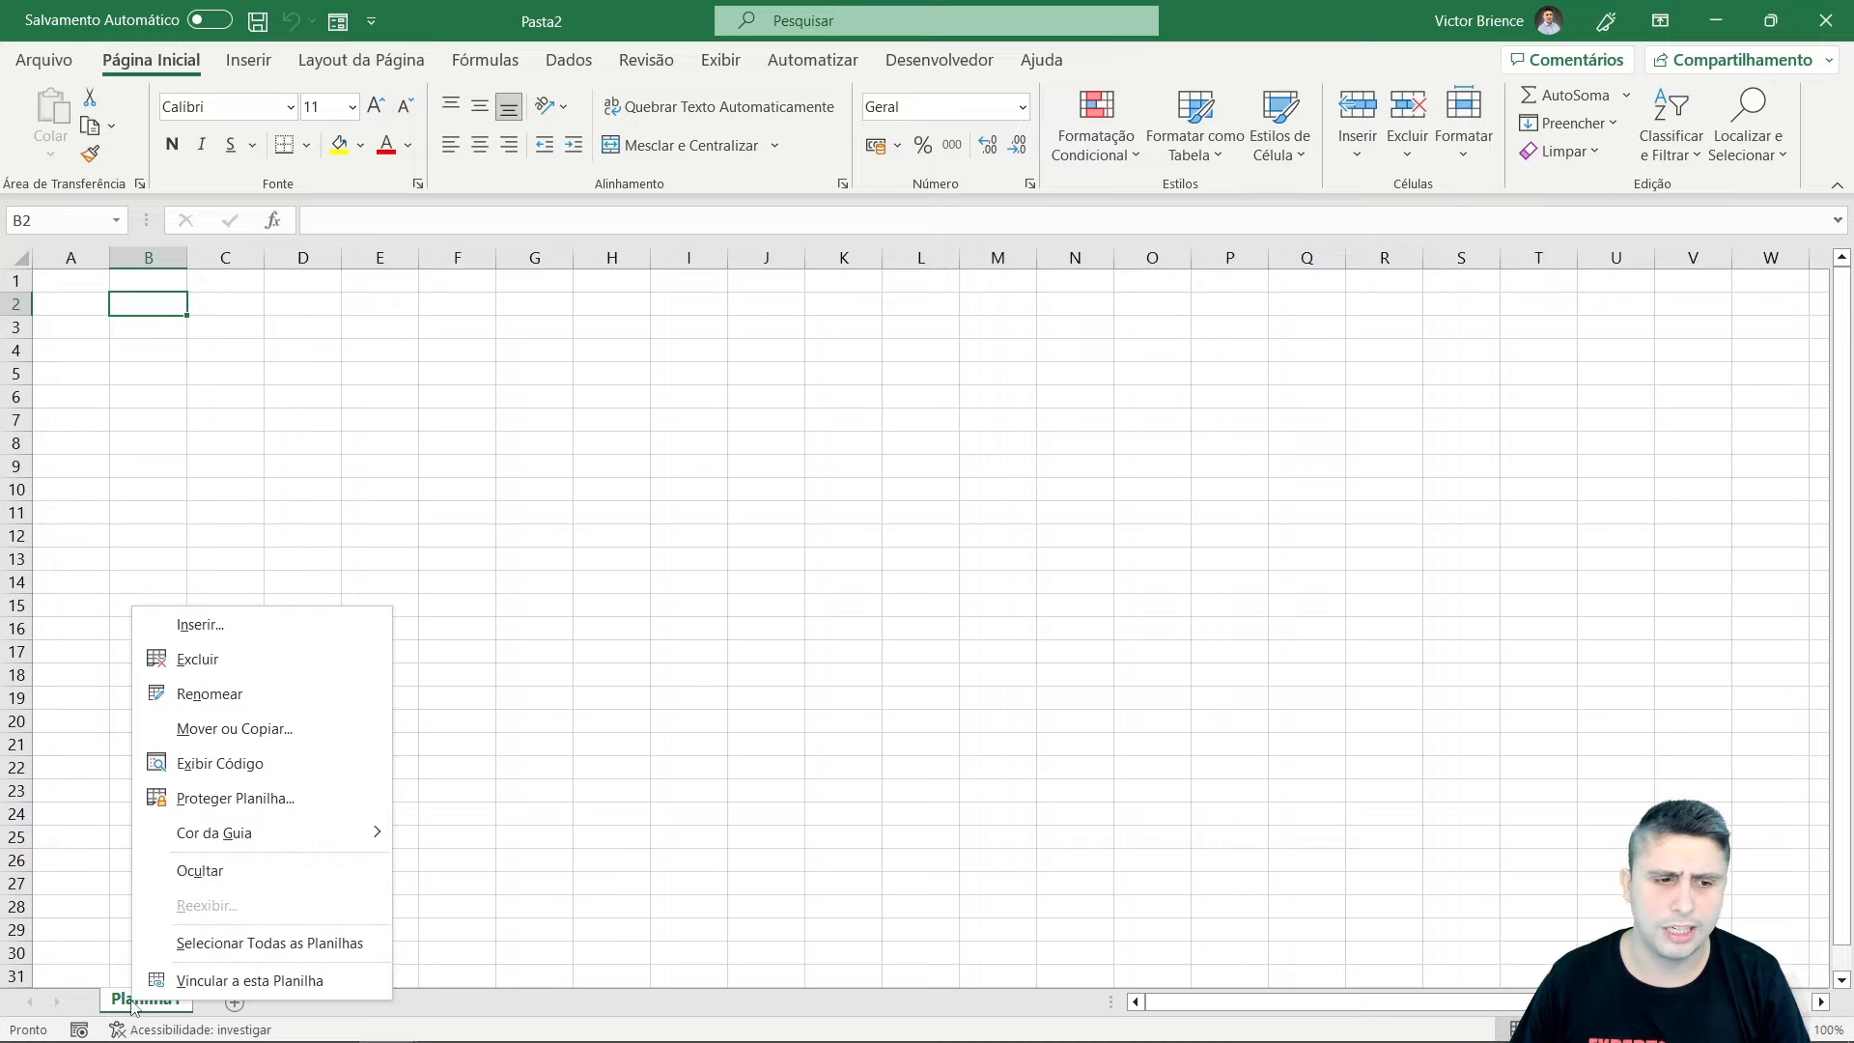
left_click(208, 693)
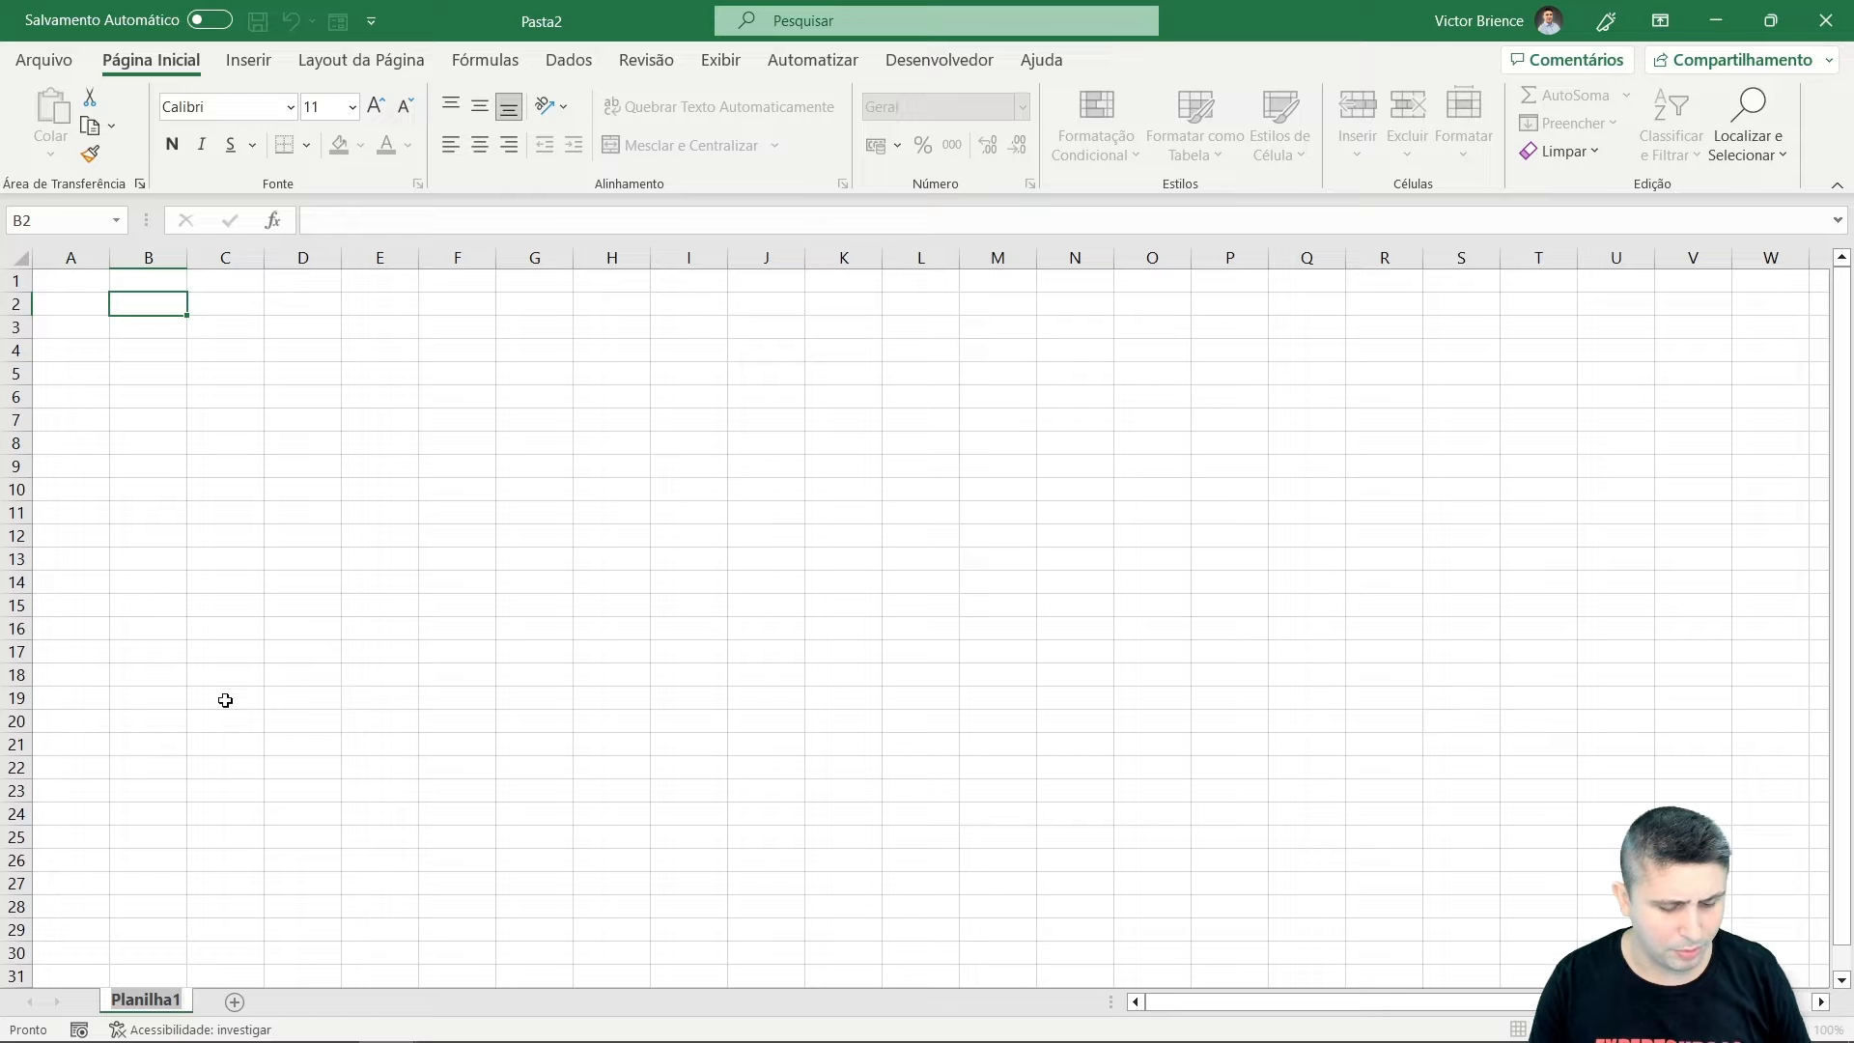
type("Exercicio Au")
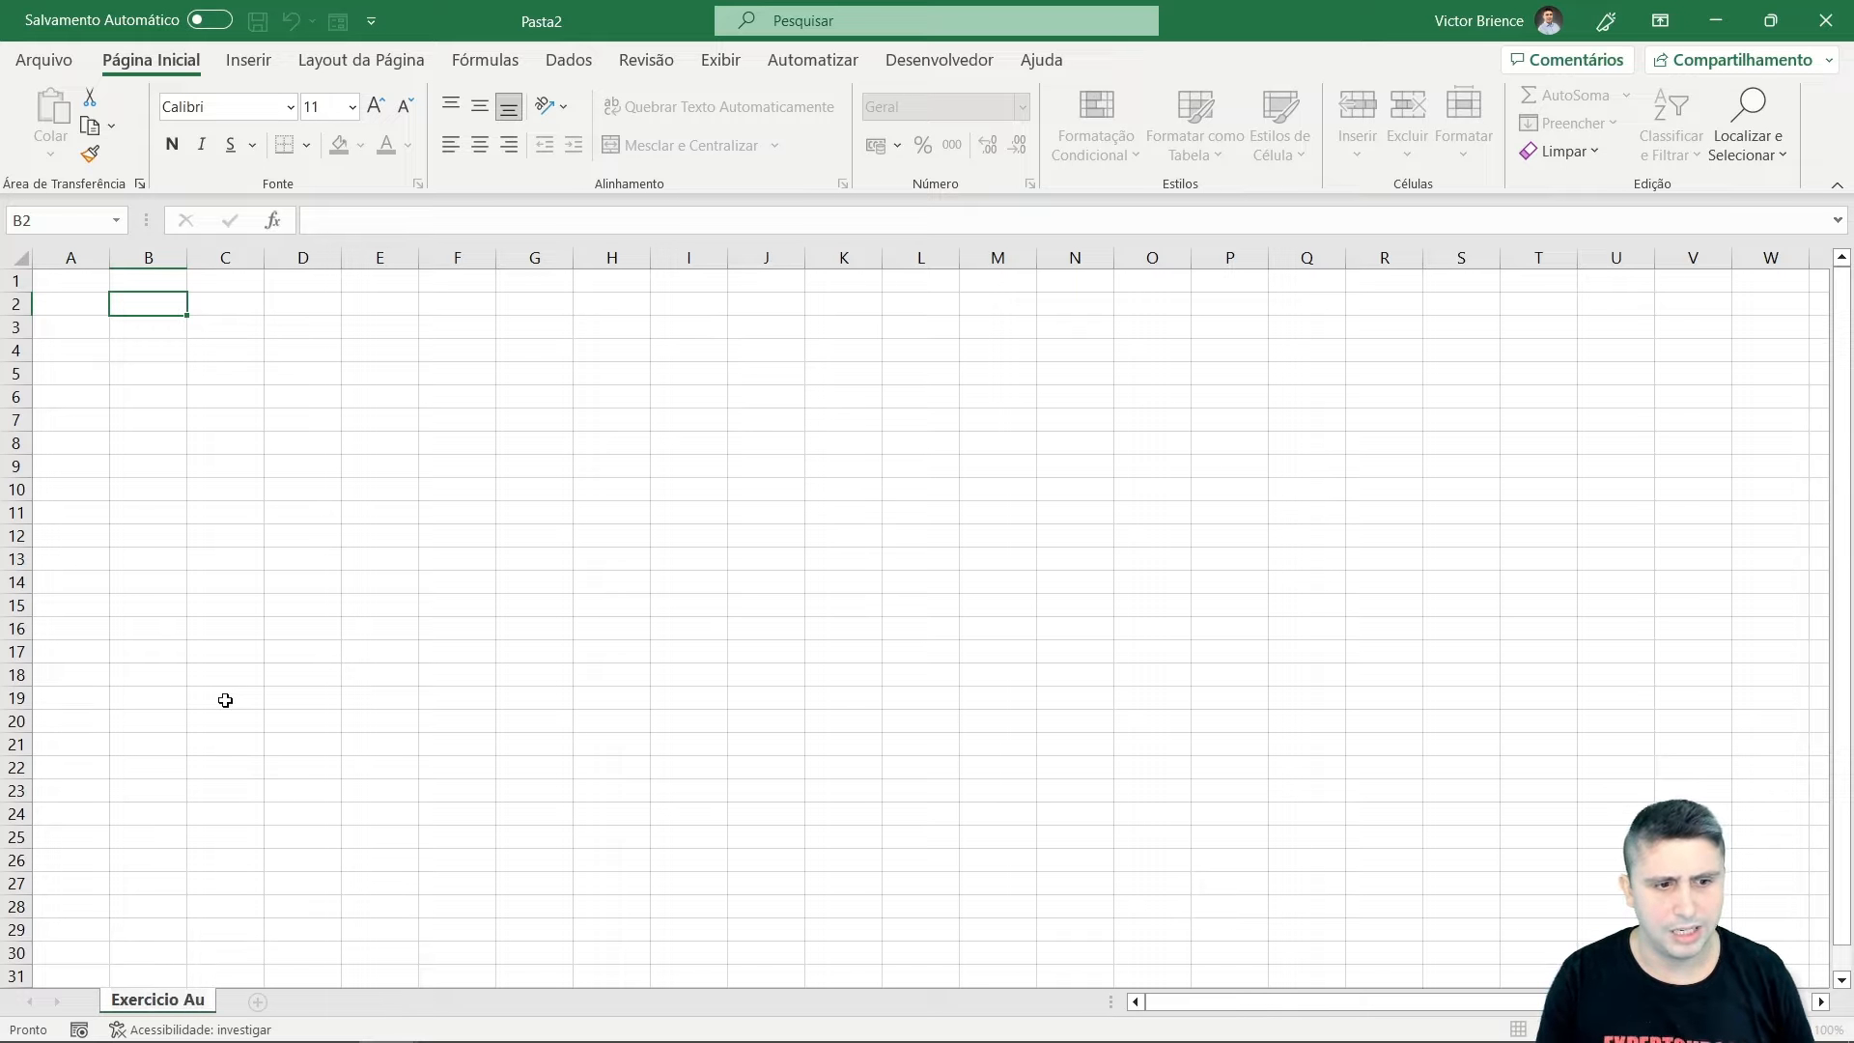
key("BackSpace")
key("BackSpace")
key("BackSpace")
key("BackSpace")
key("BackSpace")
key("BackSpace")
key("BackSpace")
type("í")
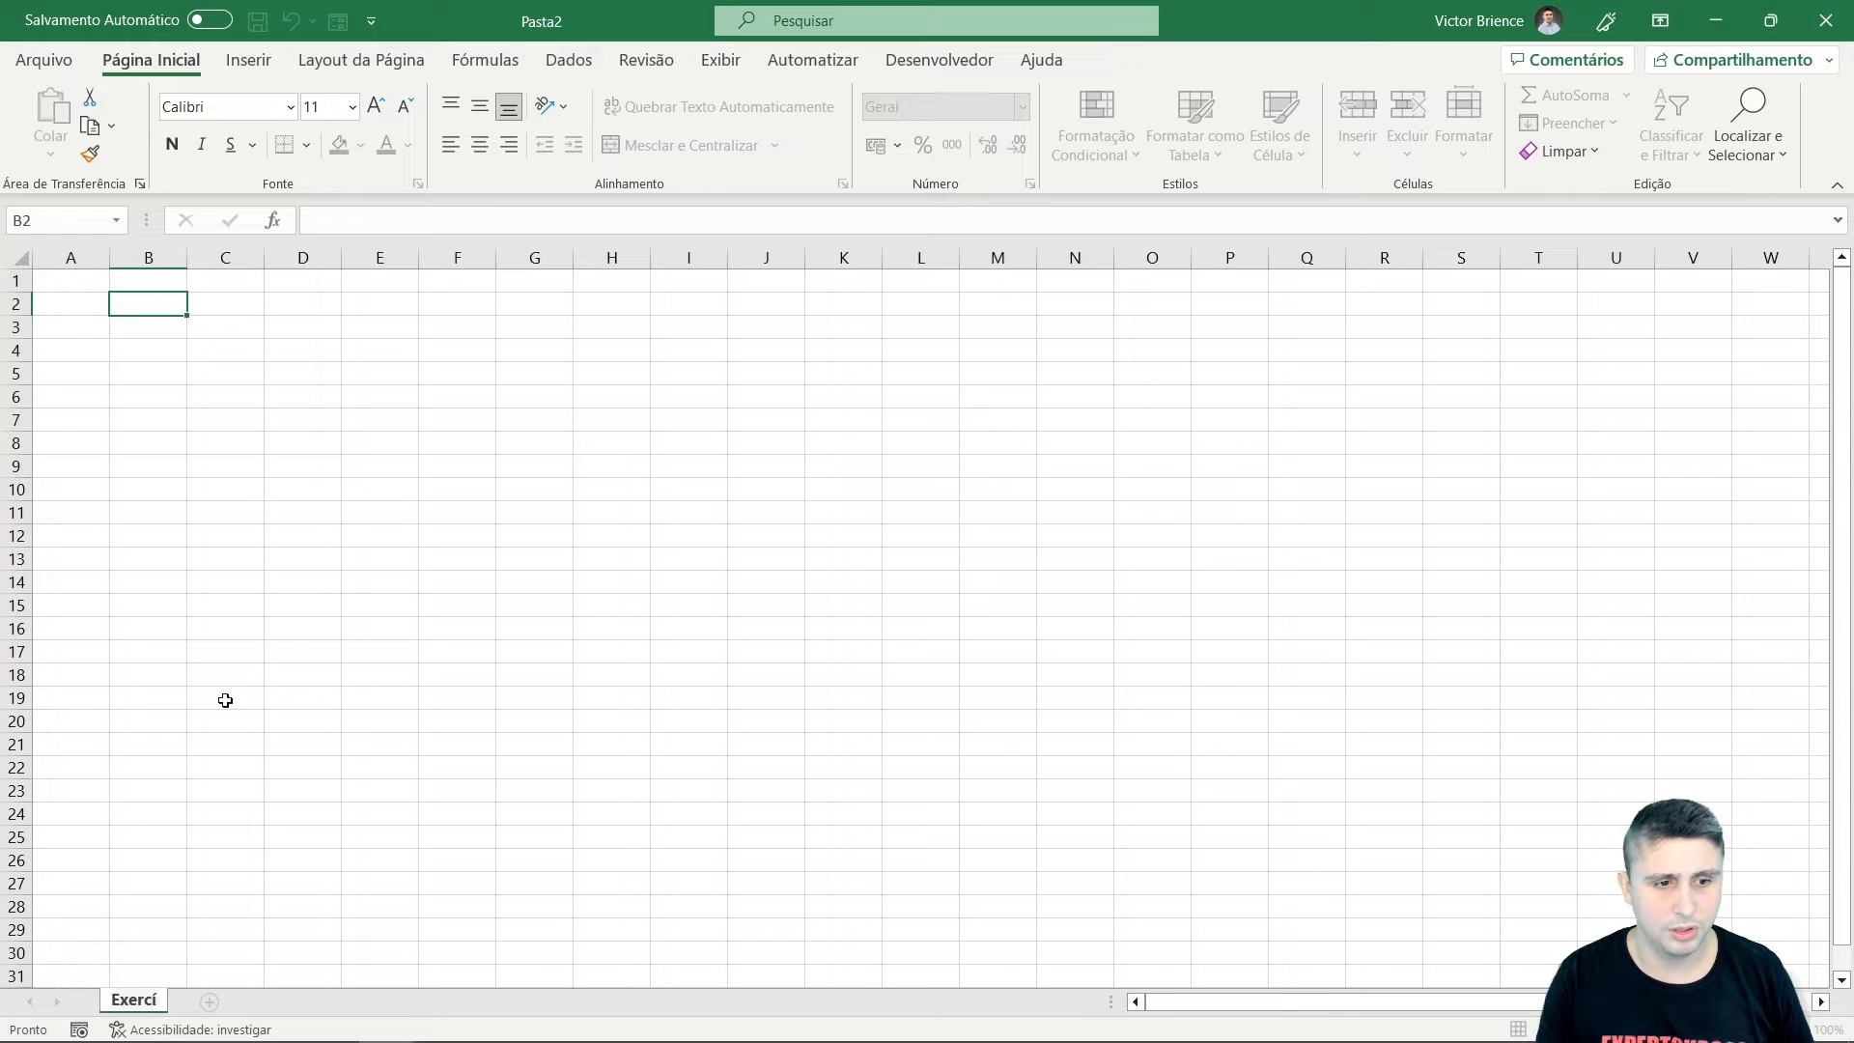
type("cio Aula")
key("Return")
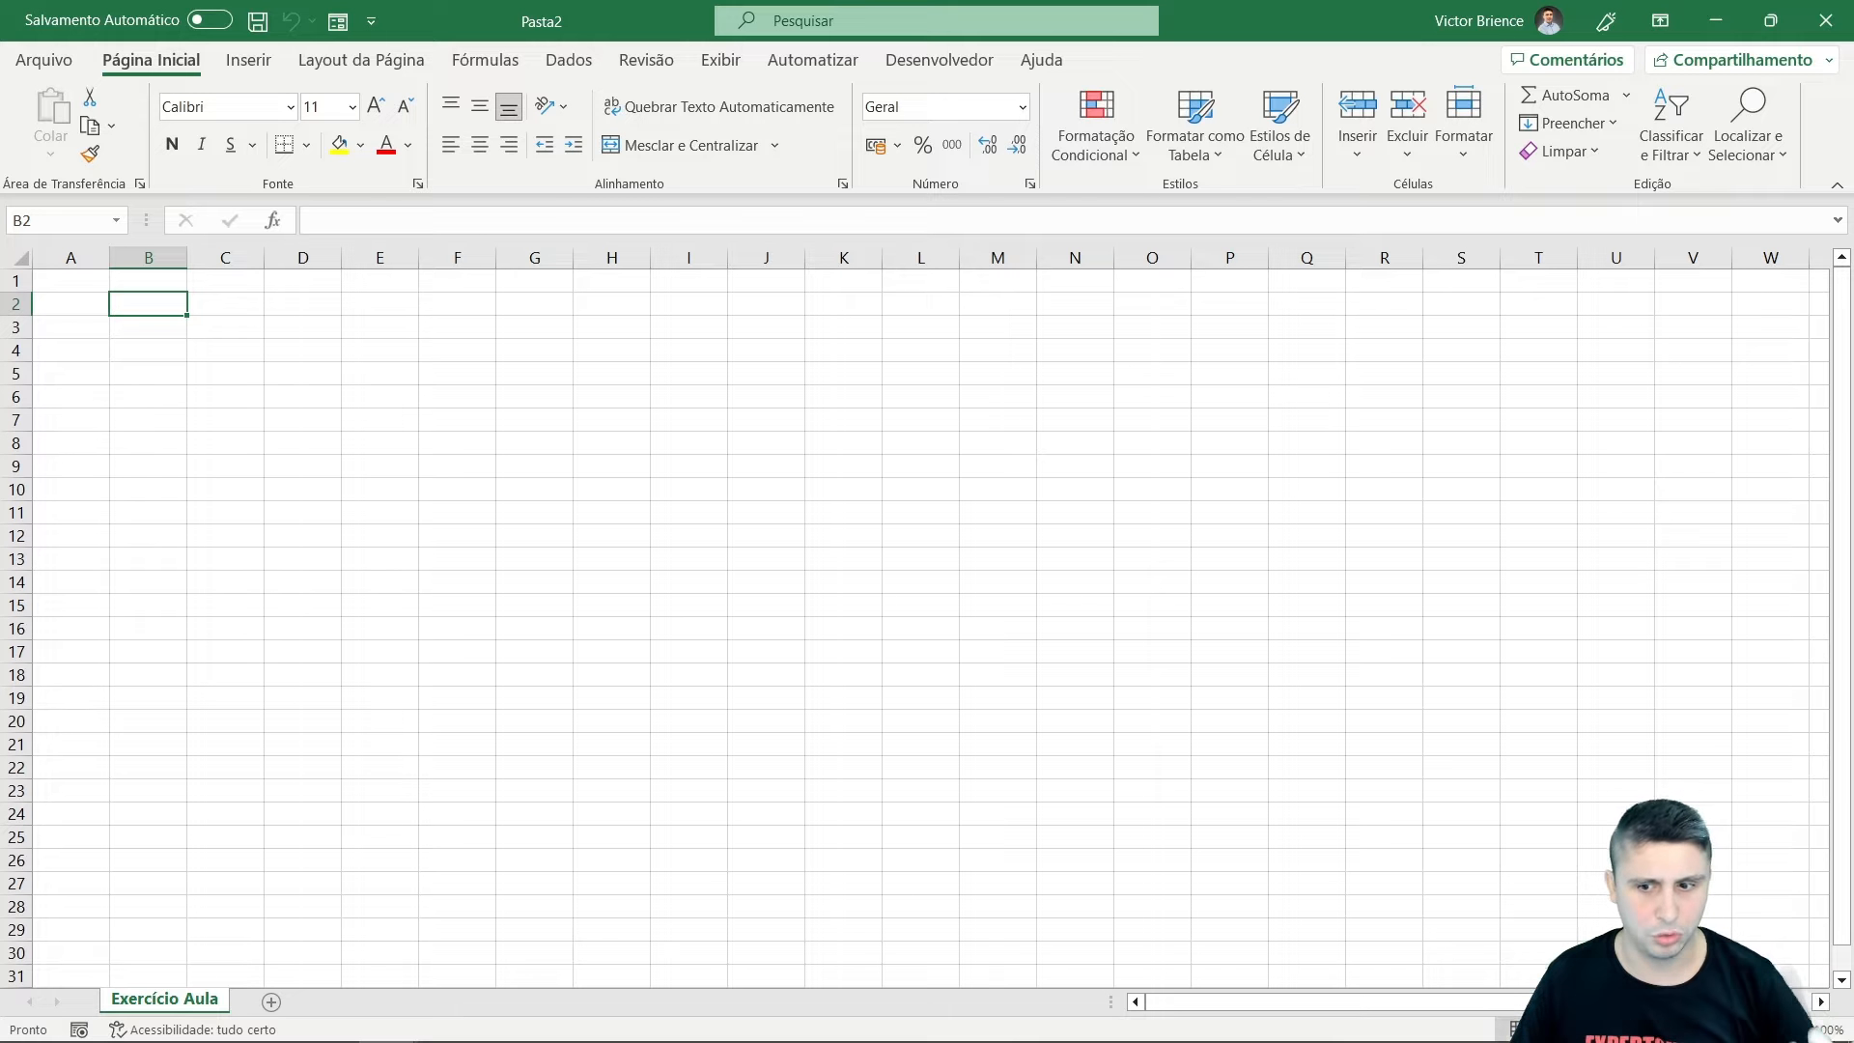
Show the sheet in Page Layout view and Page Break Preview, and return it to Normal view.
left_click(1554, 1030)
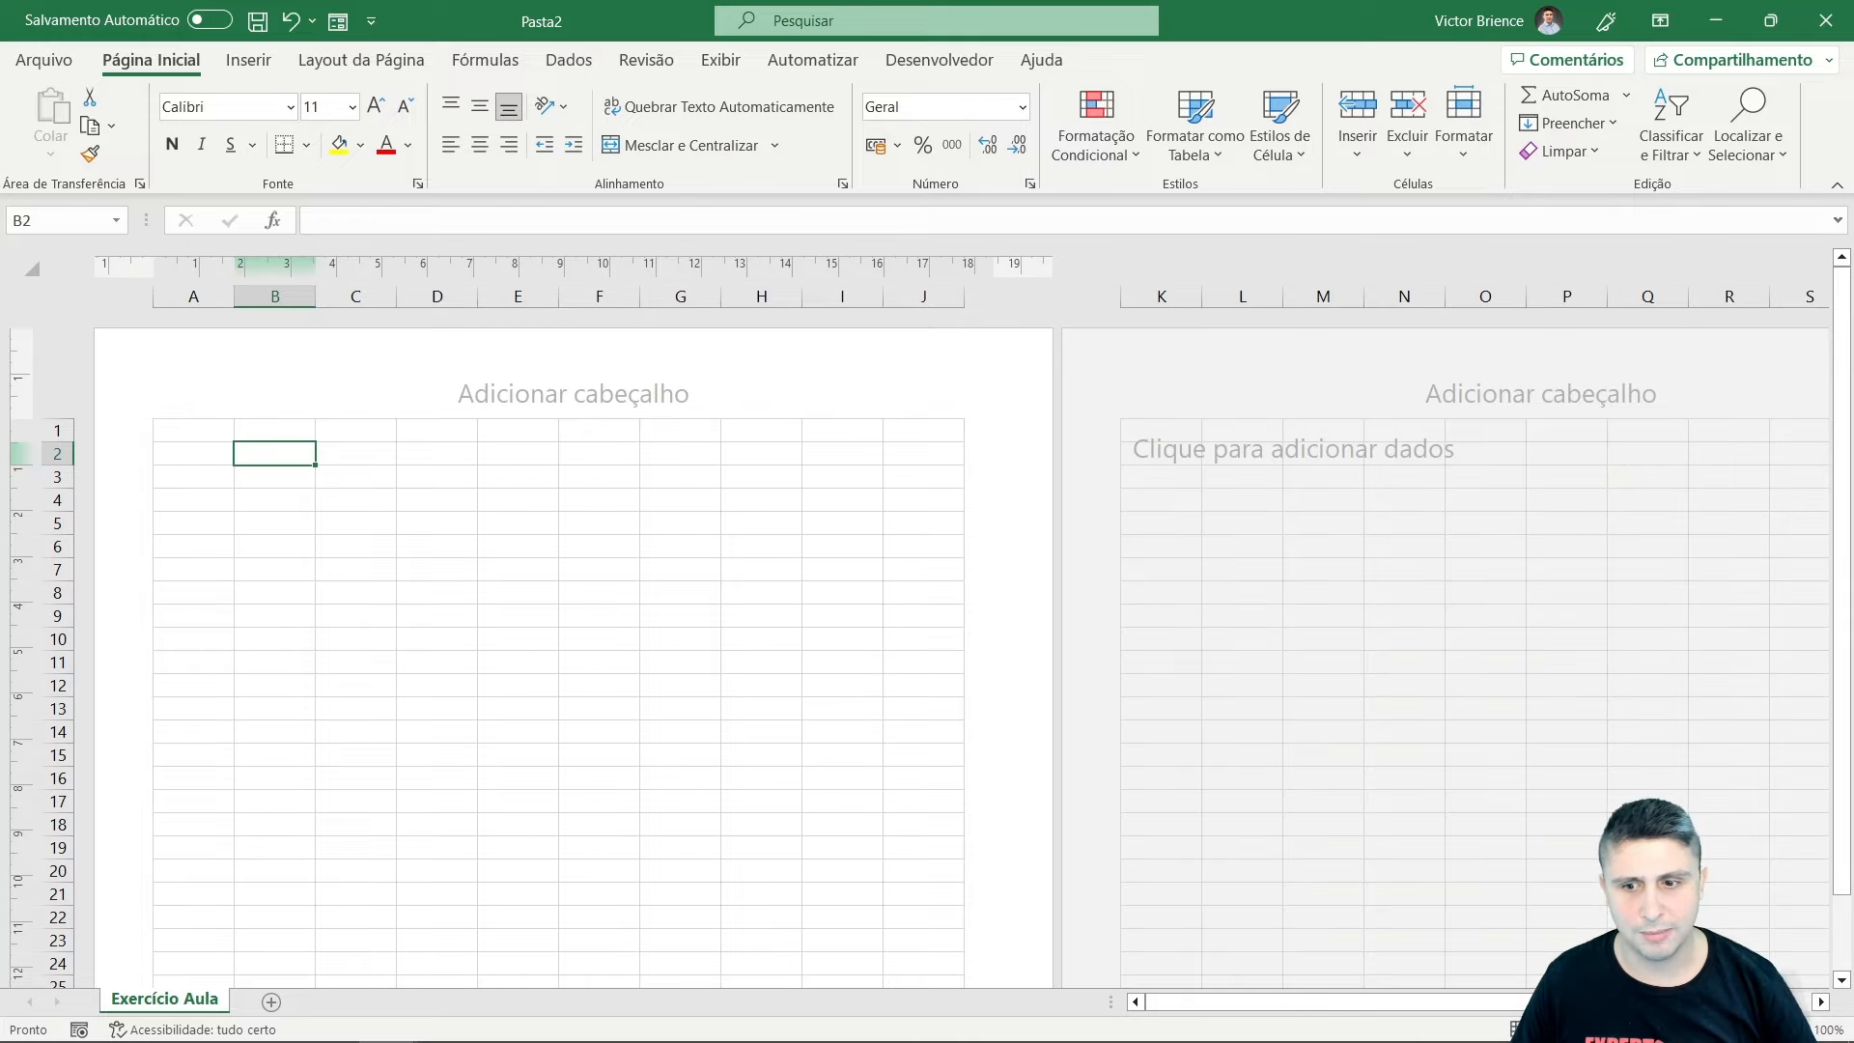
left_click(1592, 1029)
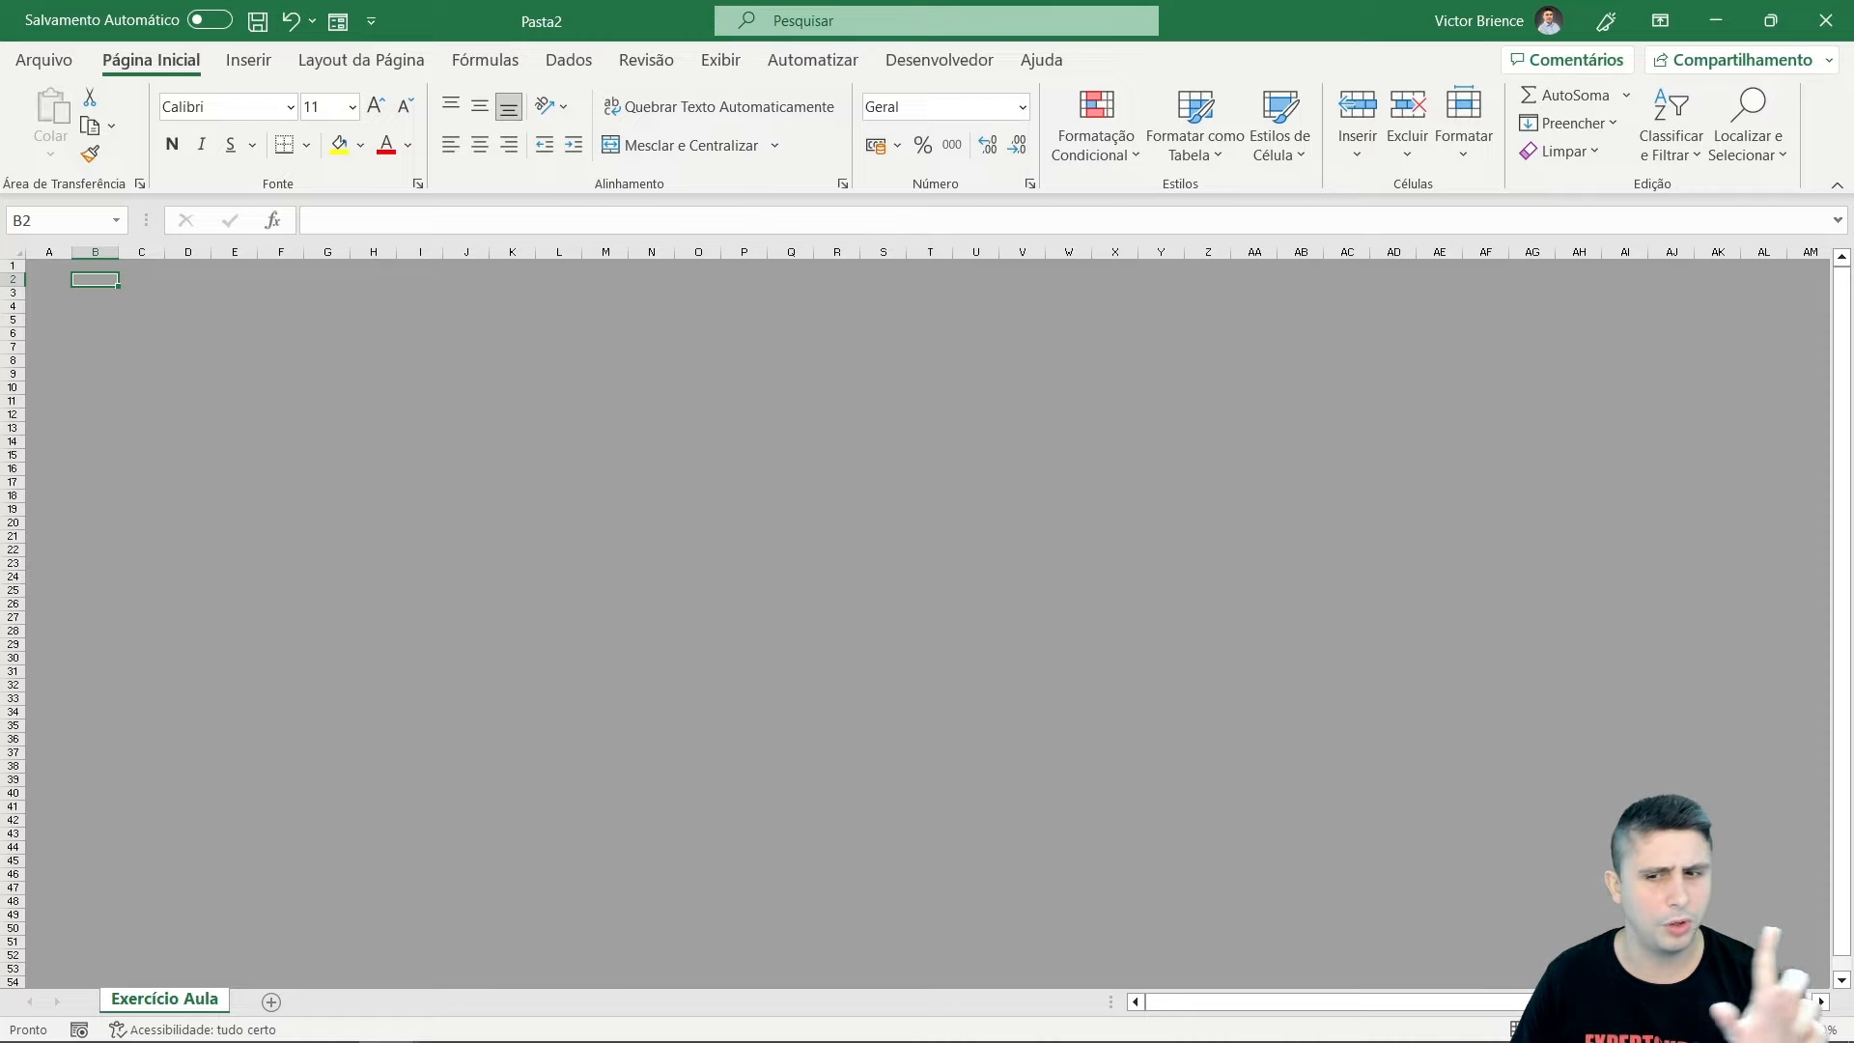
left_click(1517, 1029)
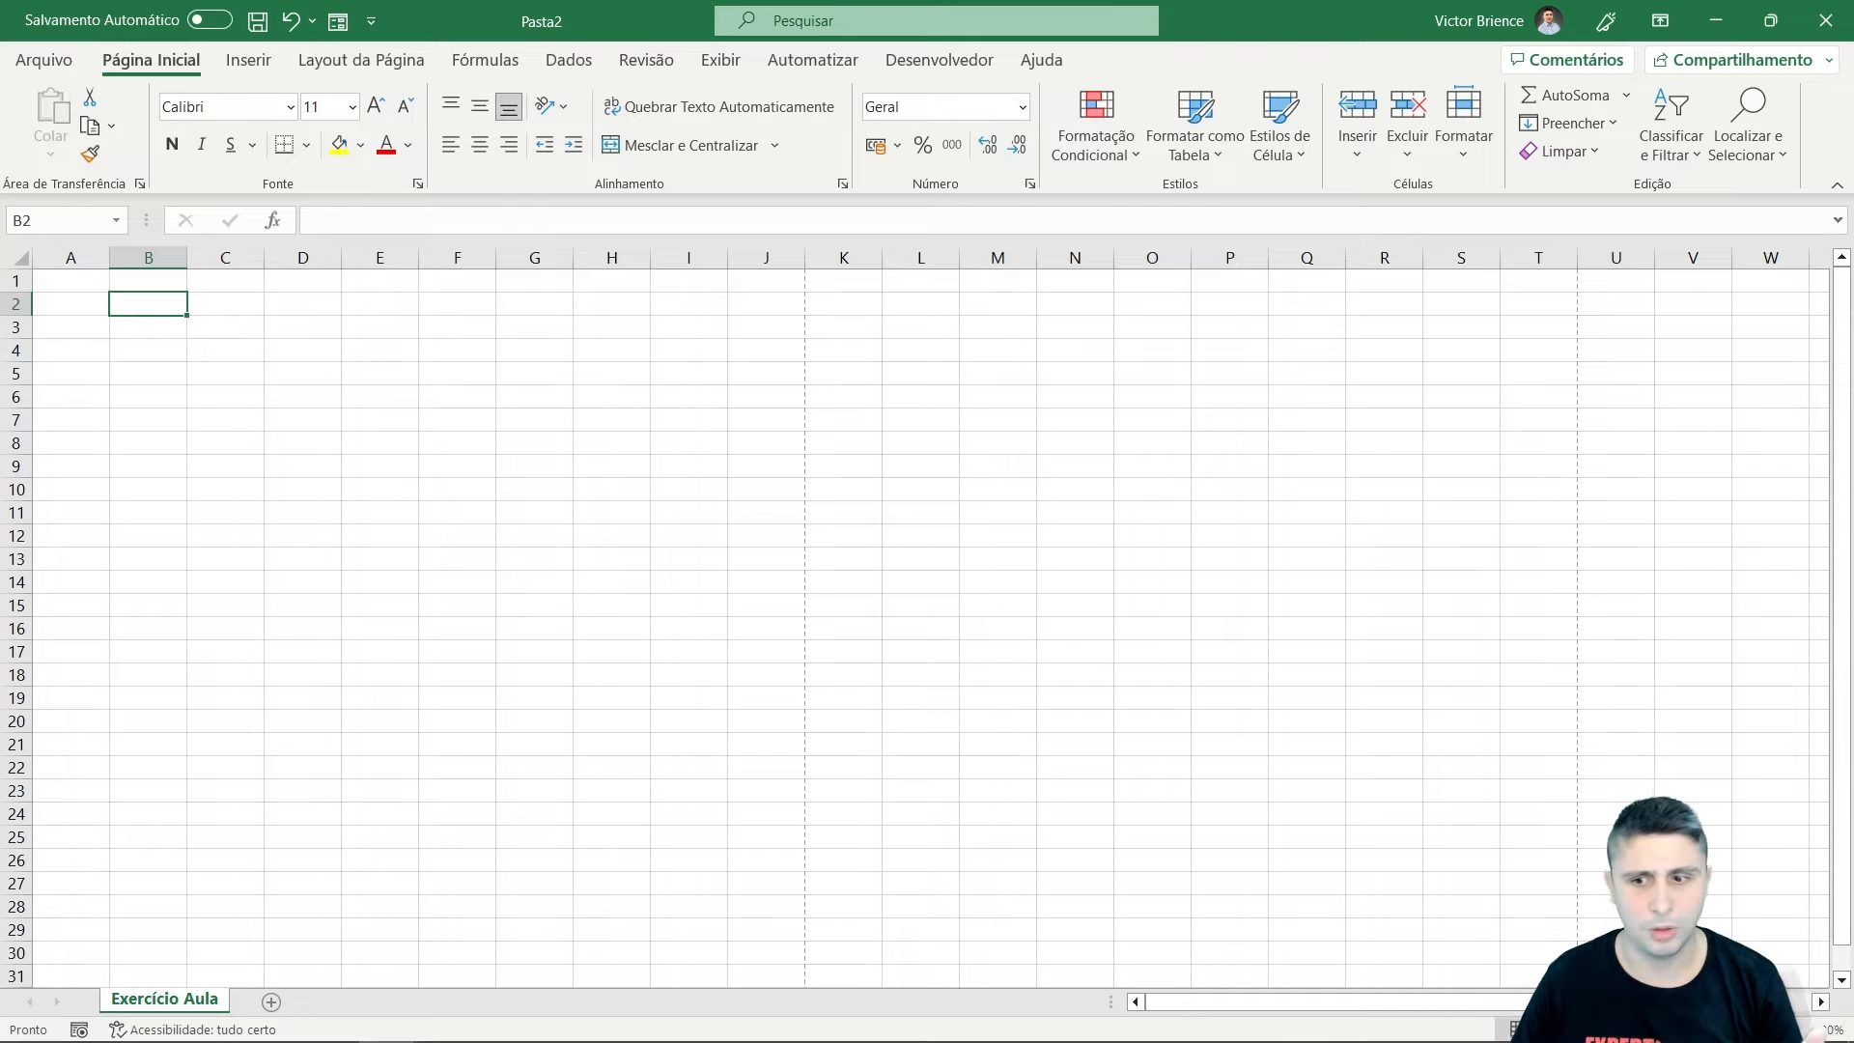
Zoom the worksheet in to 120% and select a few cells in the enlarged grid.
left_click(1791, 1029)
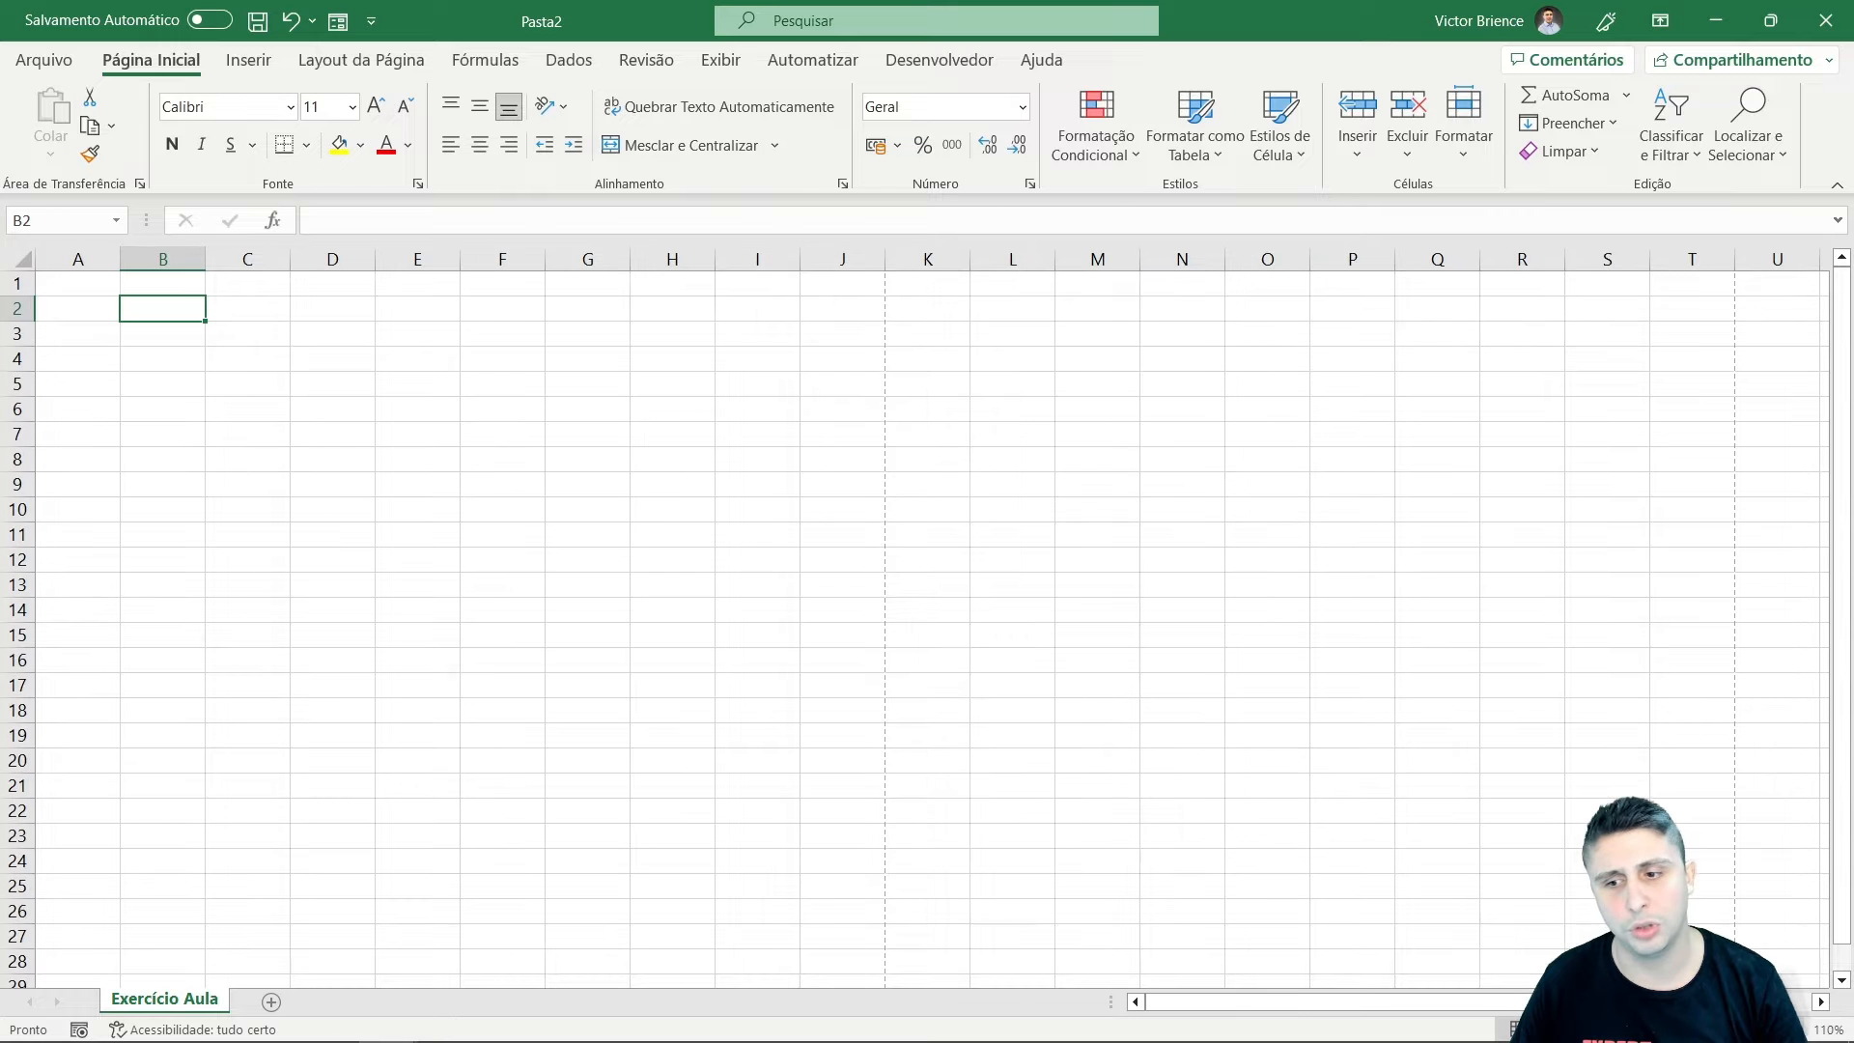
left_click(1791, 1030)
left_click(872, 576)
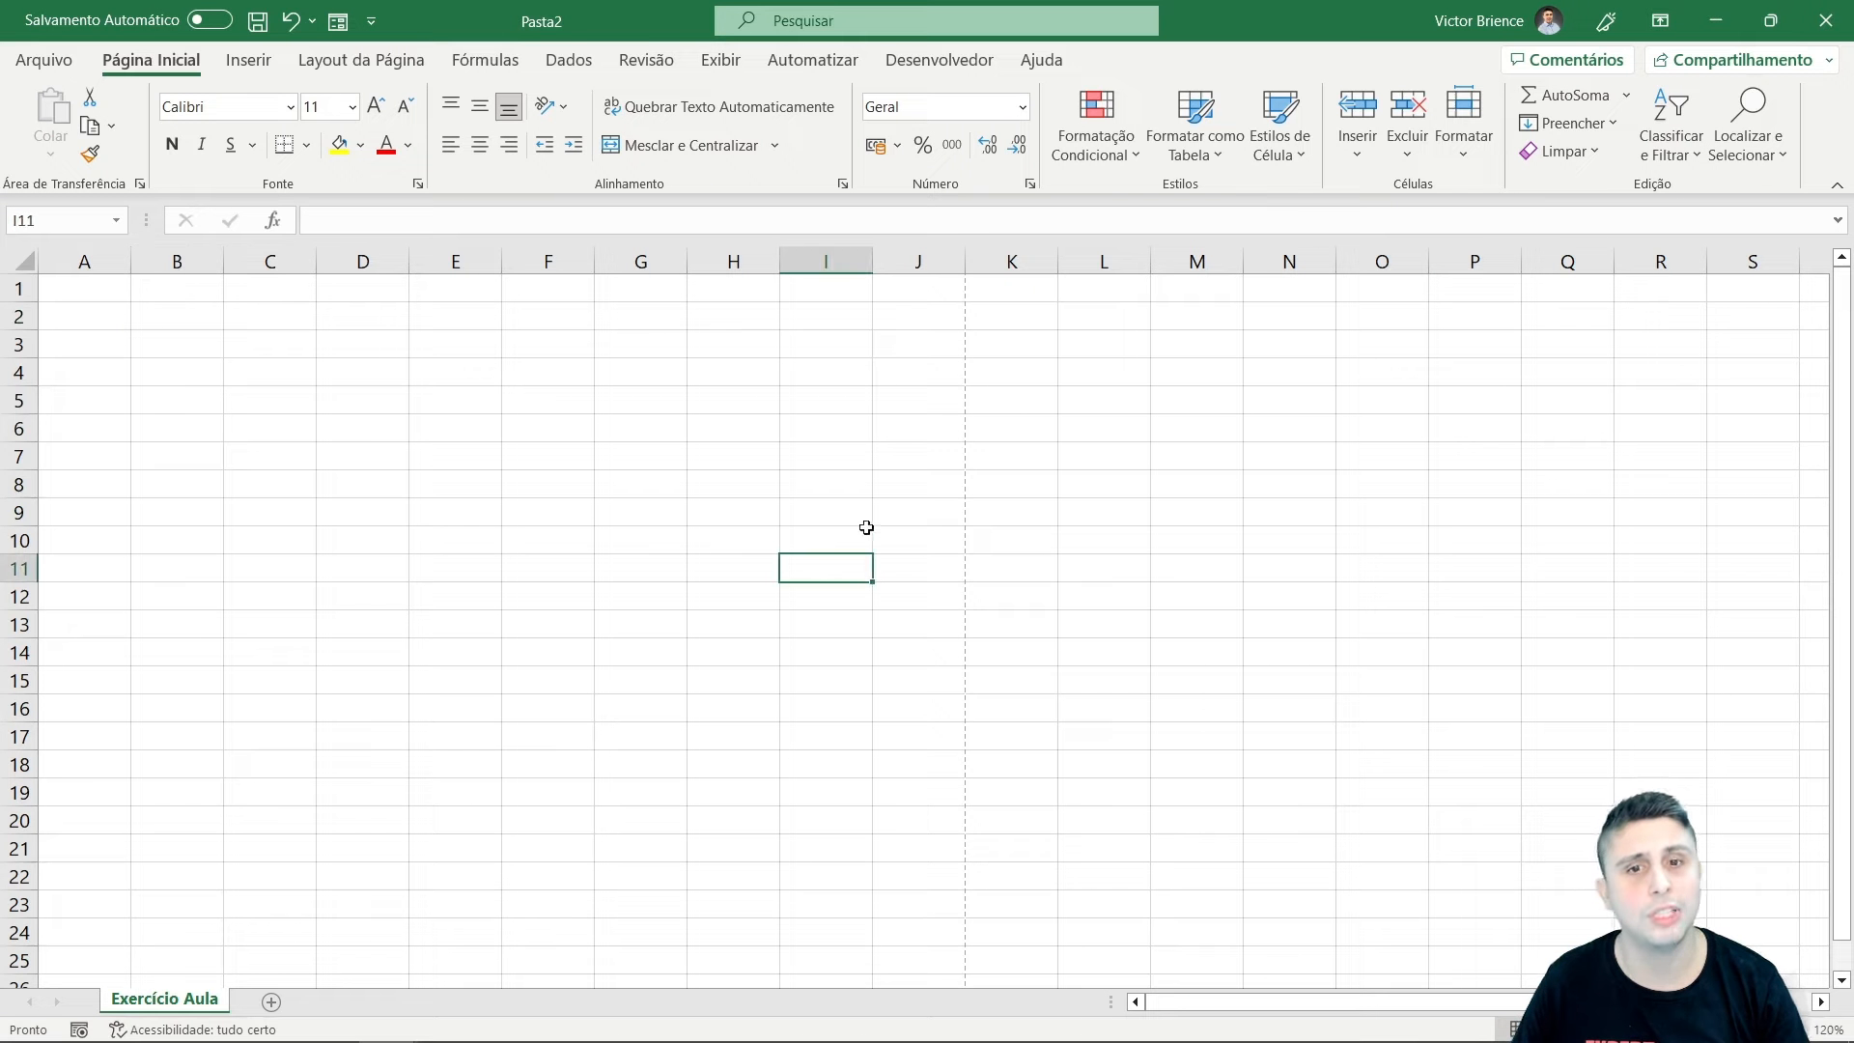
left_click(780, 392)
left_click(237, 328)
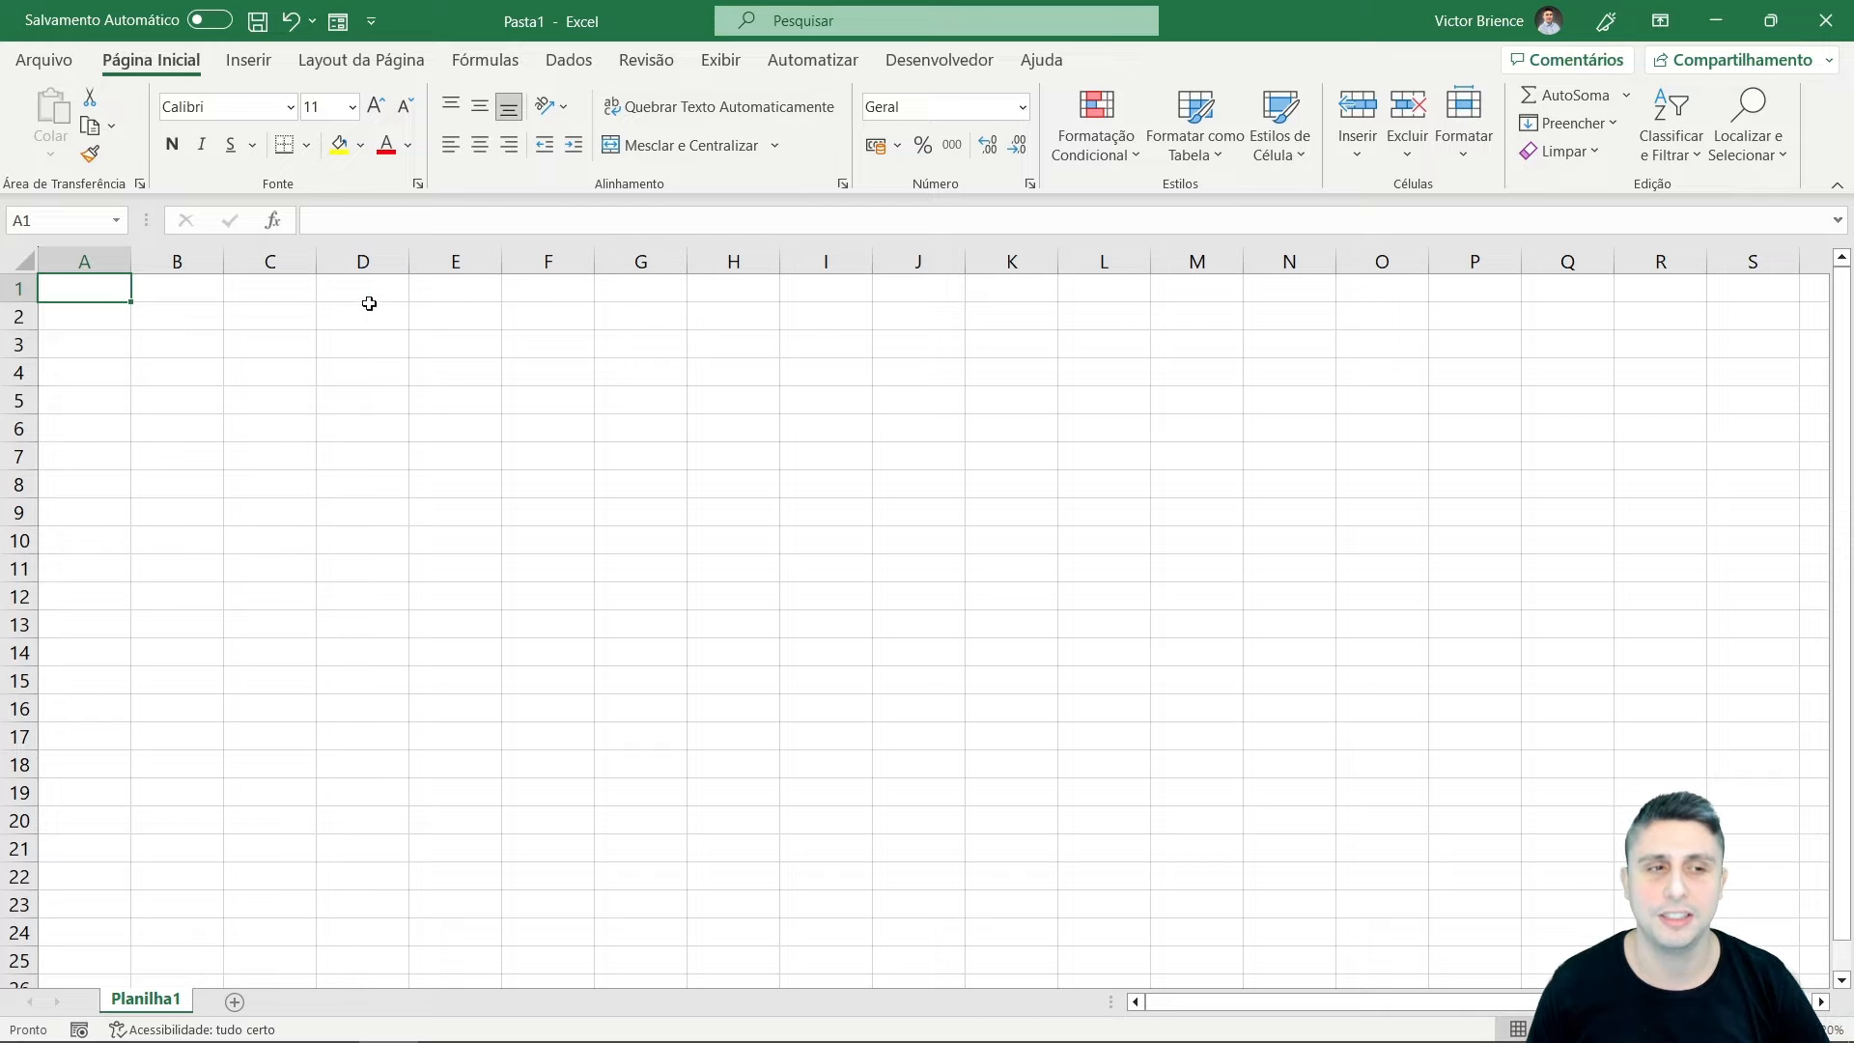
Enter the column headers Nome, Idade and Estado in cells A1, B1 and C1.
left_click(276, 320)
left_click(103, 288)
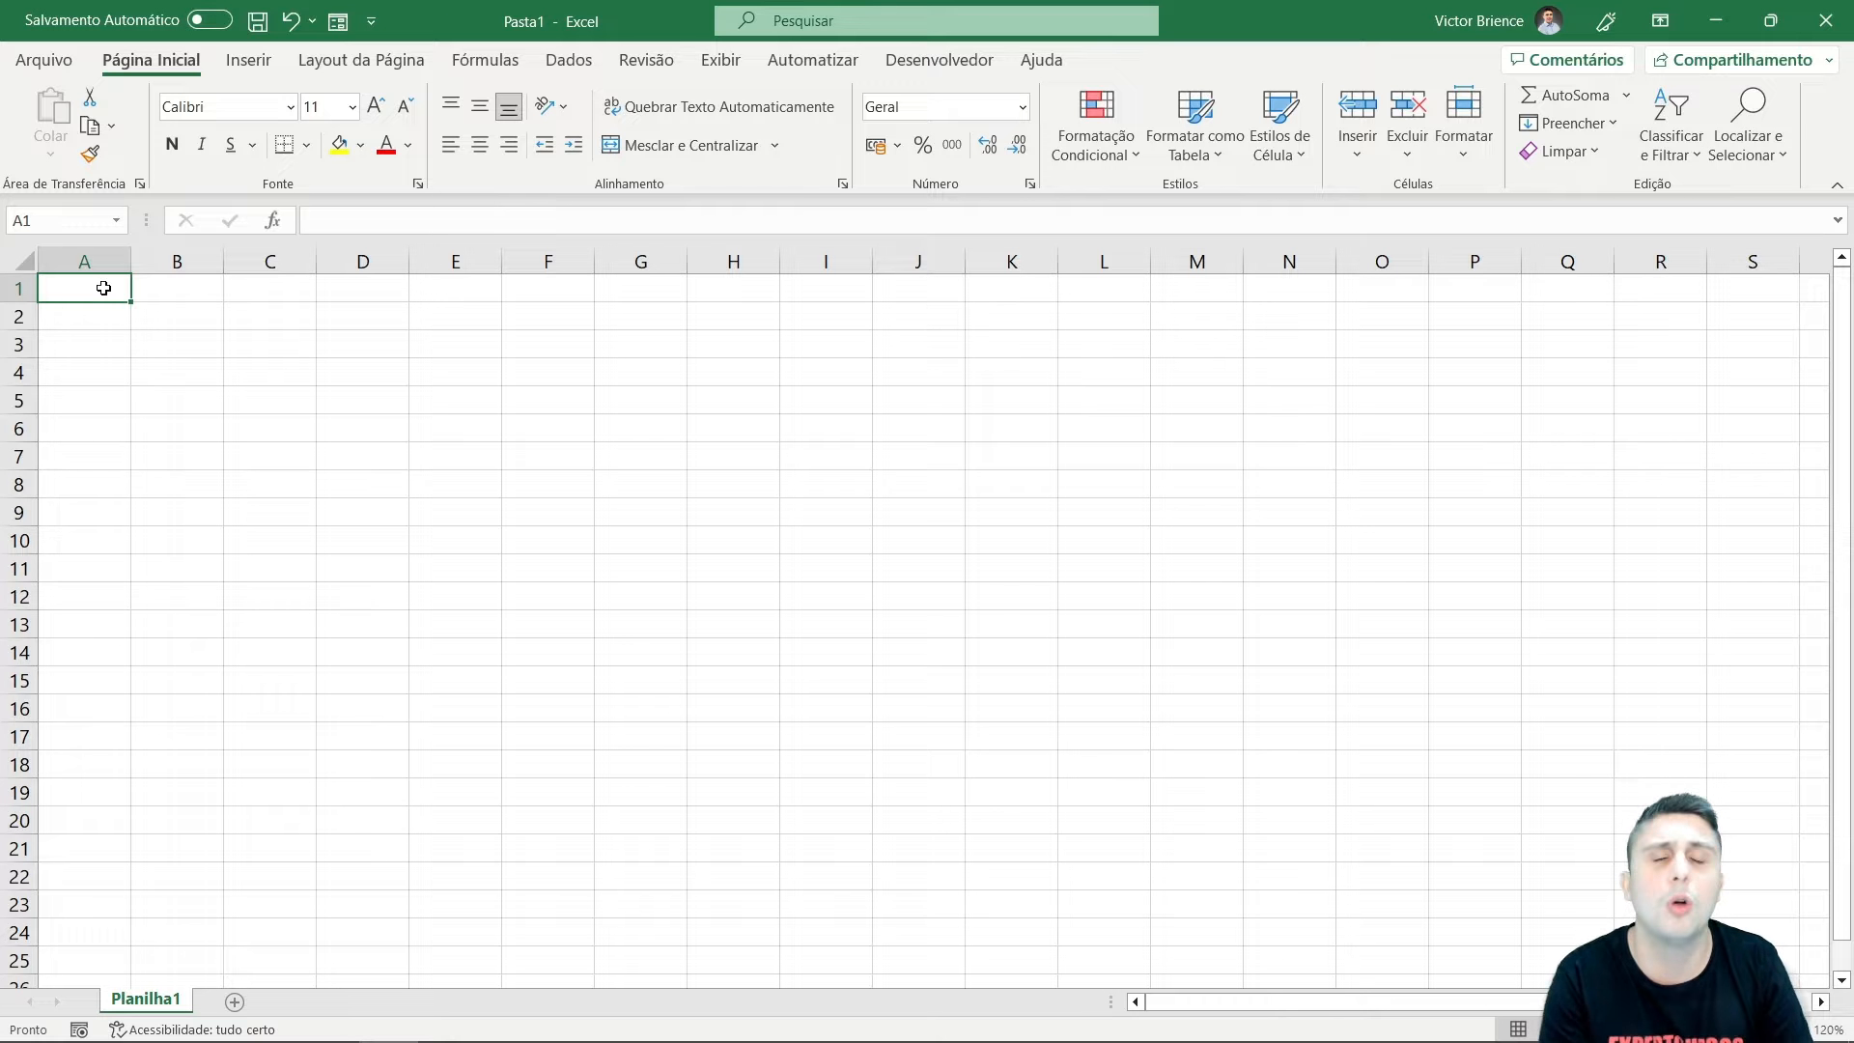
type("Nome")
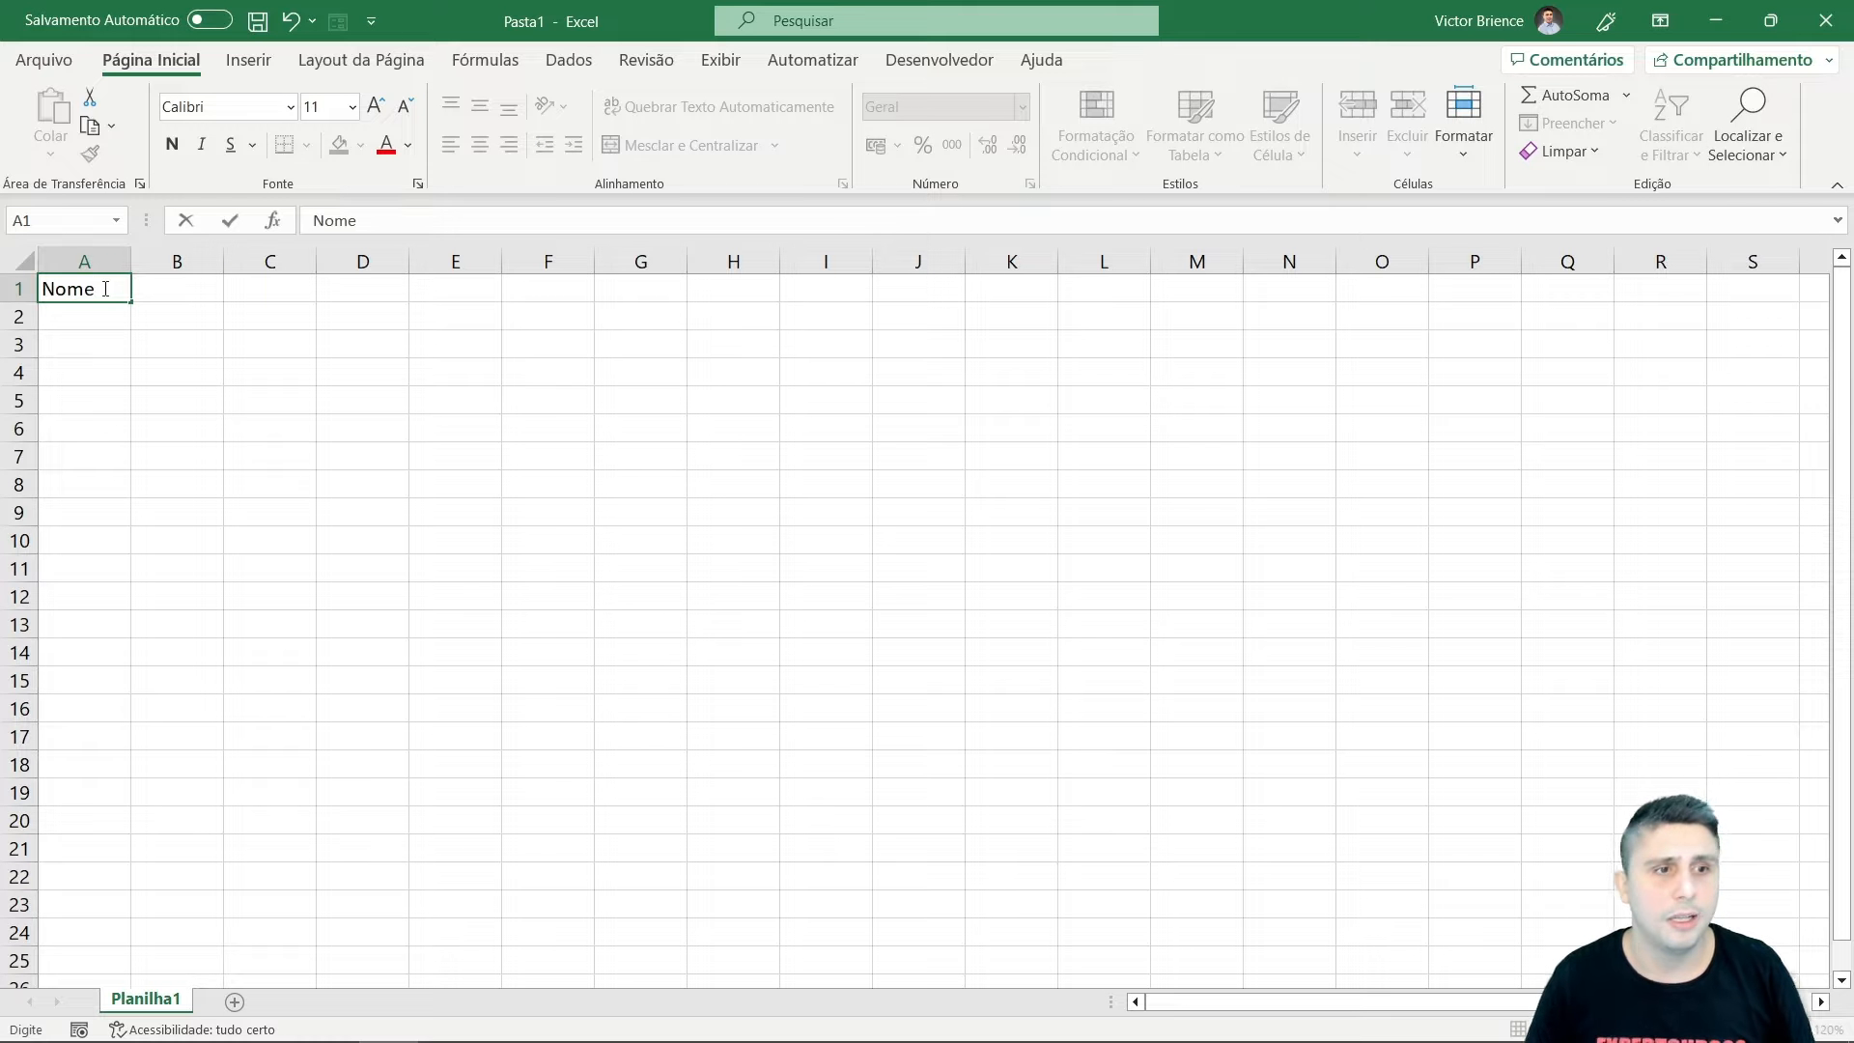
key("Tab")
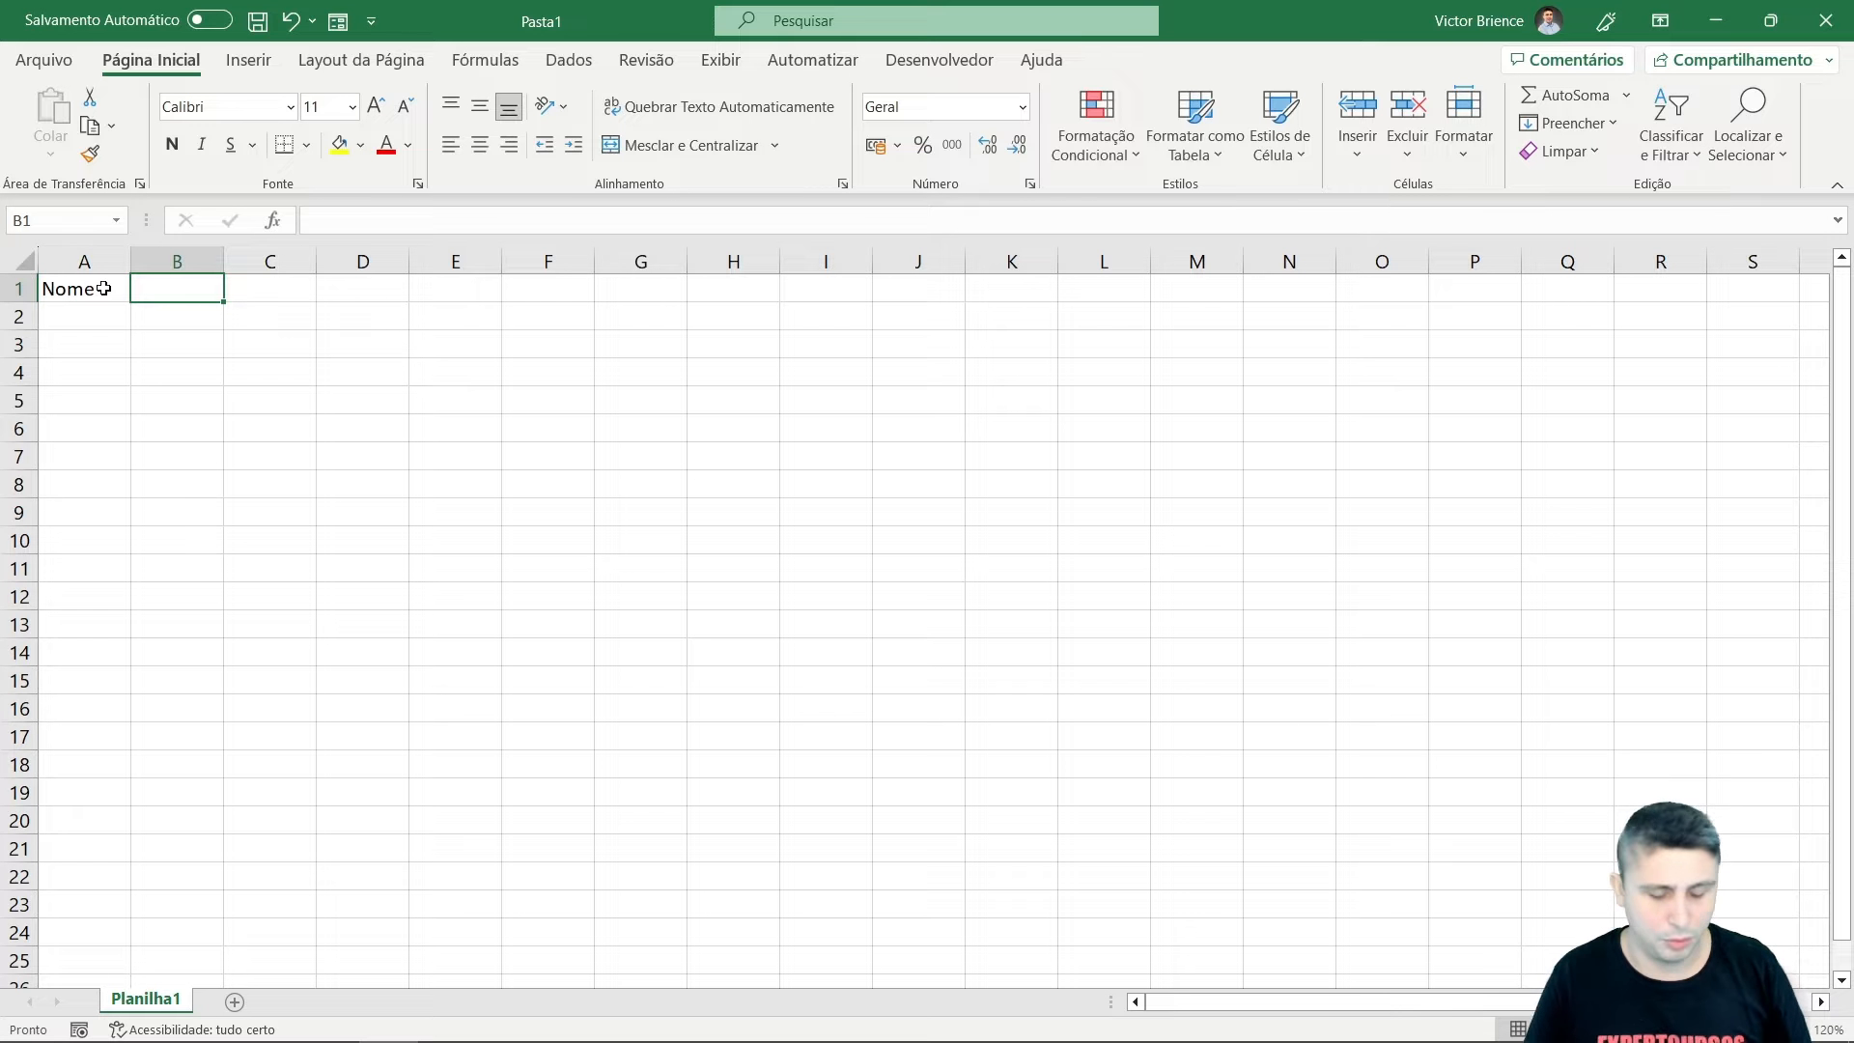
type("Idade")
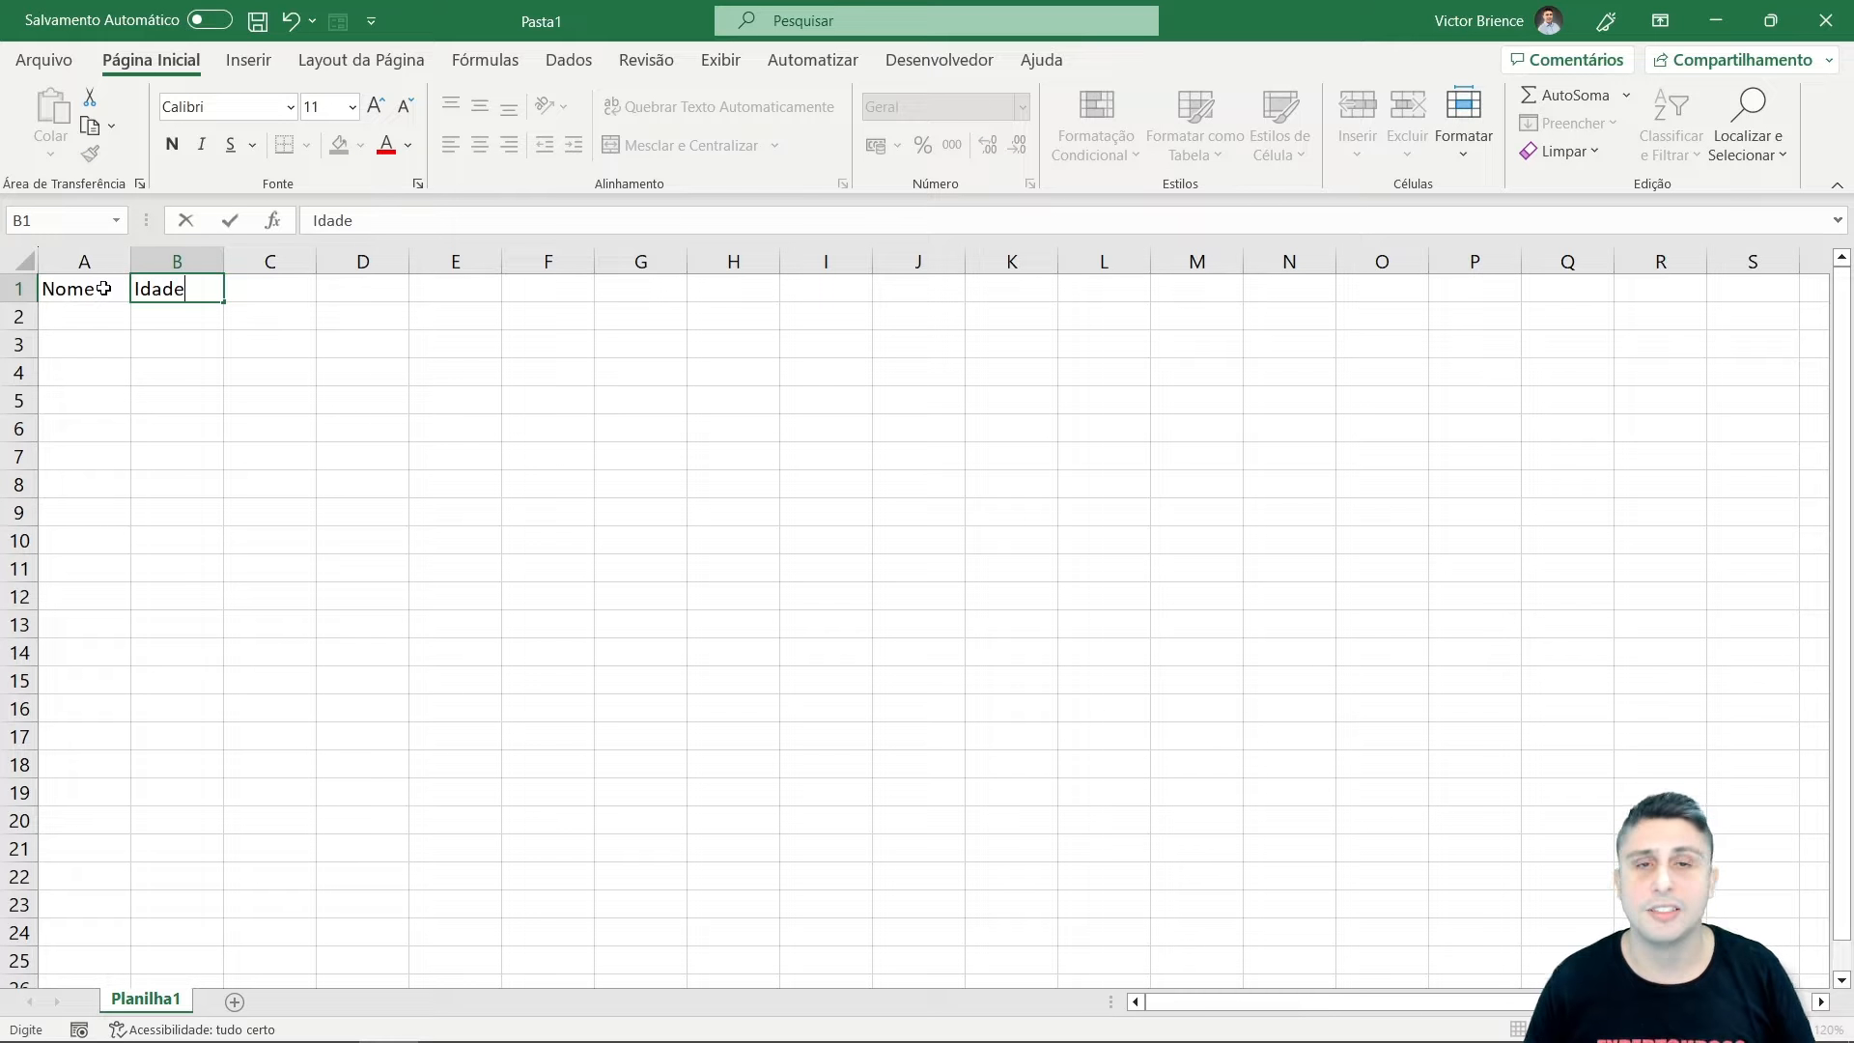
key("Tab")
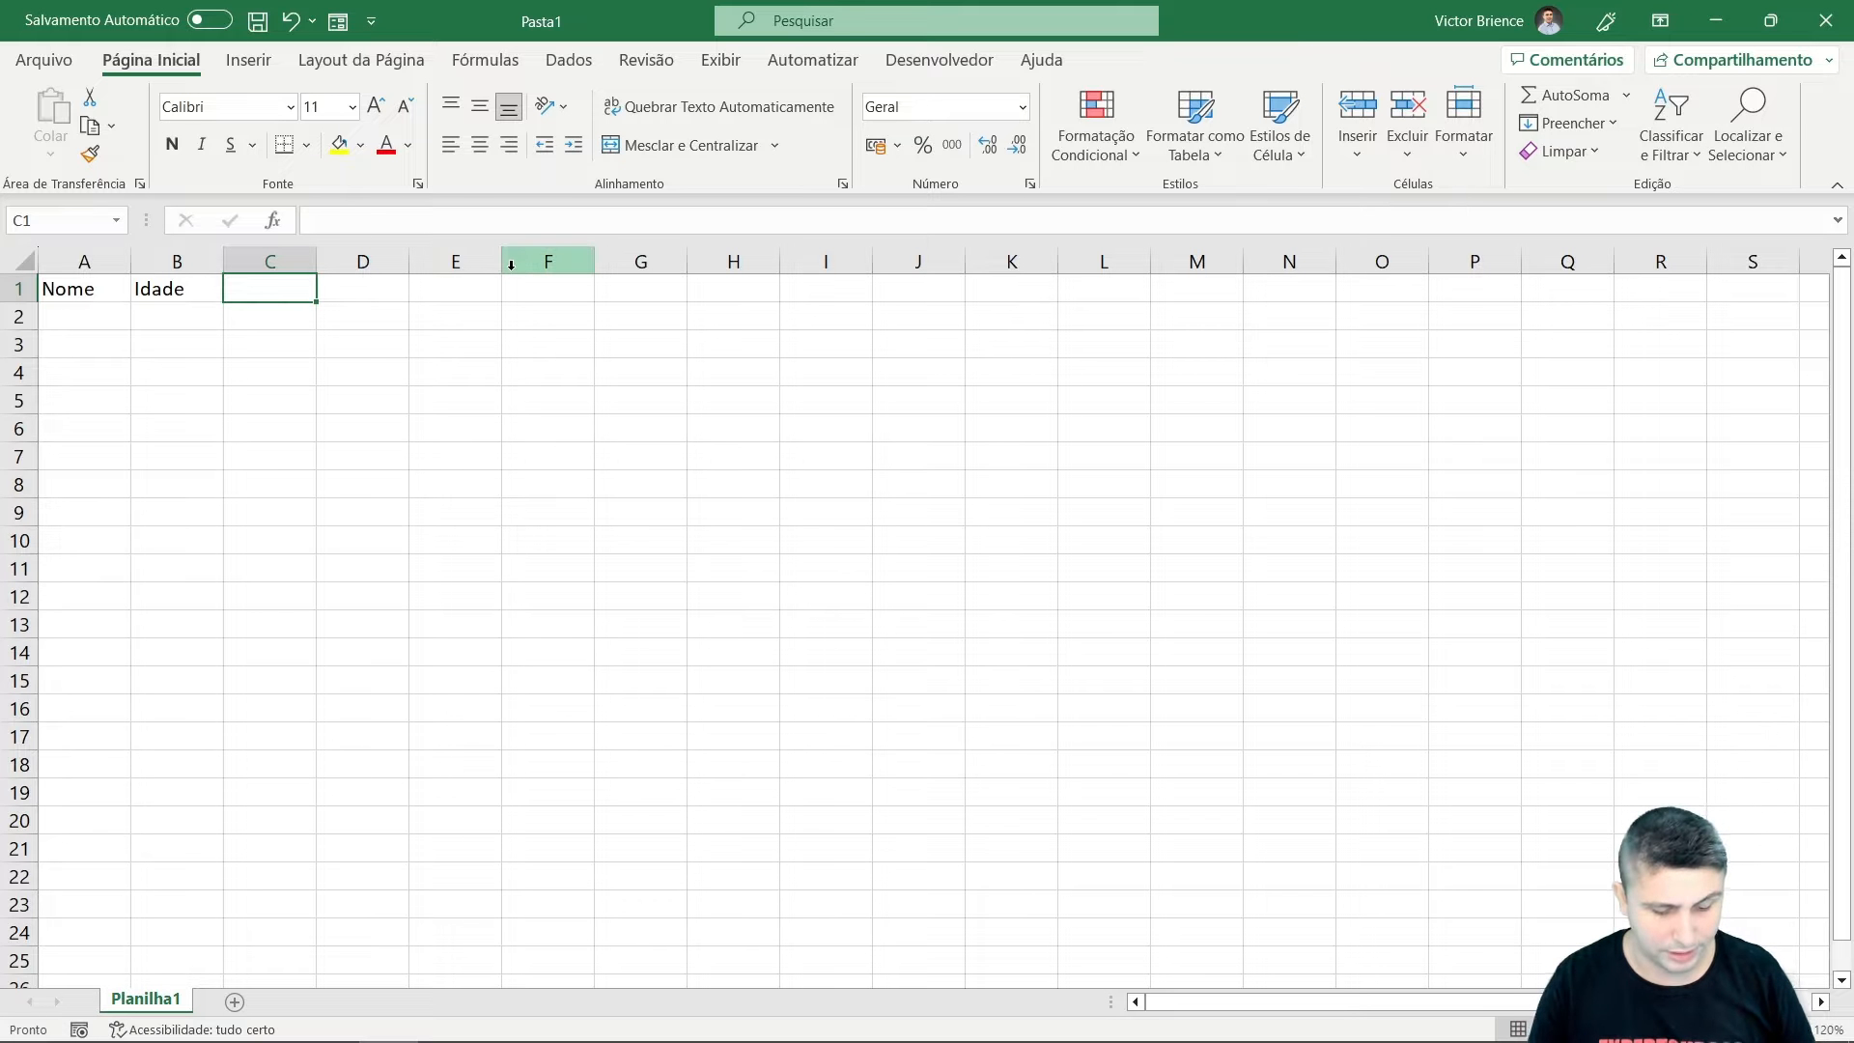
type("Estado")
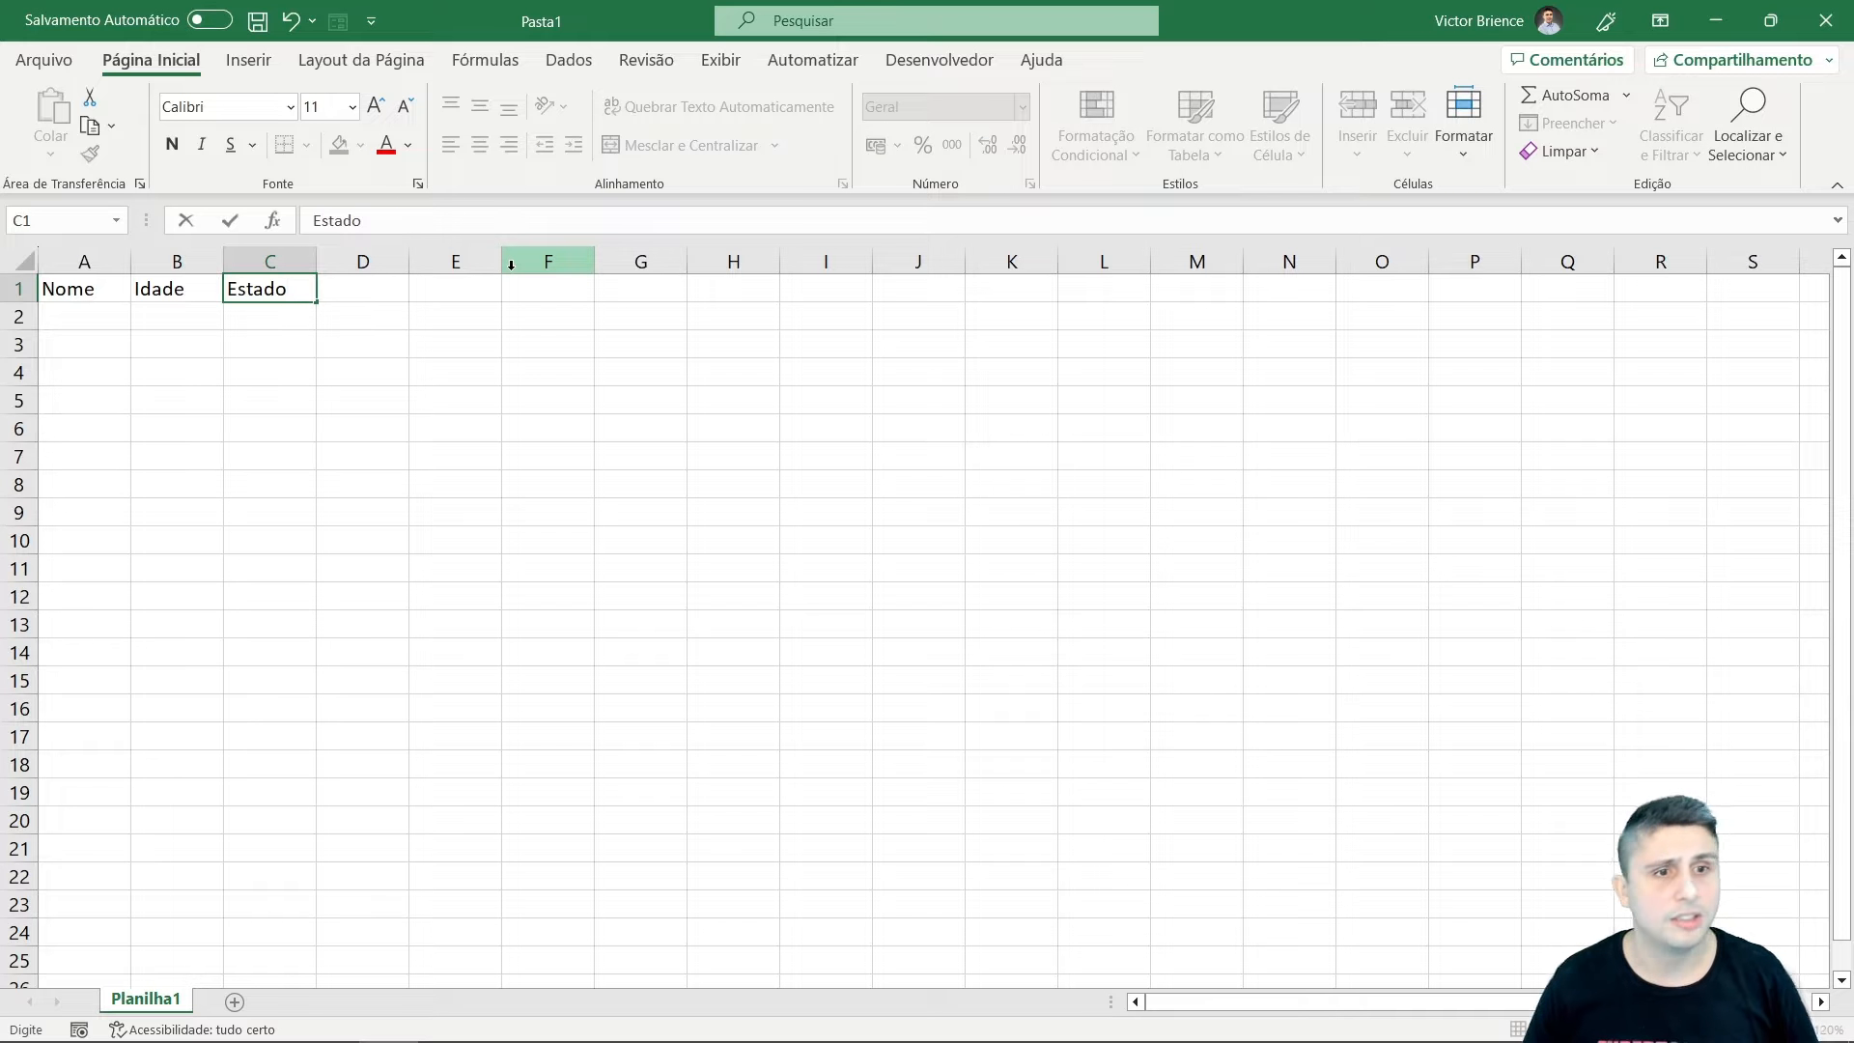
key("Tab")
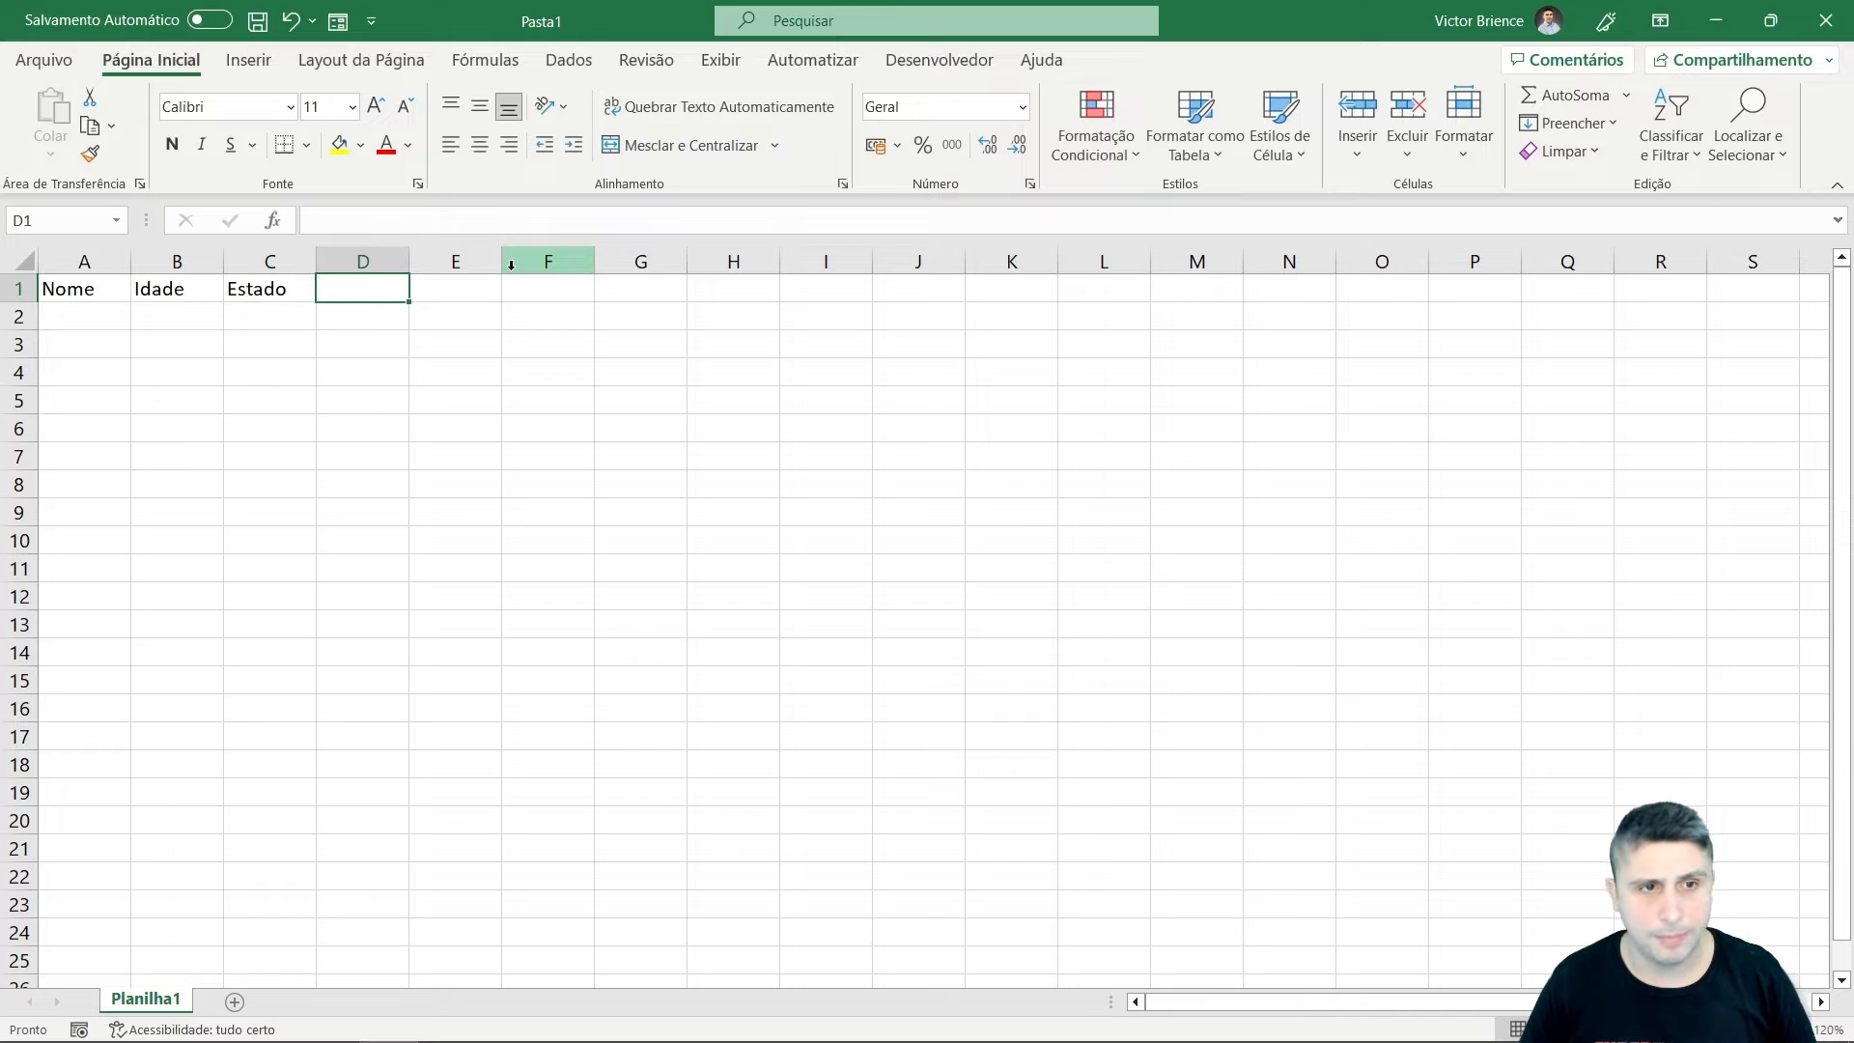
Add the column headers Gênero in cell D1 and Valor in cell E1.
type("Ge")
key("BackSpace")
key("BackSpace")
key("BackSpace")
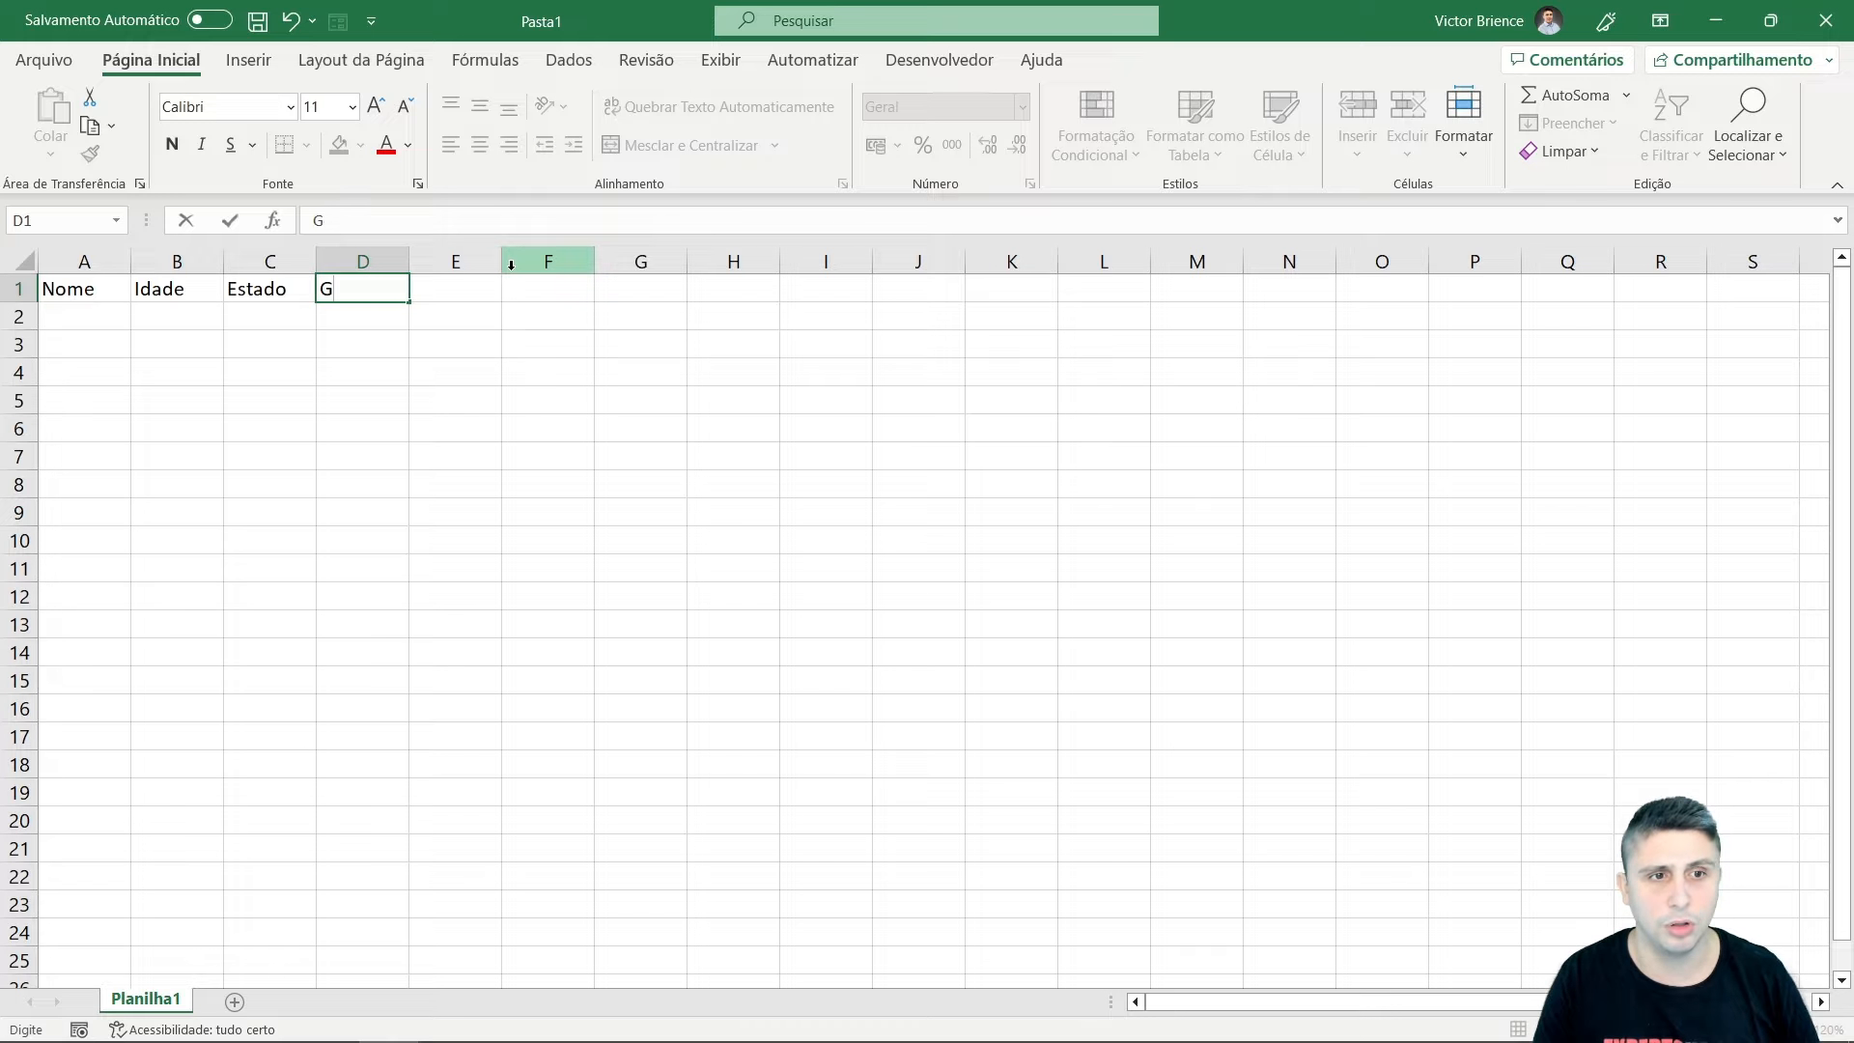
type("ênero")
key("Tab")
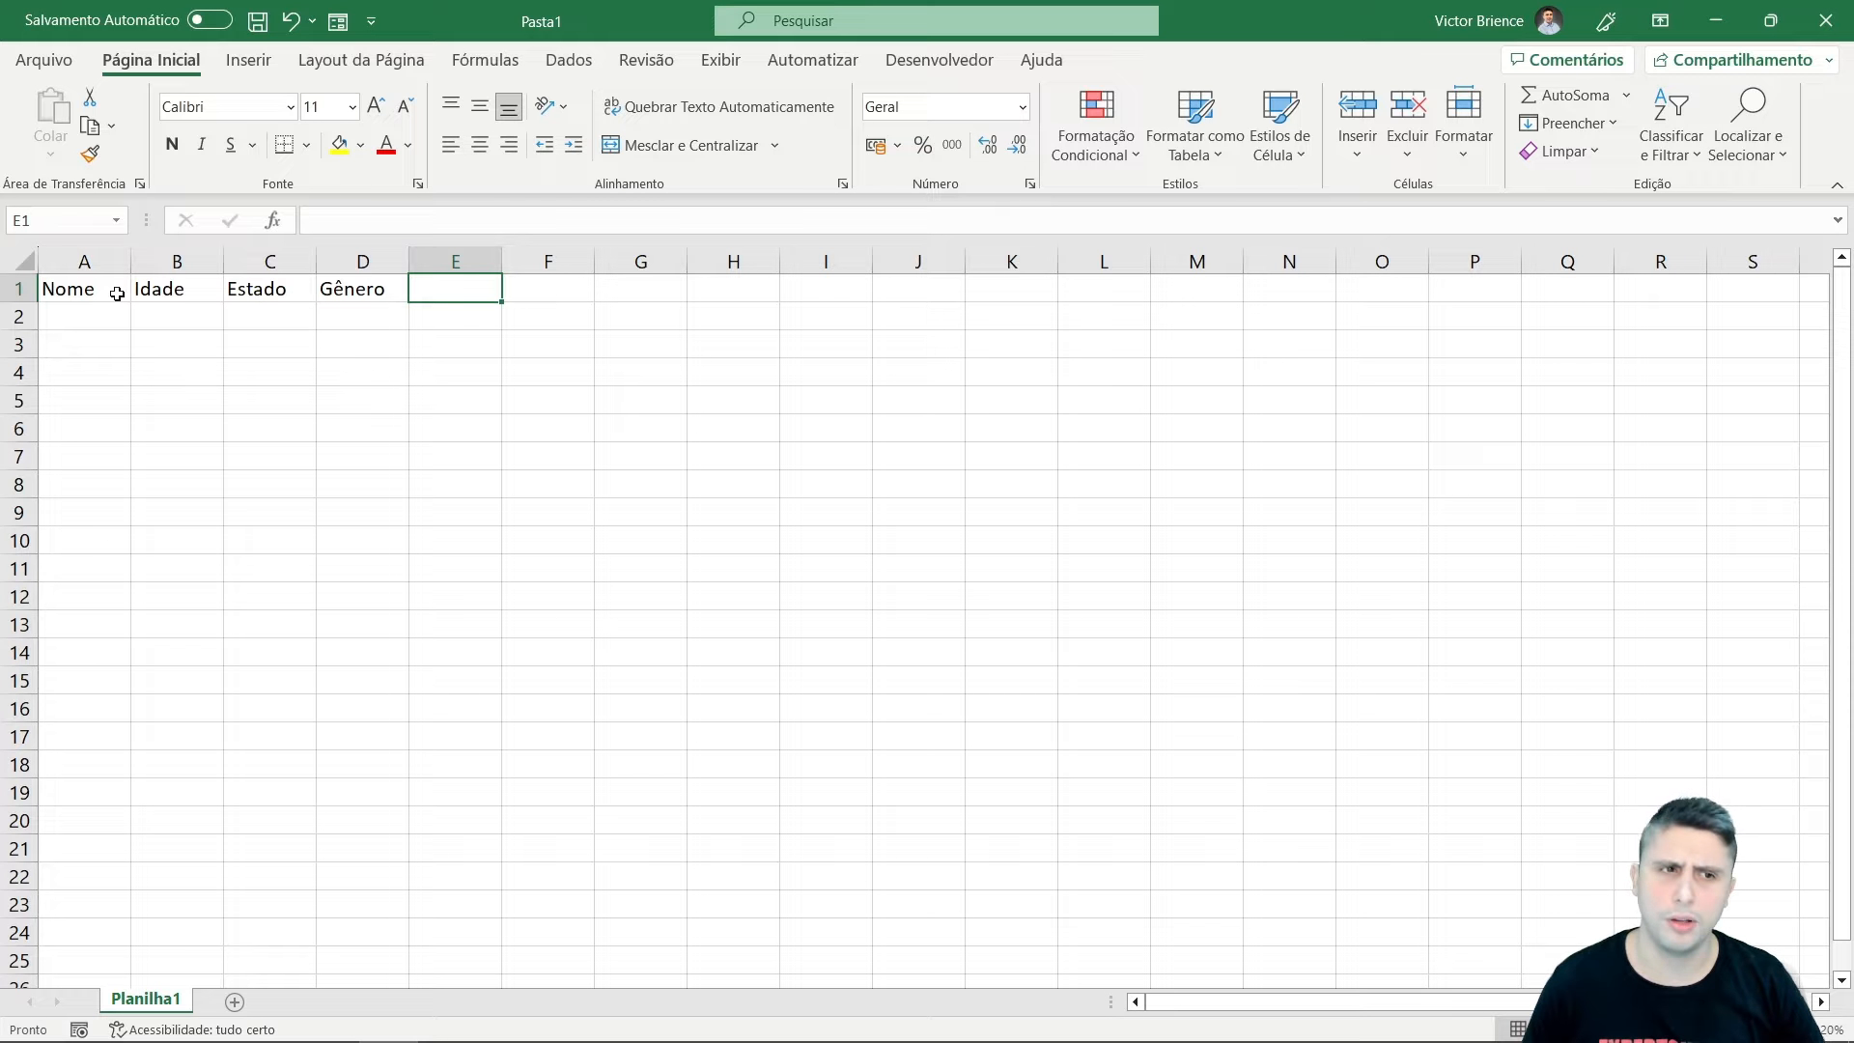
left_click_drag(111, 292, 406, 295)
left_click(451, 296)
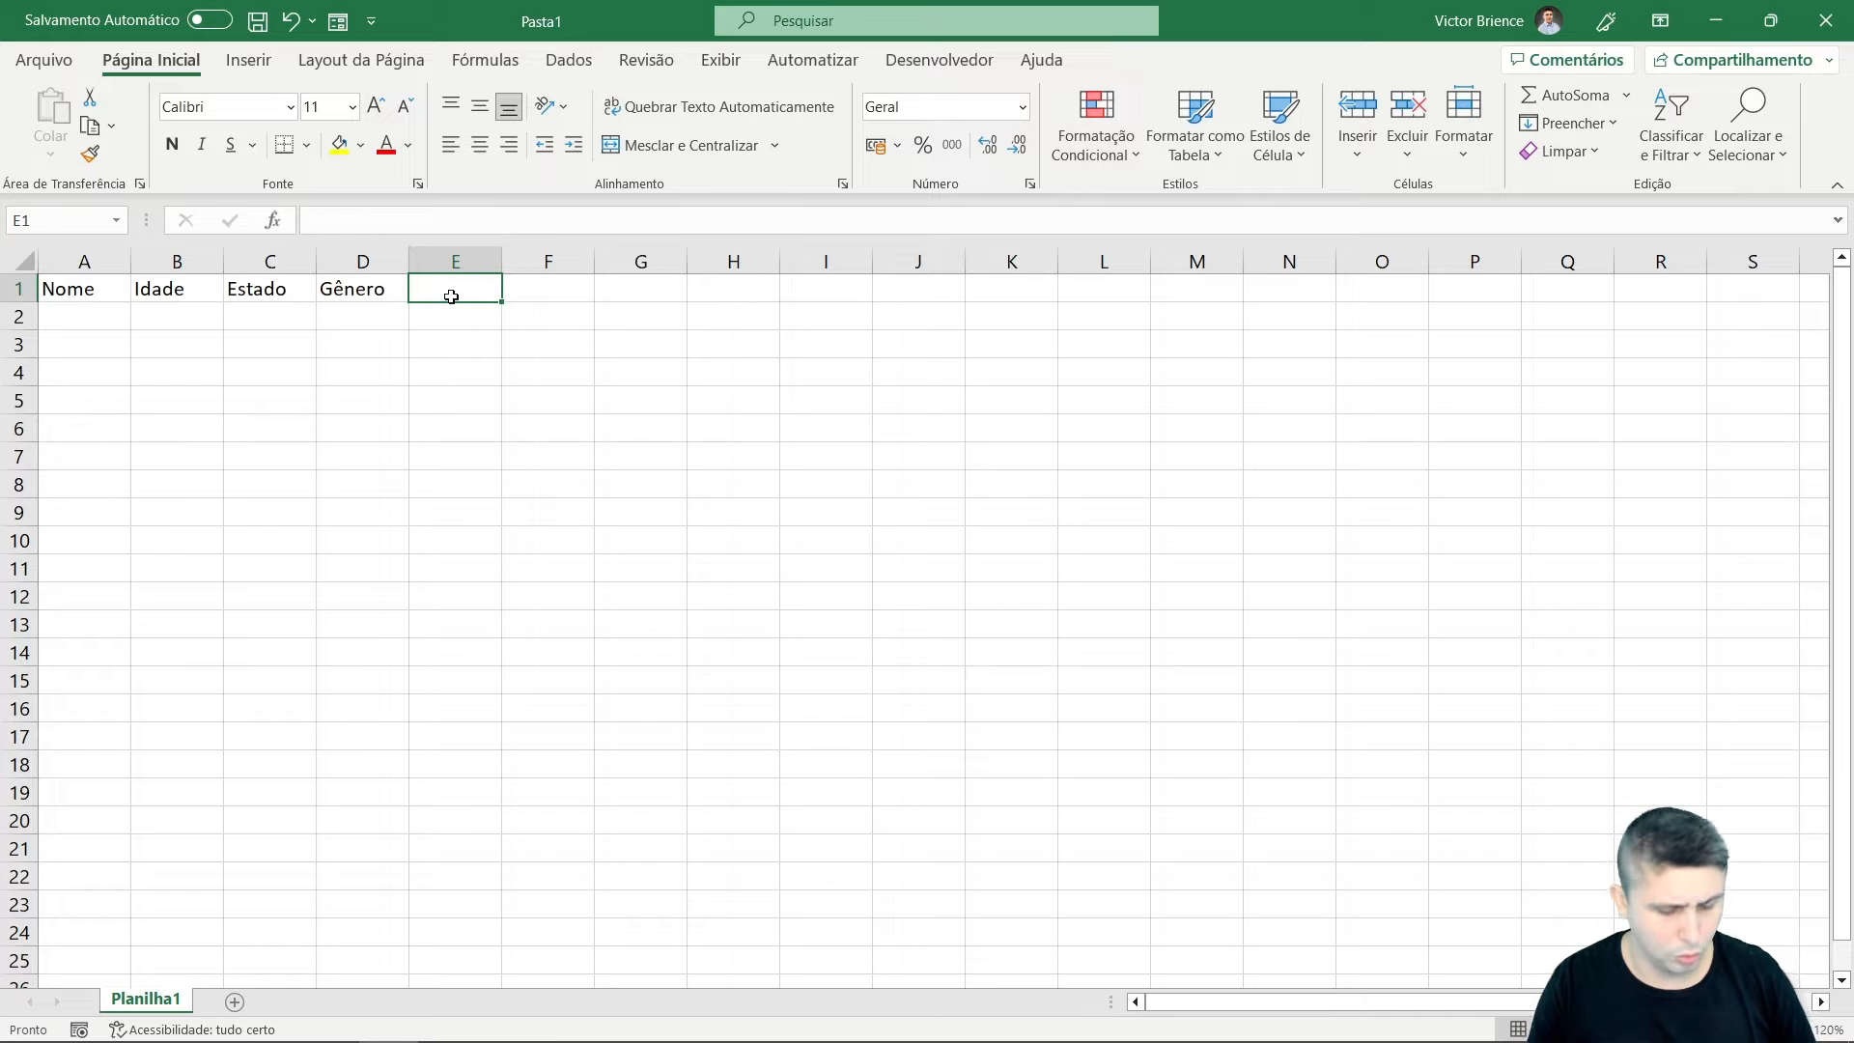
type("Valor")
key("Return")
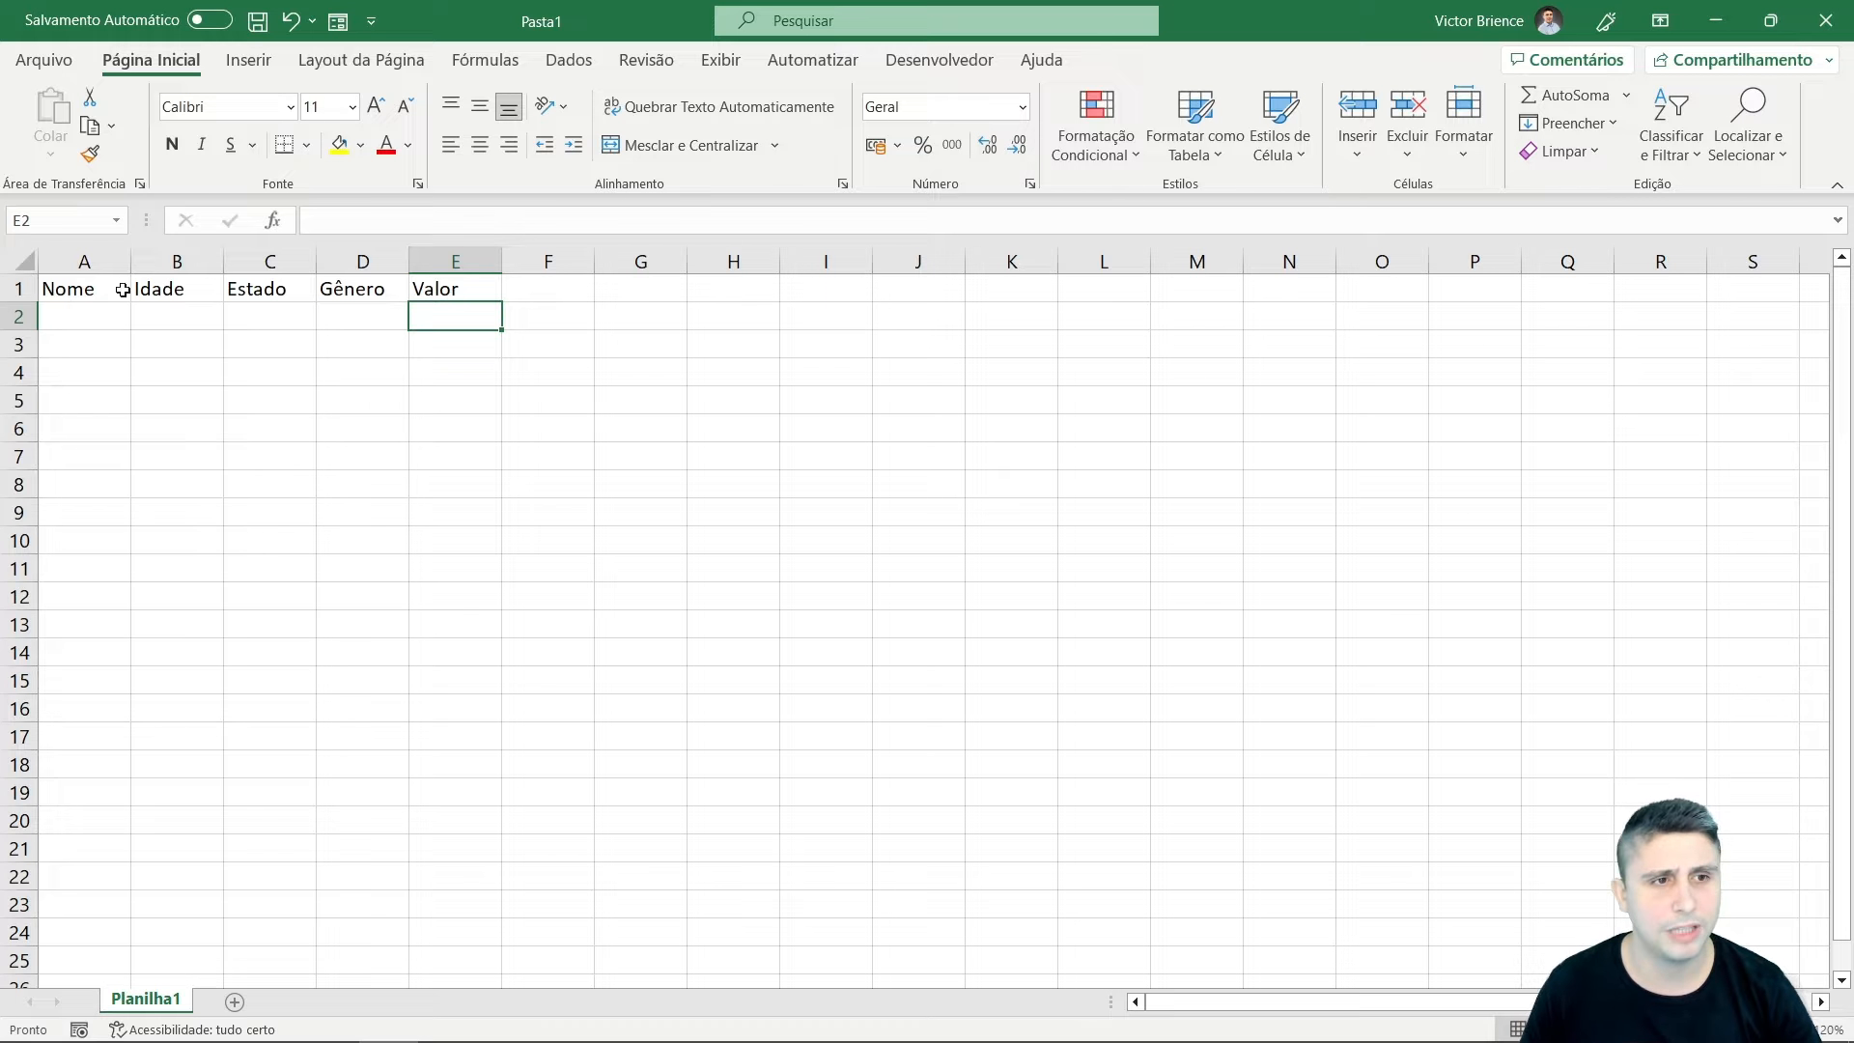
Highlight the header cells A1 to E1, and select the columns A to E one at a time.
left_click_drag(67, 289, 431, 298)
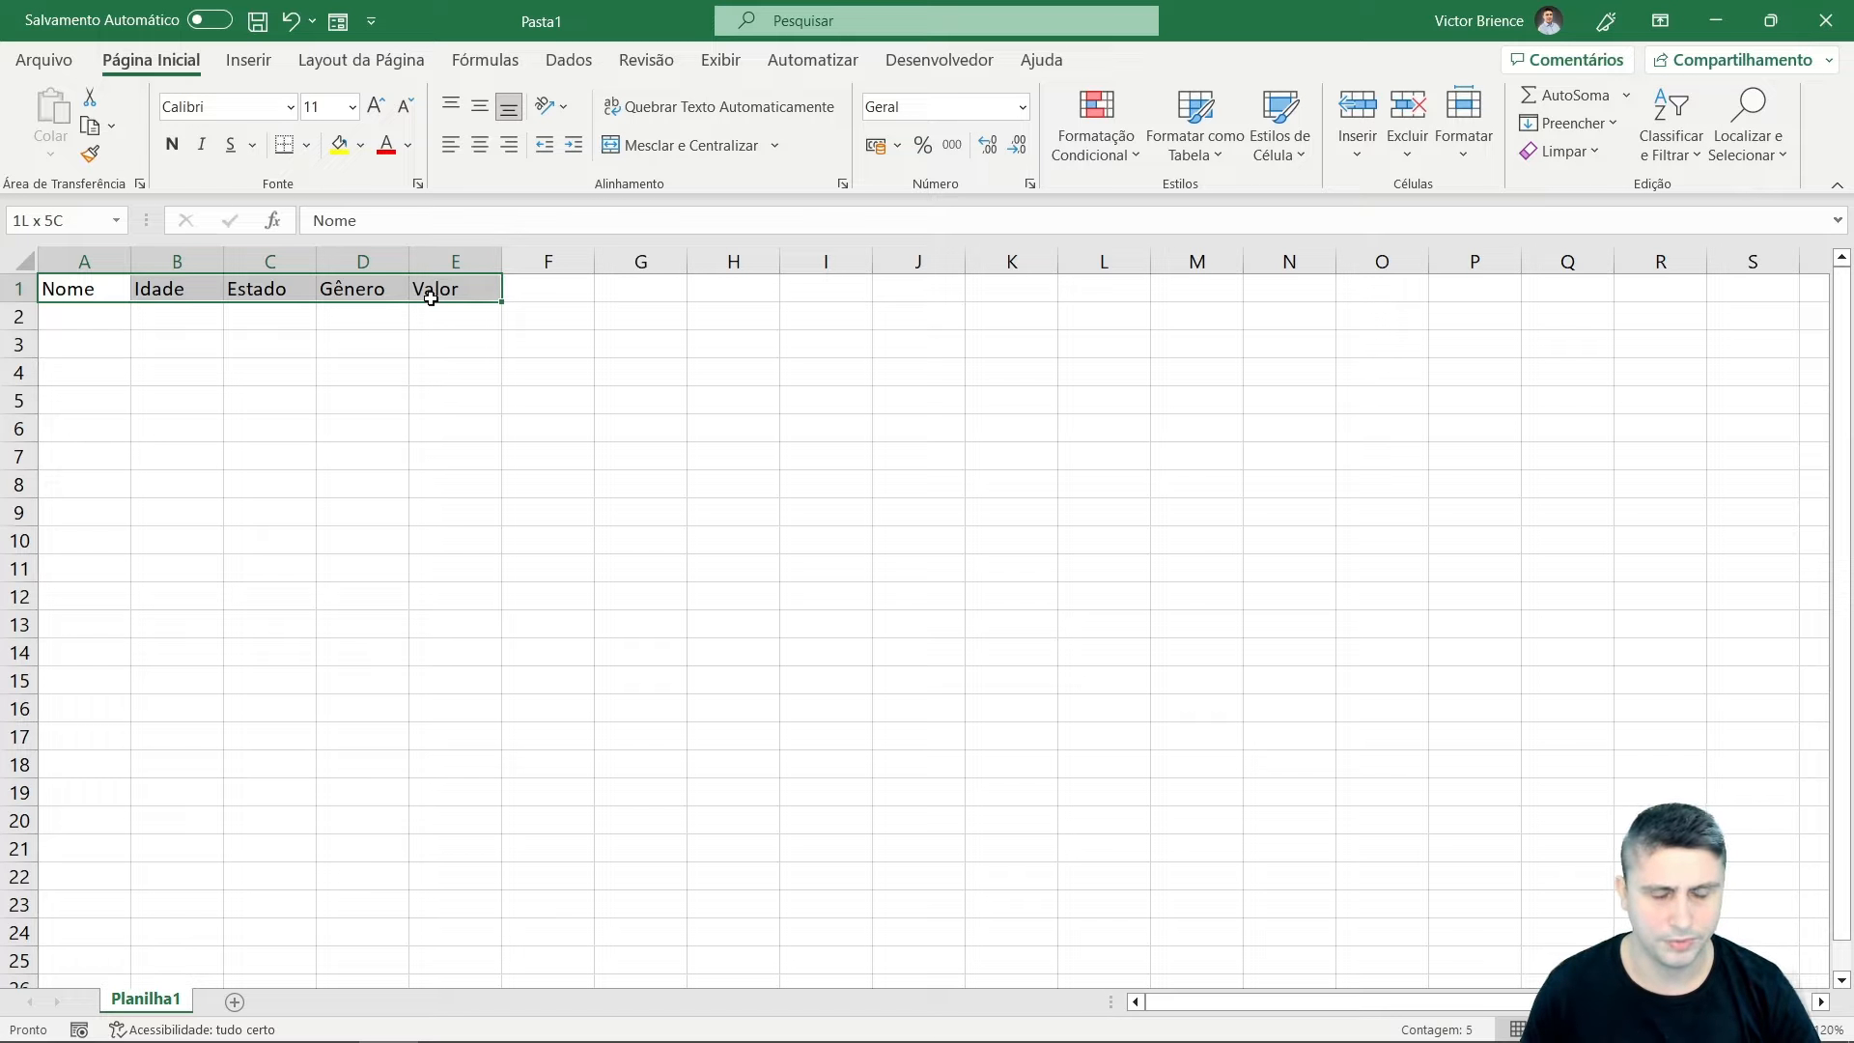
left_click(364, 344)
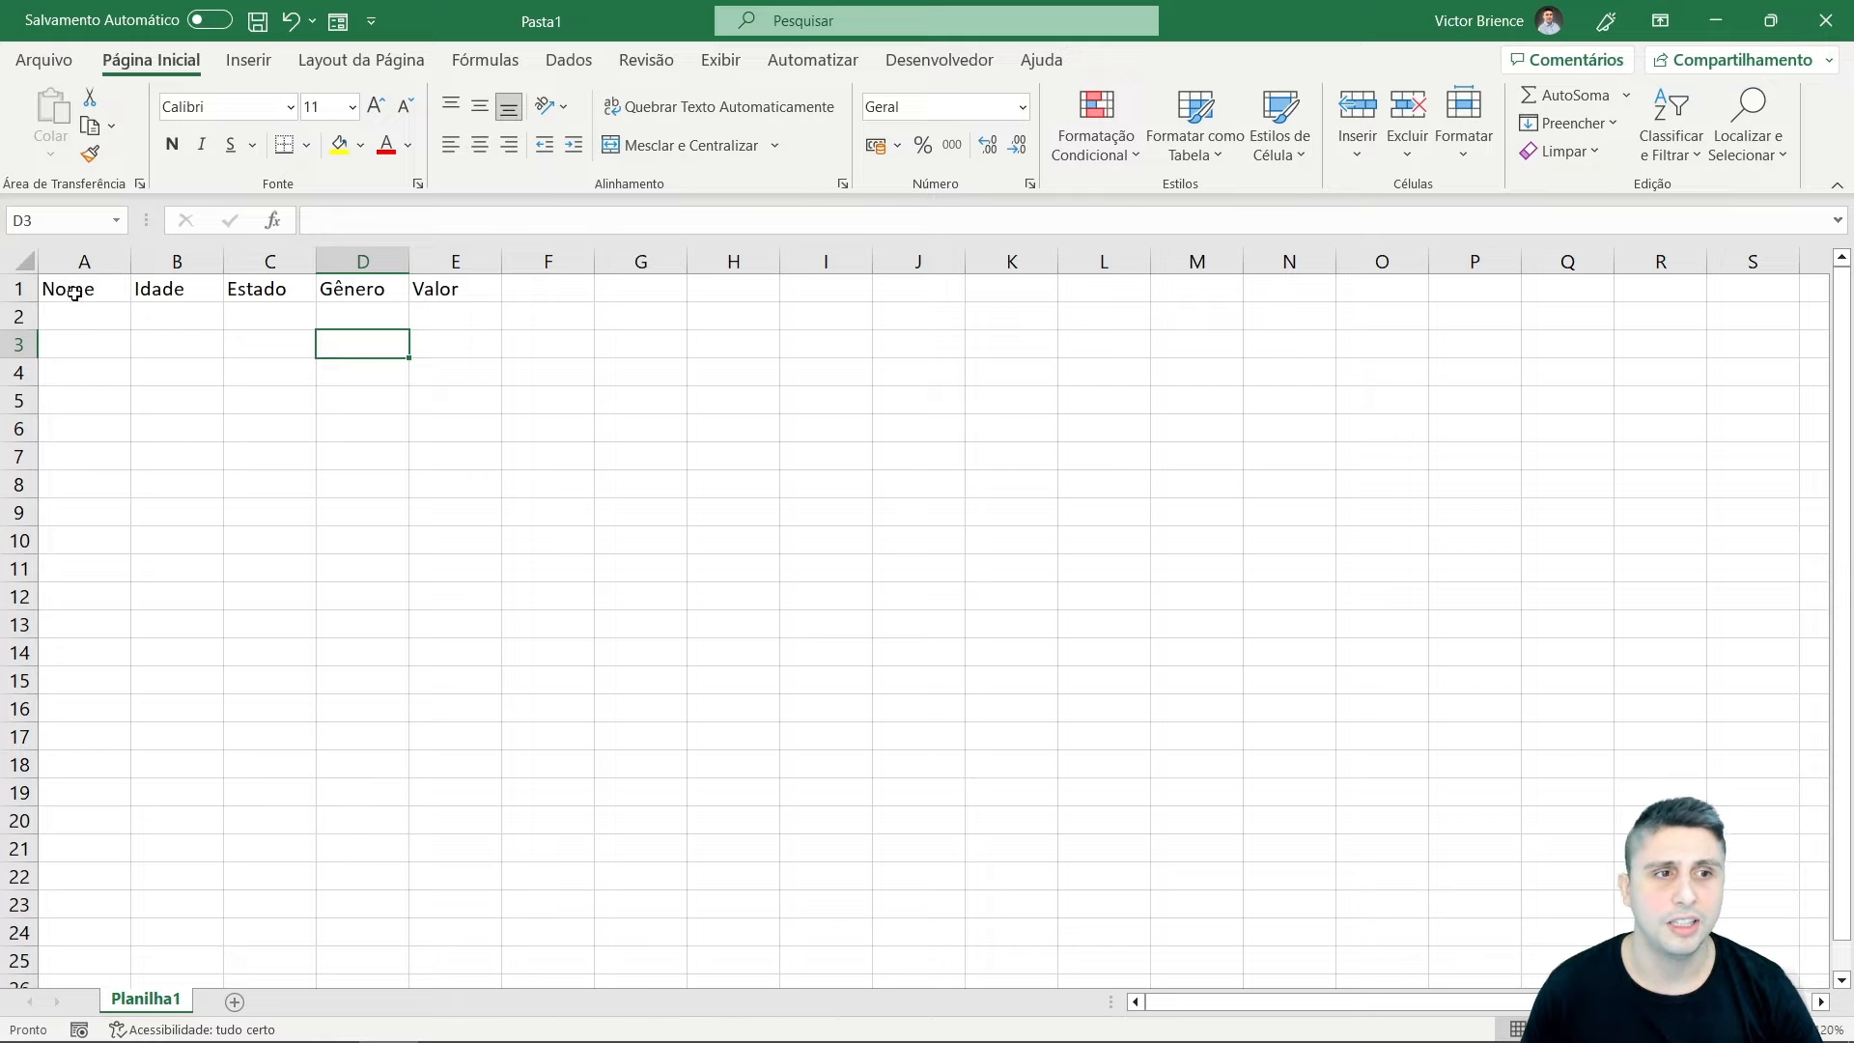
left_click(84, 261)
left_click(177, 260)
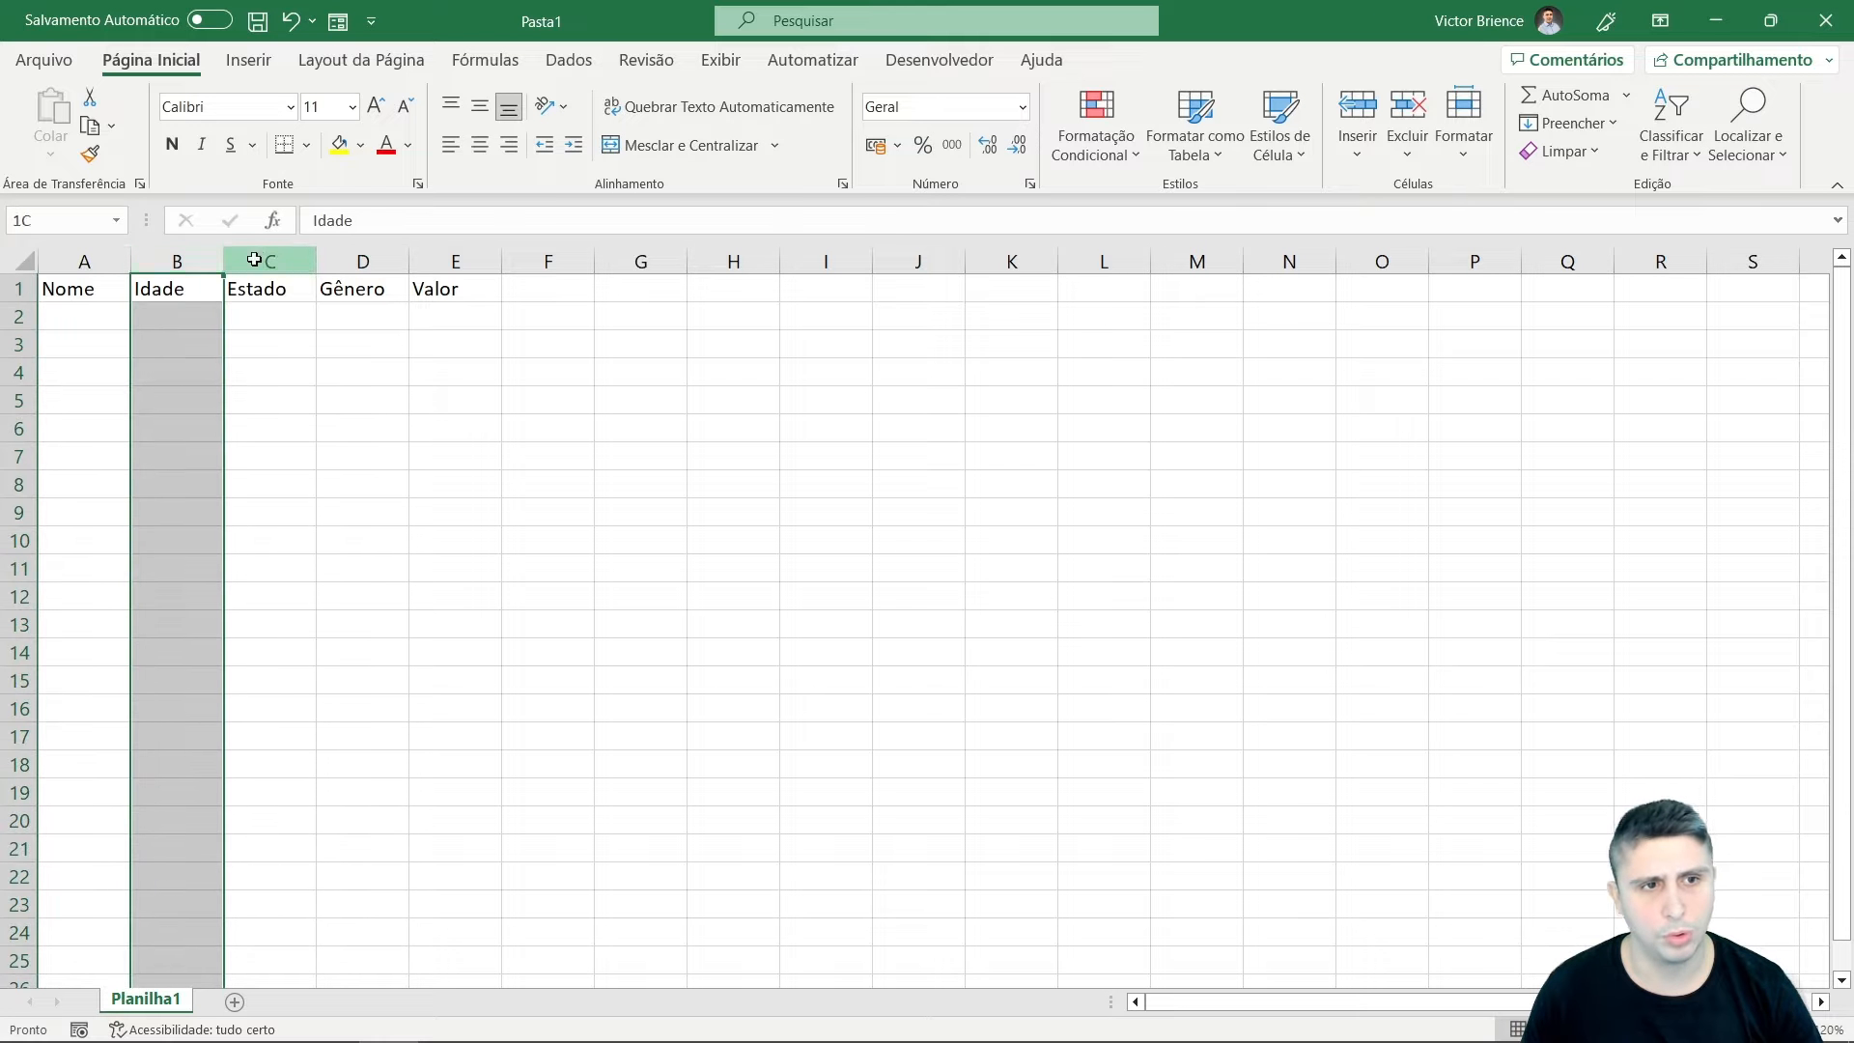
left_click(254, 260)
left_click(362, 260)
left_click(455, 261)
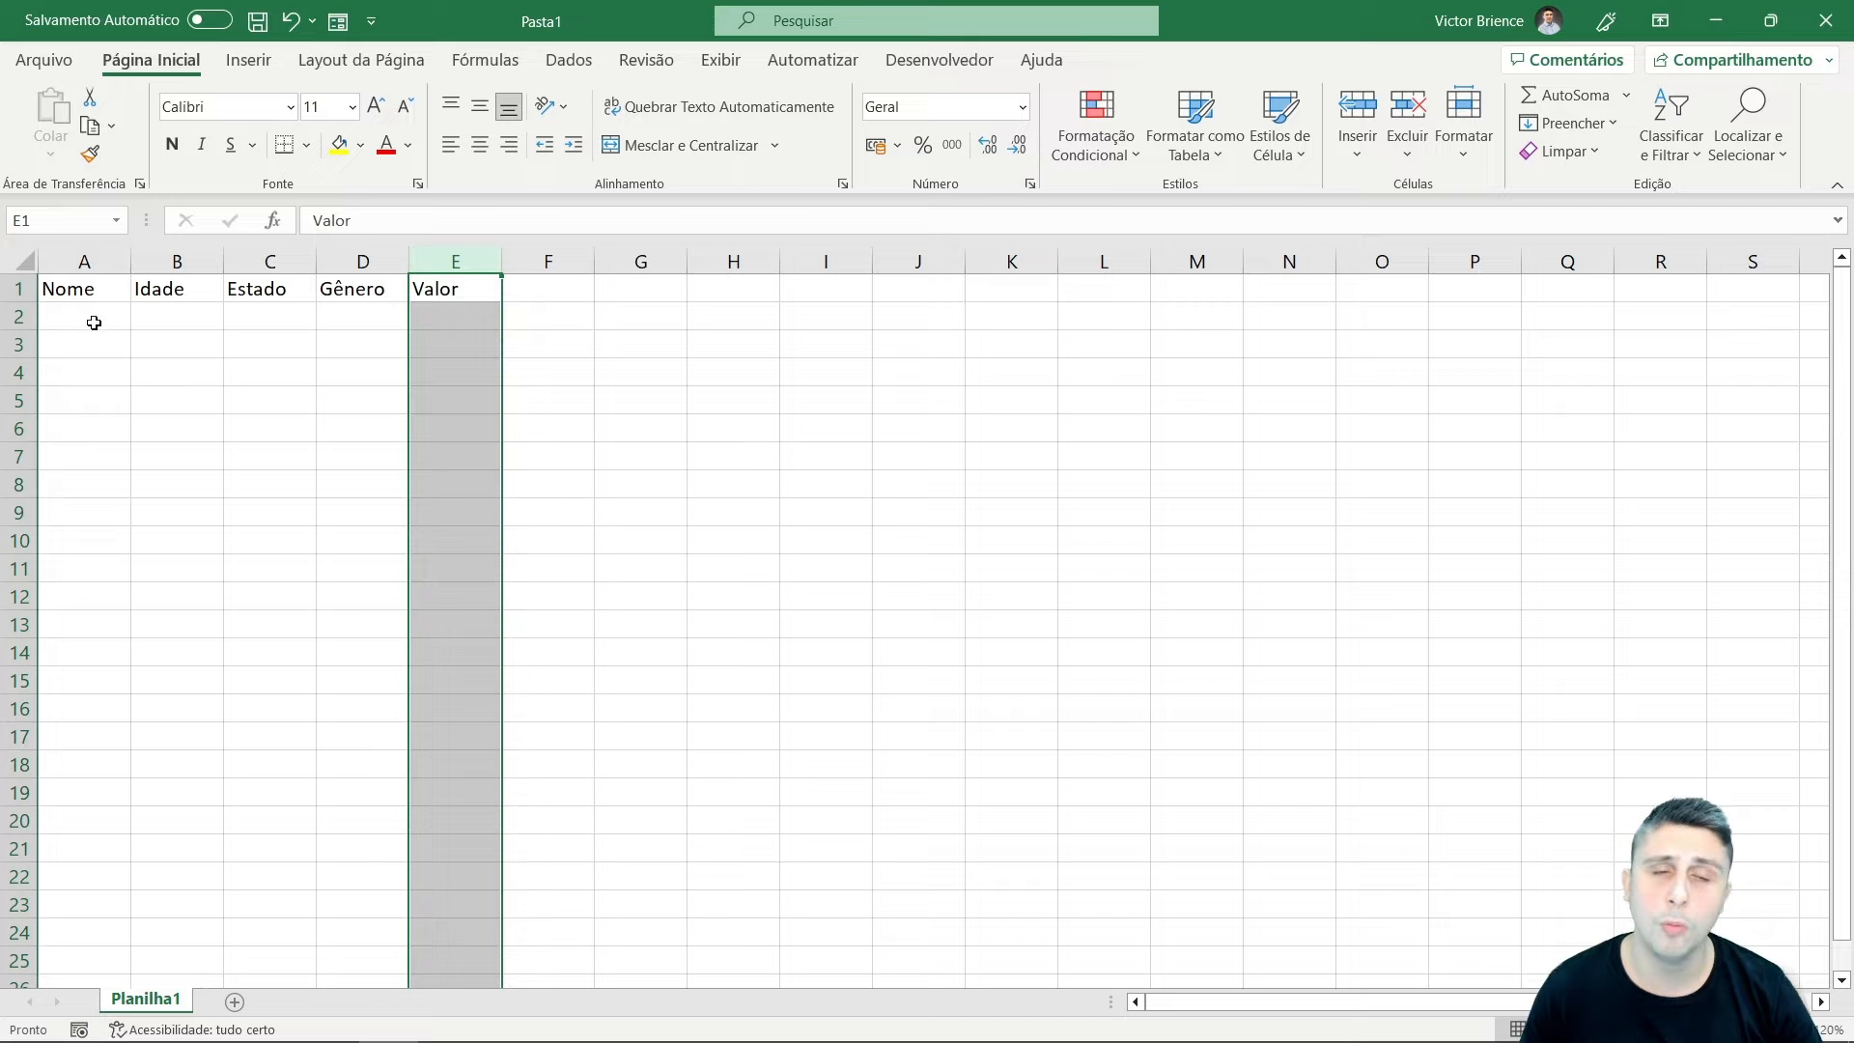
Format the Nome header in cell A1 as centred, bold text with font size 12.
left_click(74, 283)
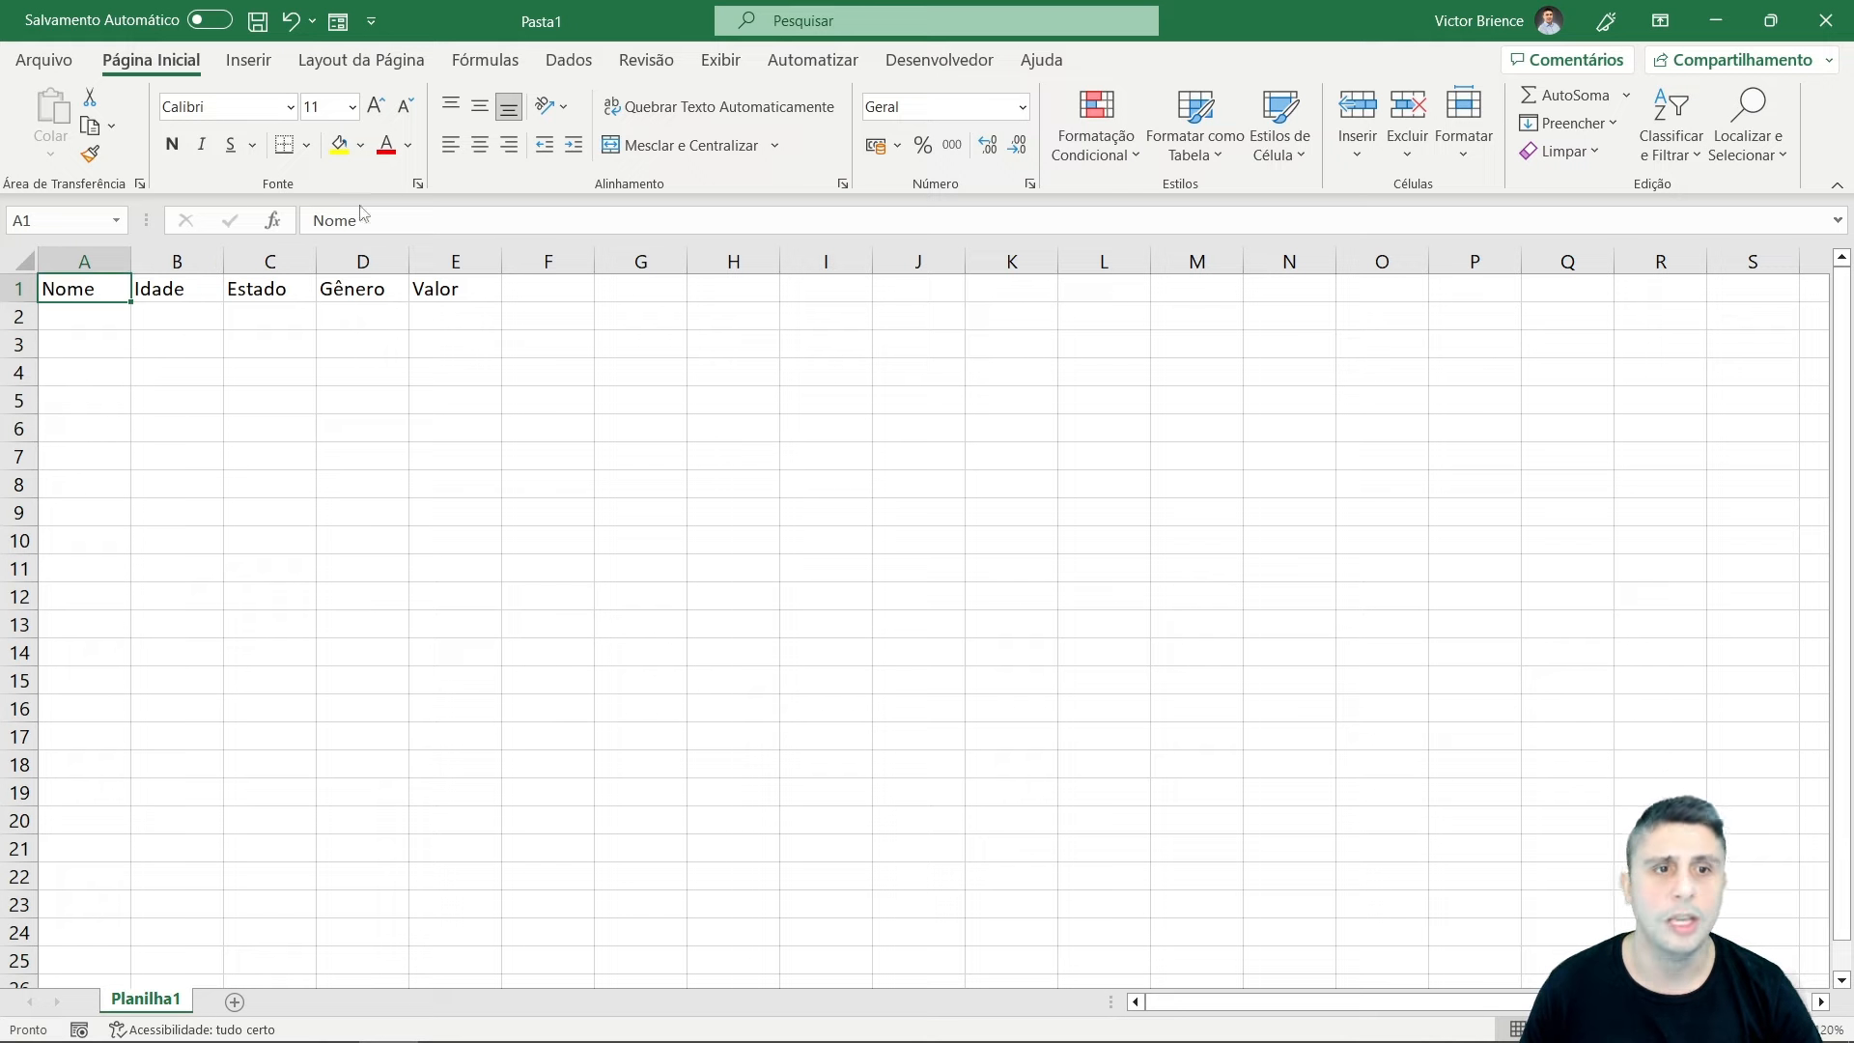
left_click(479, 147)
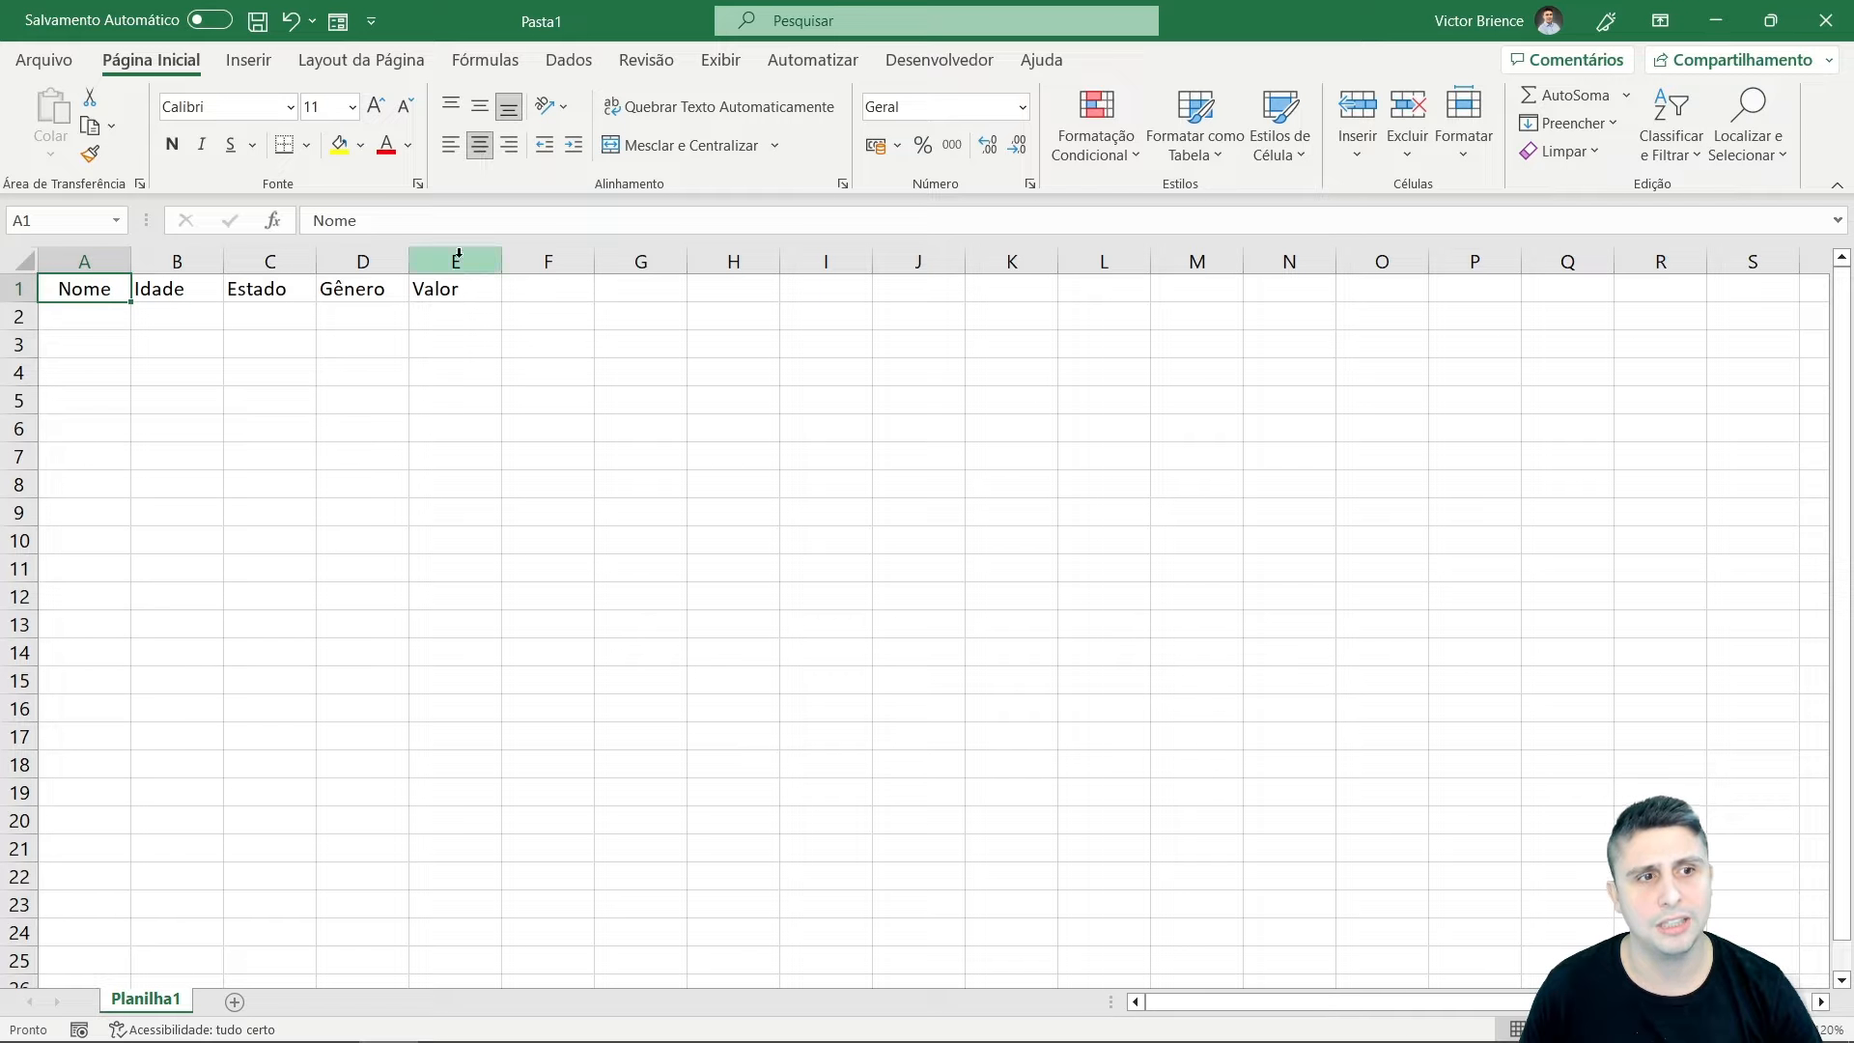
left_click(172, 144)
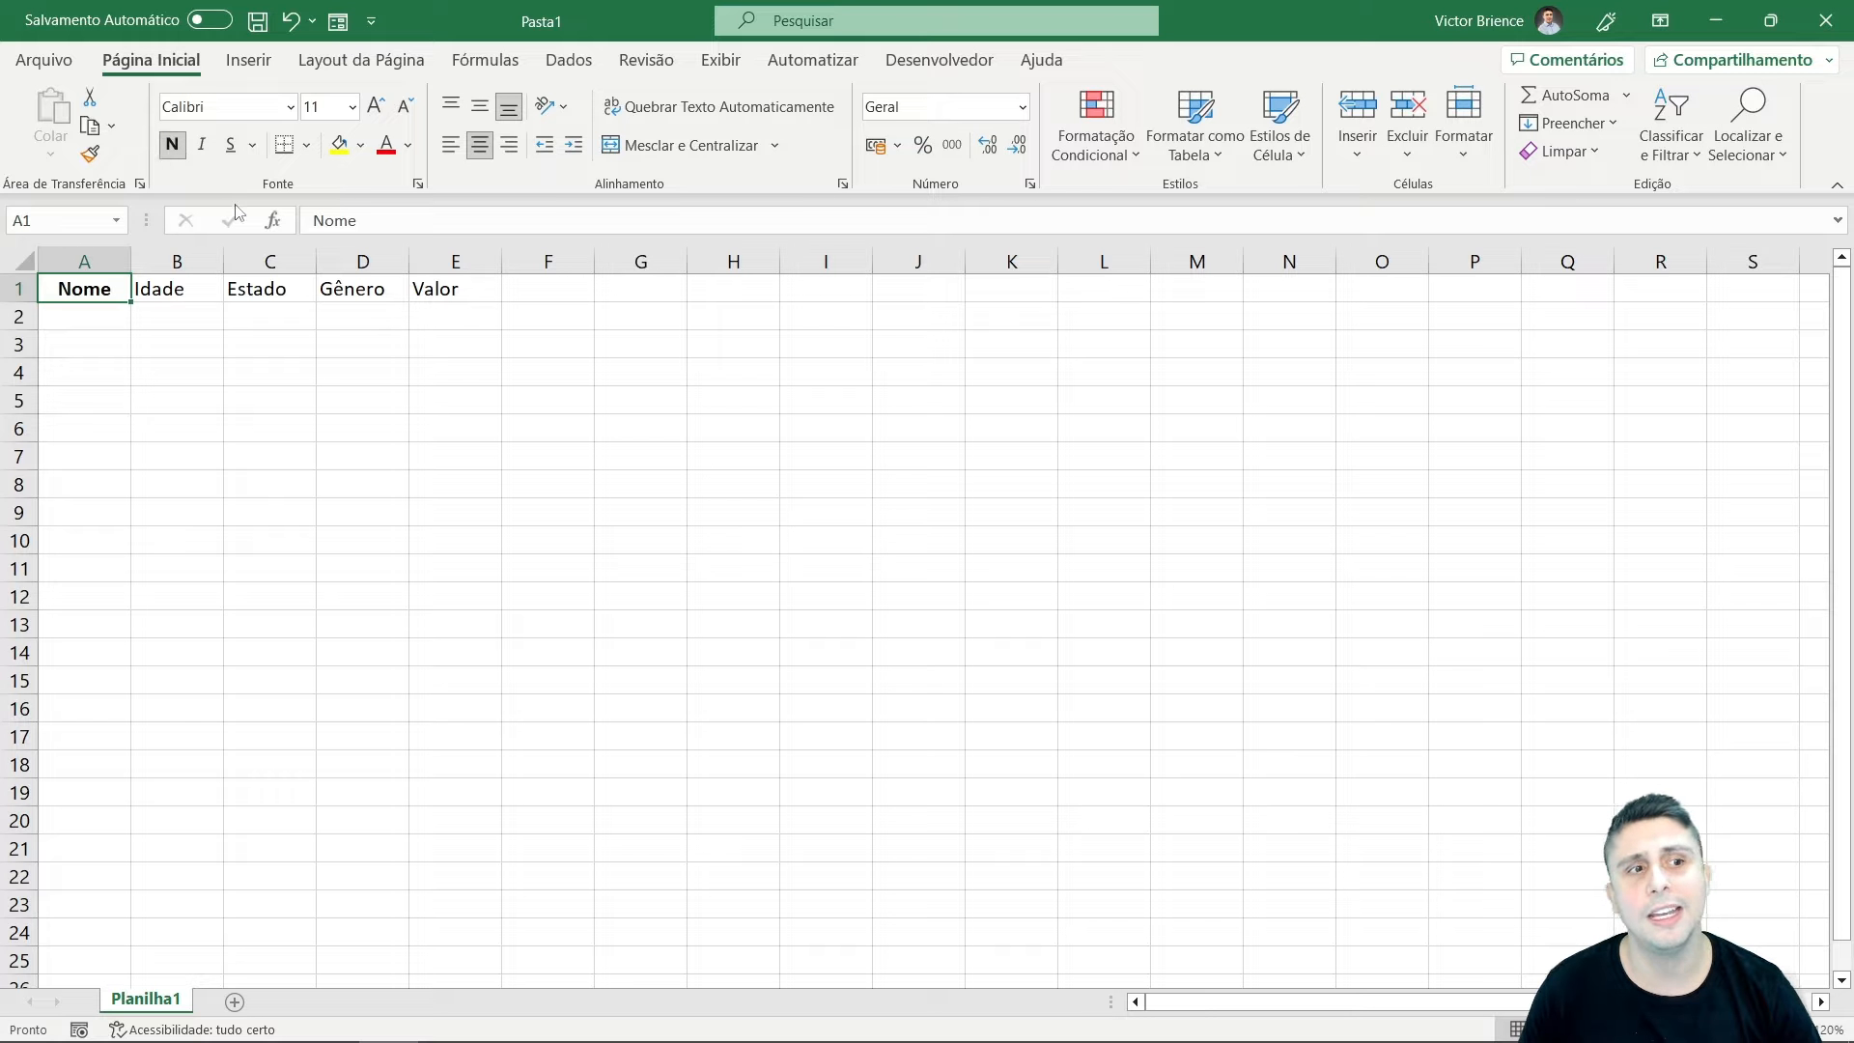
left_click(375, 105)
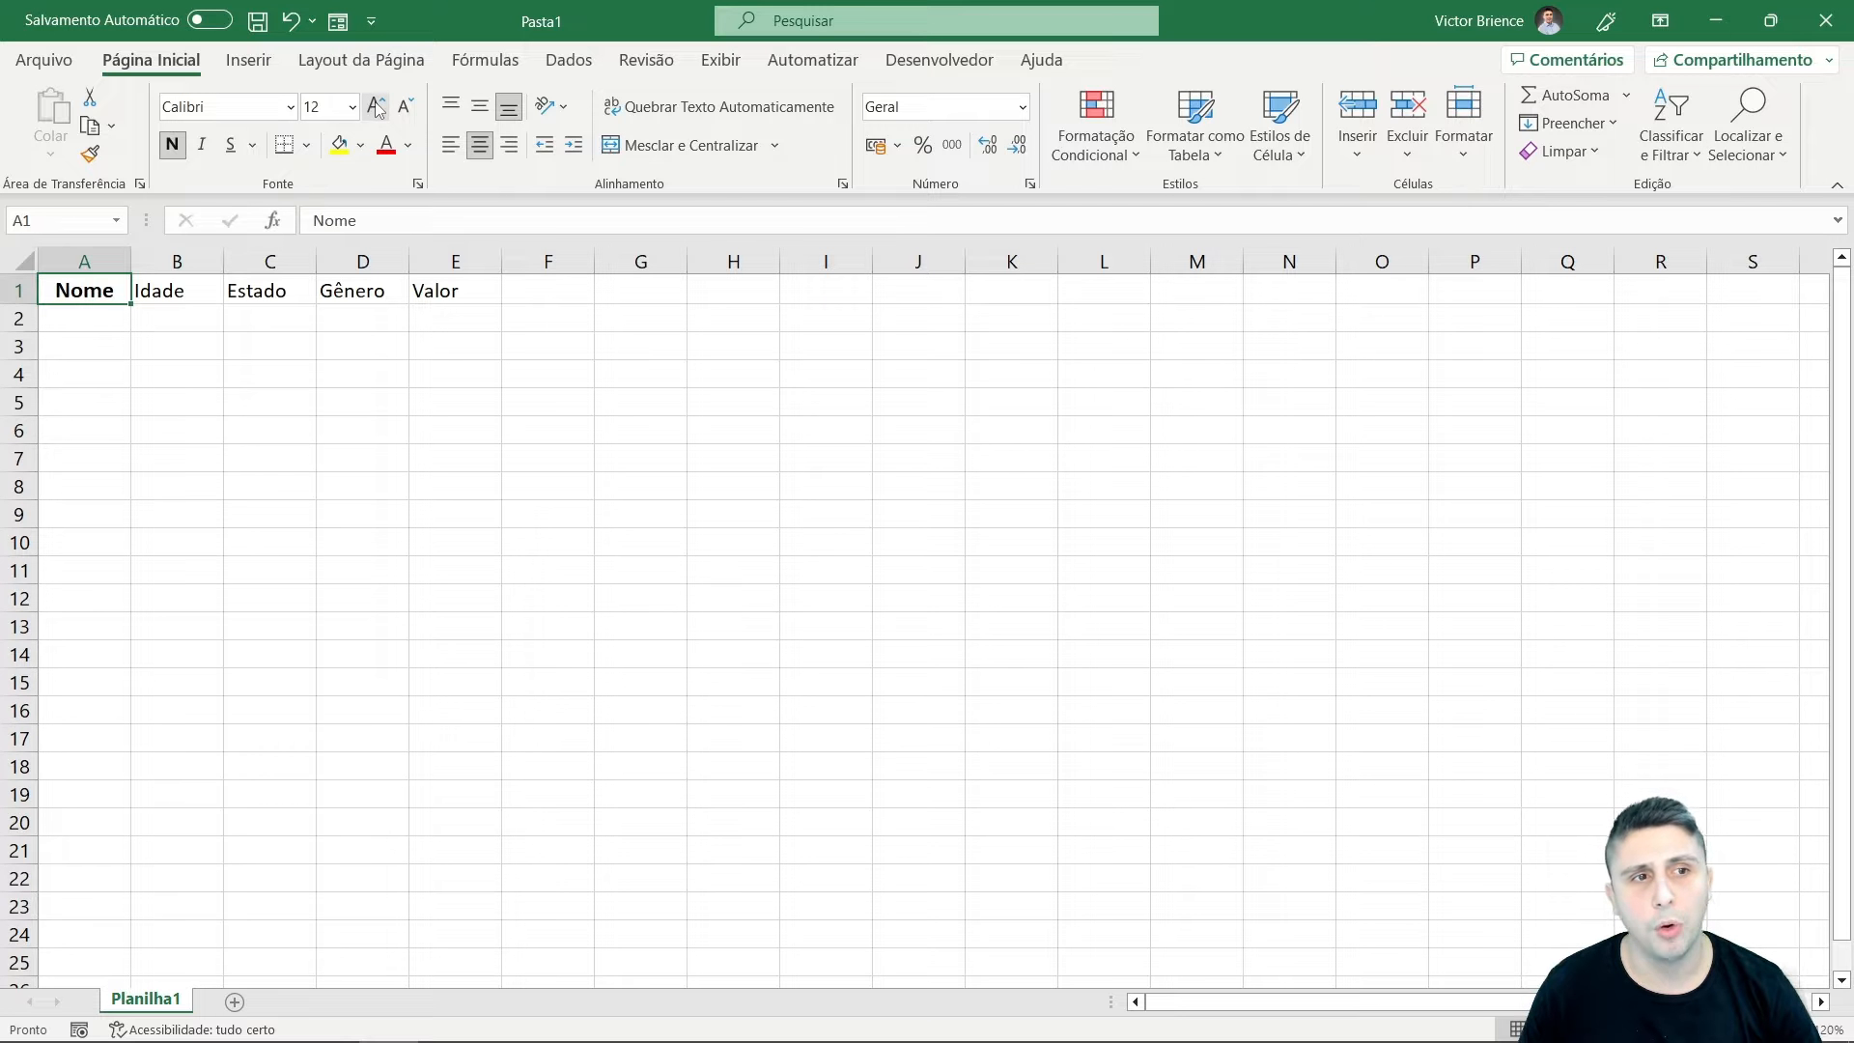
Change the font of the Nome header in A1 to Arial and its text colour to standard yellow.
left_click(290, 107)
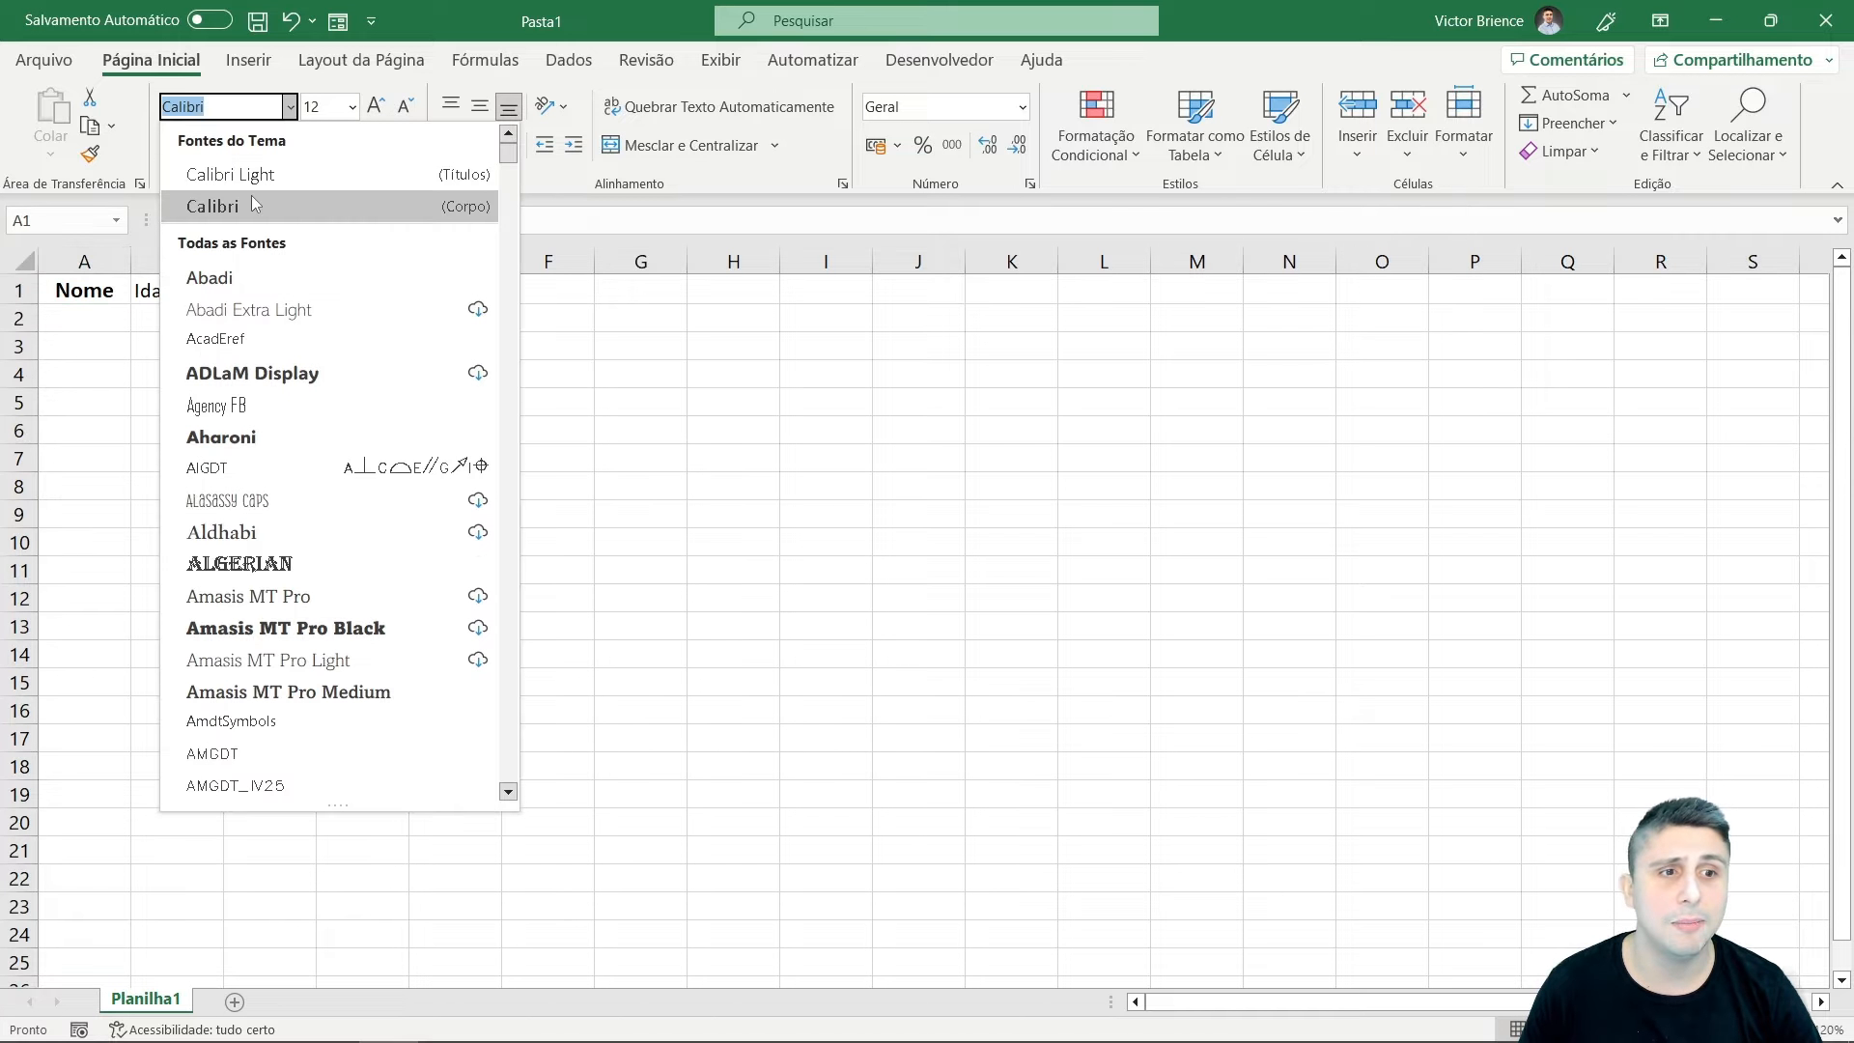
scroll(334, 367, "down", 1)
scroll(338, 367, "down", 5)
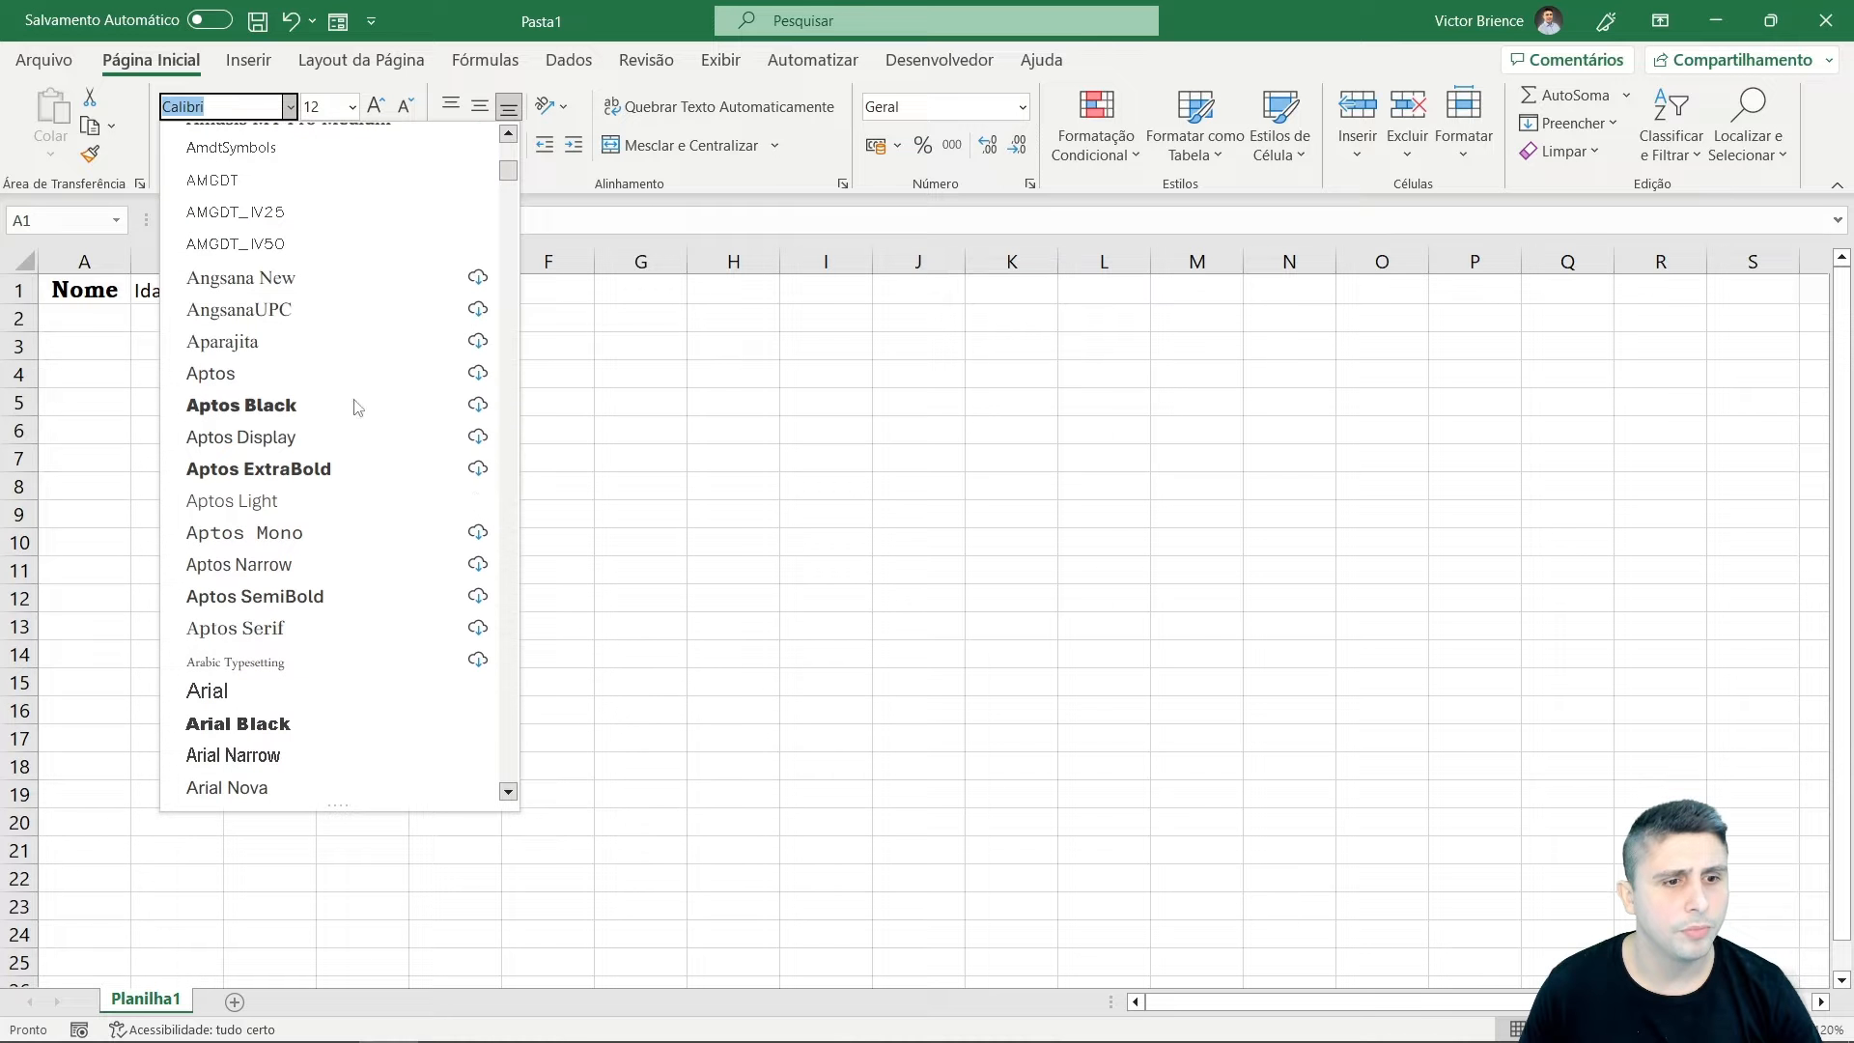
left_click(246, 691)
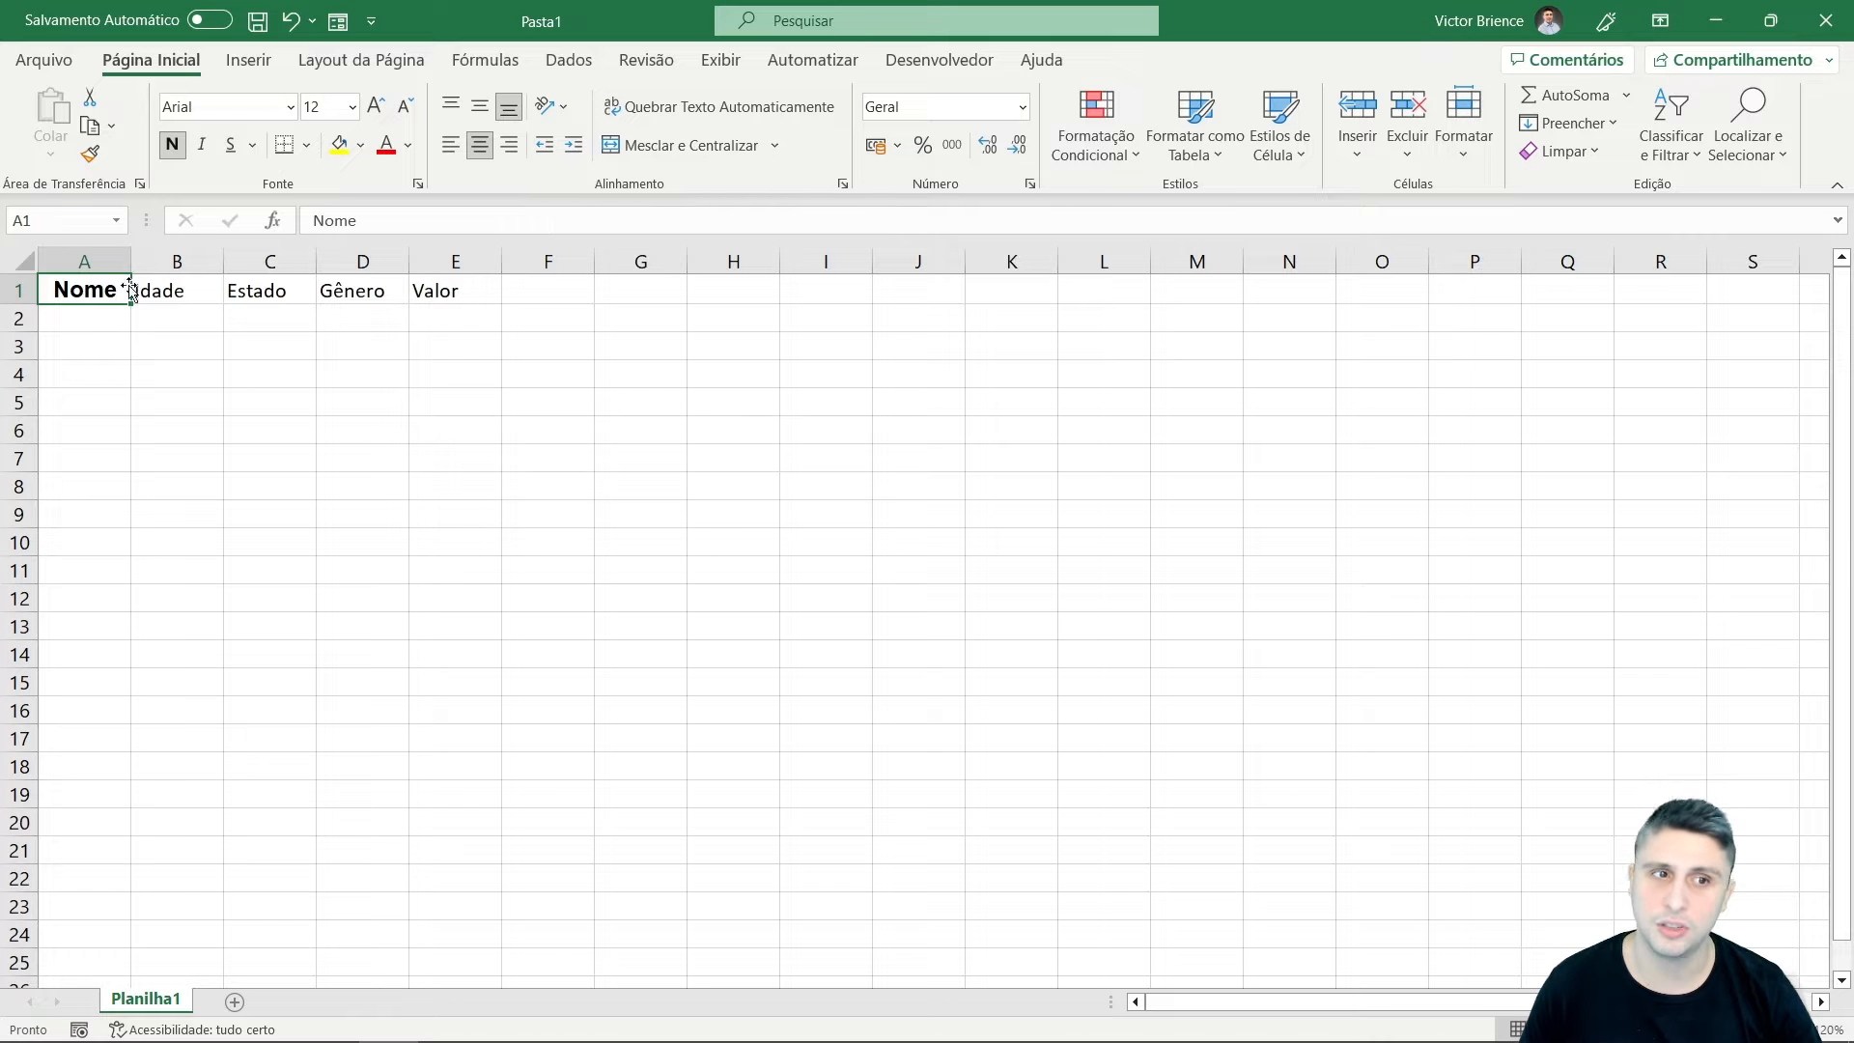
left_click(408, 148)
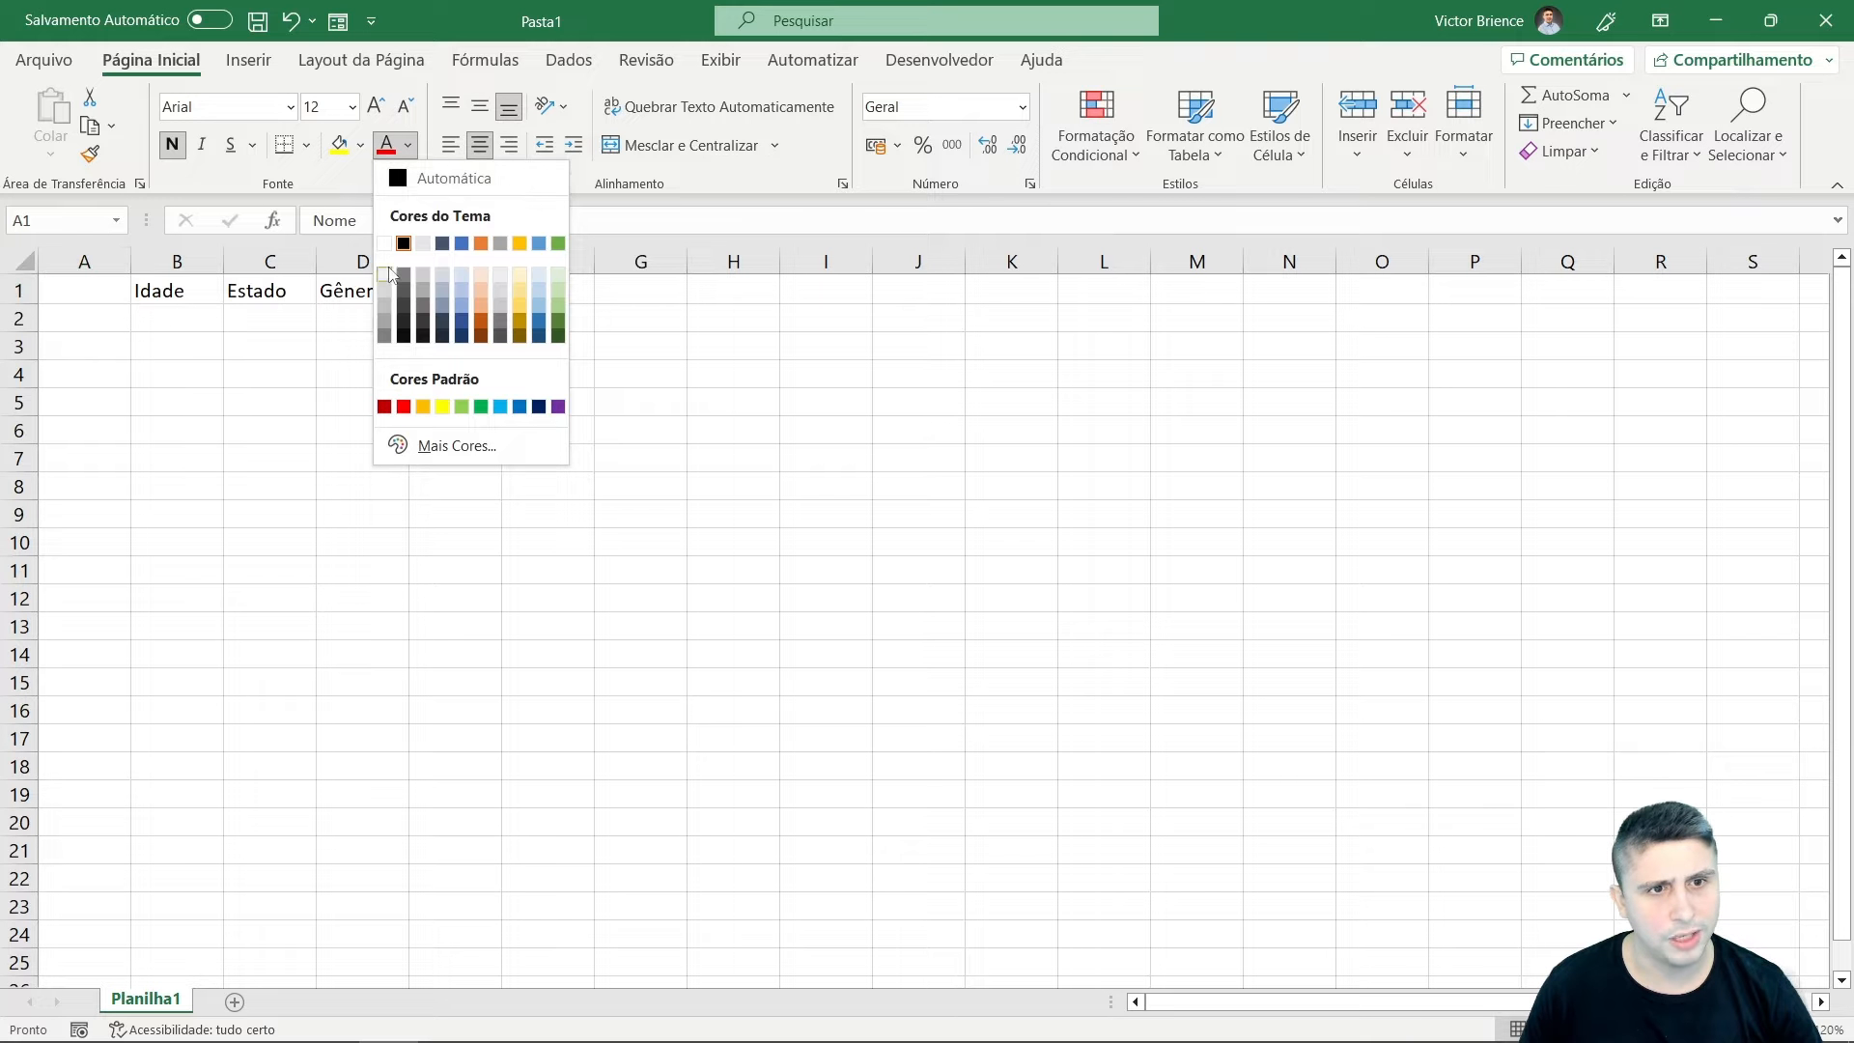
left_click(442, 406)
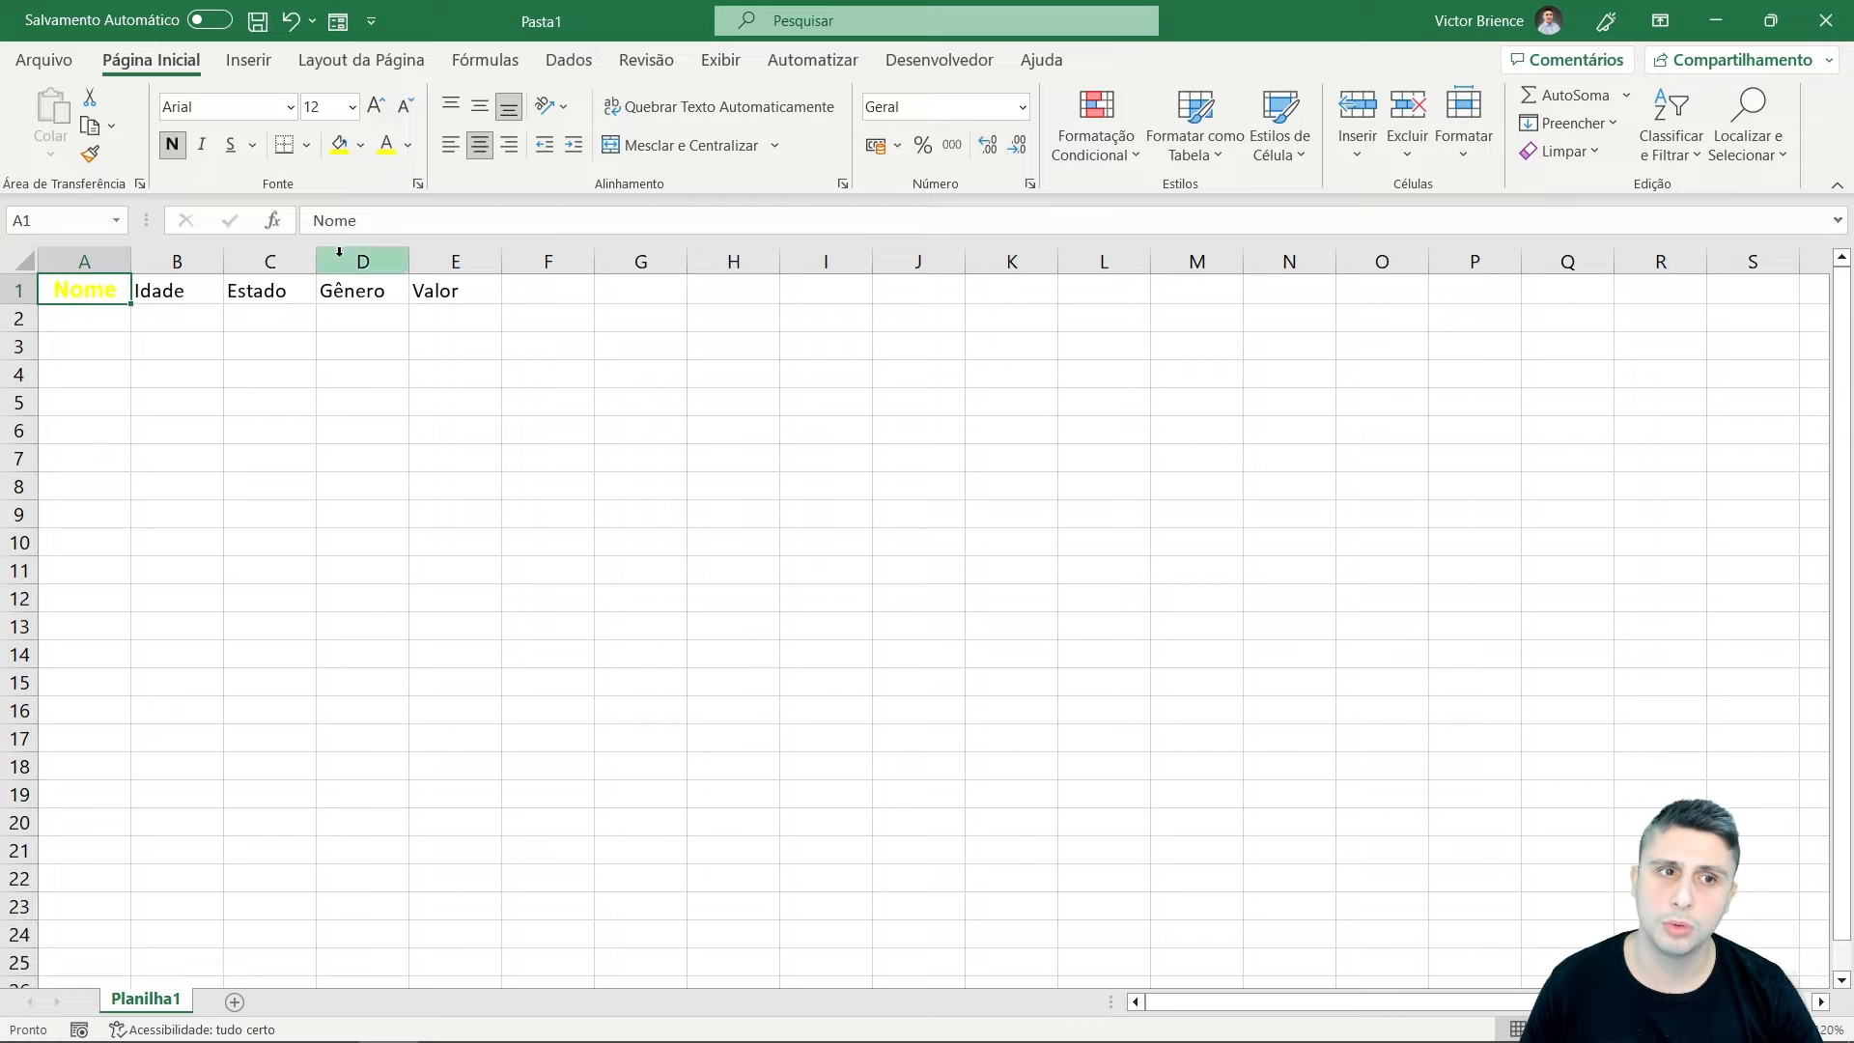
Change the text colour of the Nome header in cell A1 to black.
left_click(409, 145)
left_click(431, 177)
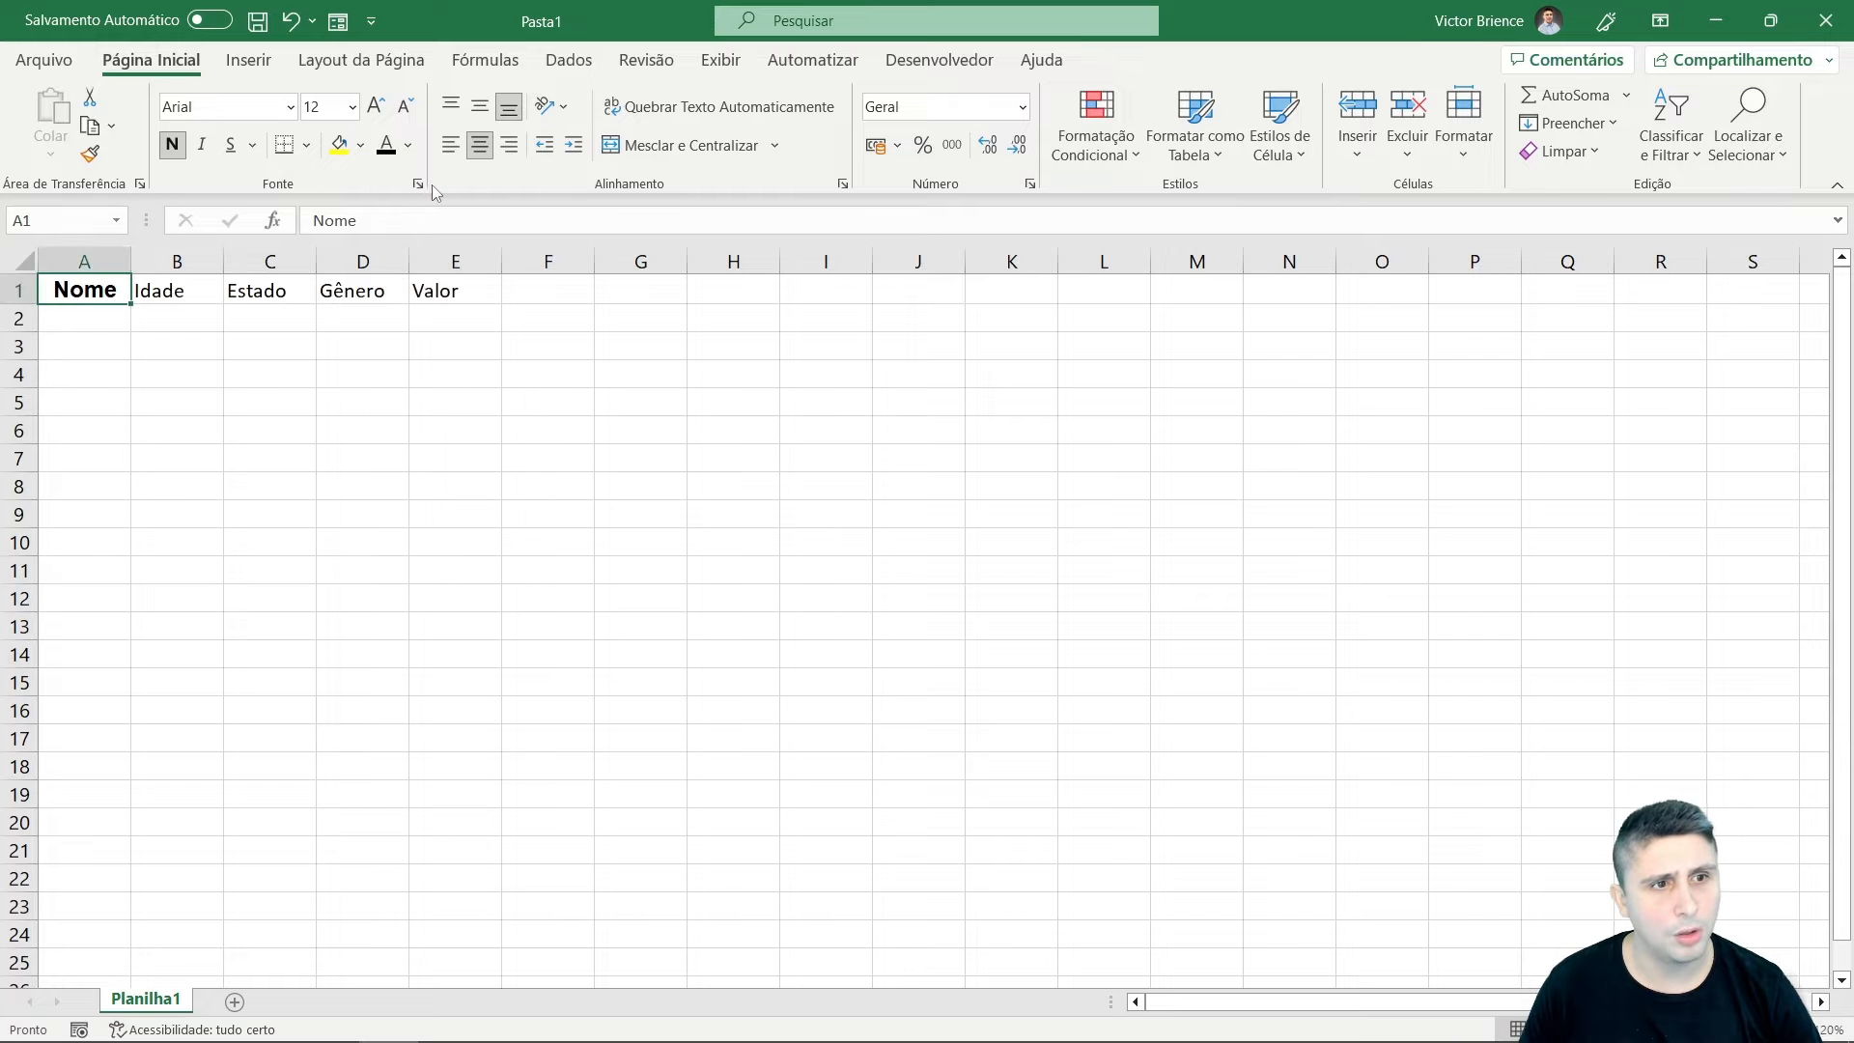
Try a yellow fill on the Nome header cell A1 and remove it again.
left_click(339, 147)
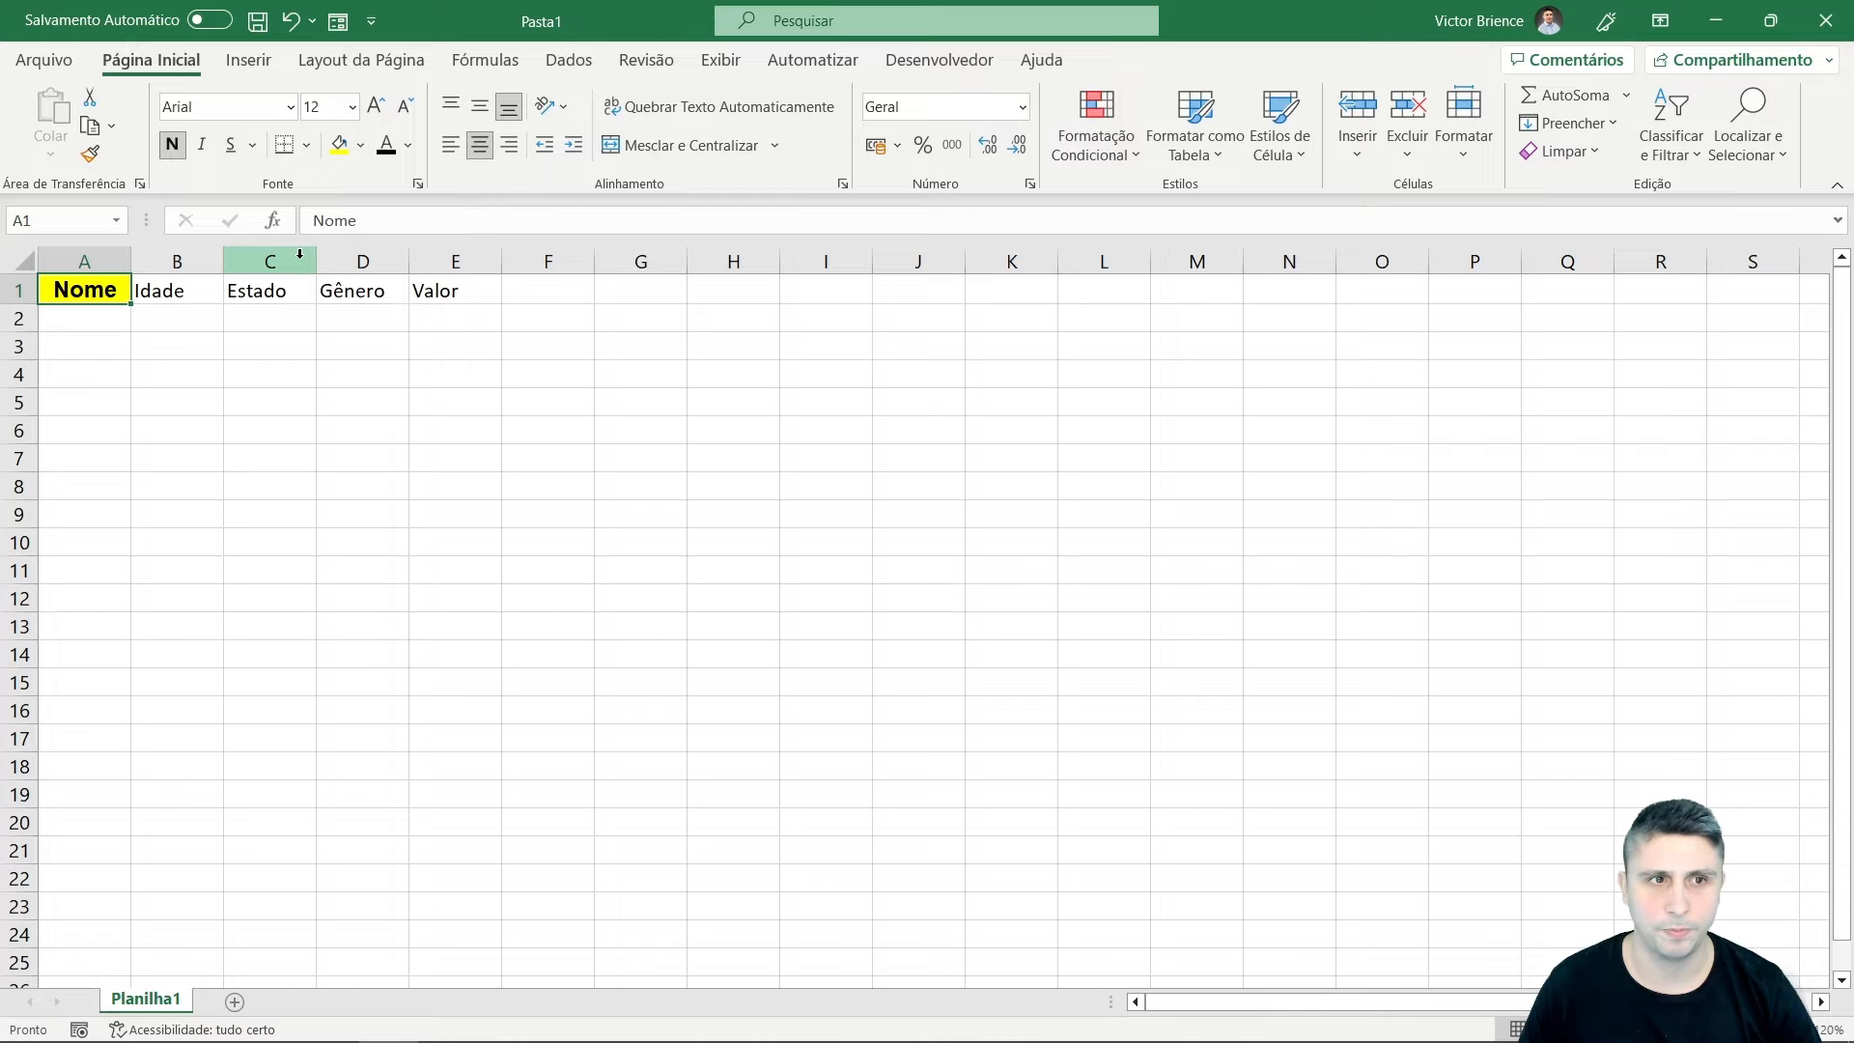
left_click(360, 144)
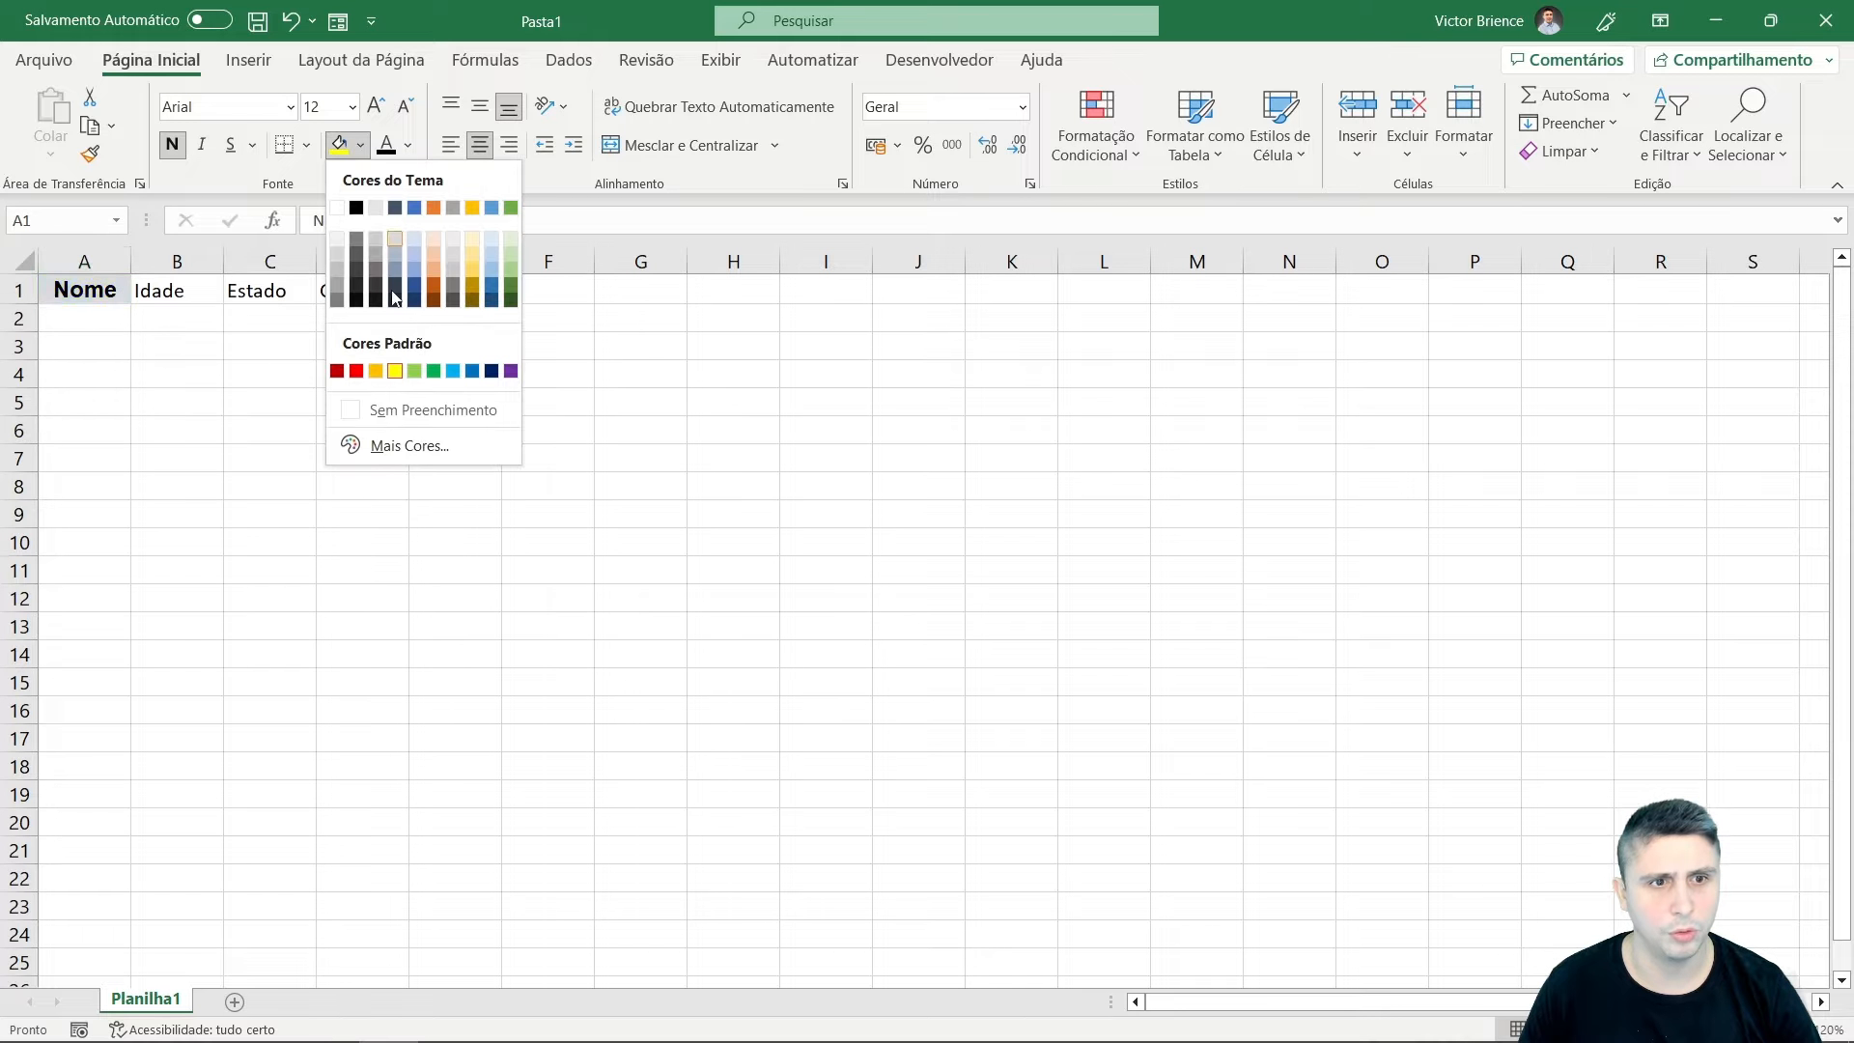
left_click(411, 406)
left_click(273, 378)
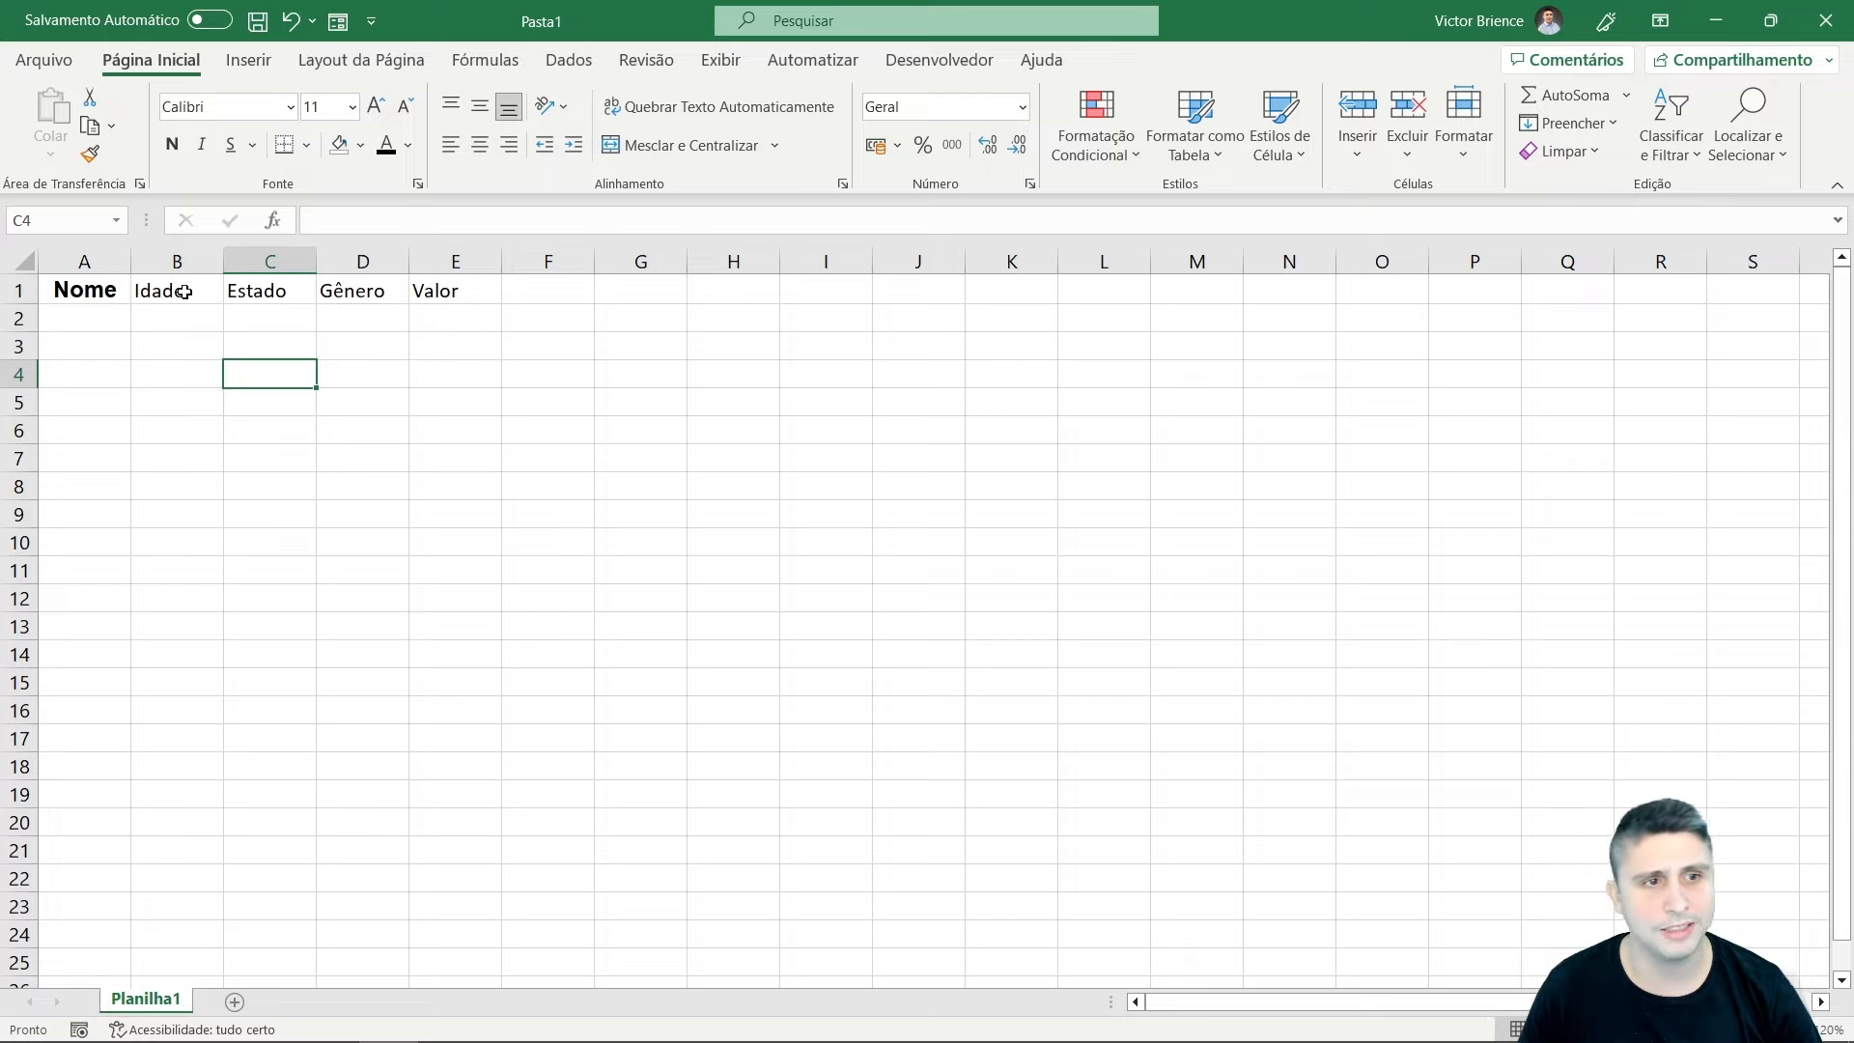
Make the Idade header bold, and copy the Nome header's formatting onto it in cell B1 with Format Painter.
left_click(184, 292)
left_click(174, 150)
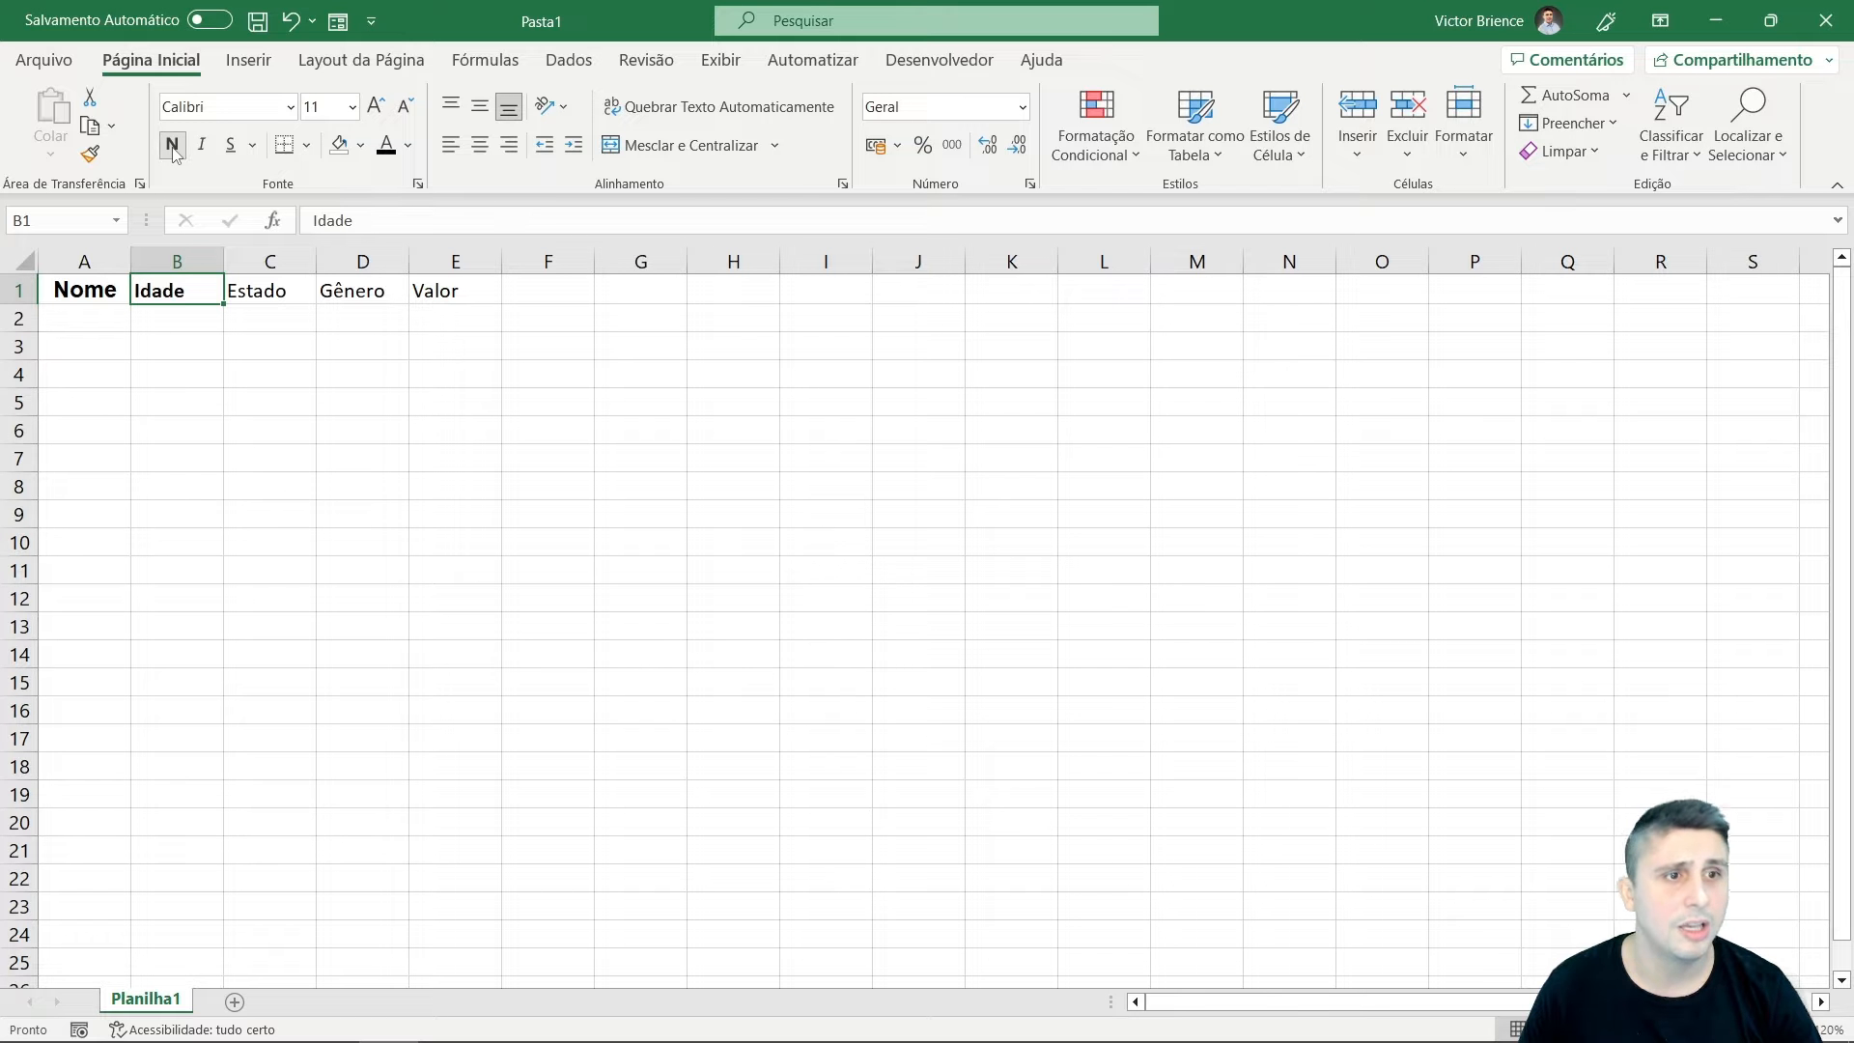
left_click(83, 285)
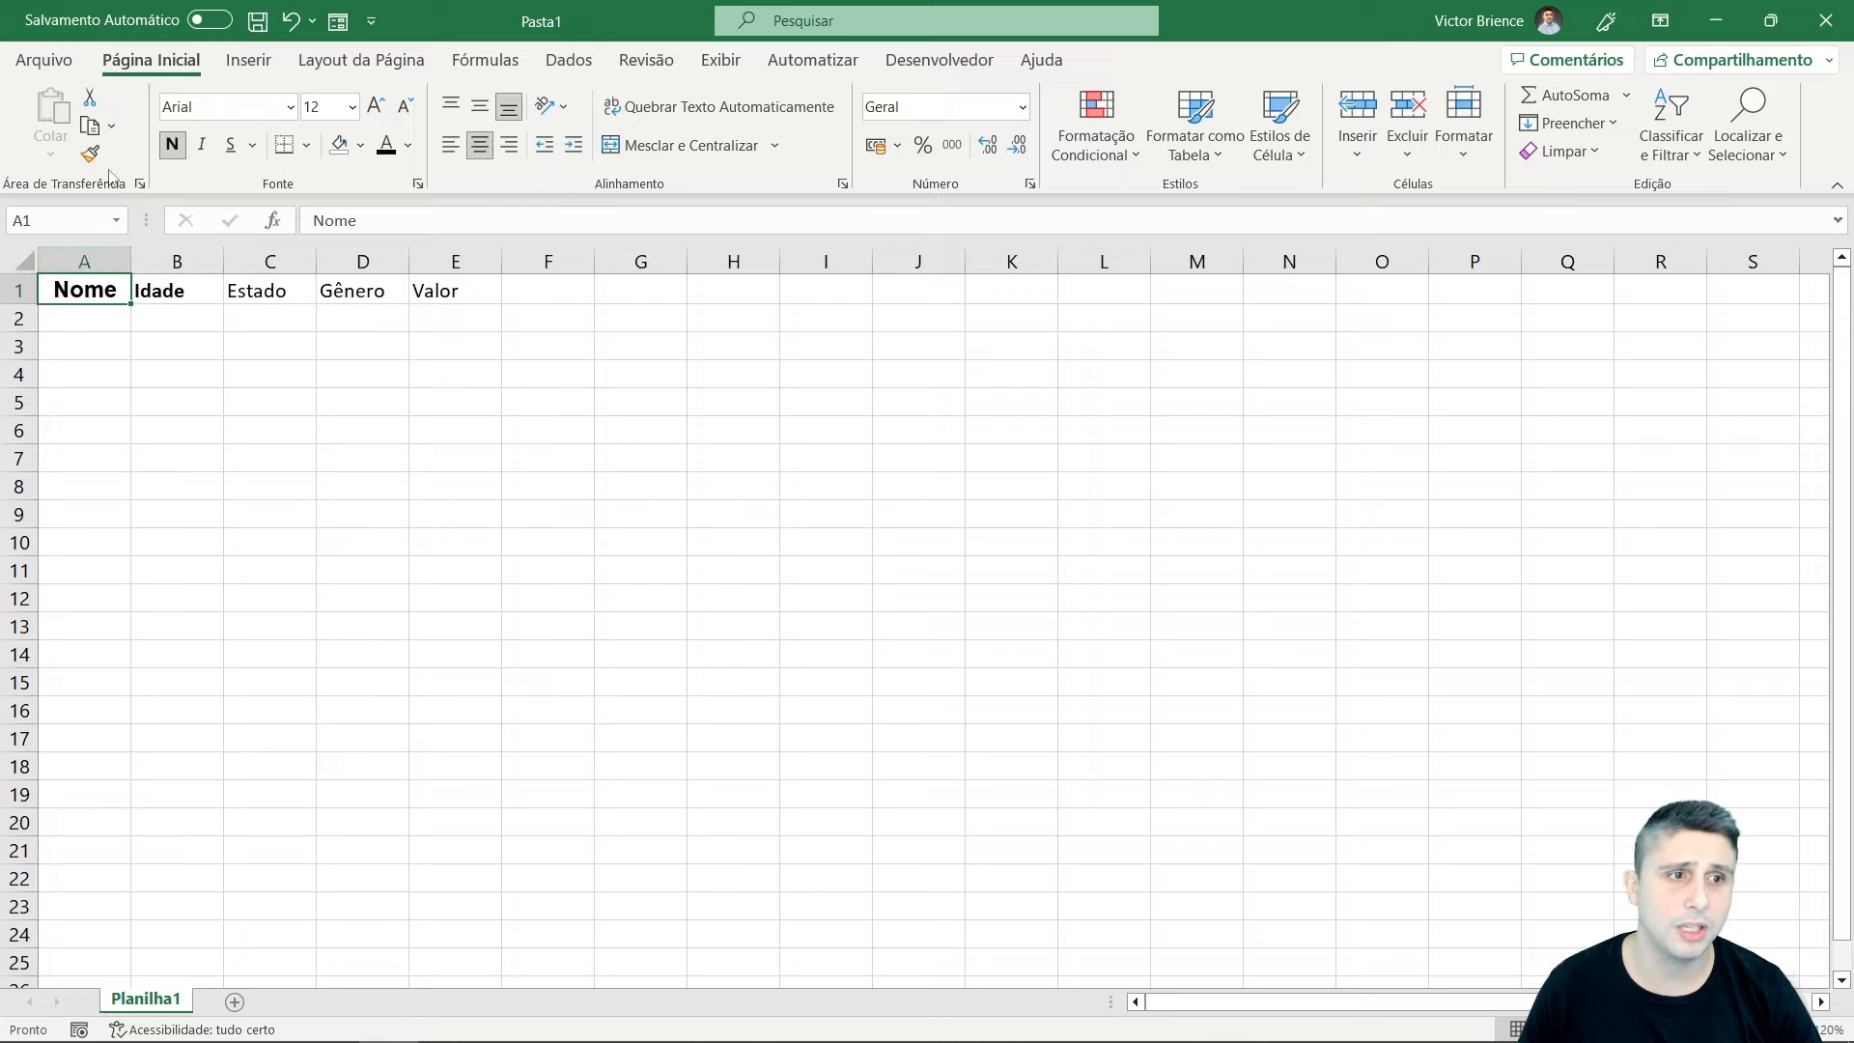
left_click(90, 152)
left_click(194, 286)
Copy the header formatting from Idade onto the Estado, Gênero and Valor headers in C1 to E1 with Format Painter.
left_click(278, 290)
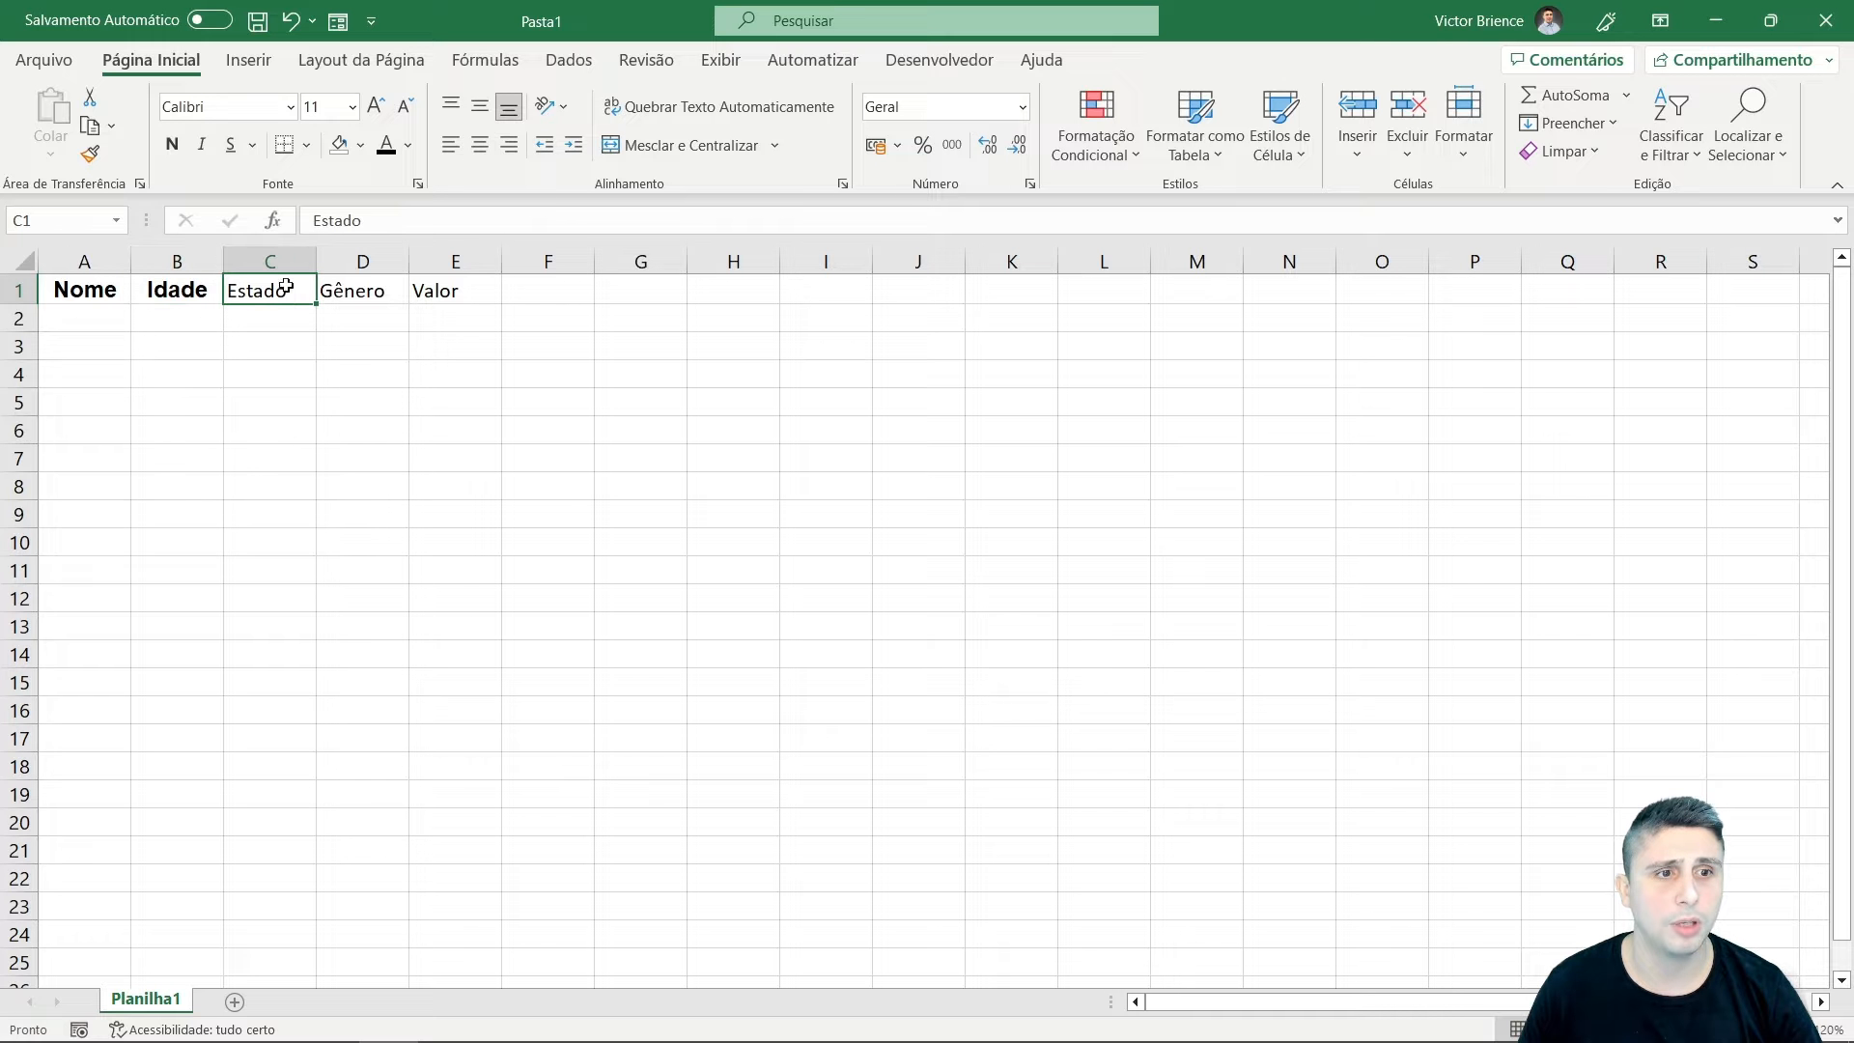
left_click(350, 288)
left_click(174, 282)
left_click(89, 152)
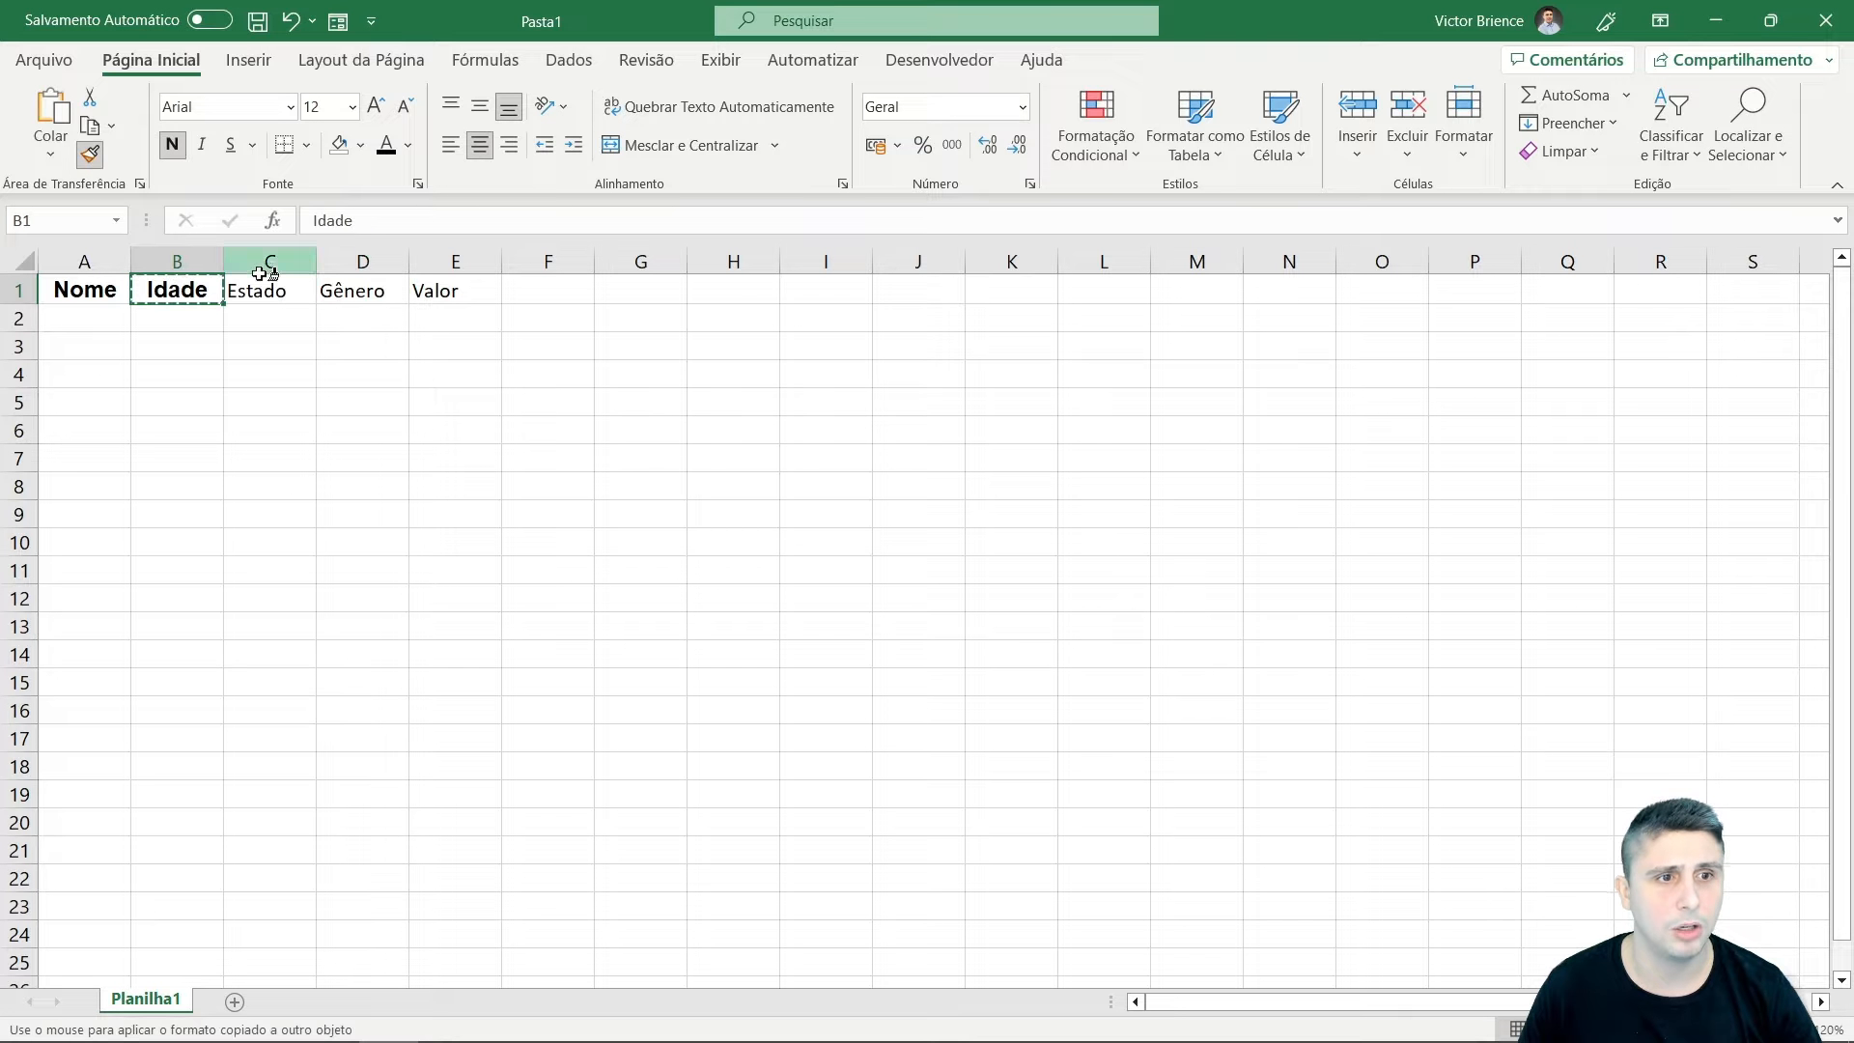
left_click(266, 290)
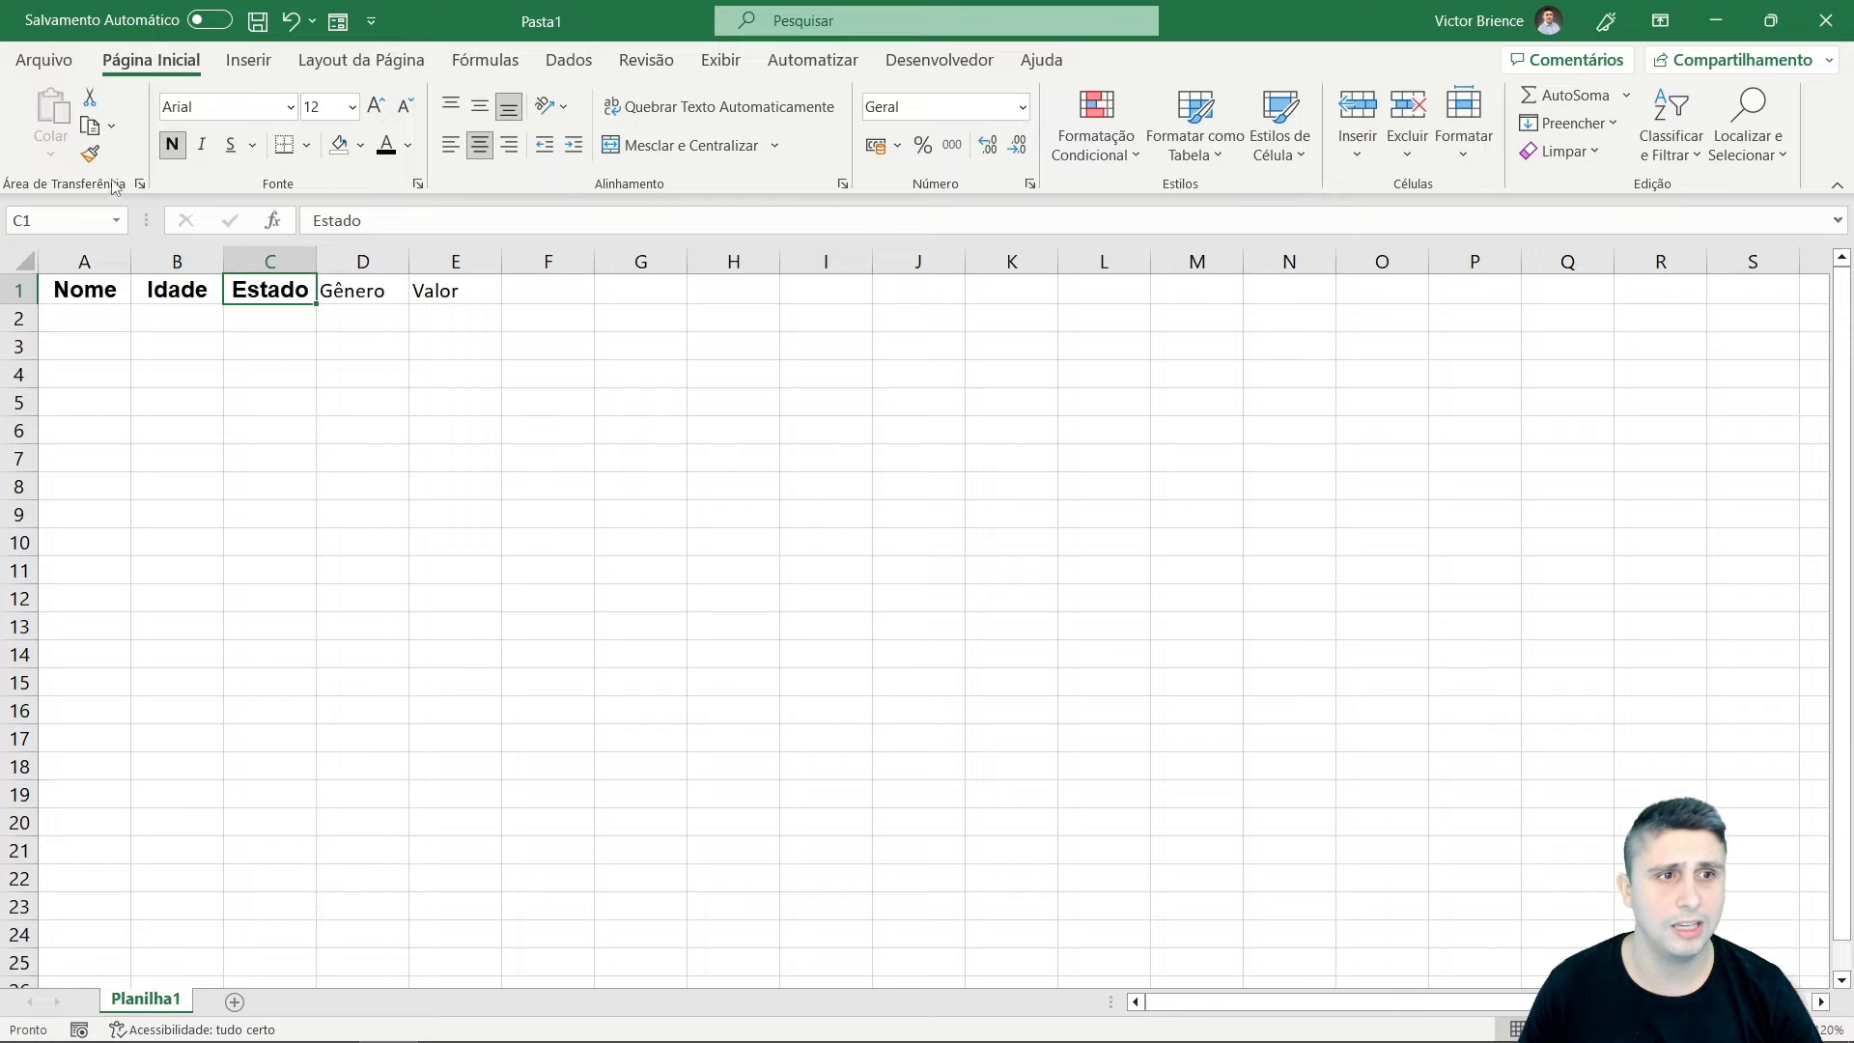
left_click(90, 153)
left_click(338, 290)
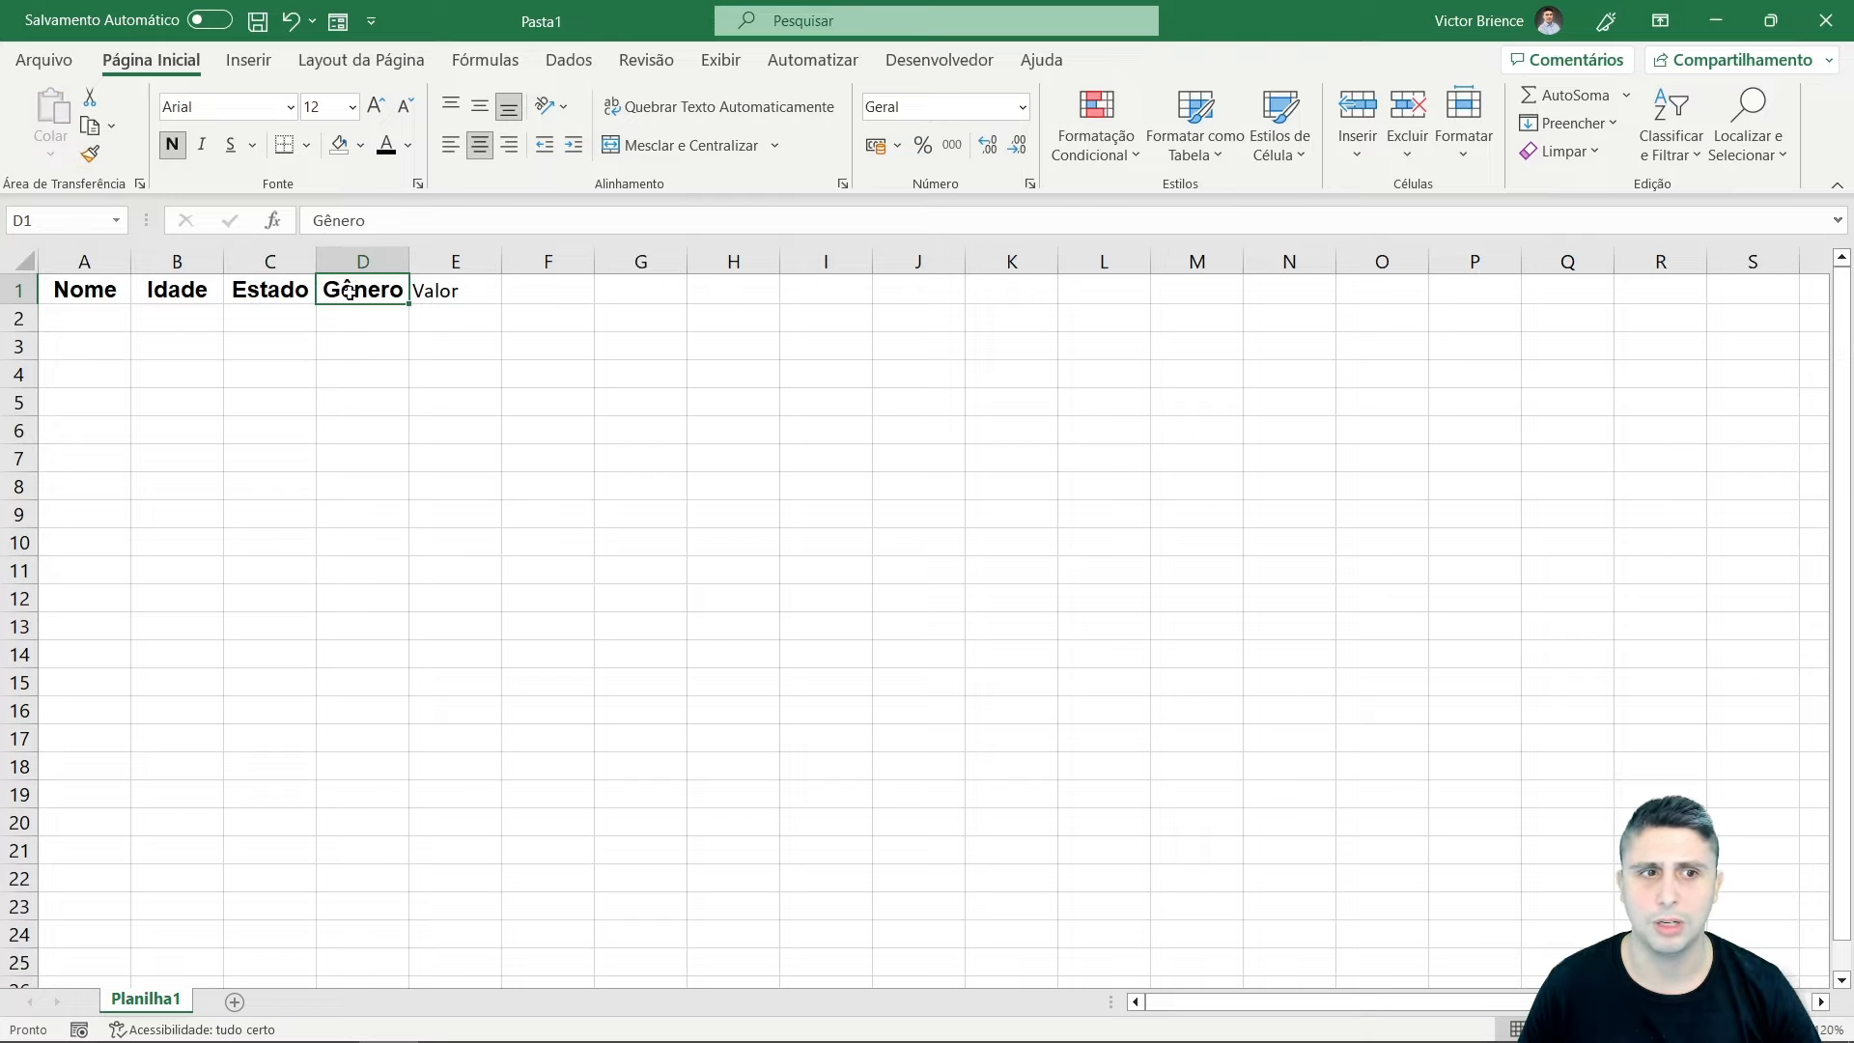
left_click(89, 153)
left_click(449, 294)
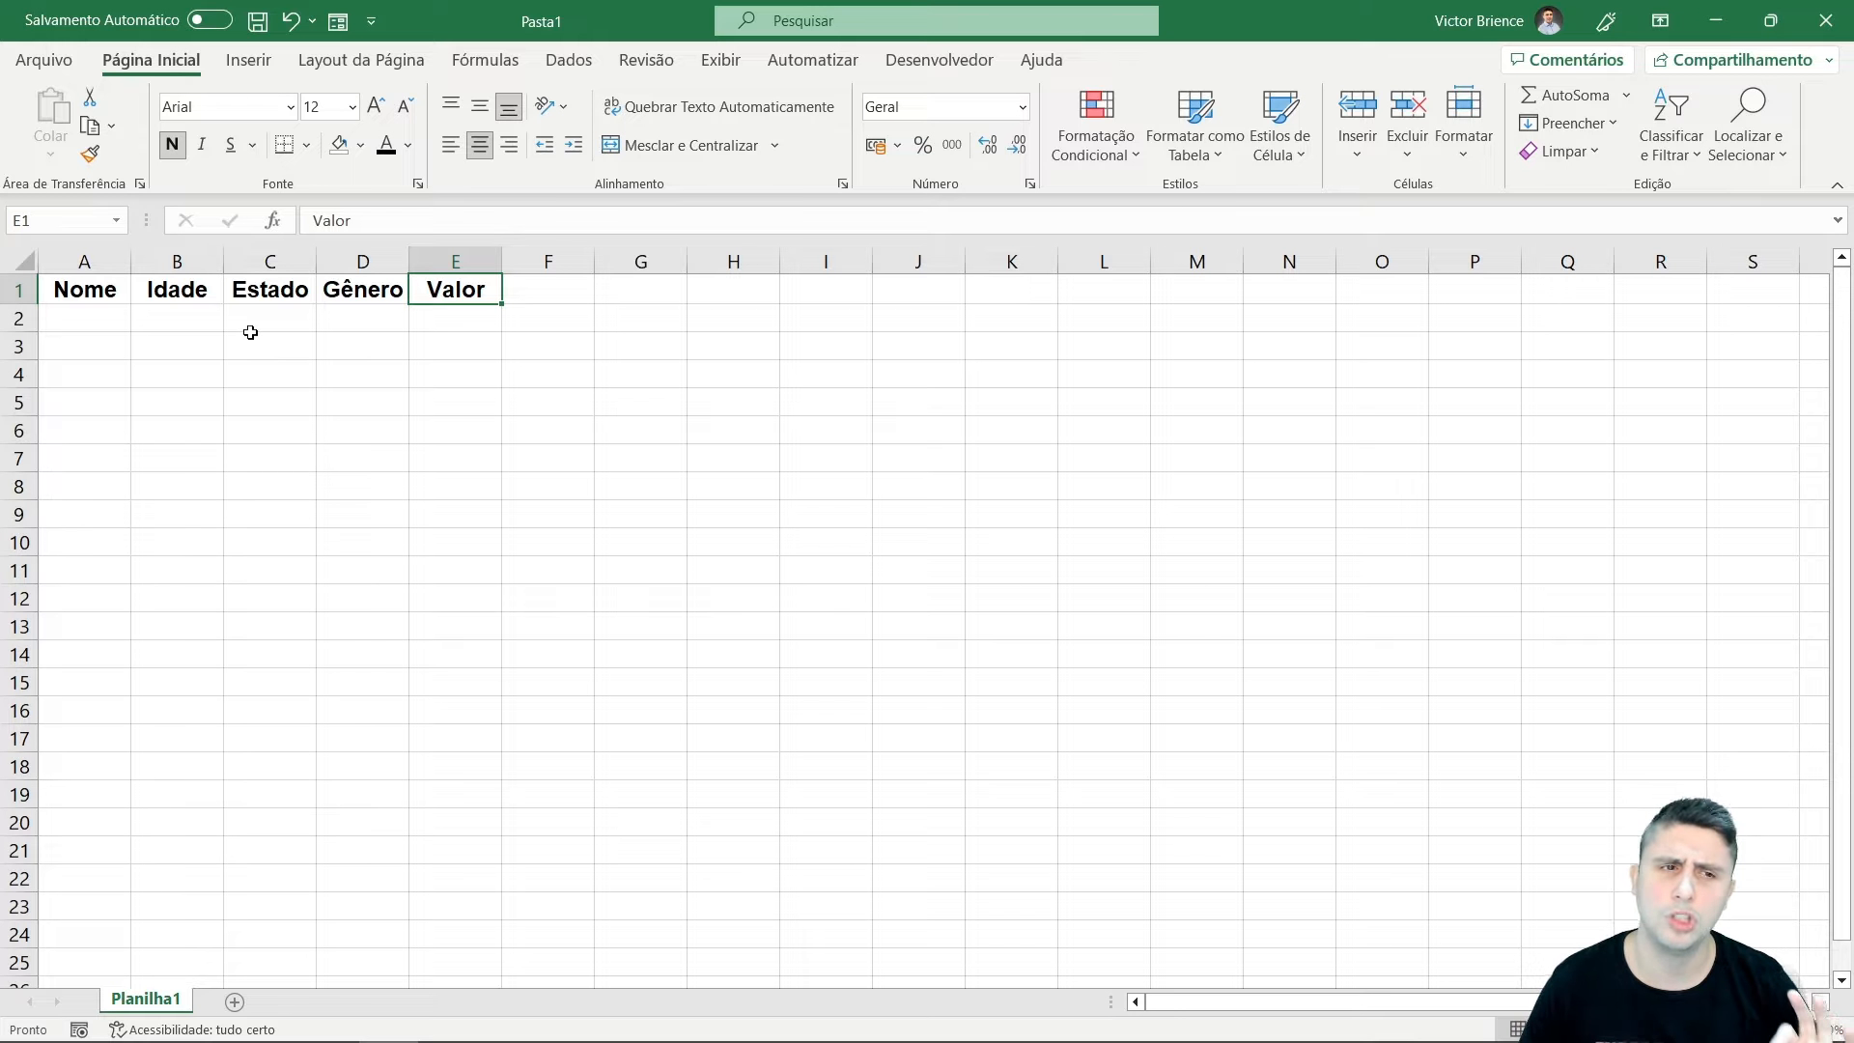
Highlight the table range A1 to E5, and select its columns individually to look over the table's structure.
left_click(89, 293)
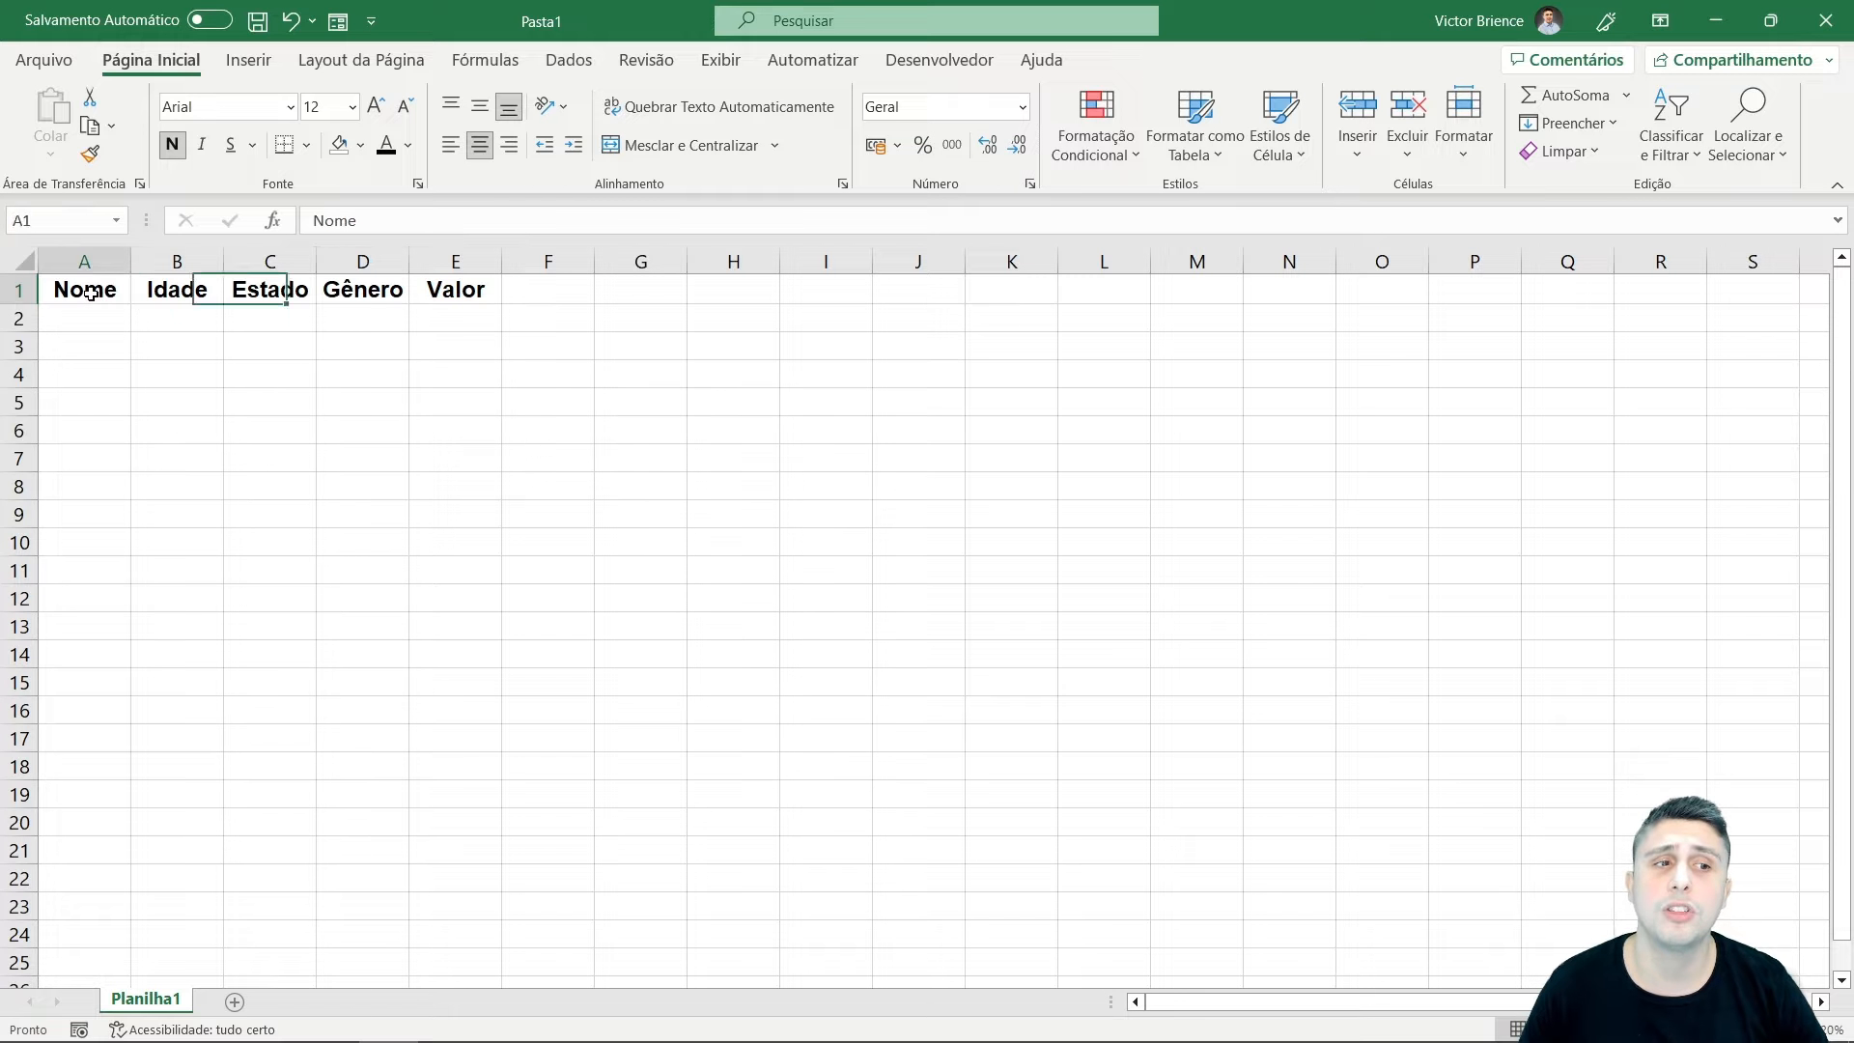
left_click_drag(90, 294, 476, 407)
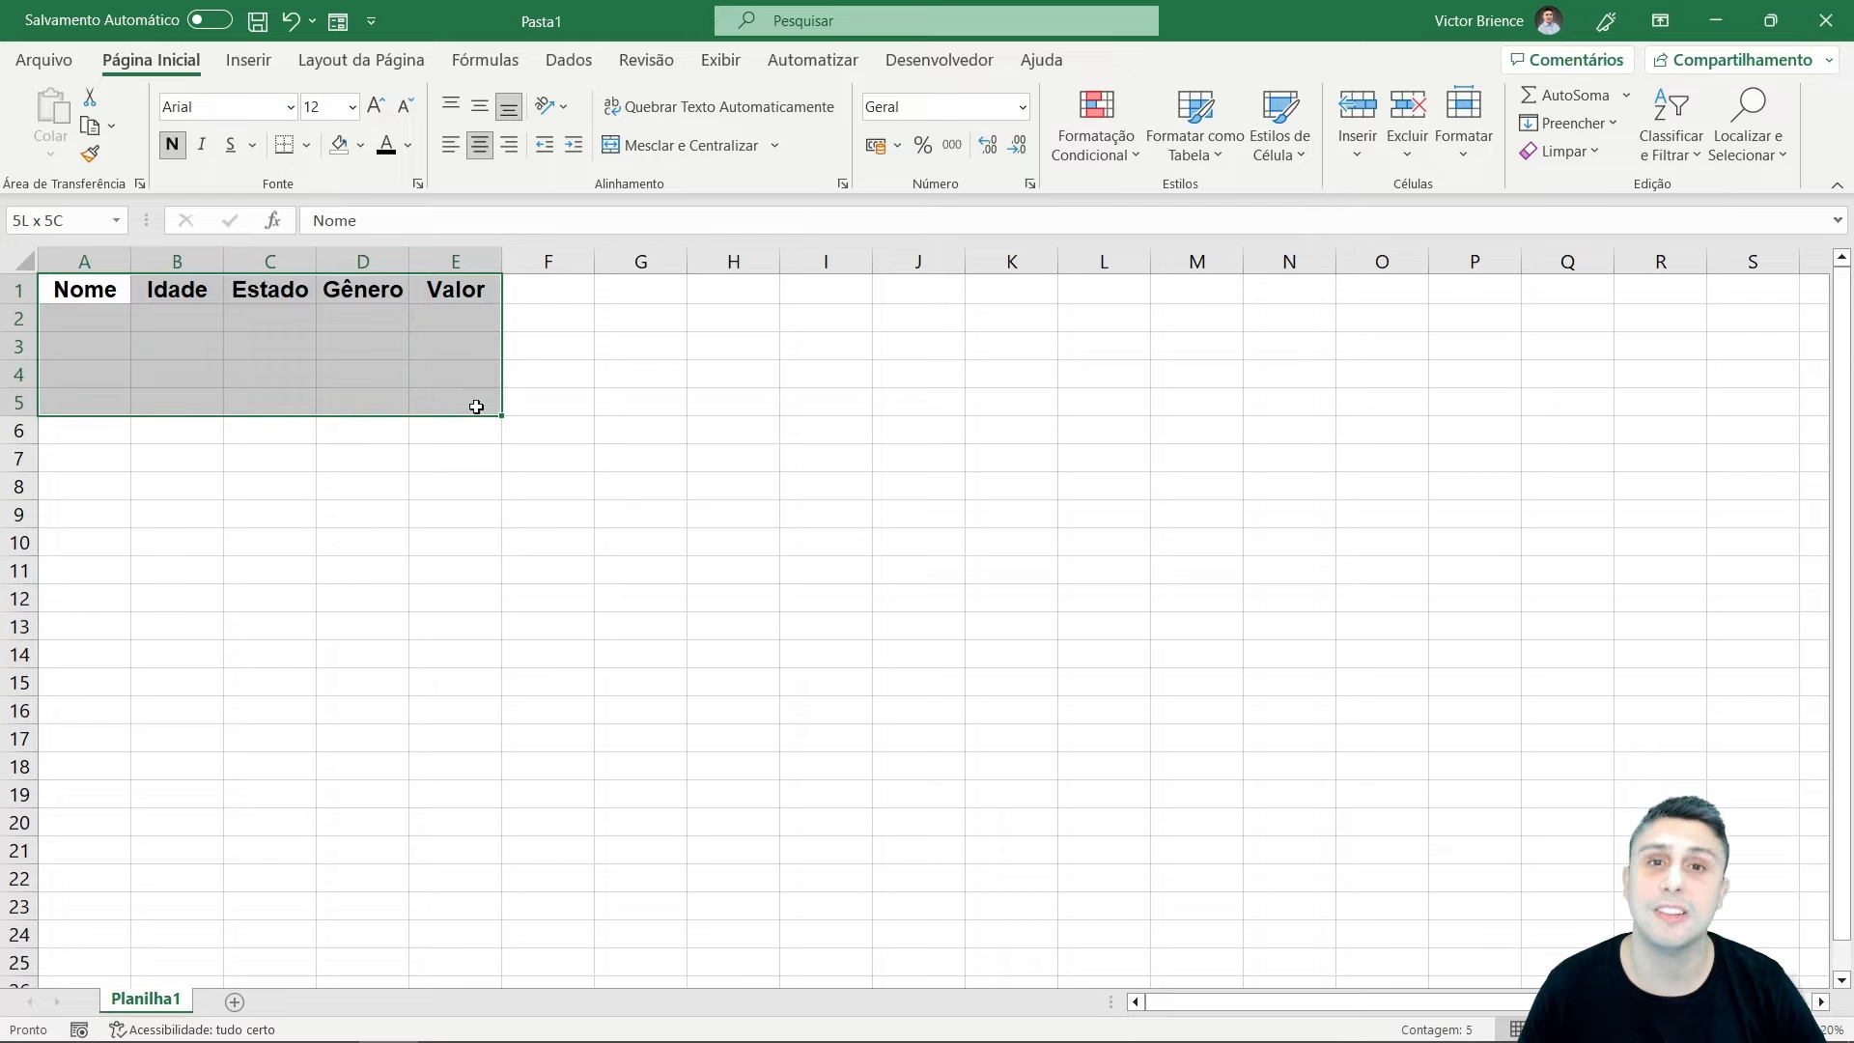
left_click(476, 407)
left_click(84, 262)
left_click(249, 271)
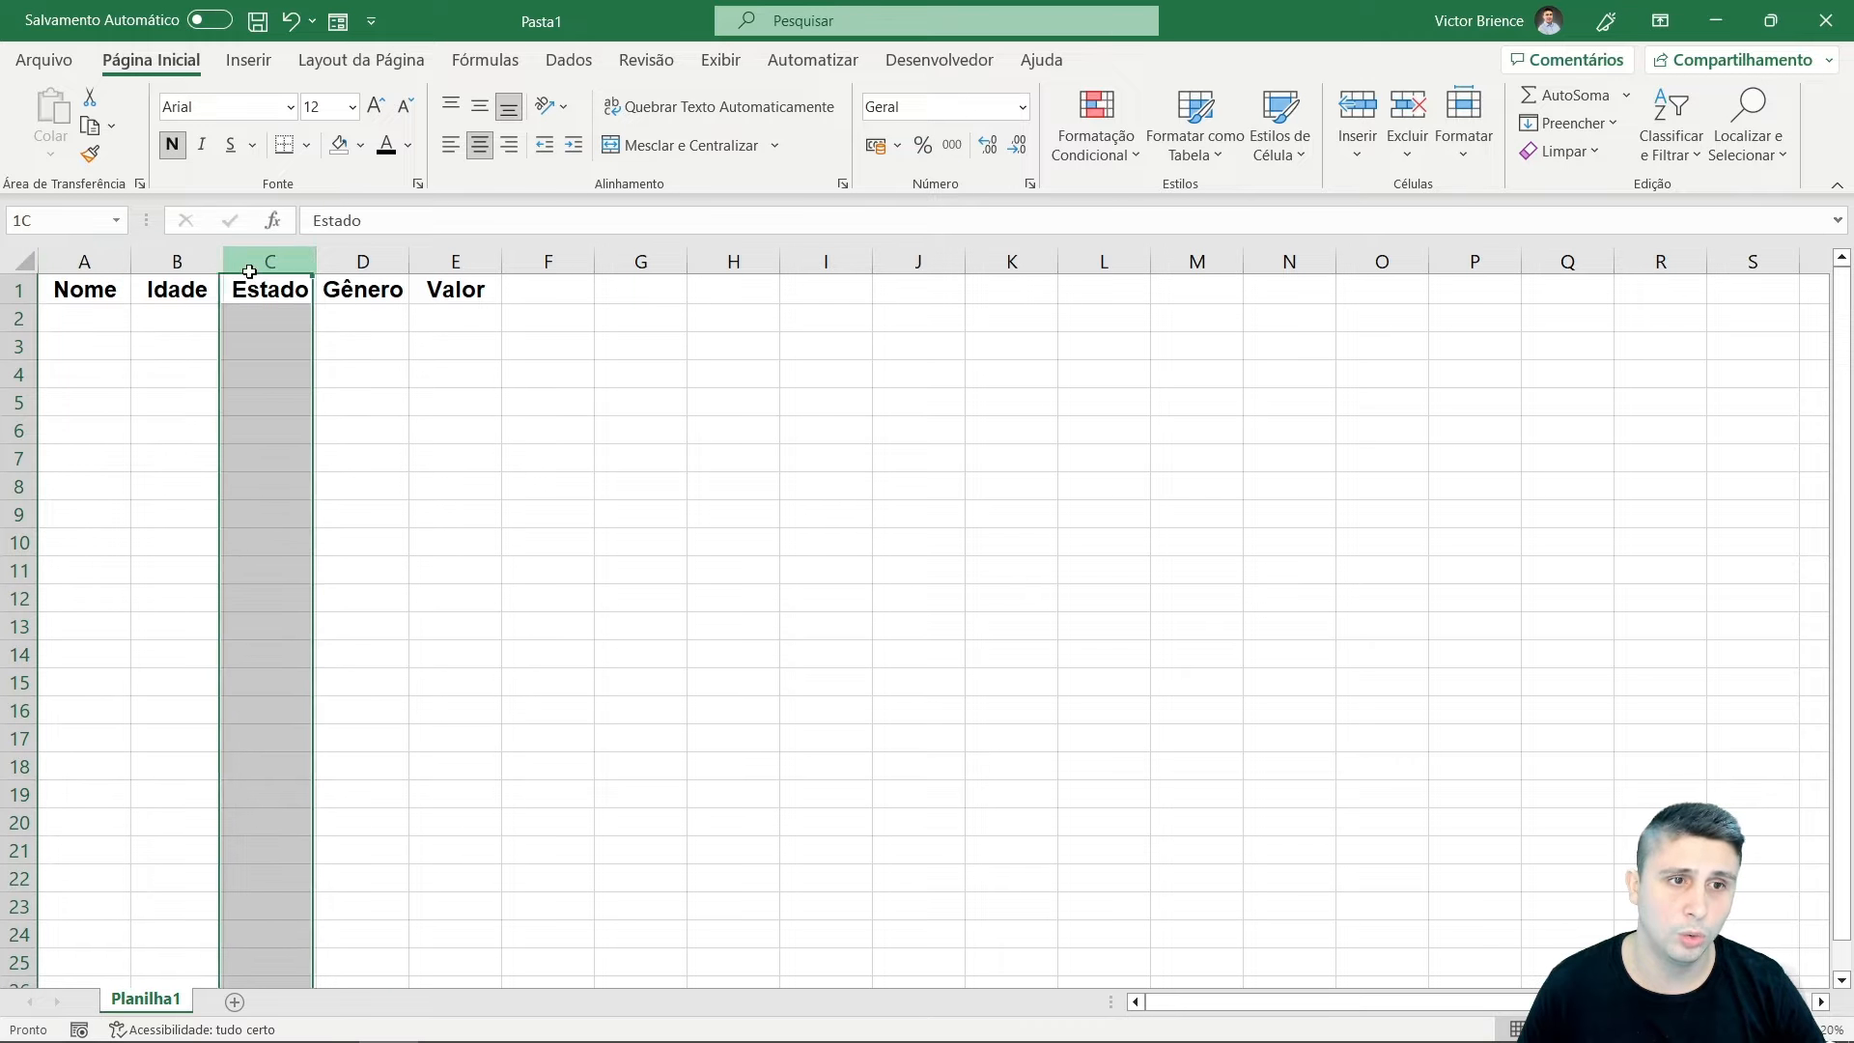
left_click(363, 266)
left_click(456, 265)
left_click(68, 307)
left_click(224, 398)
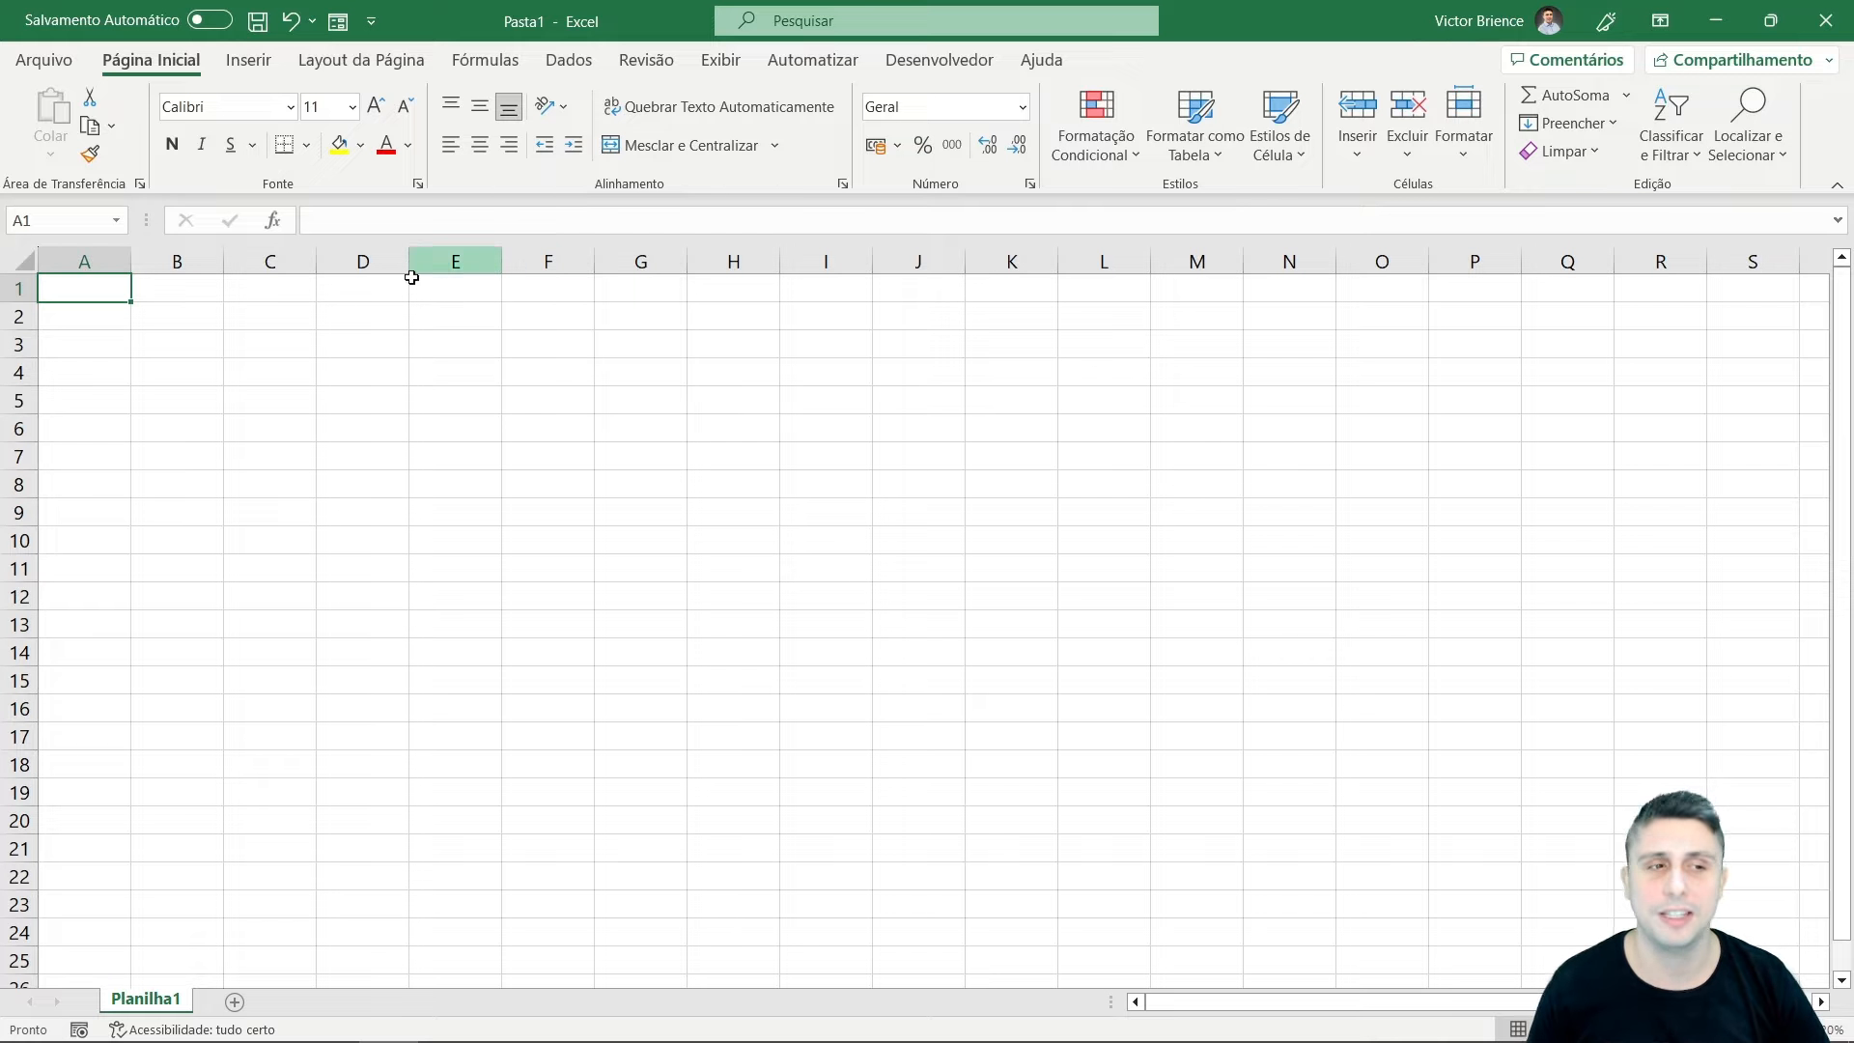
Enter the column headers Nome, Idade and Estado in cells A1, B1 and C1 of the empty sheet.
left_click(290, 316)
left_click(103, 287)
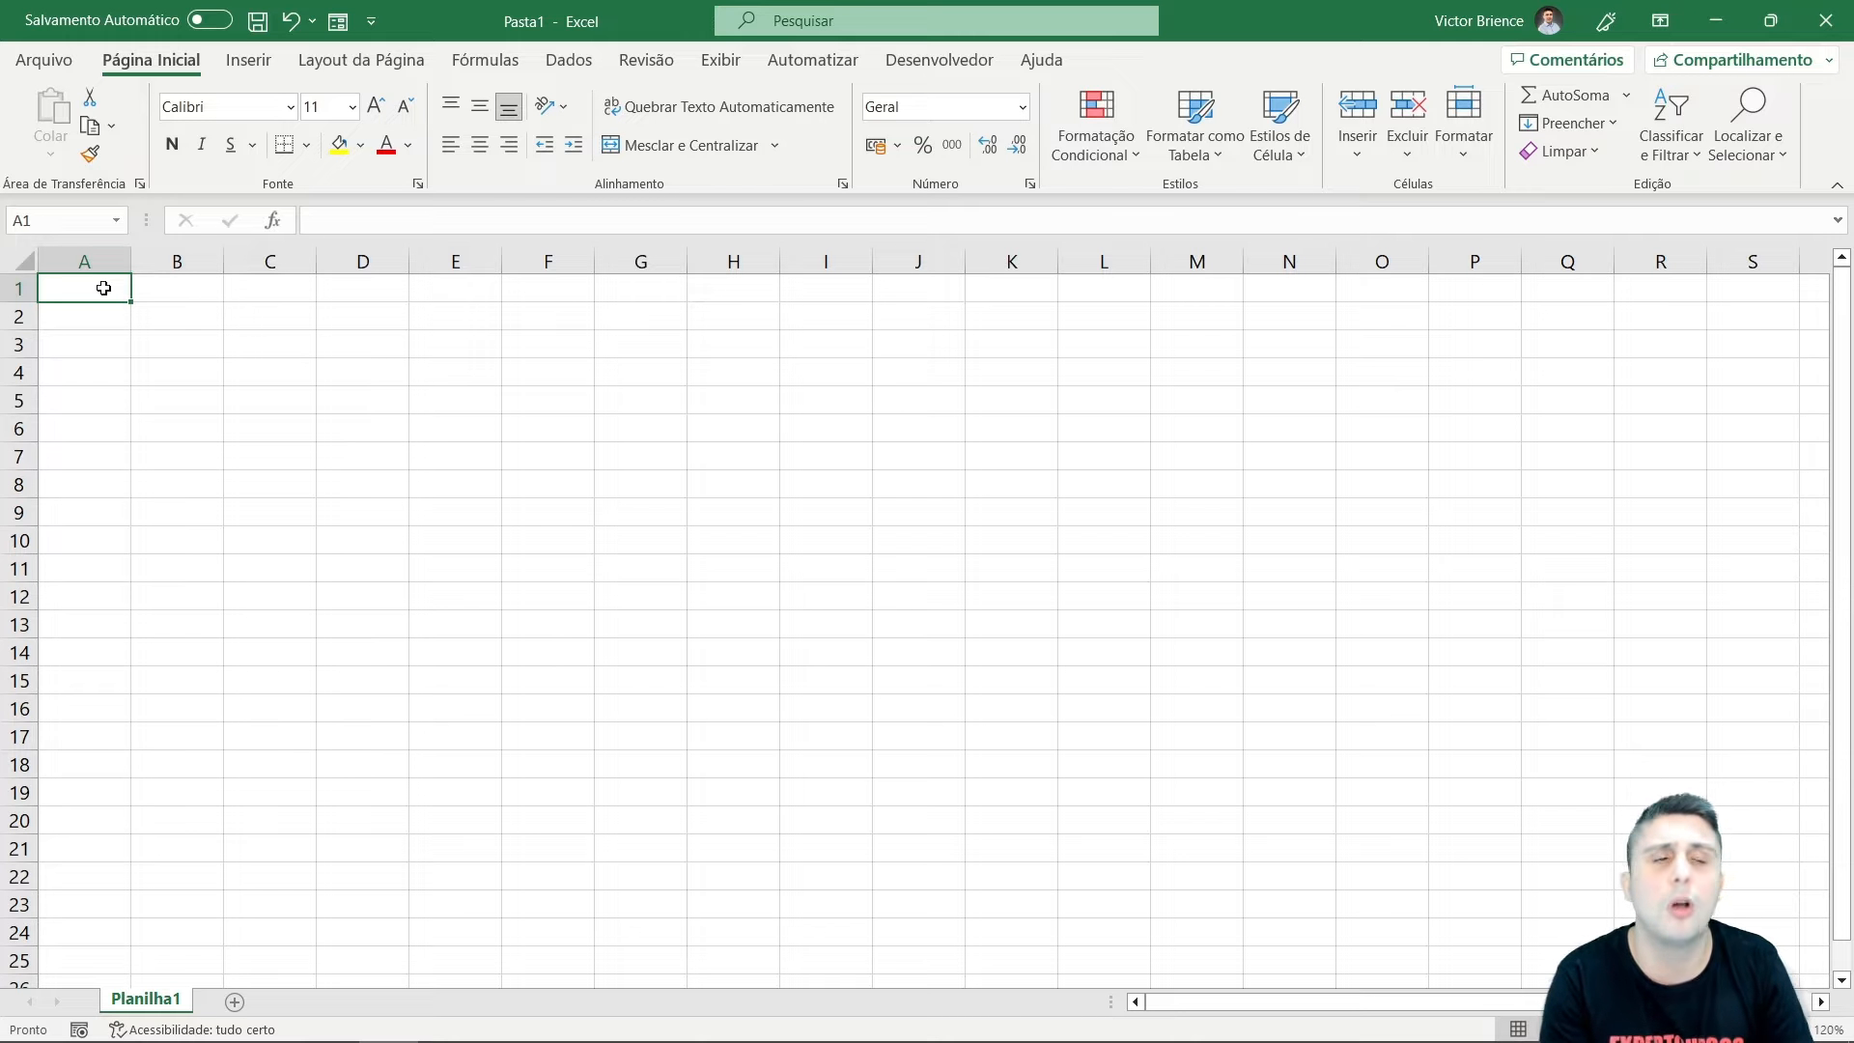
type("Nome")
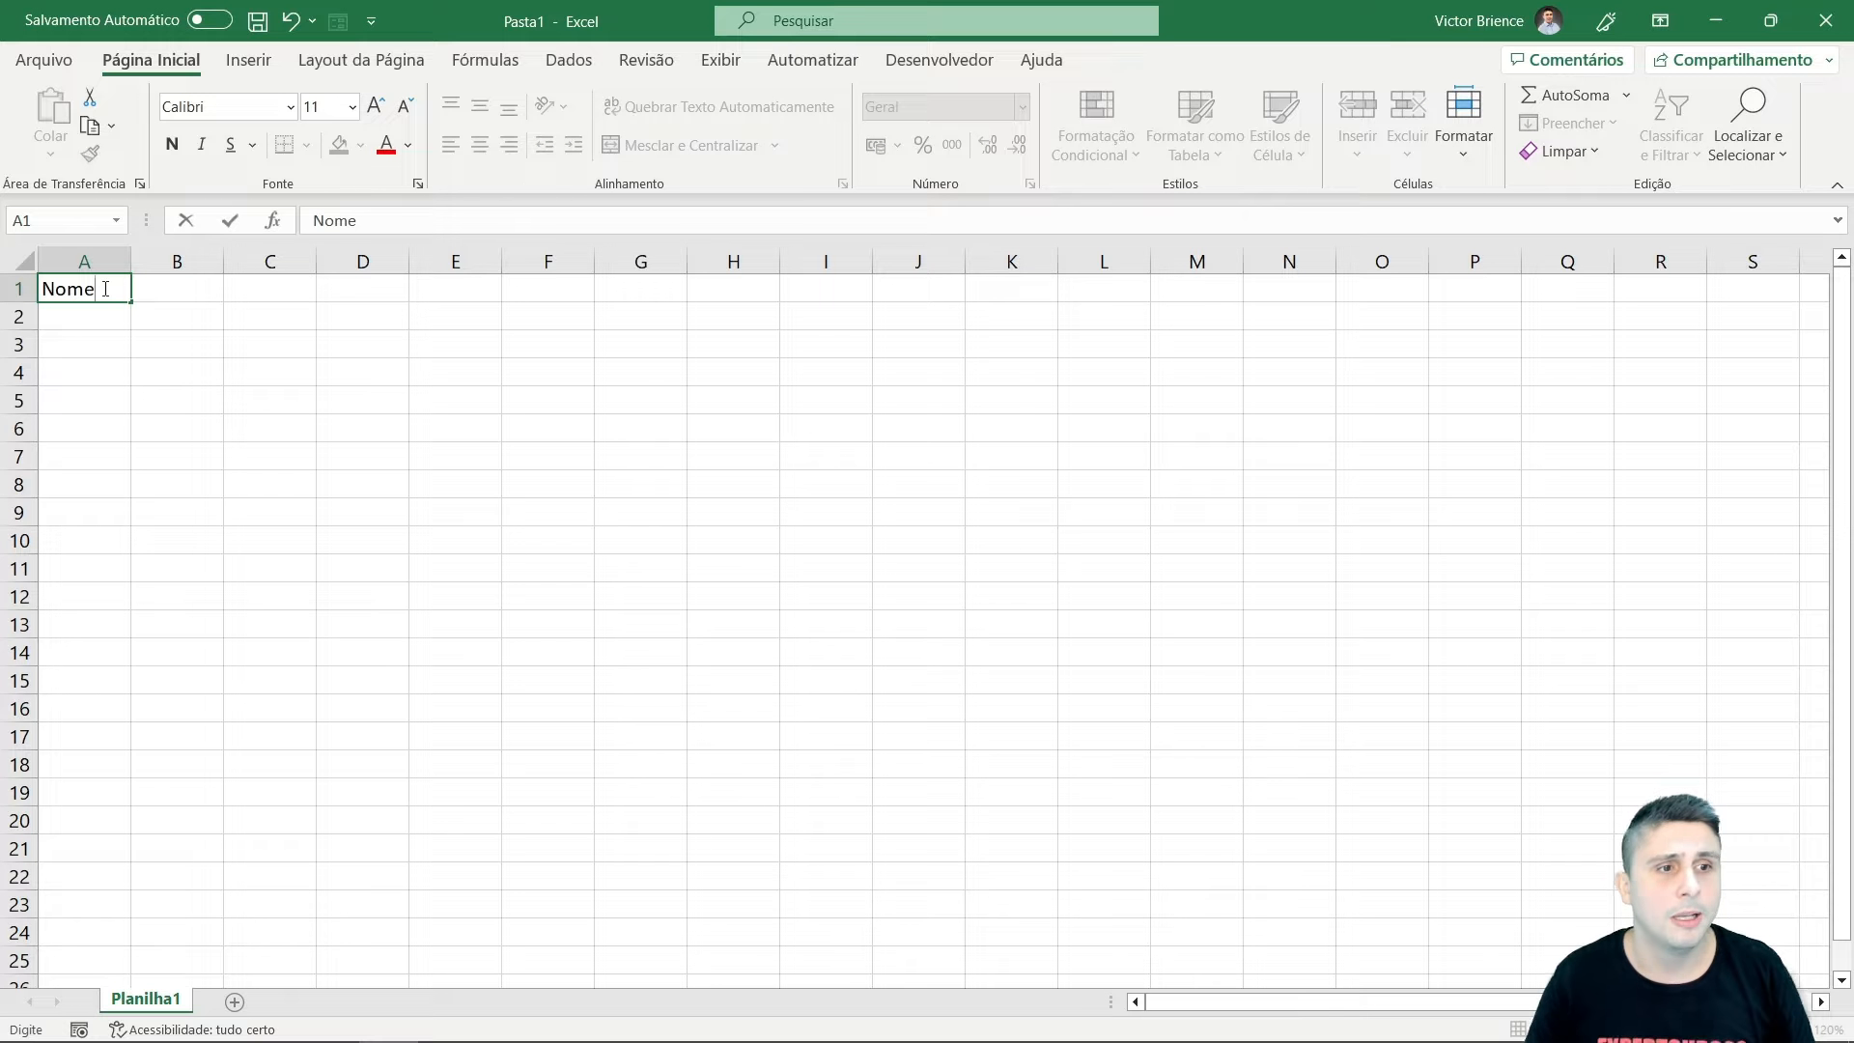
key("Tab")
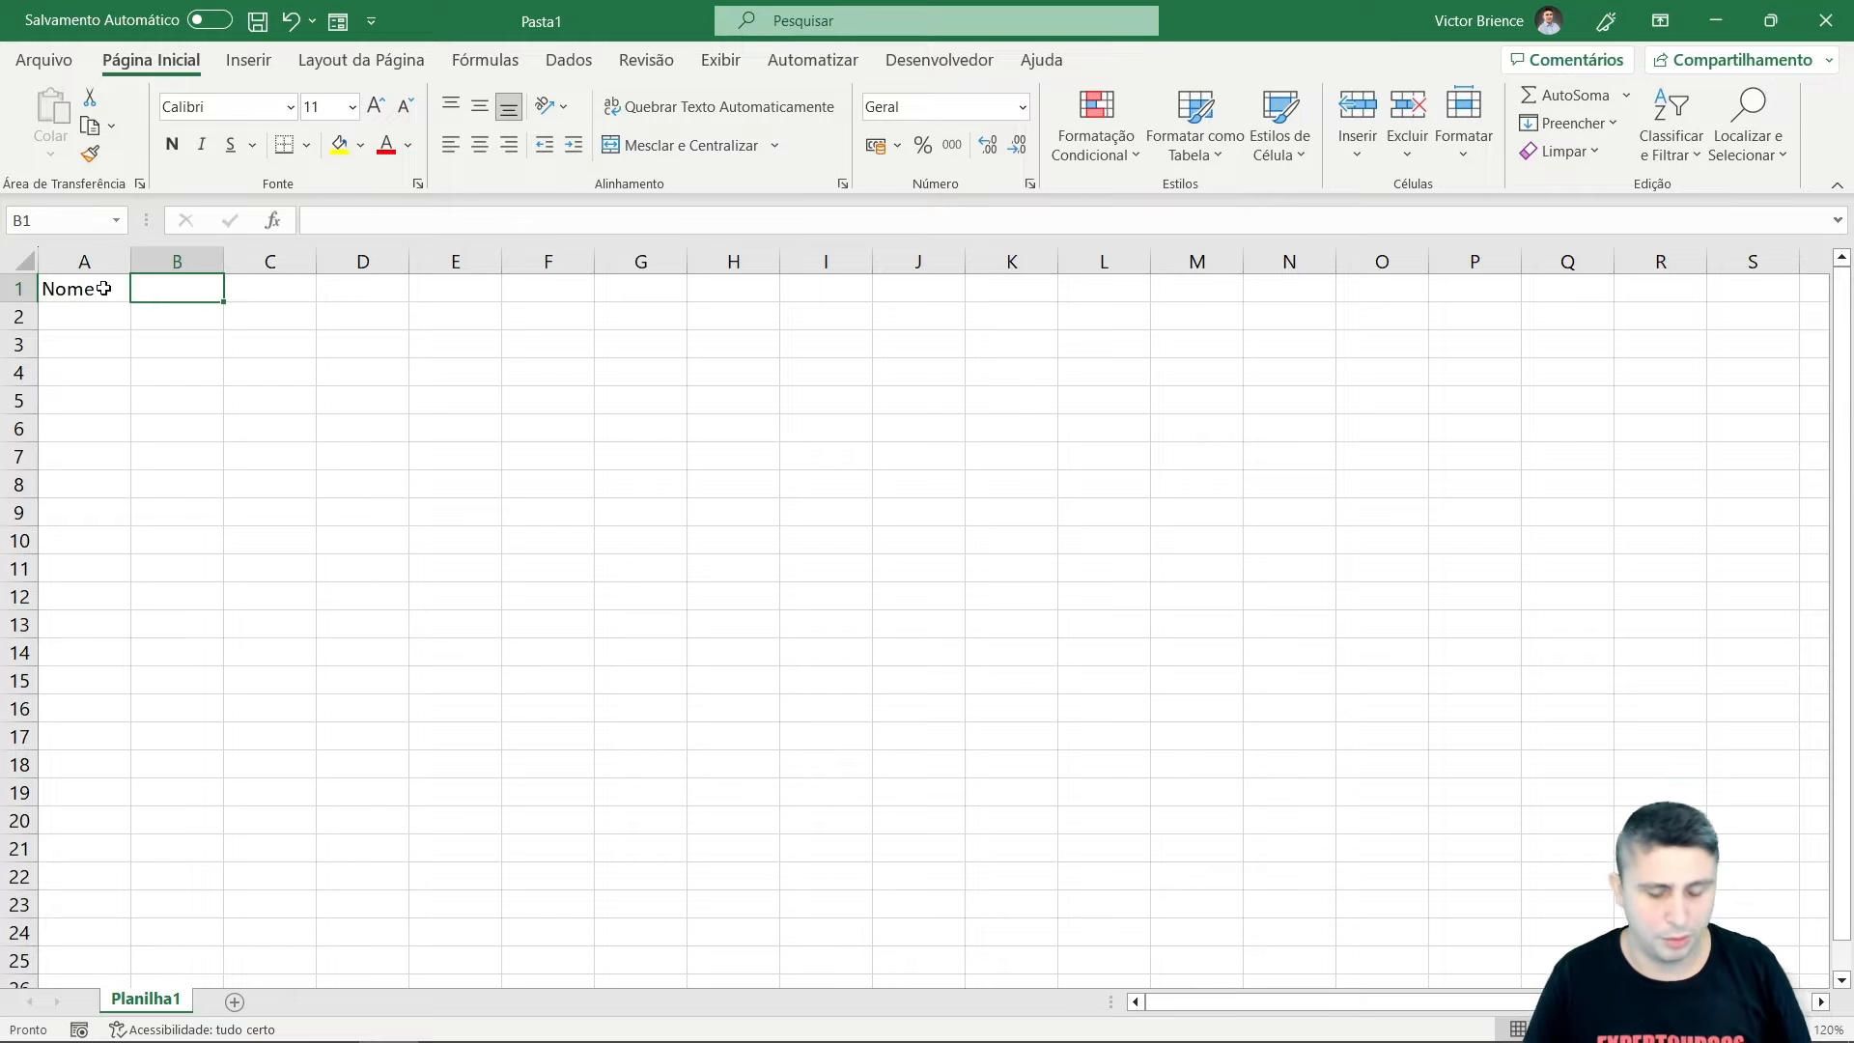
type("Idade")
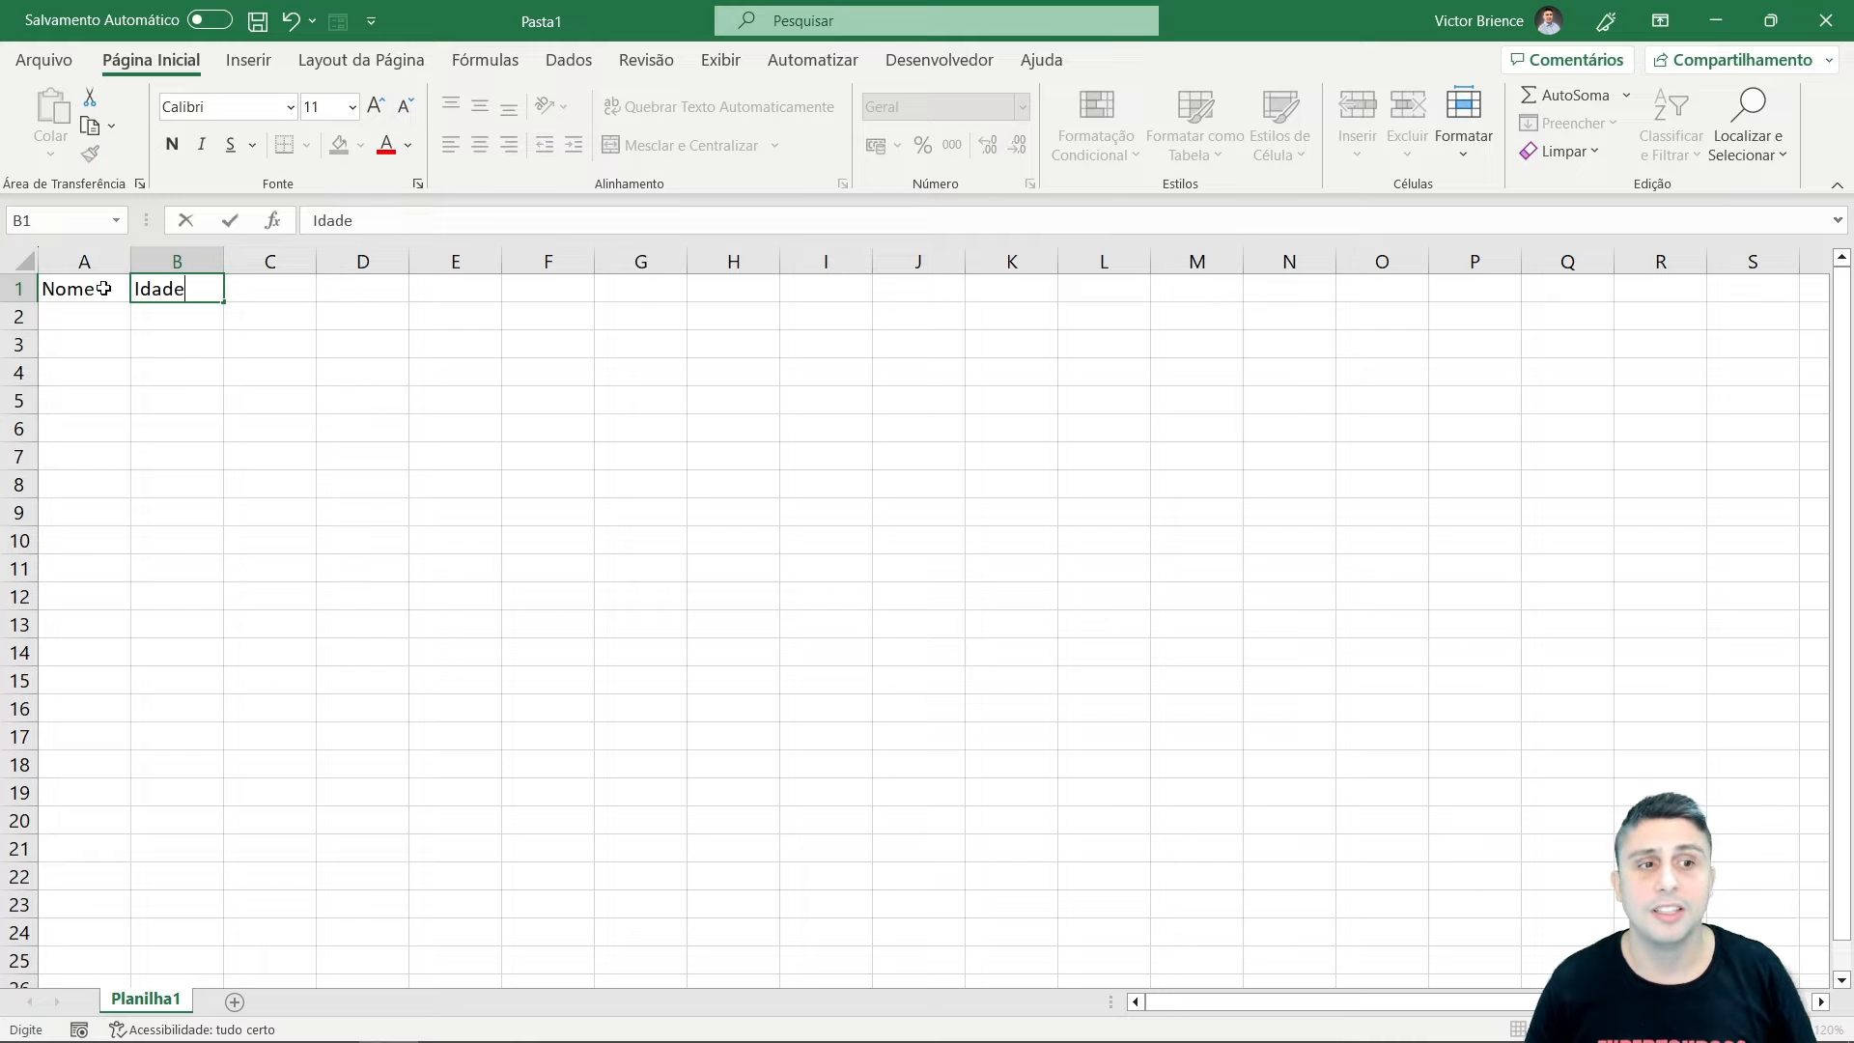
key("Tab")
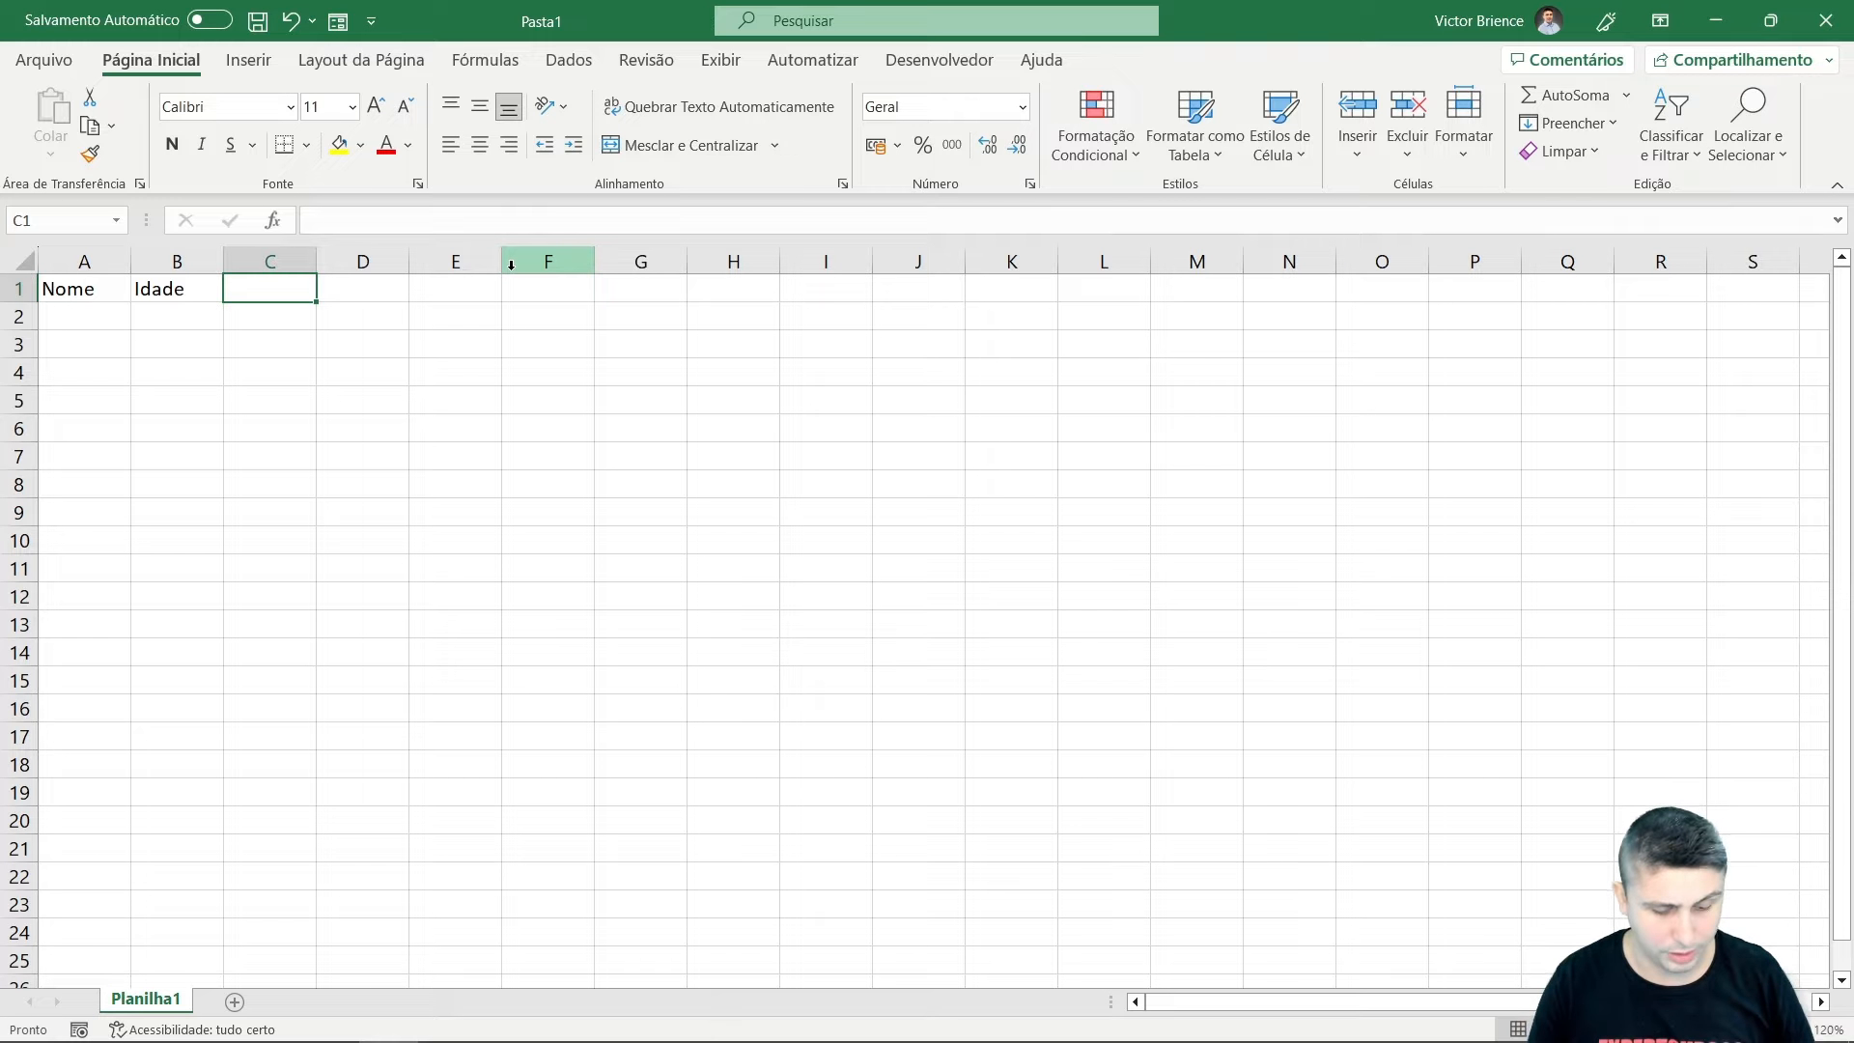
type("Estado")
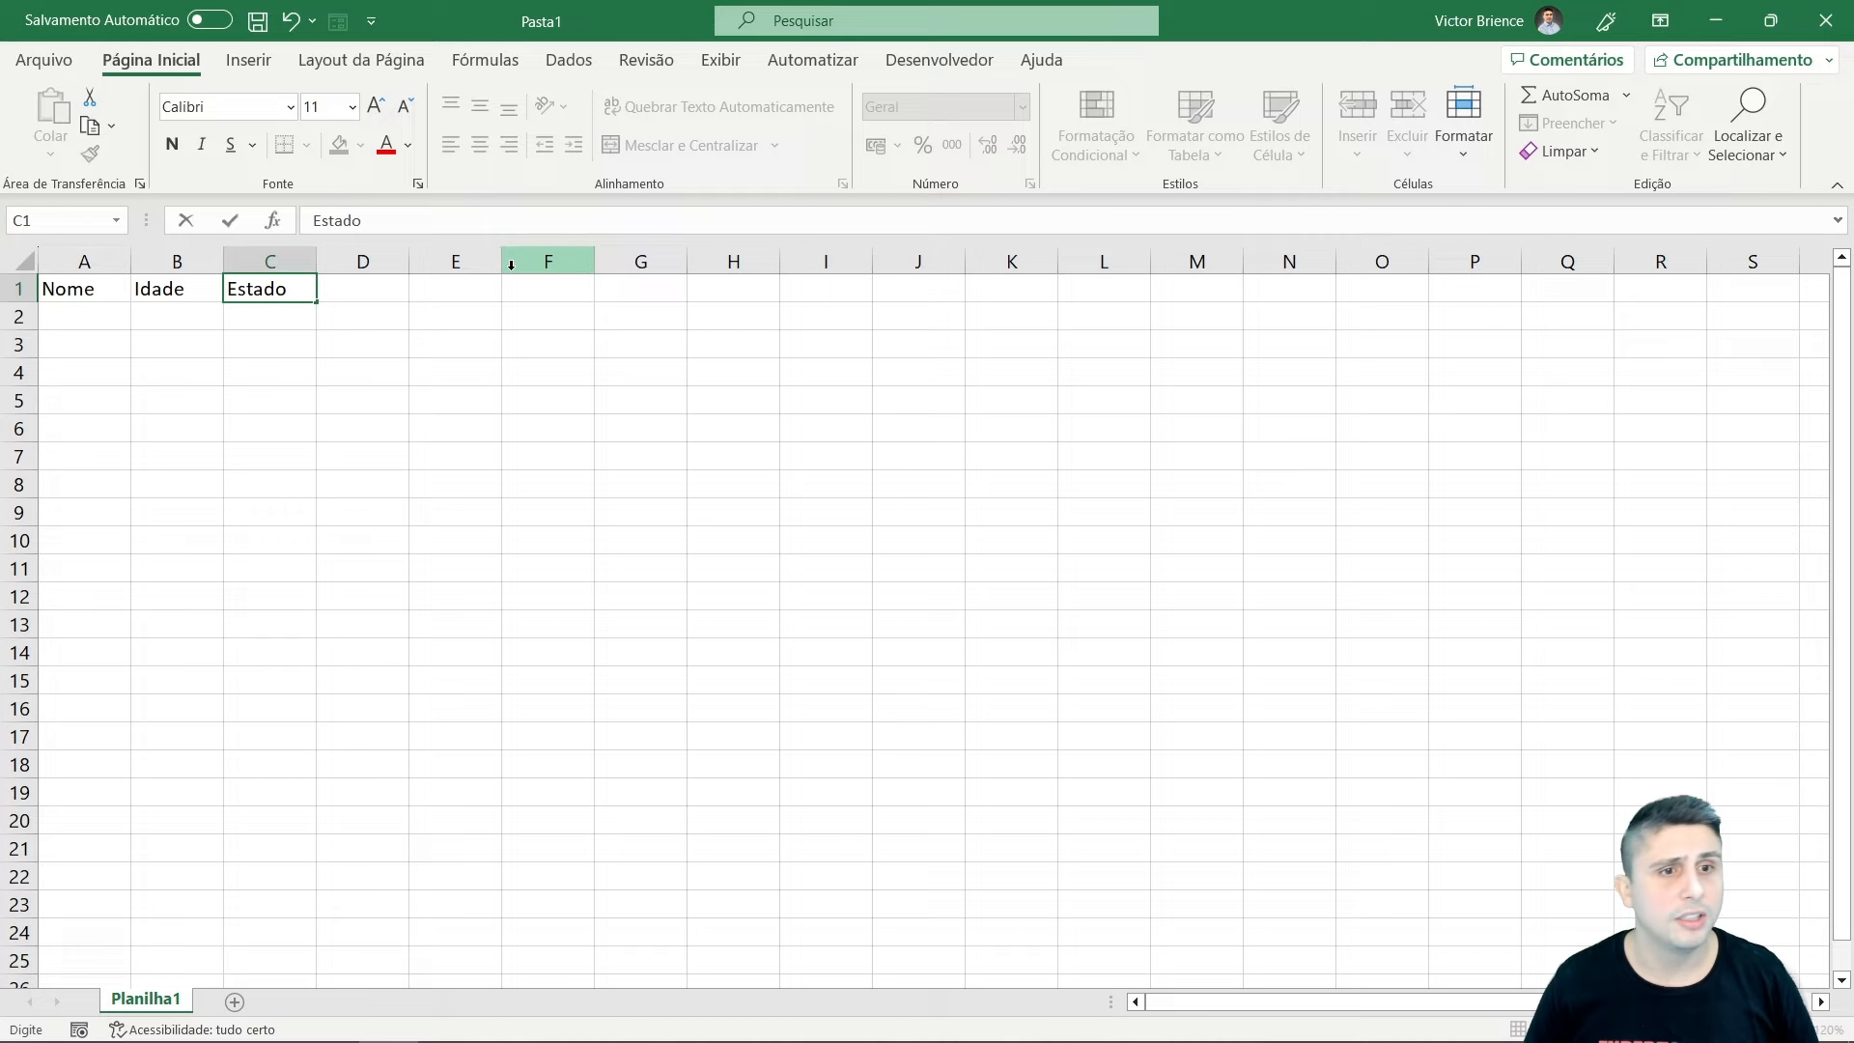
key("Tab")
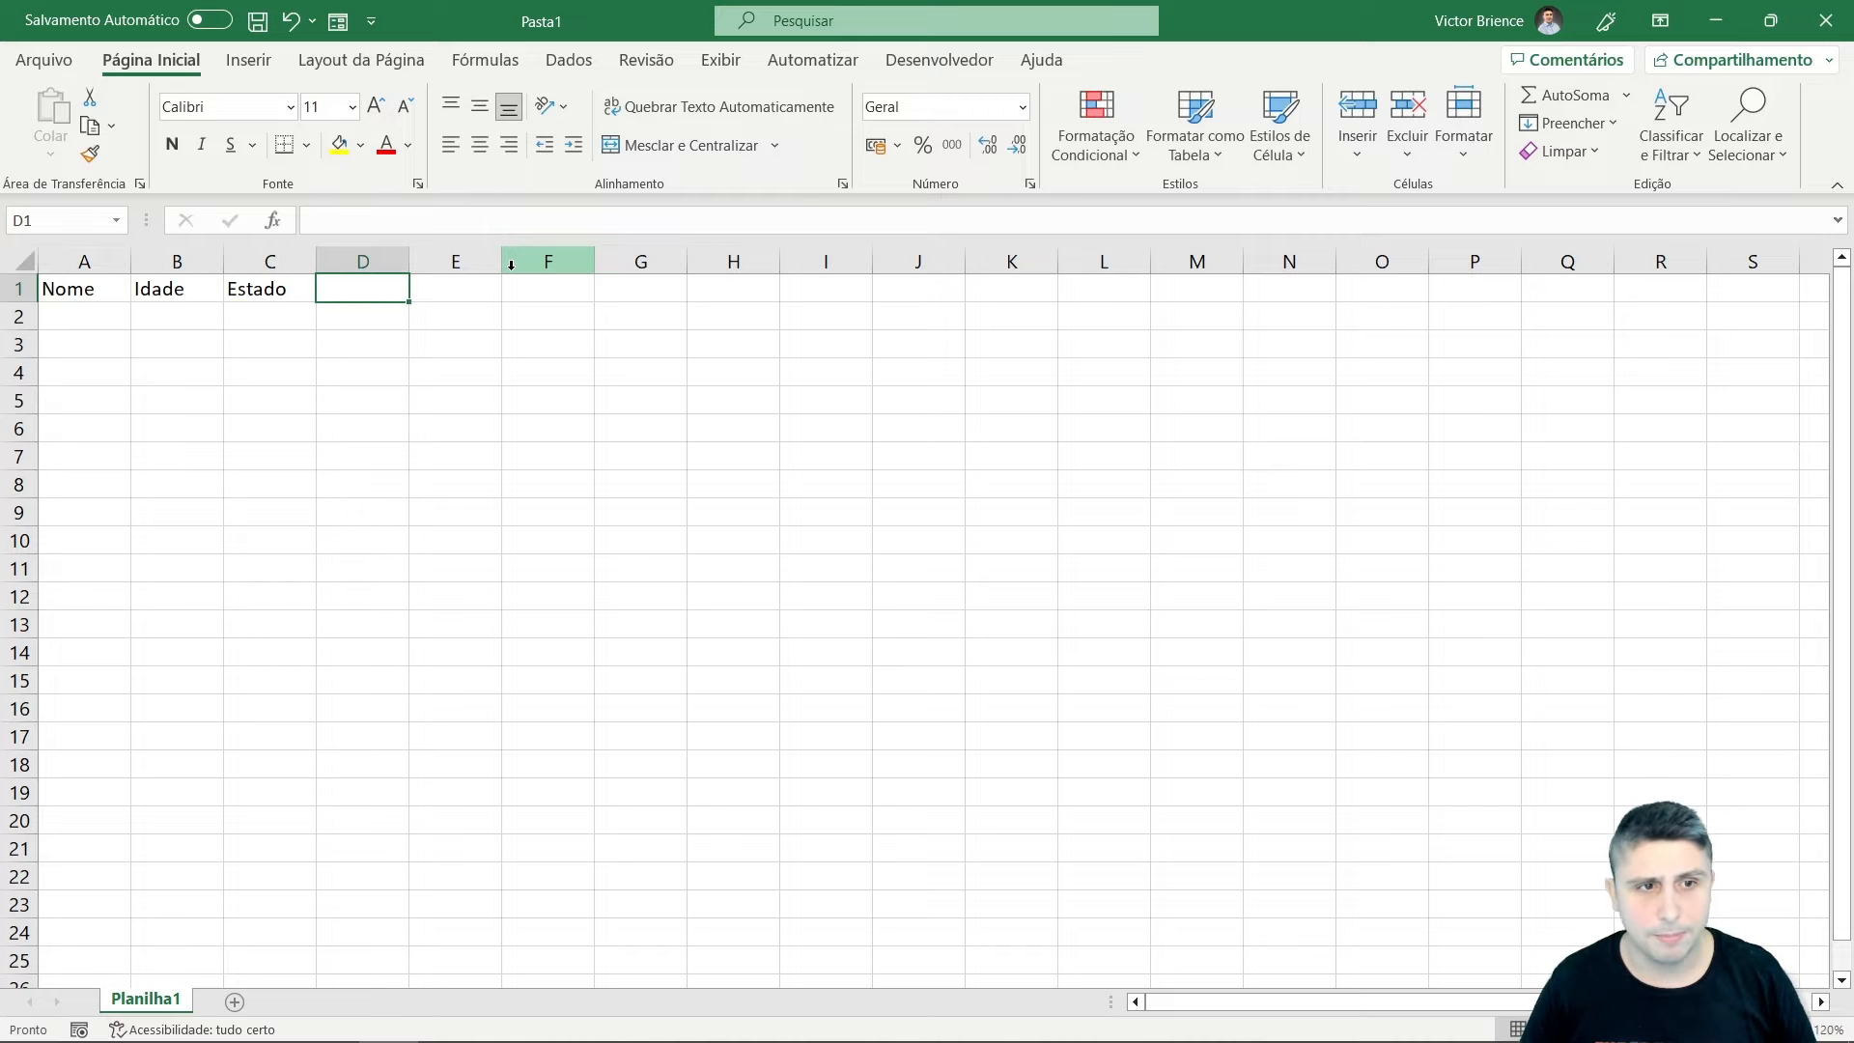
Add the column headers Gênero in cell D1 and Valor in cell E1.
type("Ge")
key("BackSpace")
key("BackSpace")
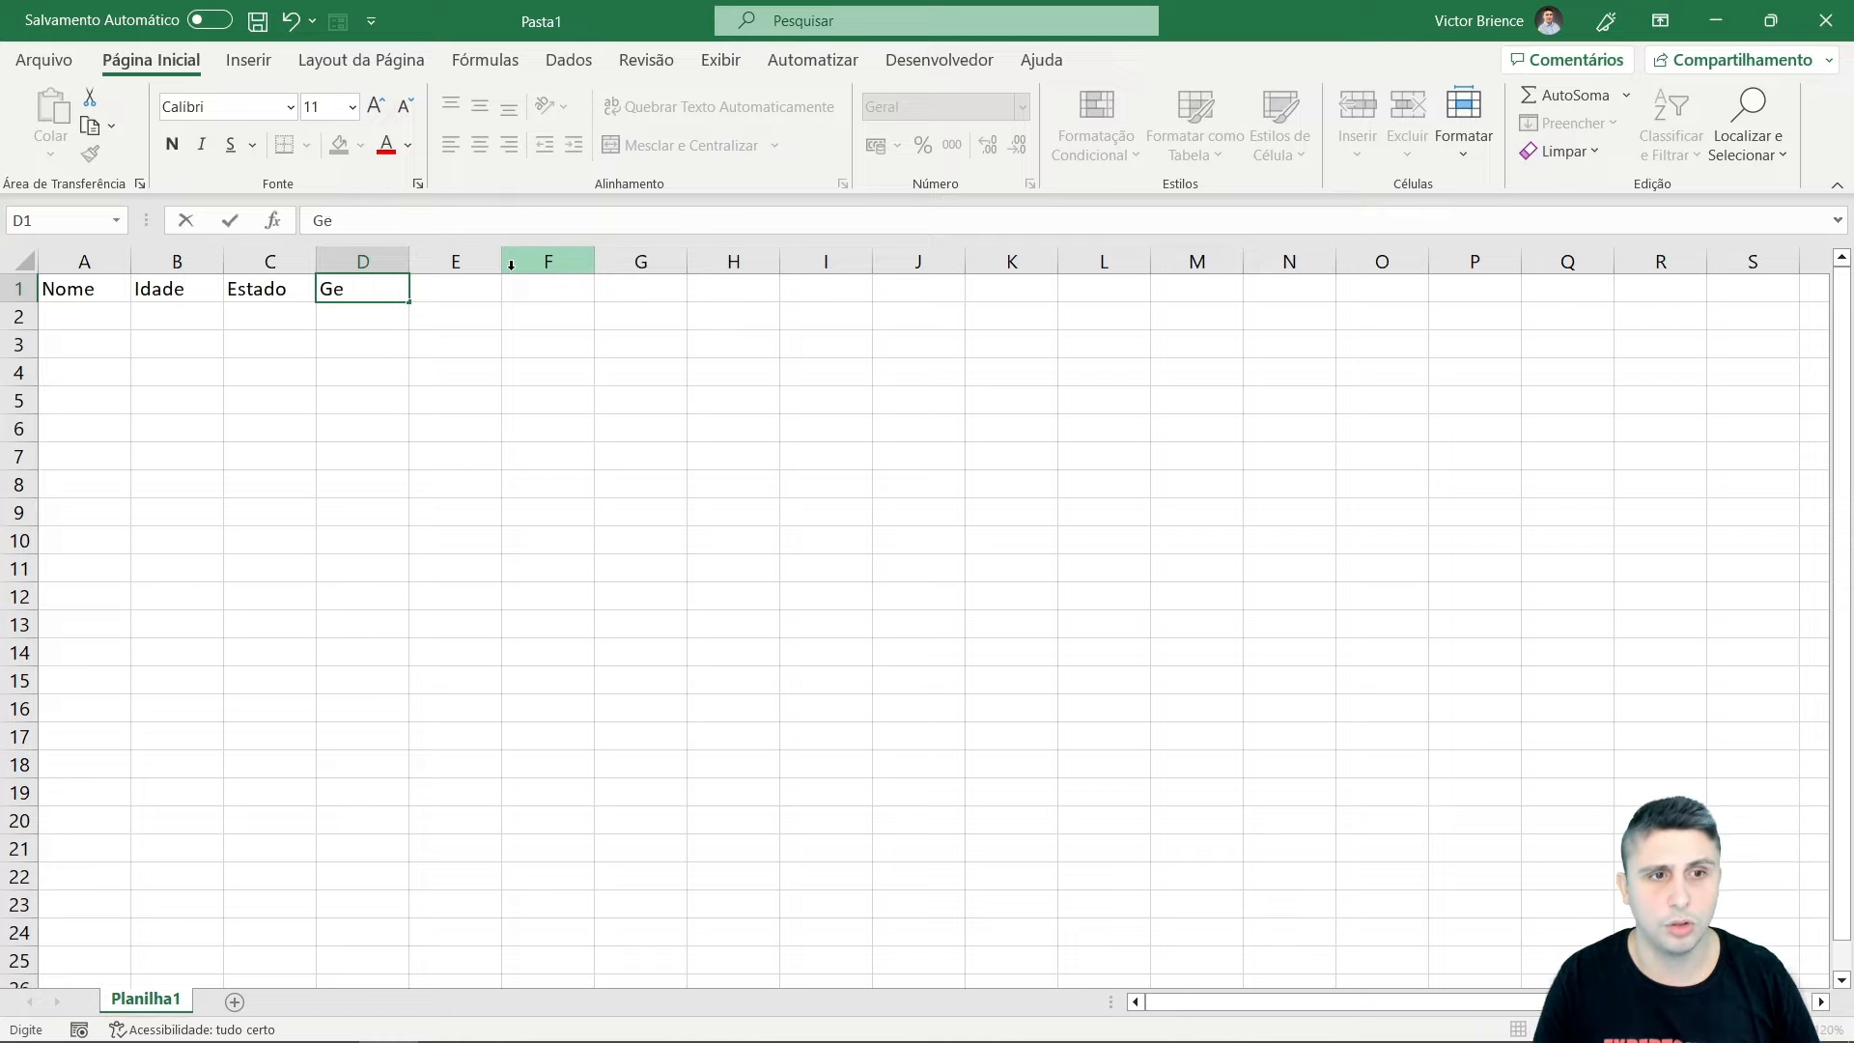
type("ênero")
key("Tab")
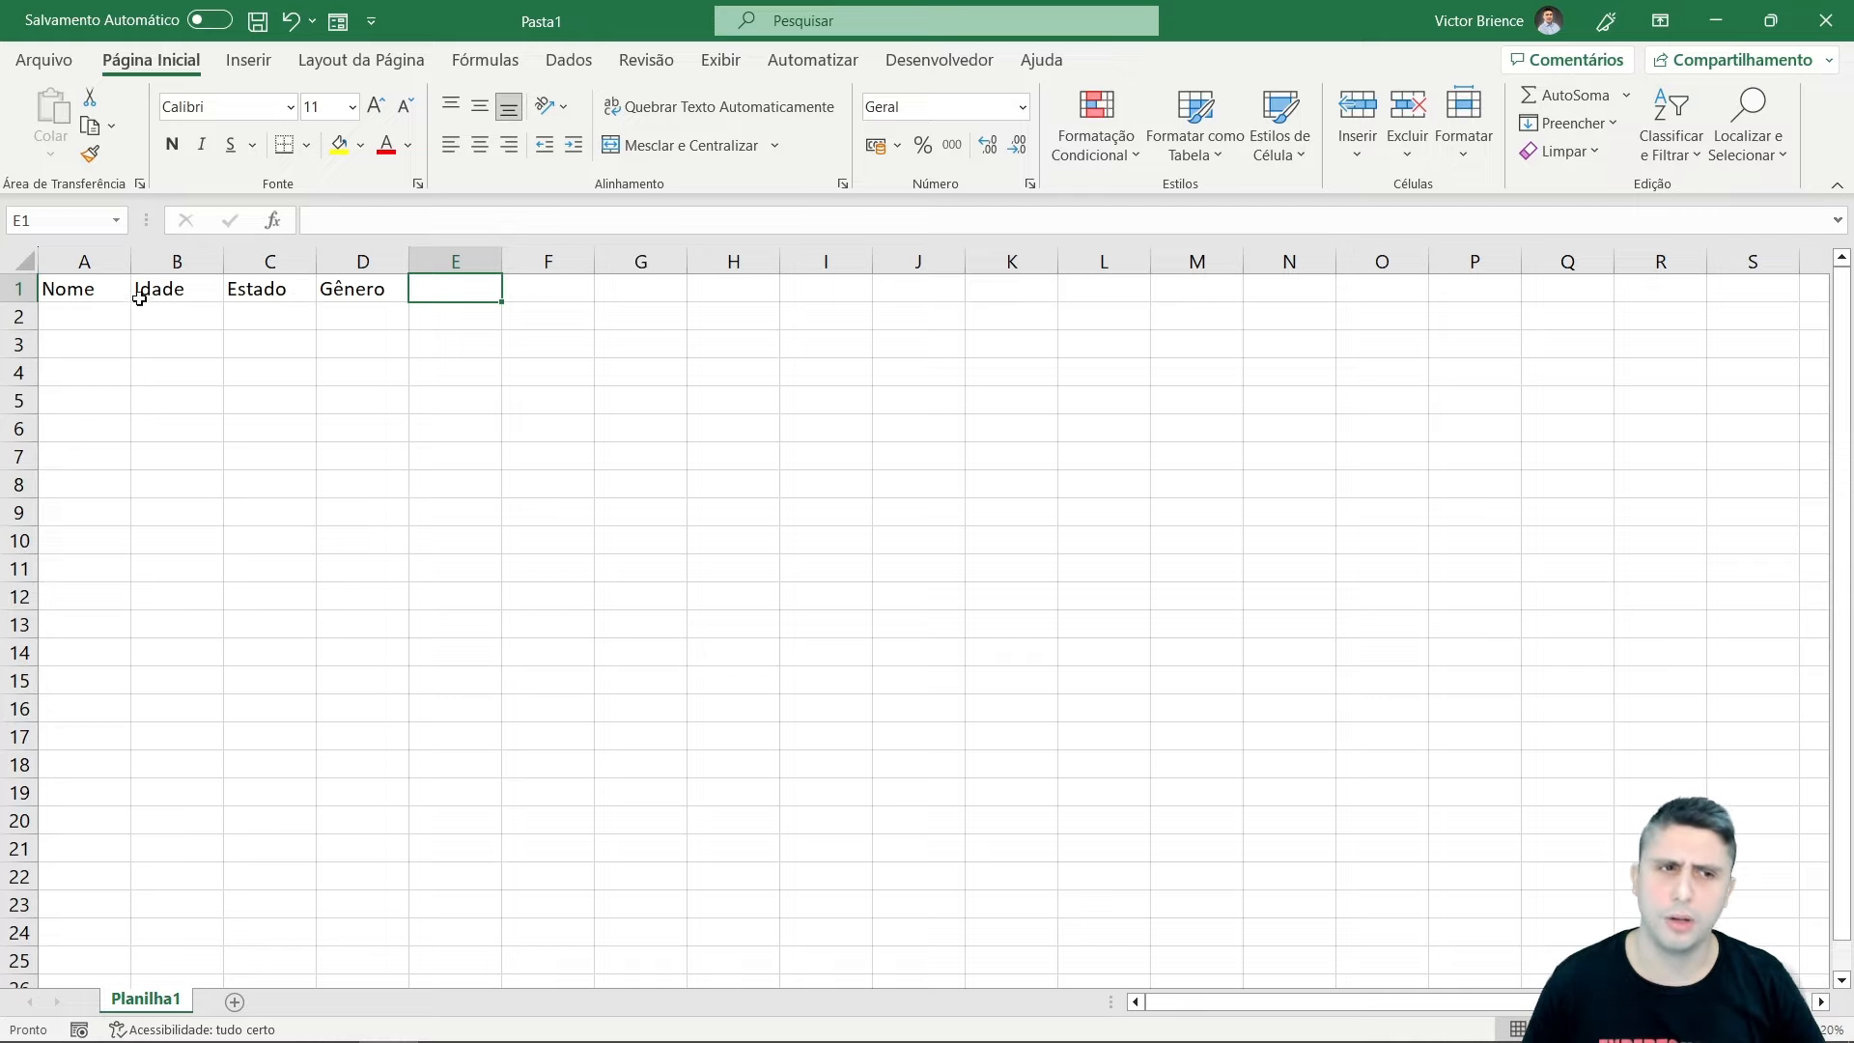
left_click_drag(110, 291, 374, 298)
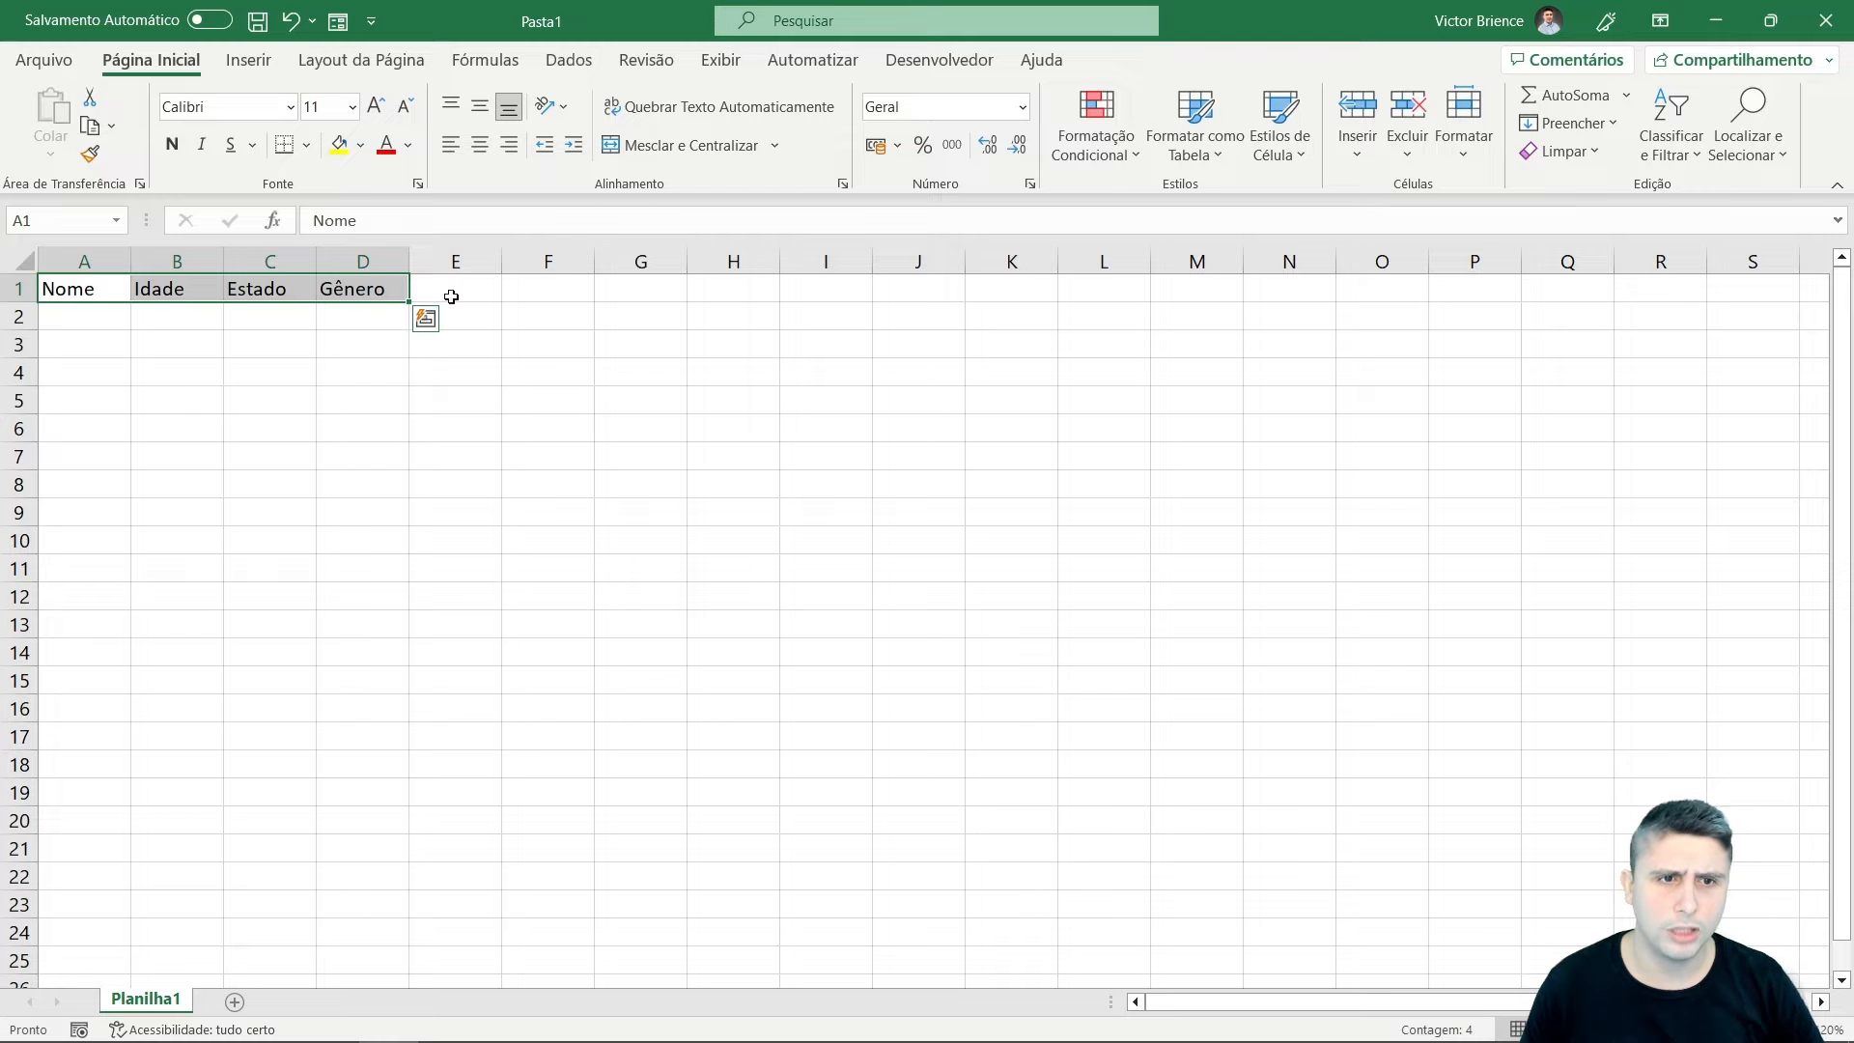
left_click(451, 296)
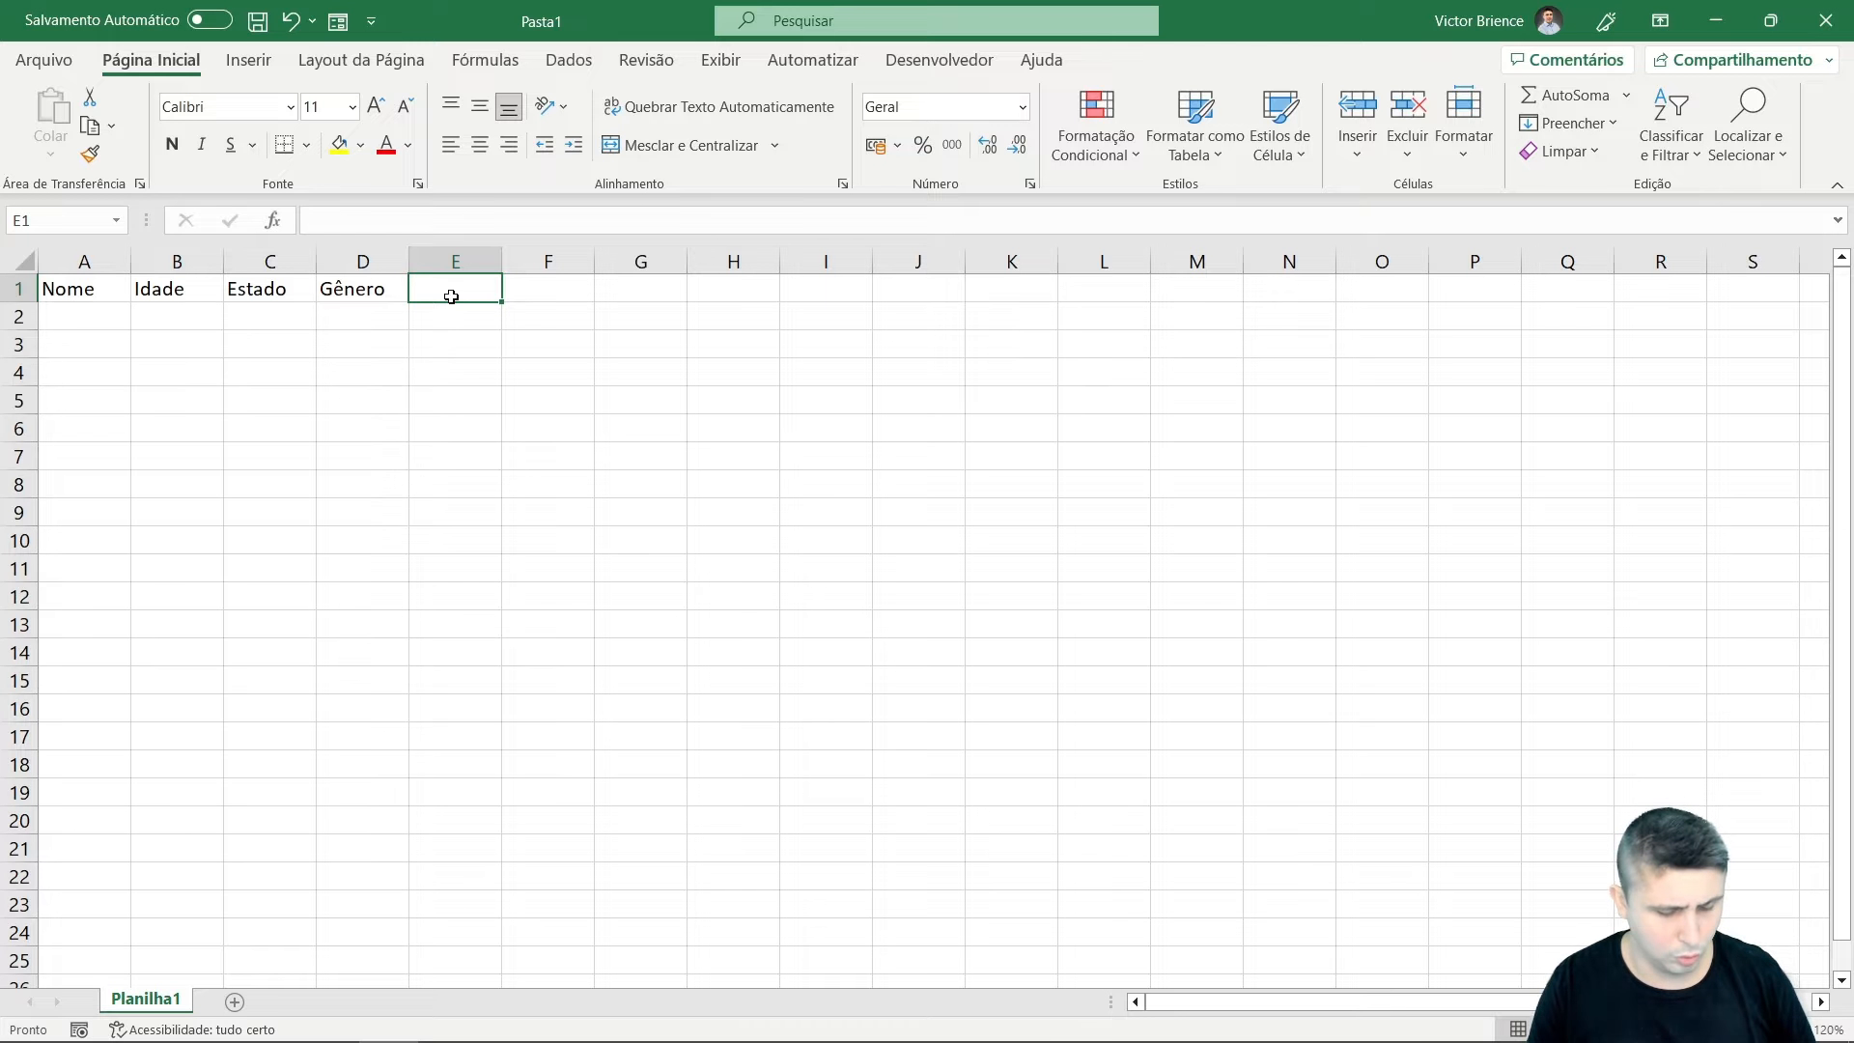
type("Valor")
key("Return")
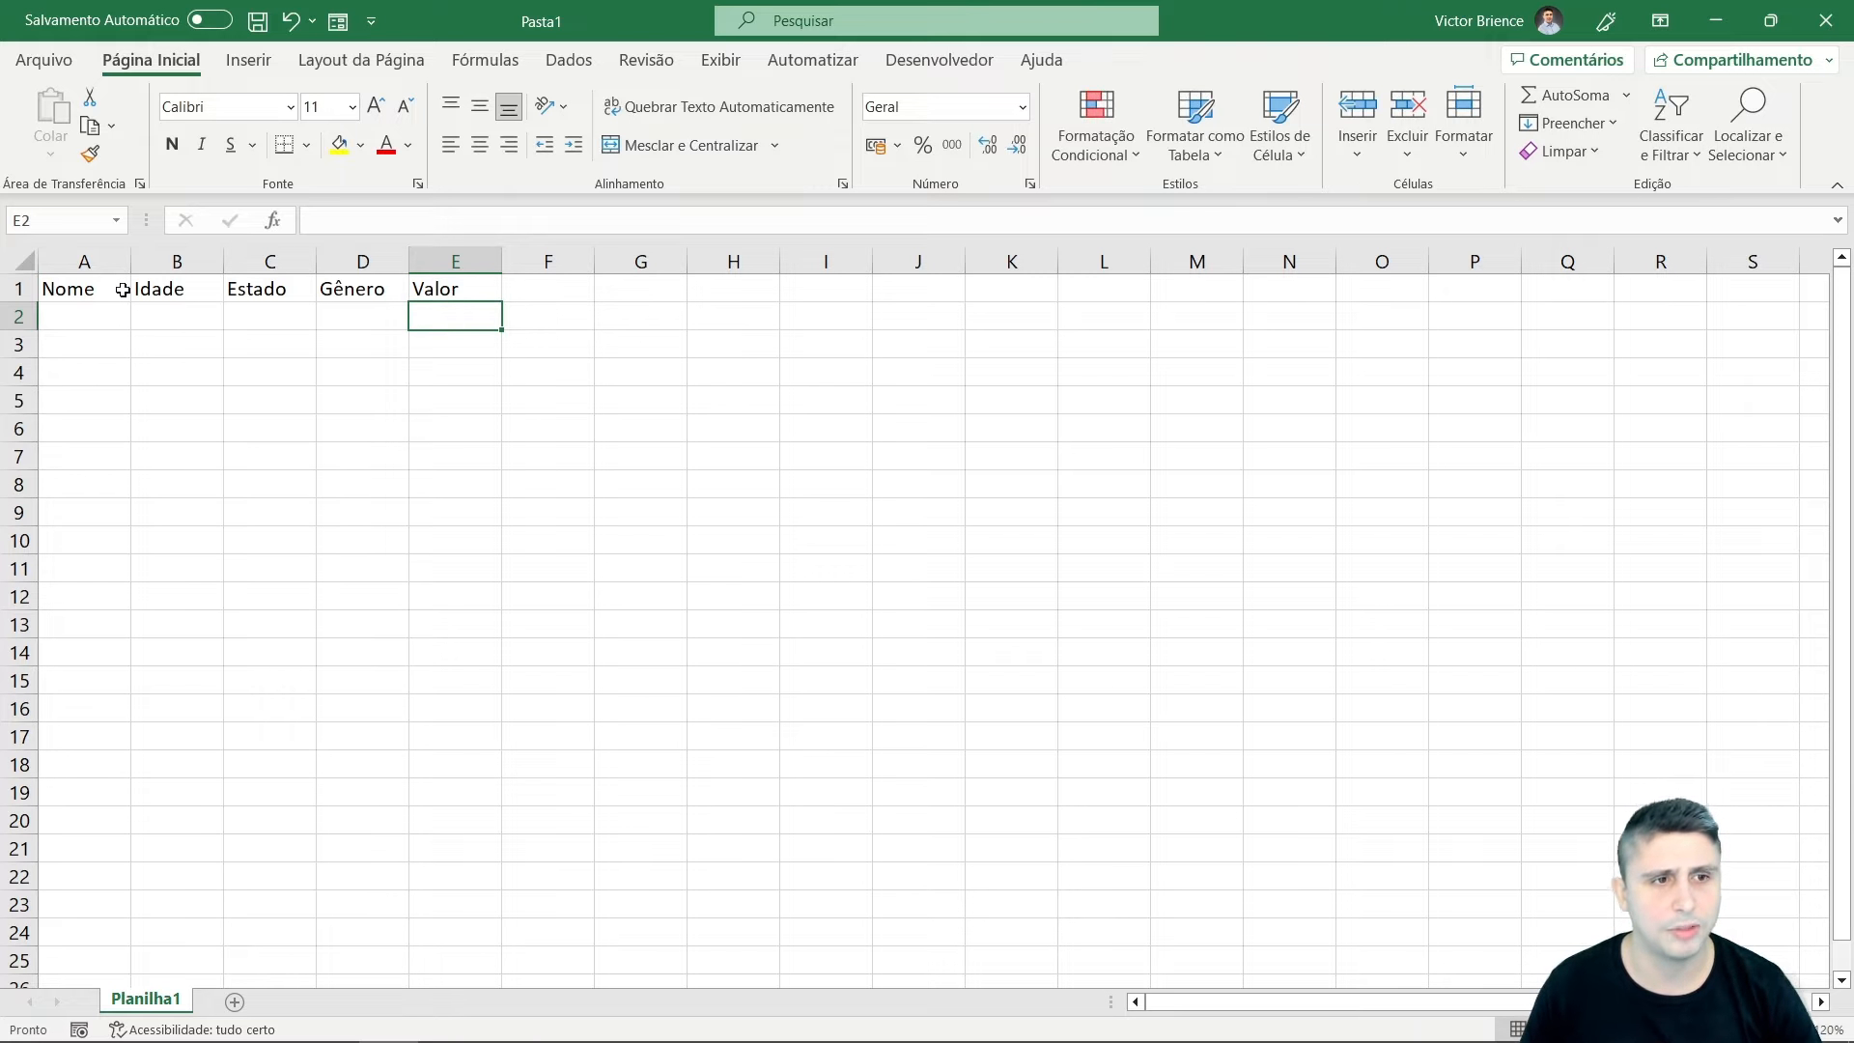
Highlight the header cells A1 to E1, and select the columns A to E one at a time.
left_click_drag(122, 290, 431, 299)
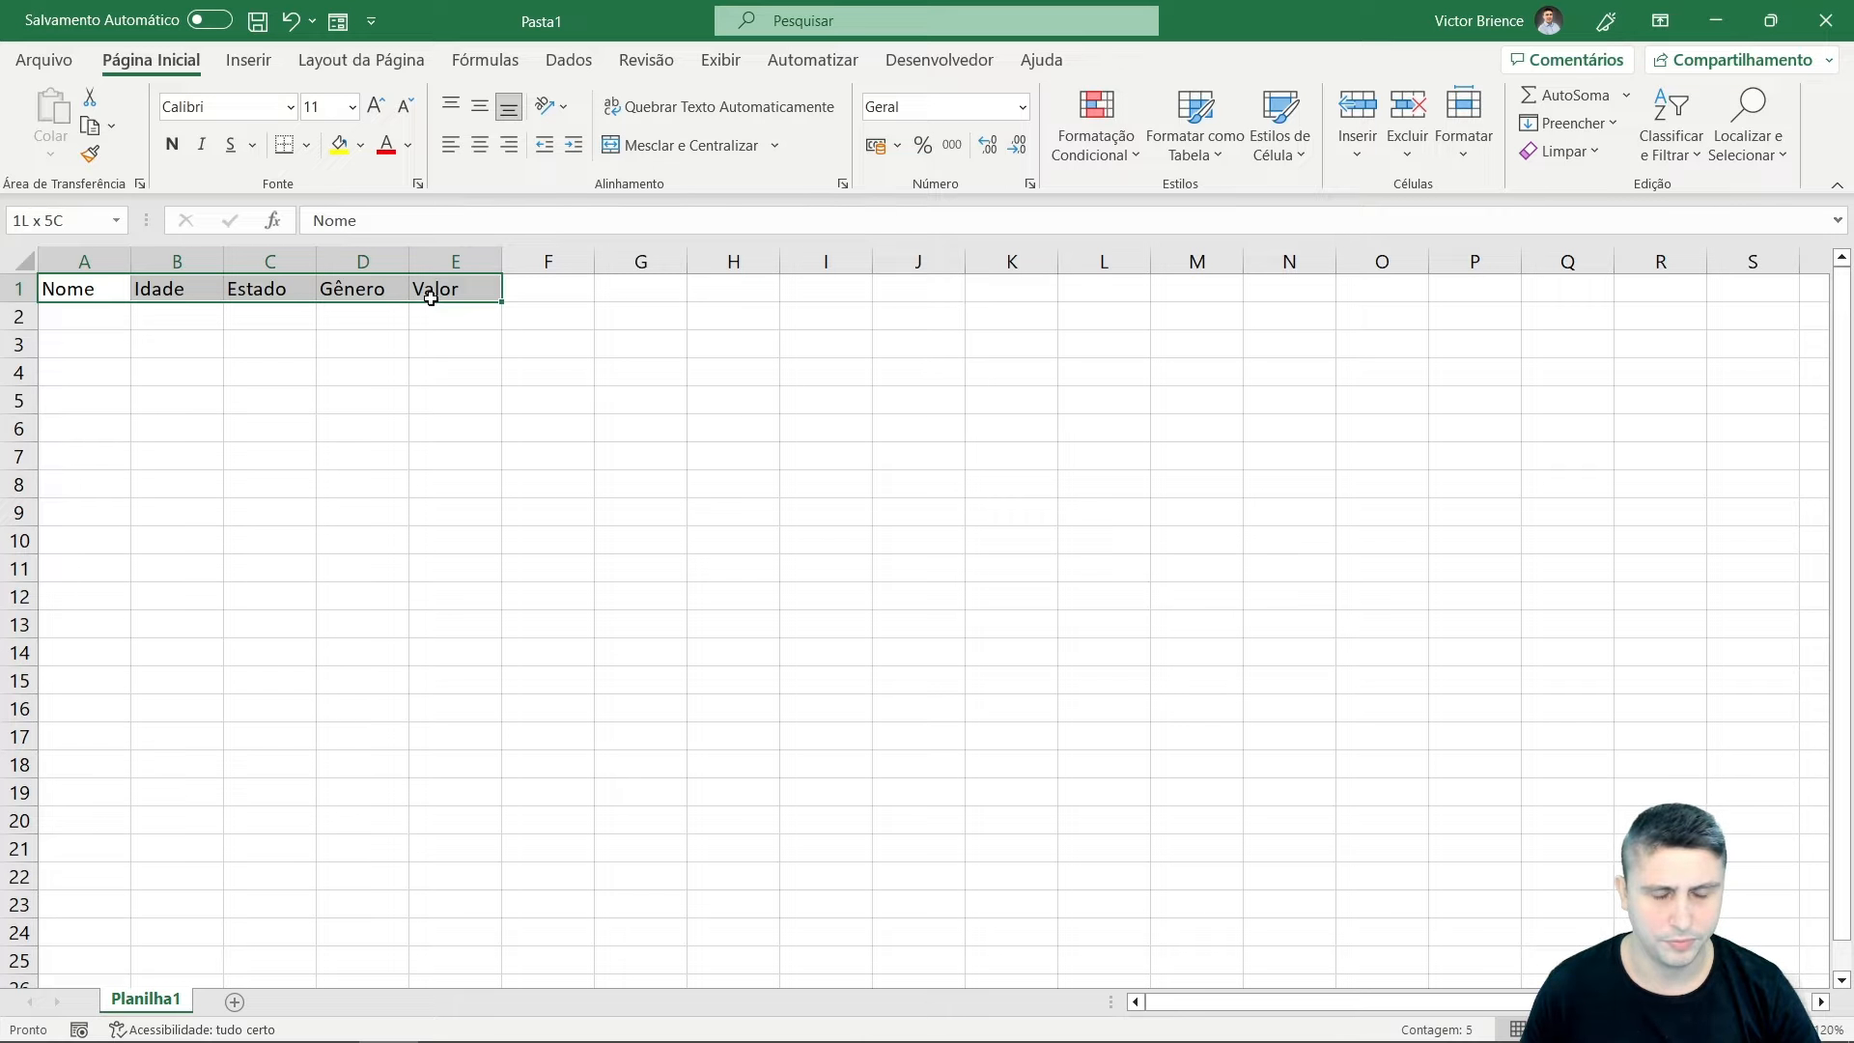
left_click(360, 344)
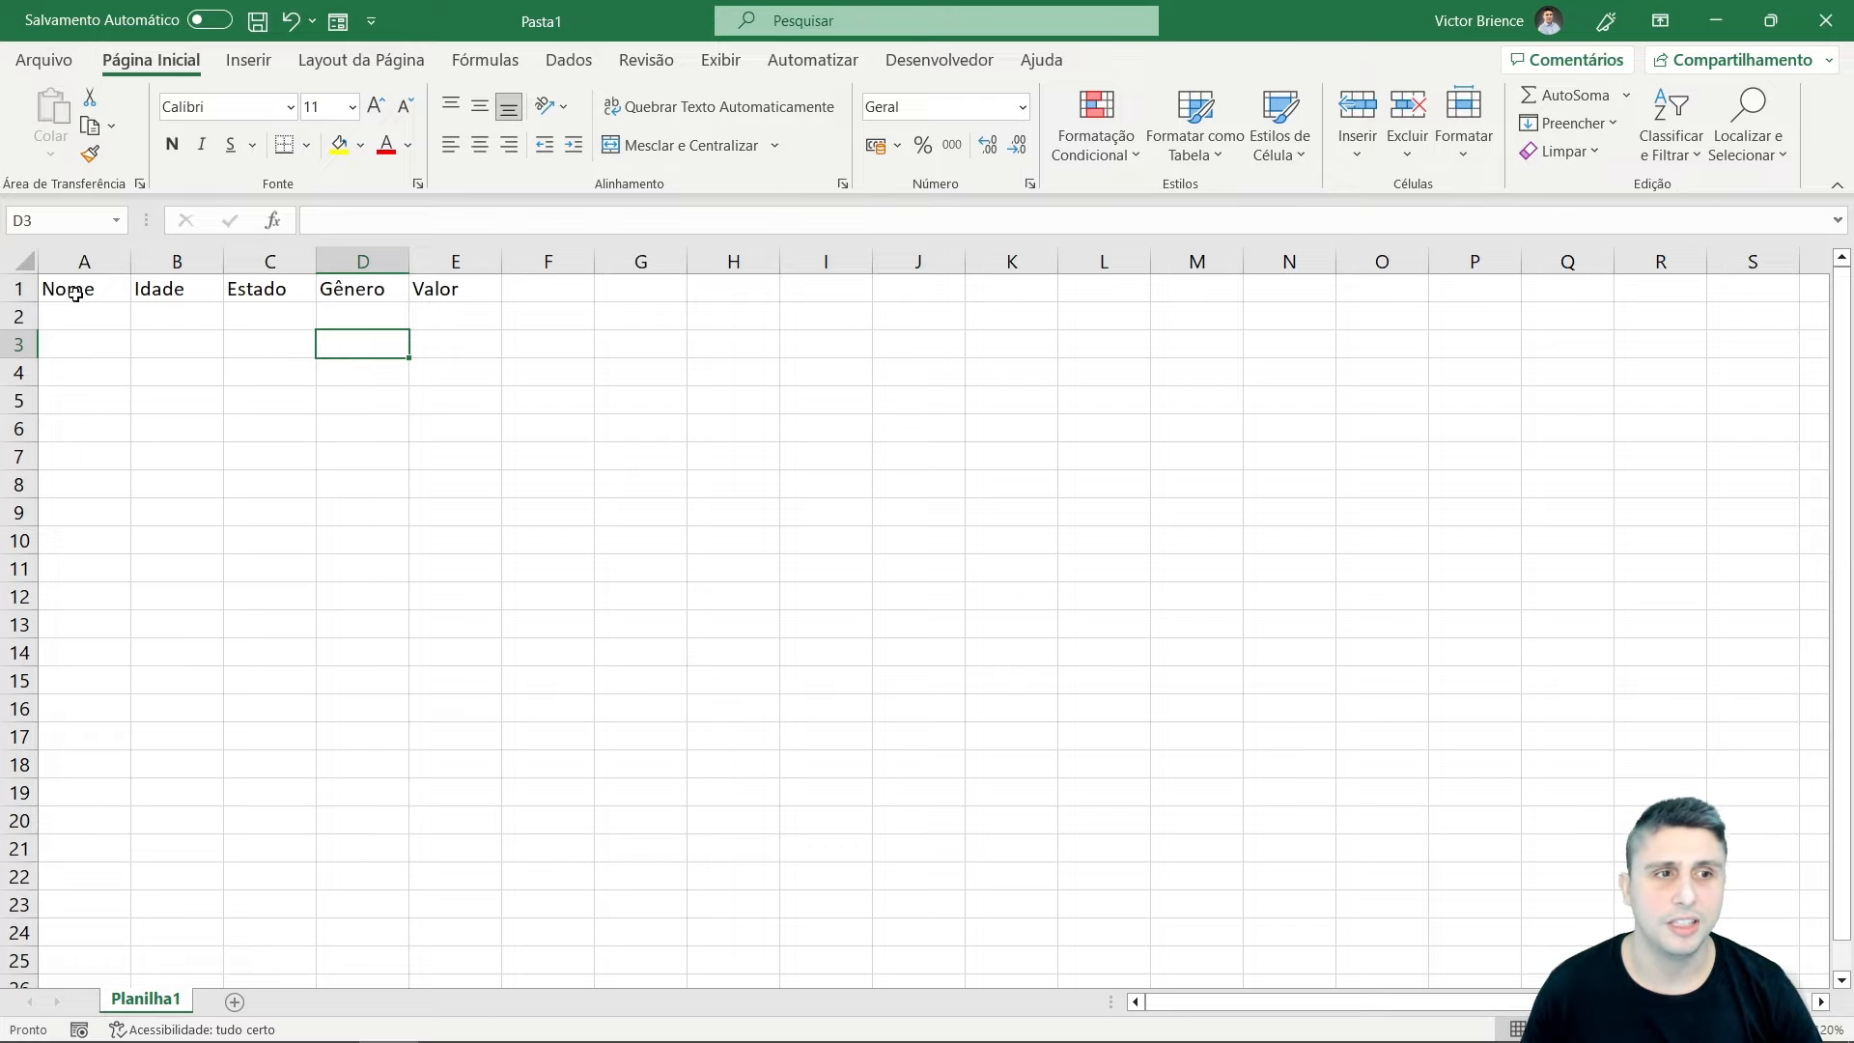
left_click(79, 261)
left_click(174, 261)
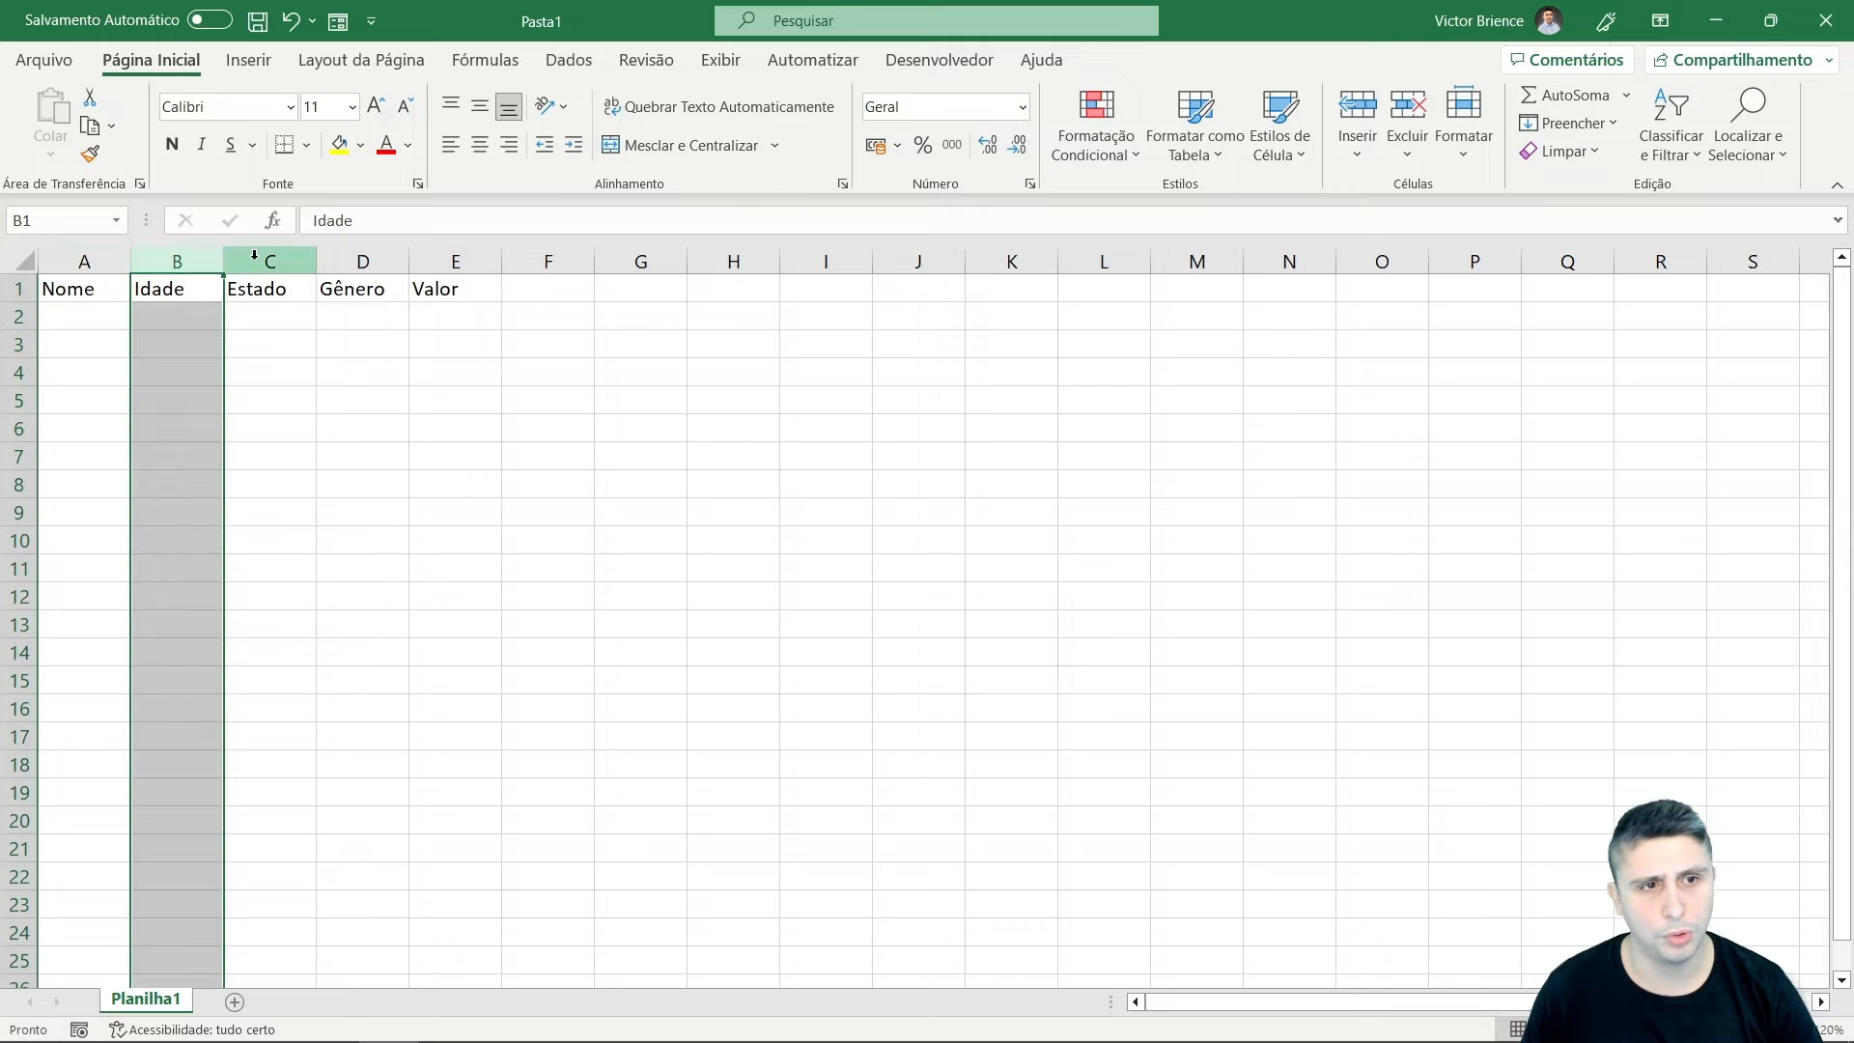
left_click(266, 261)
left_click(326, 261)
left_click(422, 261)
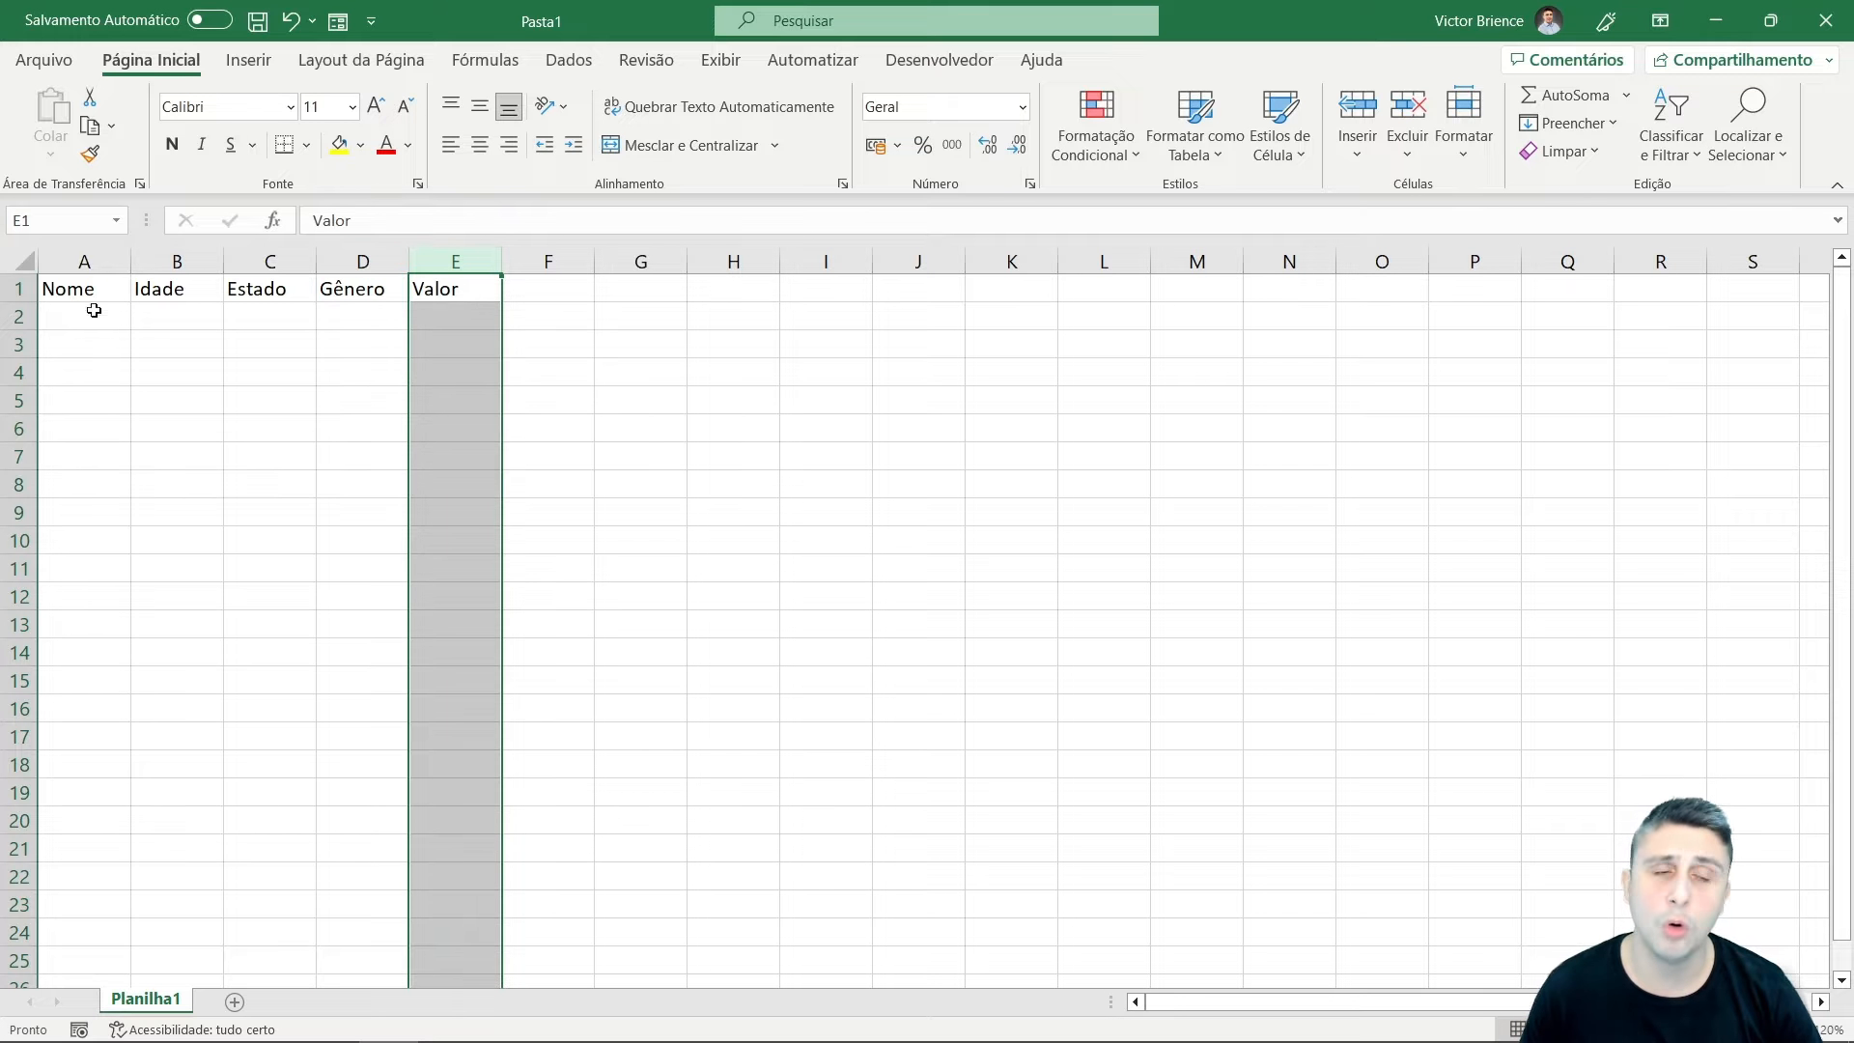
Format the Nome header in cell A1 as centred, bold text with font size 12.
left_click(74, 287)
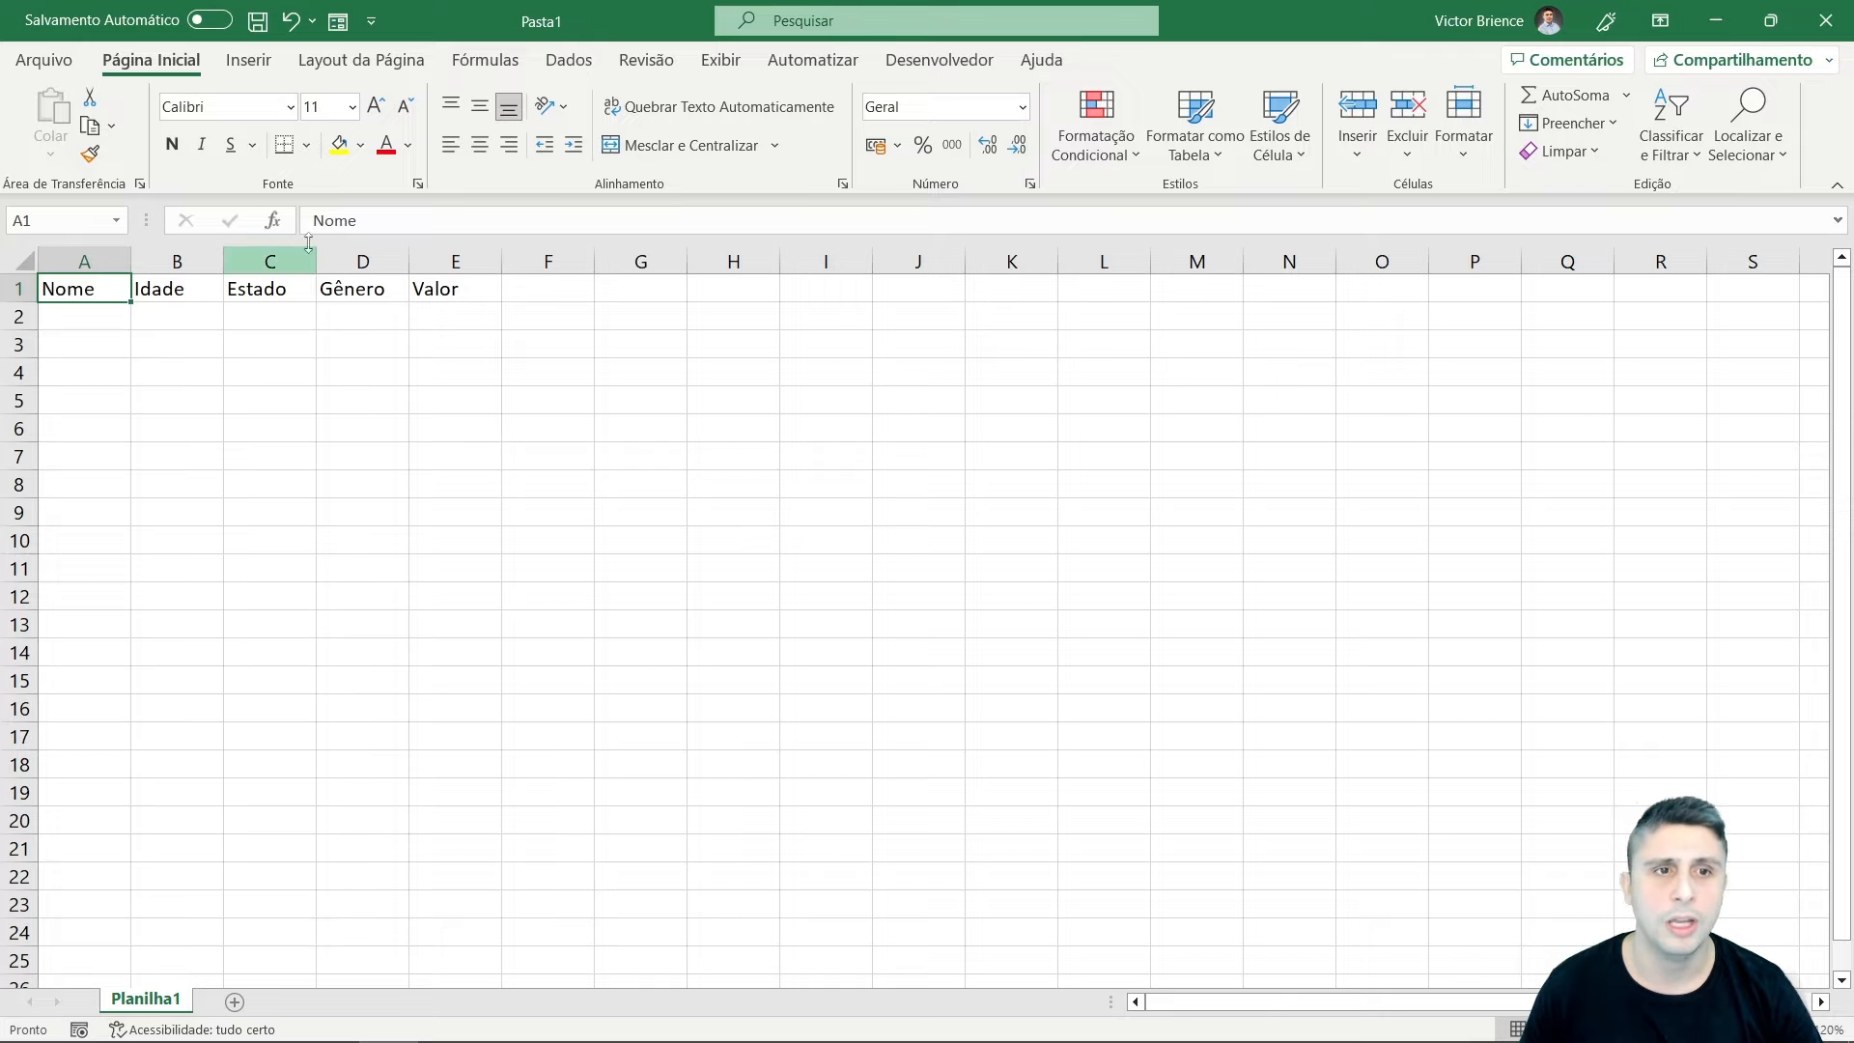
left_click(480, 145)
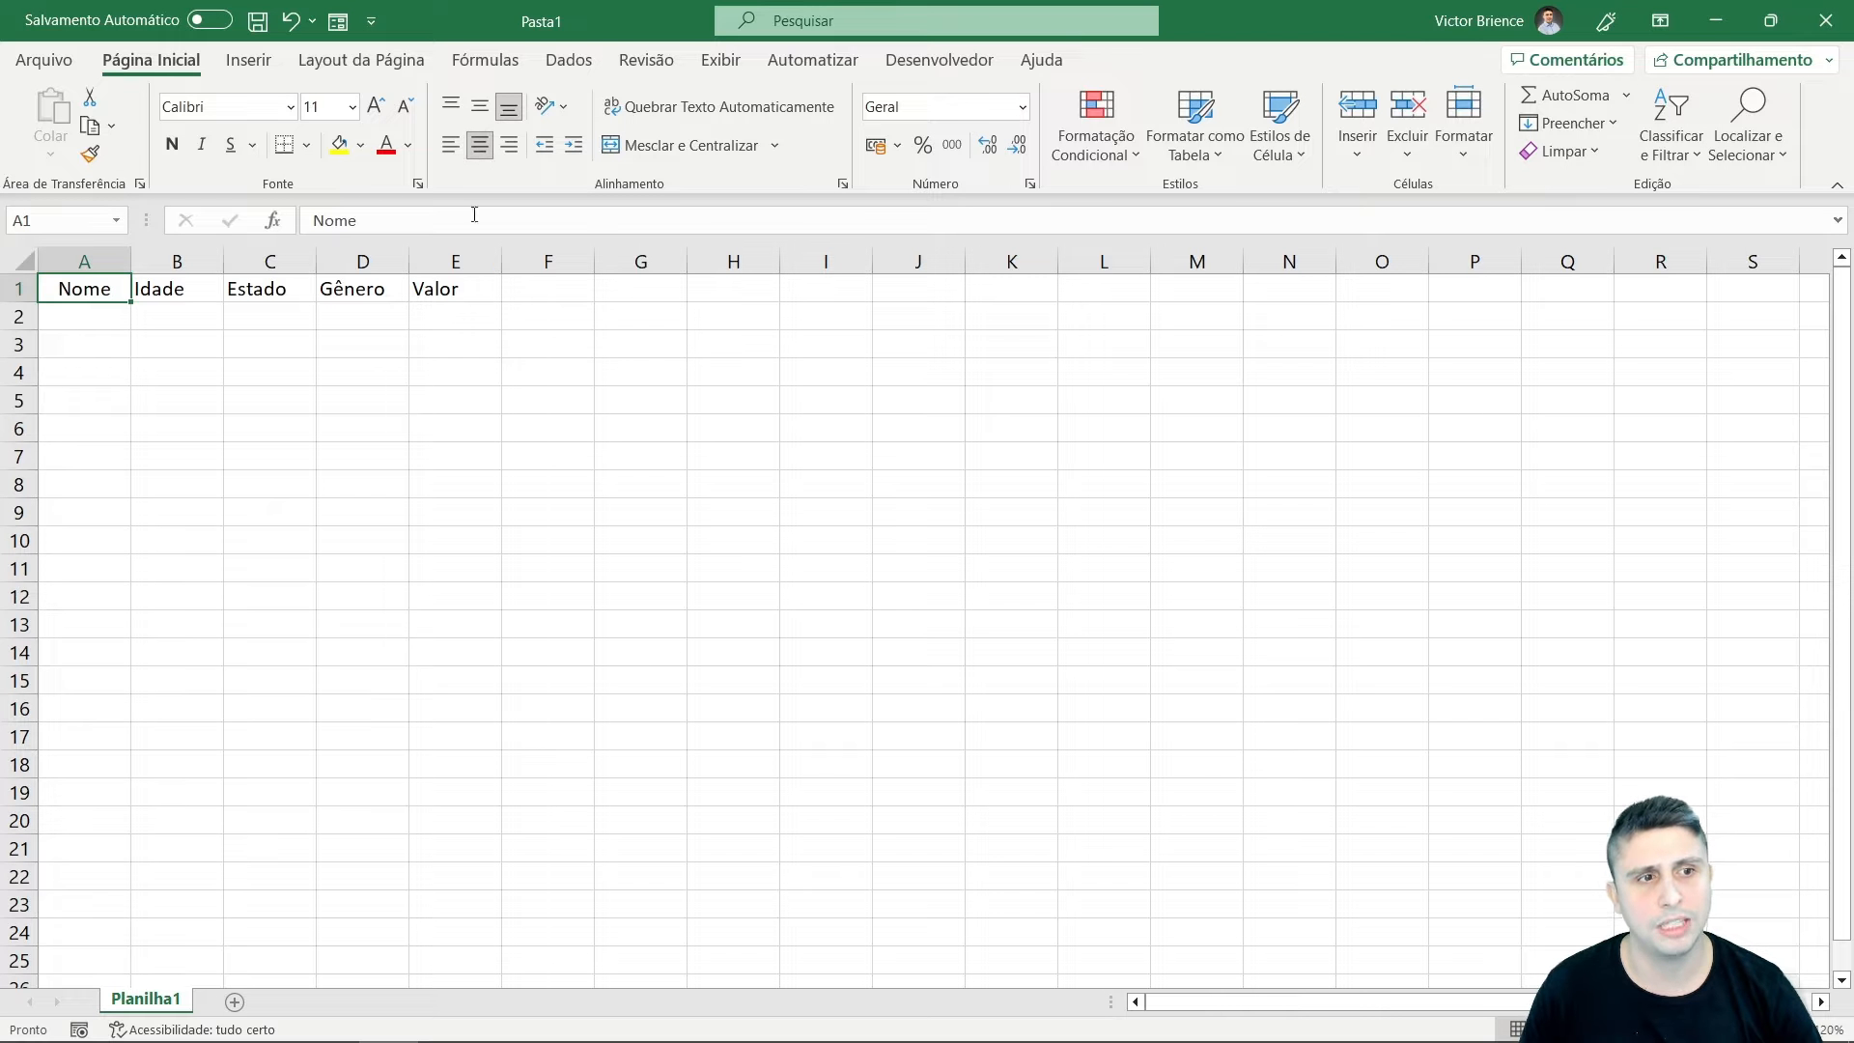
left_click(172, 144)
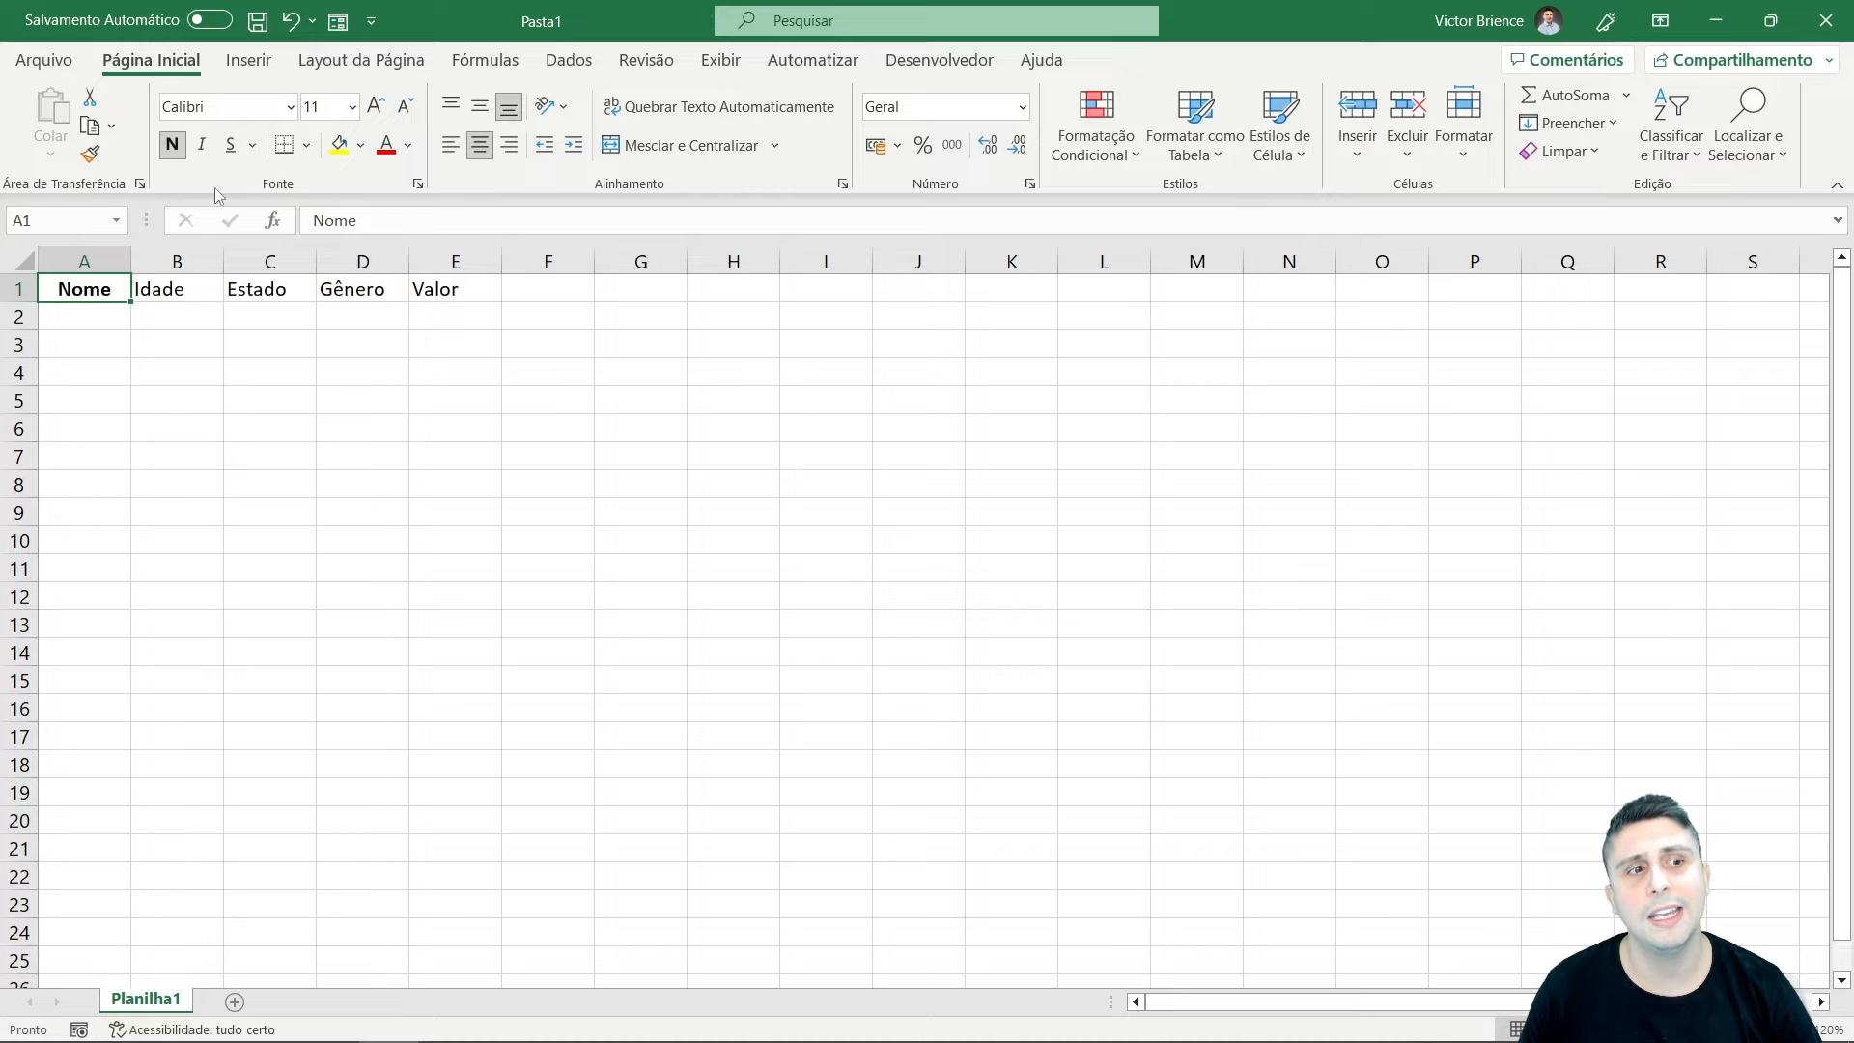
left_click(375, 106)
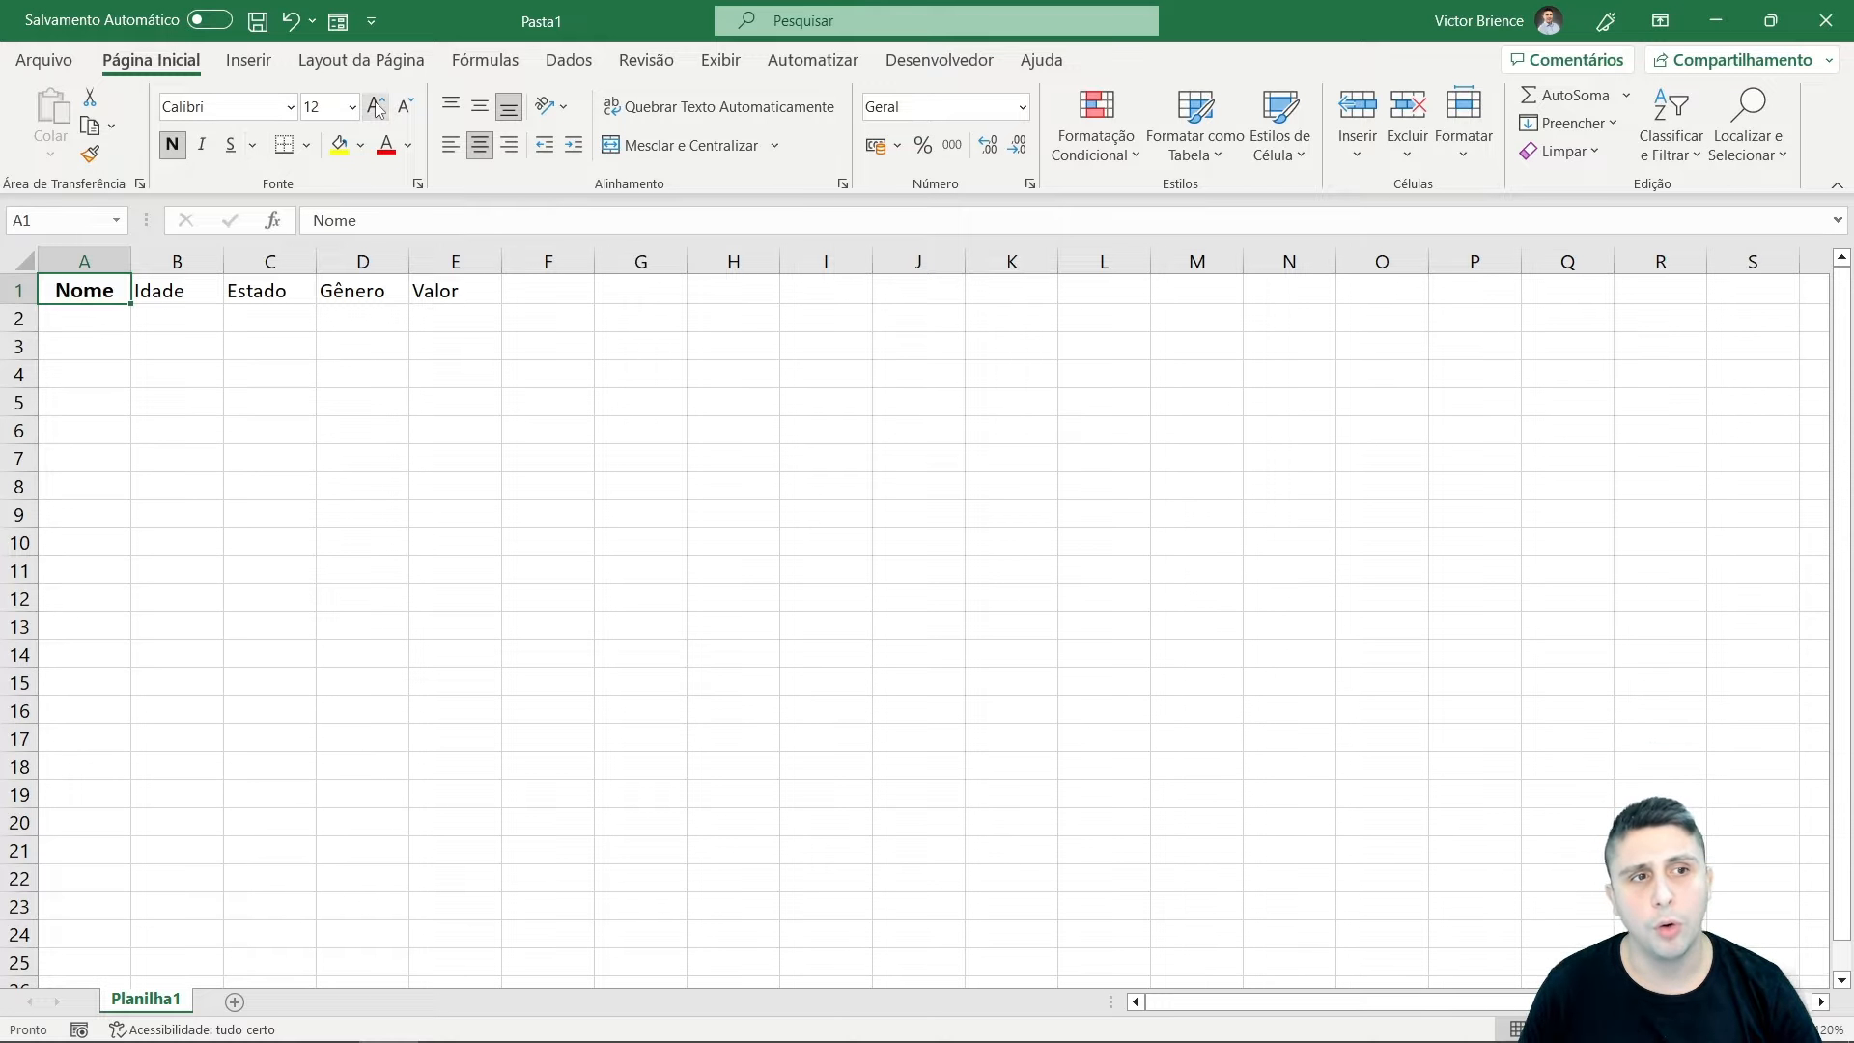
Set the font of the Nome header in cell A1 to Arial.
left_click(289, 106)
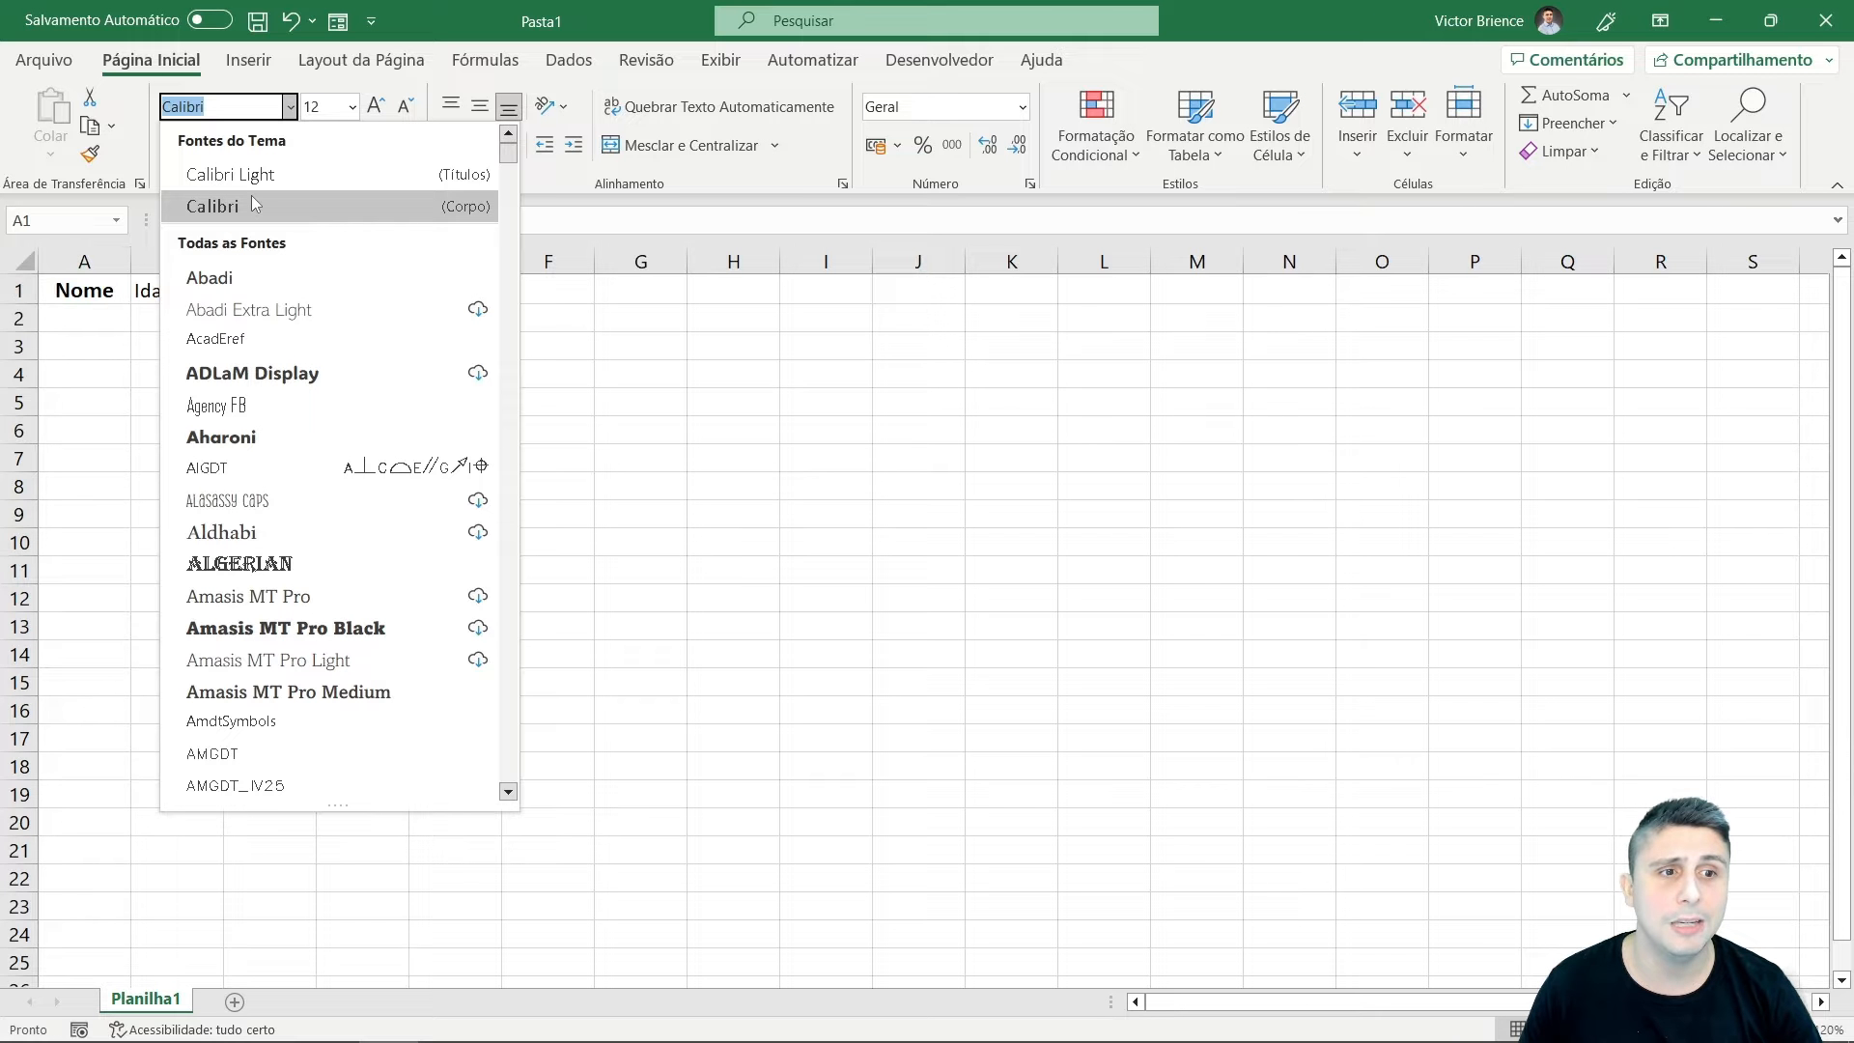
scroll(334, 359, "down", 3)
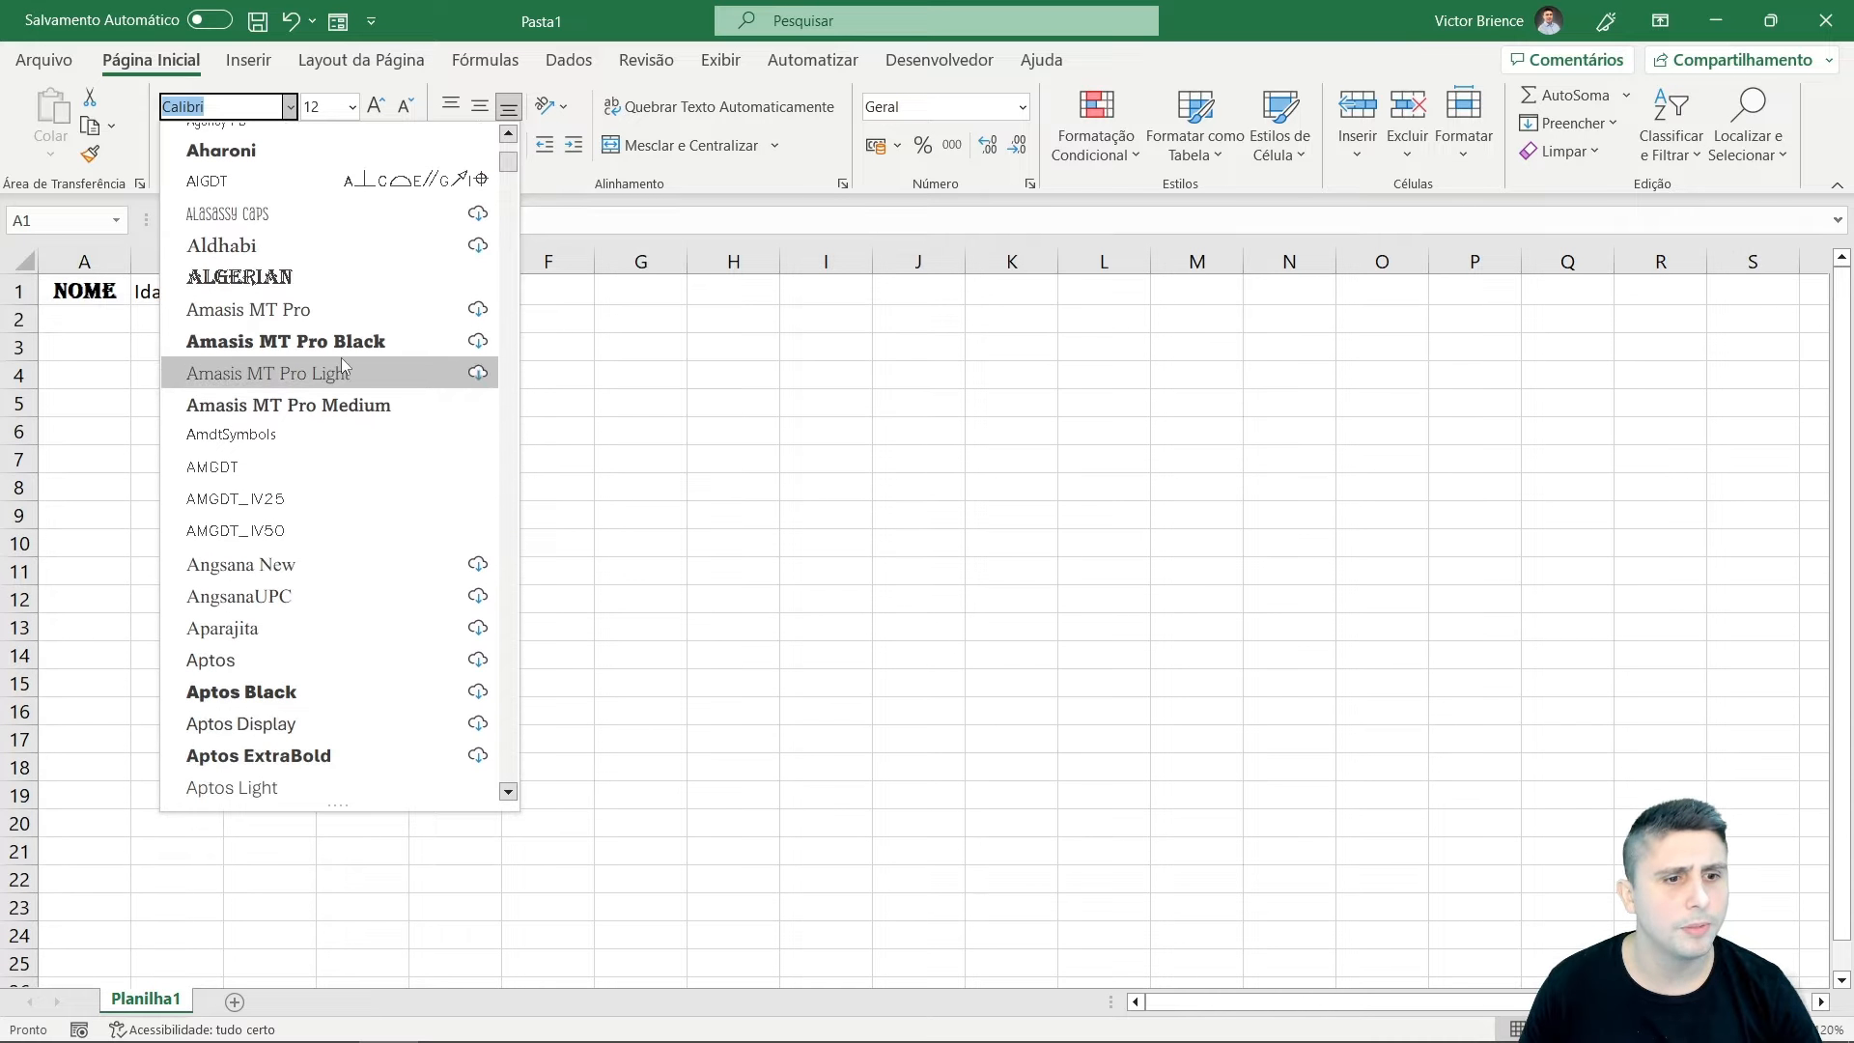
scroll(352, 398, "down", 3)
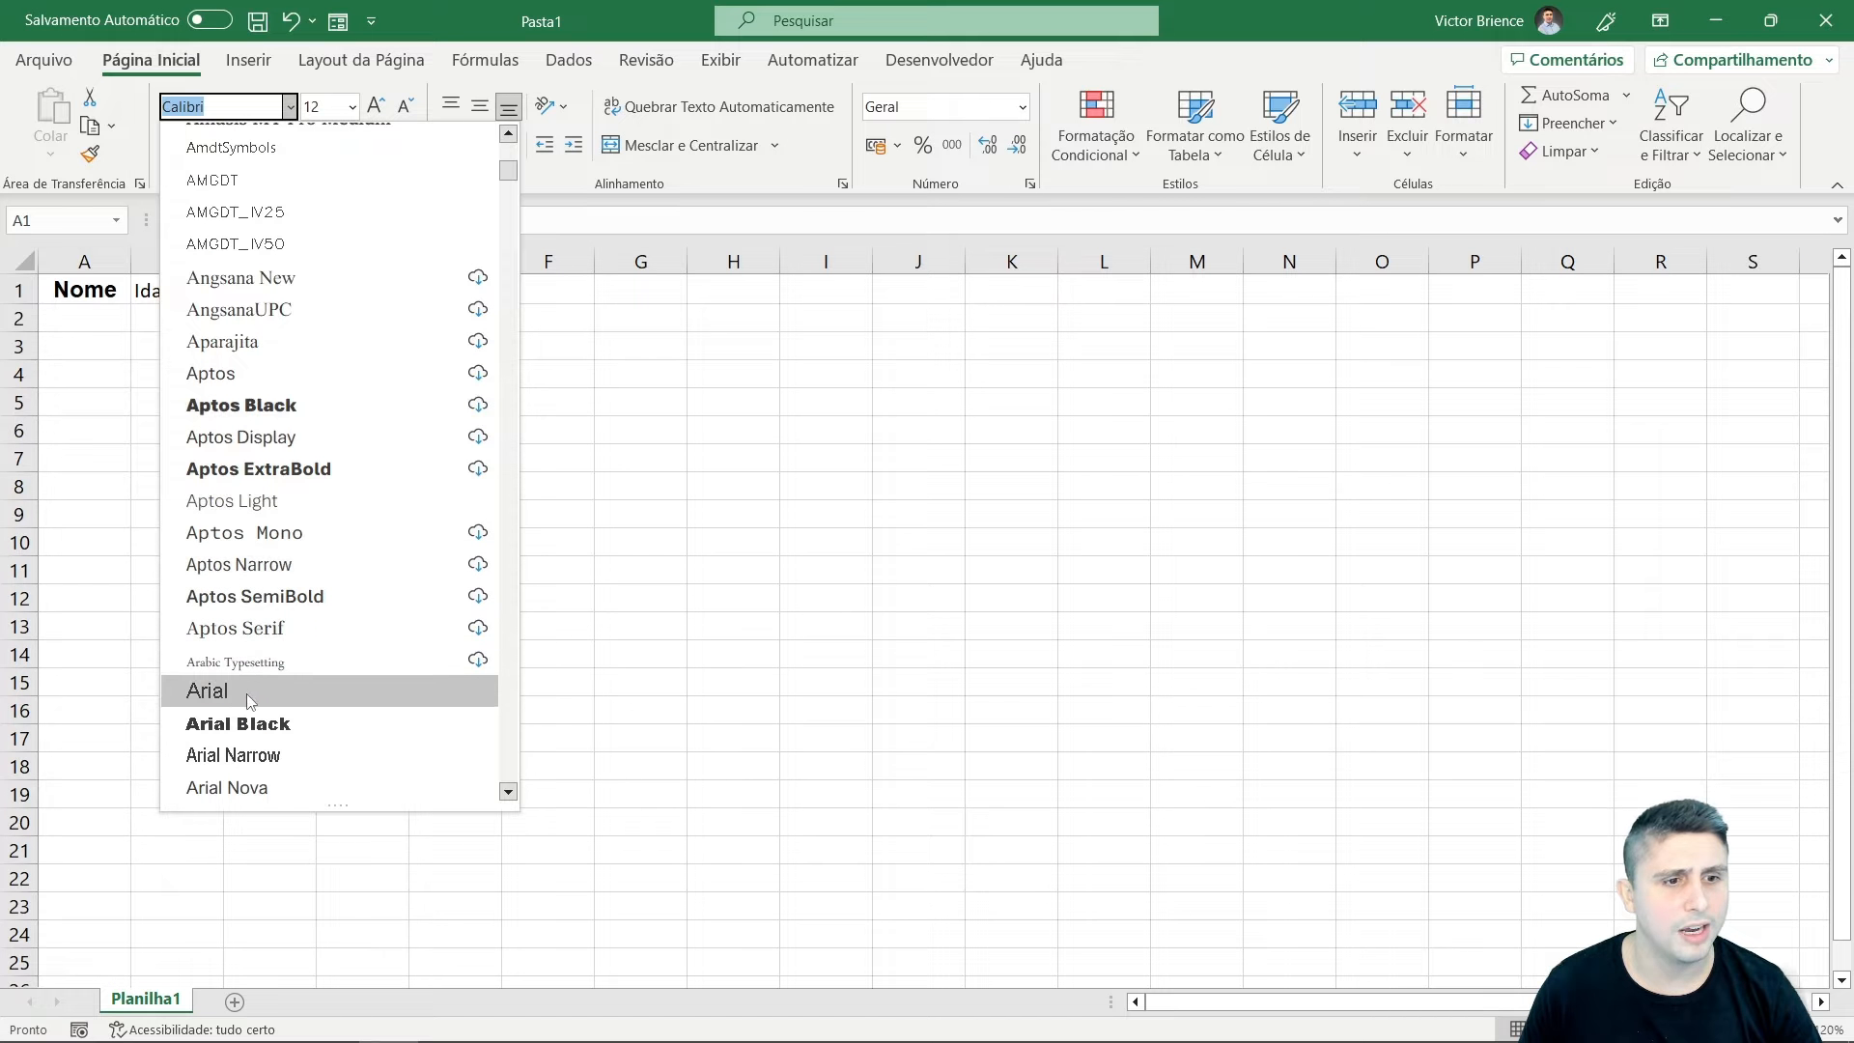
left_click(319, 683)
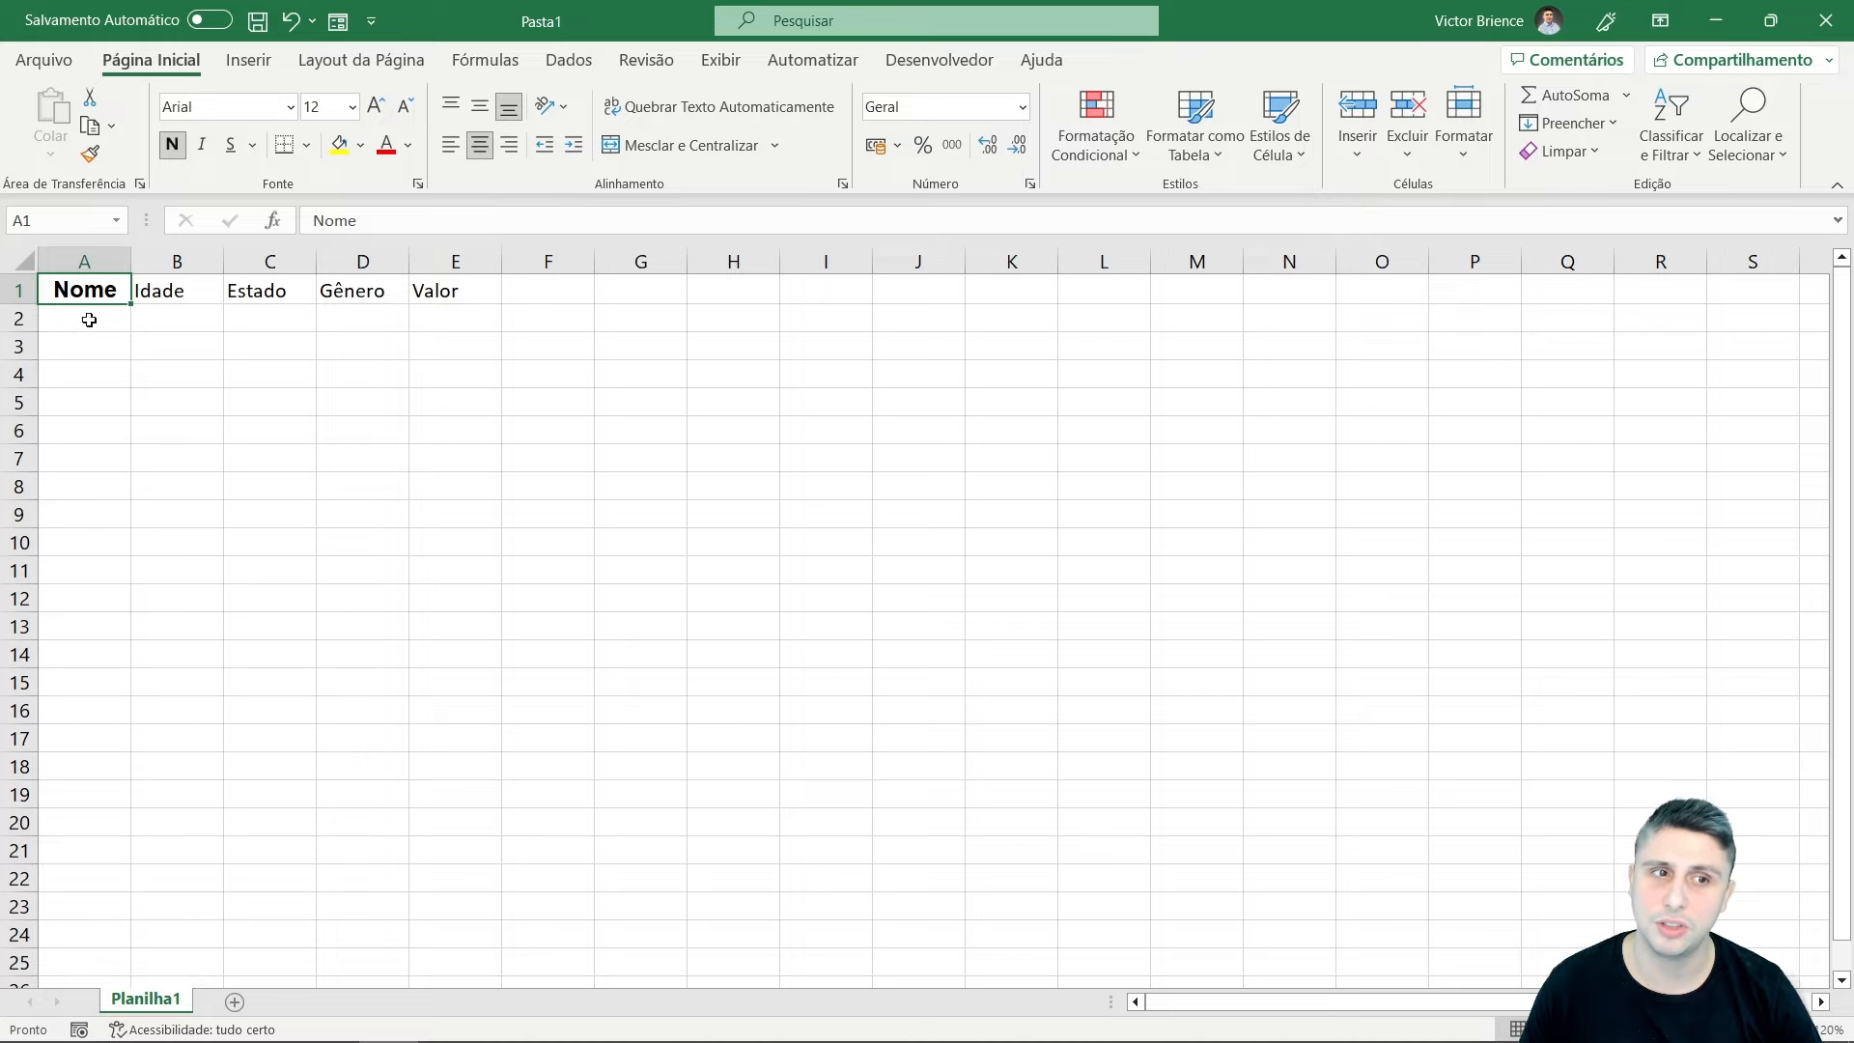
Try yellow as the text colour of the Nome header, and restore the automatic colour.
left_click(409, 144)
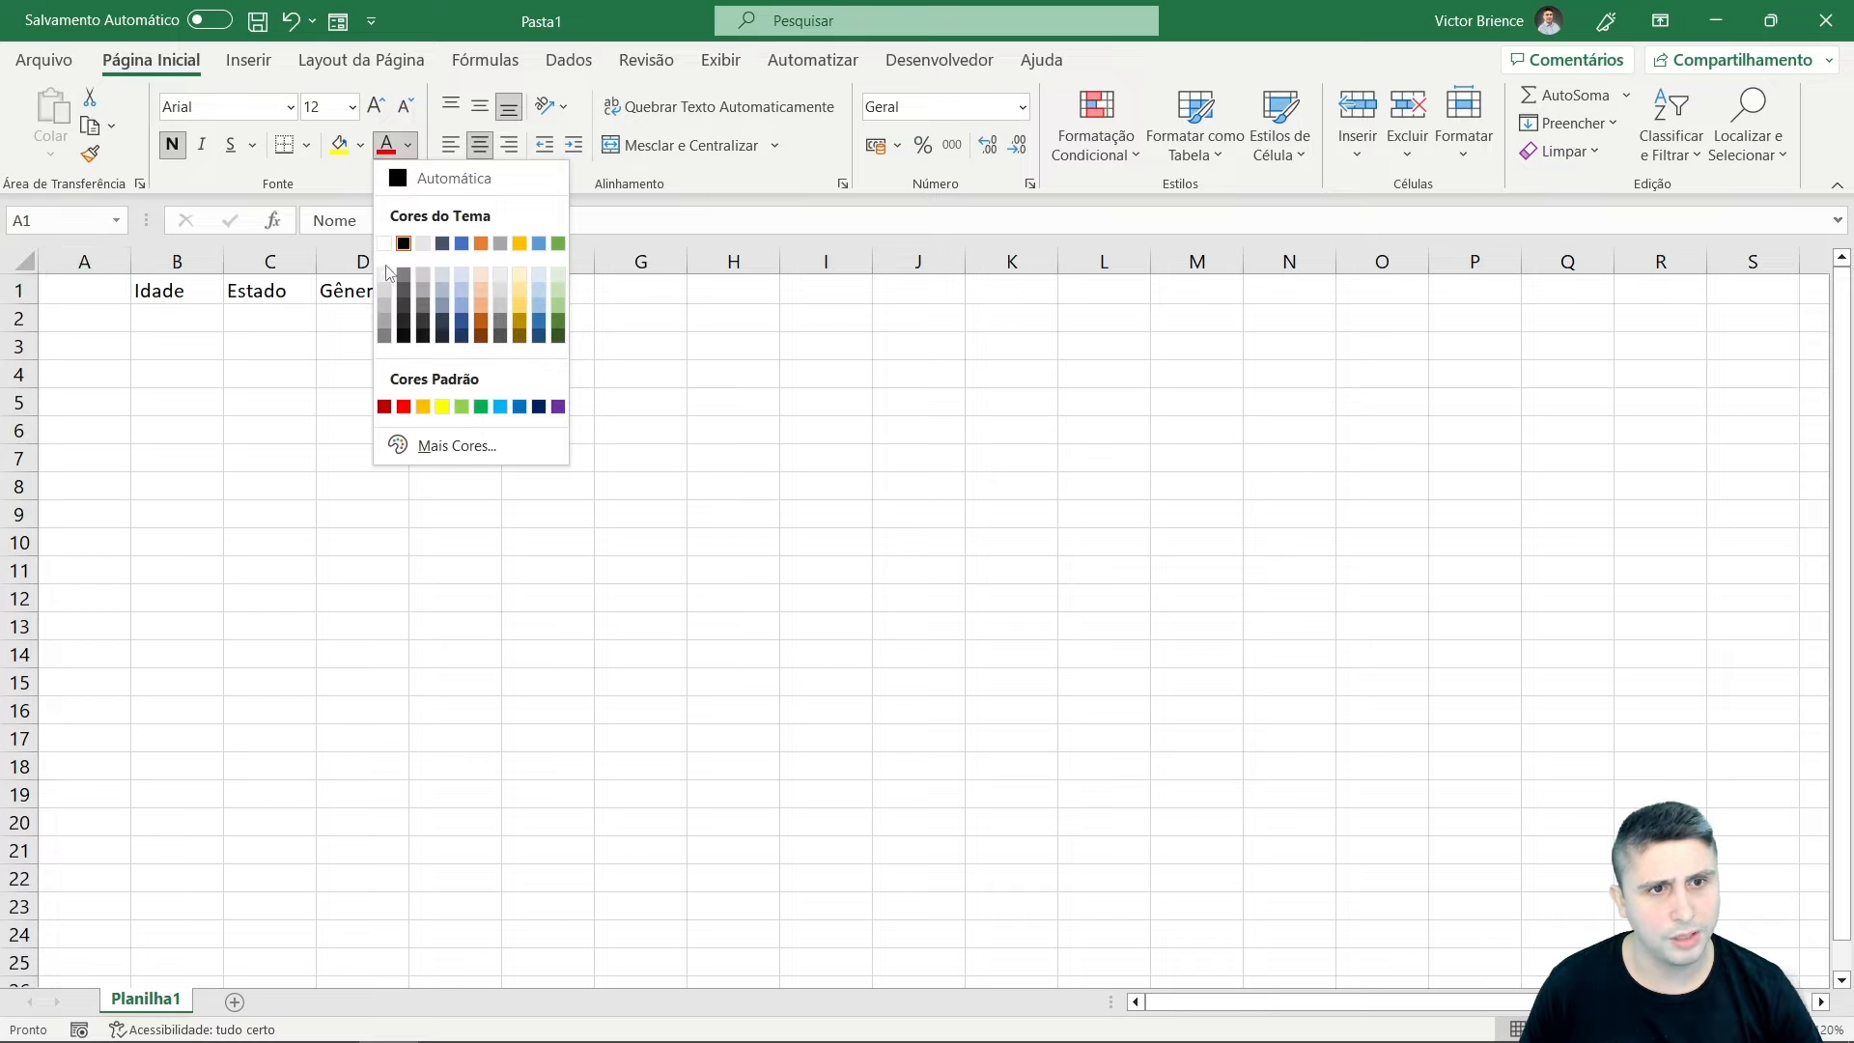
left_click(442, 407)
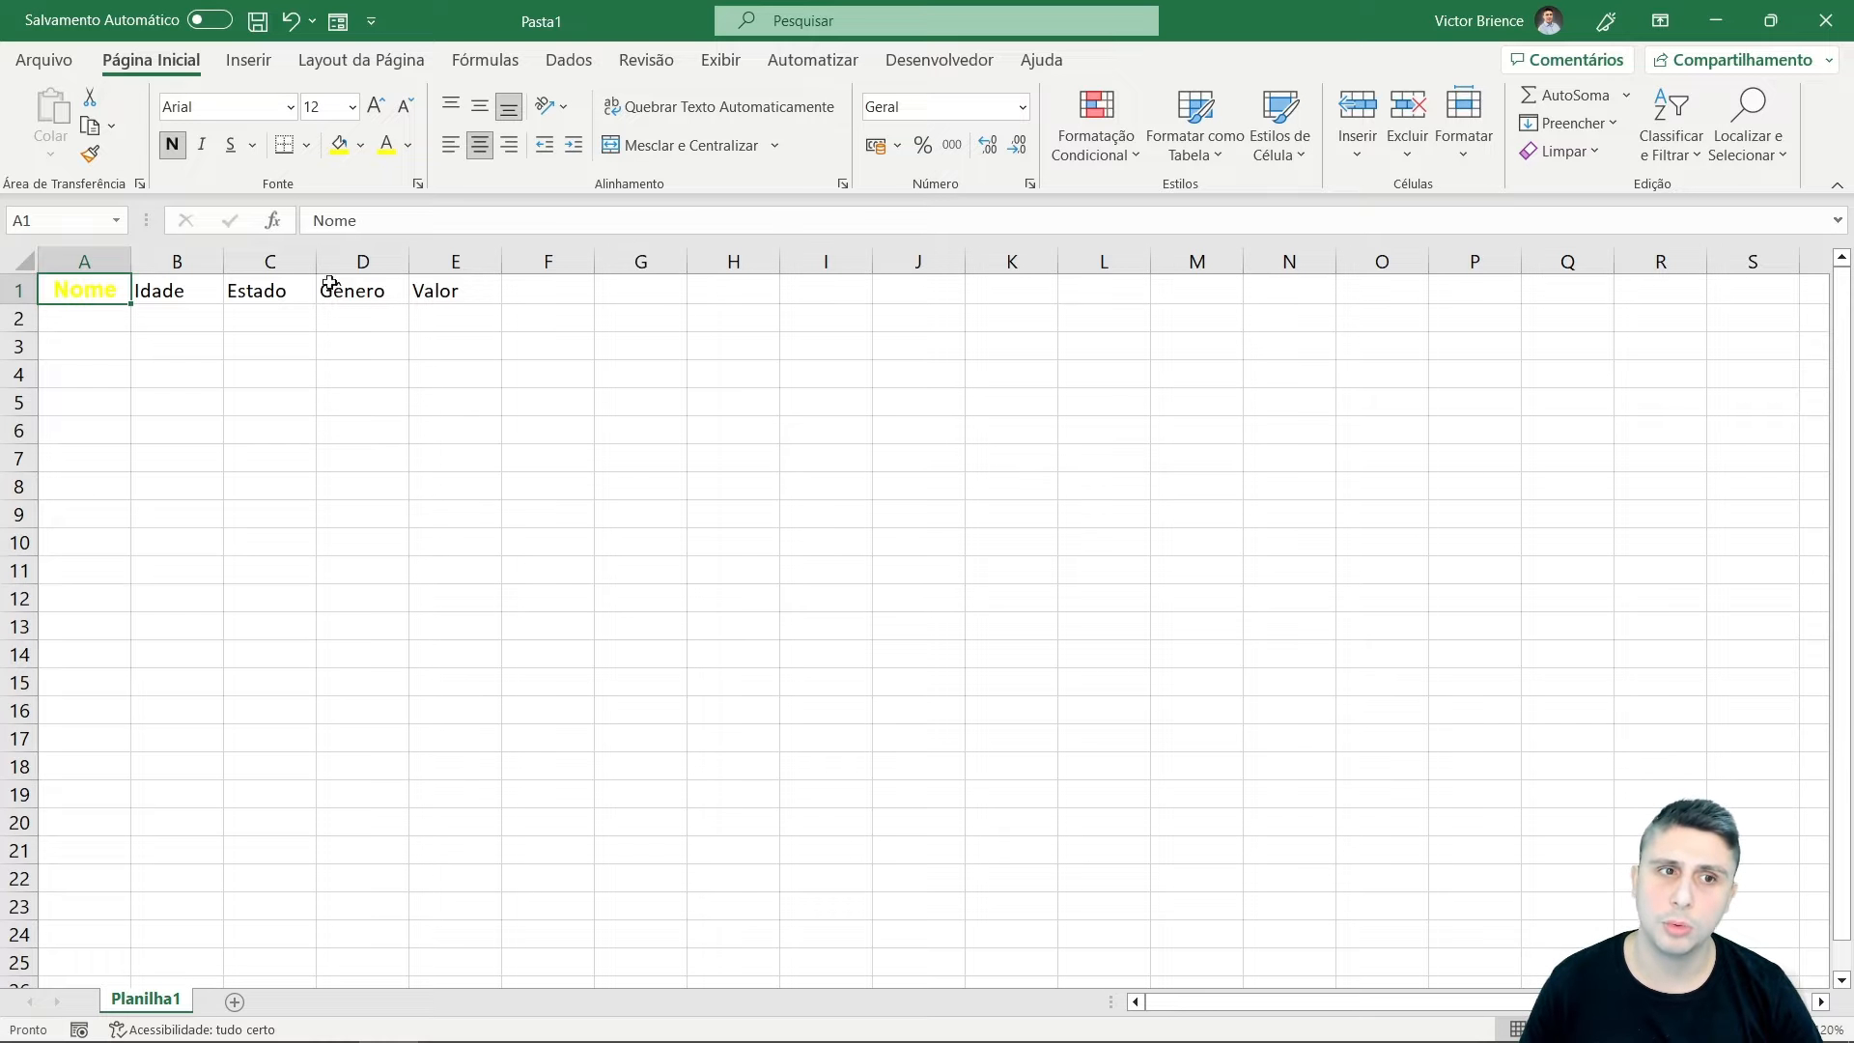
left_click(409, 145)
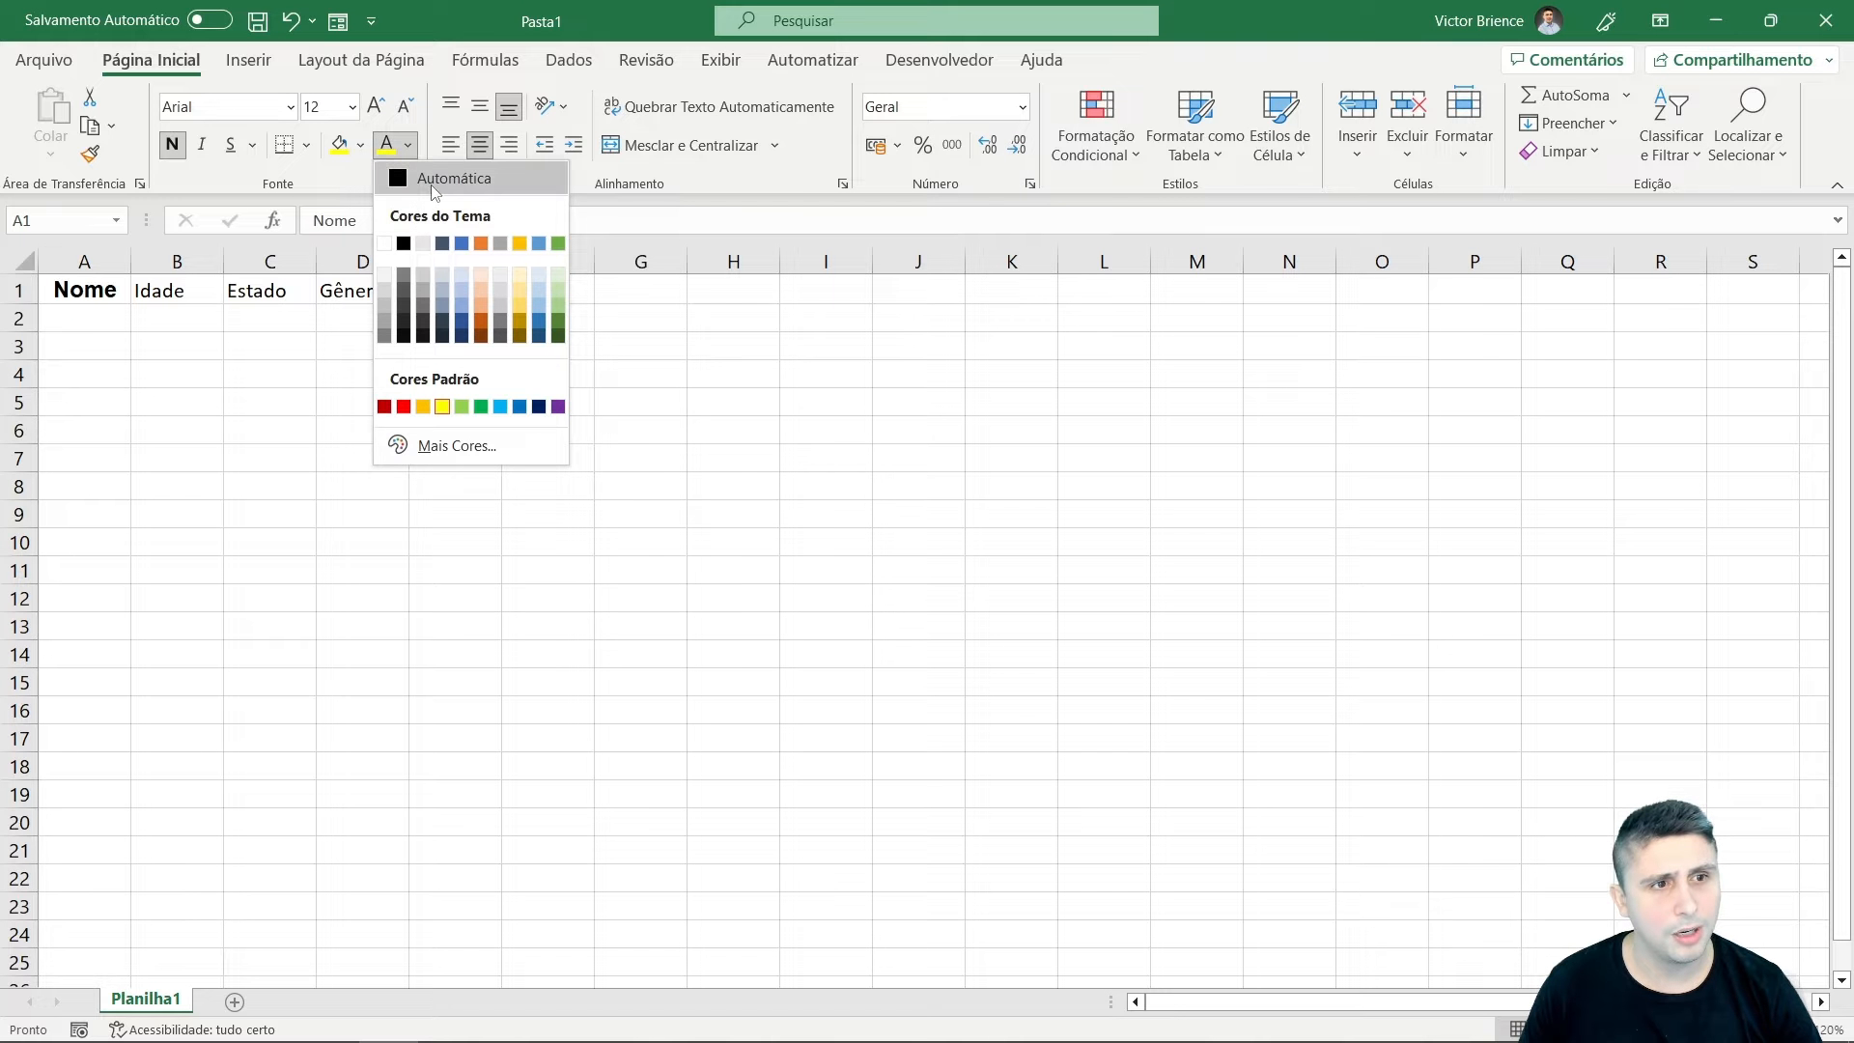
left_click(431, 184)
Try a yellow fill on the Nome header cell A1, and remove the fill again.
left_click(339, 146)
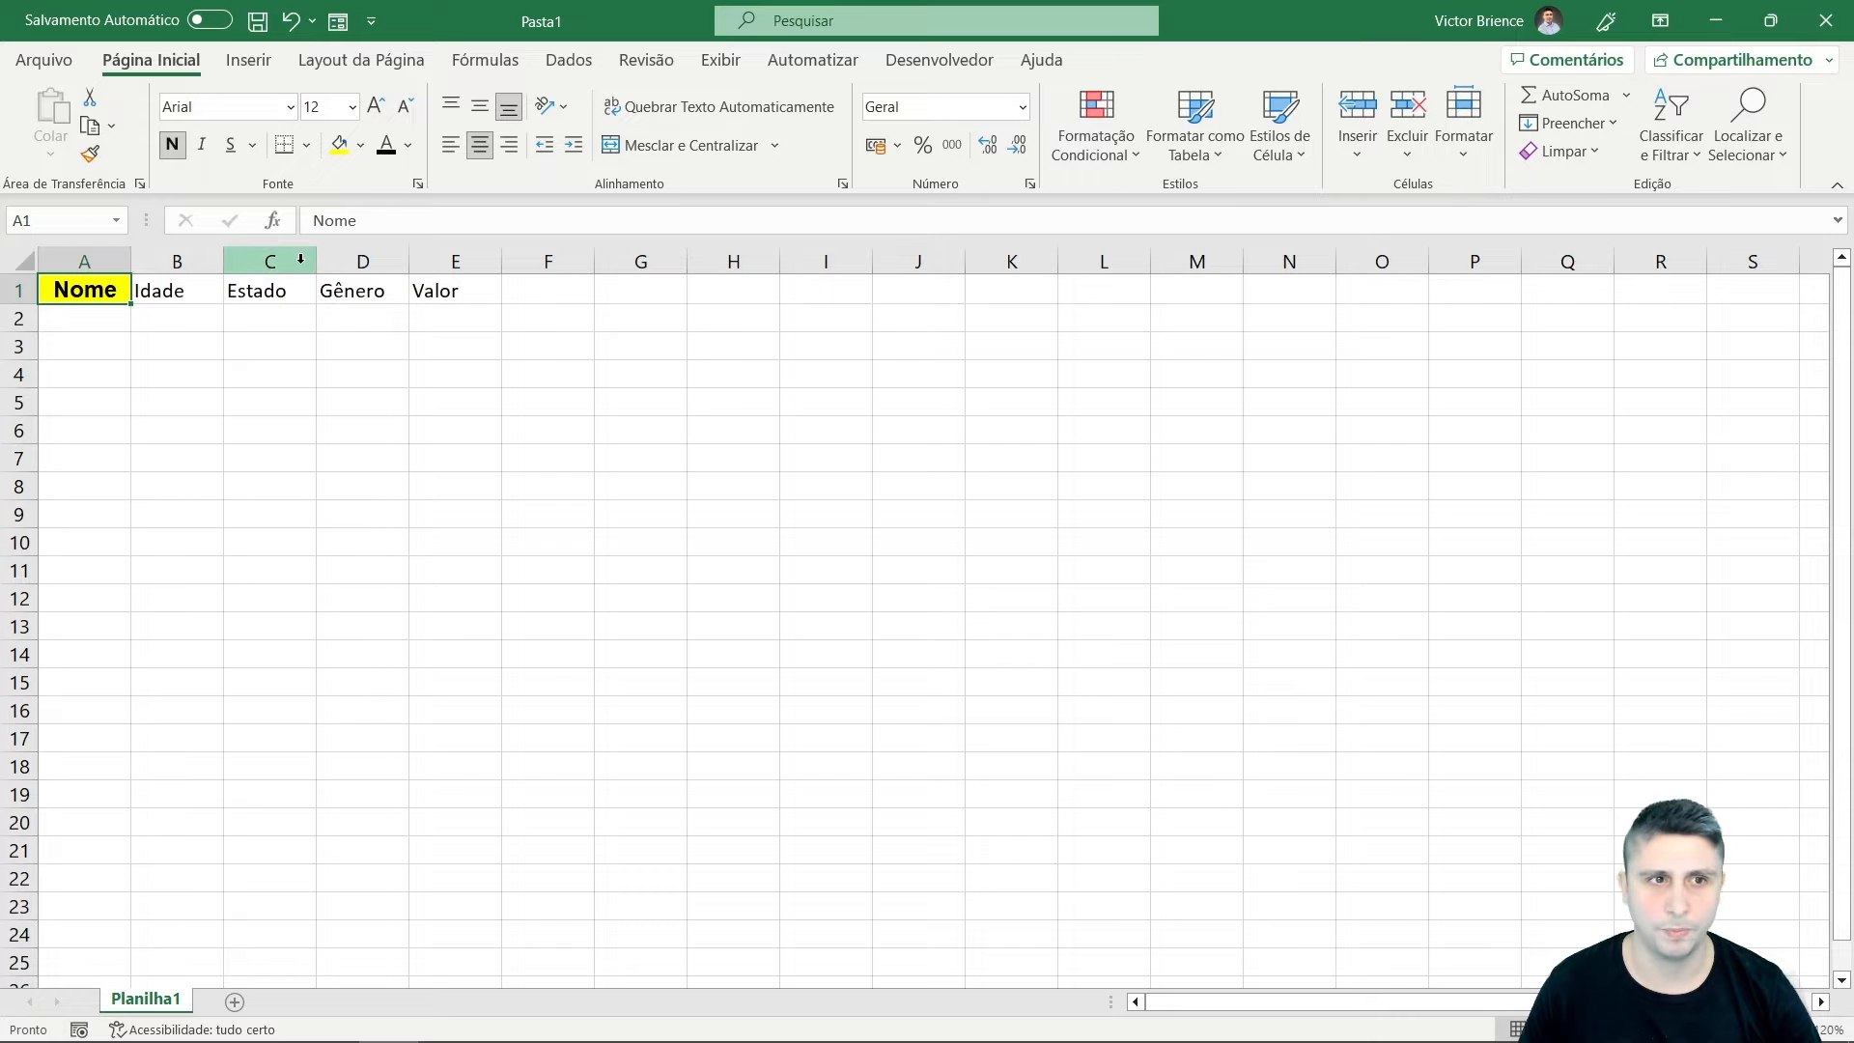
left_click(361, 145)
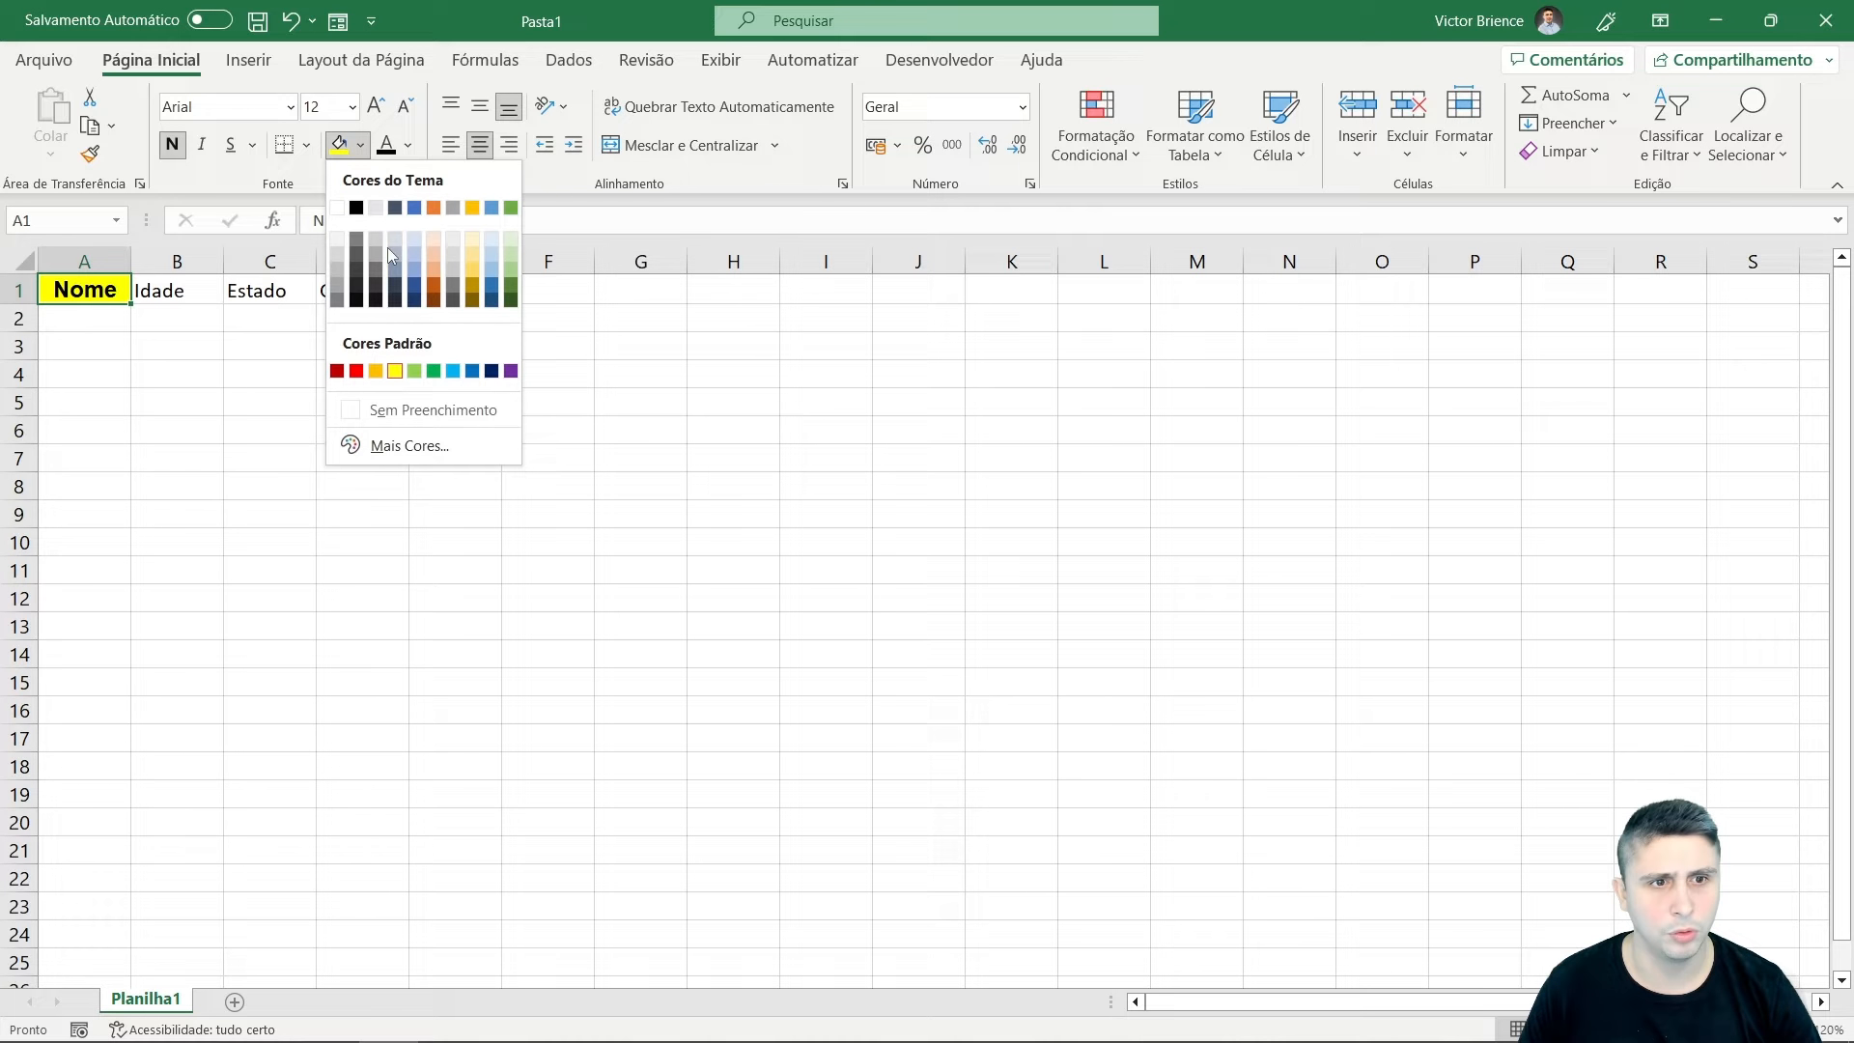
left_click(409, 409)
left_click(270, 381)
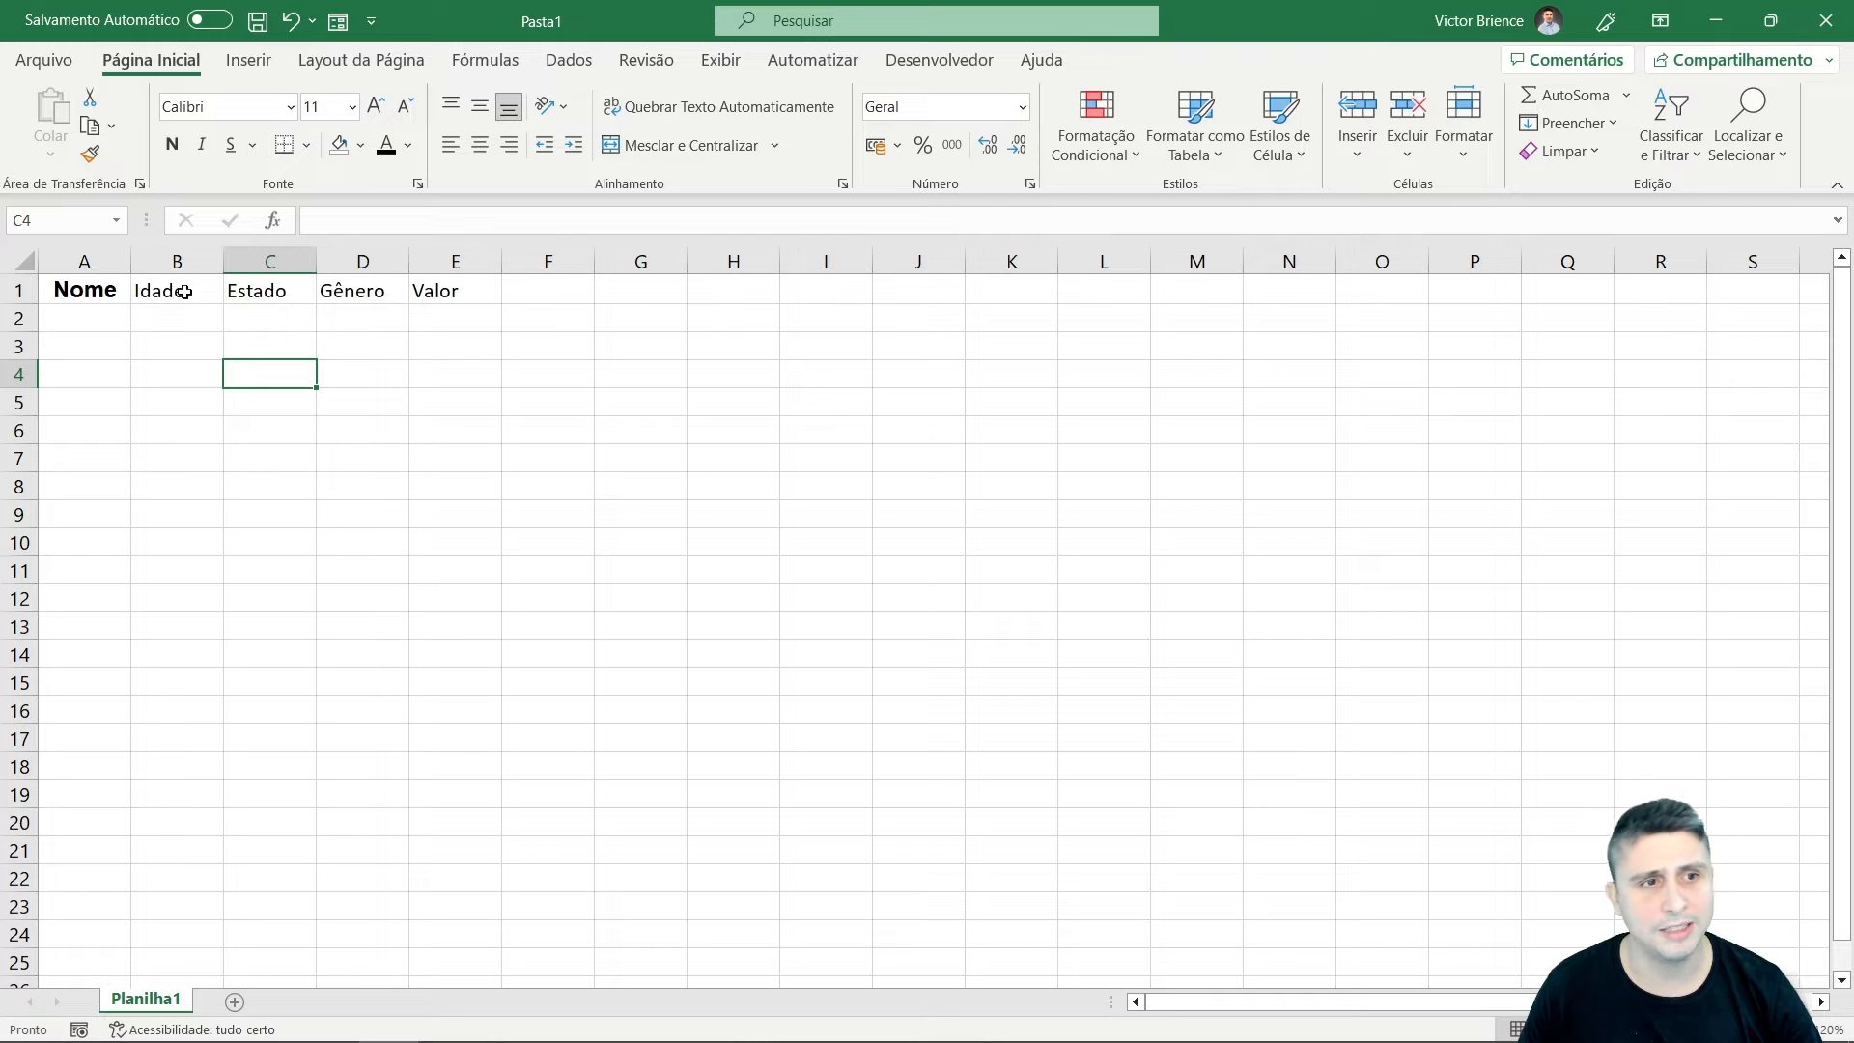
Make the Idade header in B1 bold and copy the Nome header's complete formatting onto it.
left_click(185, 291)
left_click(172, 147)
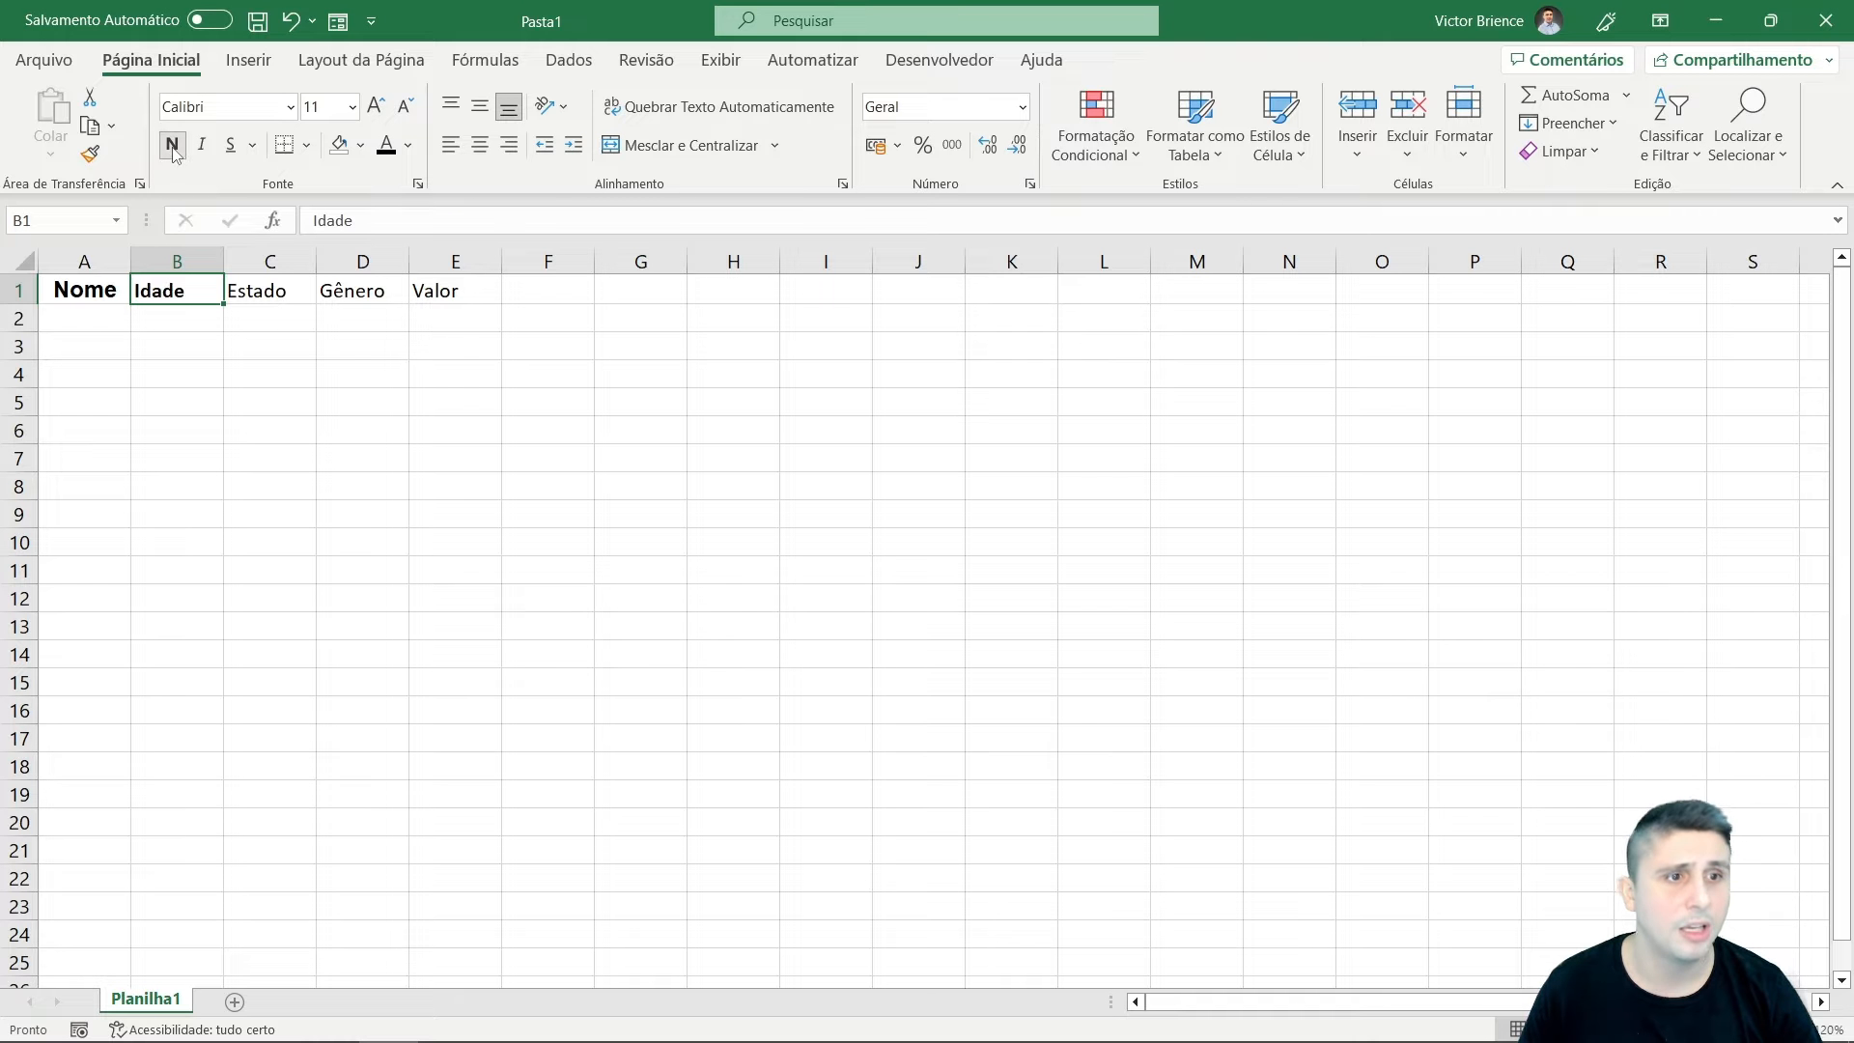
left_click(83, 282)
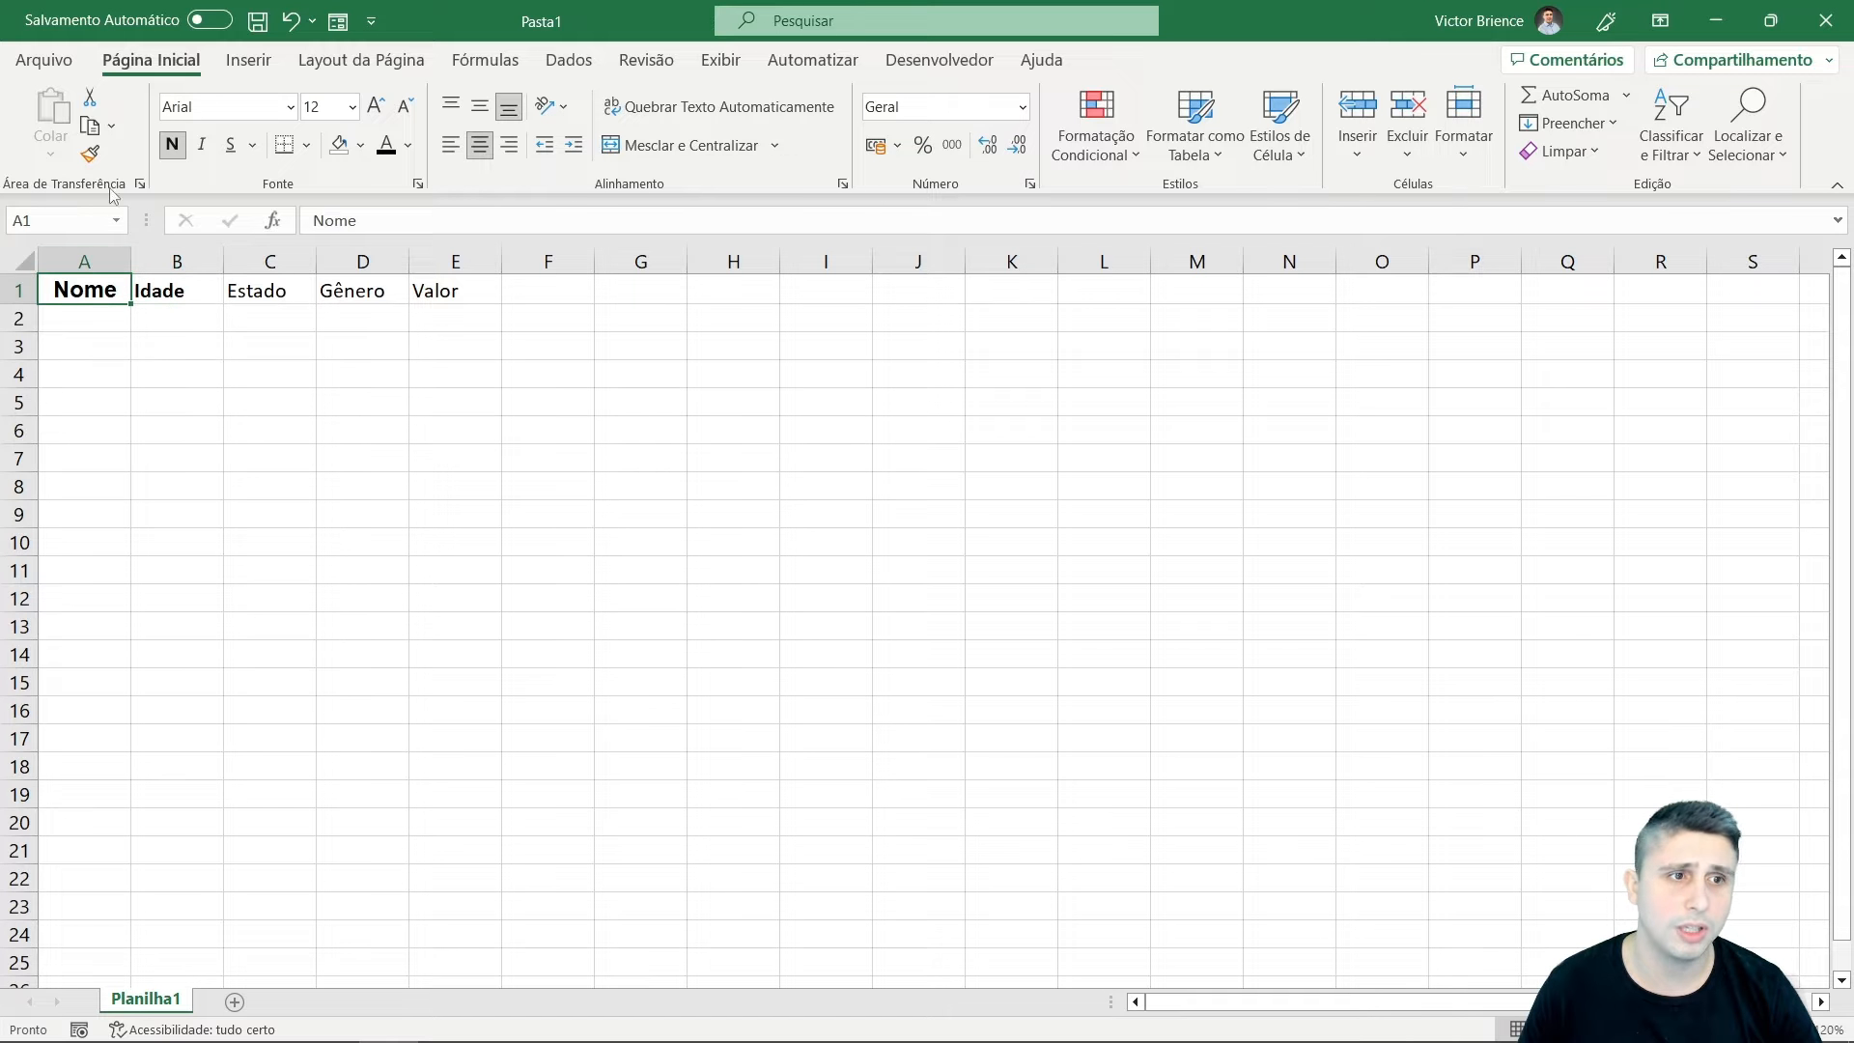
left_click(90, 154)
left_click(189, 286)
left_click(249, 290)
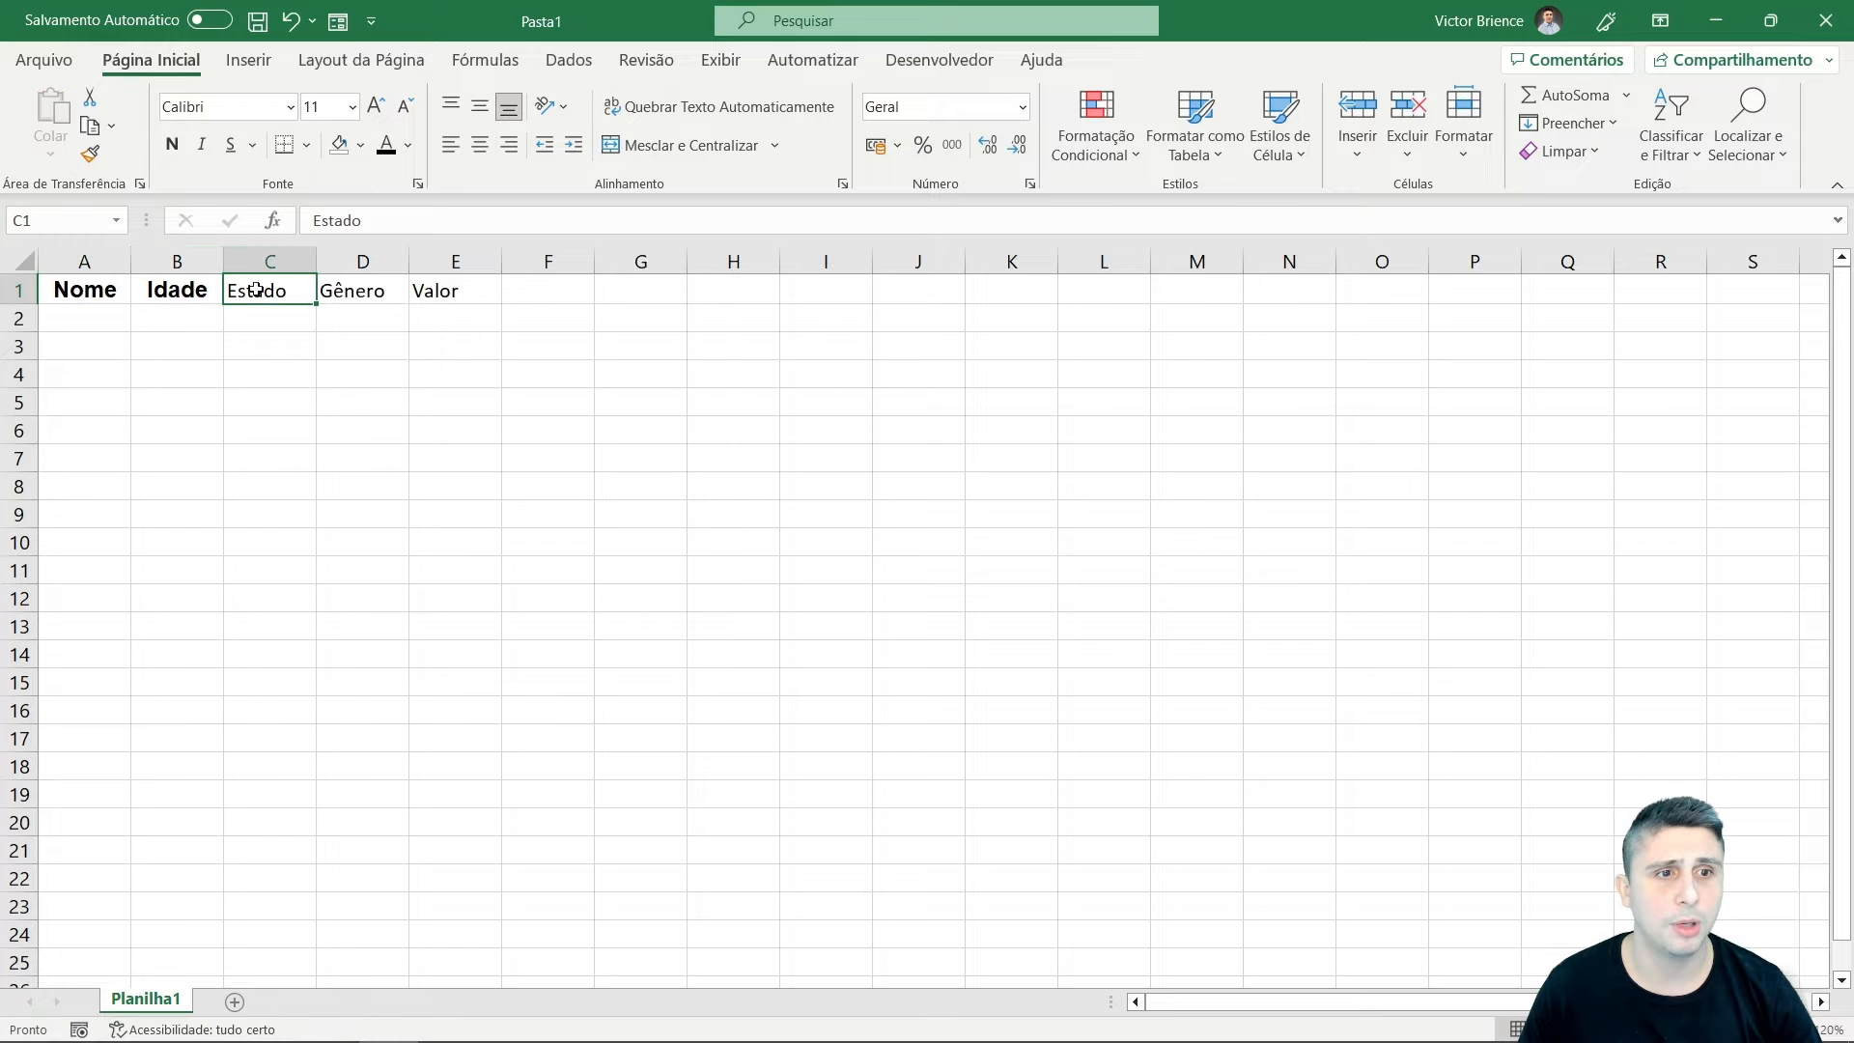
left_click(334, 285)
Copy the Idade header's formatting to the Estado, Gênero and Valor headers in C1, D1 and E1.
left_click(171, 282)
left_click(90, 154)
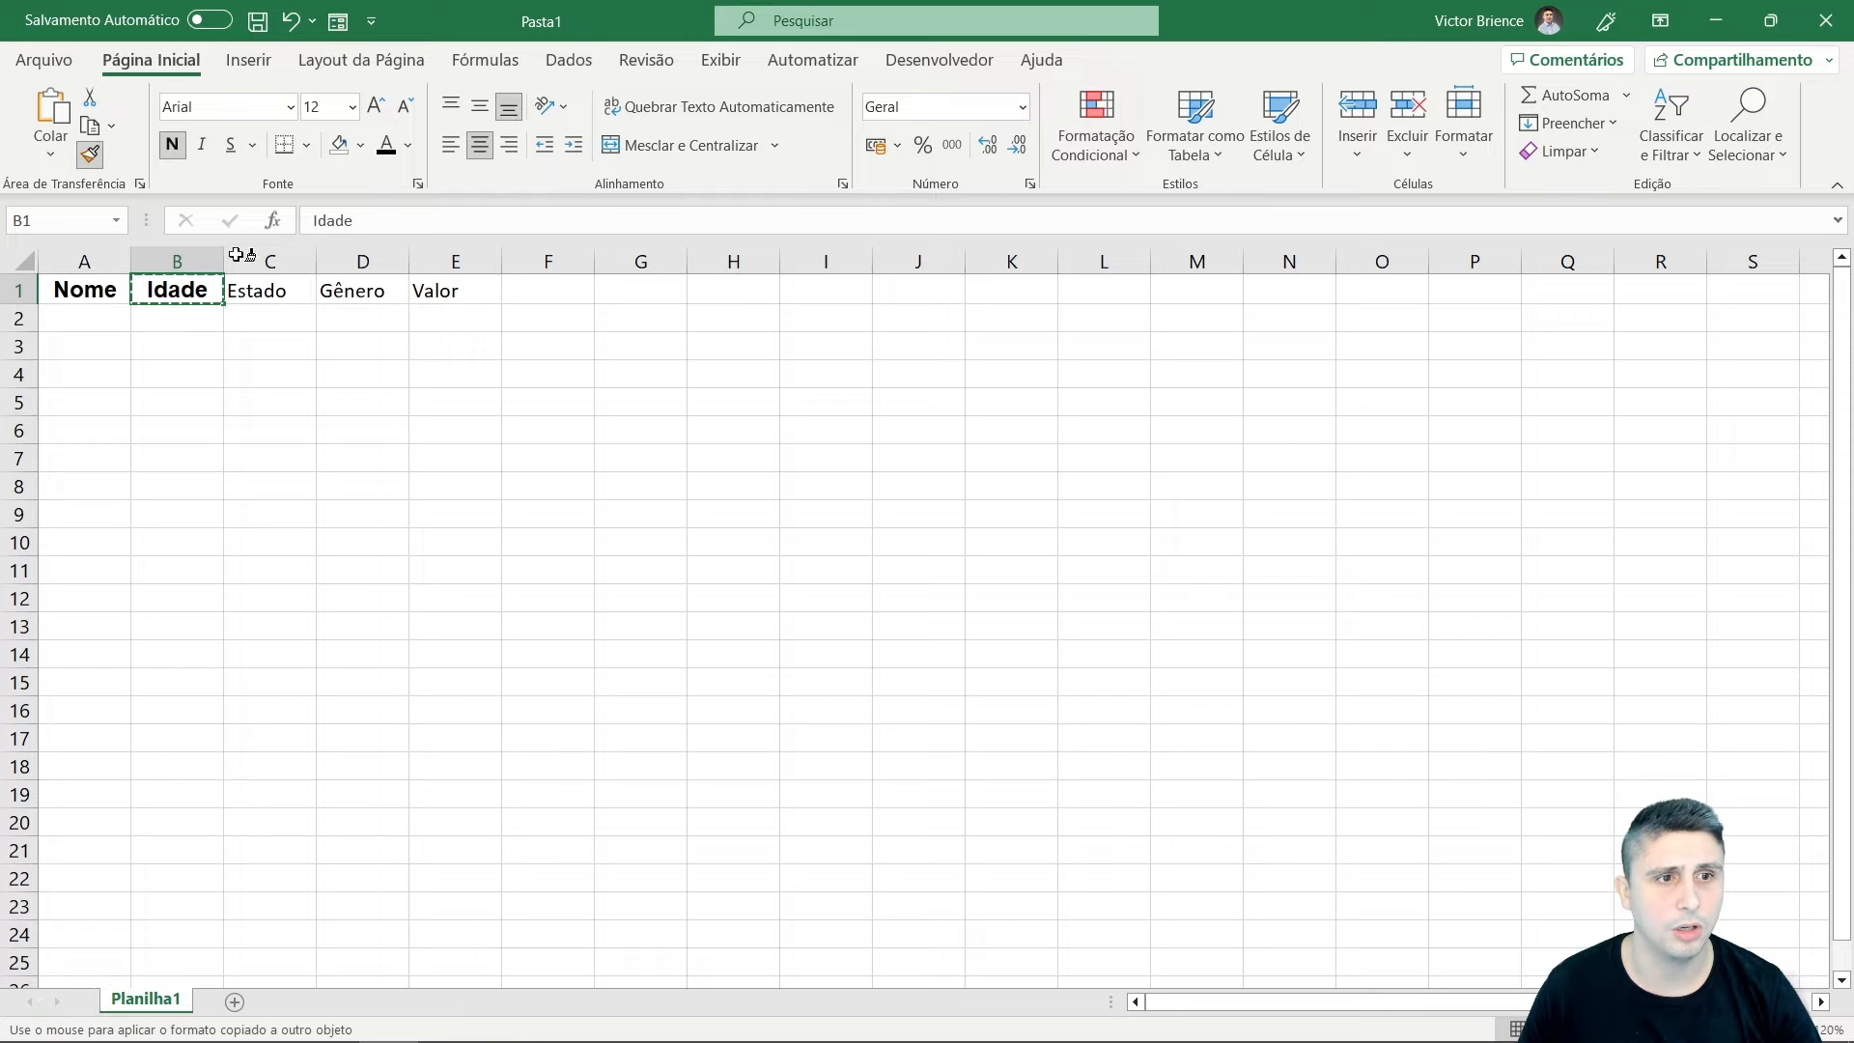
left_click(266, 290)
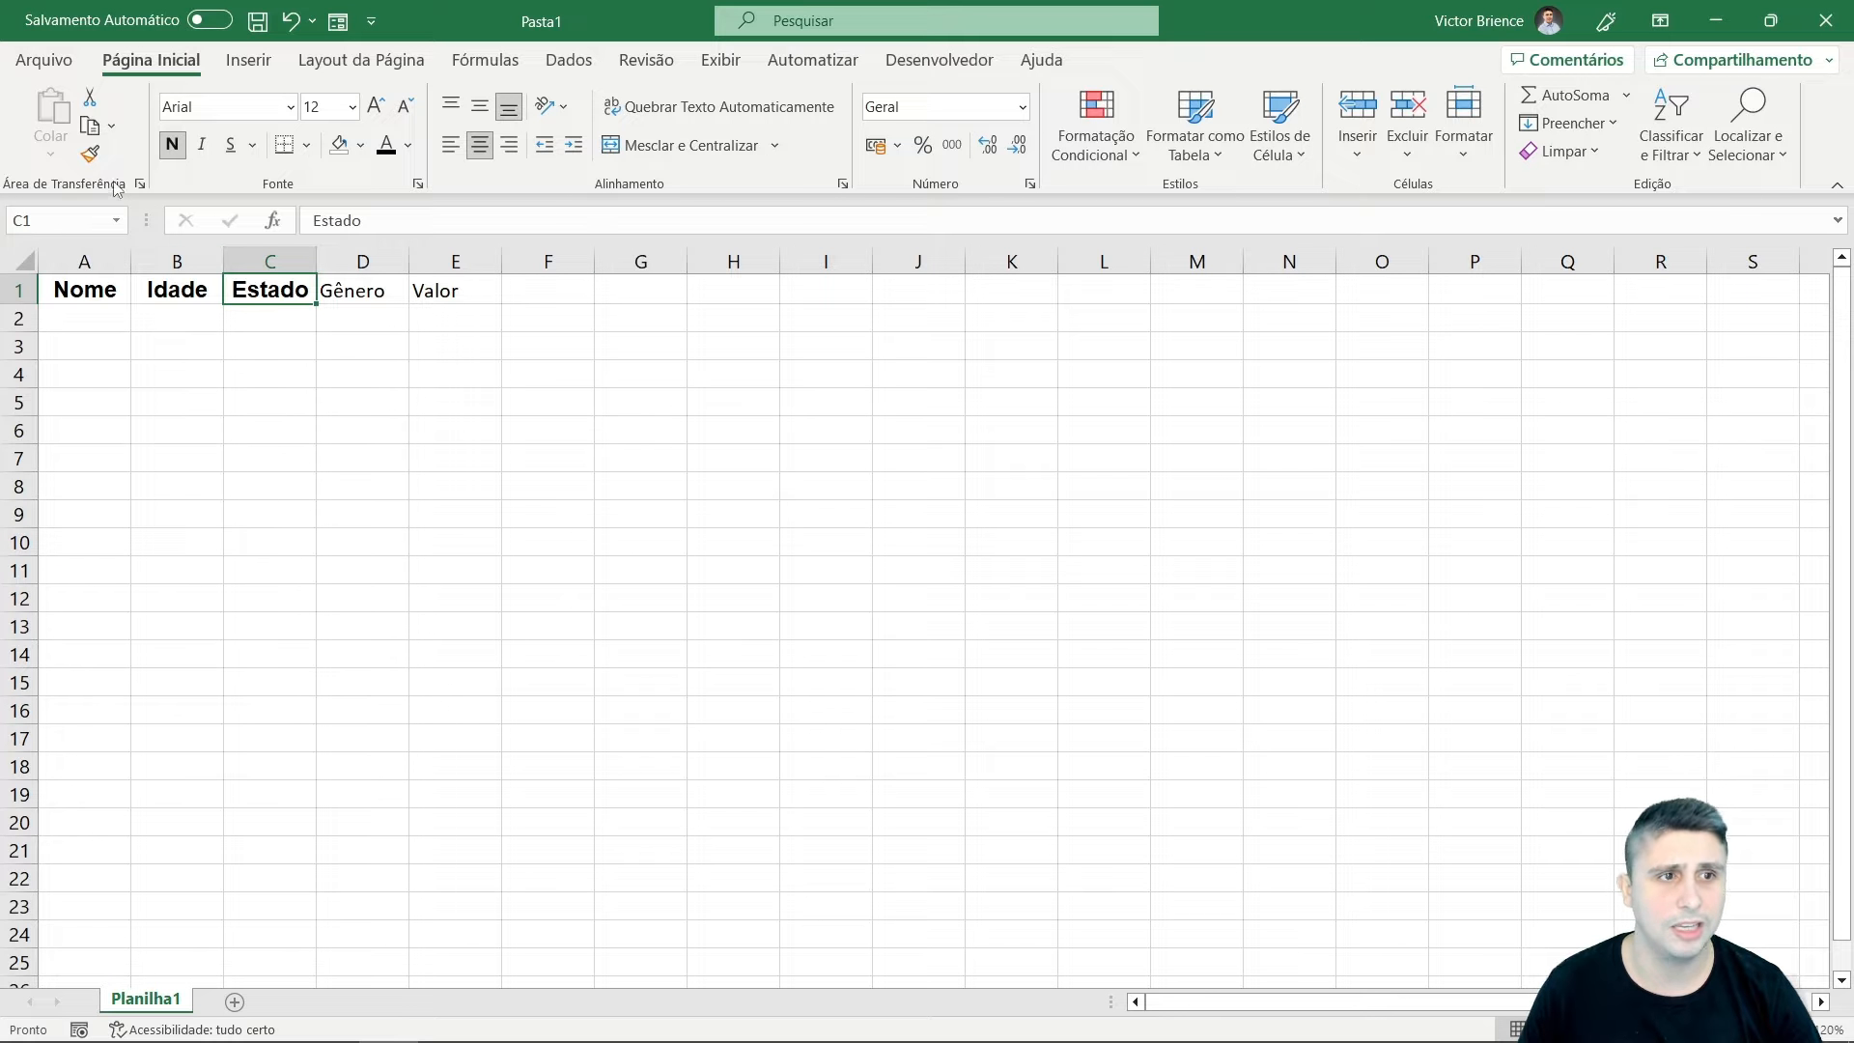
left_click(89, 153)
left_click(338, 289)
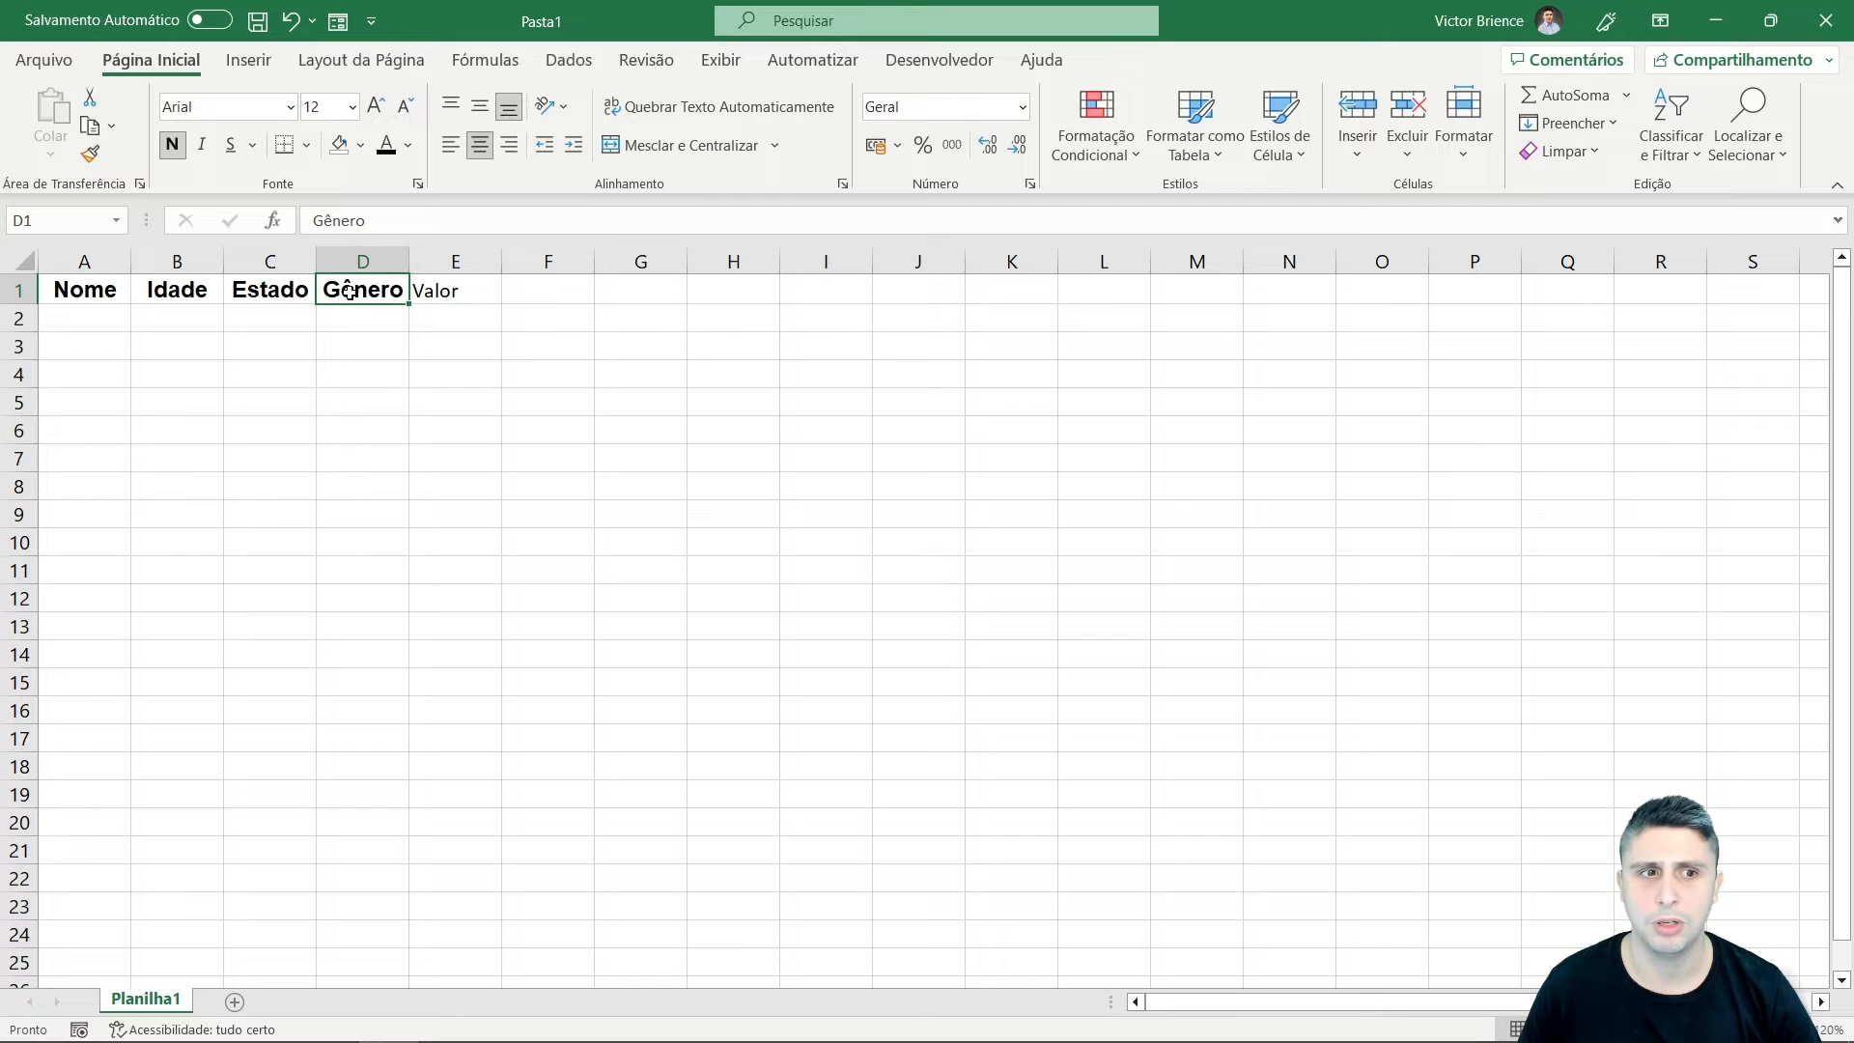
left_click(90, 154)
left_click(450, 296)
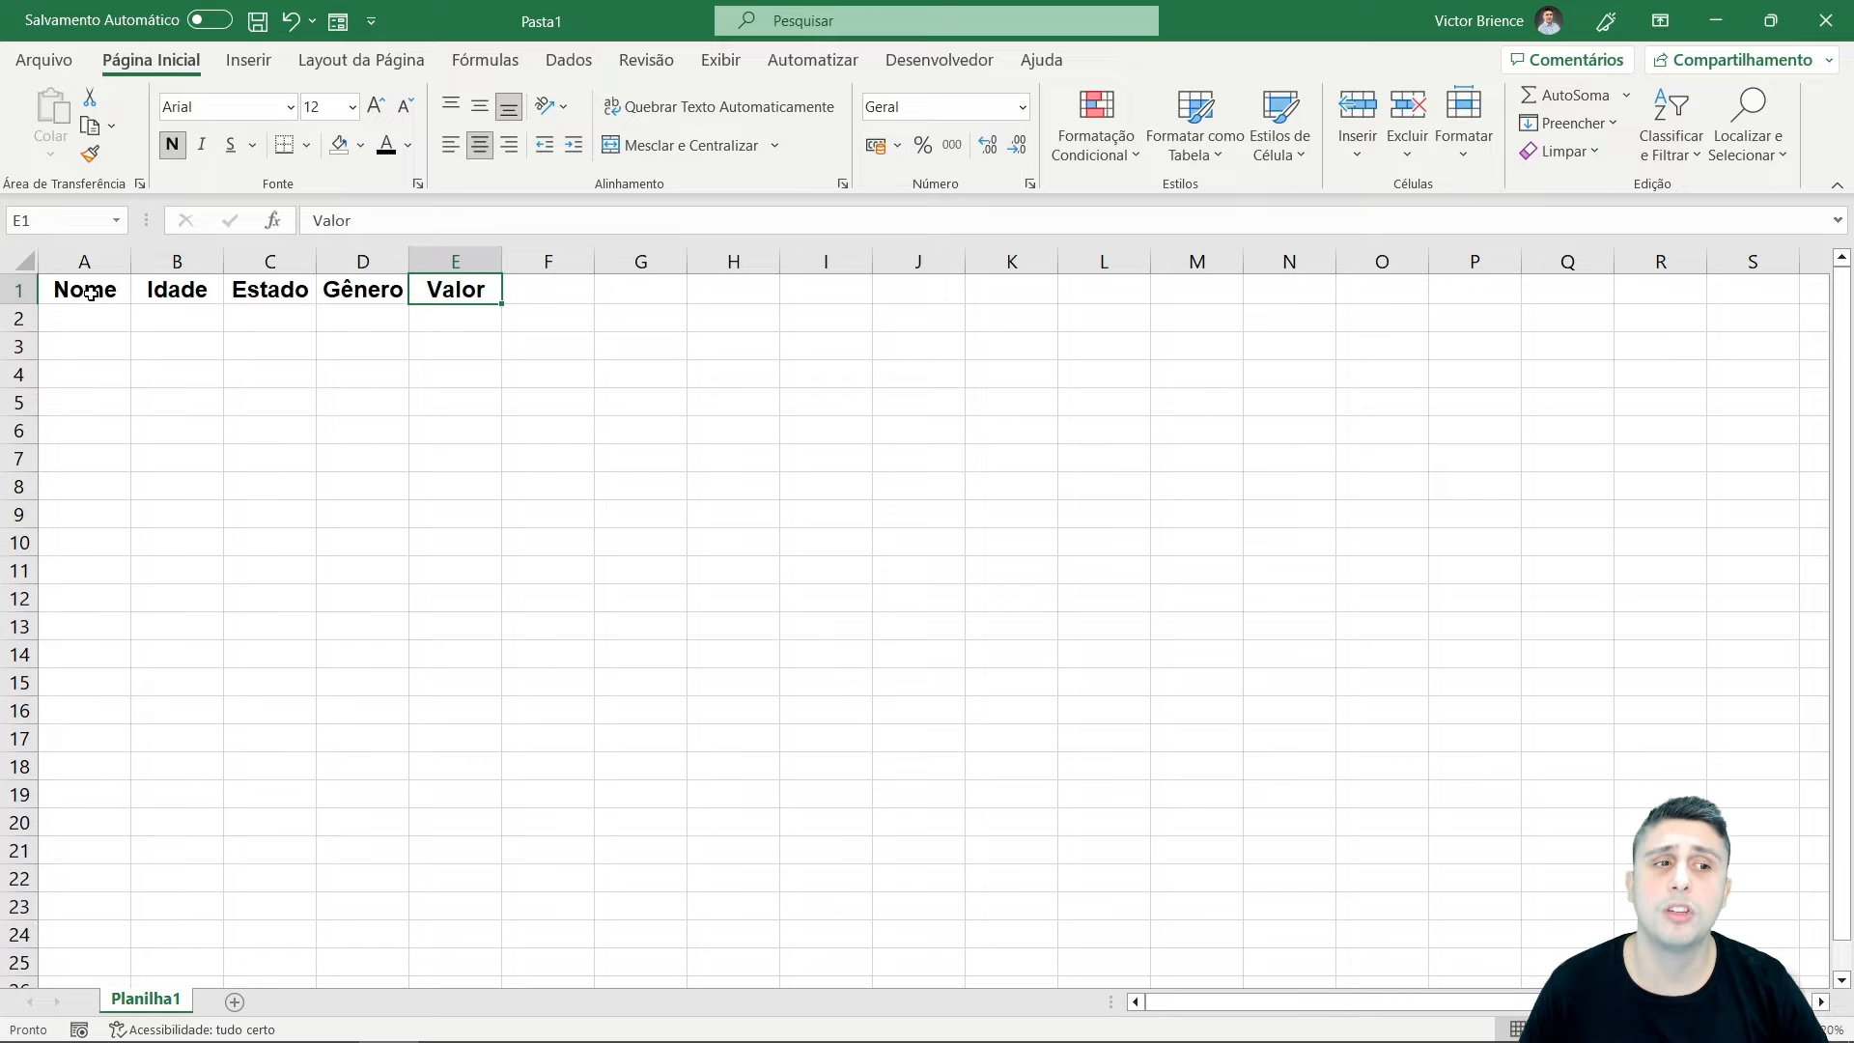
Highlight the range A1:E5 and the columns A to E individually to examine the table's layout.
left_click_drag(88, 294, 476, 406)
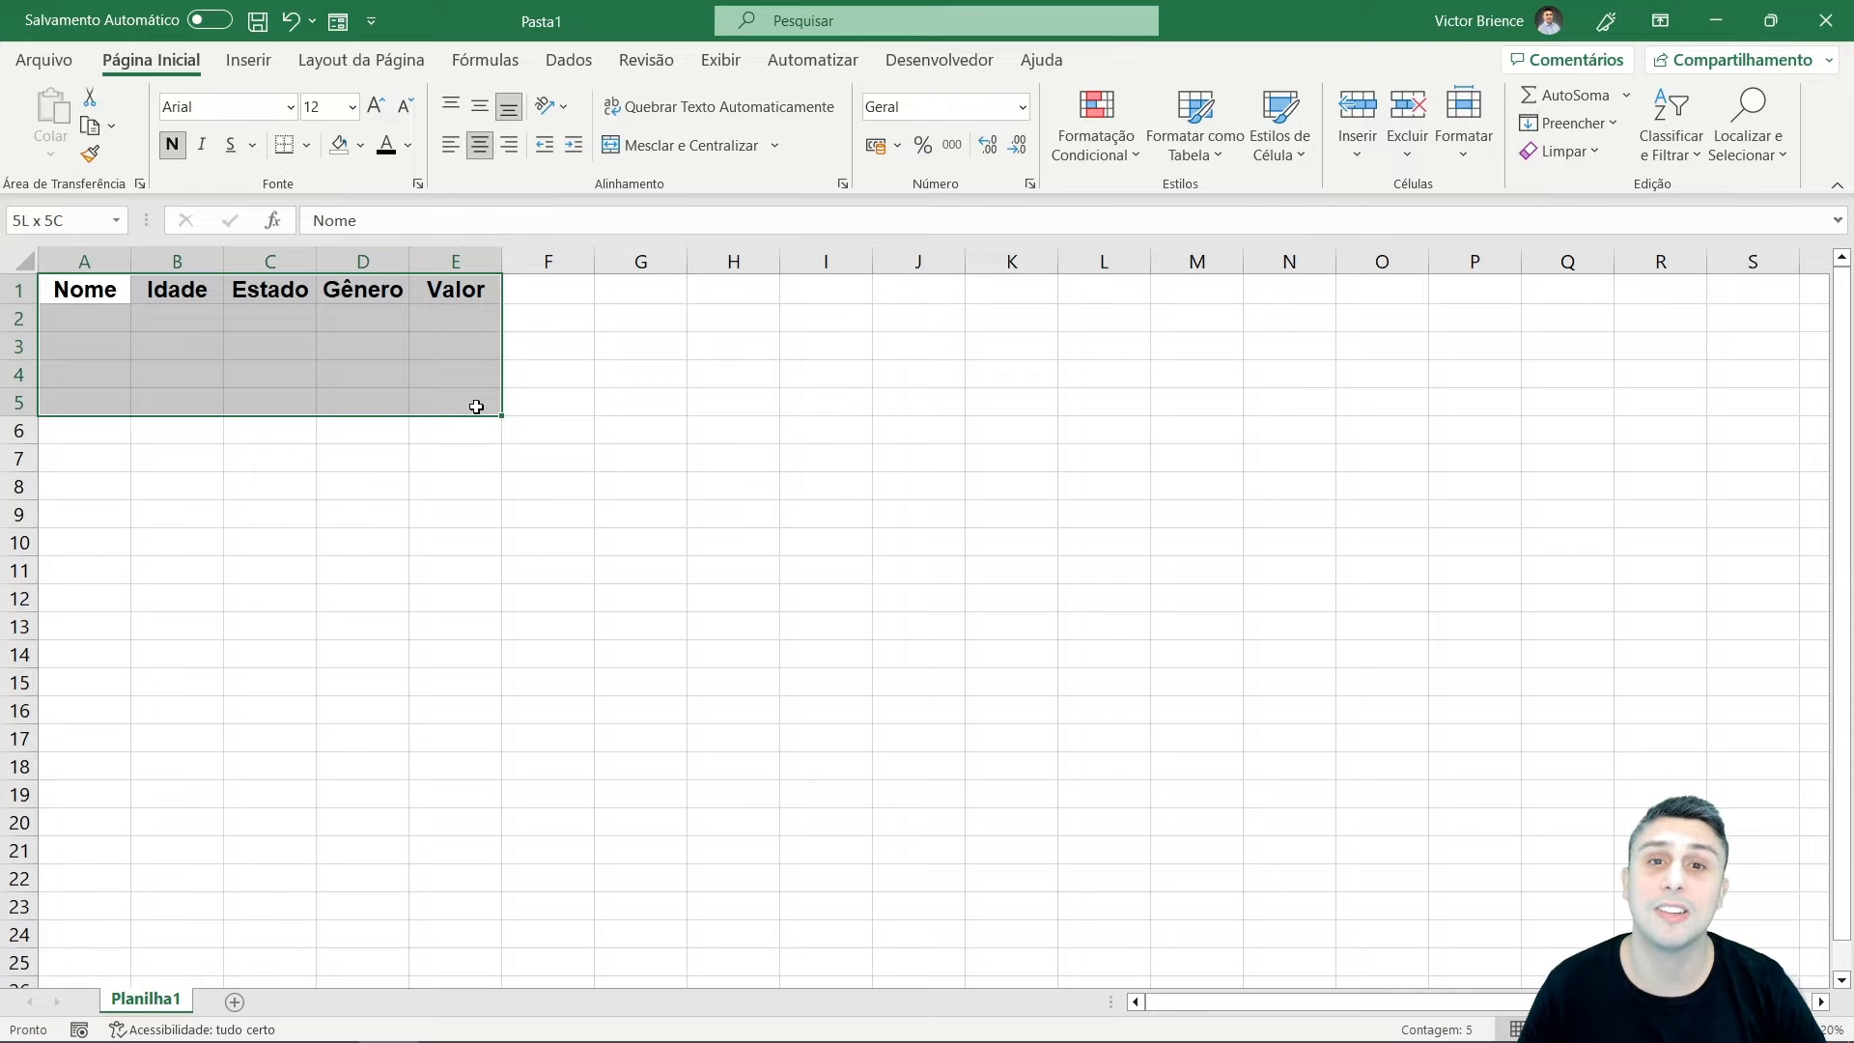
left_click(410, 393)
left_click(85, 261)
left_click_drag(176, 261, 249, 272)
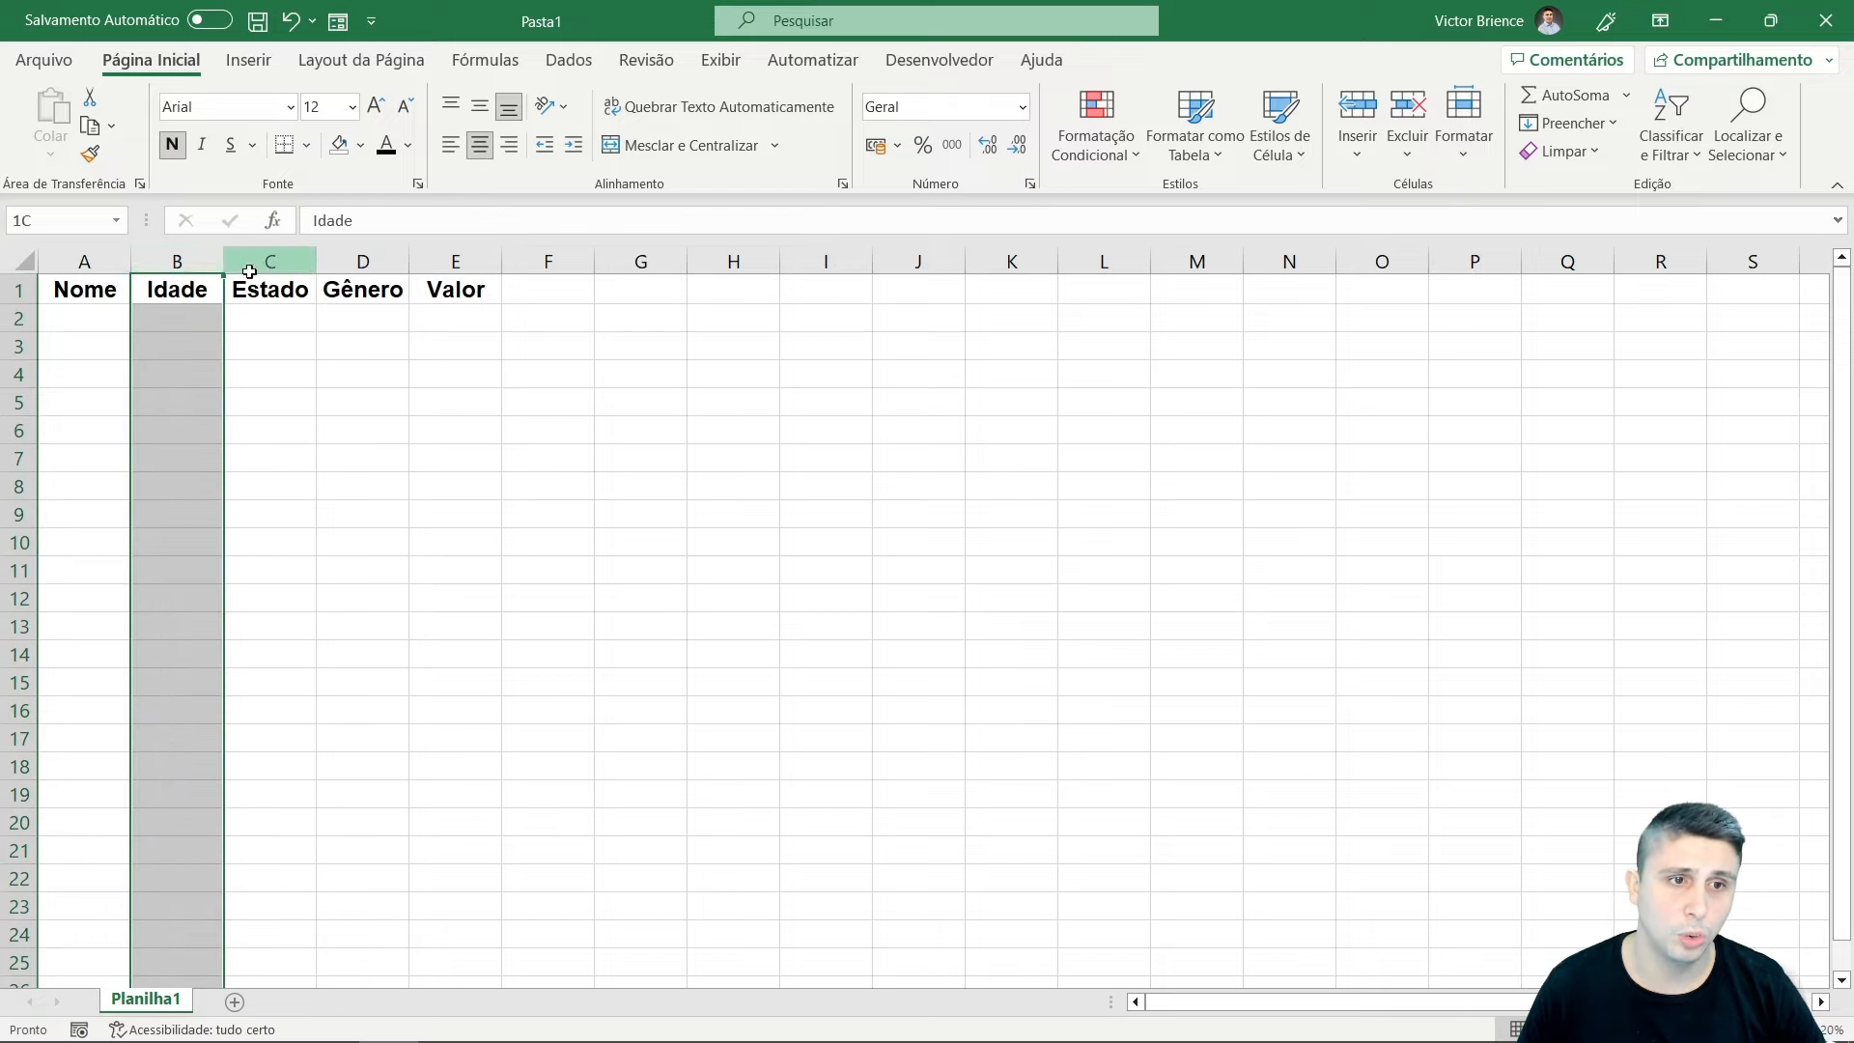
left_click(268, 266)
left_click(363, 263)
left_click(453, 264)
left_click(70, 300)
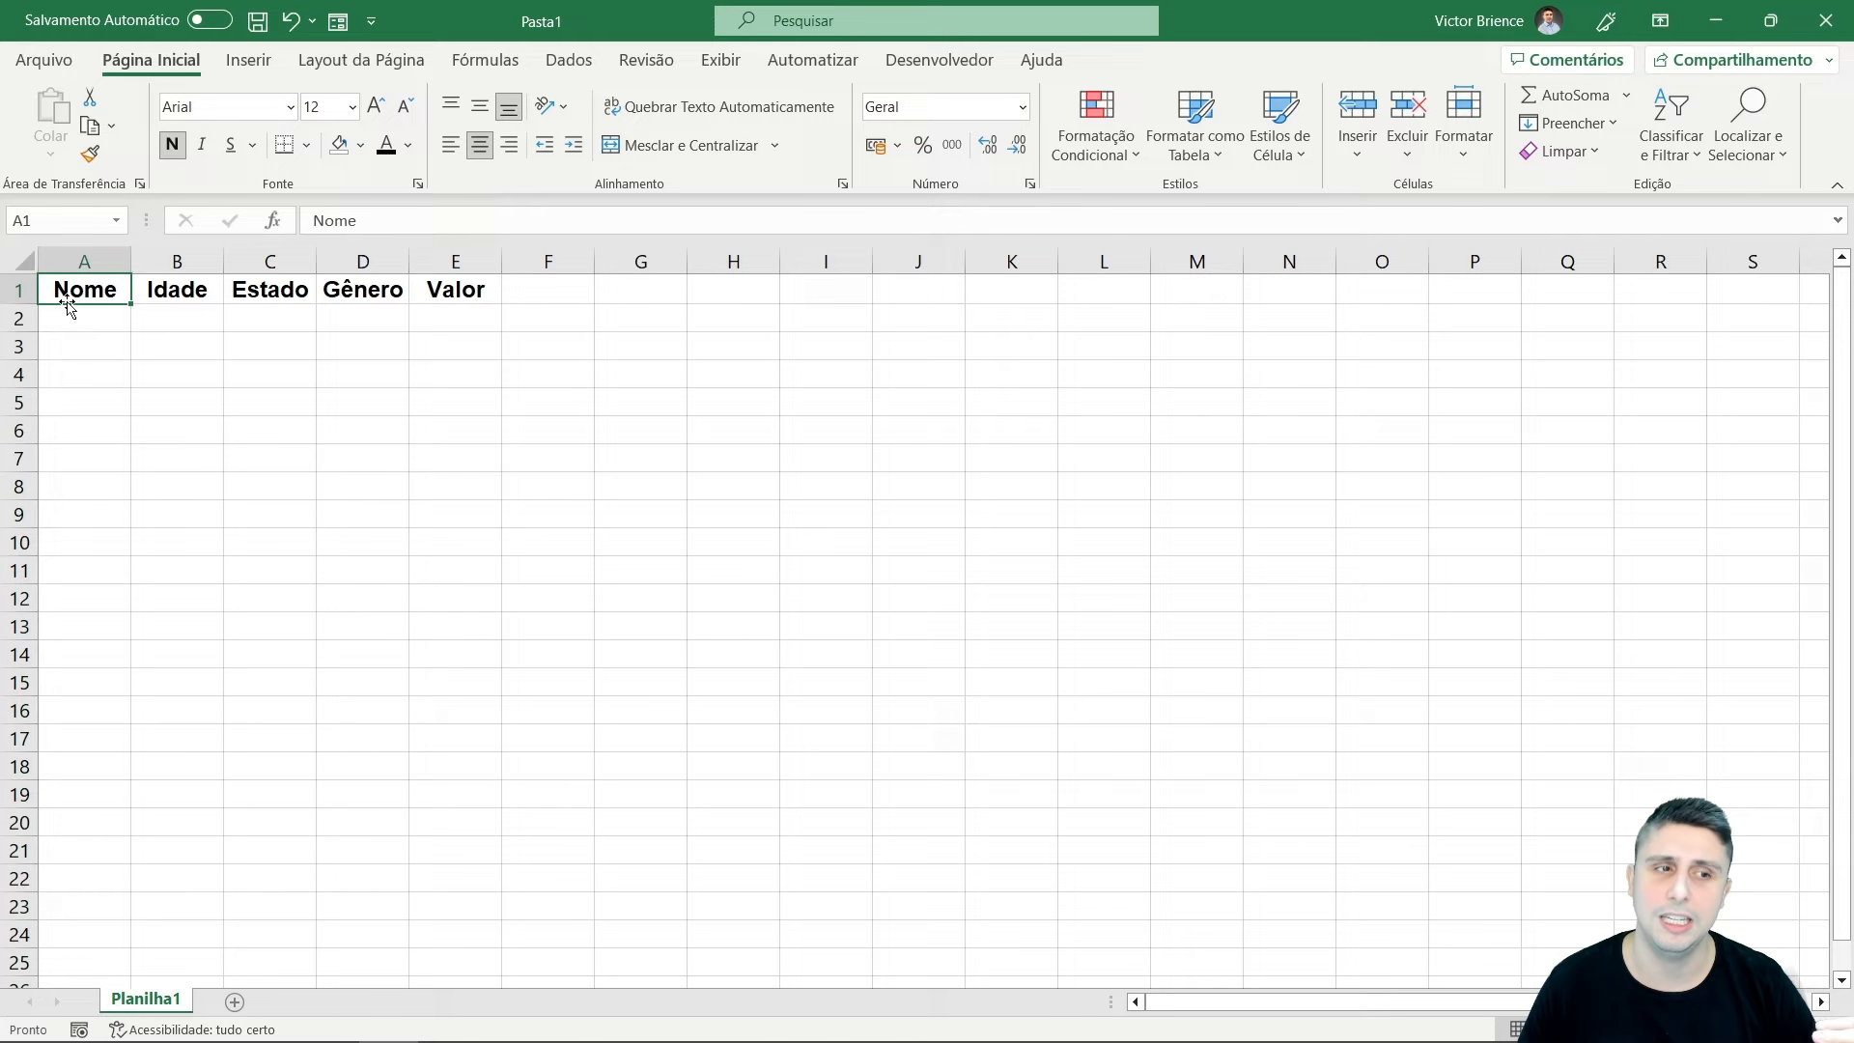
left_click(225, 399)
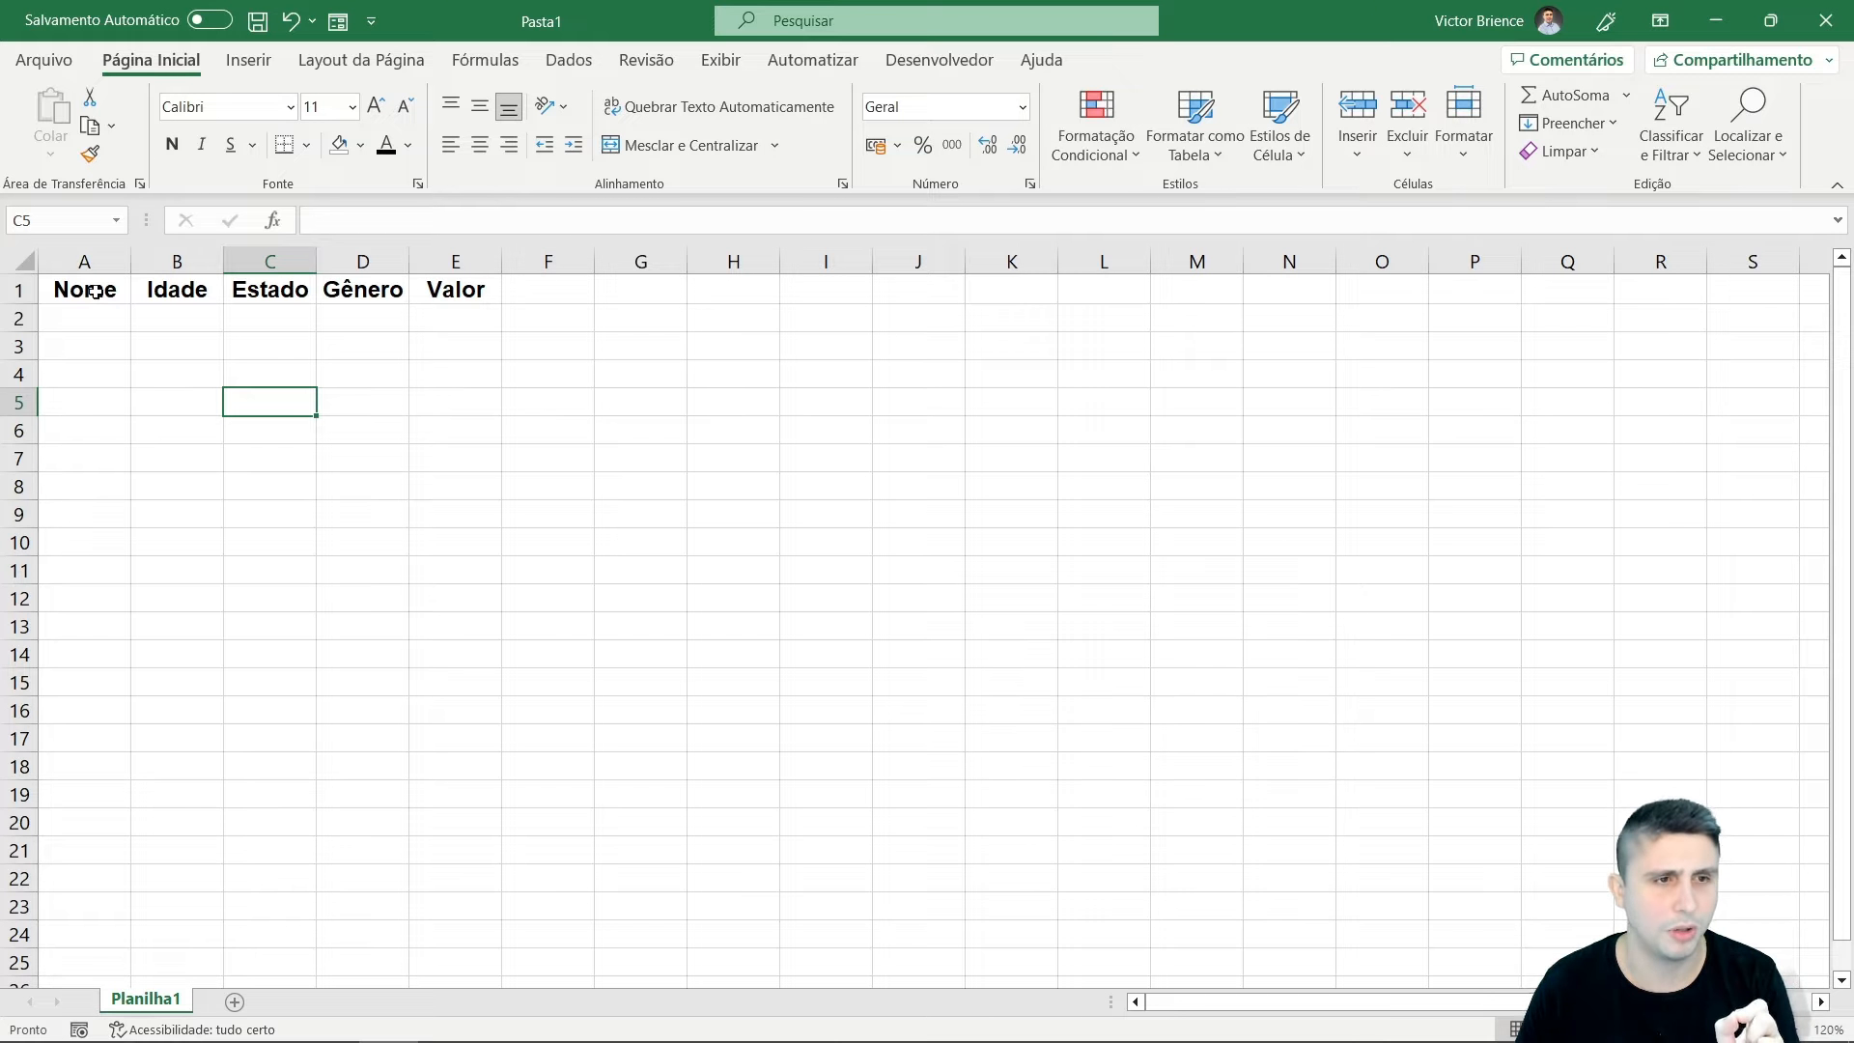
Apply all borders to the table range A1:E5.
left_click_drag(93, 291, 472, 404)
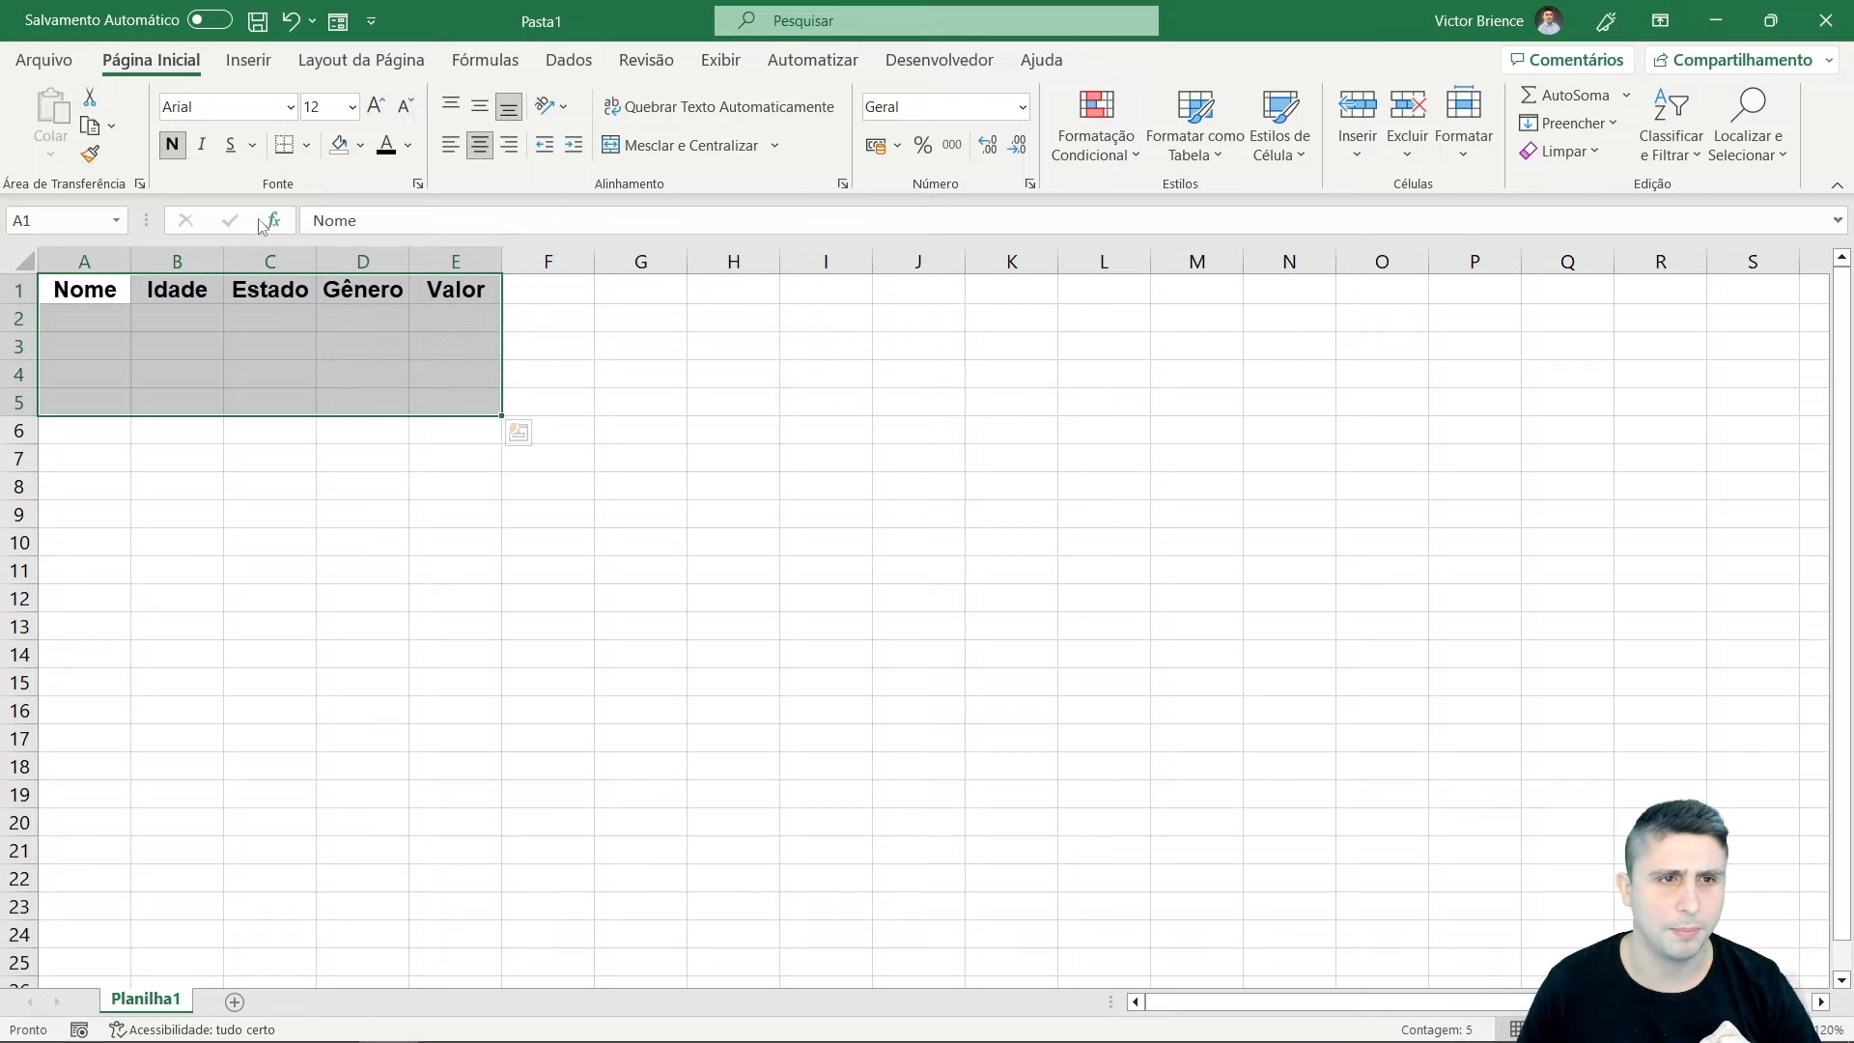
left_click(305, 151)
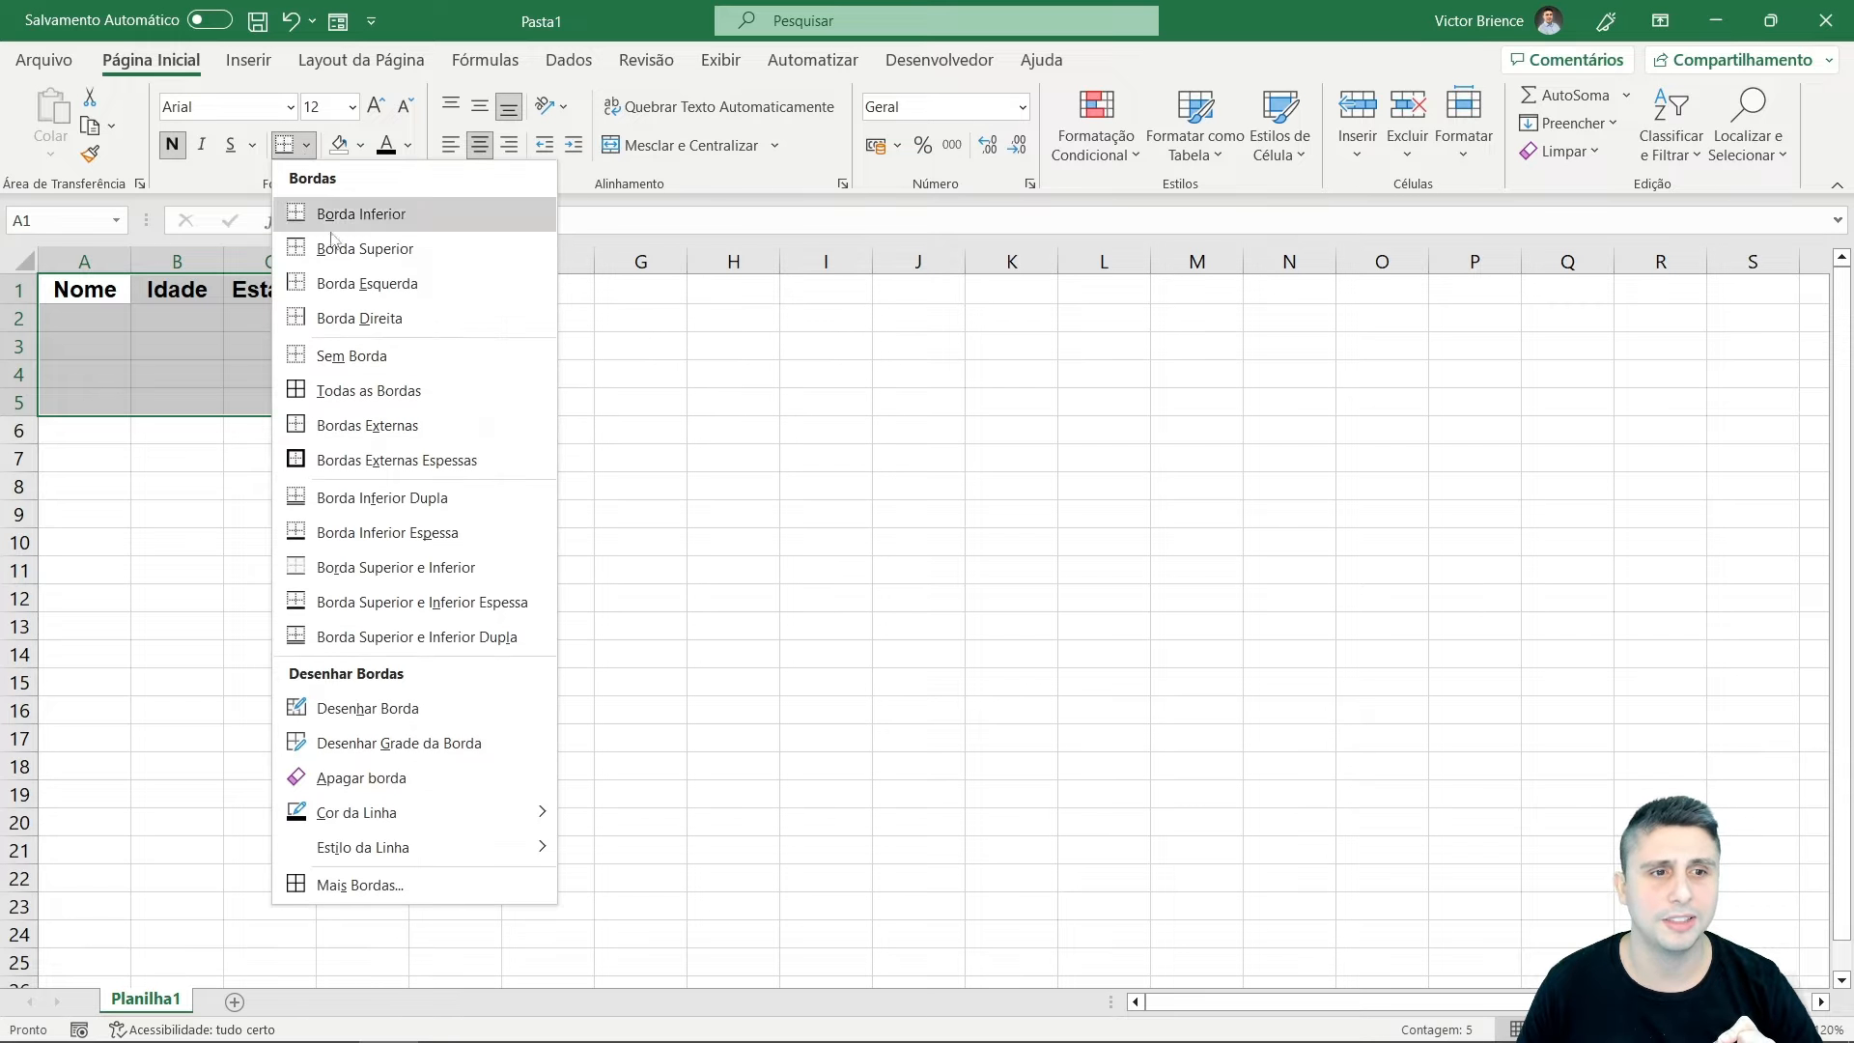
left_click(403, 390)
left_click(401, 493)
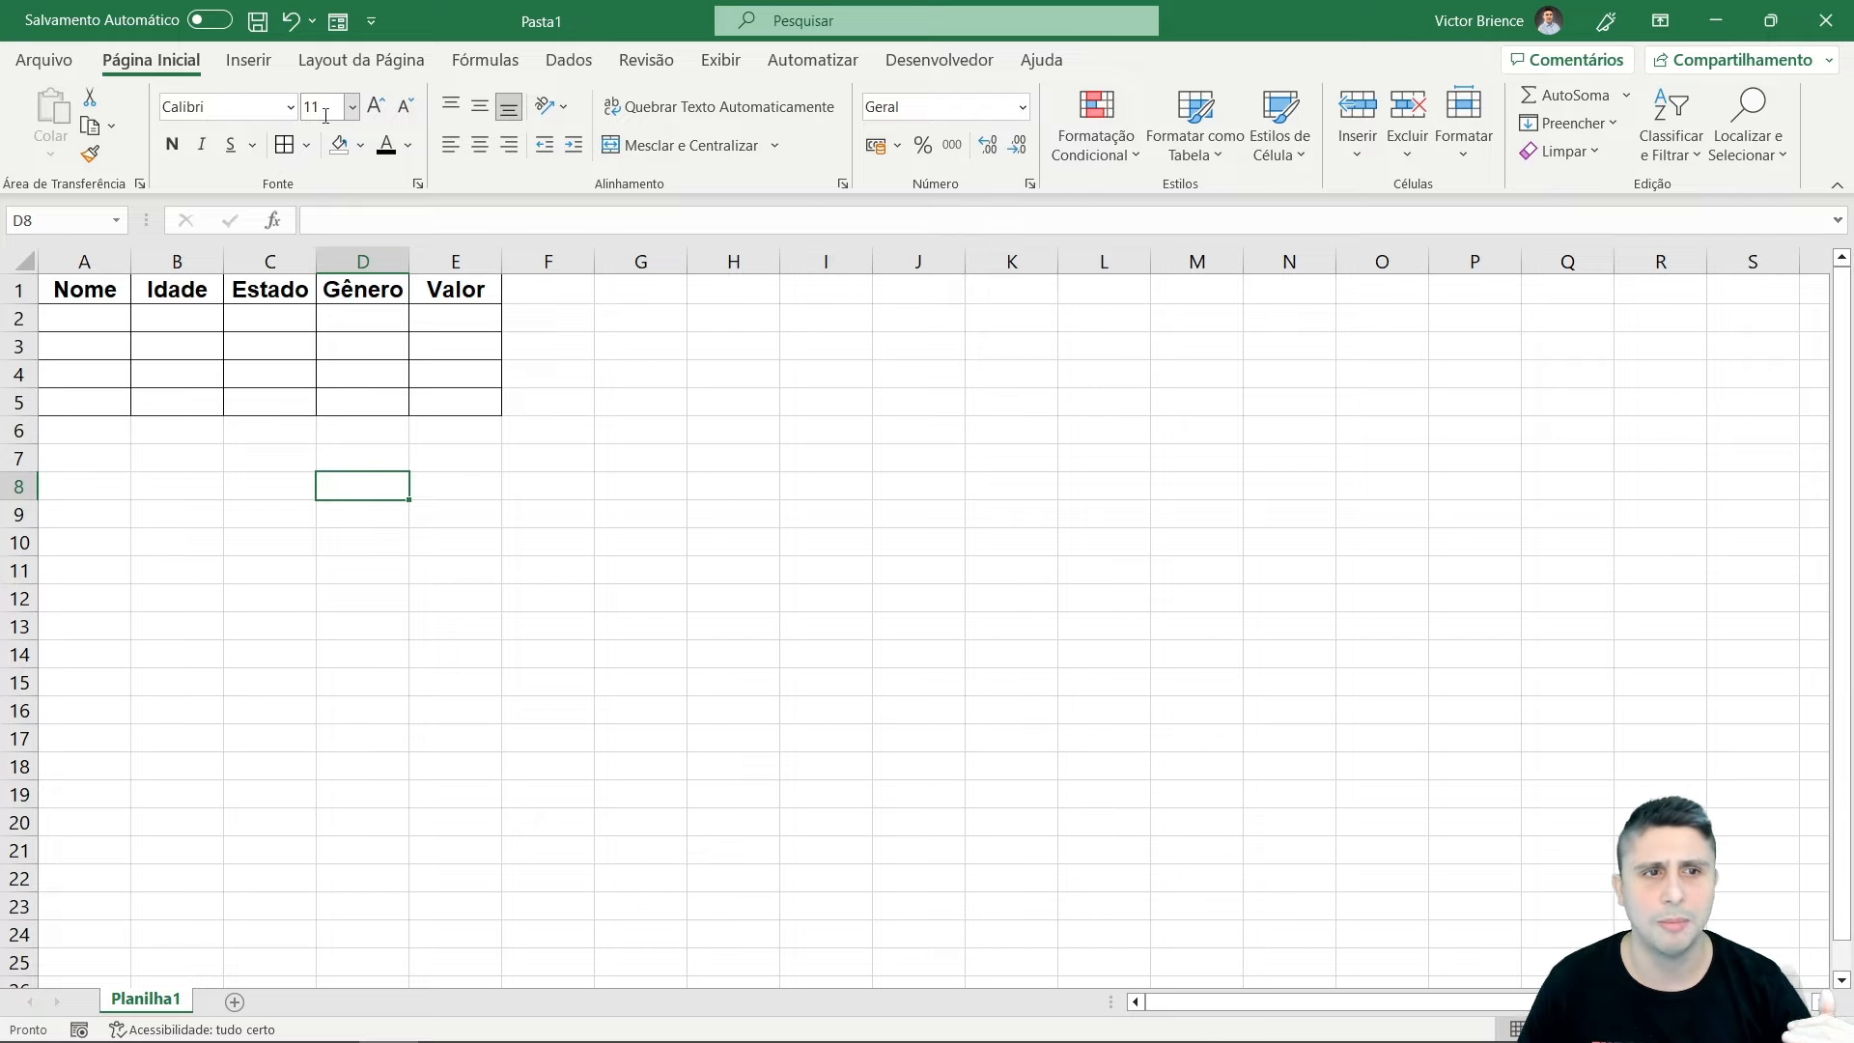
Widen column A to about 15.6 and make column B slightly wider than column A.
left_click(137, 340)
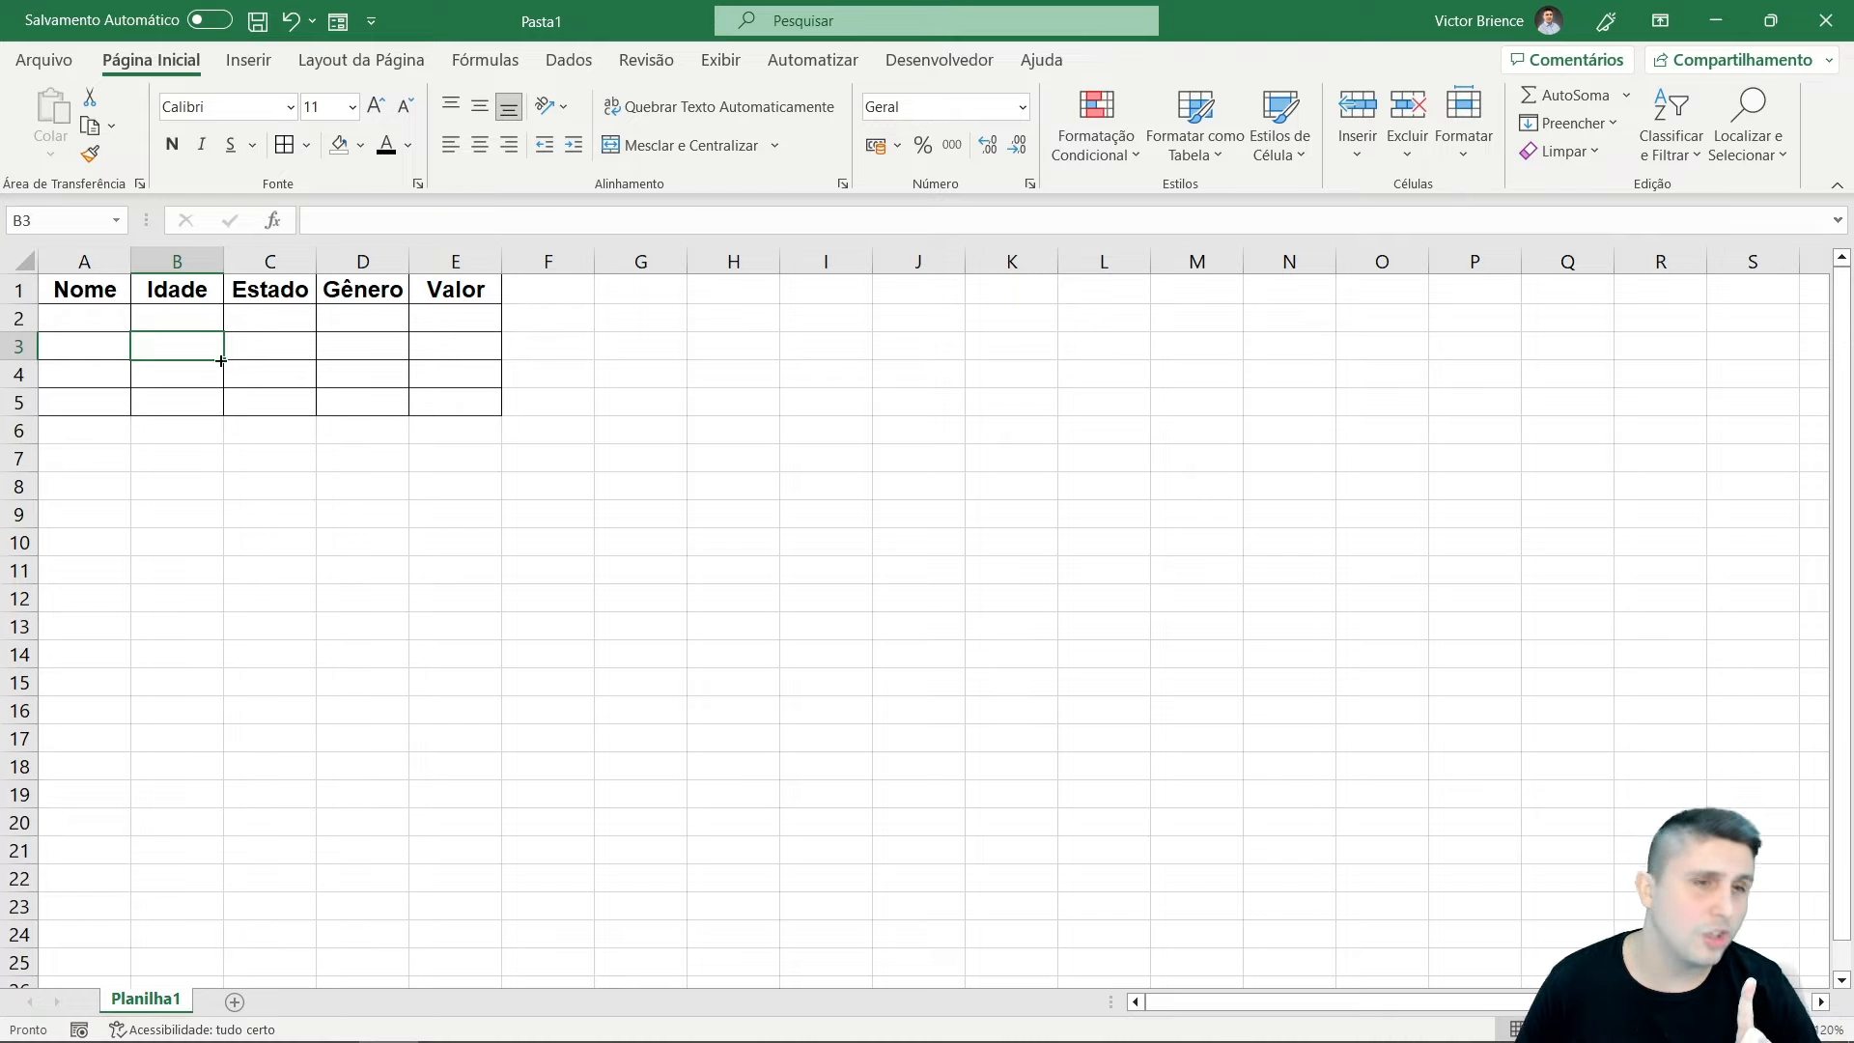
left_click_drag(126, 258, 207, 258)
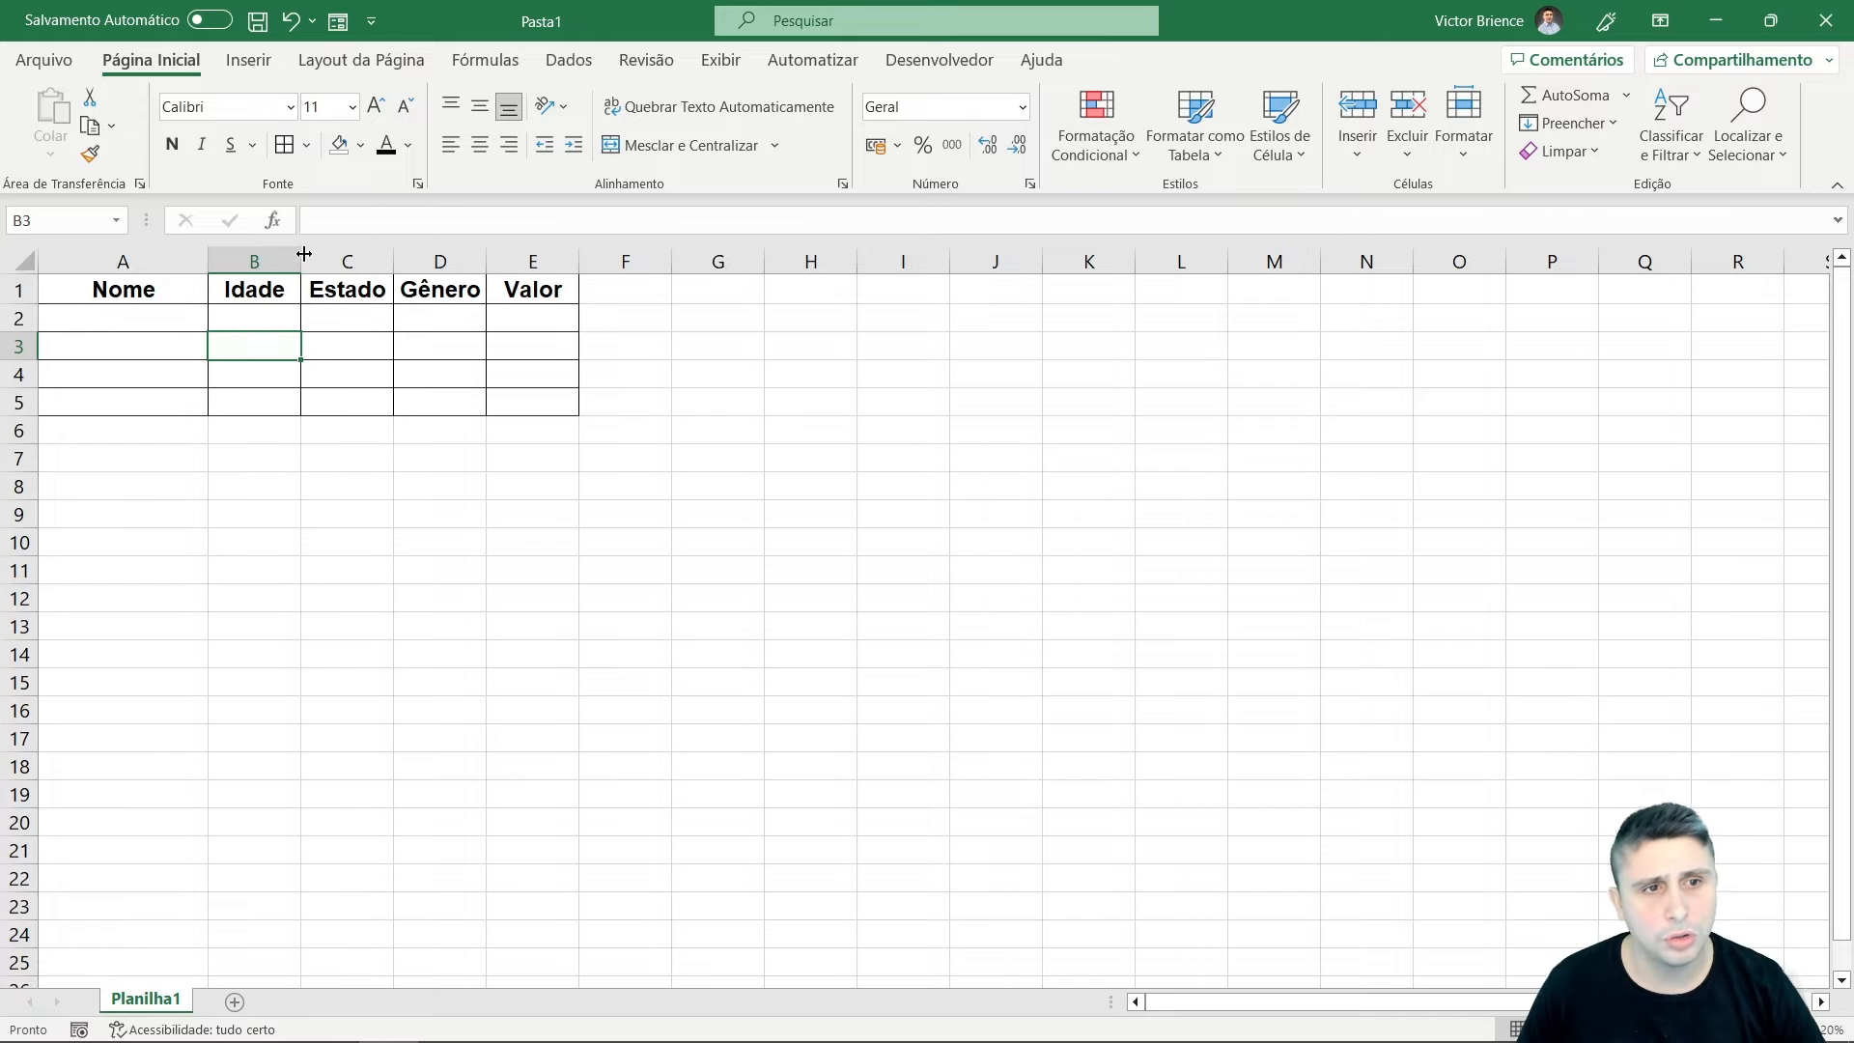
left_click_drag(300, 259, 527, 261)
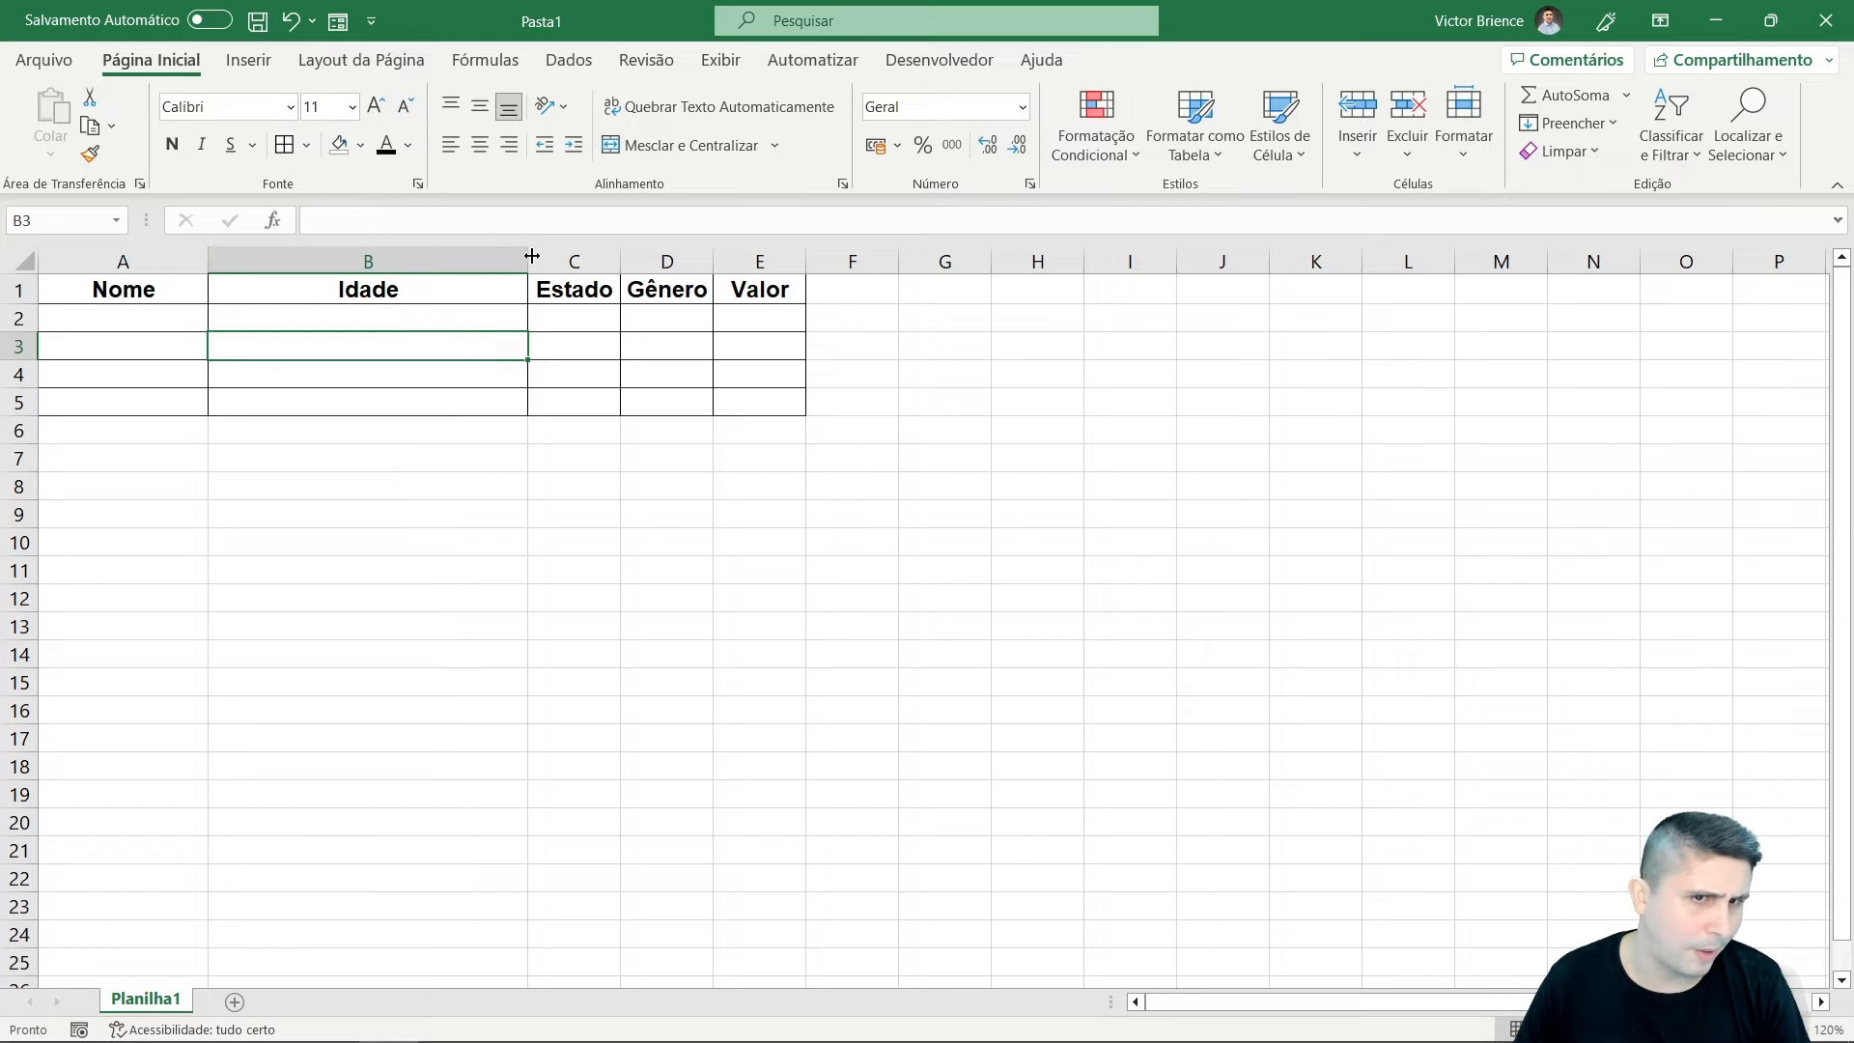
left_click_drag(529, 253, 386, 253)
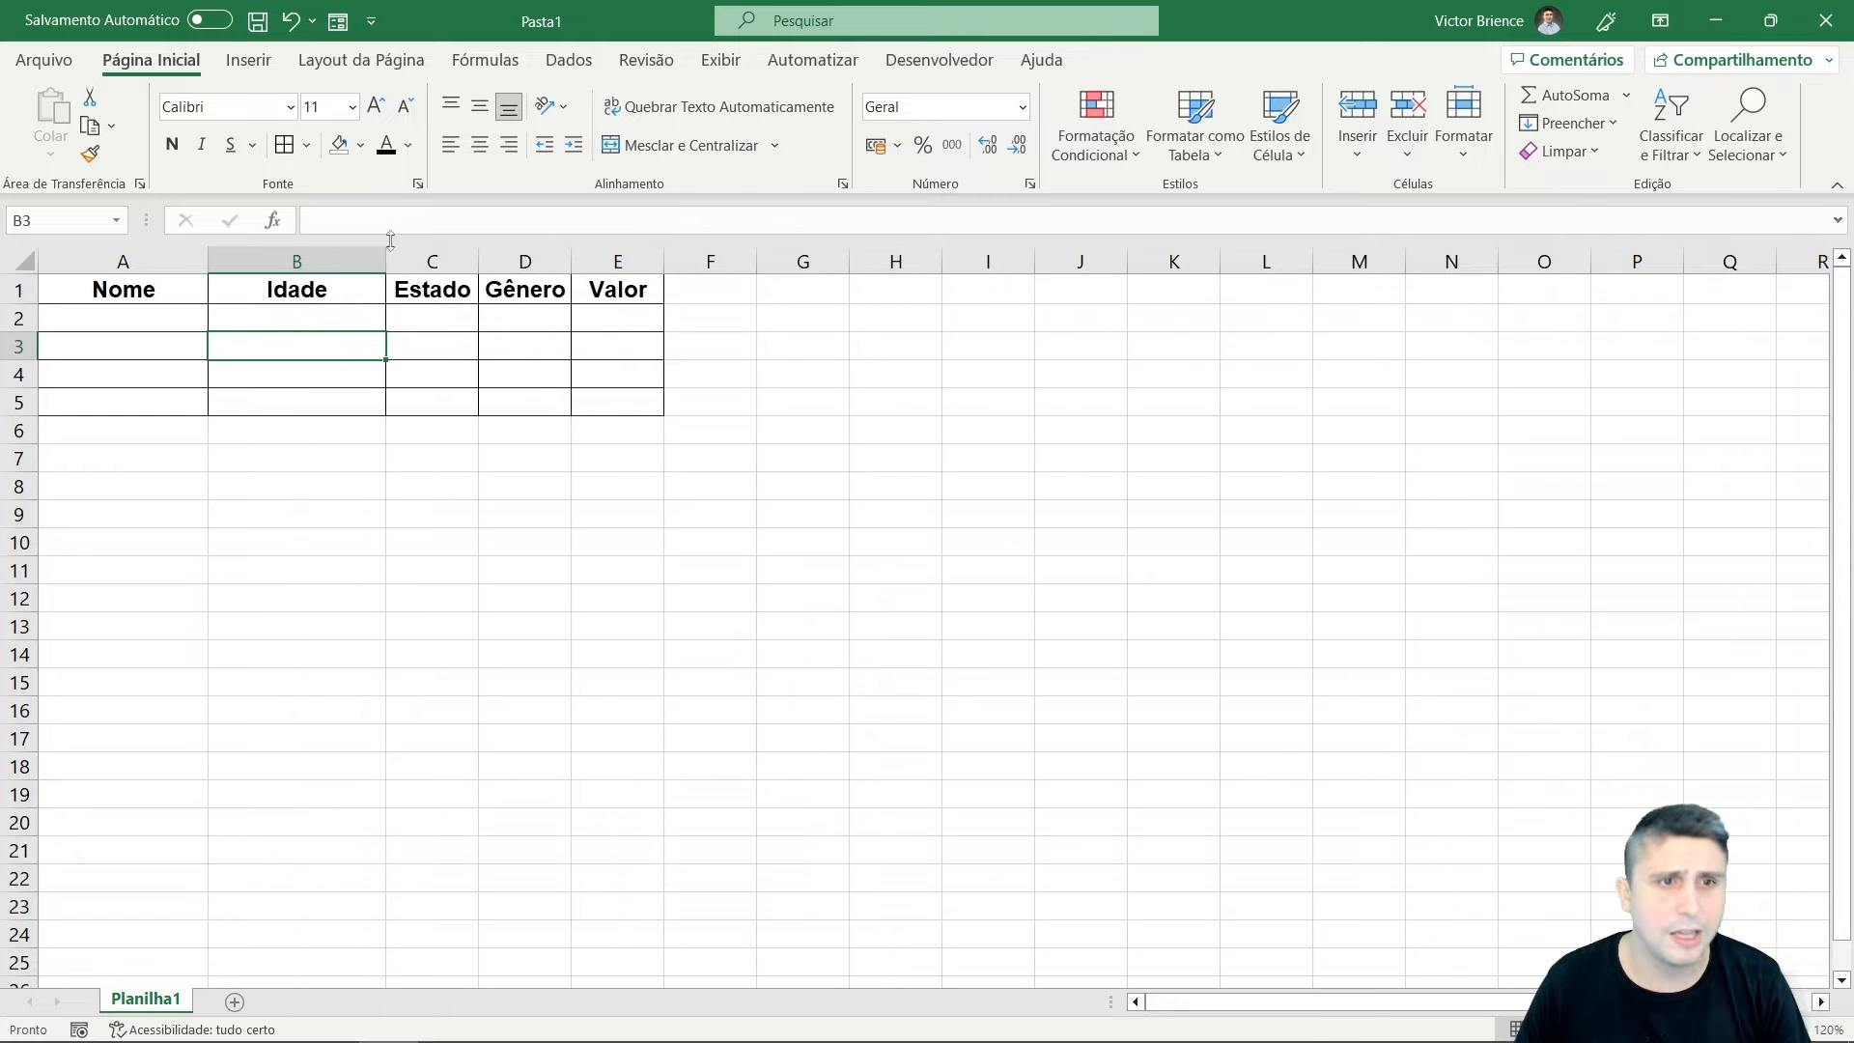
Set the width of column A to exactly 20.
right_click(117, 257)
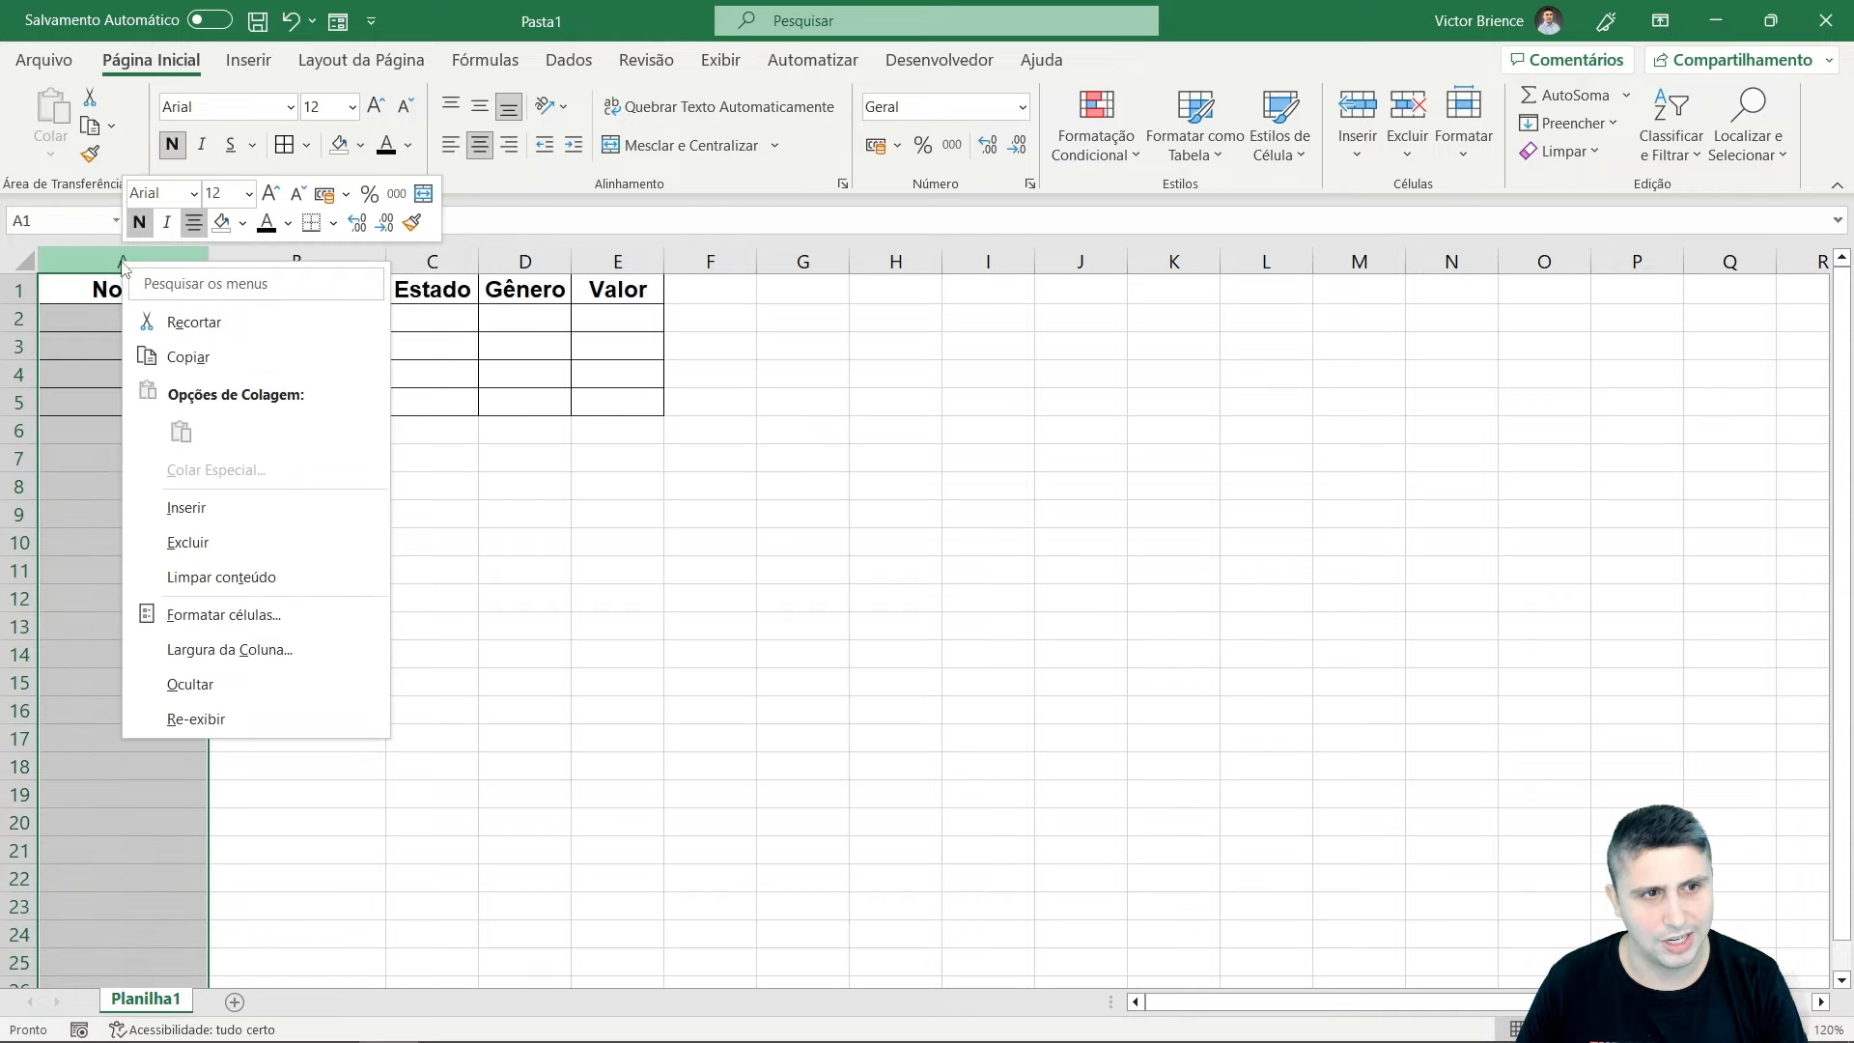
left_click(204, 648)
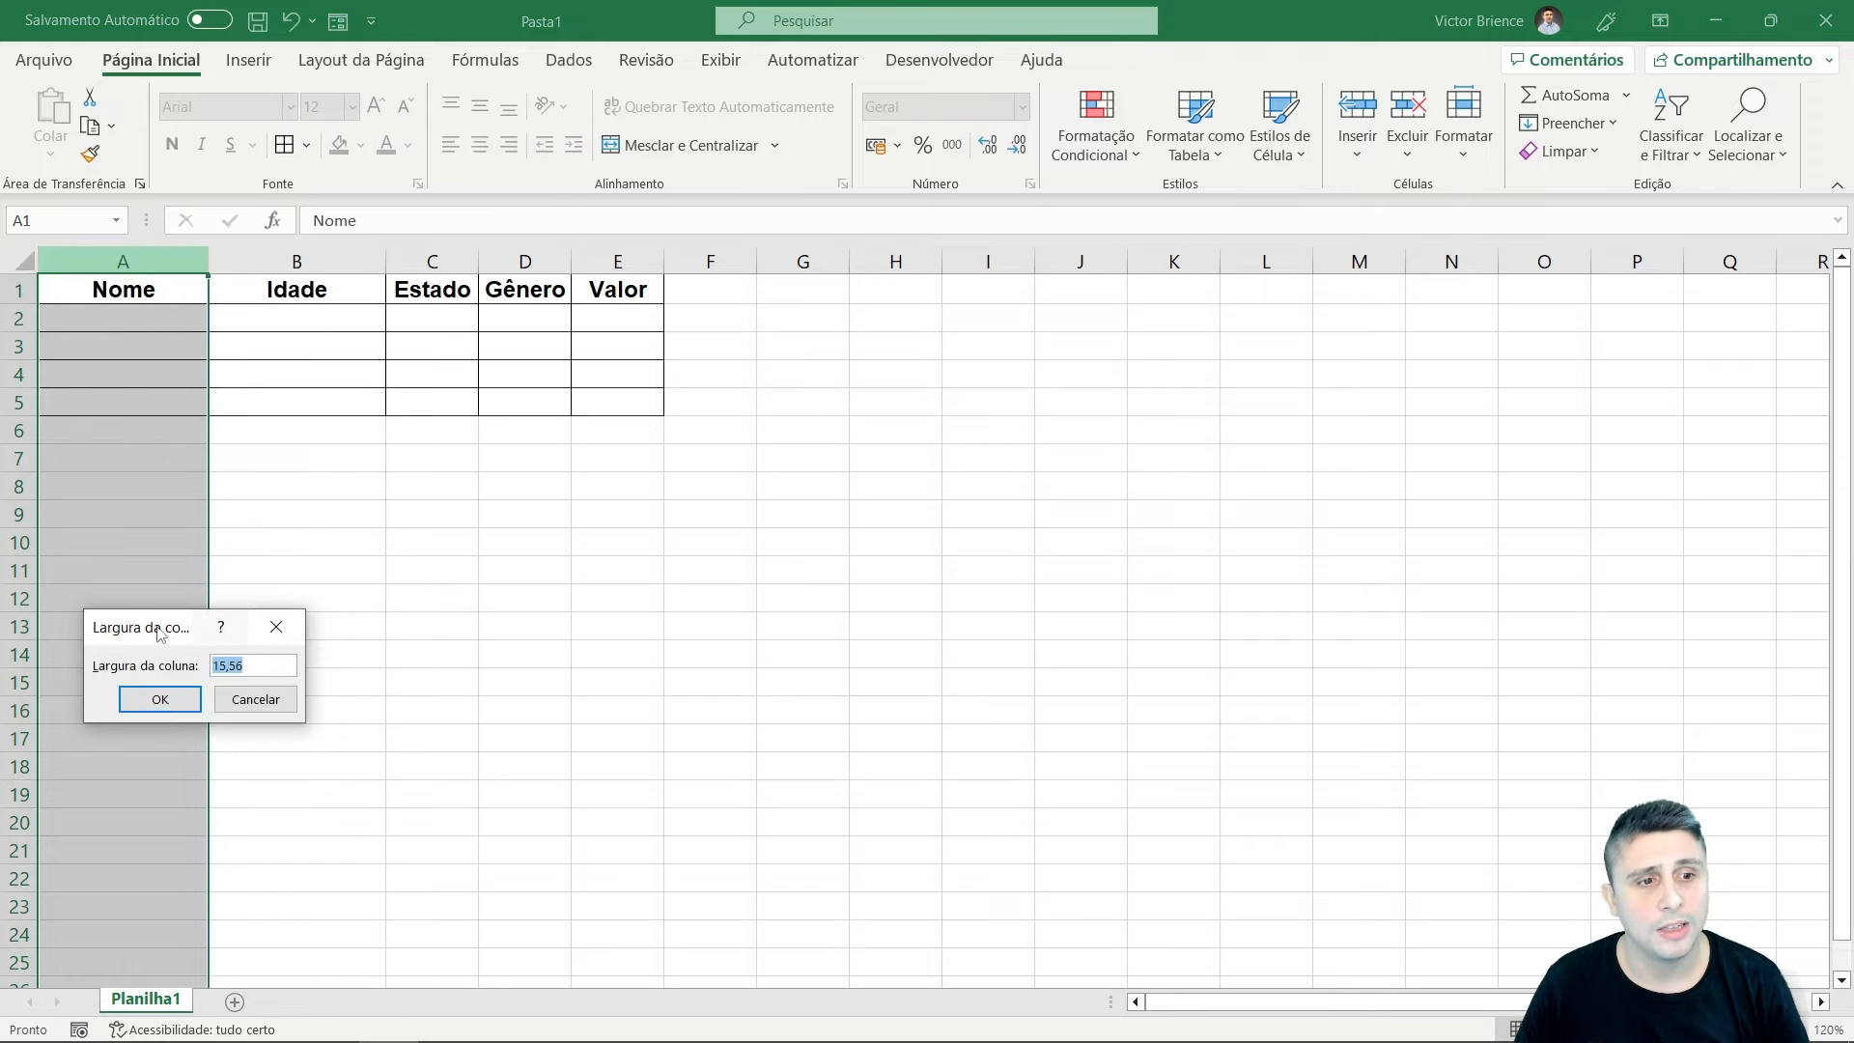
left_click_drag(158, 629, 231, 370)
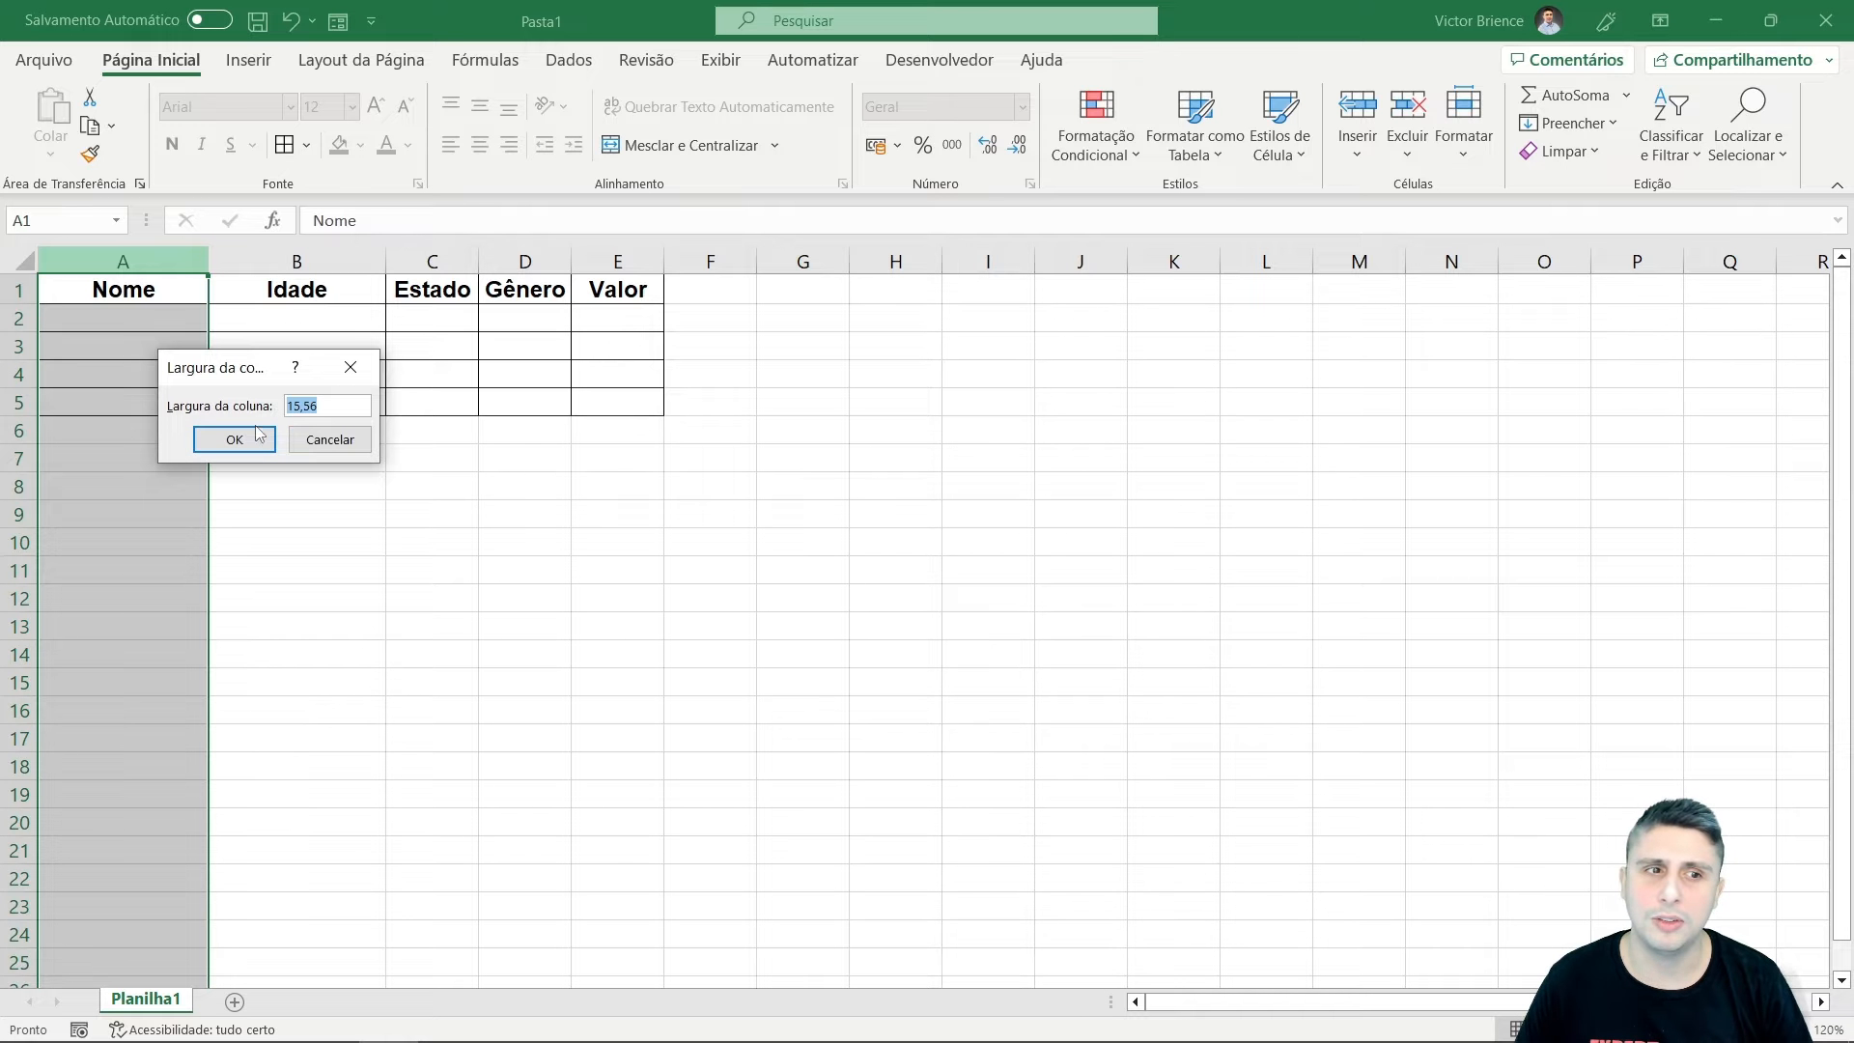
type("20")
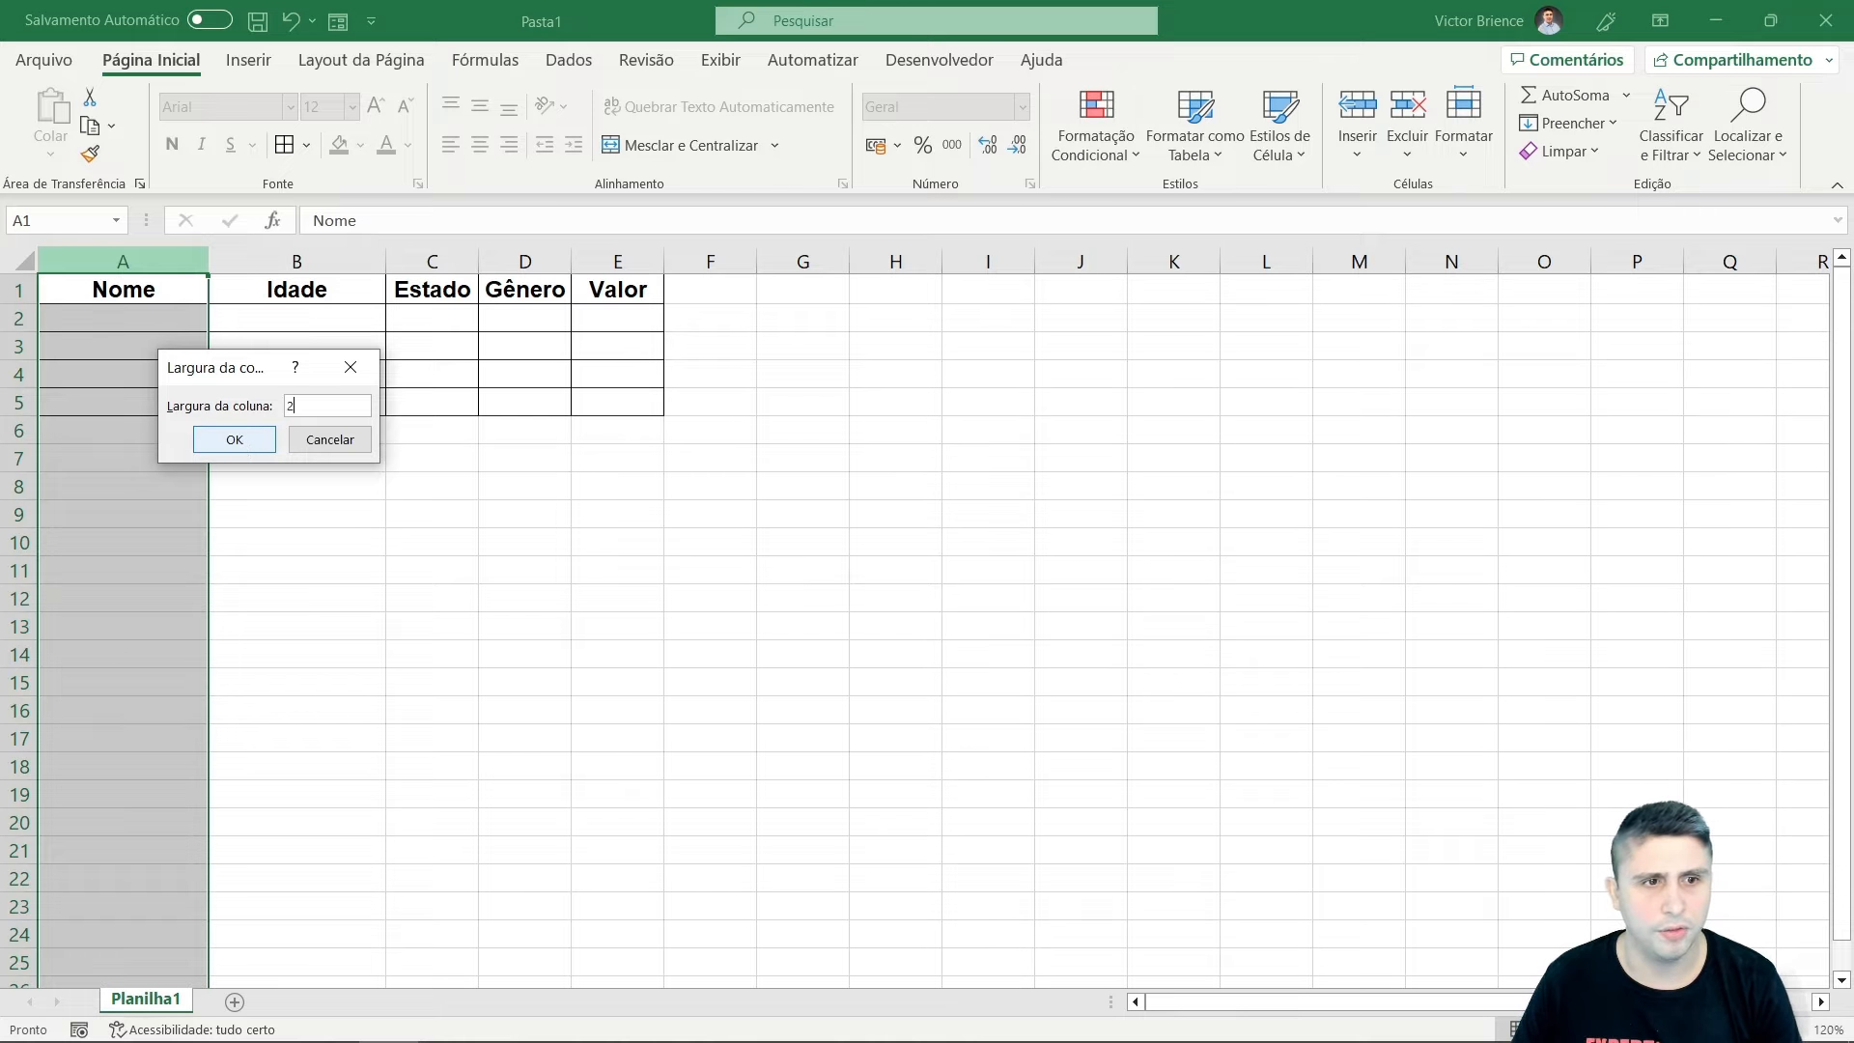
left_click(233, 439)
left_click(374, 514)
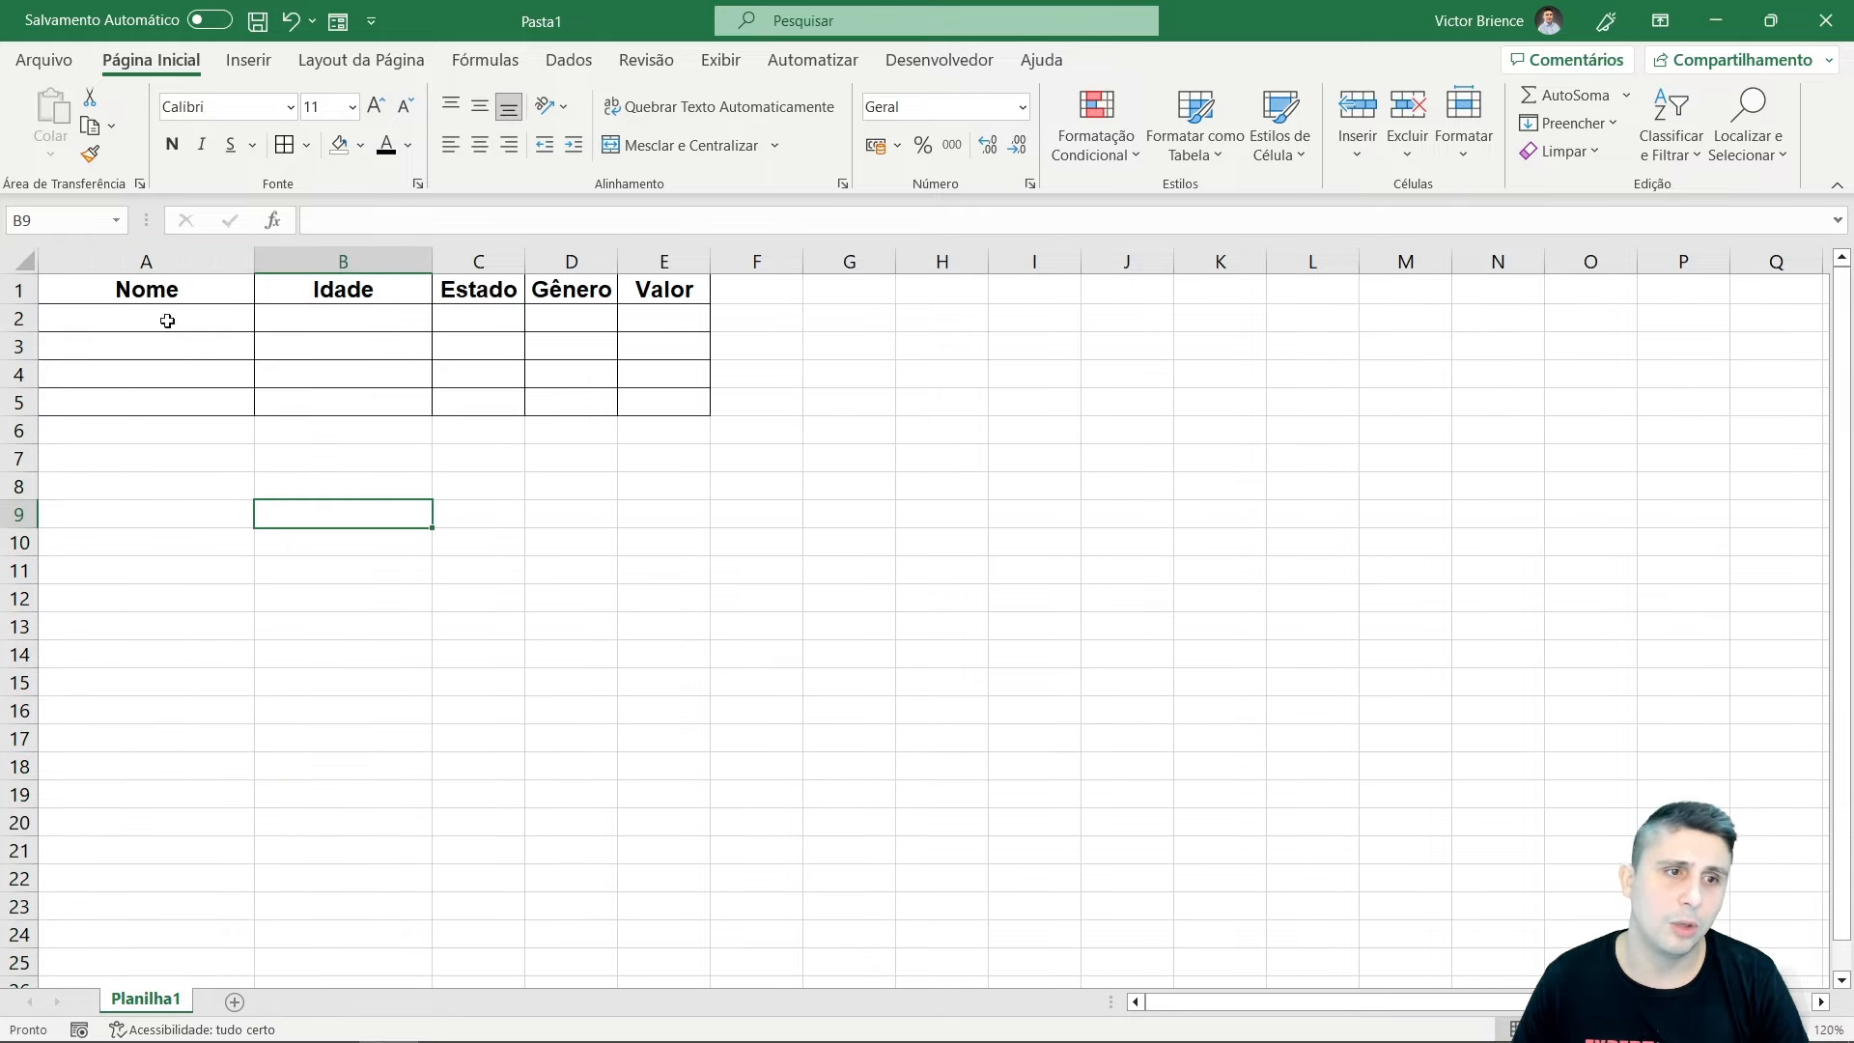
Set the width of column B to exactly 20.
left_click(183, 259)
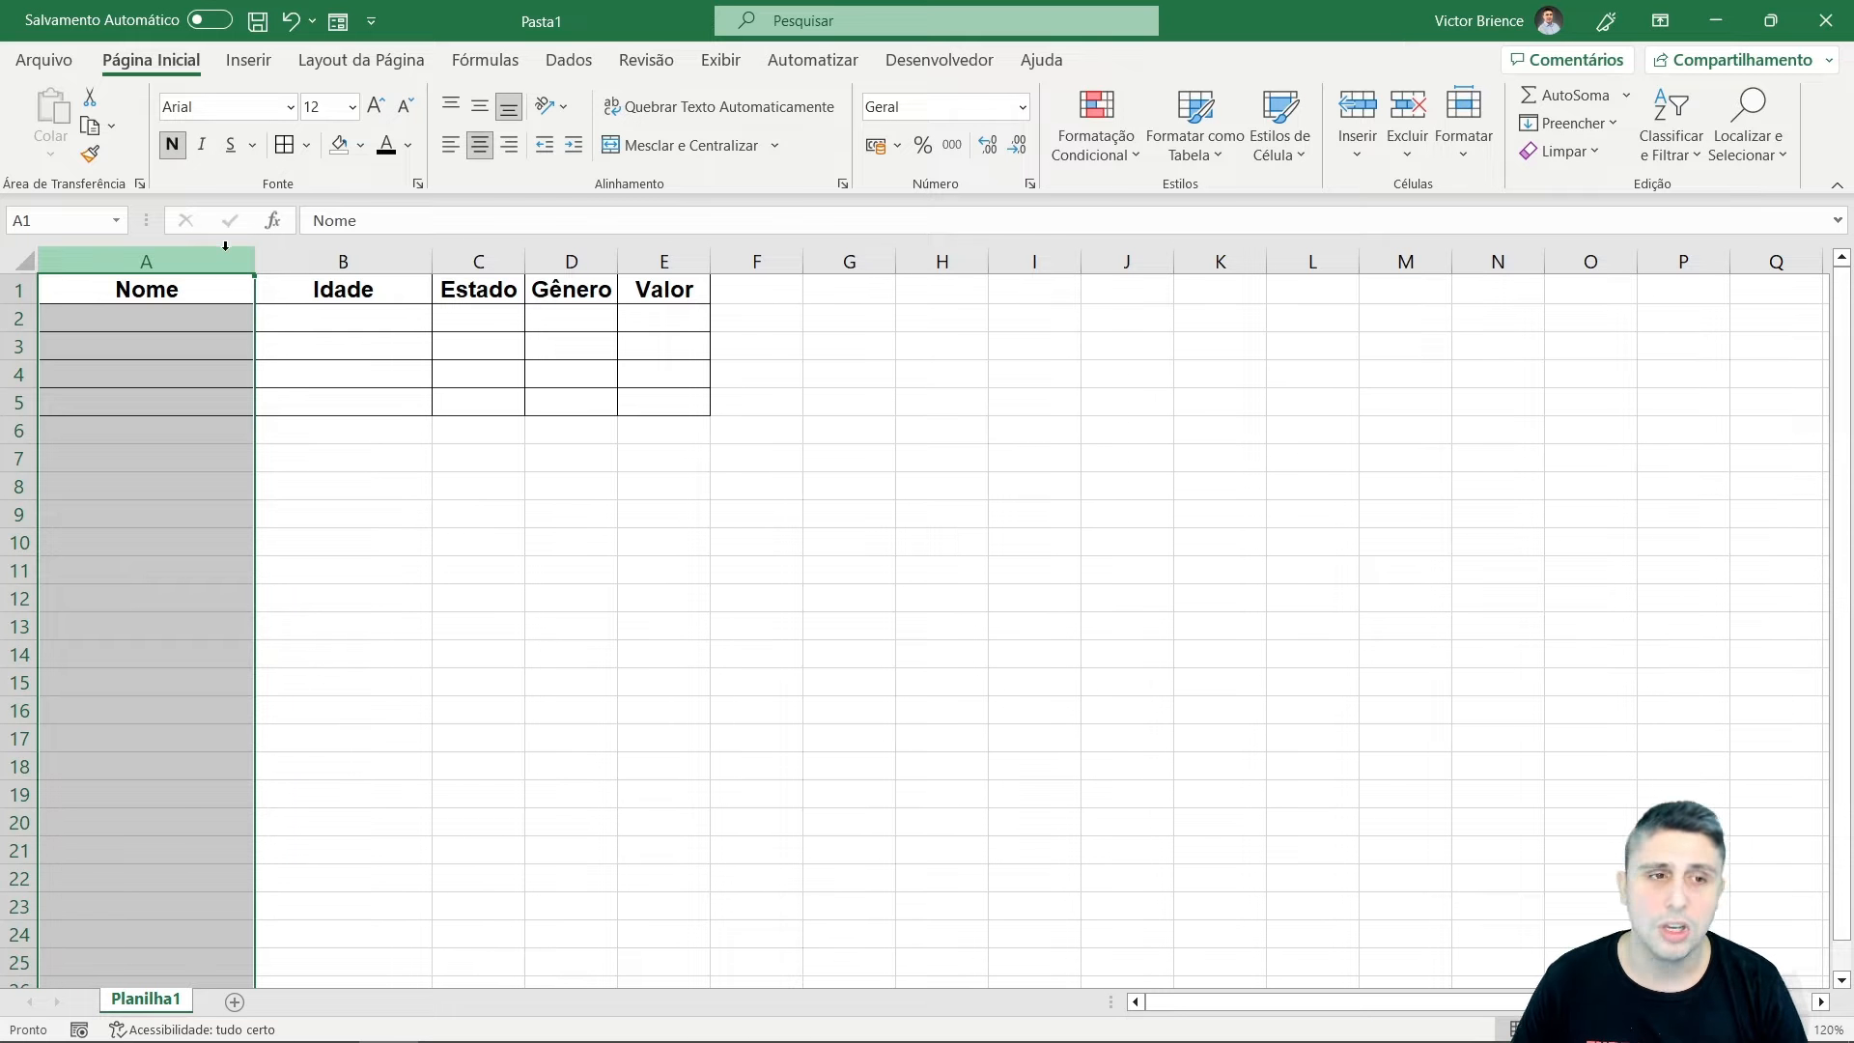
left_click(326, 250)
right_click(341, 260)
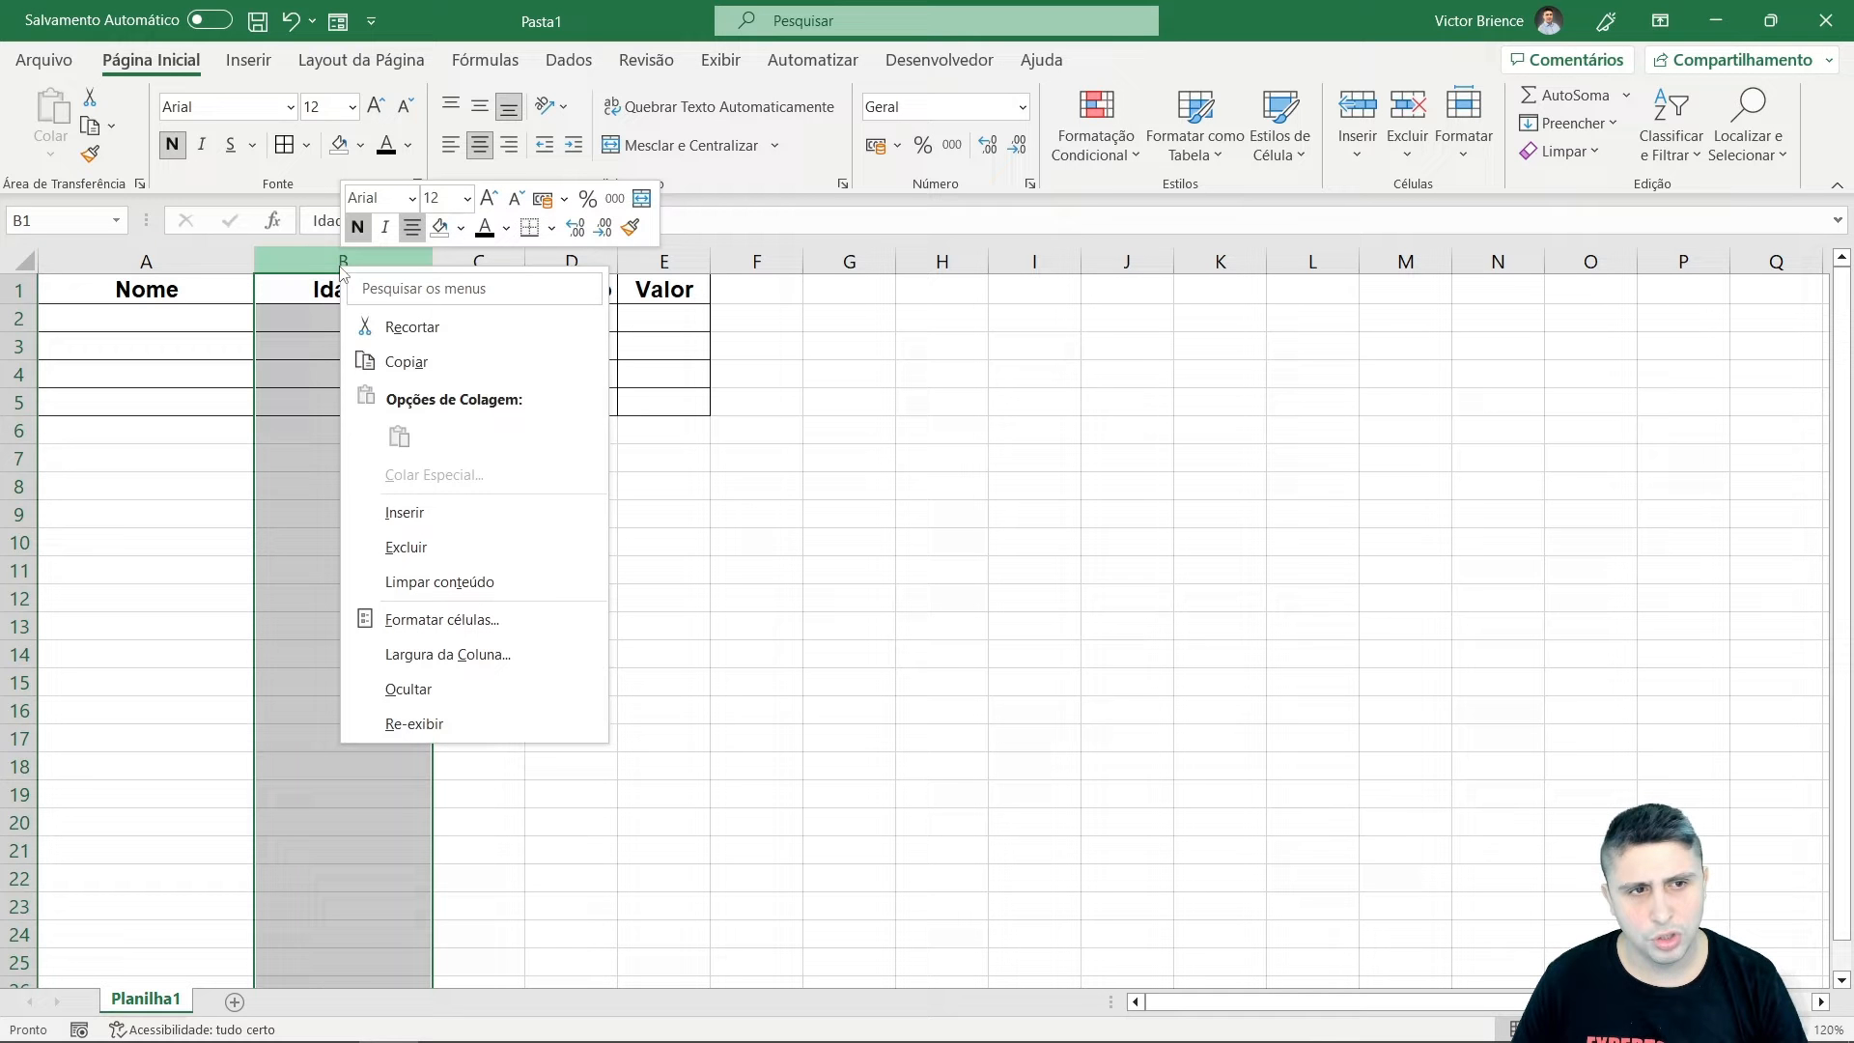
left_click(422, 649)
type("20")
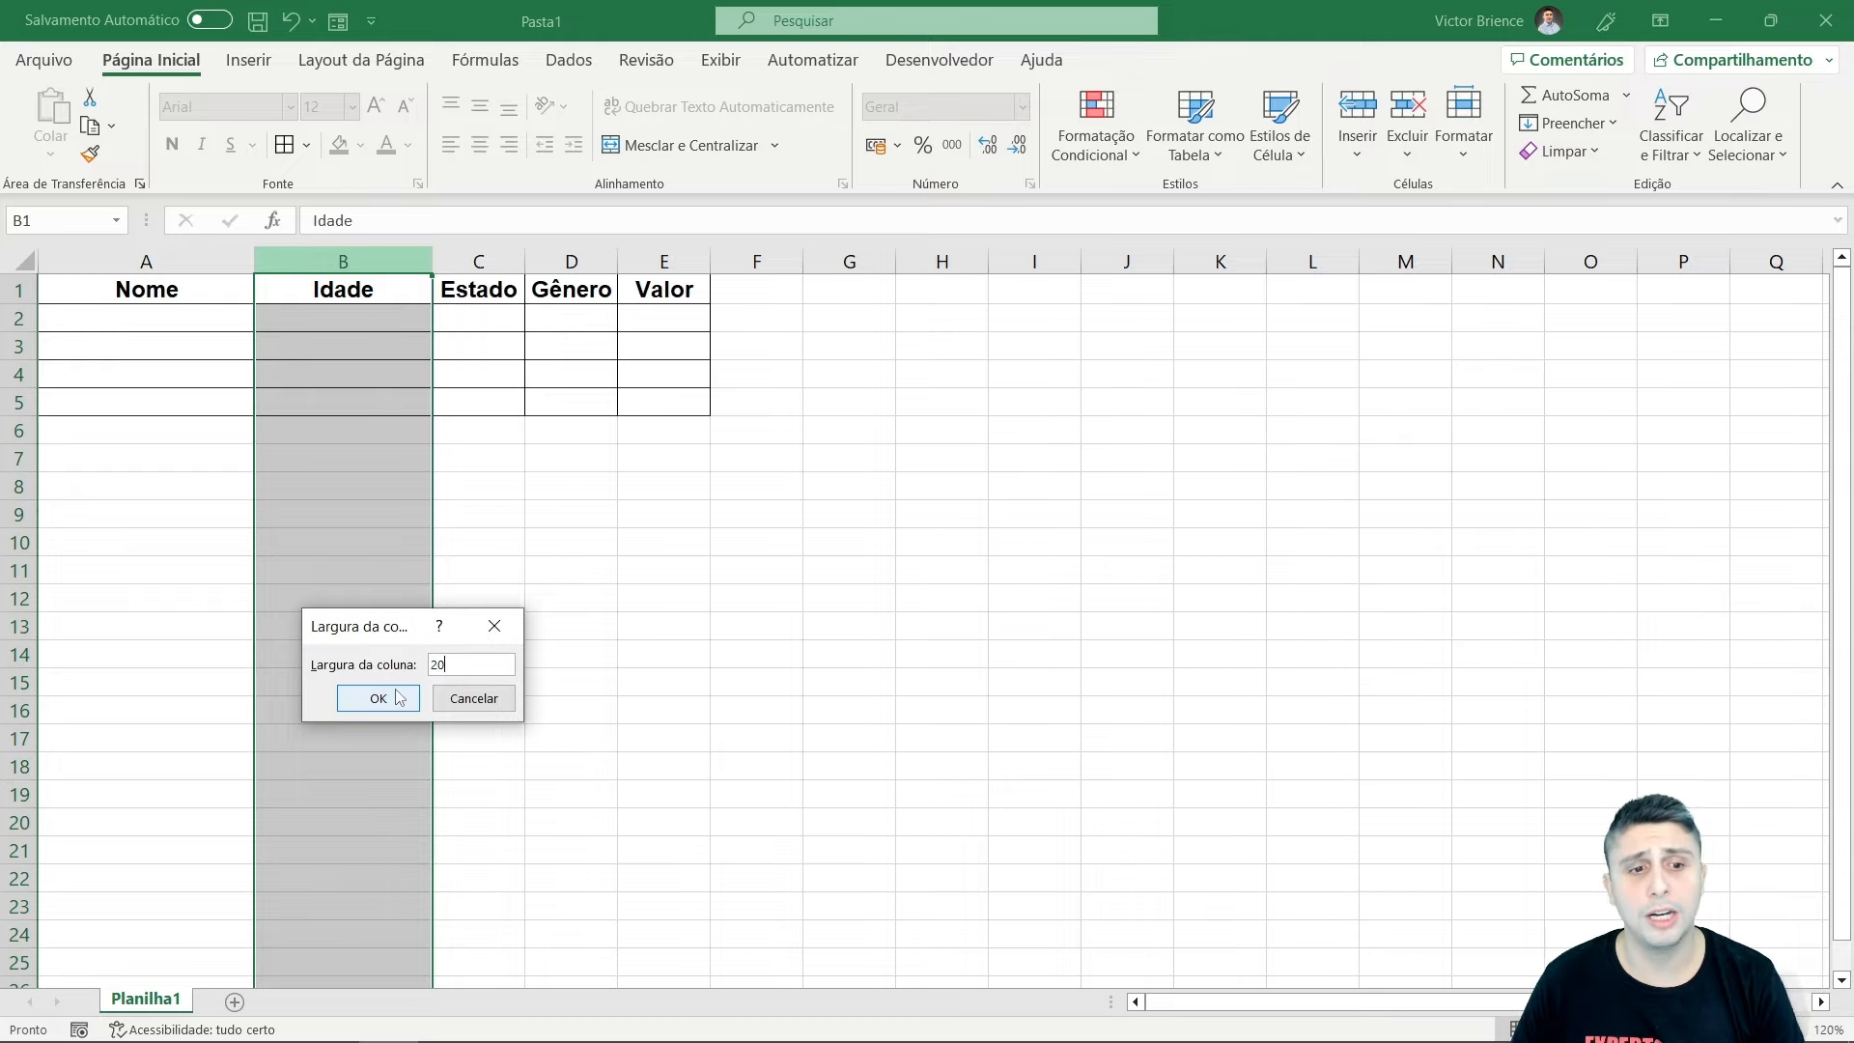
left_click(398, 697)
left_click(406, 561)
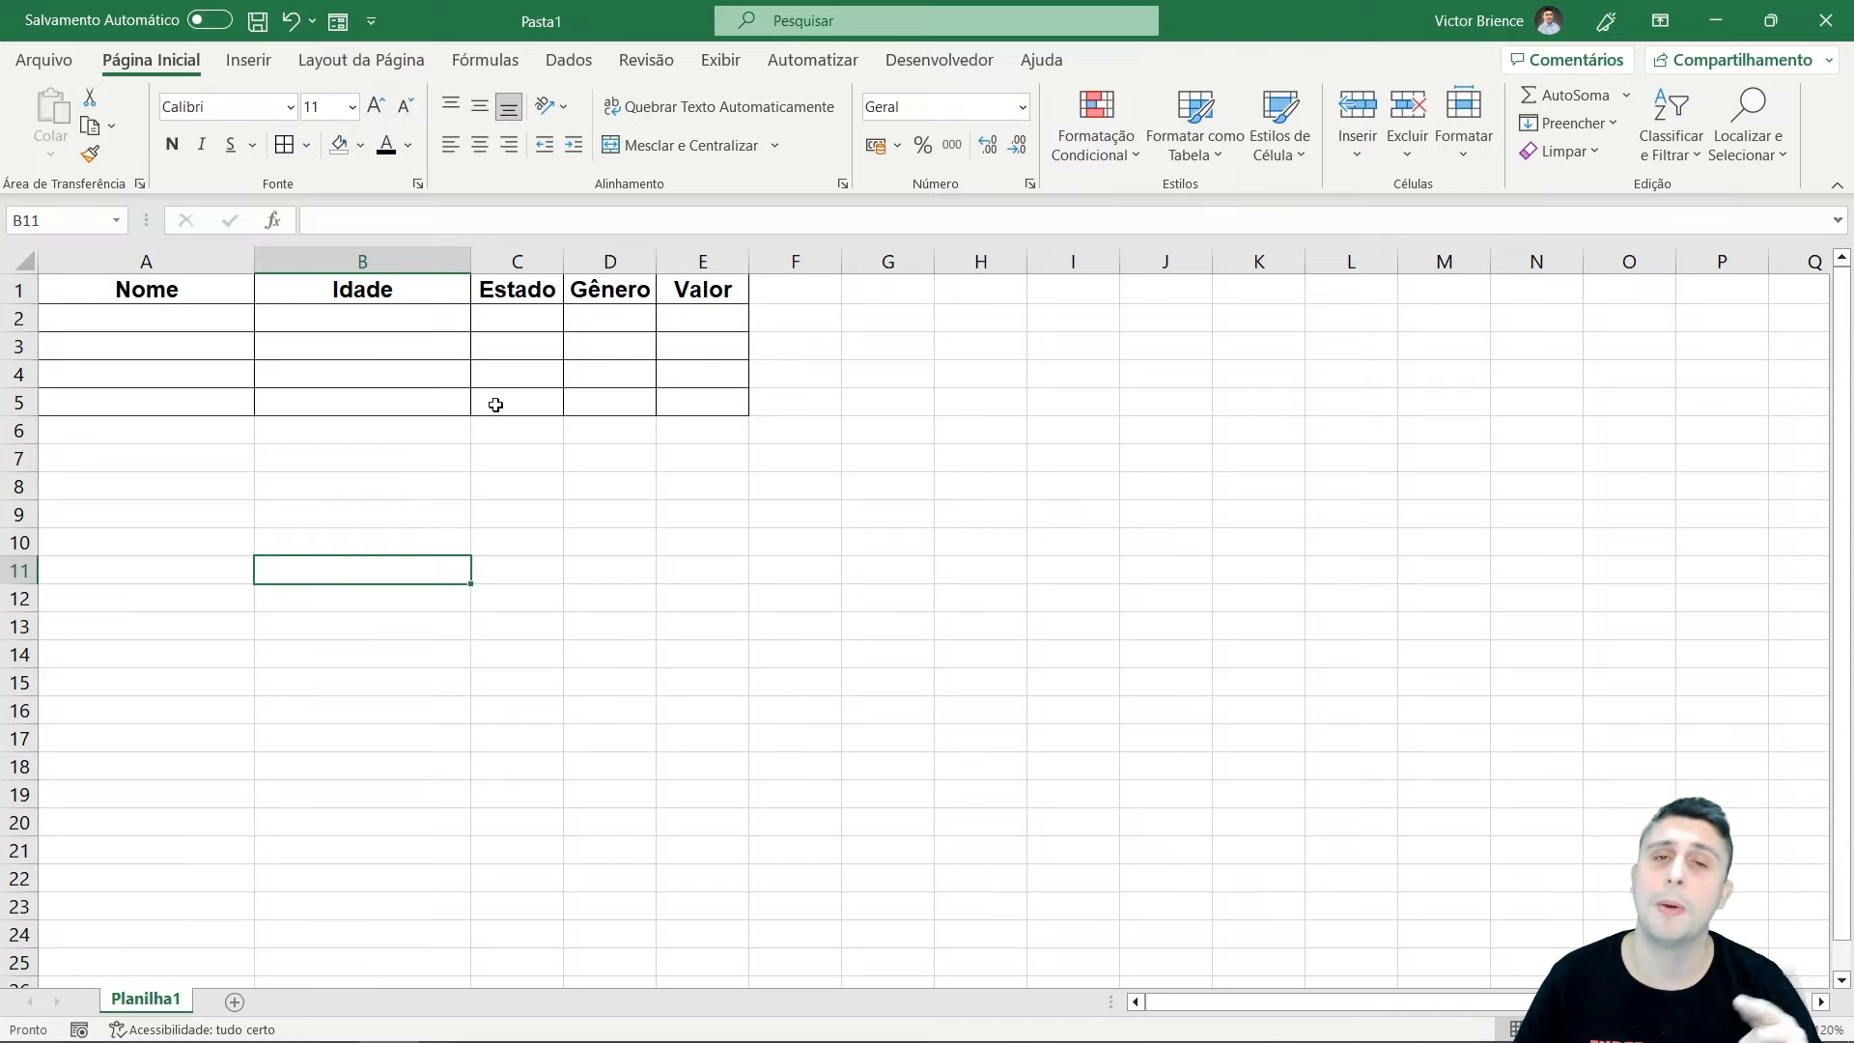
Set the width of columns A to E to 20 all at once, and highlight the table range A1:E5 to check it.
left_click(210, 253)
left_click_drag(210, 255, 701, 253)
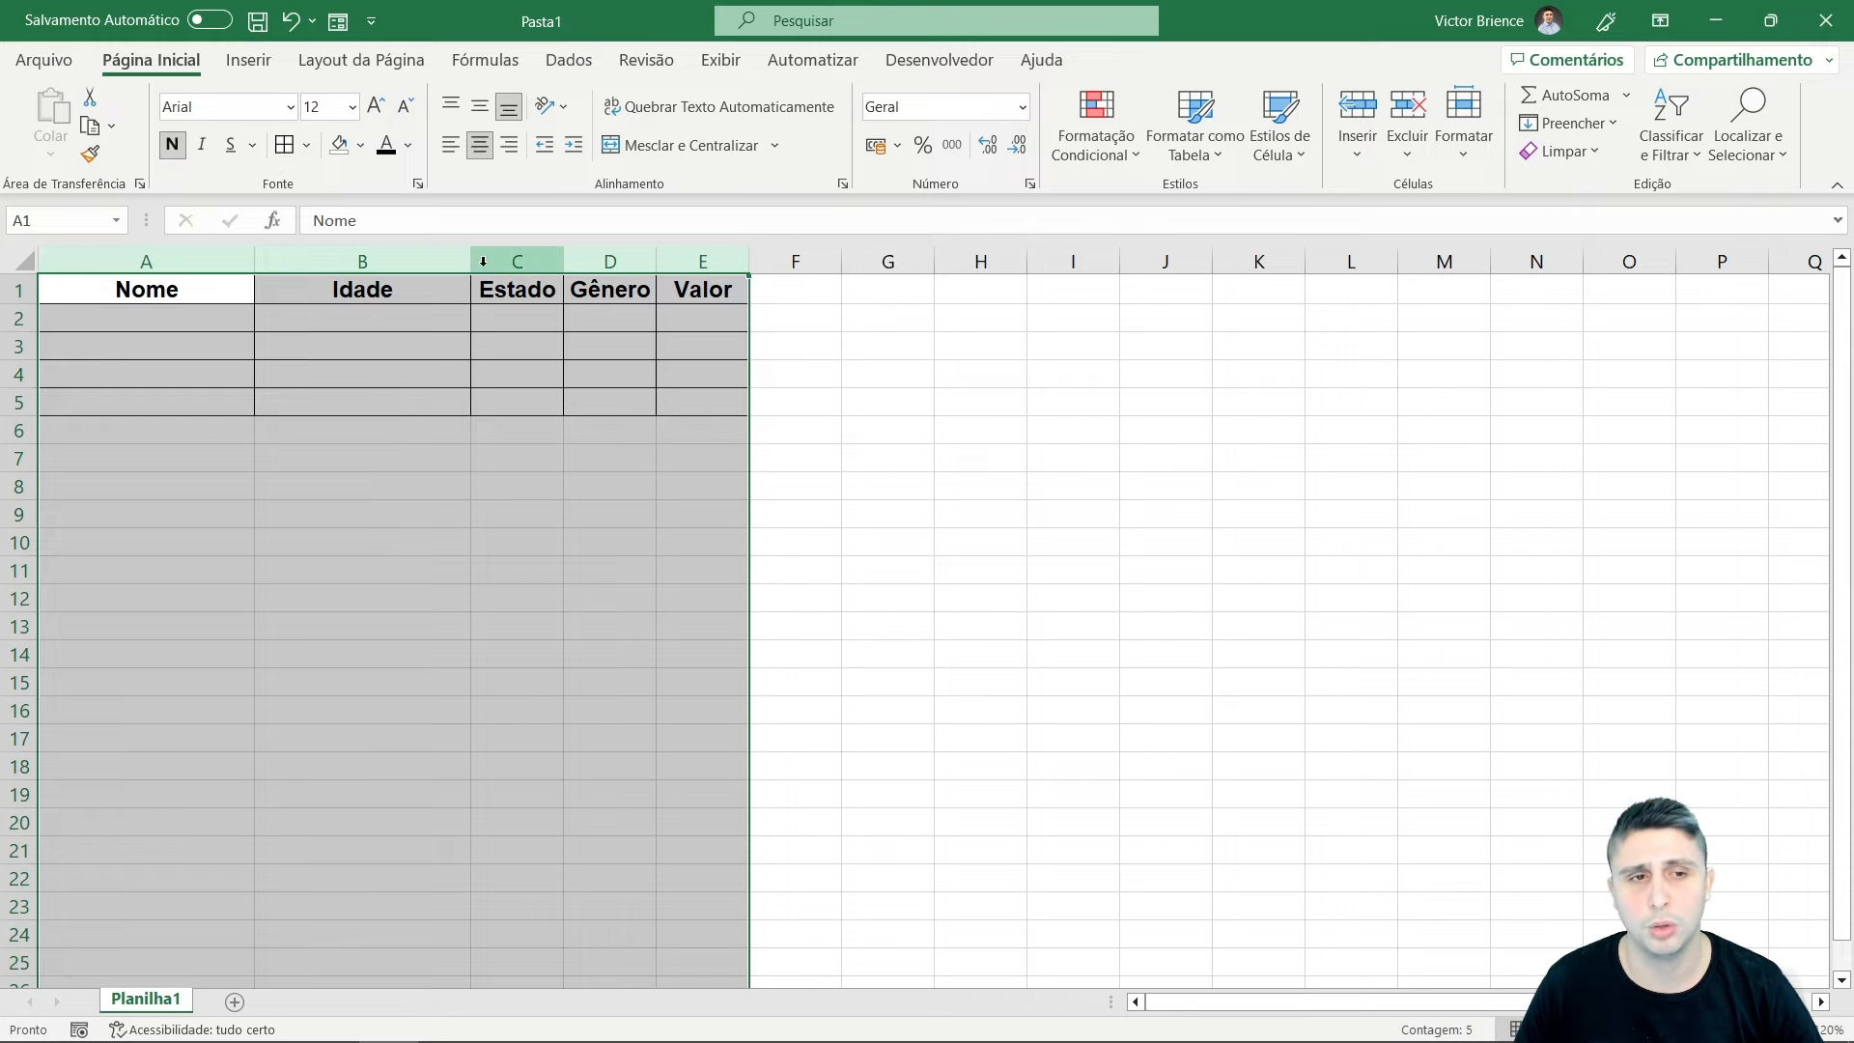
right_click(411, 267)
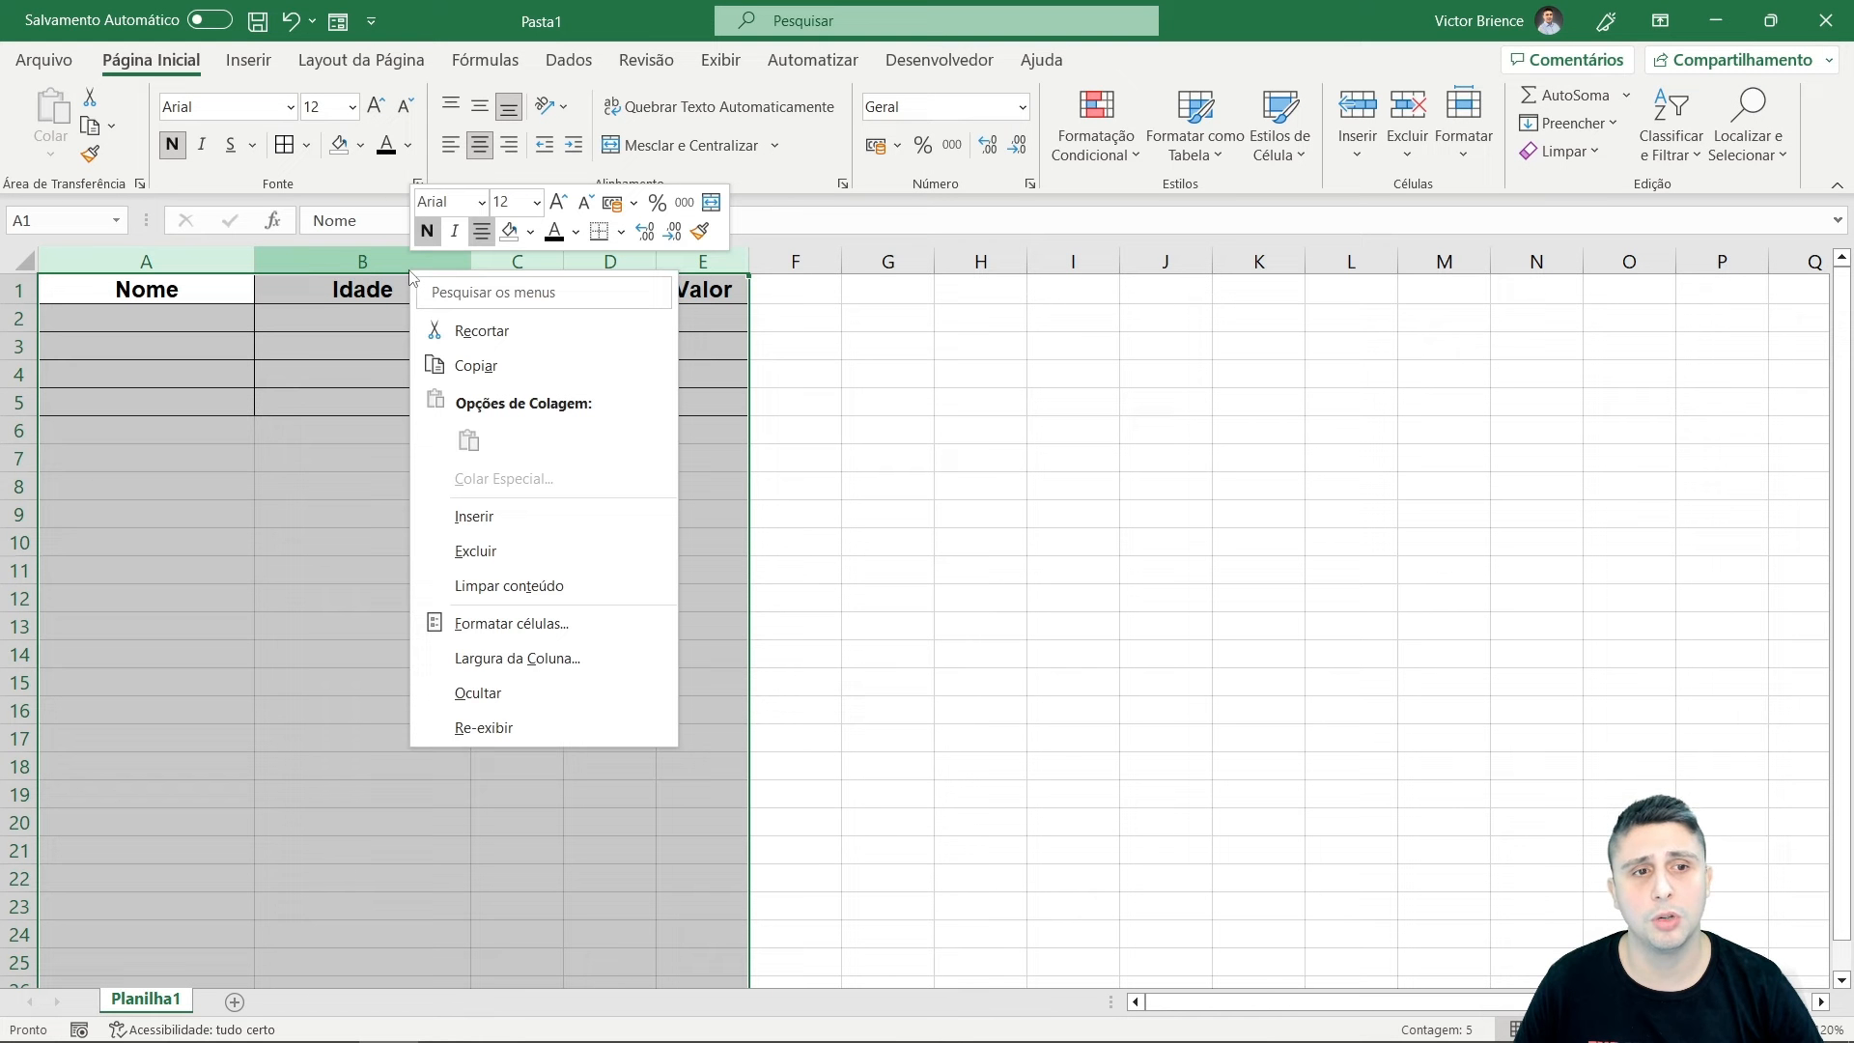
left_click(521, 658)
type("20")
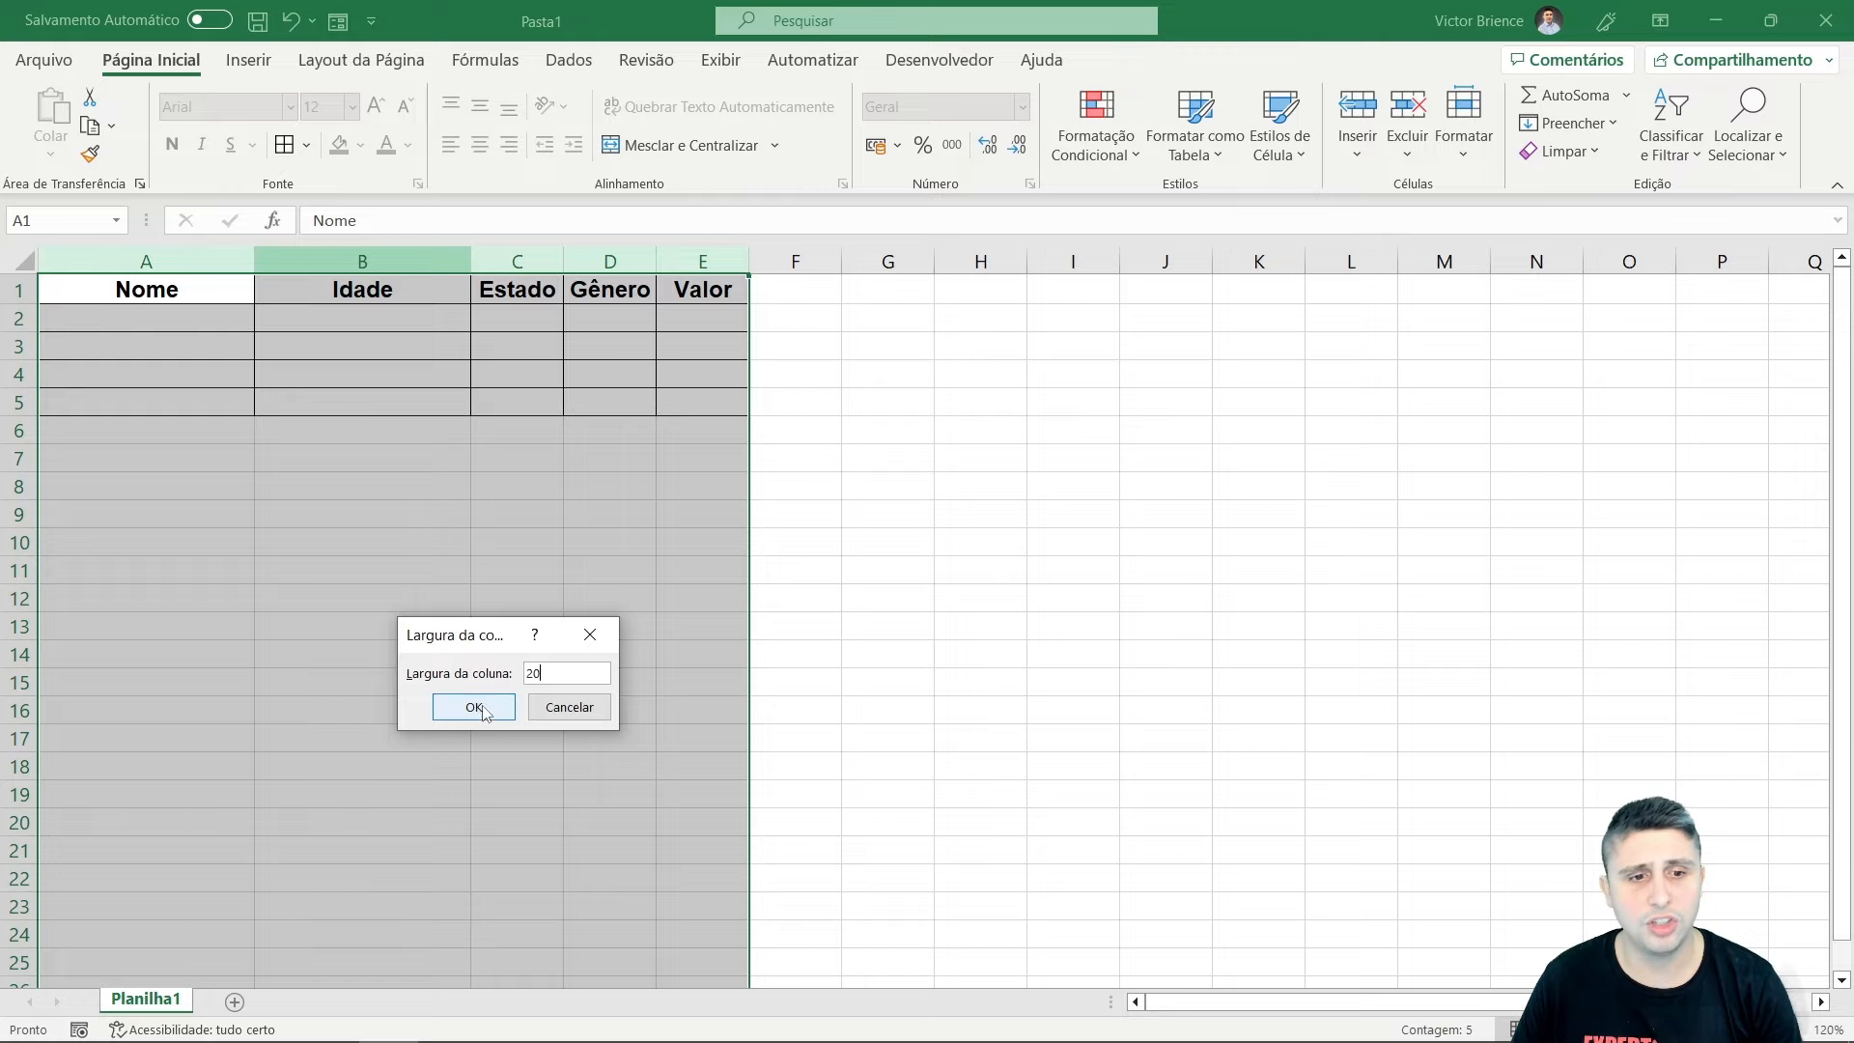
left_click(474, 709)
left_click(503, 572)
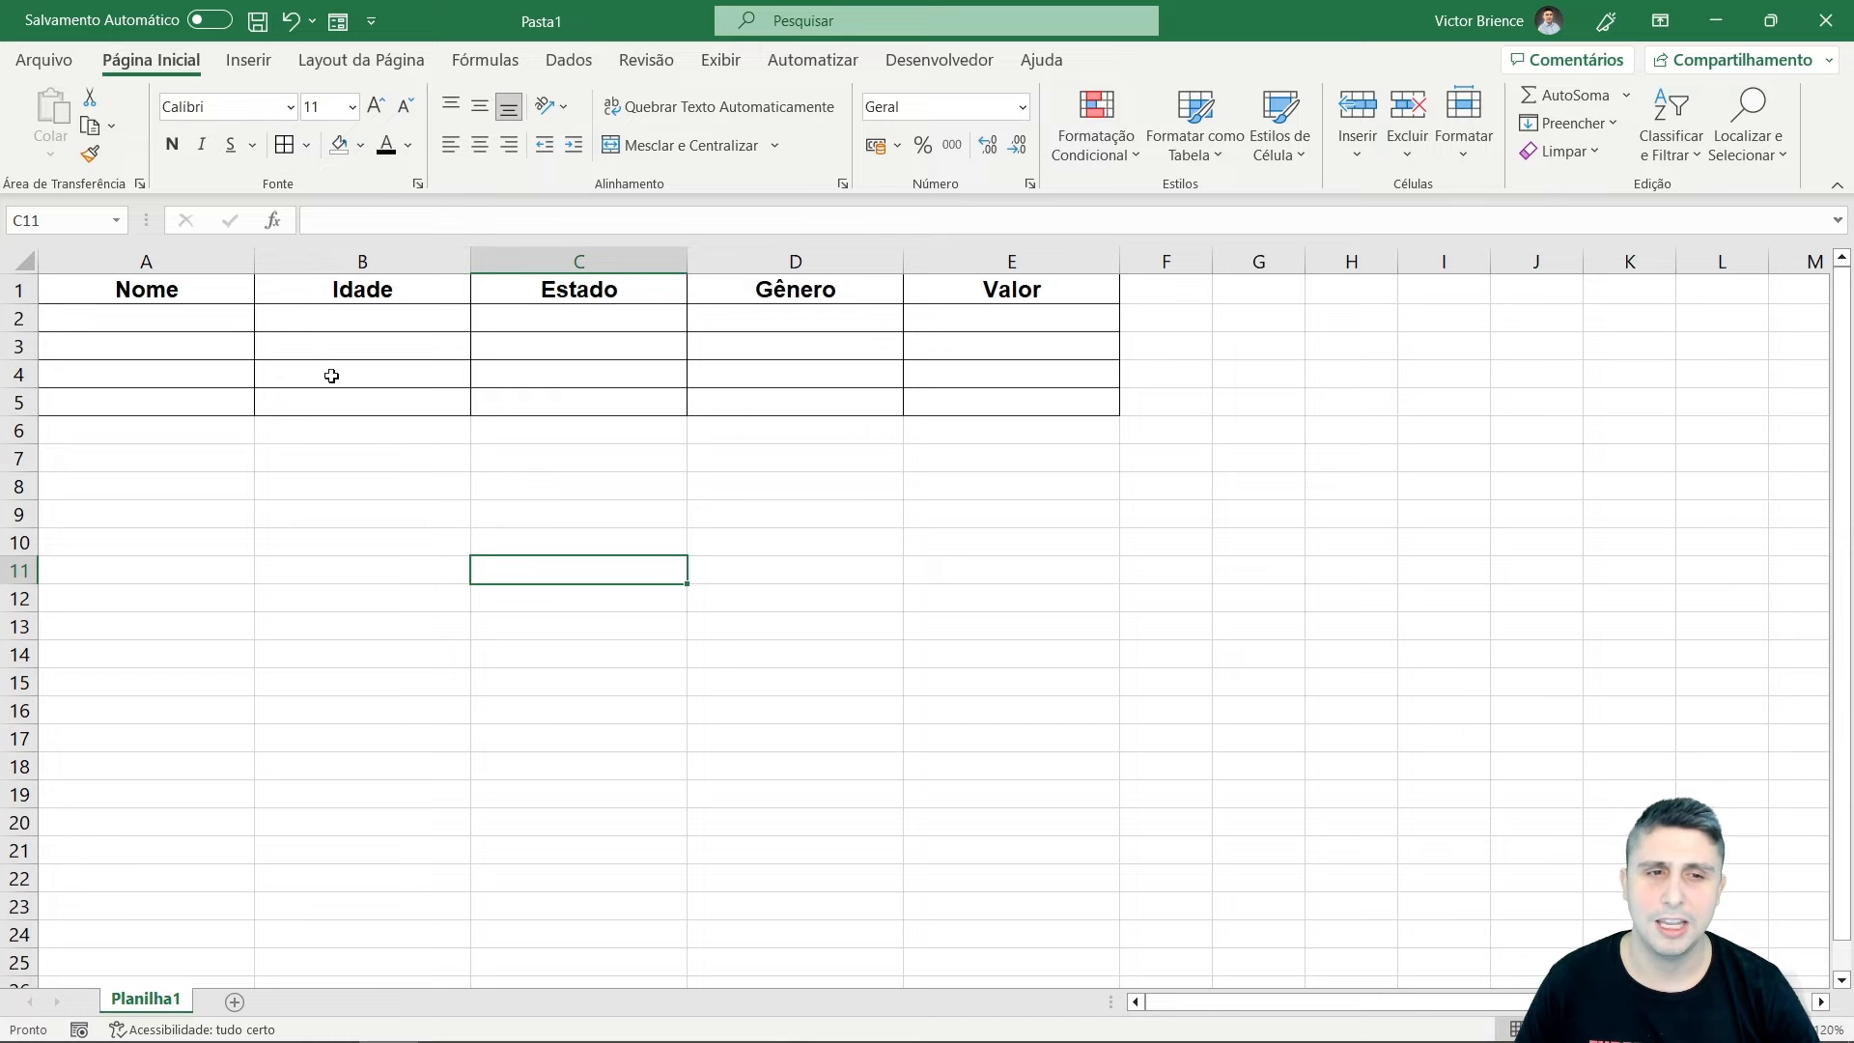
left_click_drag(178, 287, 1022, 385)
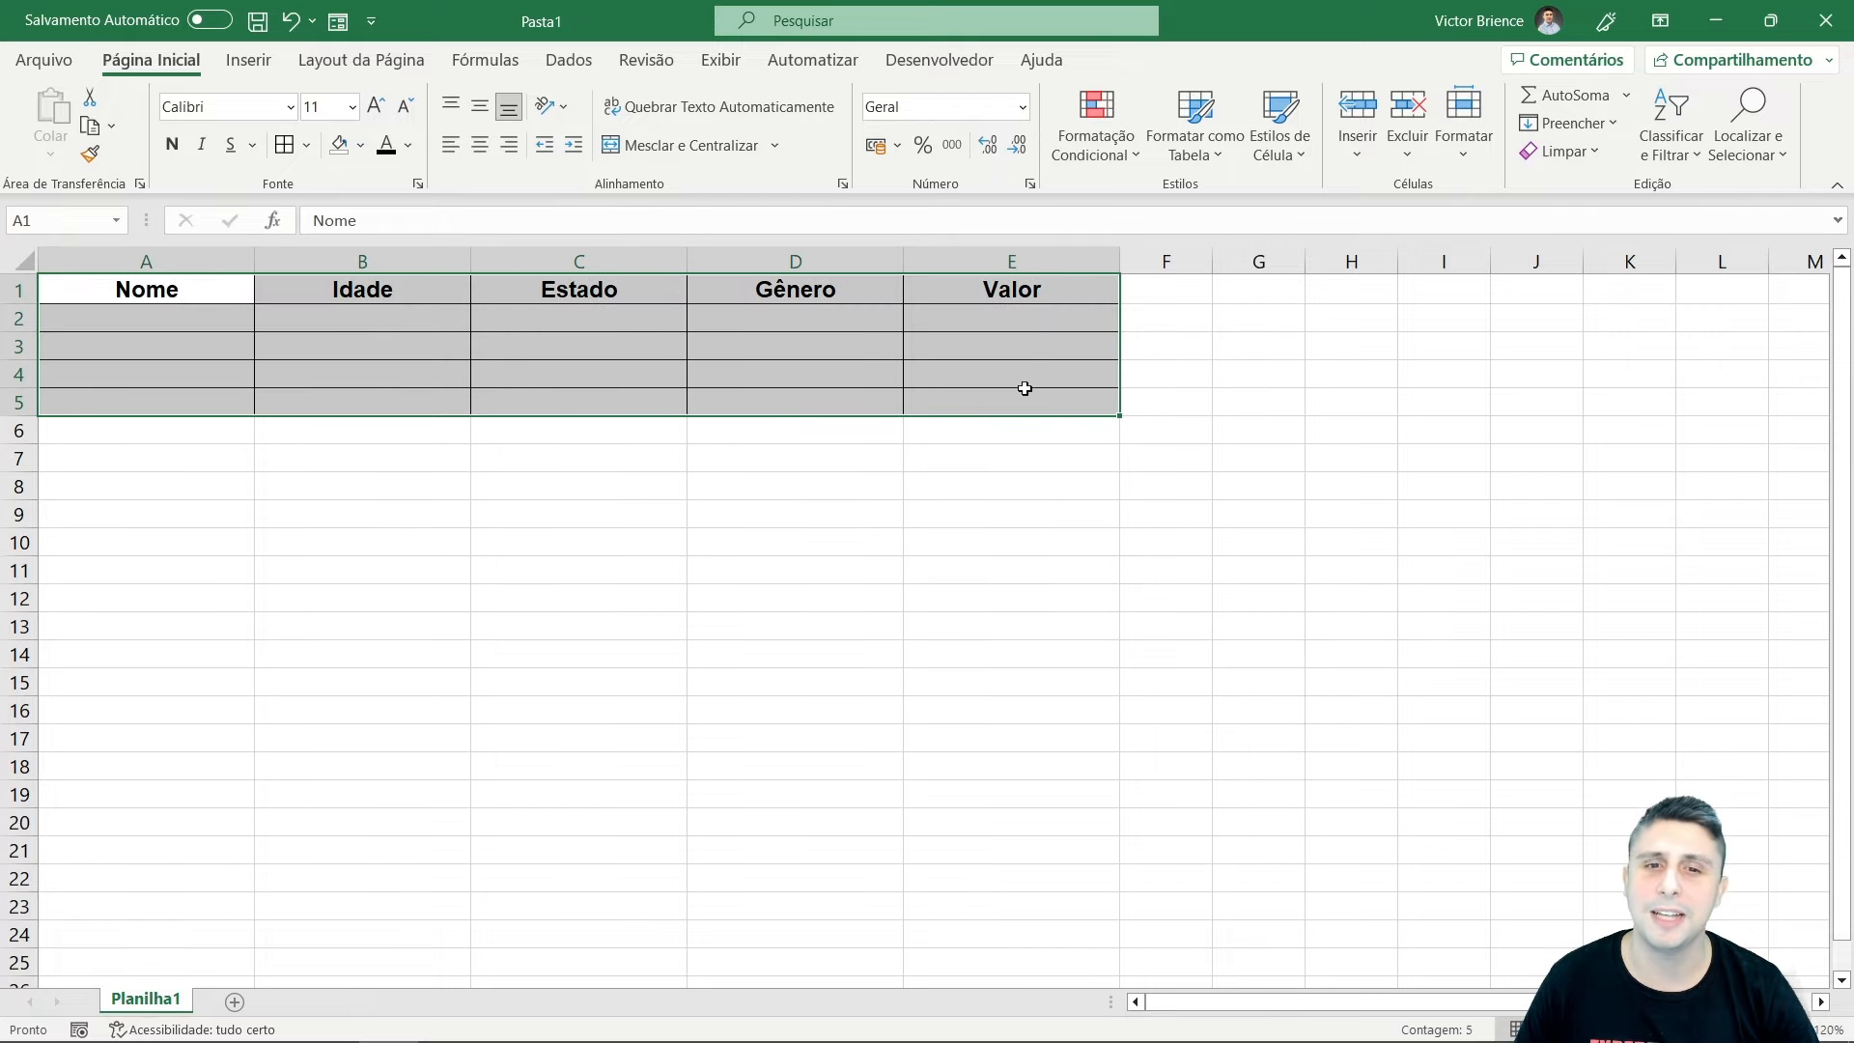
left_click(738, 486)
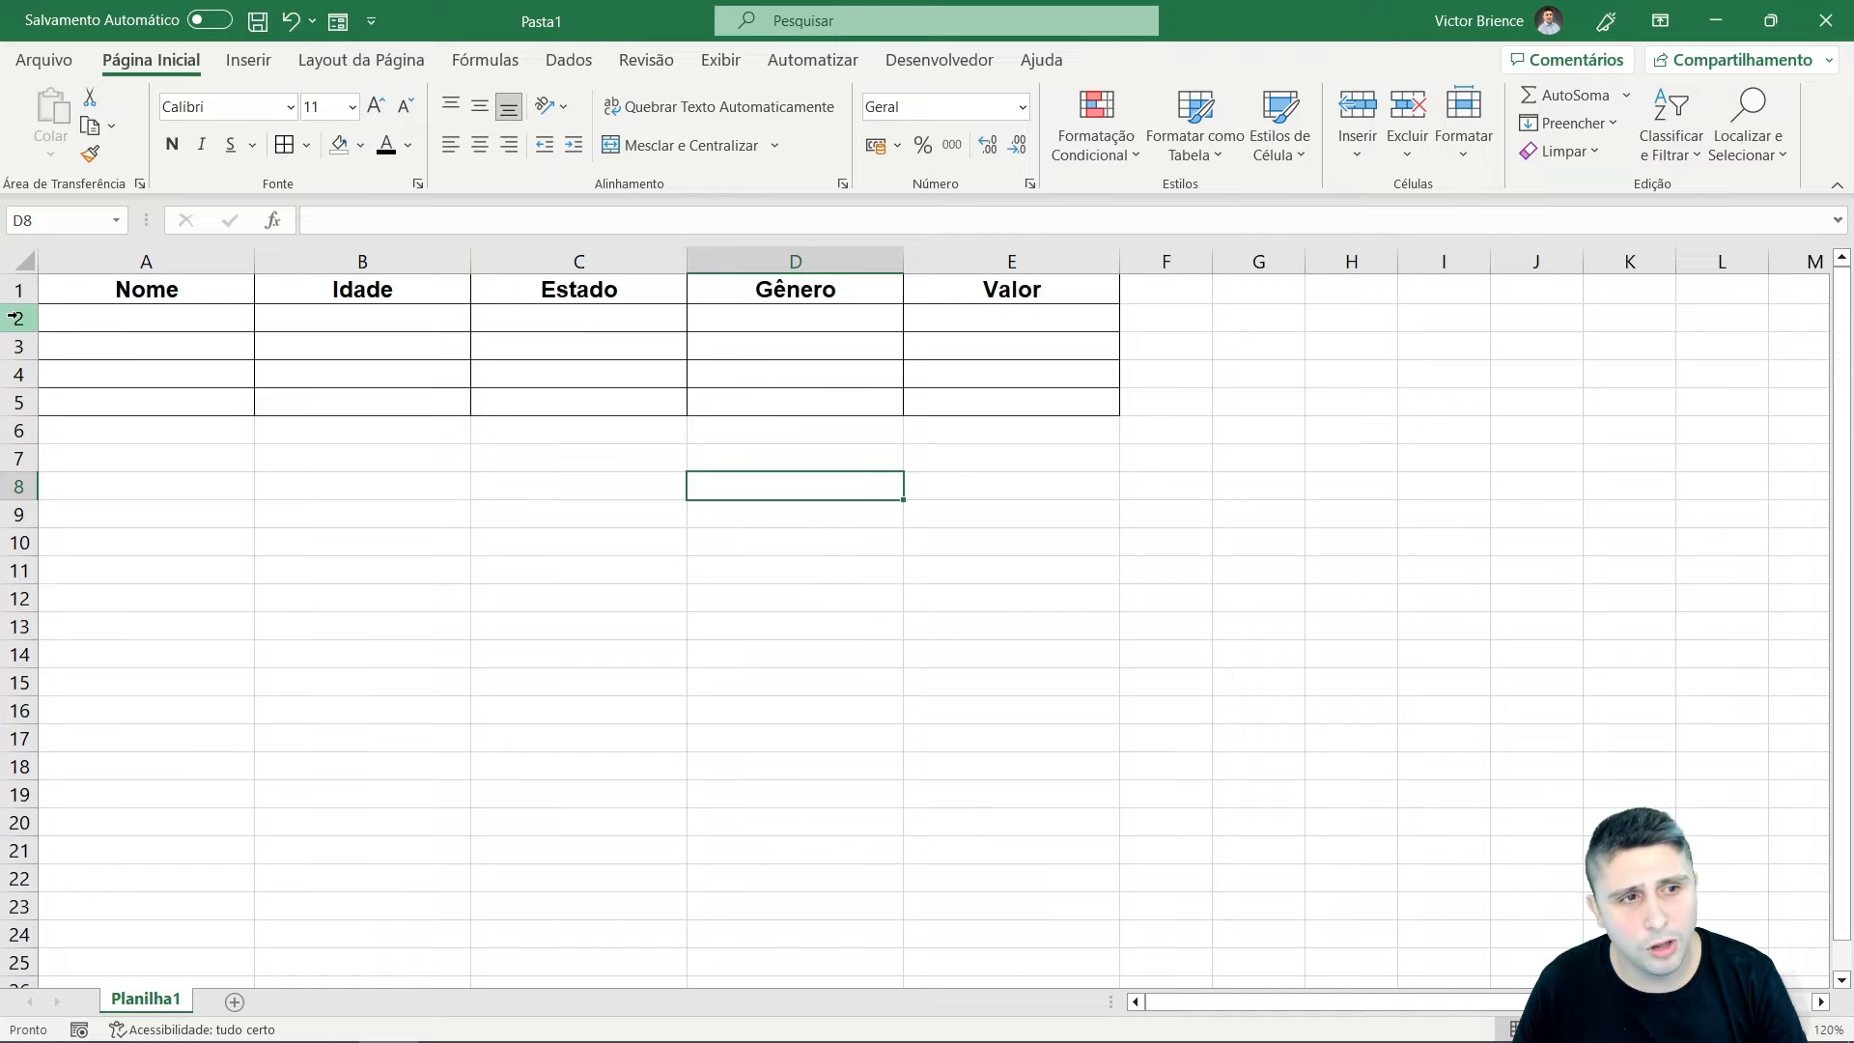
Set the height of rows 1 to 5 to 10.
left_click_drag(17, 289, 19, 398)
right_click(19, 381)
left_click(106, 765)
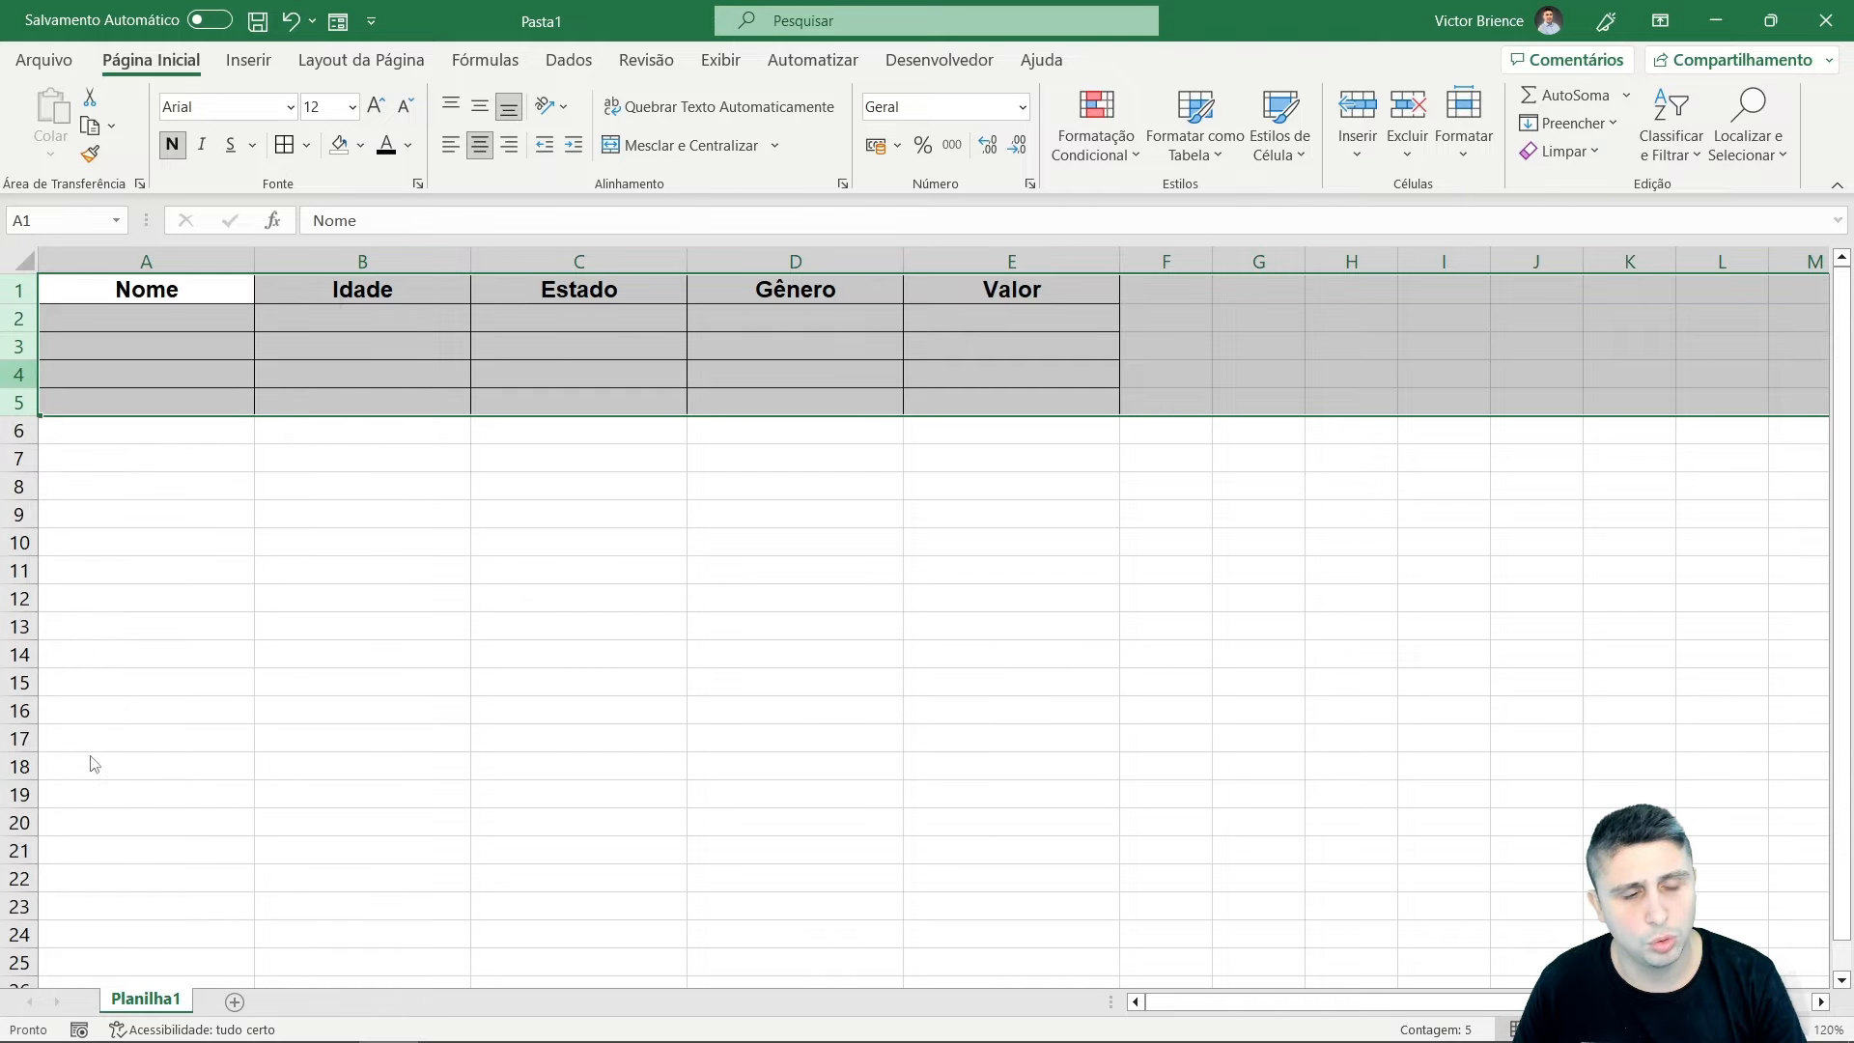
type("10")
left_click(89, 817)
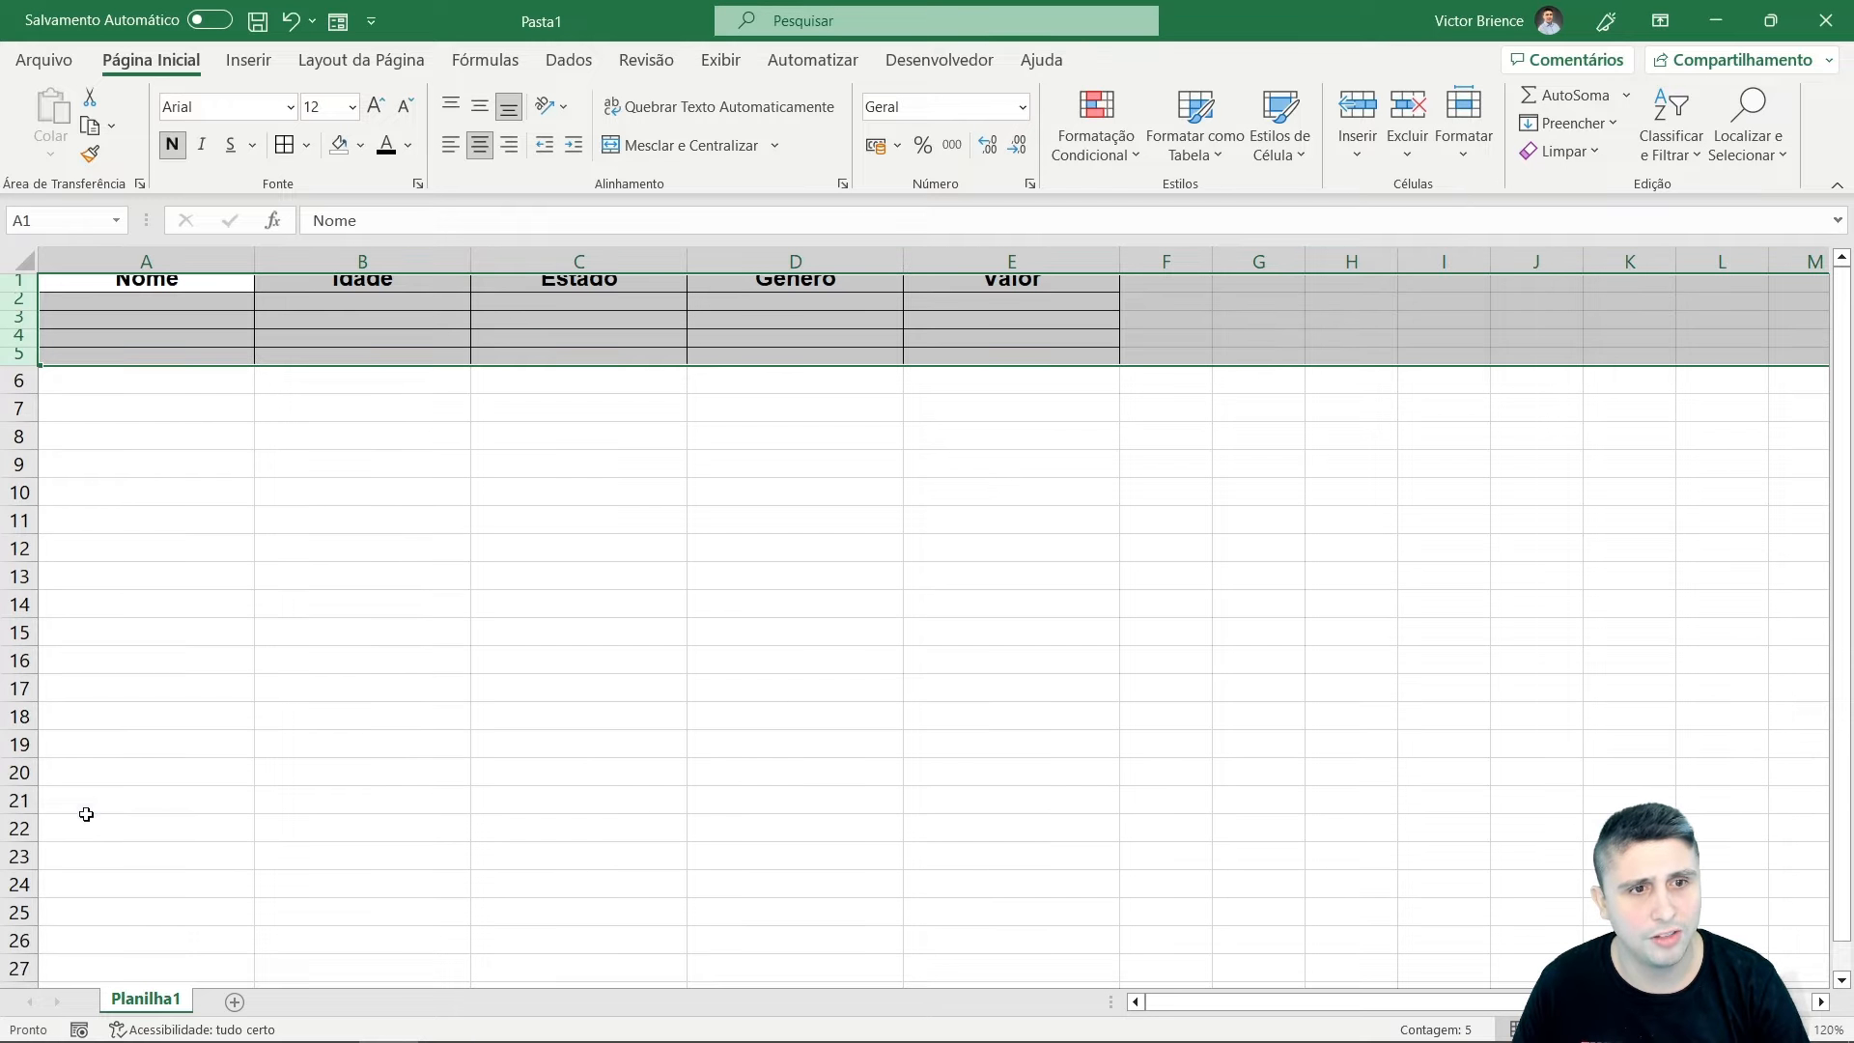
Set the height of rows 1 to 5 to 15.
right_click(28, 331)
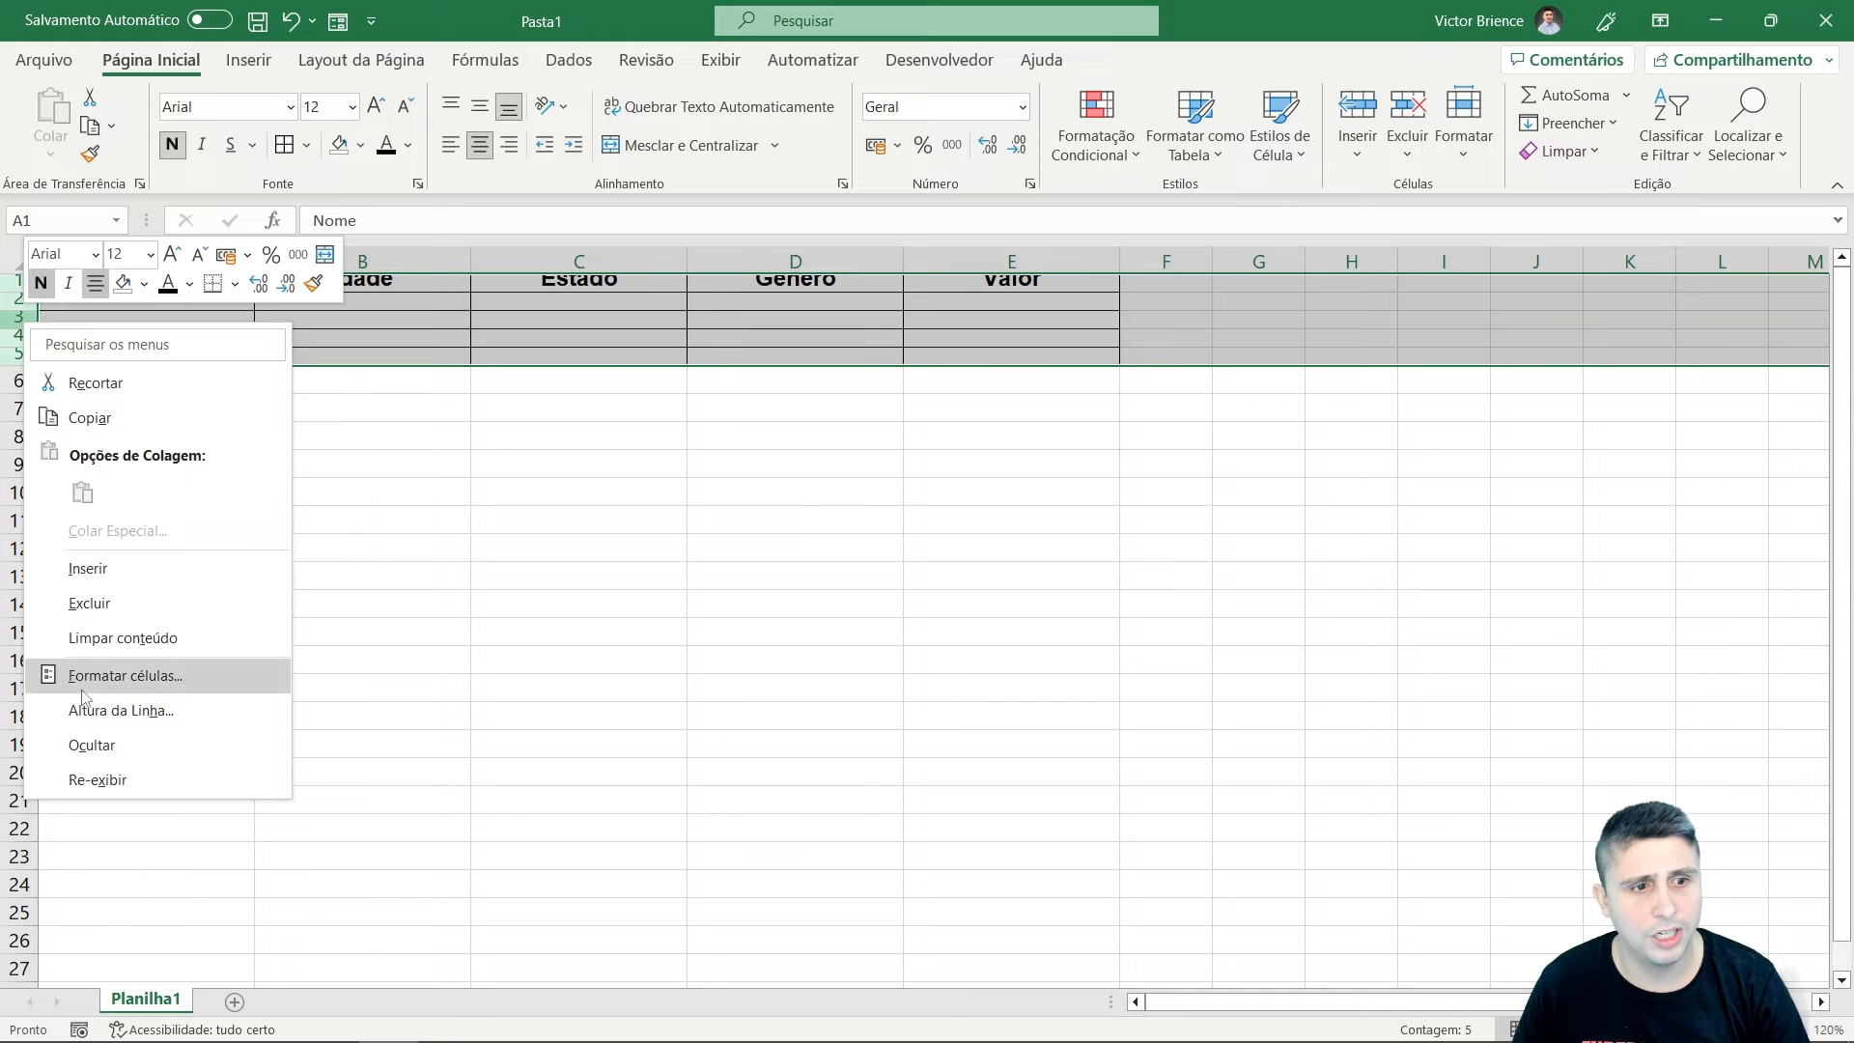
left_click(121, 710)
type("15")
left_click(77, 768)
left_click(293, 604)
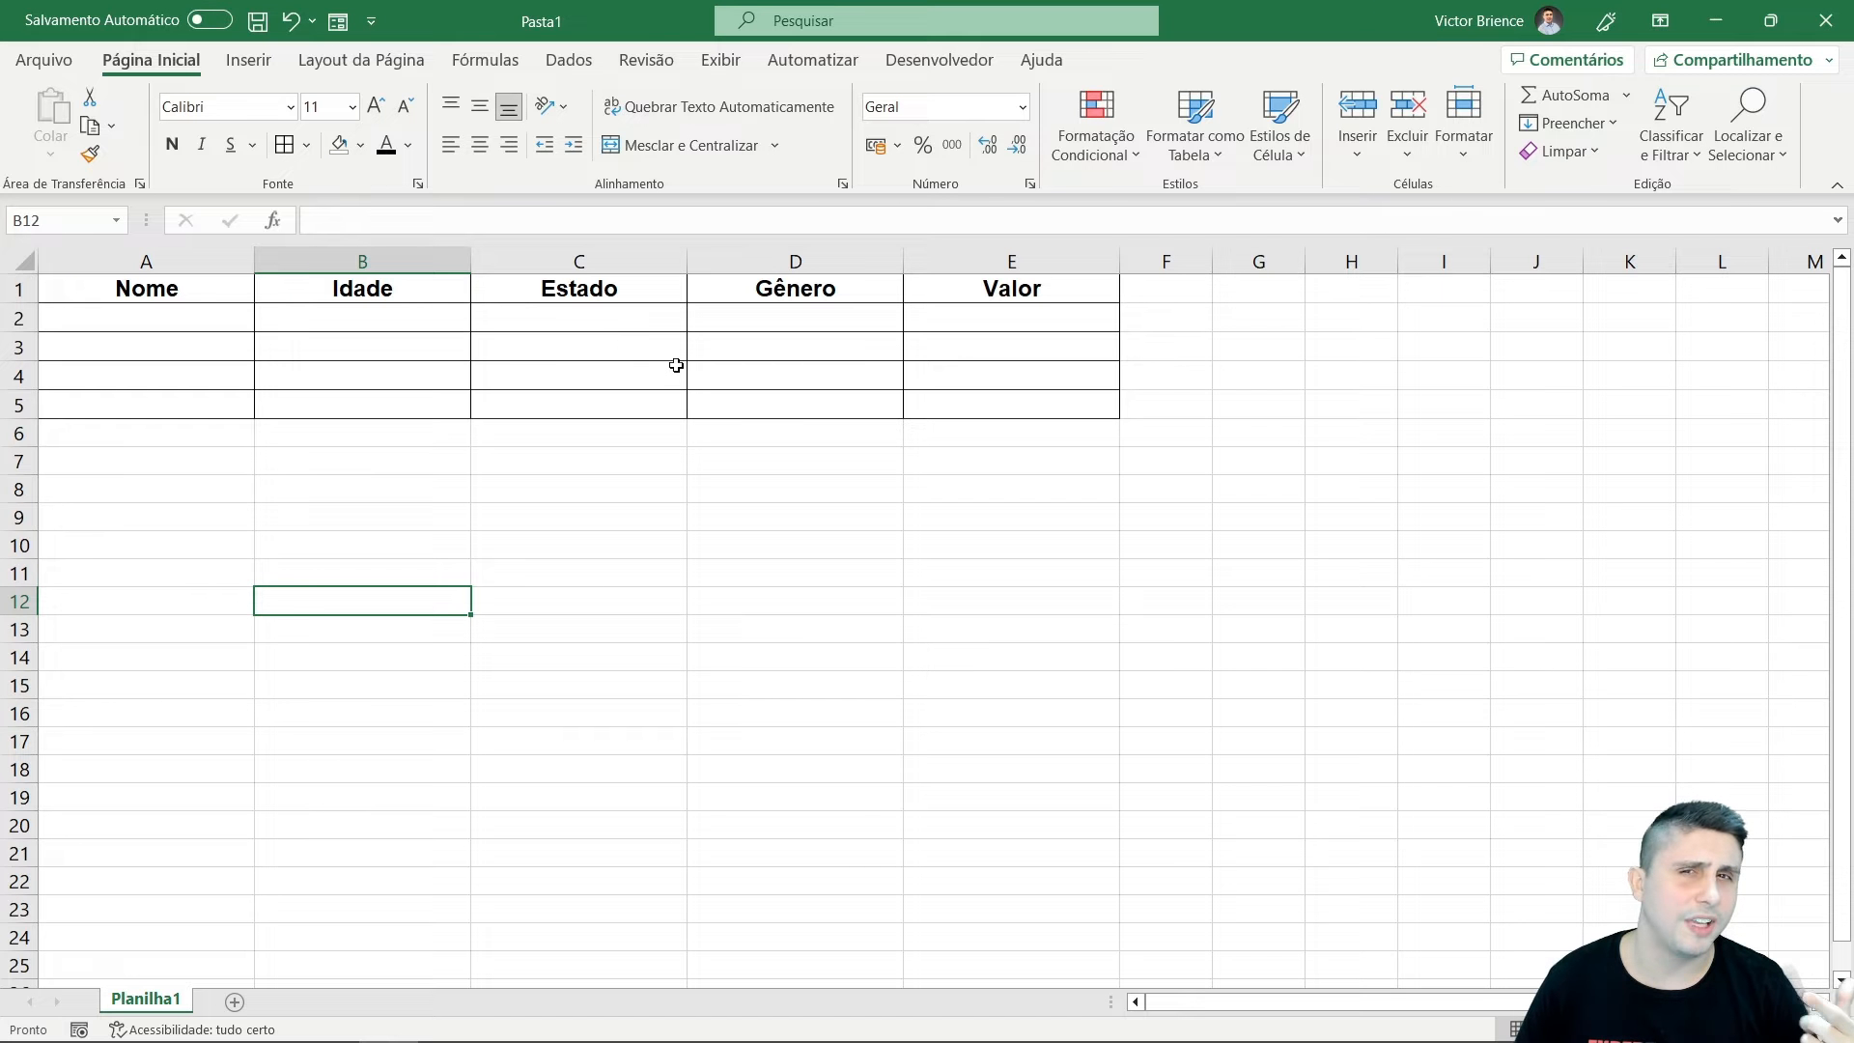
Examine the commands available for the whole of column F and the whole of row 6.
right_click(1157, 261)
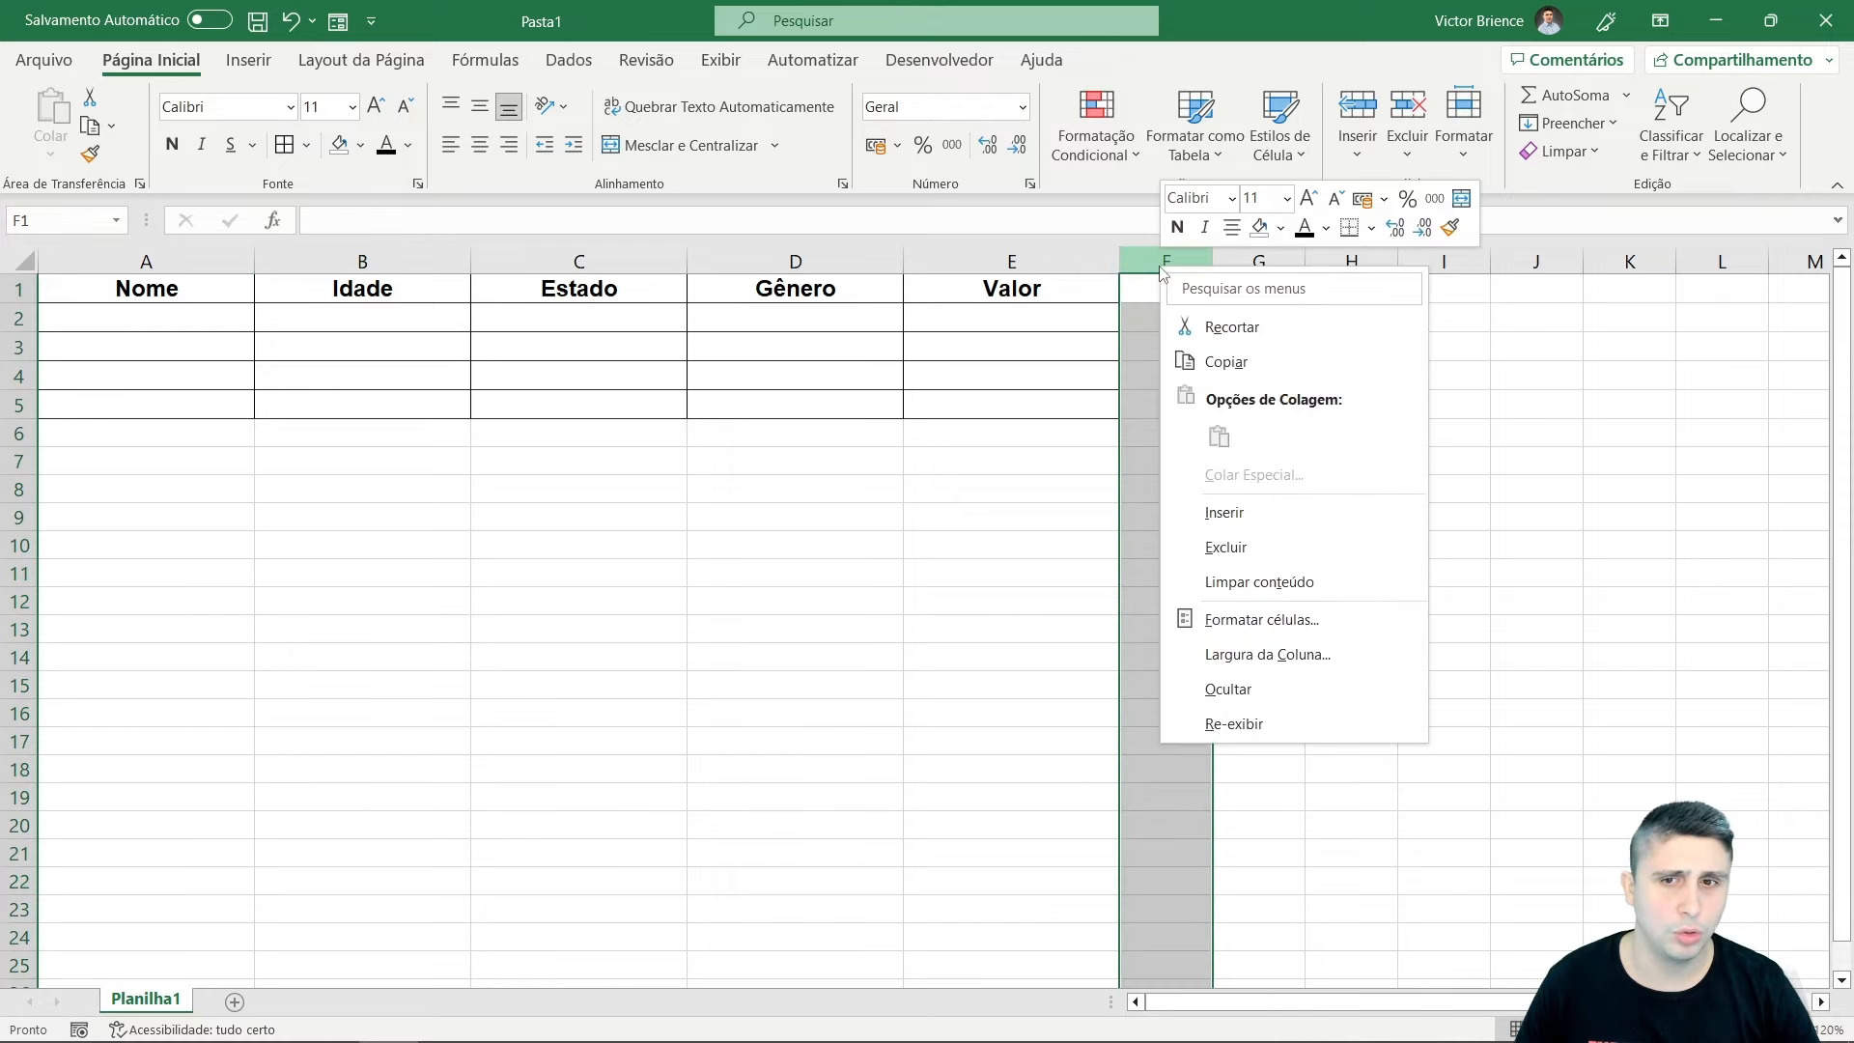
left_click(1246, 514)
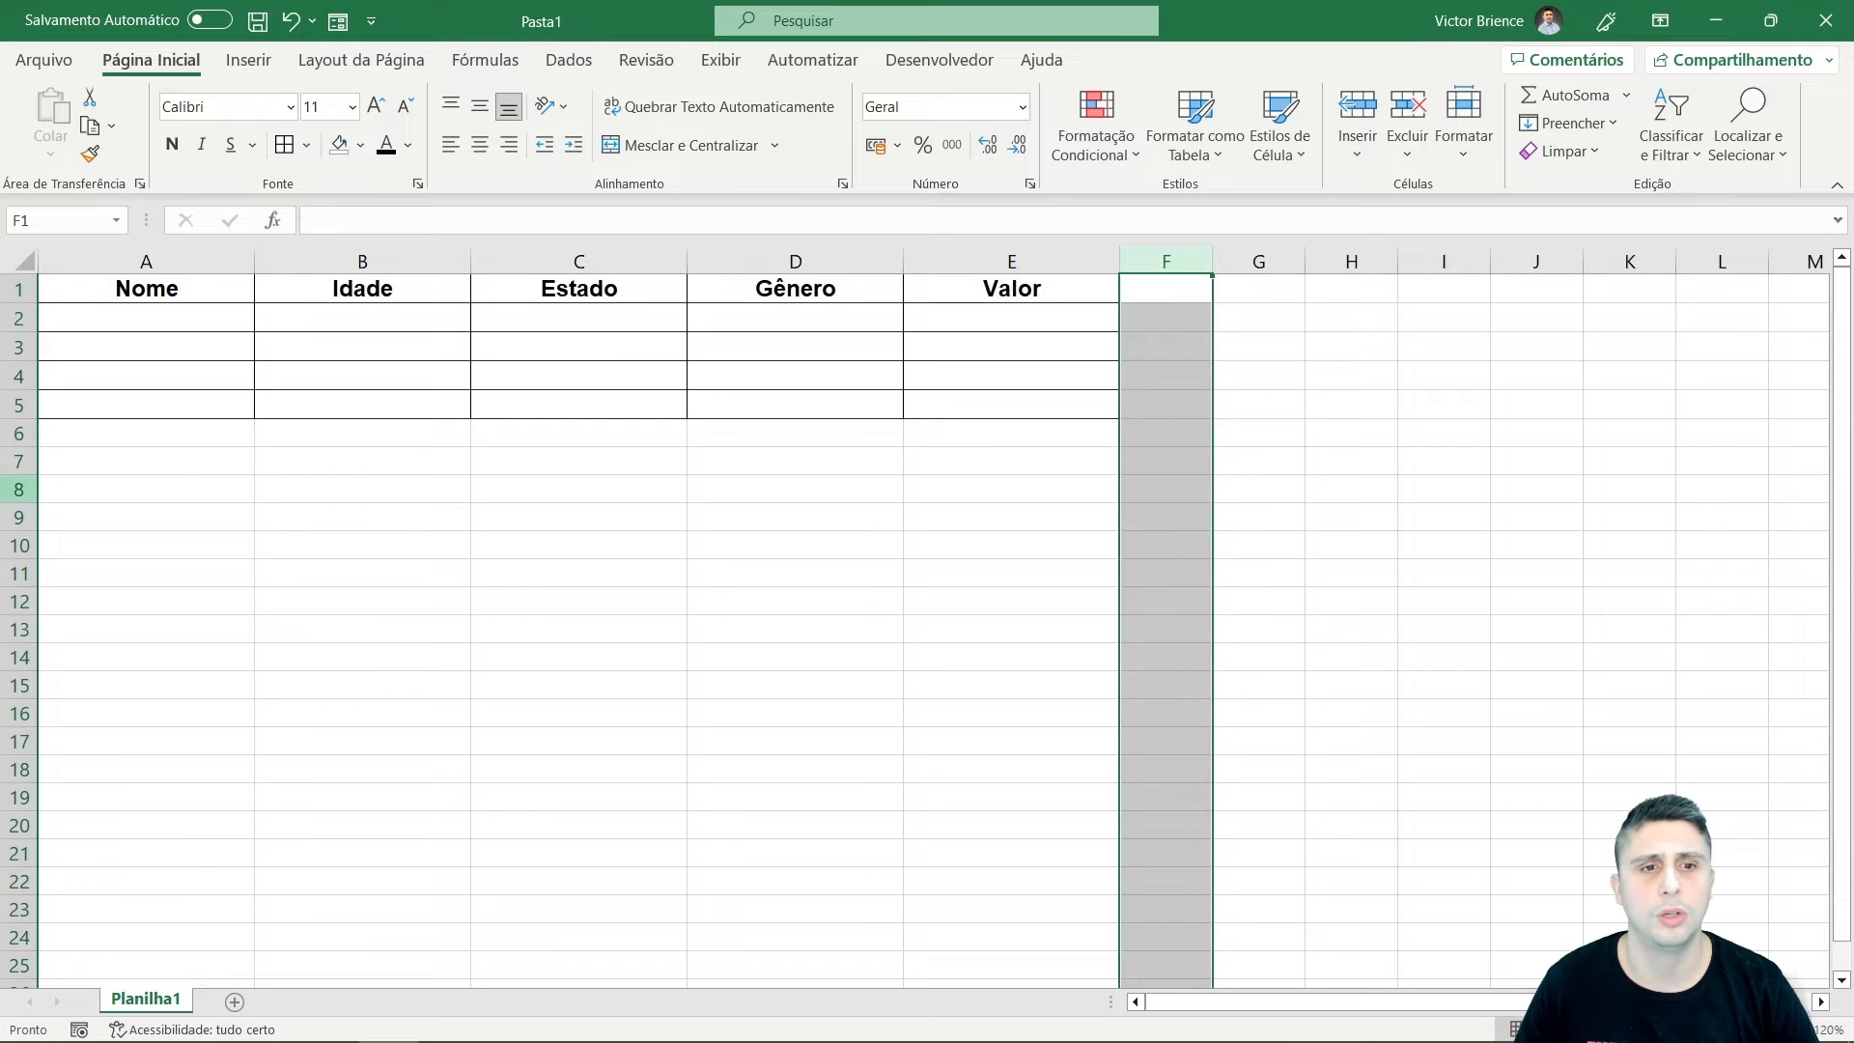
right_click(12, 435)
left_click(102, 707)
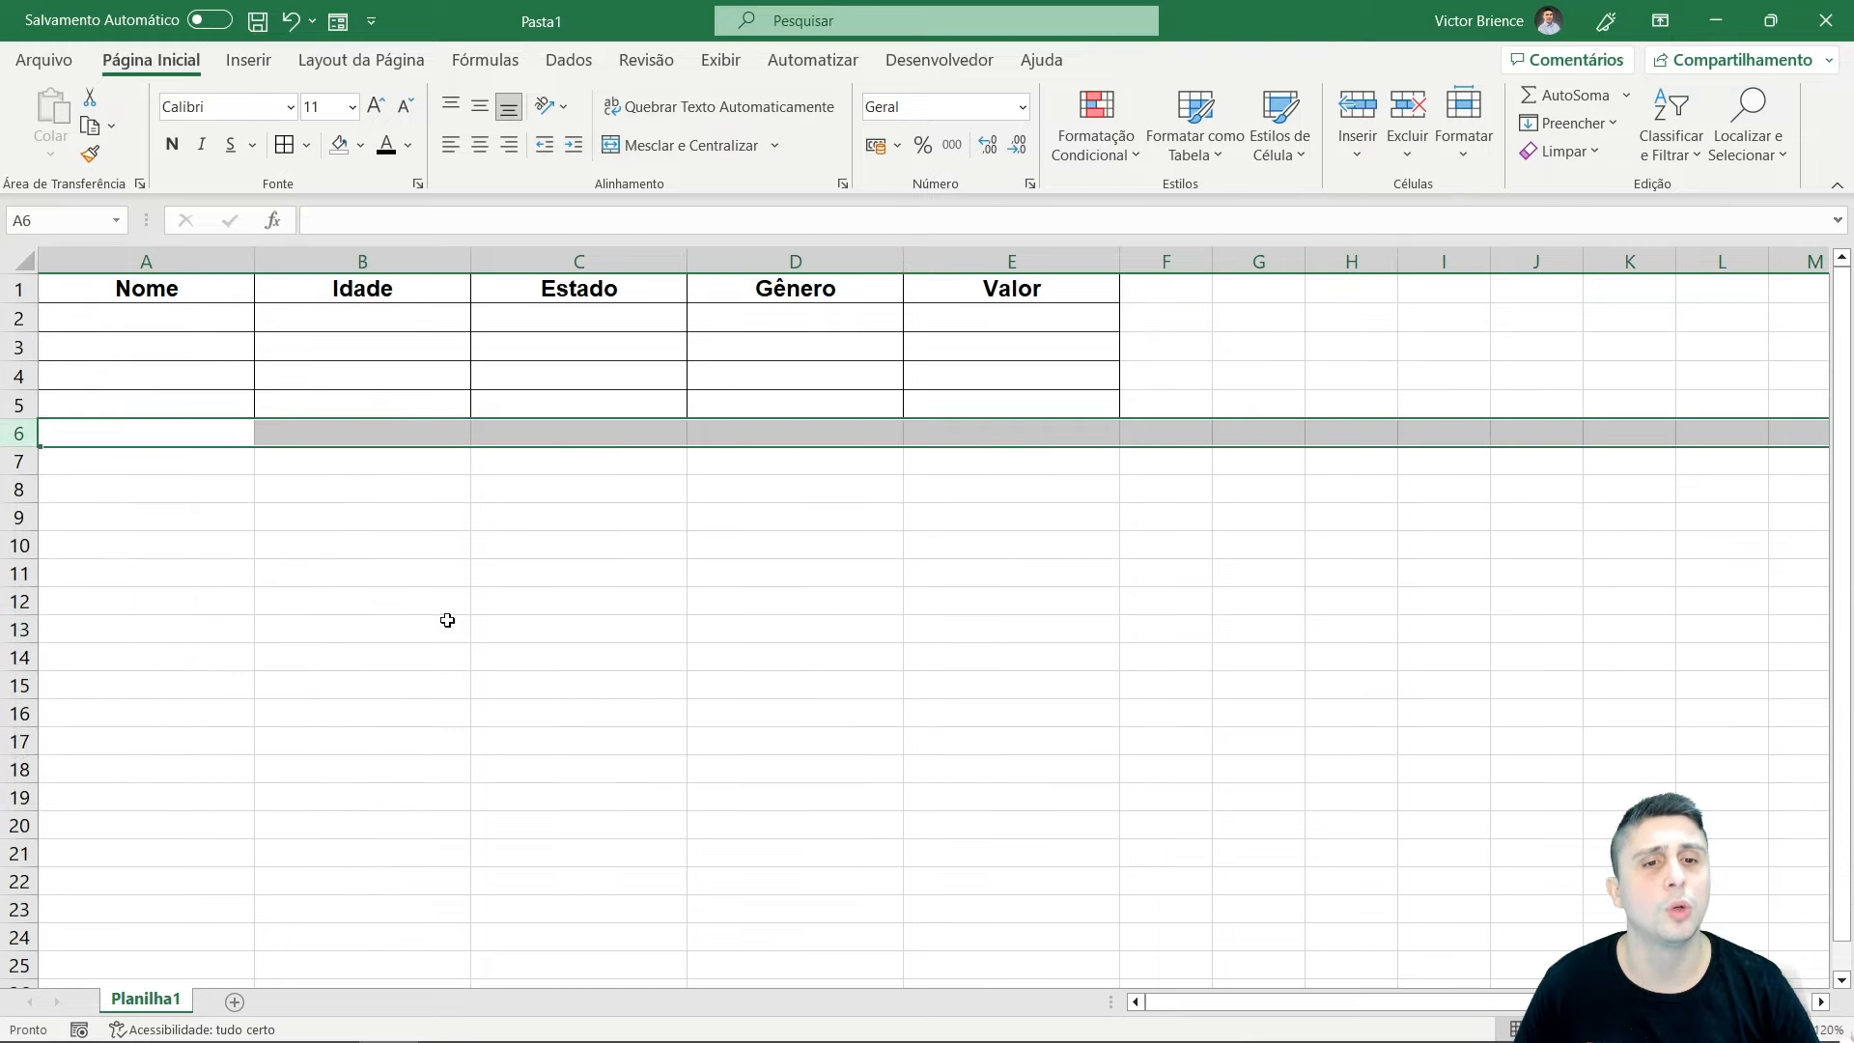
left_click(450, 621)
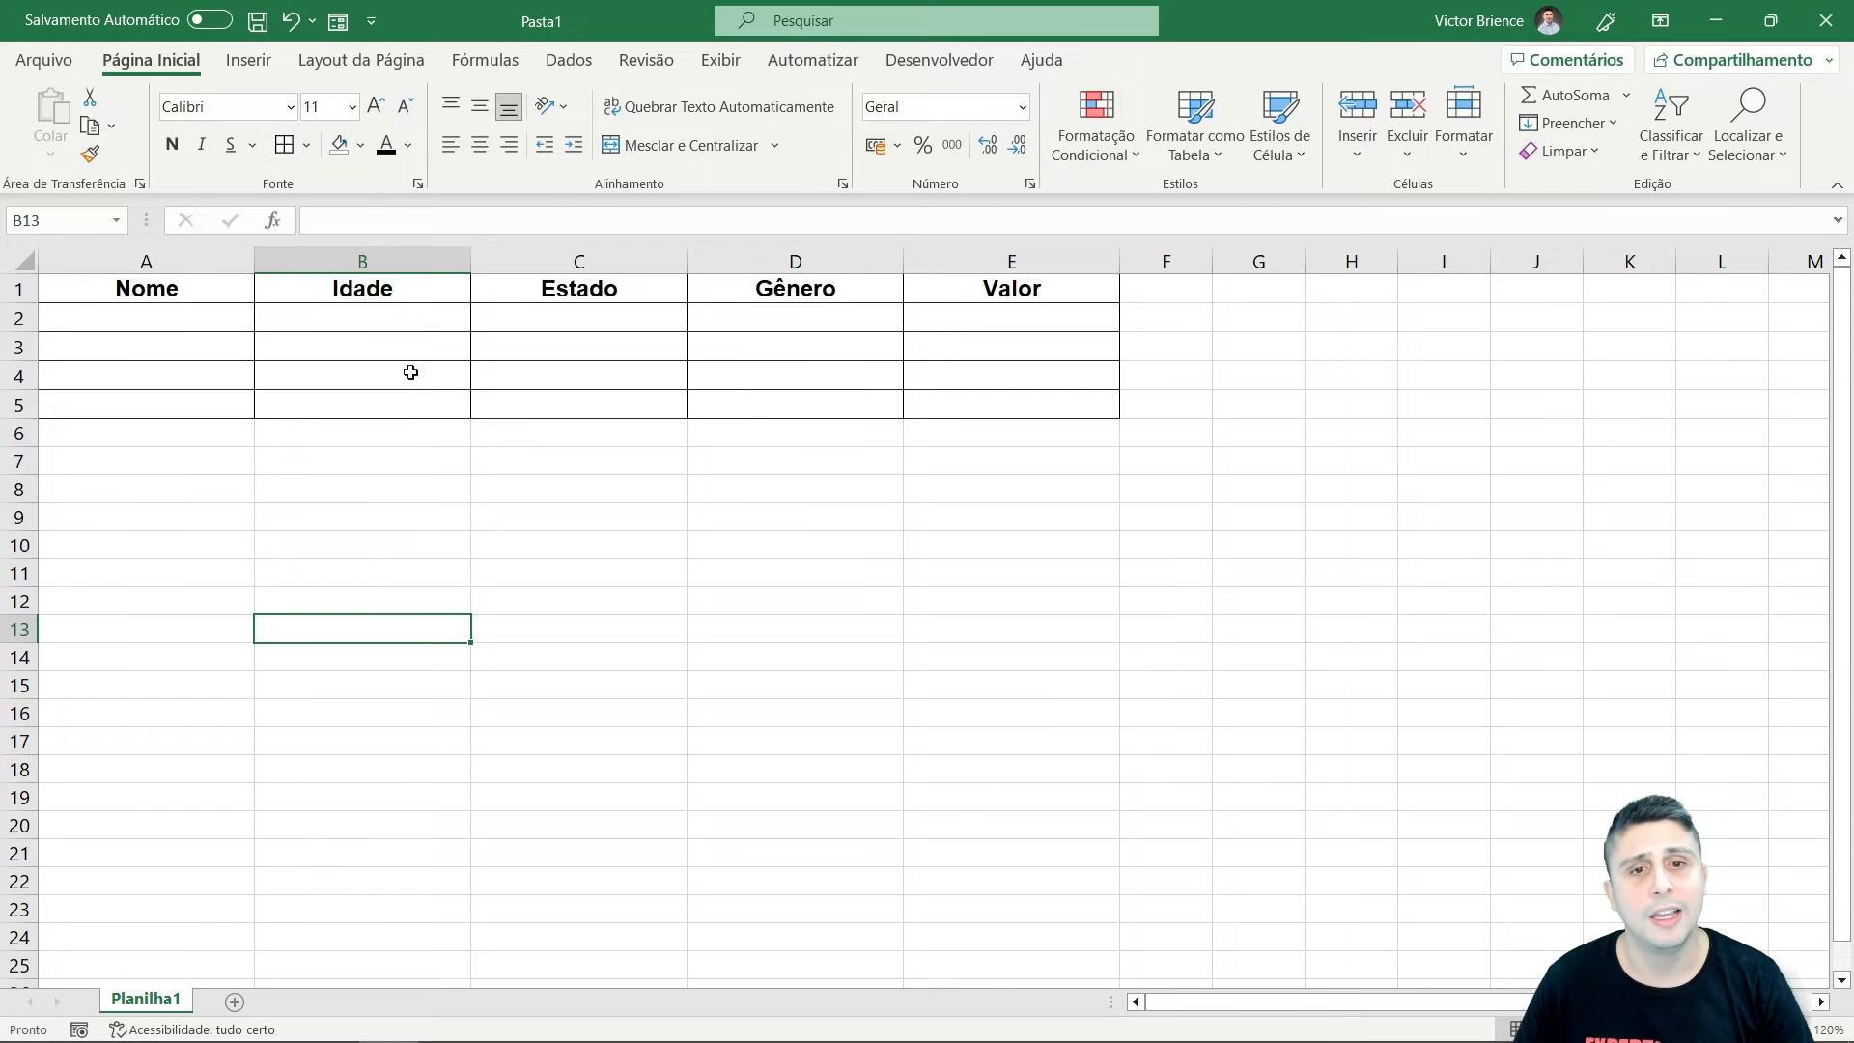
Fill the header cells A1 to E1, from Nome to Valor, with light green.
left_click(194, 286)
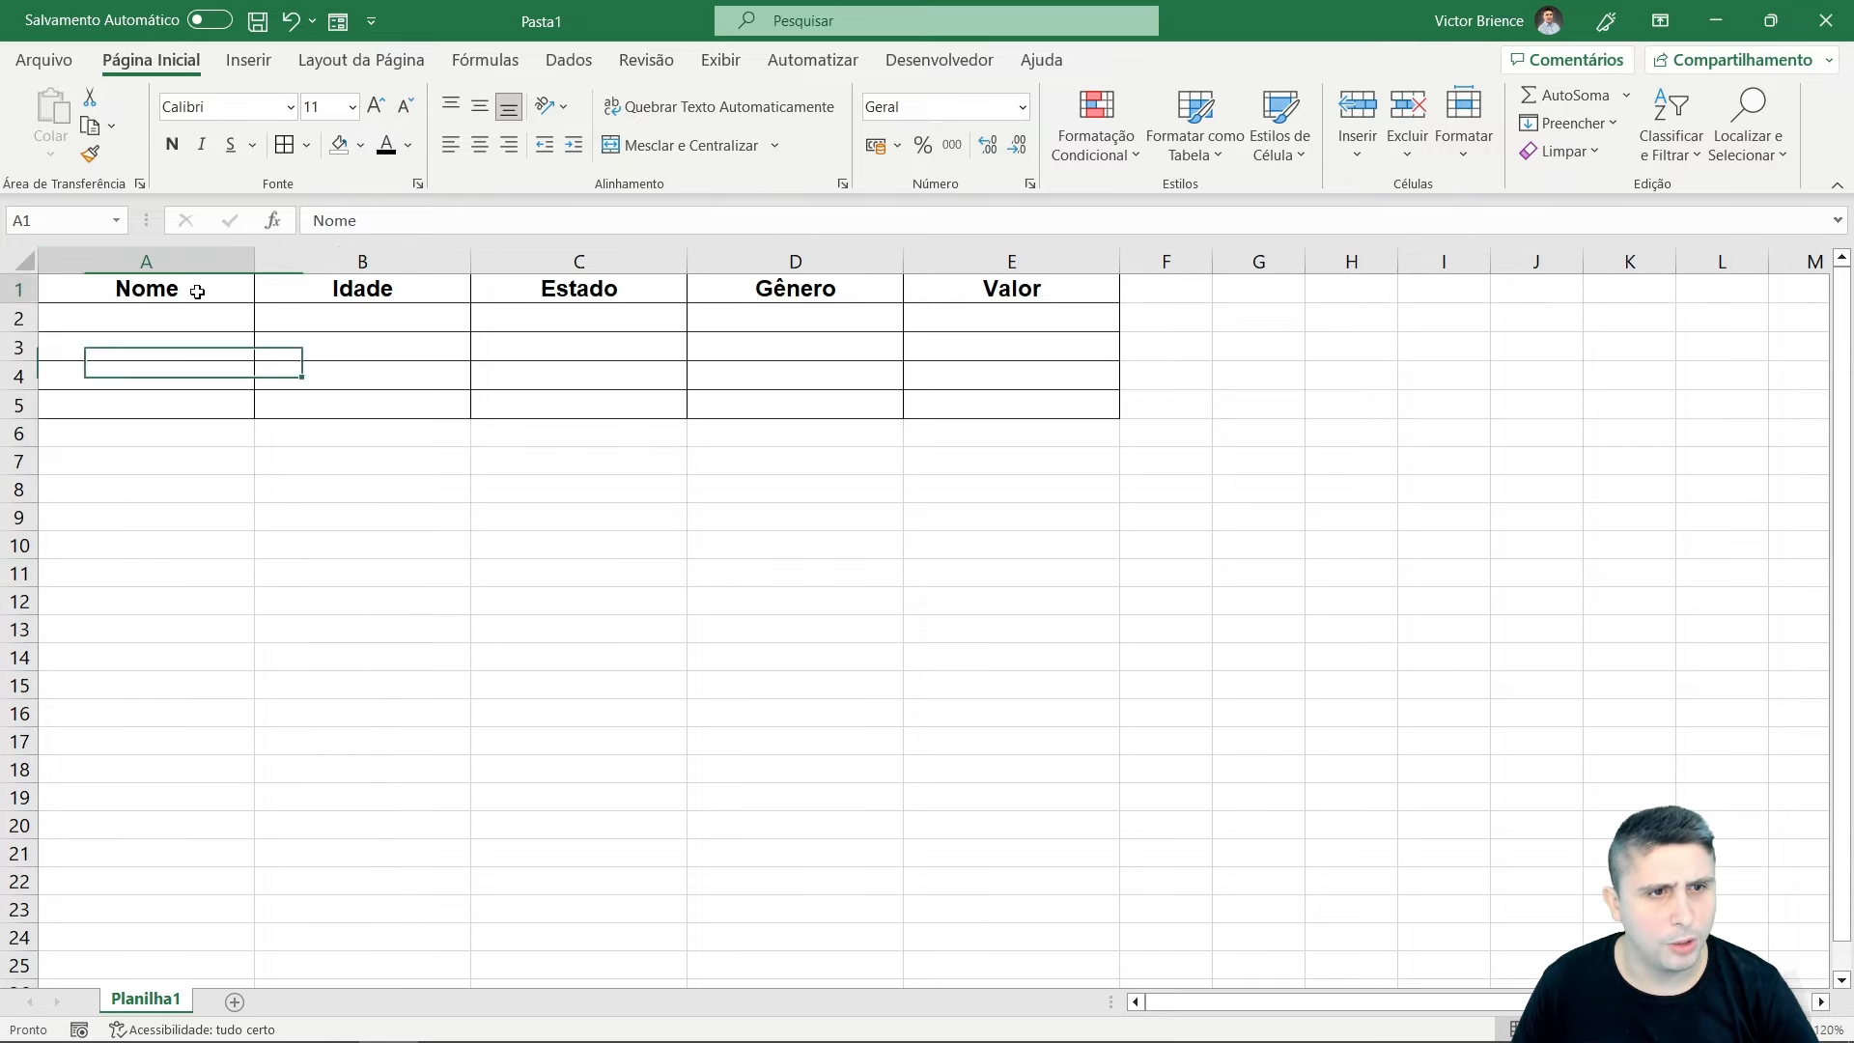
left_click(360, 145)
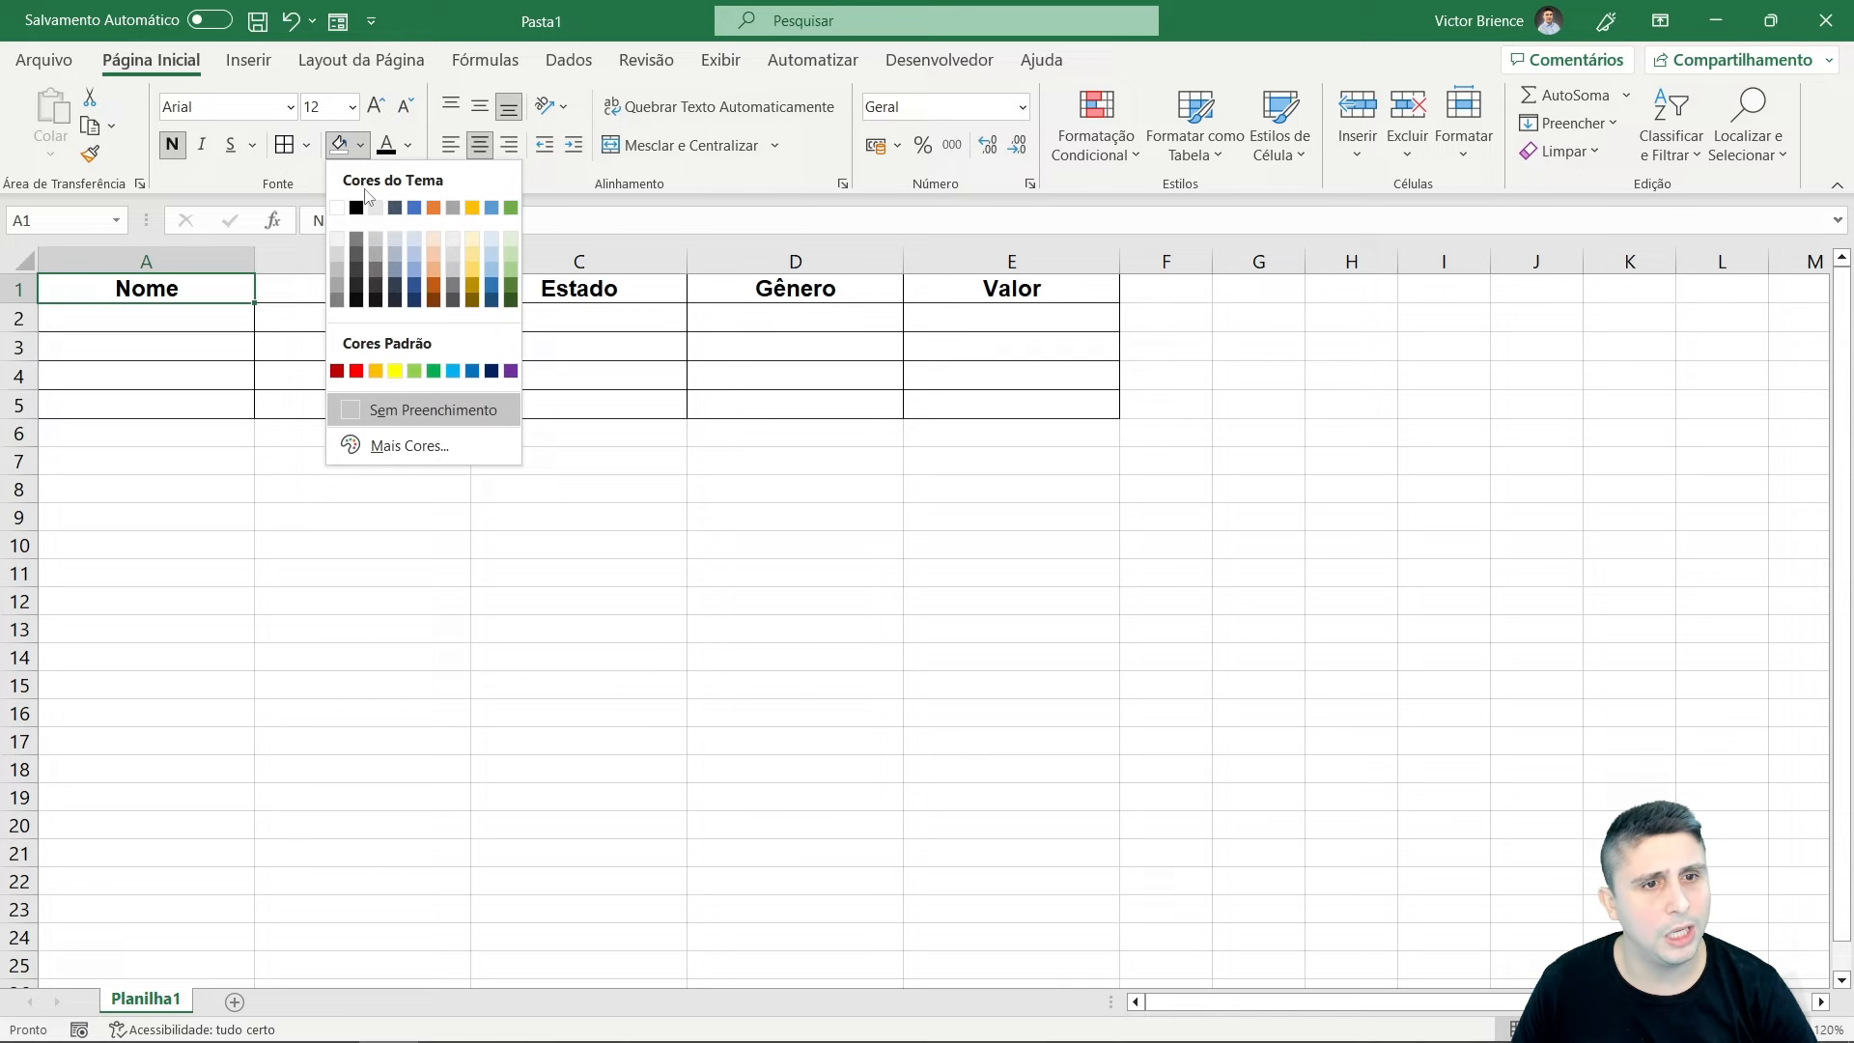
left_click(512, 274)
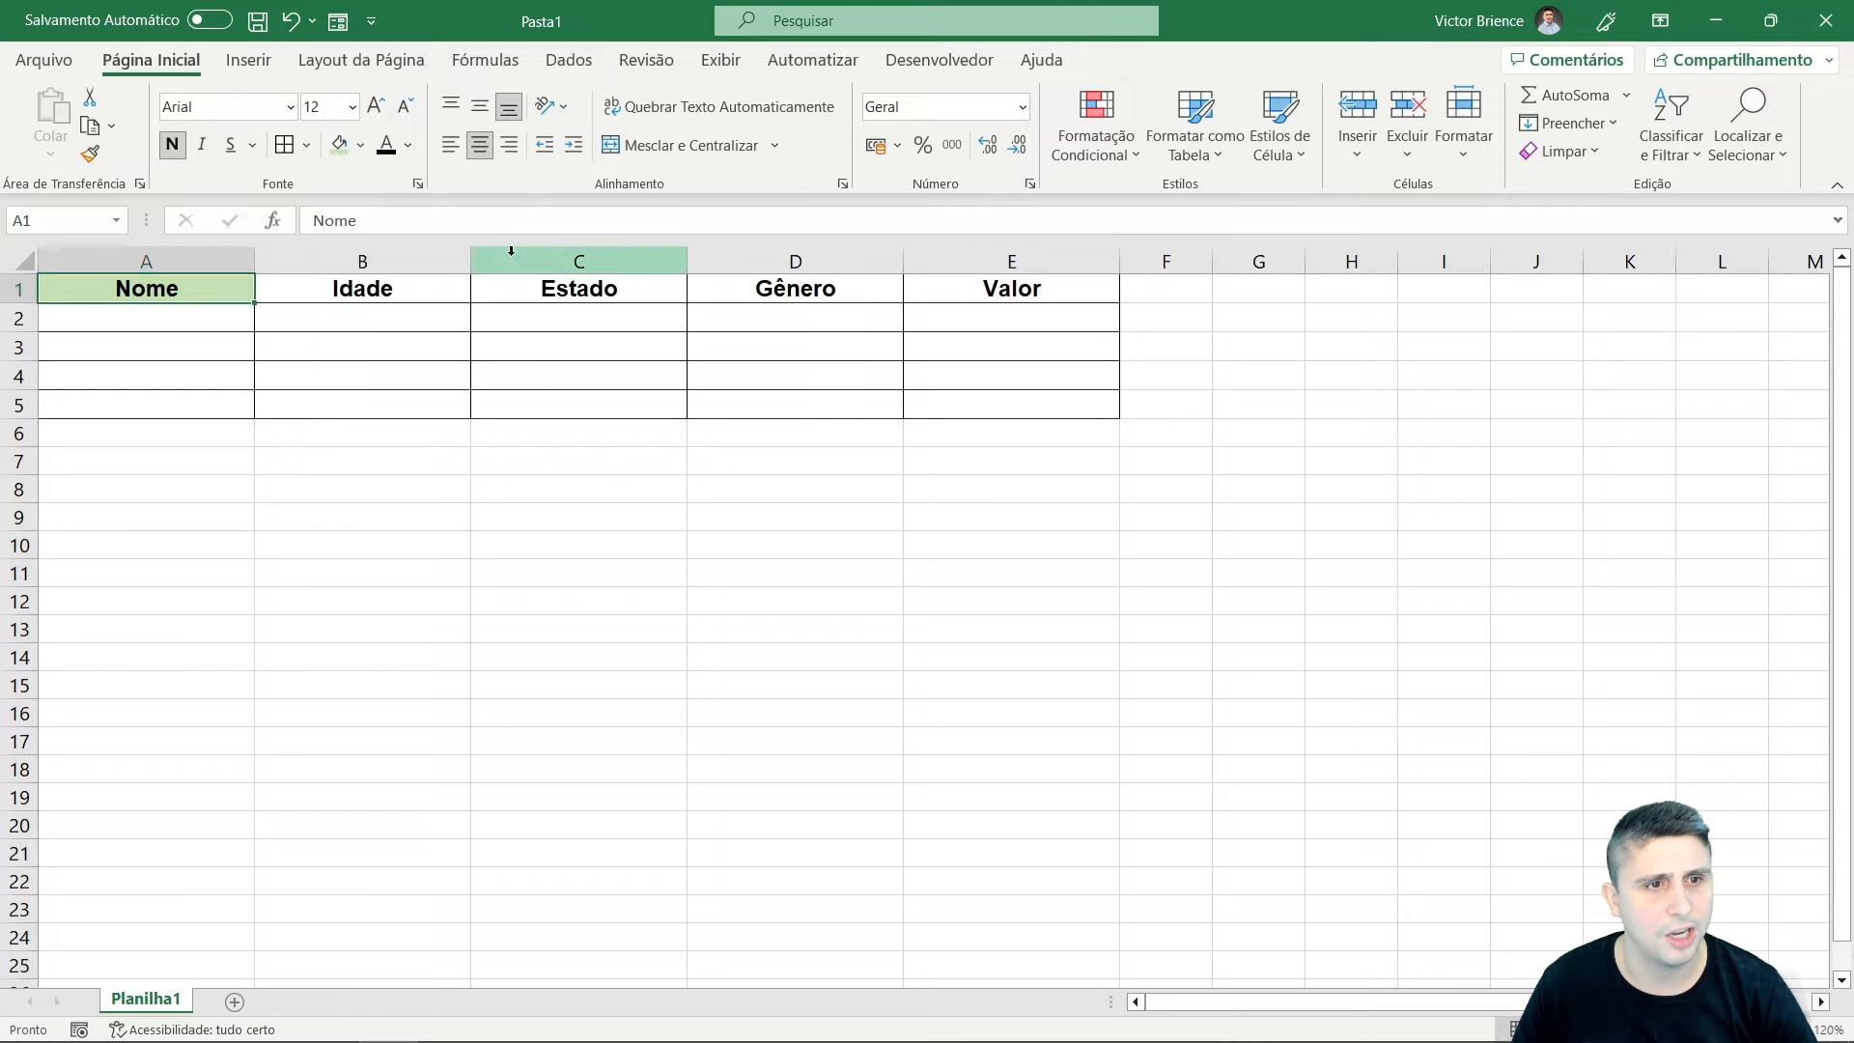
left_click(362, 289)
left_click(339, 147)
key("Right")
left_click(339, 146)
key("Right")
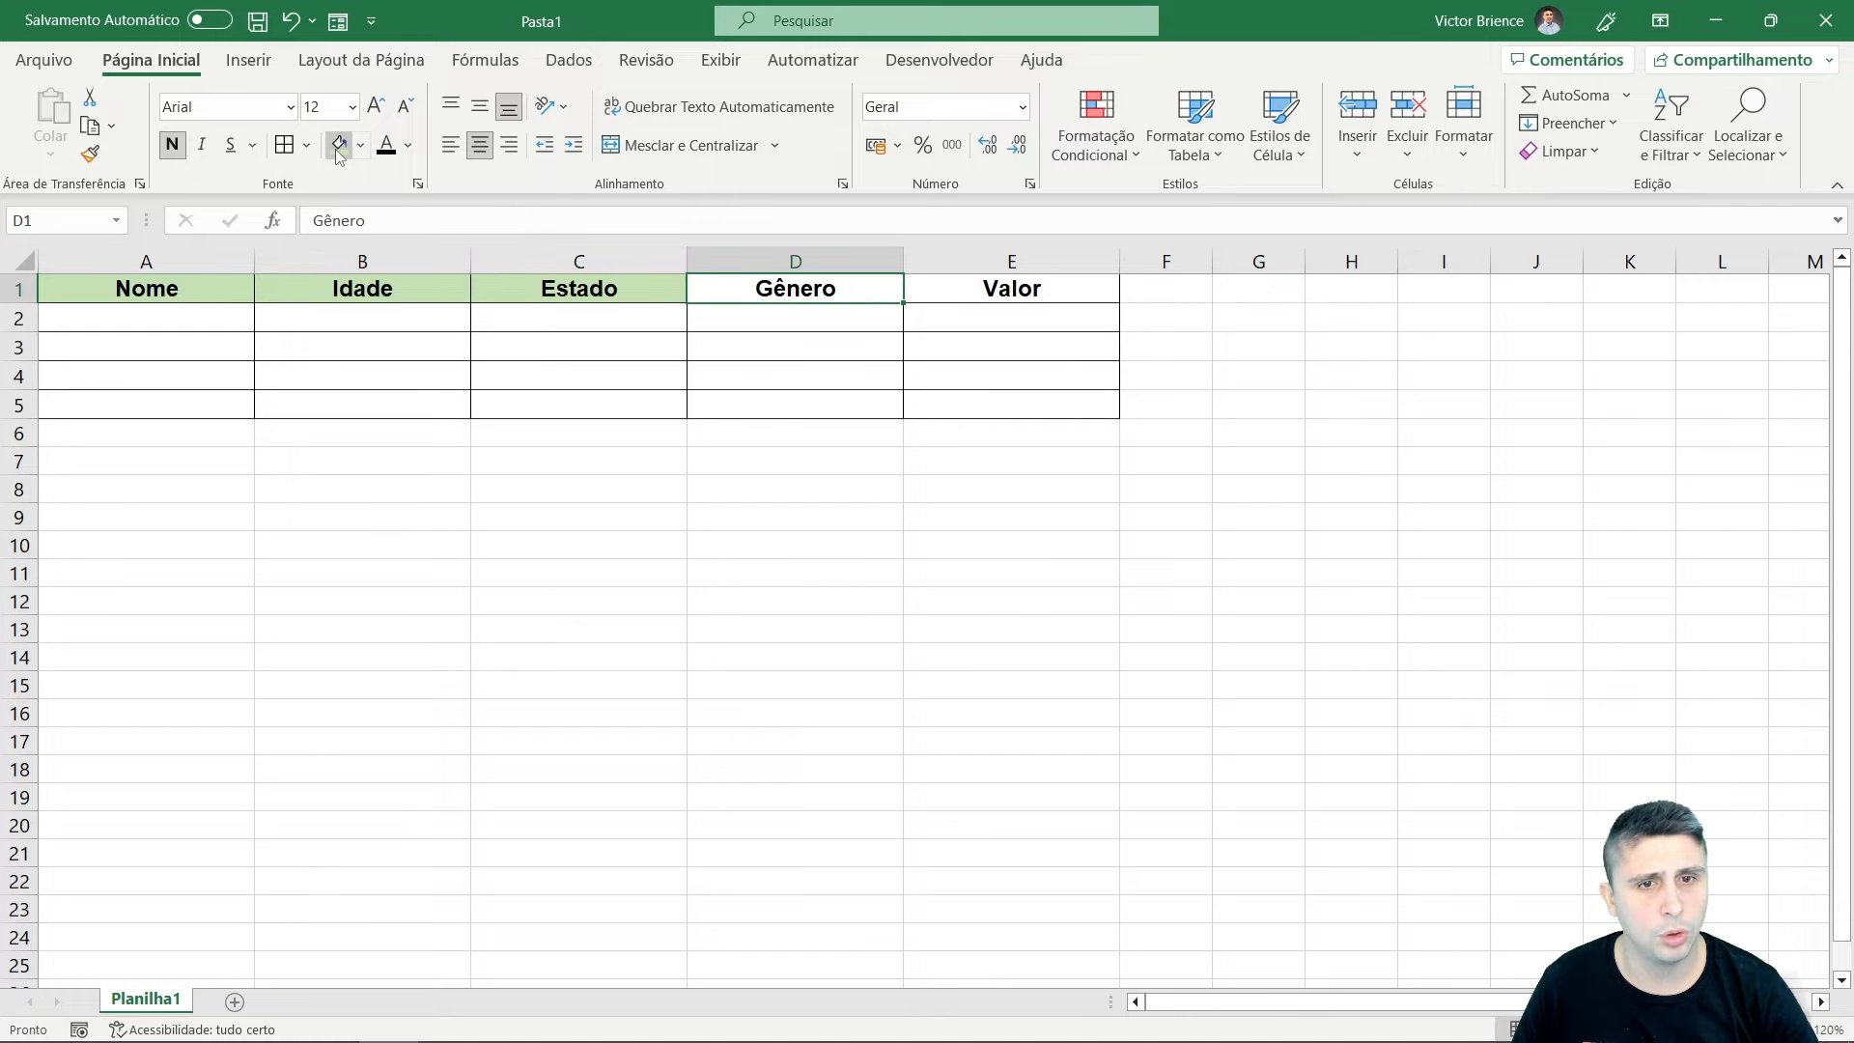
left_click(339, 147)
key("Right")
left_click(339, 146)
left_click(520, 590)
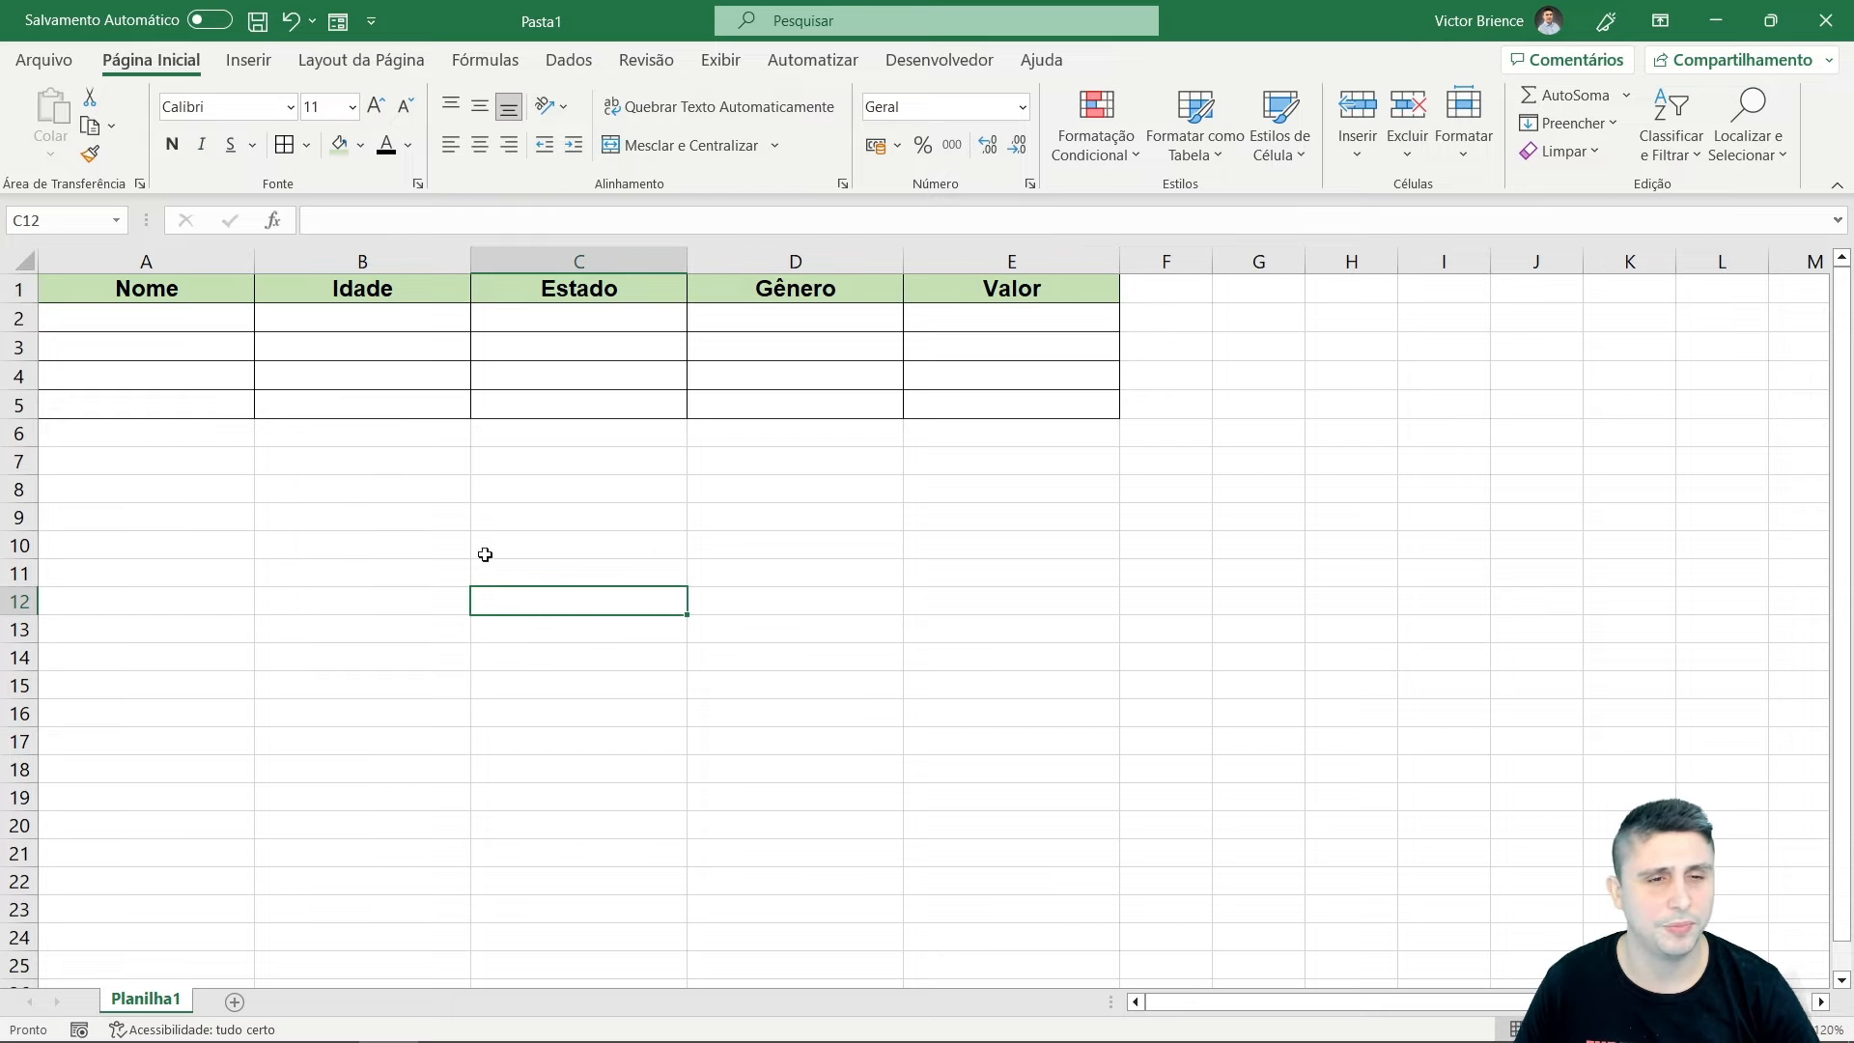
left_click_drag(223, 322, 974, 402)
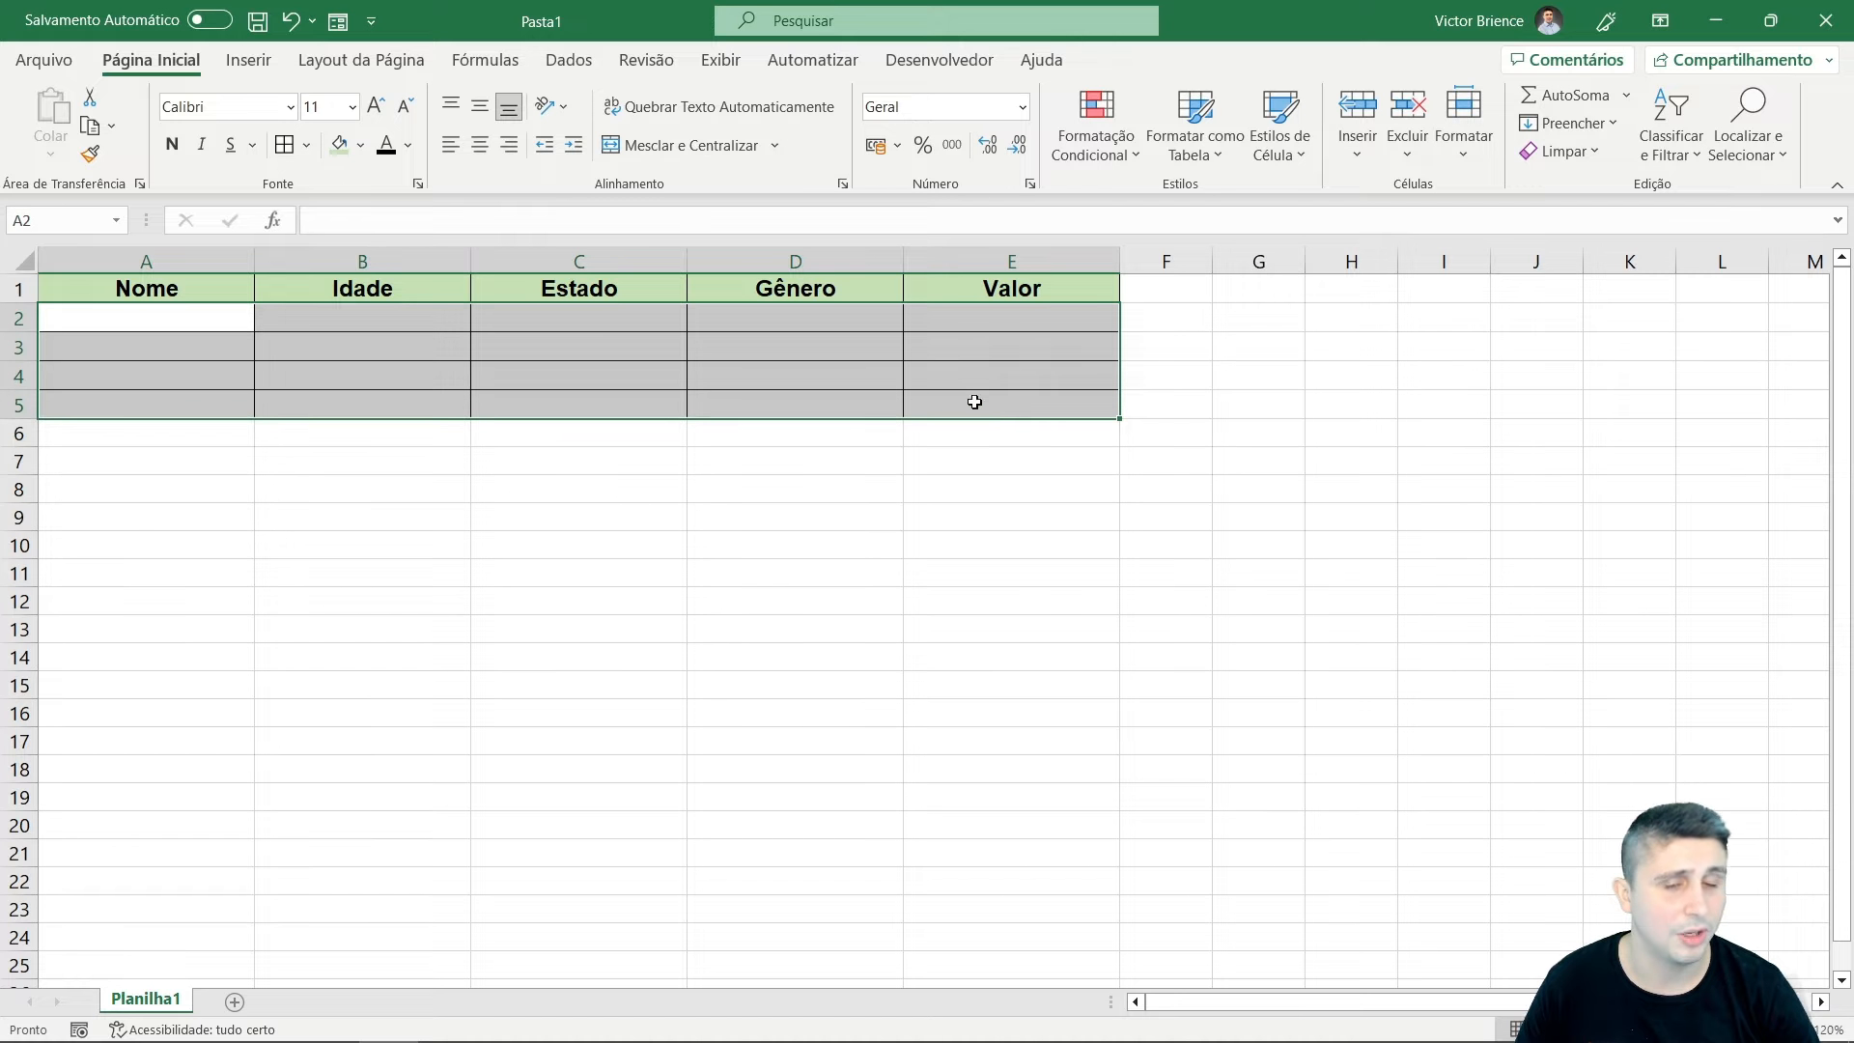
left_click(614, 492)
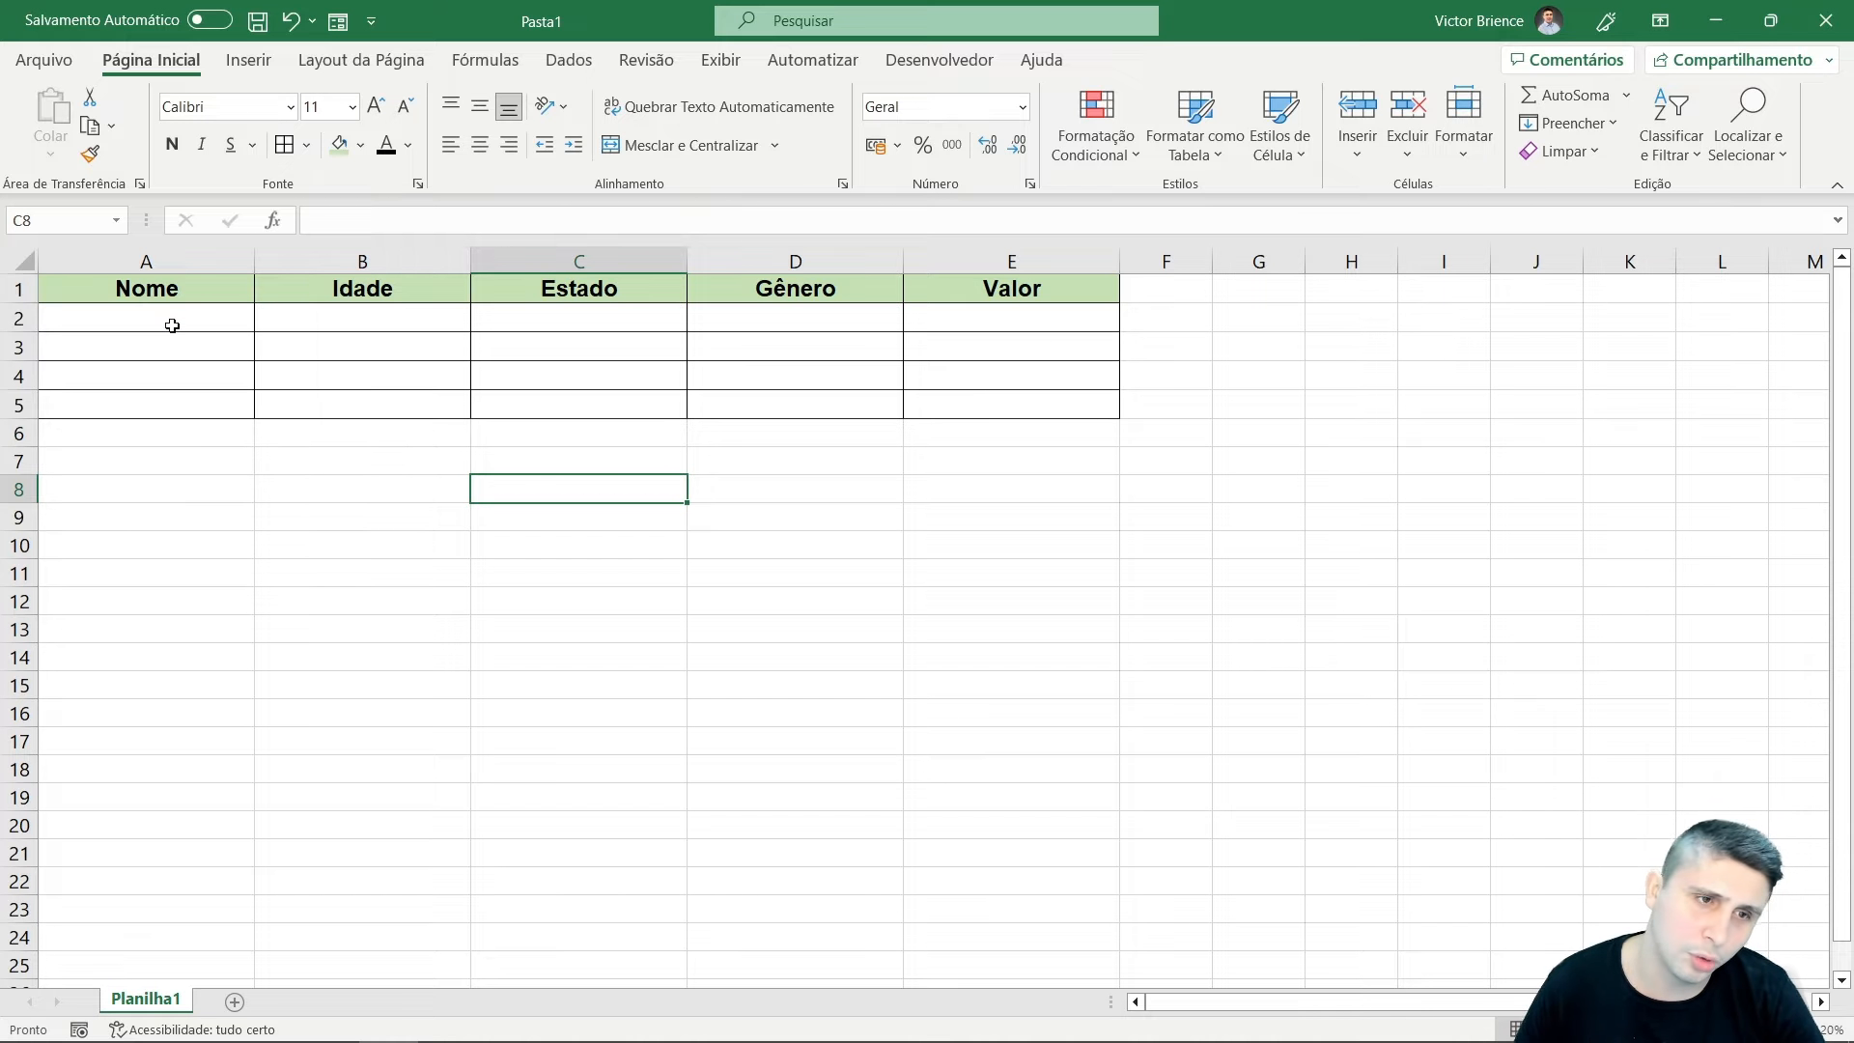
left_click_drag(172, 325, 157, 409)
Enter the ages 25, 13, 15 and 40 in cells B2 to B5 of the Idade column.
mouse_move(331, 320)
left_mouse_down()
mouse_move(348, 364)
mouse_move(357, 315)
left_mouse_up()
type("25")
key("Return")
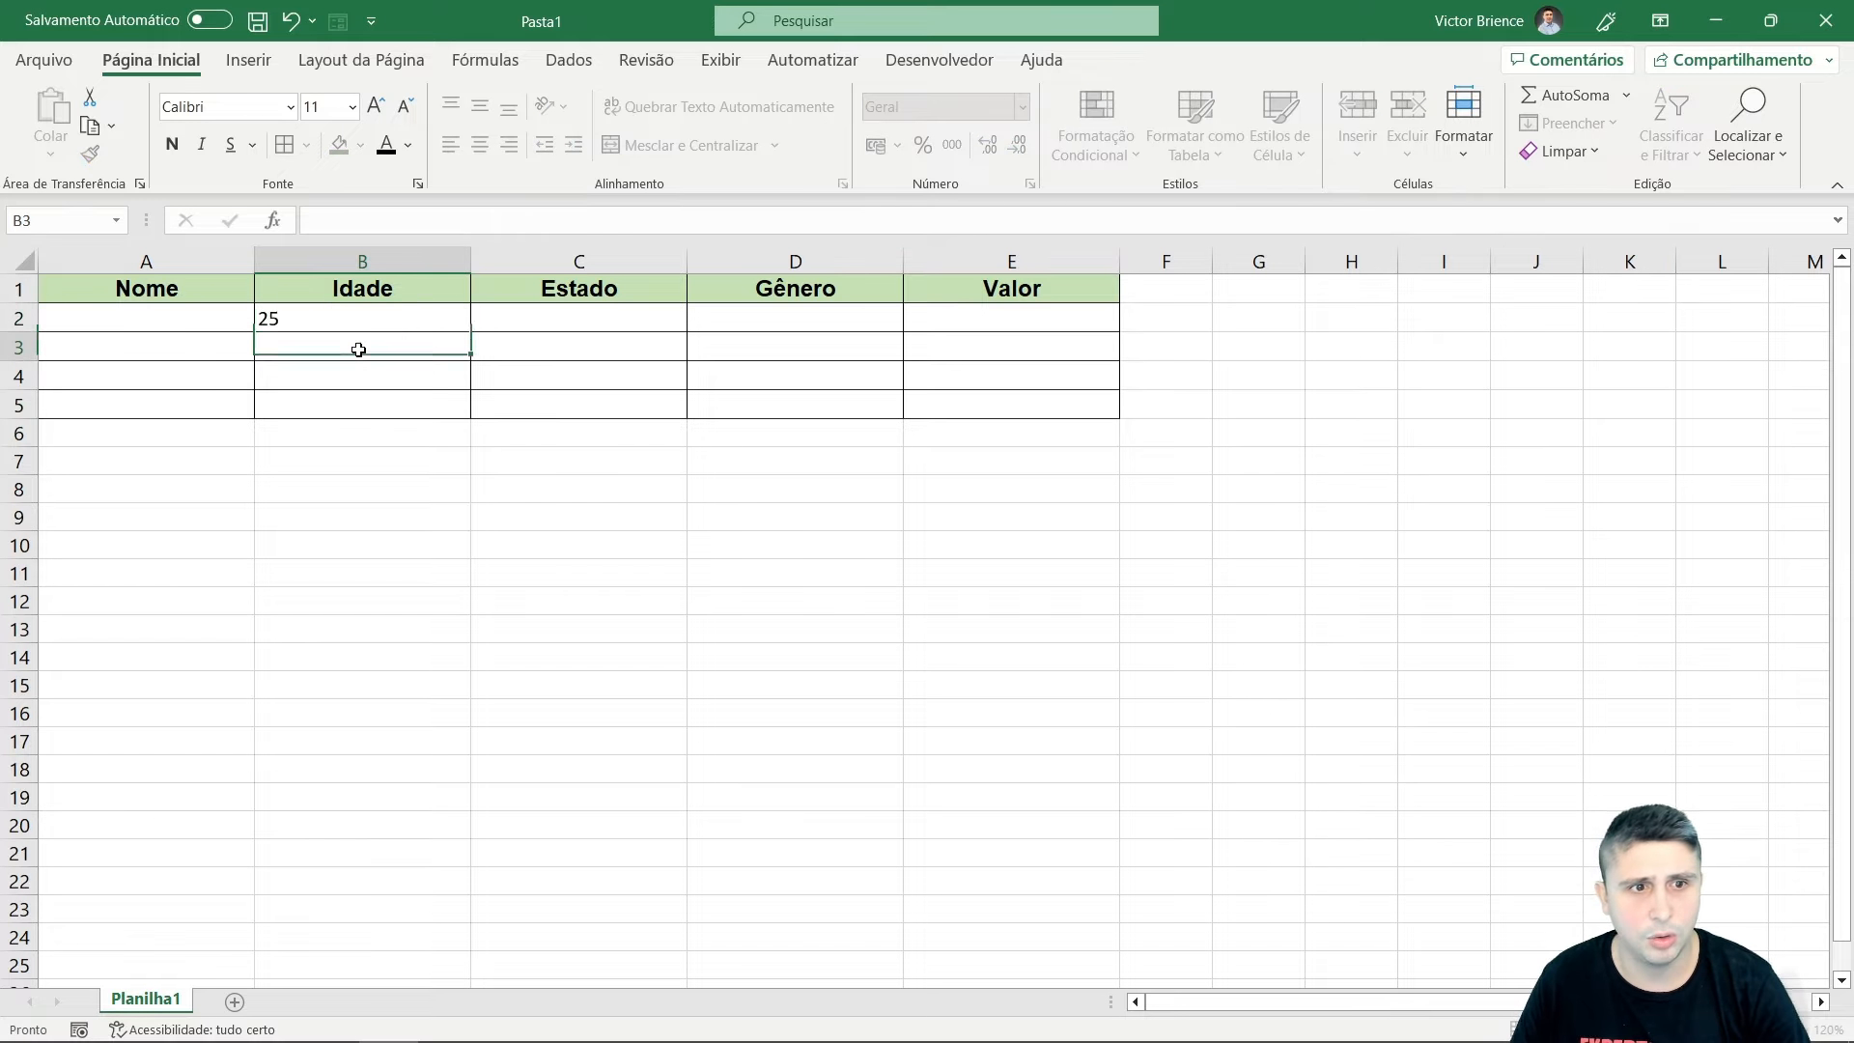
type("13")
key("Return")
type("15")
key("Return")
type("4")
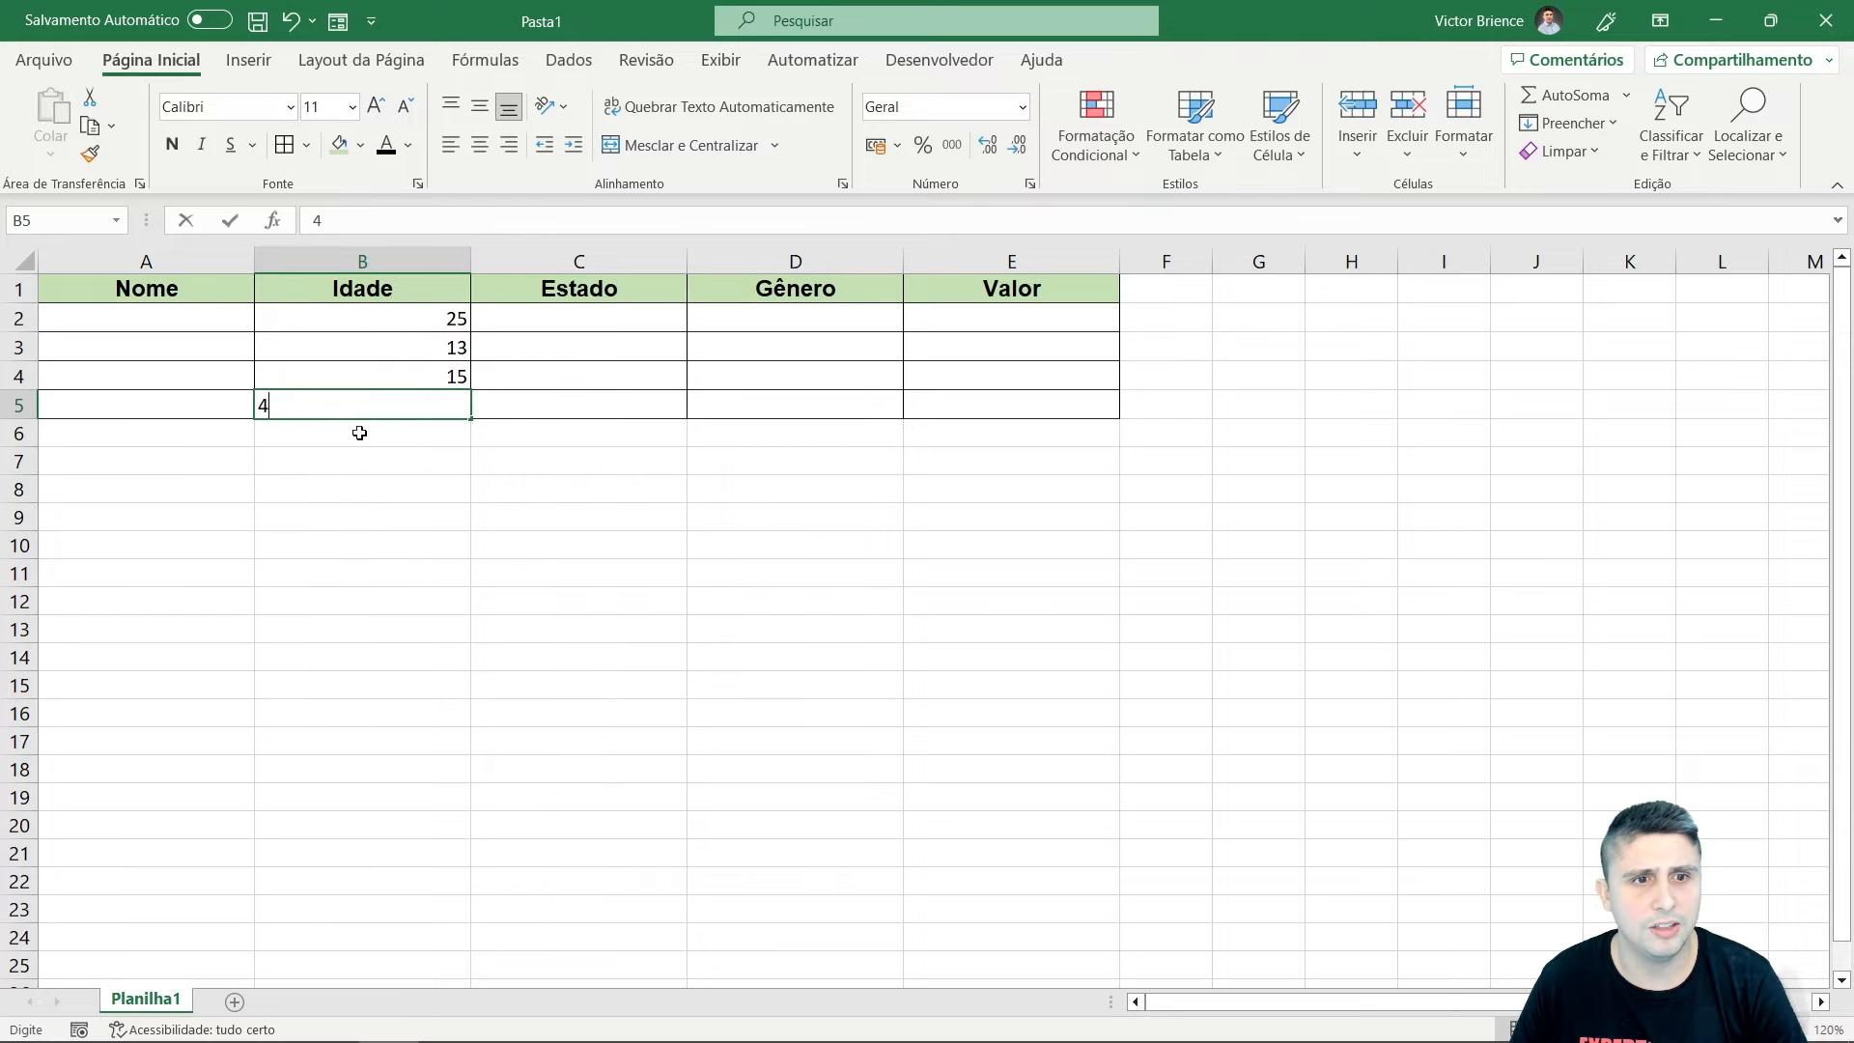
type("0")
key("Return")
key("Return")
key("Return")
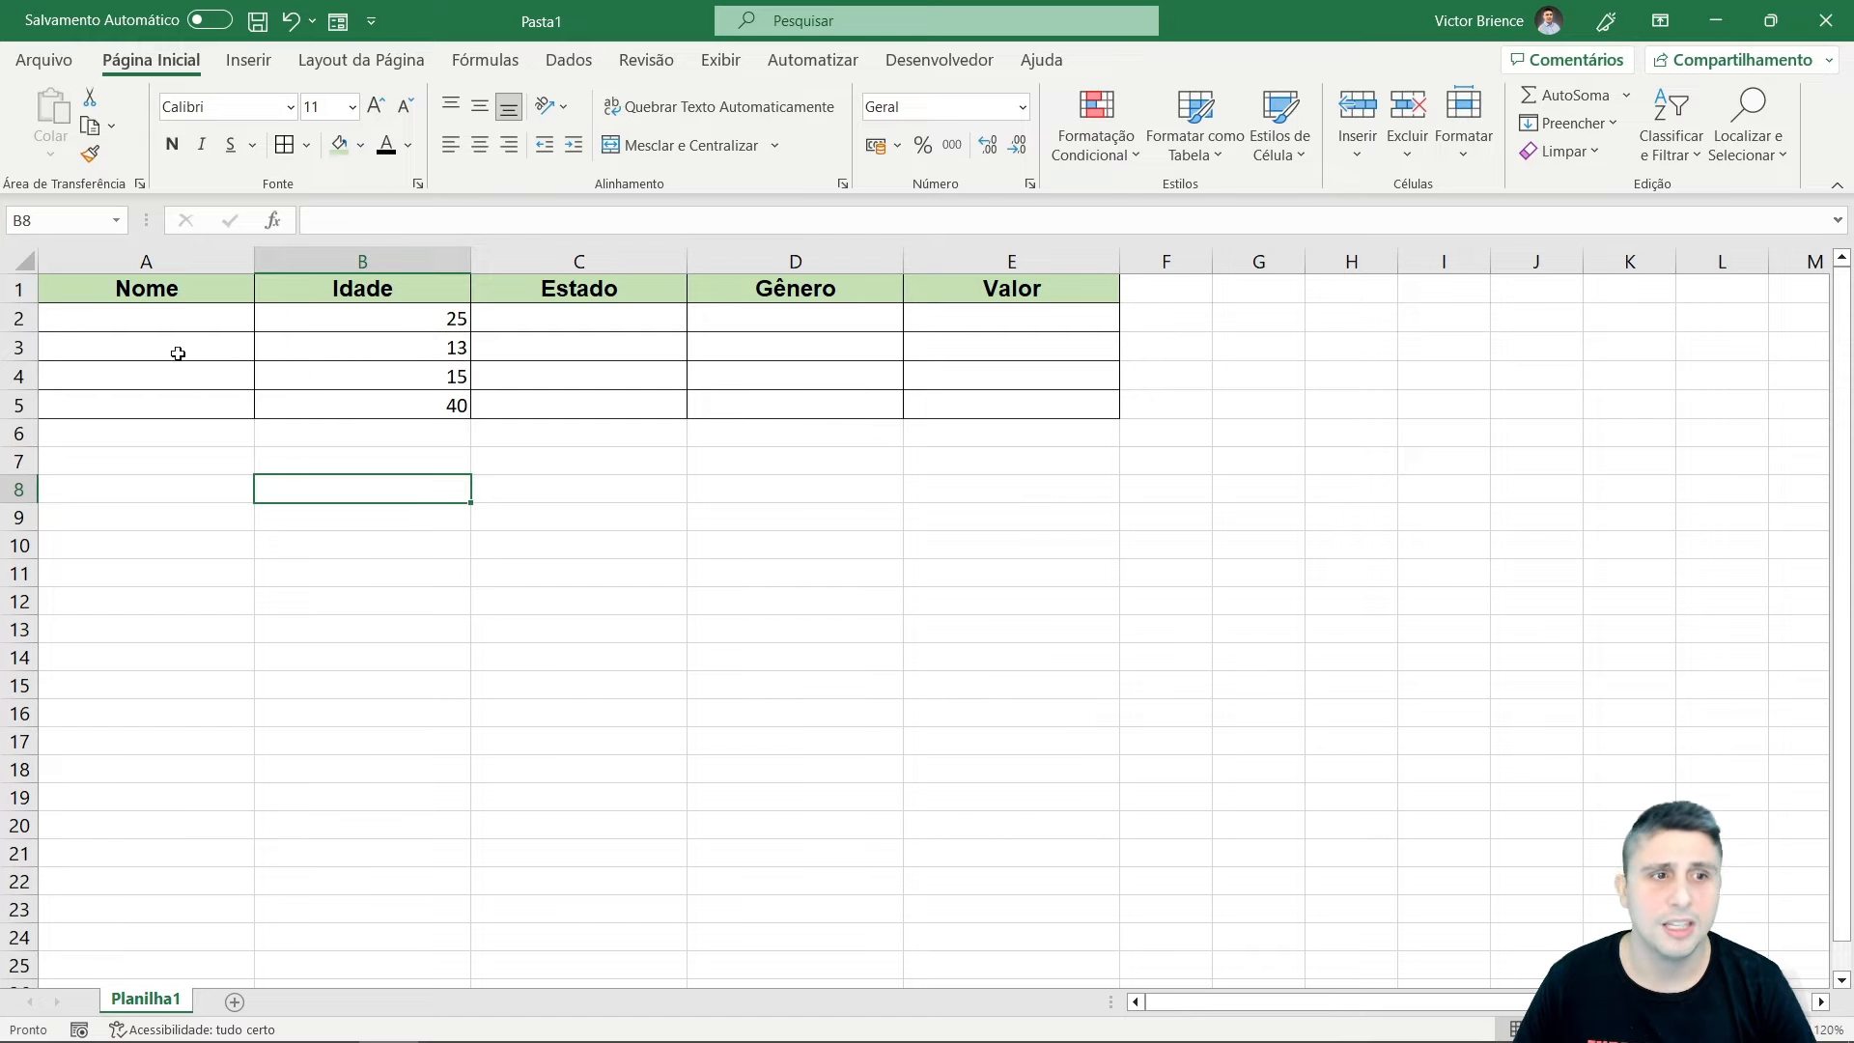
Enter the four people's first names in cells A2 to A5 of the Nome column.
left_click(162, 320)
type("Victor")
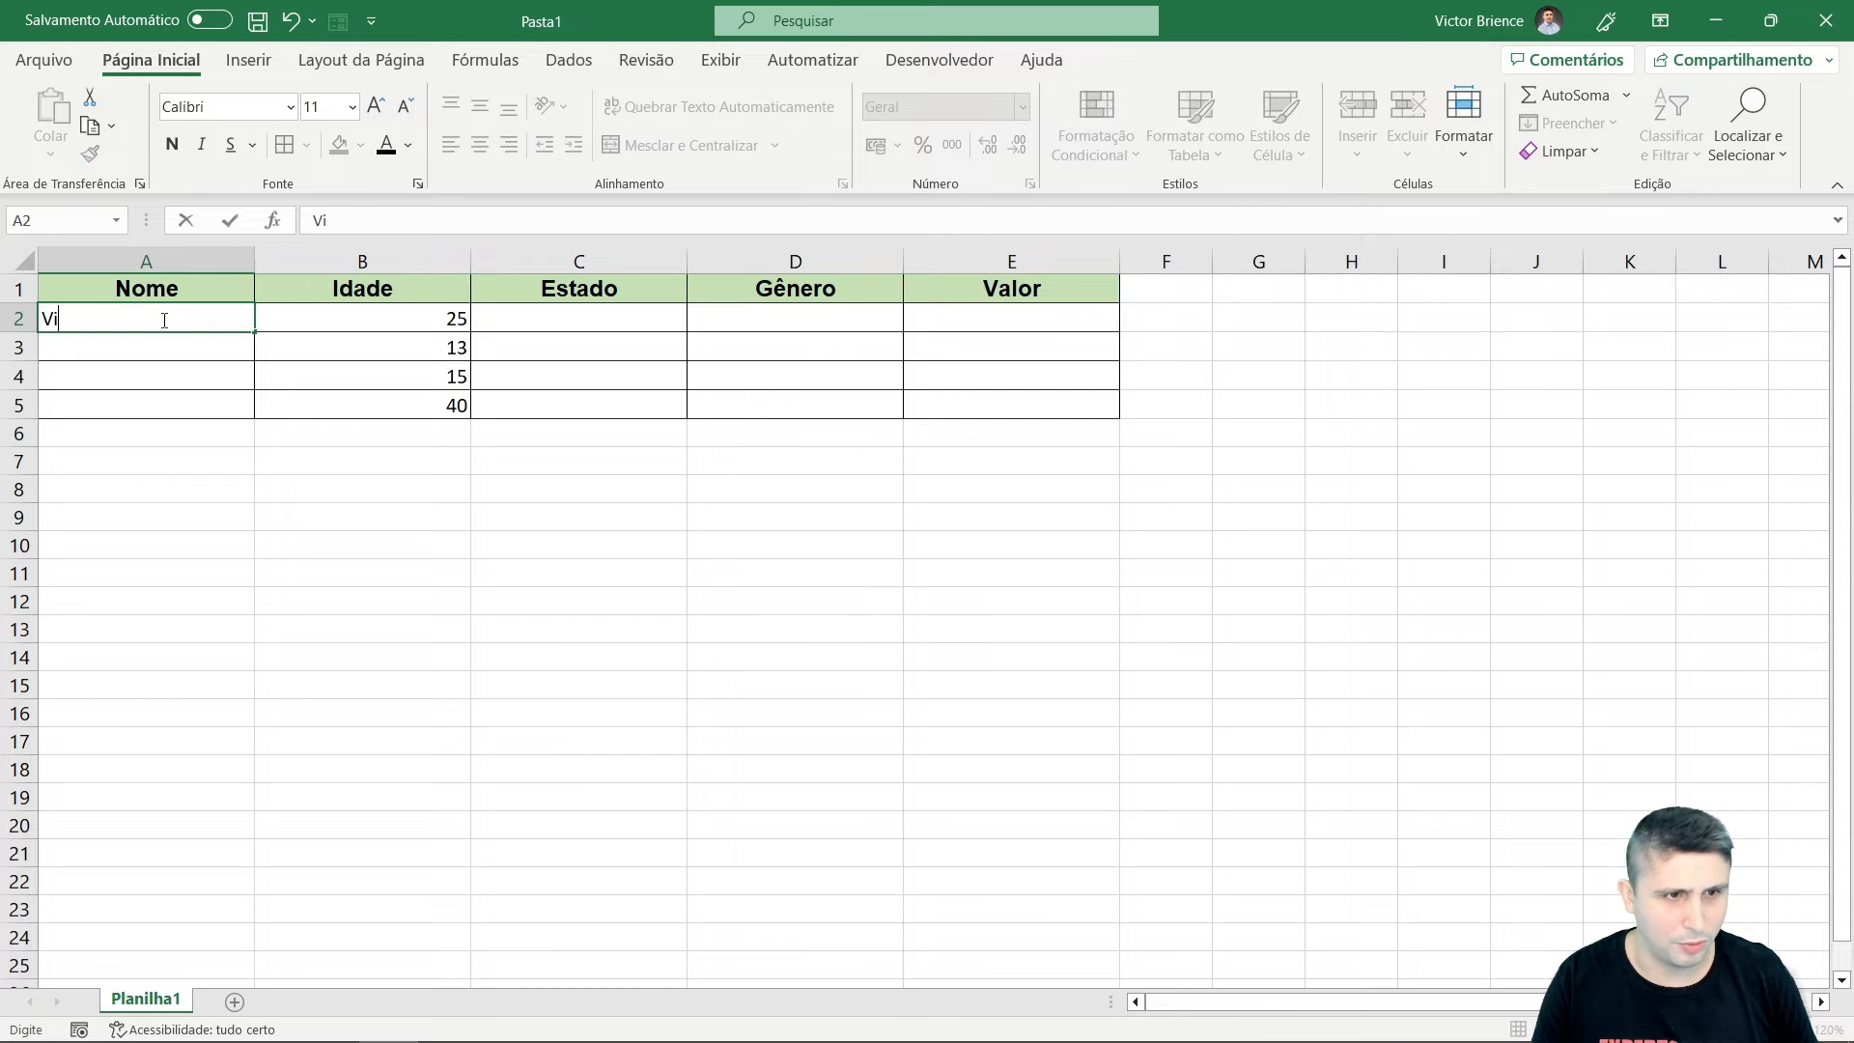
key("Return")
type("Amanda")
key("Return")
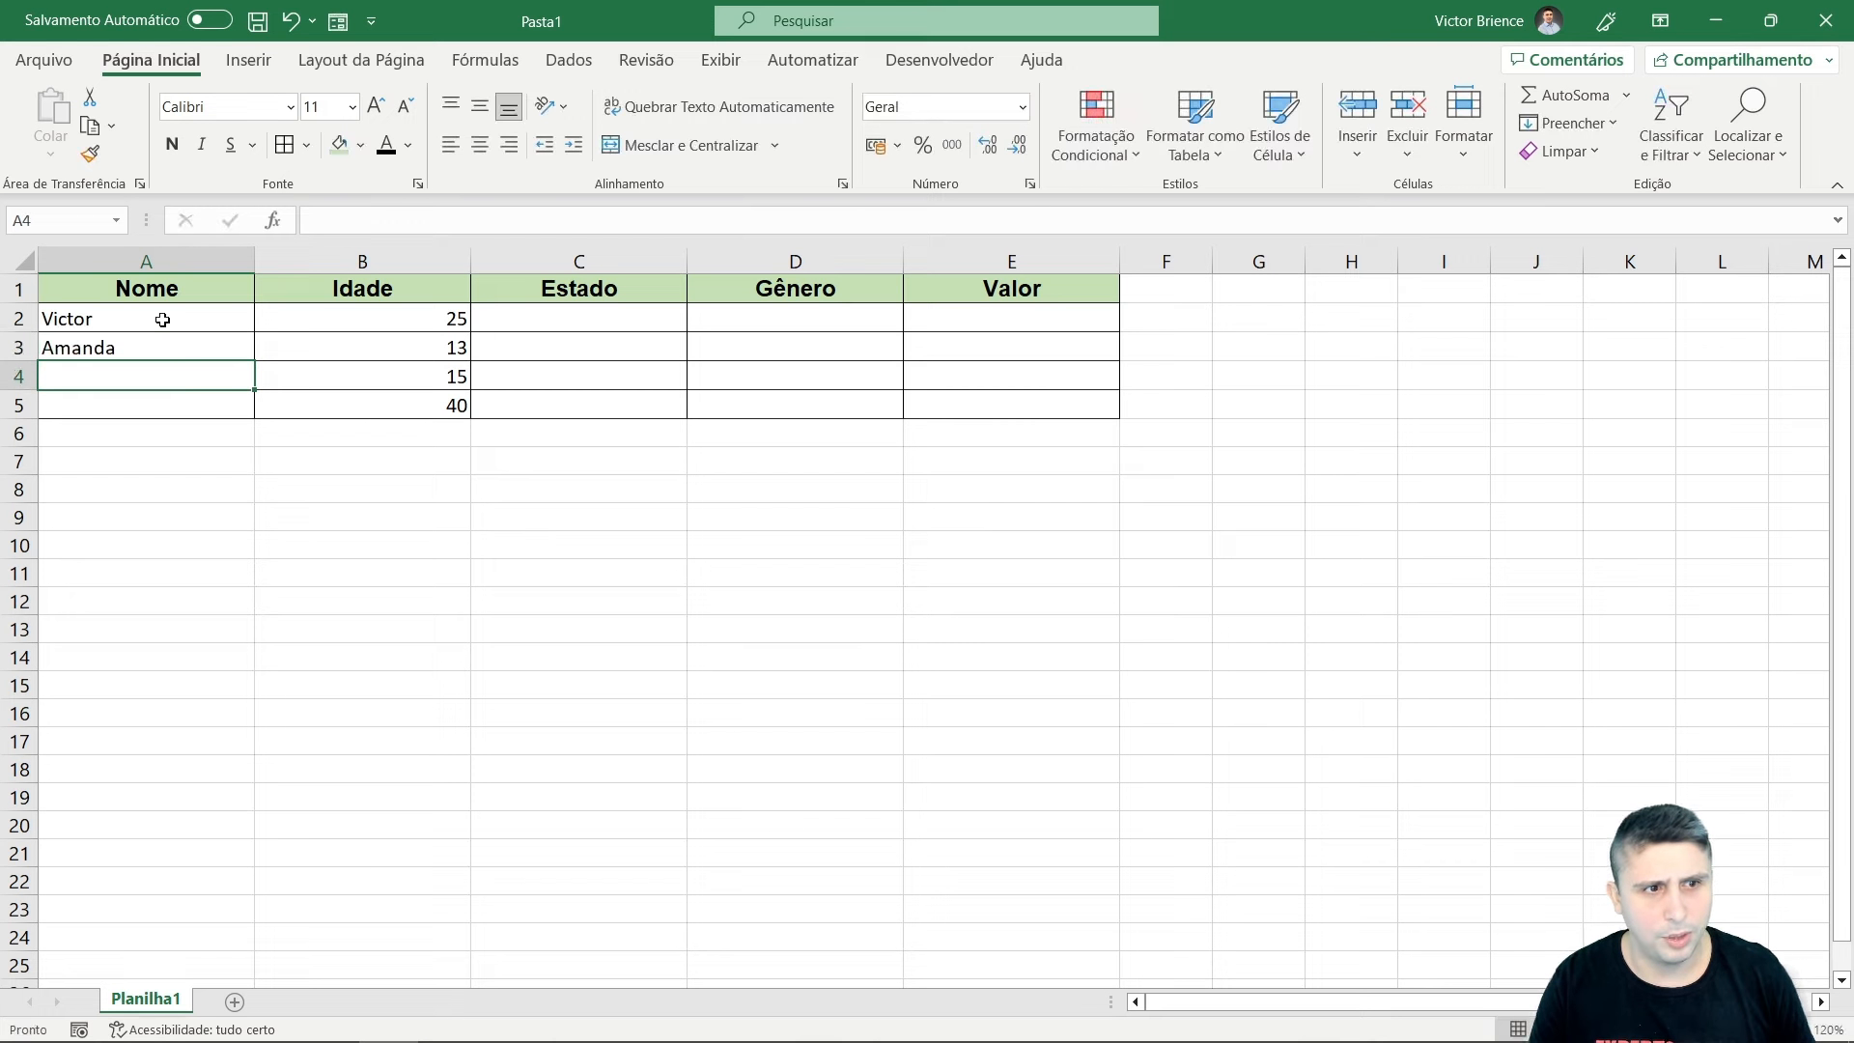
type("Pedroy")
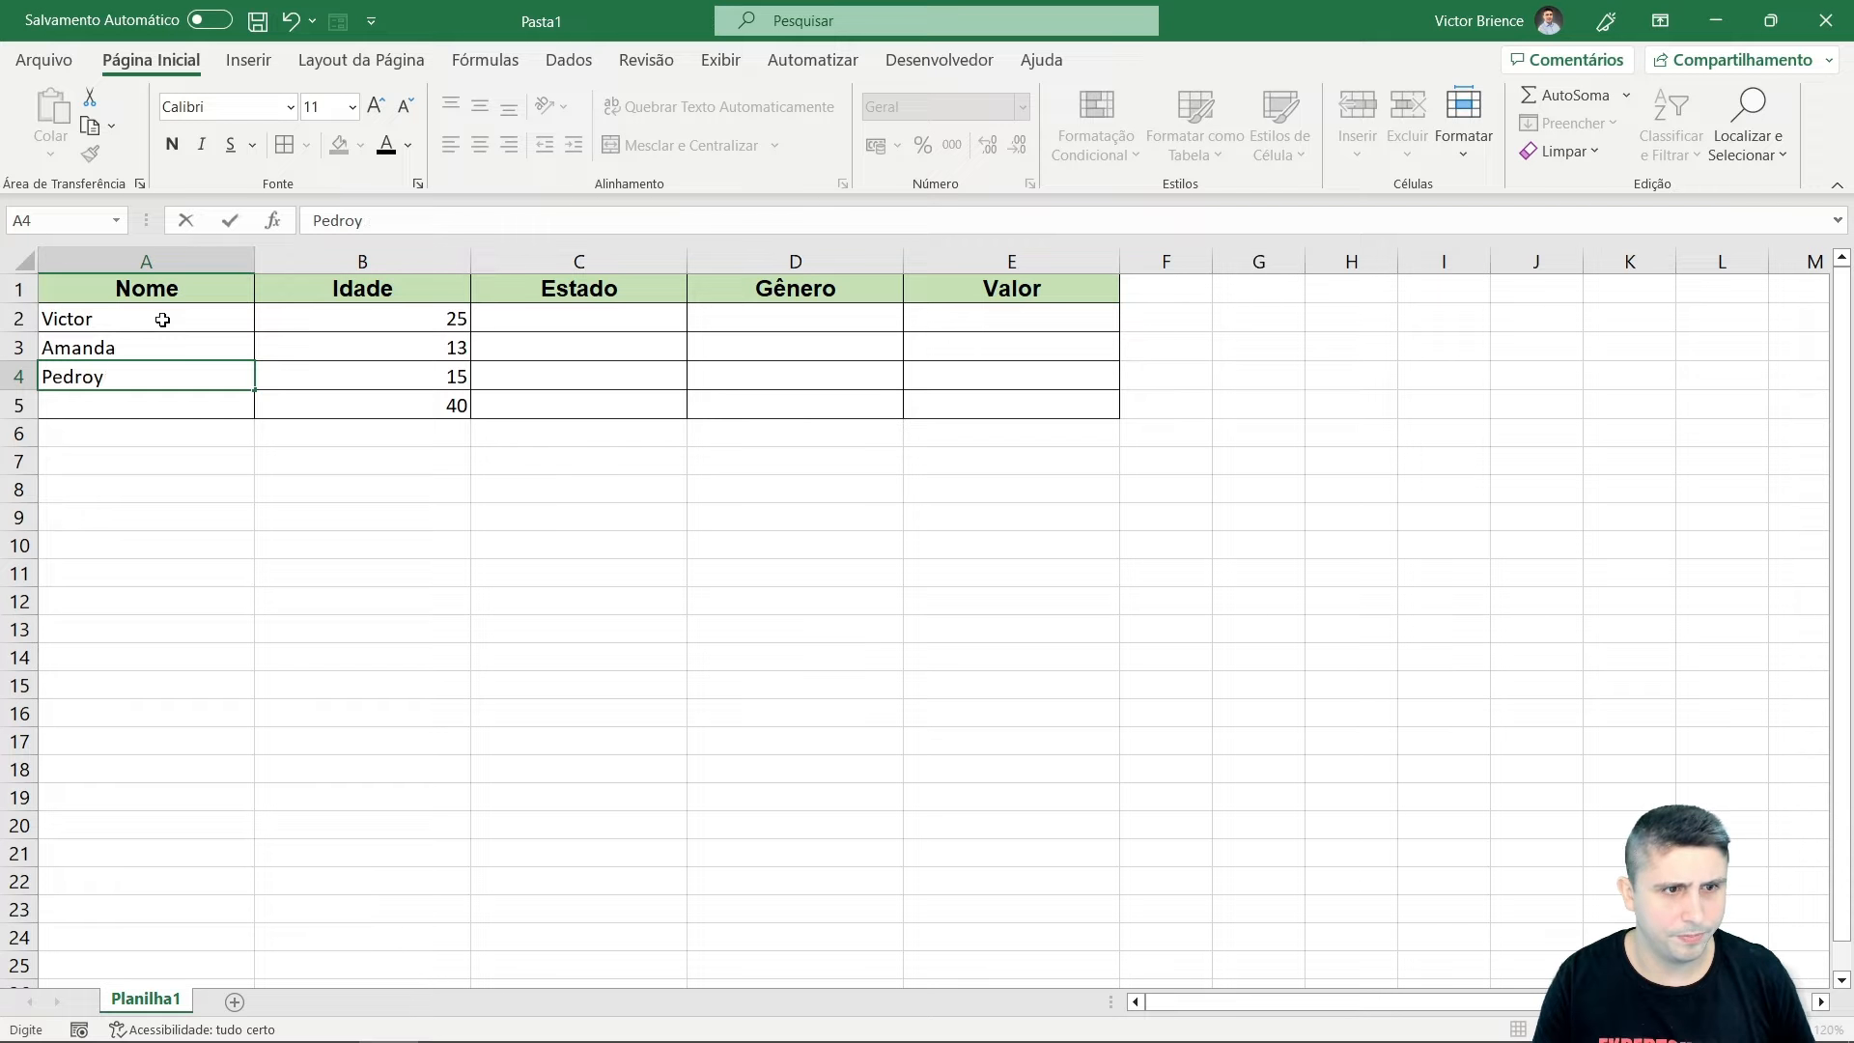
key("BackSpace")
key("Return")
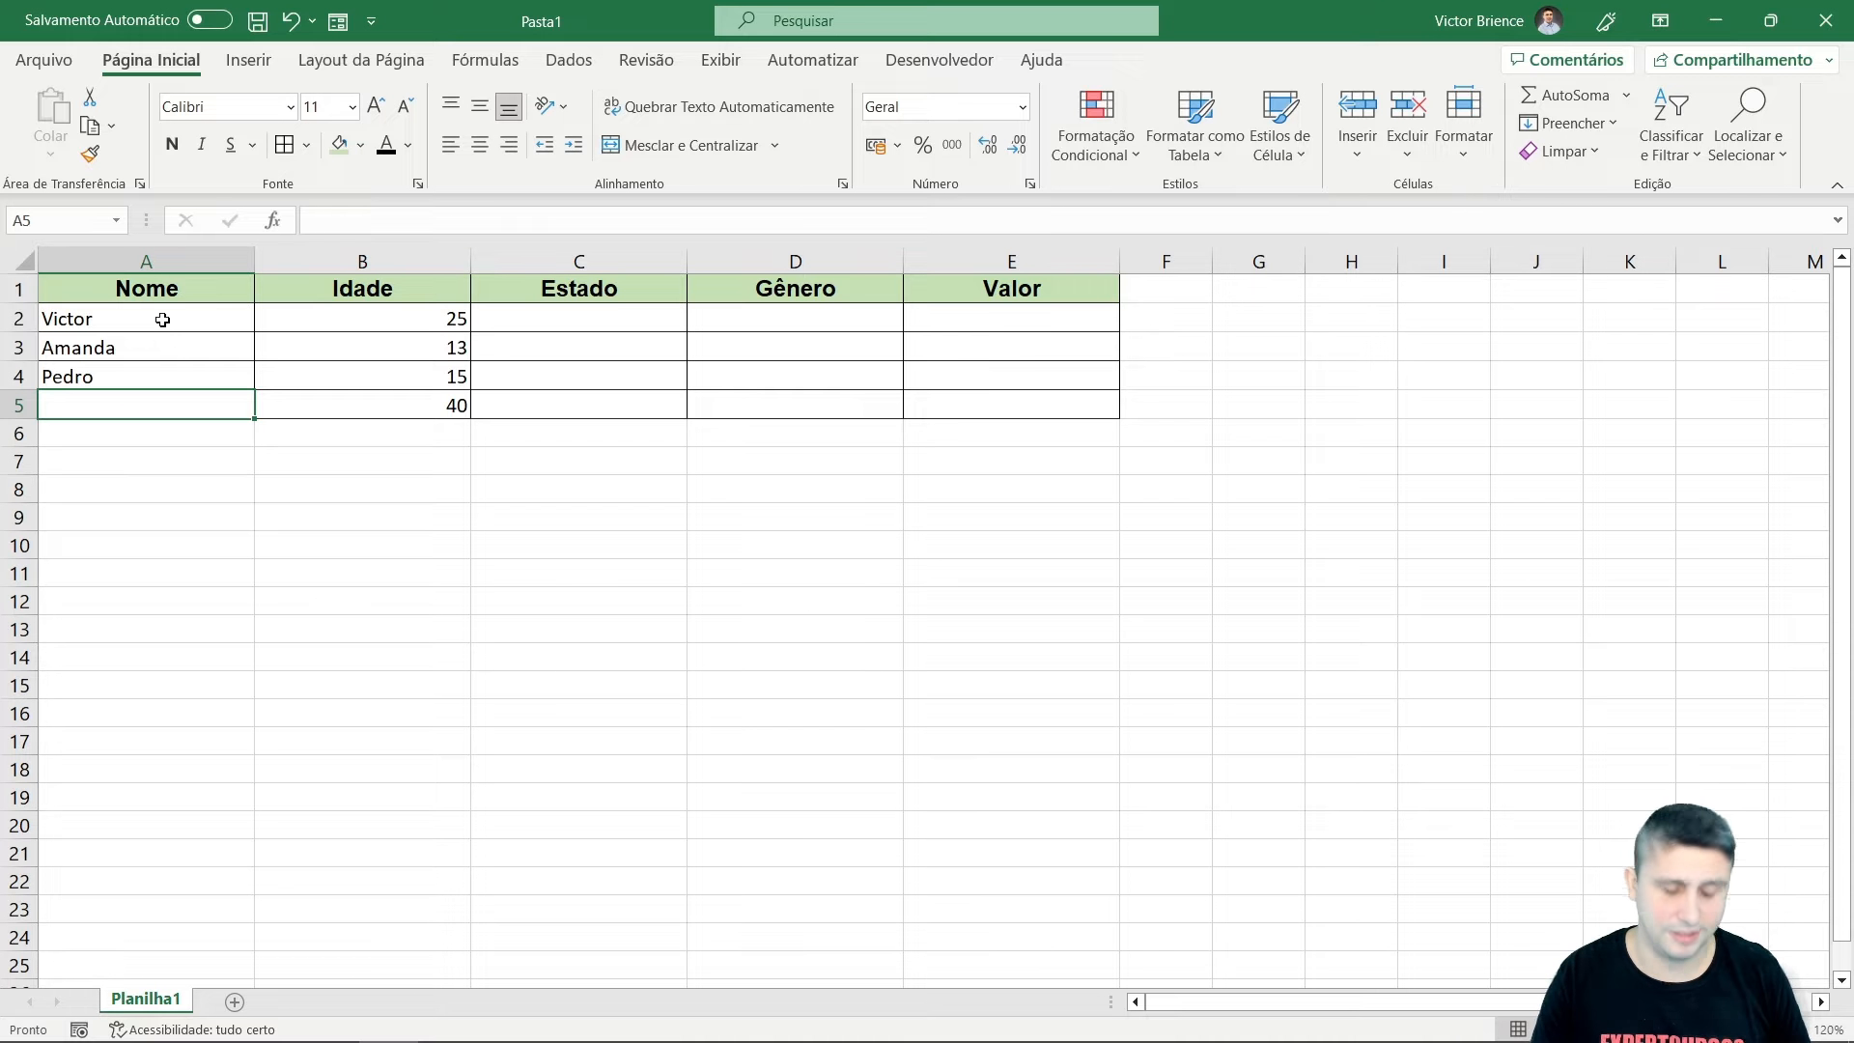
type("Yuri")
key("Return")
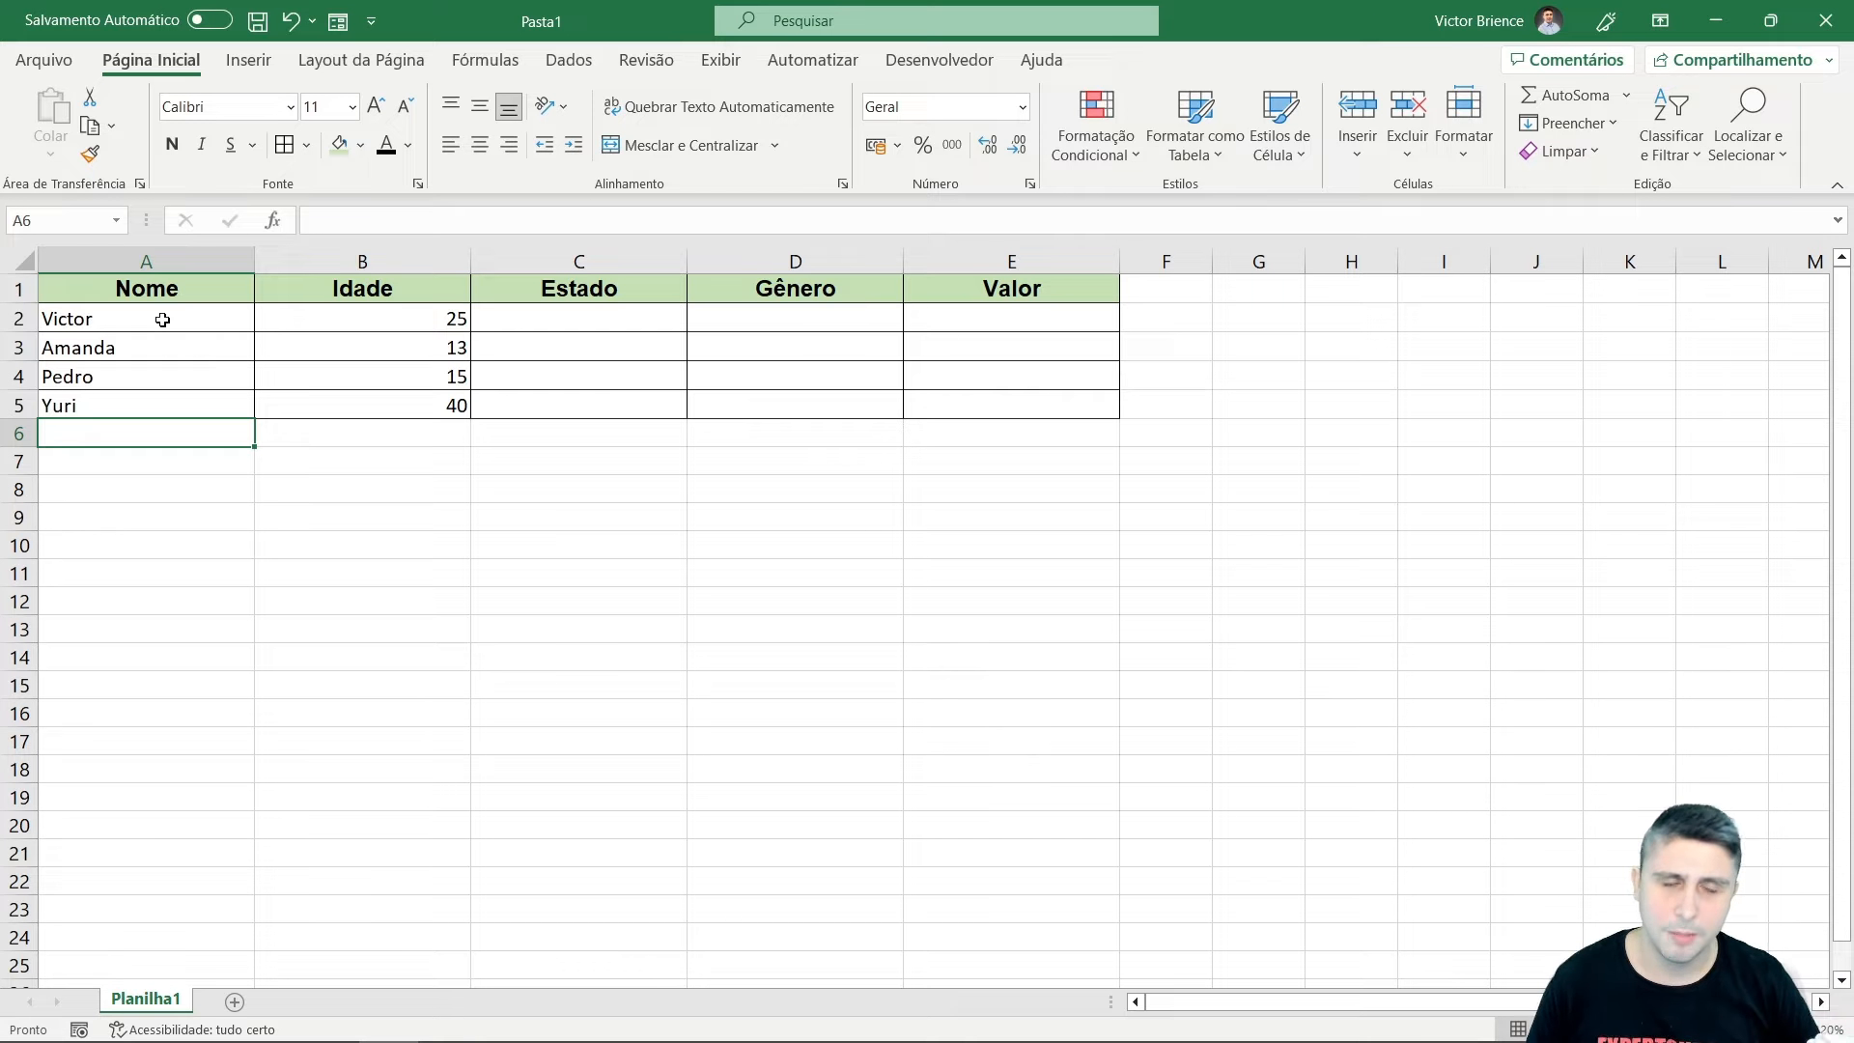
Enter the states SP, RJ, BA and GO in cells C2 to C5 of the Estado column.
left_click(591, 326)
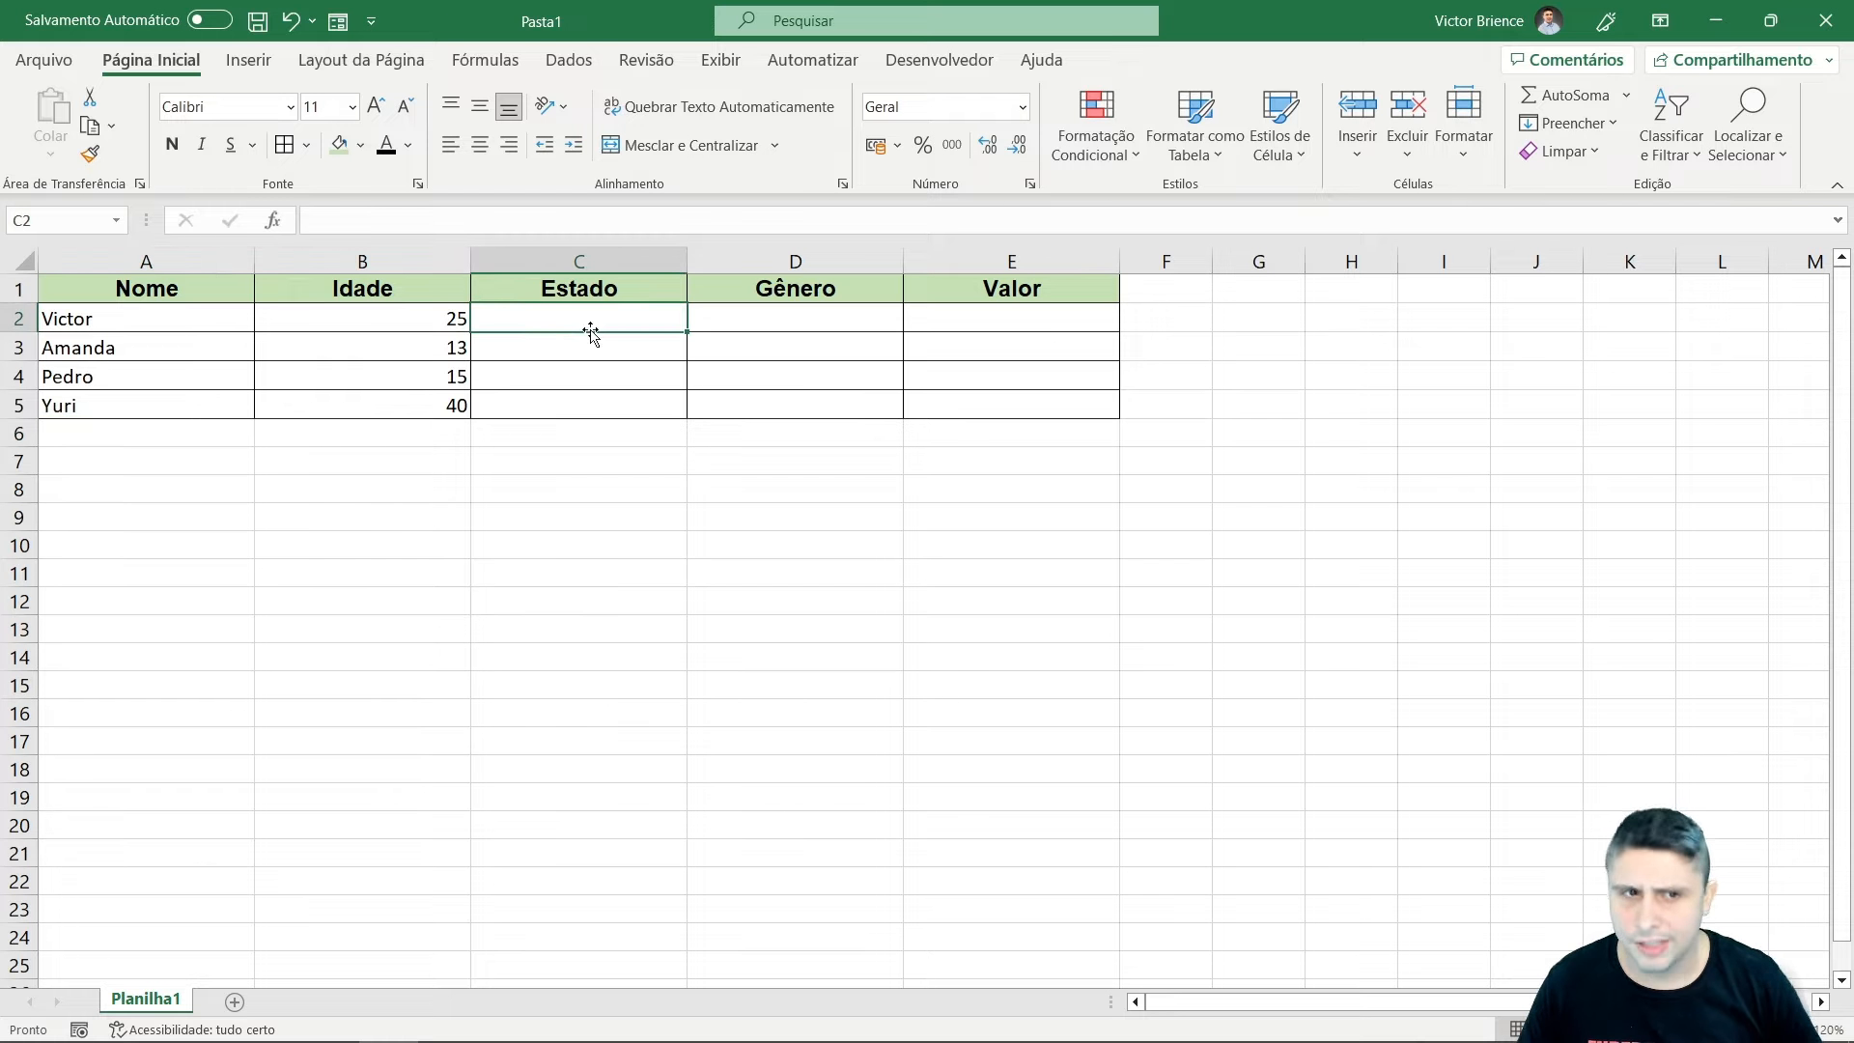
type("SP")
key("Return")
type("R")
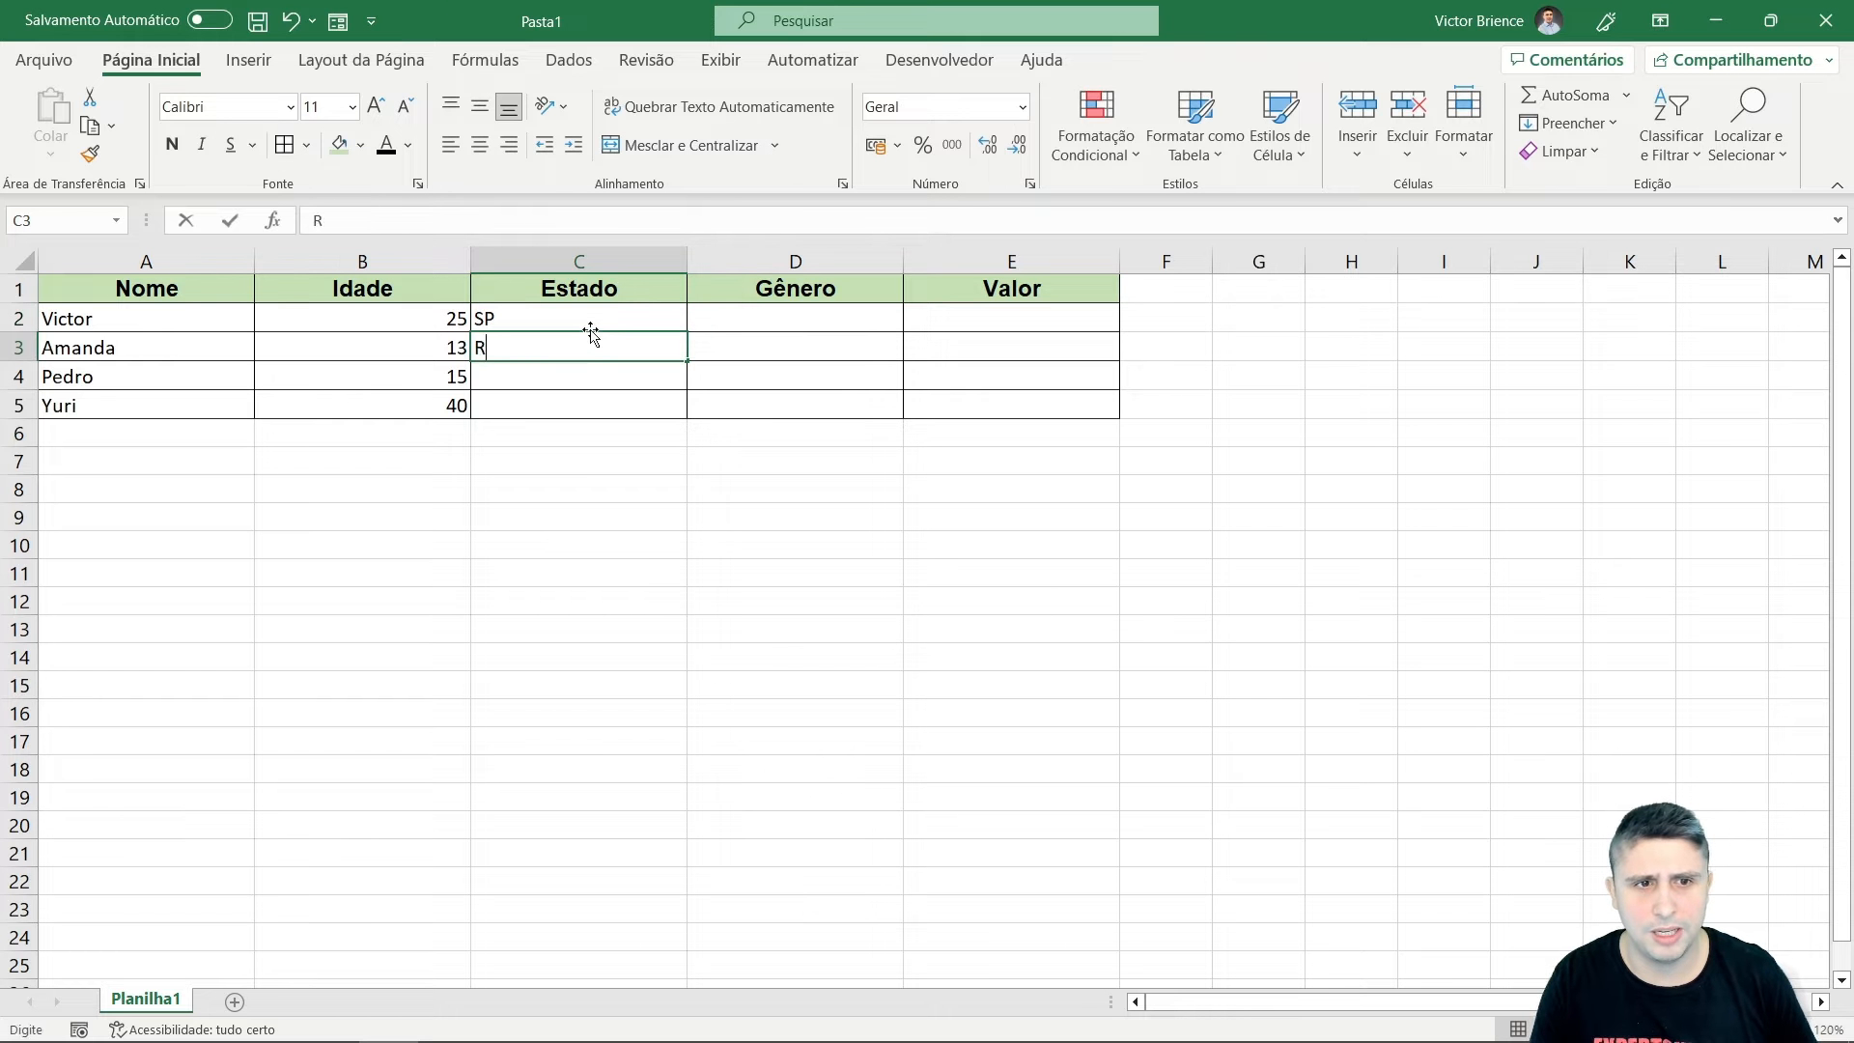
type("J")
key("Return")
type("BA")
key("Return")
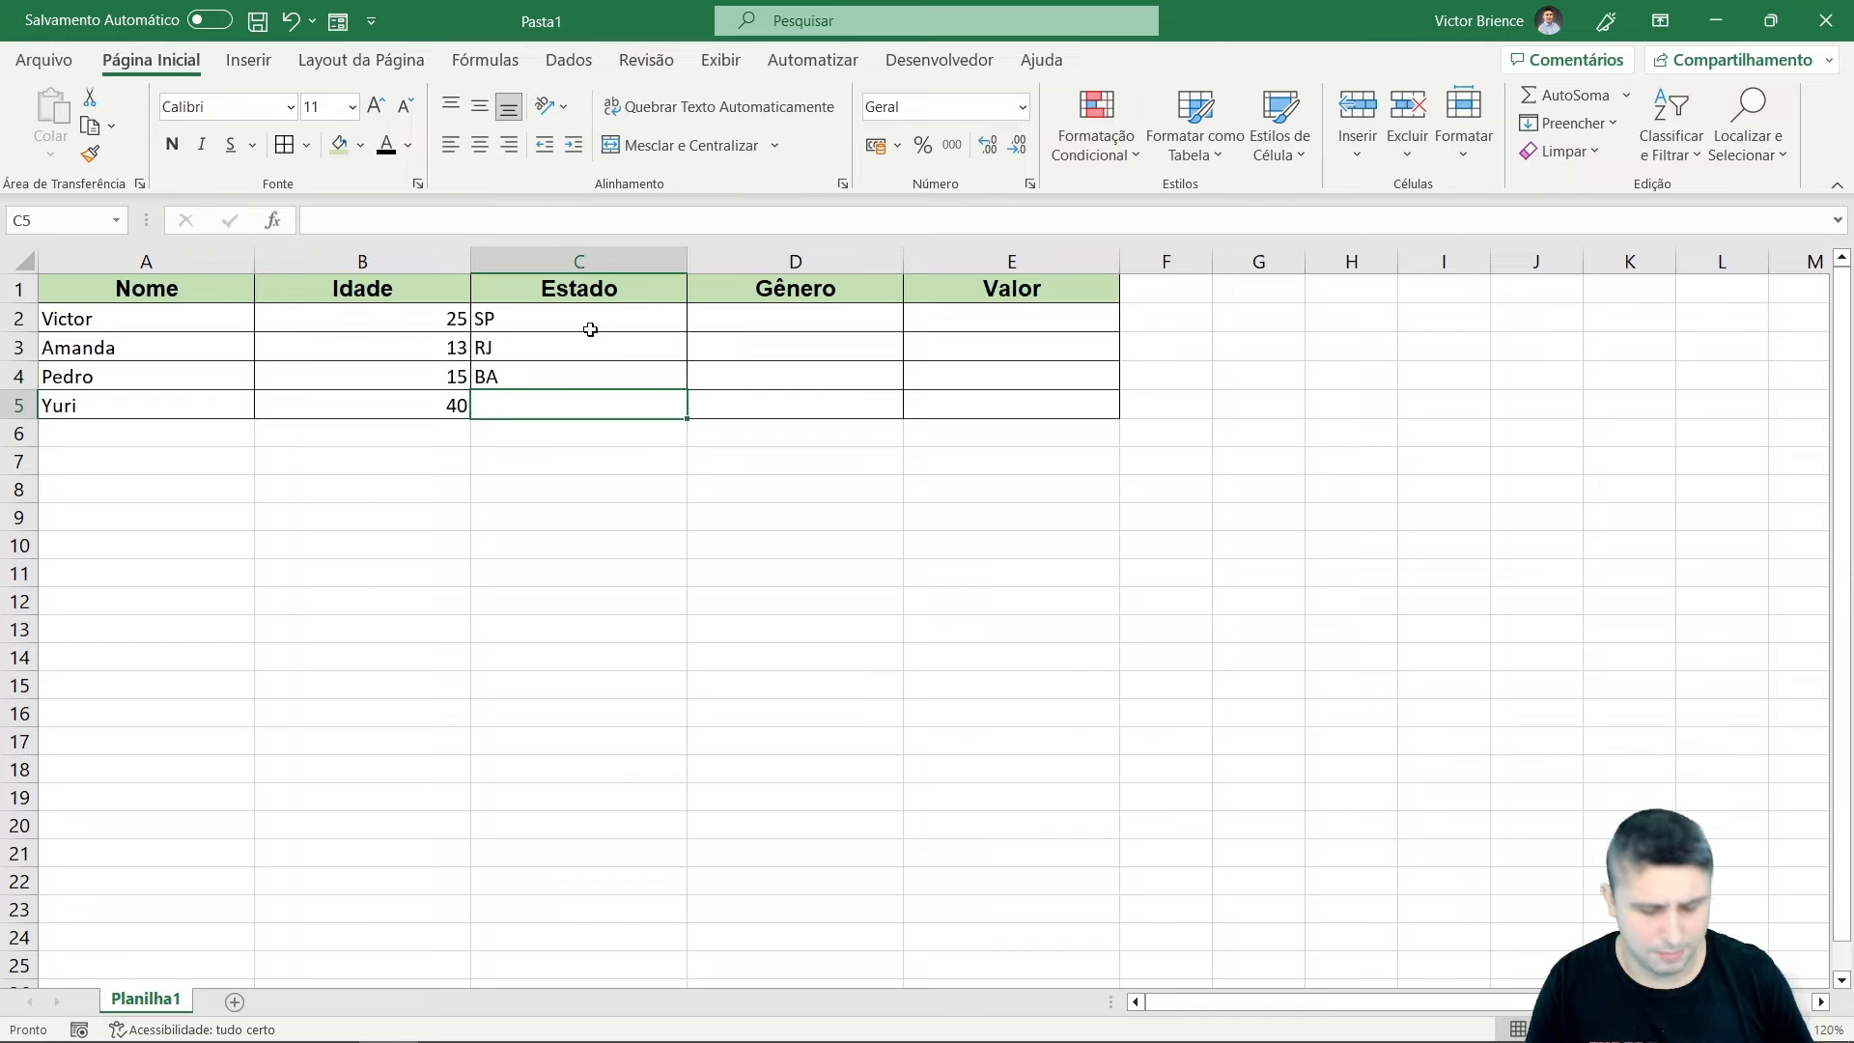
type("GO")
key("Return")
Enter M, H, M and H in cells D2 to D5 of the Gênero column.
left_click(746, 316)
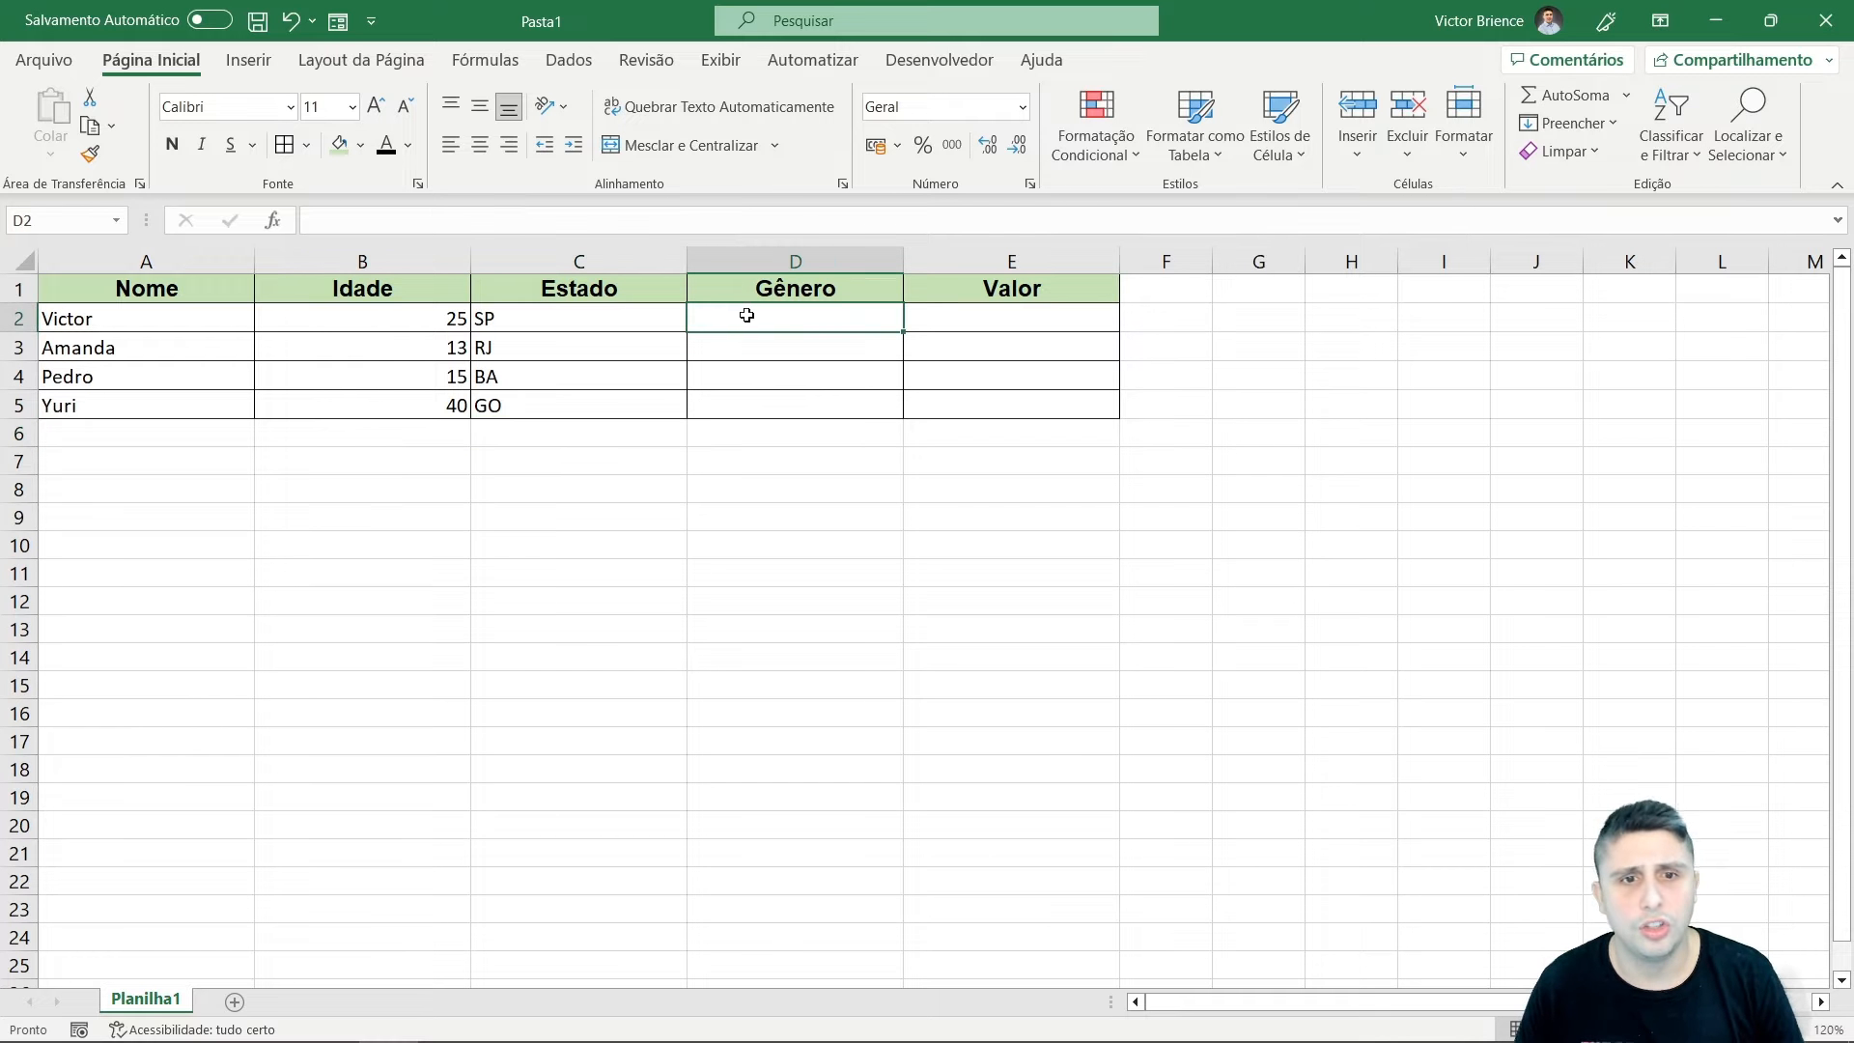
type("M")
key("Return")
type("H")
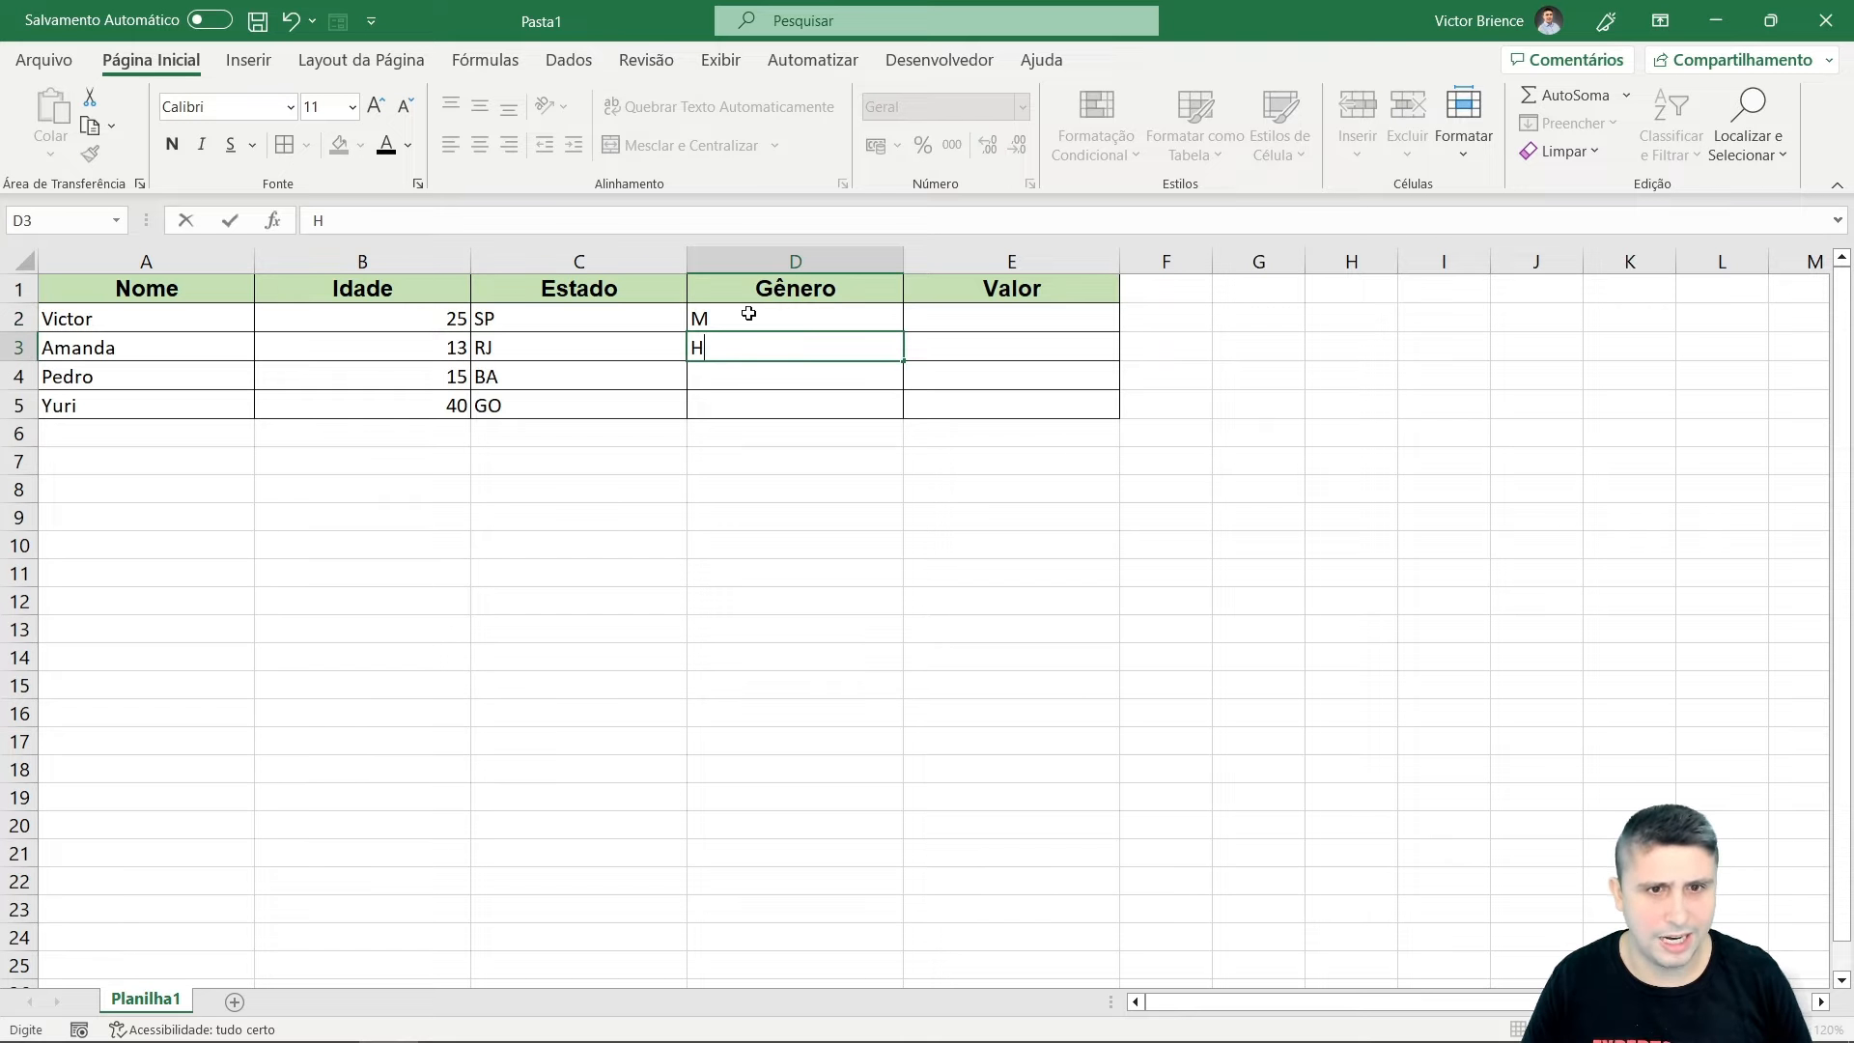
key("Return")
type("M")
key("Return")
type("H")
key("Return")
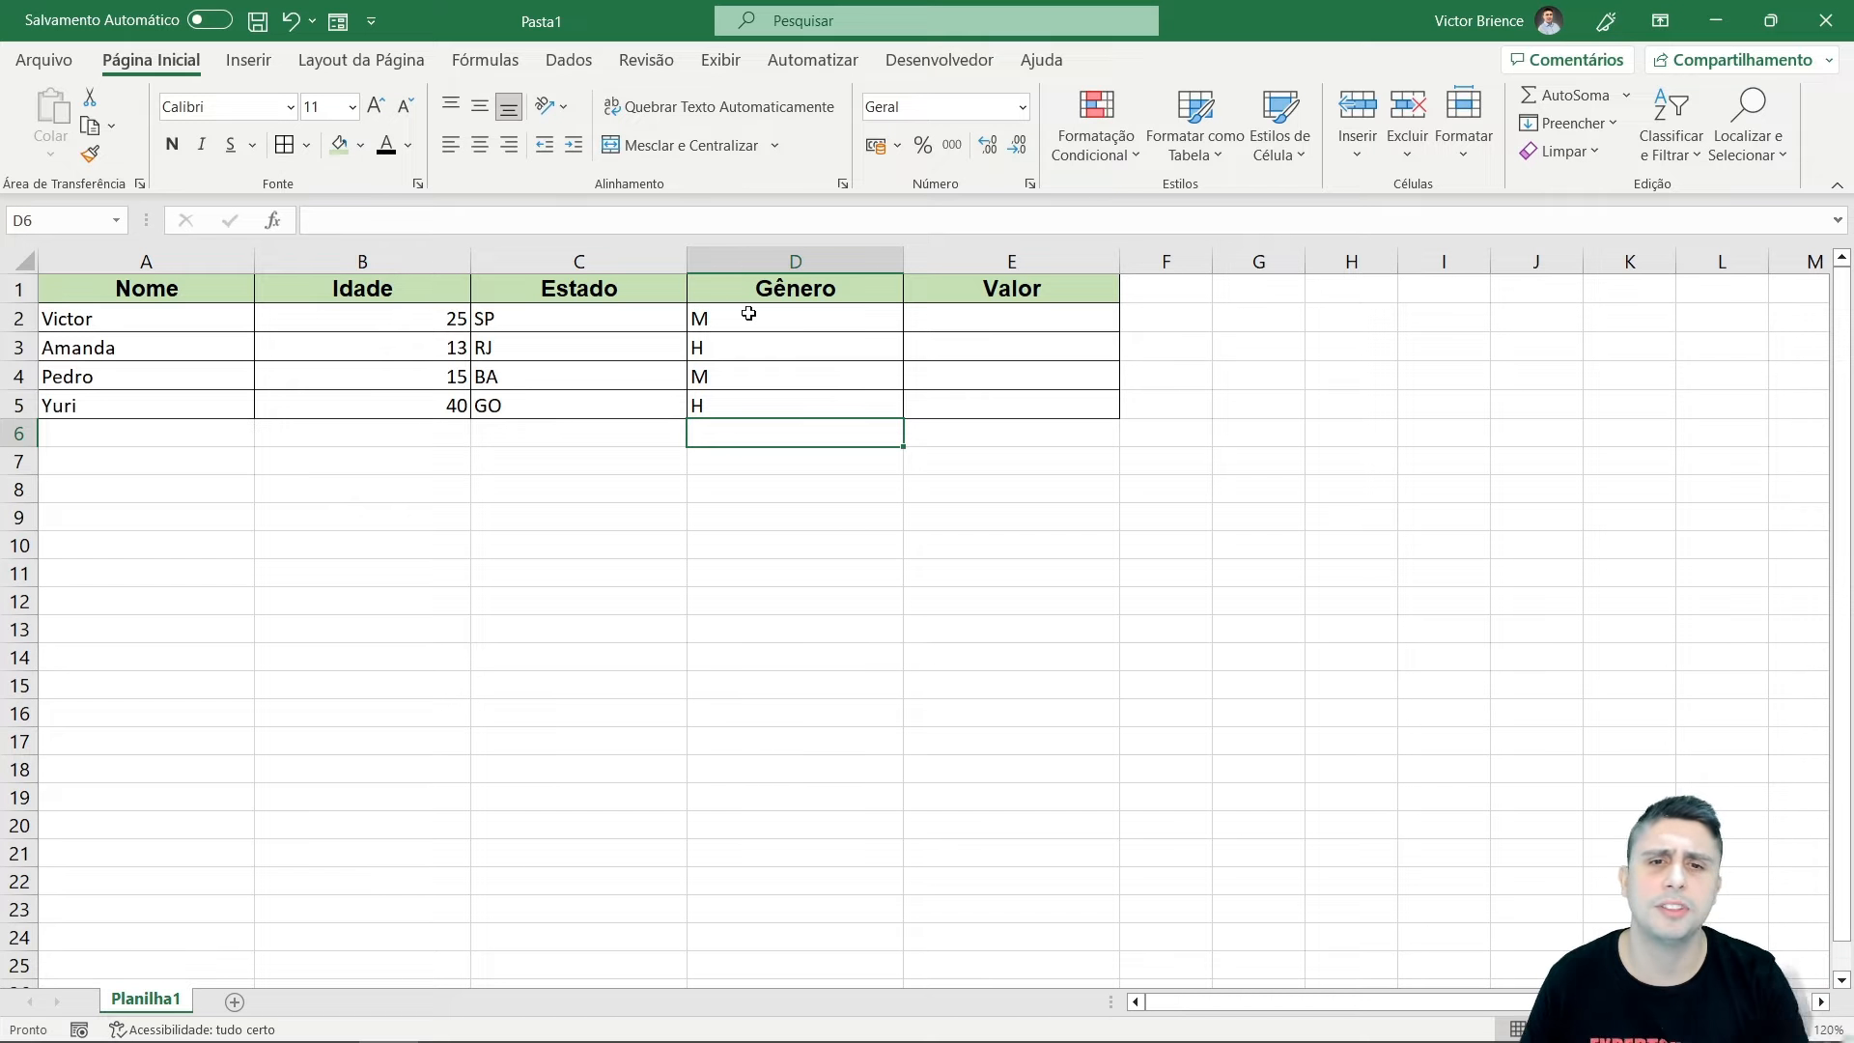
Enter the amounts 500, 850, 750 and 50 in cells E2 to E5 of the Valor column.
left_click(955, 316)
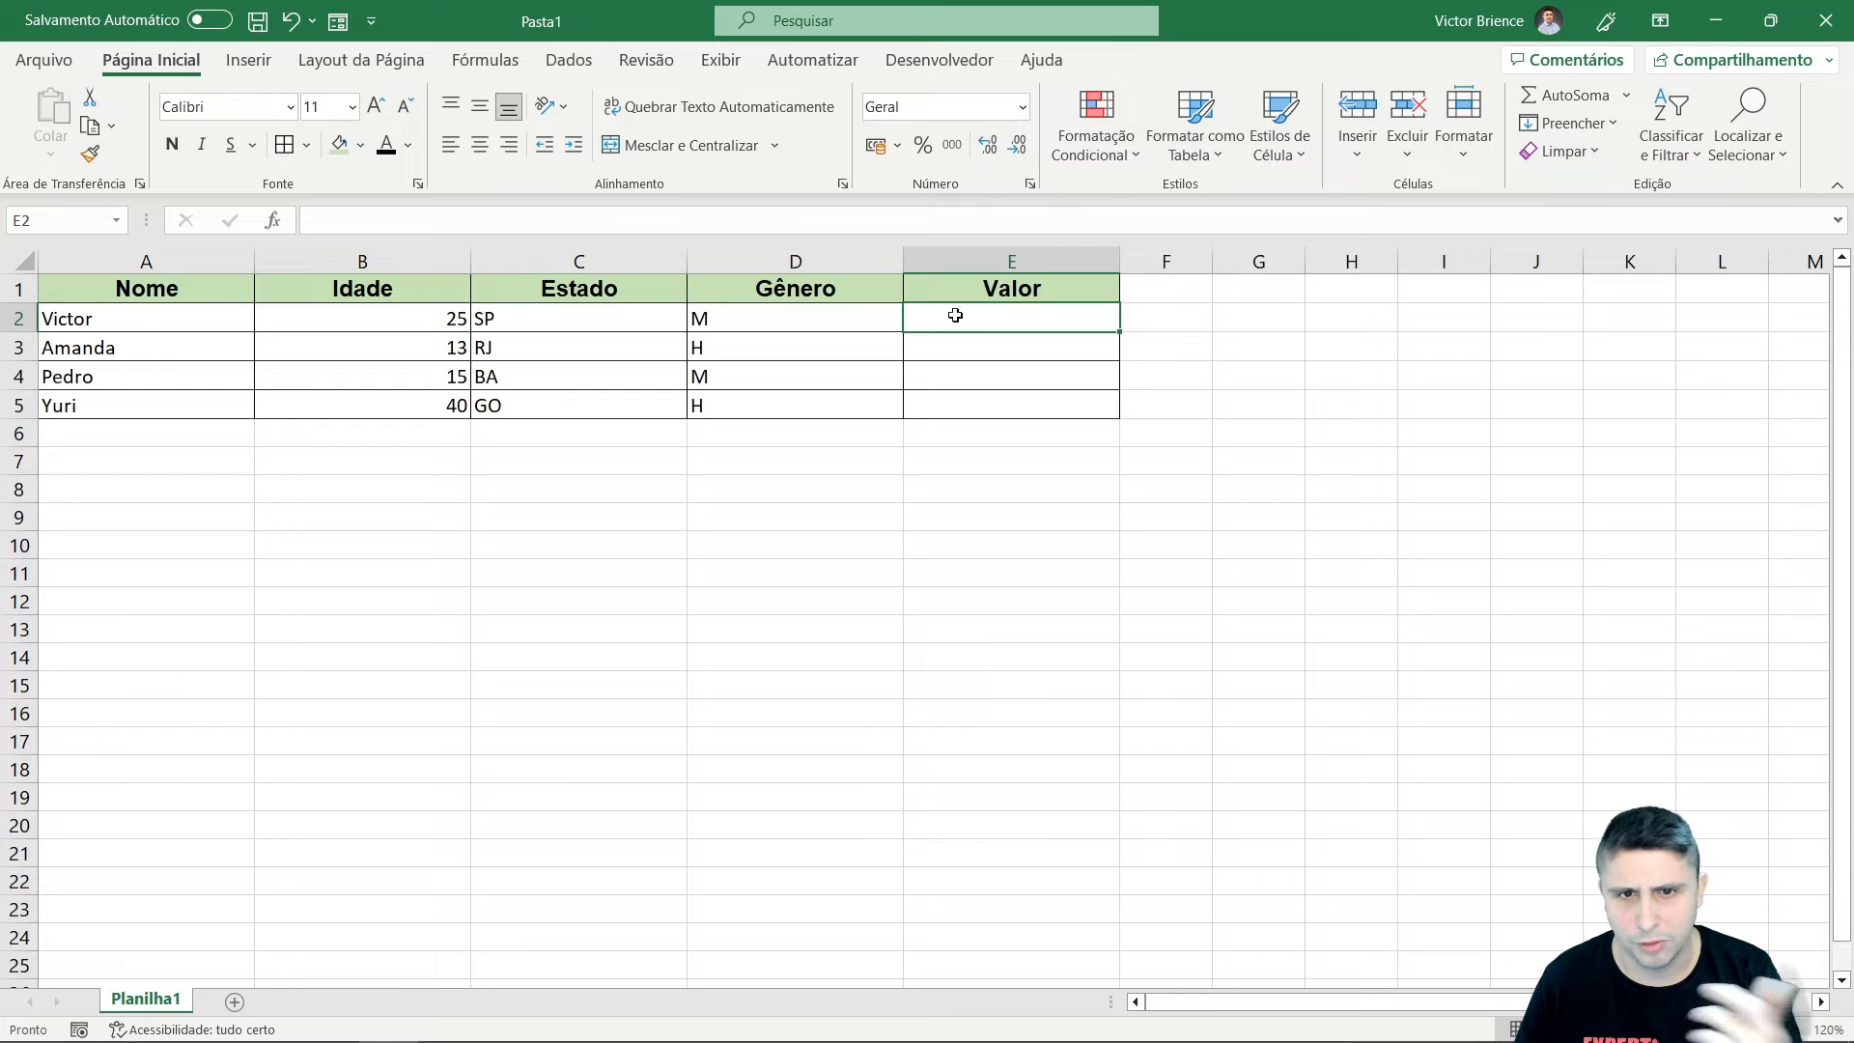
type("500")
key("Return")
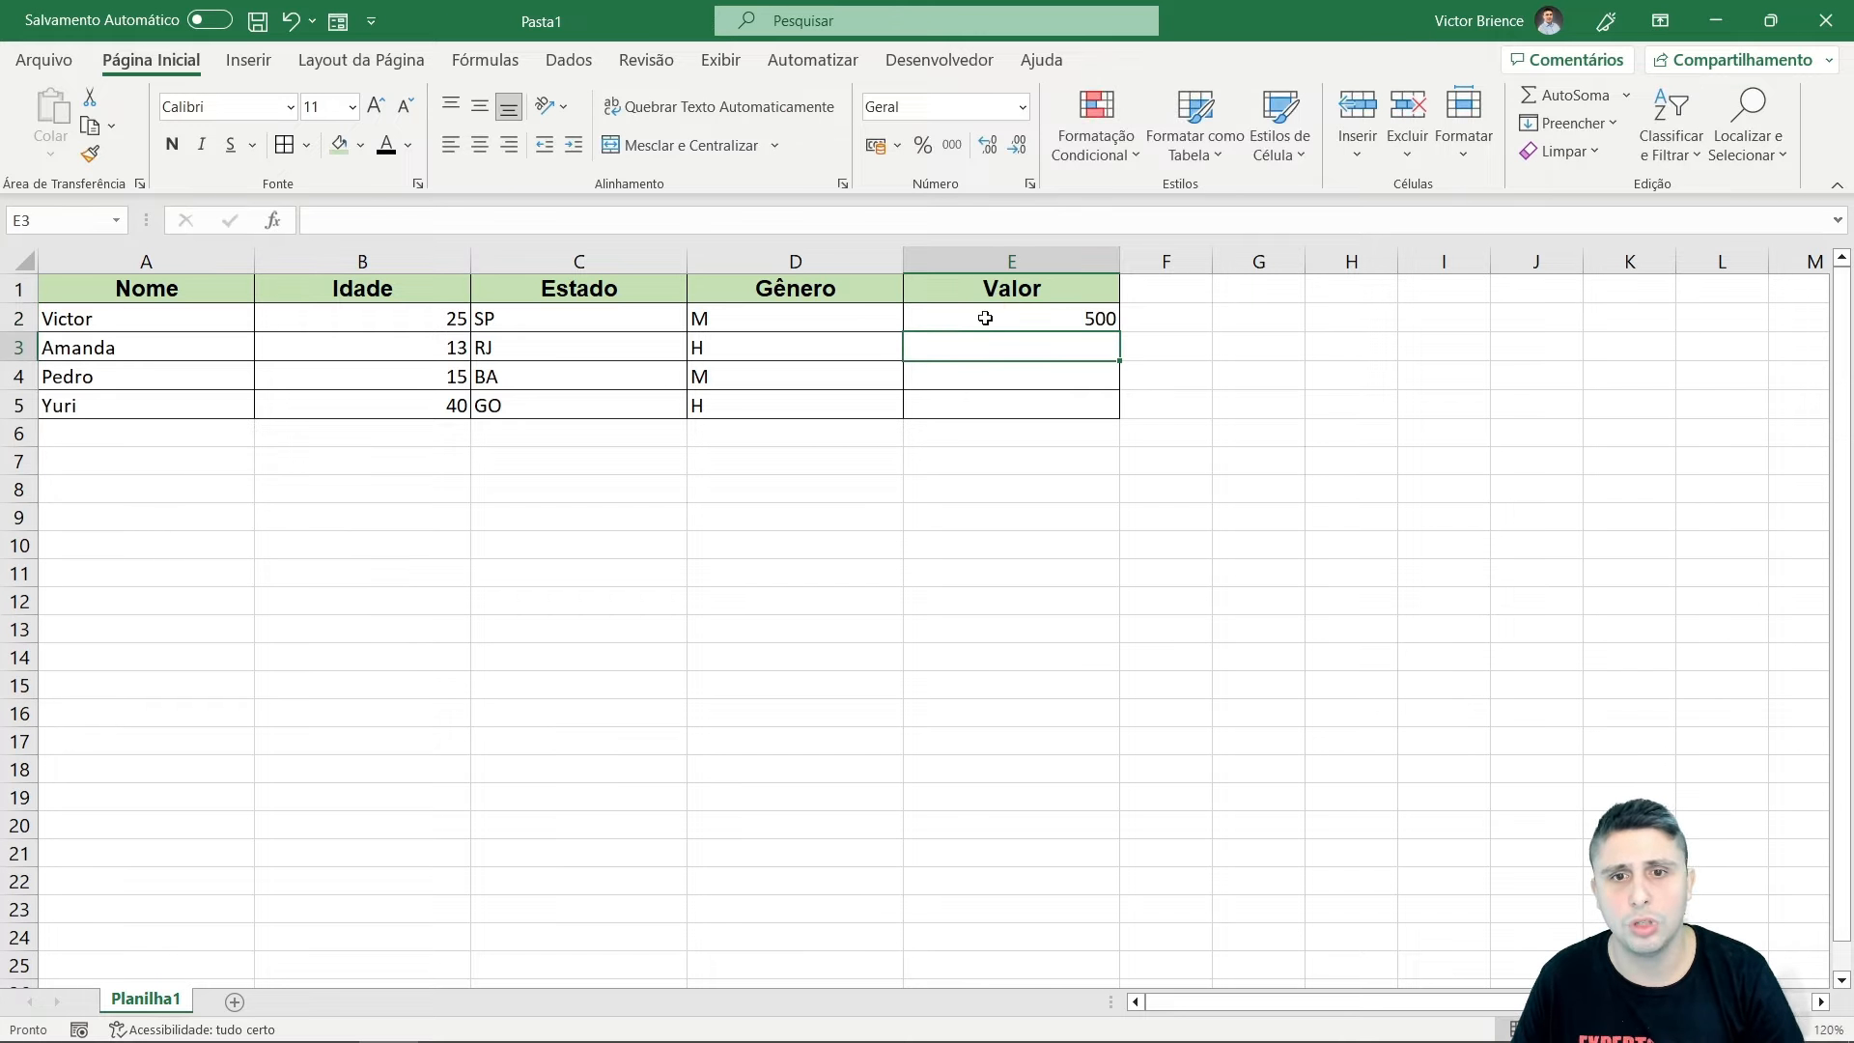
type("850")
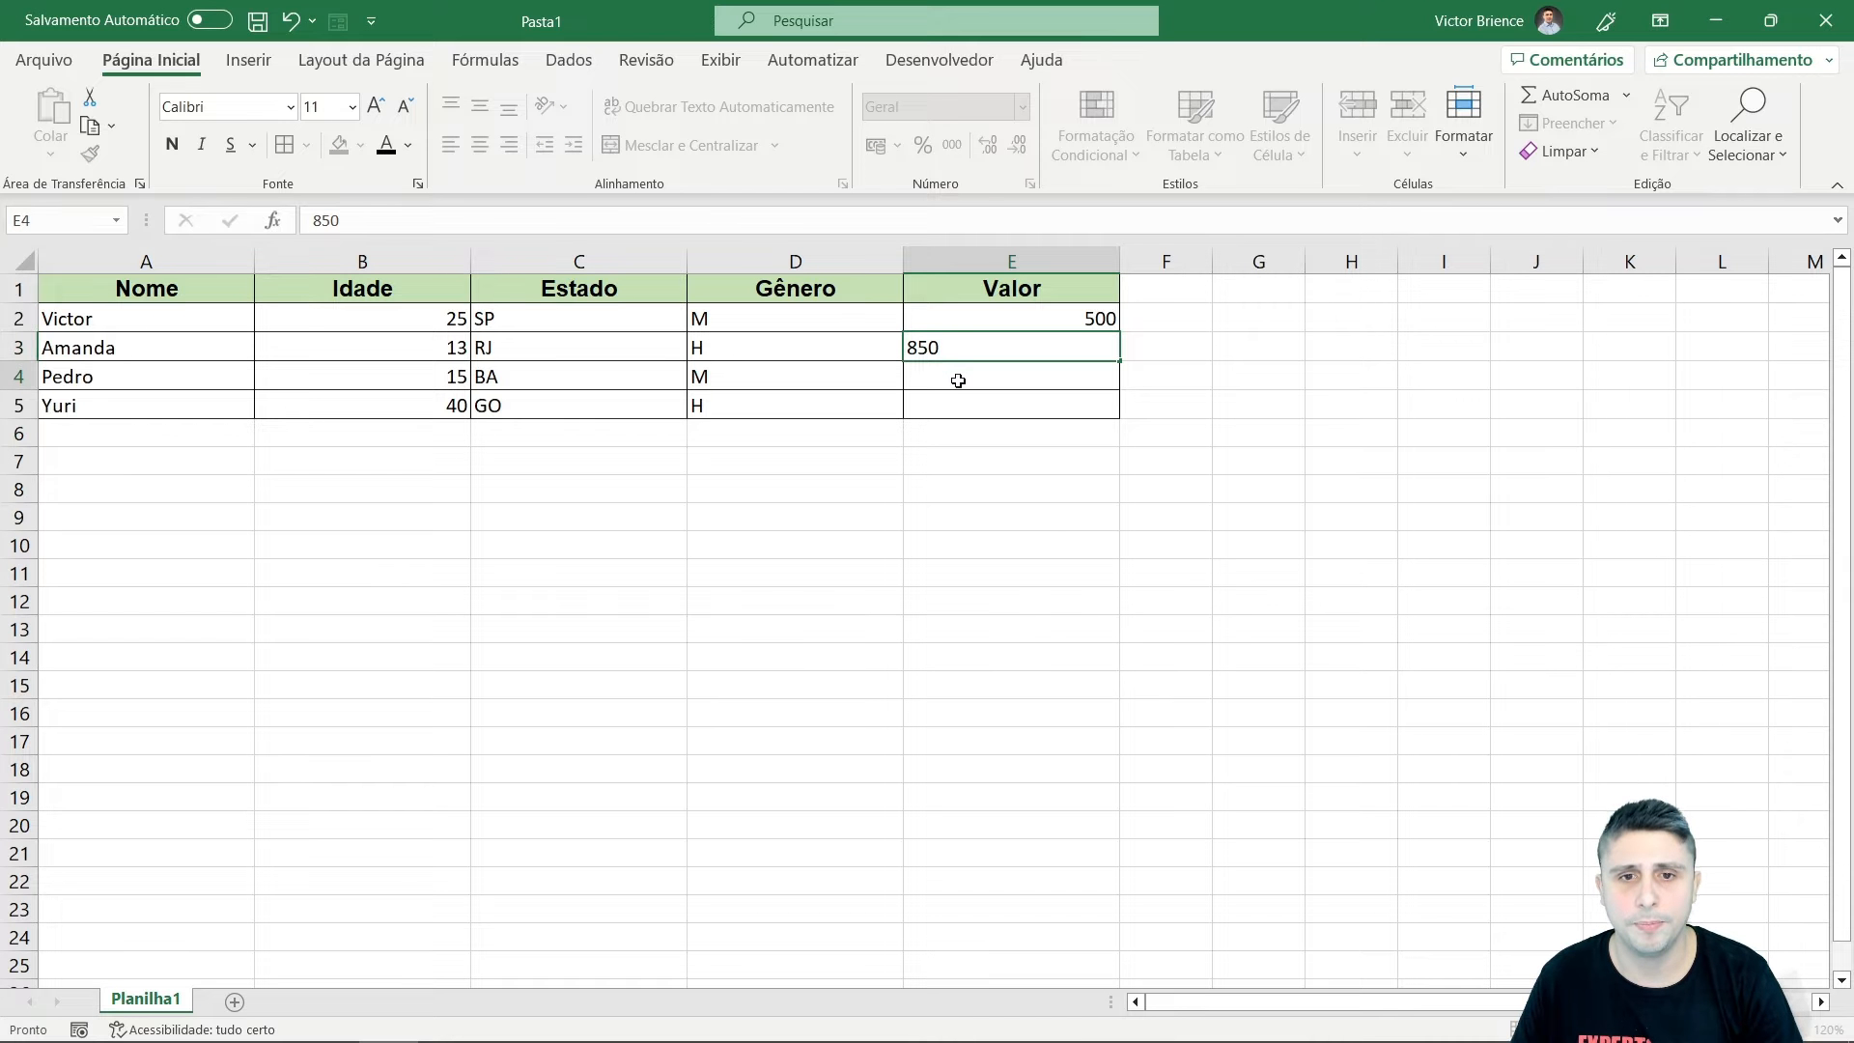
key("Return")
type("750")
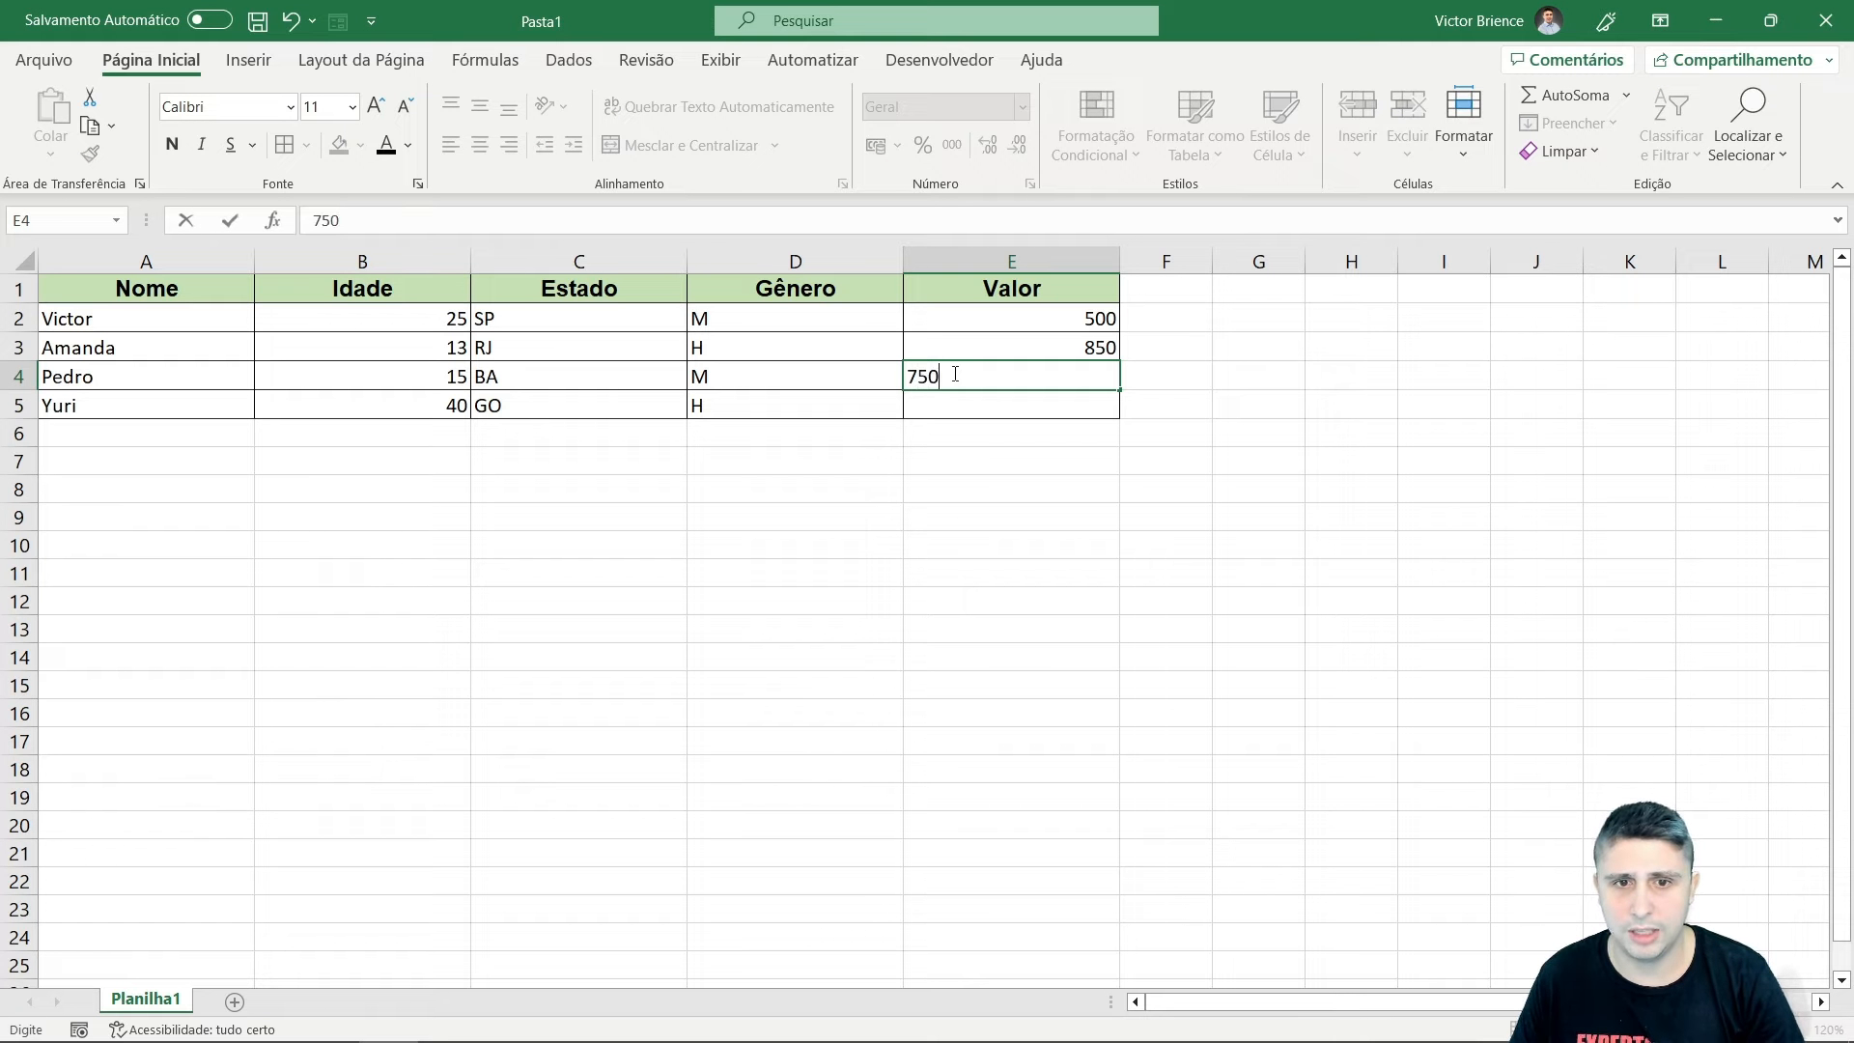
key("Return")
type("50")
key("Return")
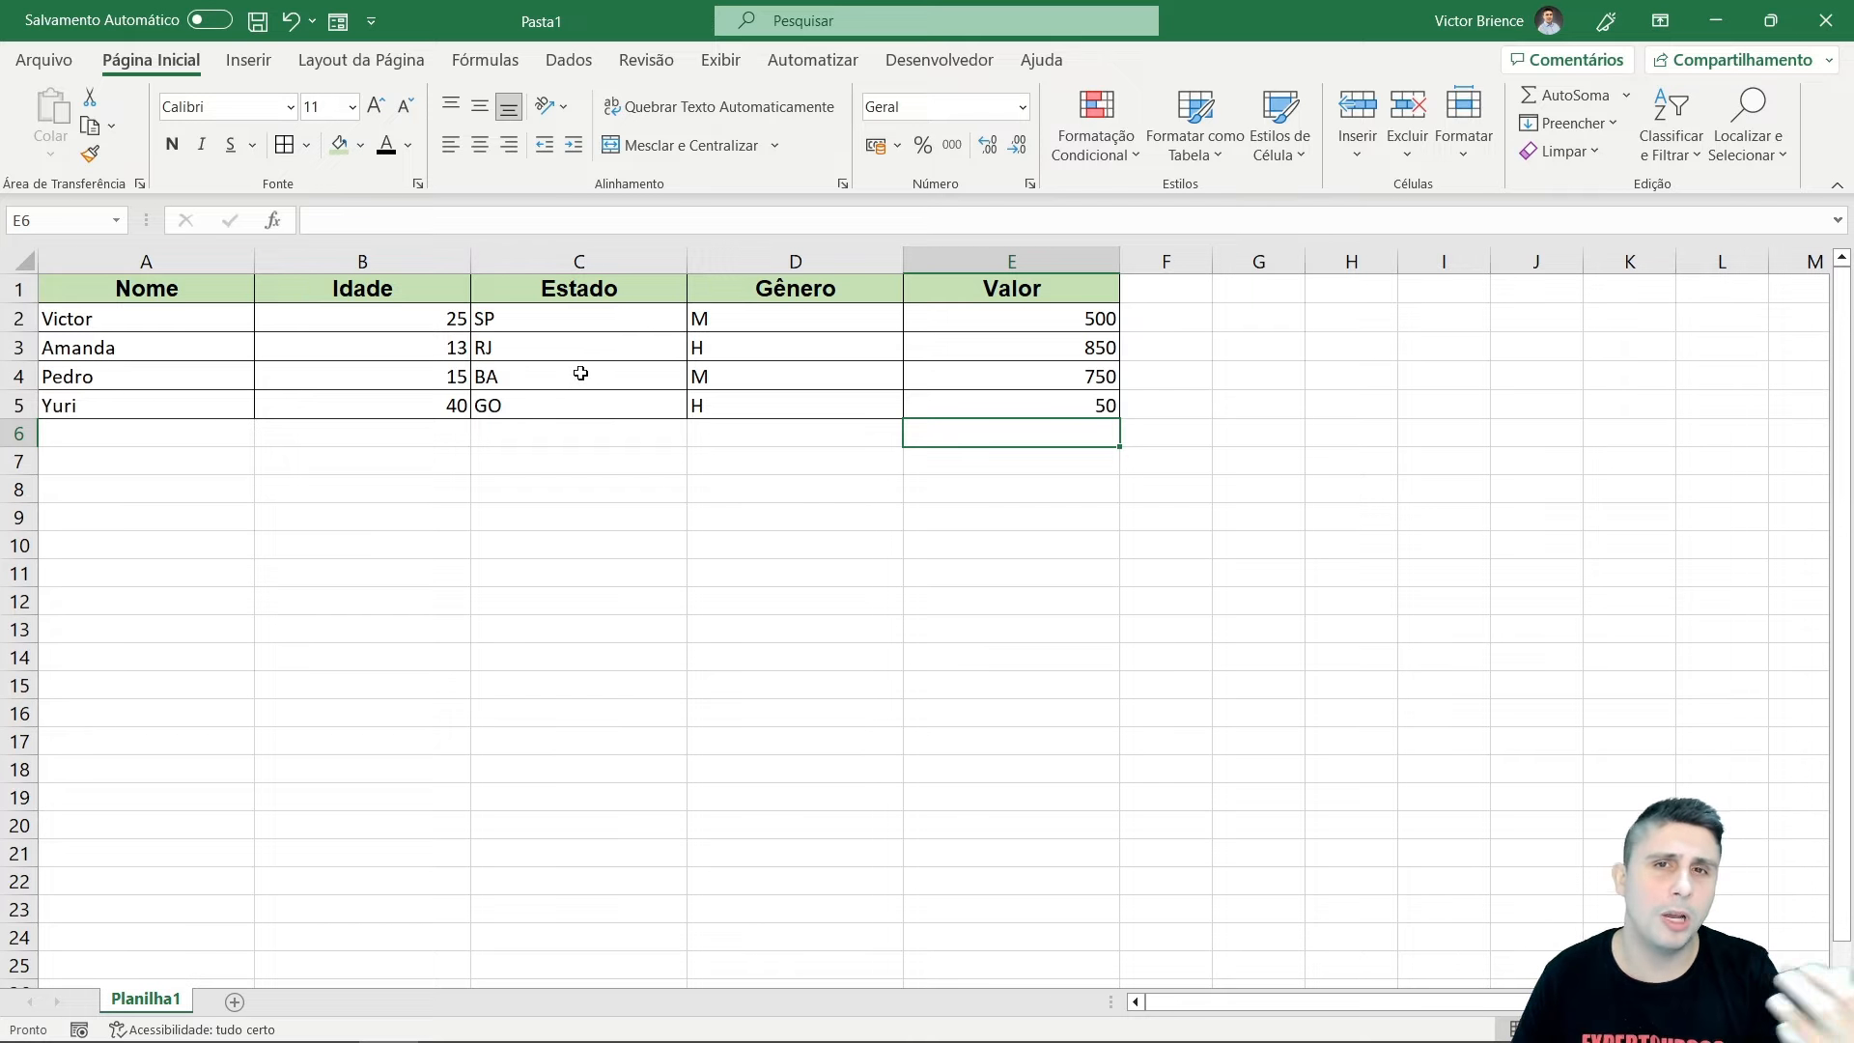
Centre the contents of the data cells A2 to E5 horizontally.
left_click_drag(214, 322, 980, 410)
left_click(483, 149)
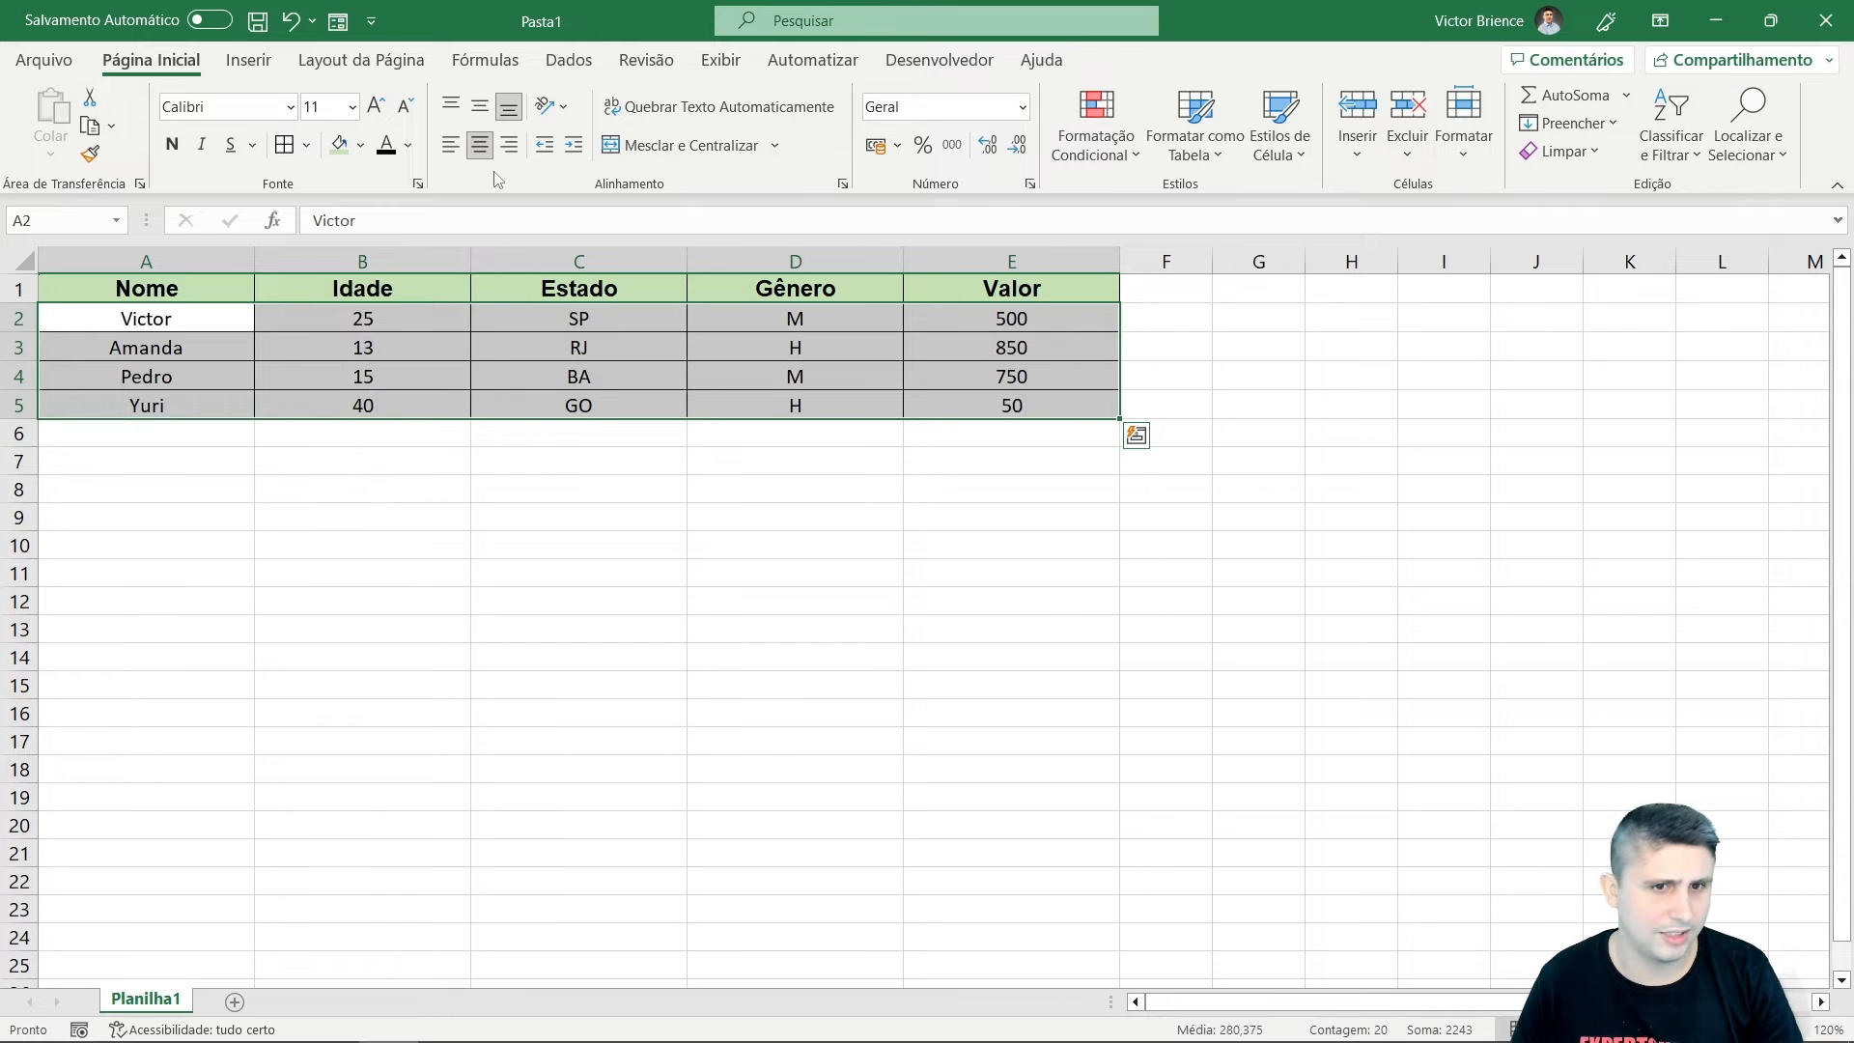
left_click(604, 509)
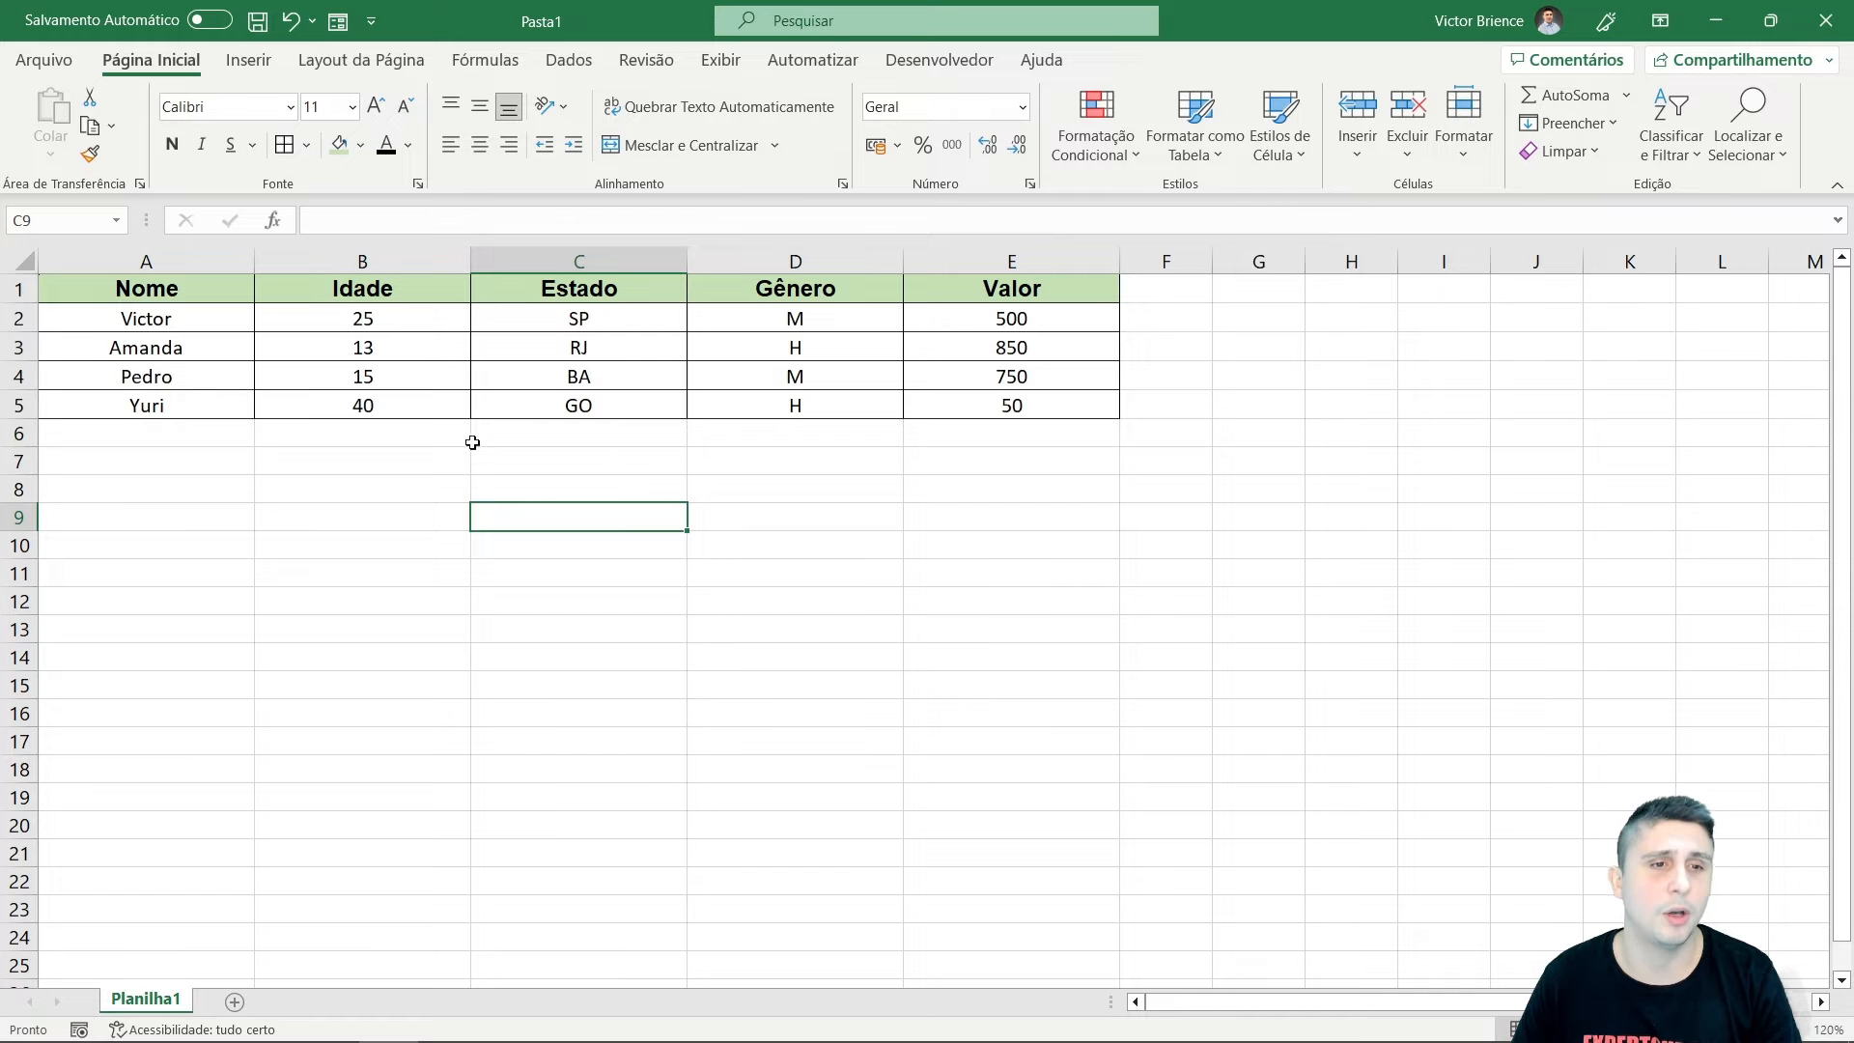
left_click_drag(220, 330, 985, 410)
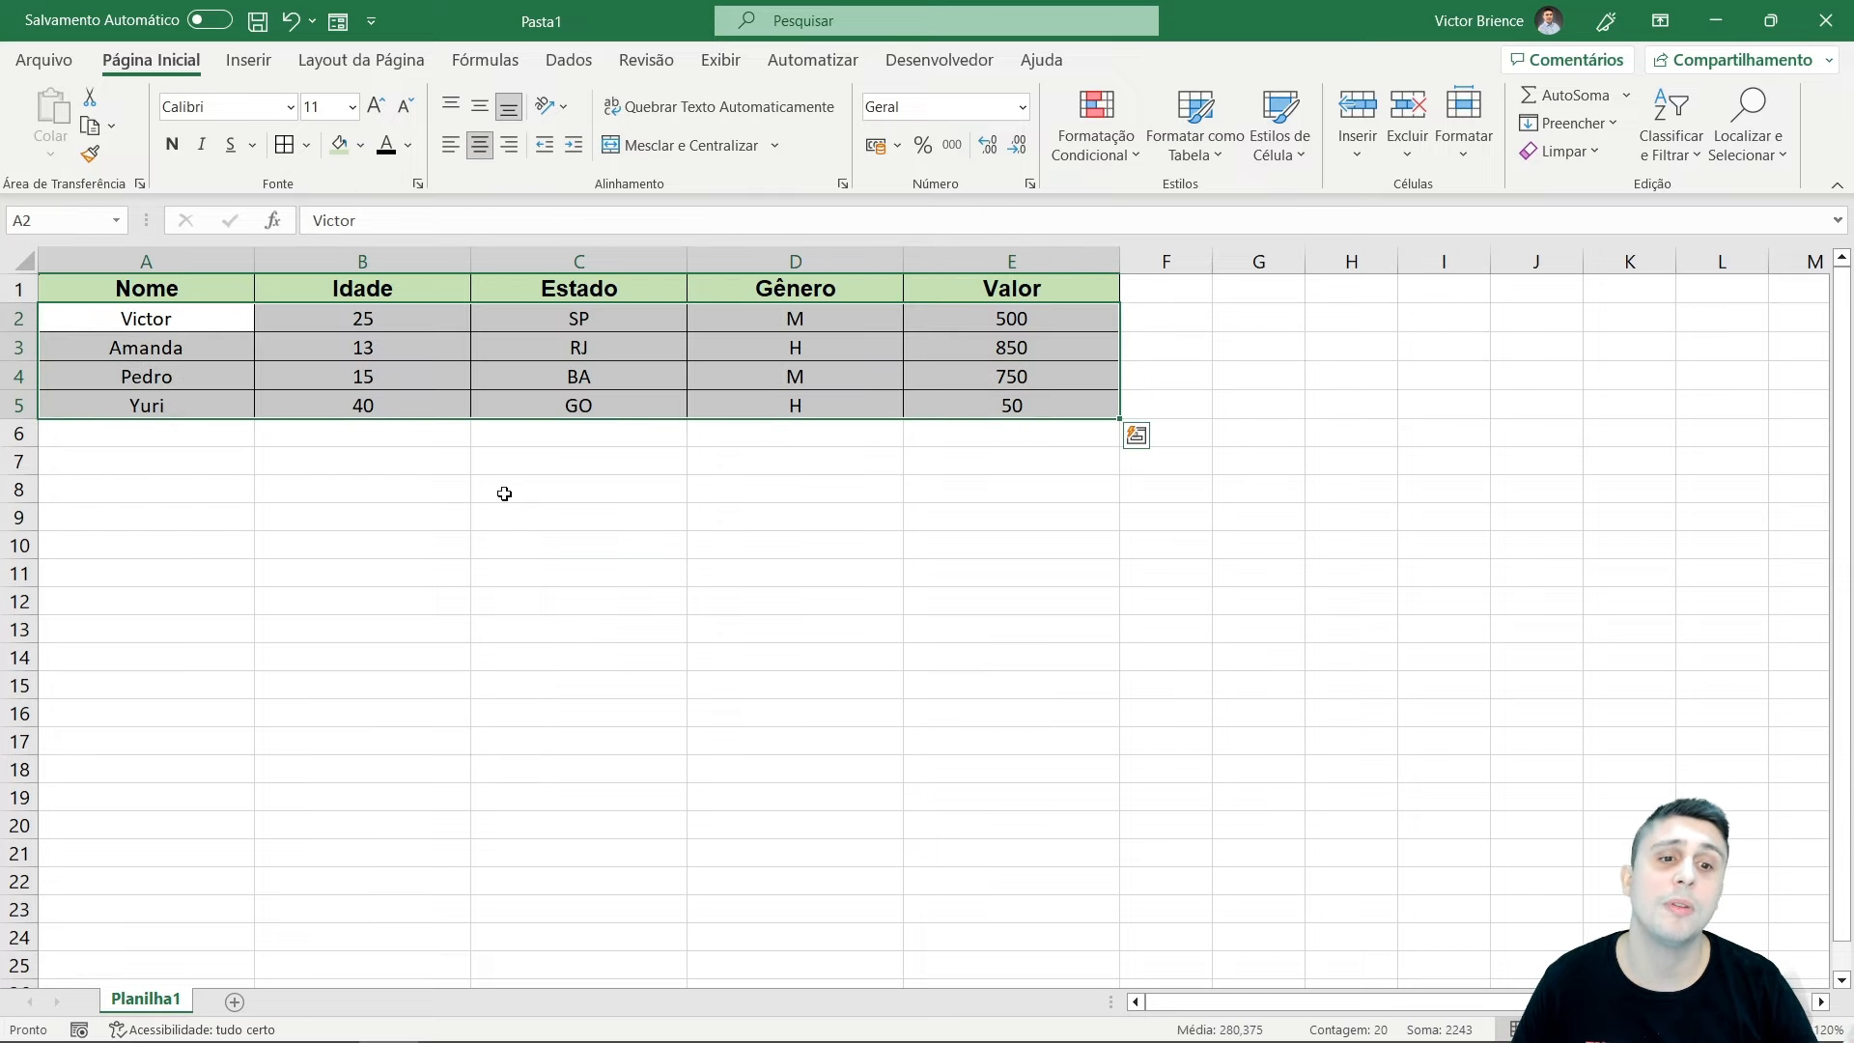
left_click(504, 493)
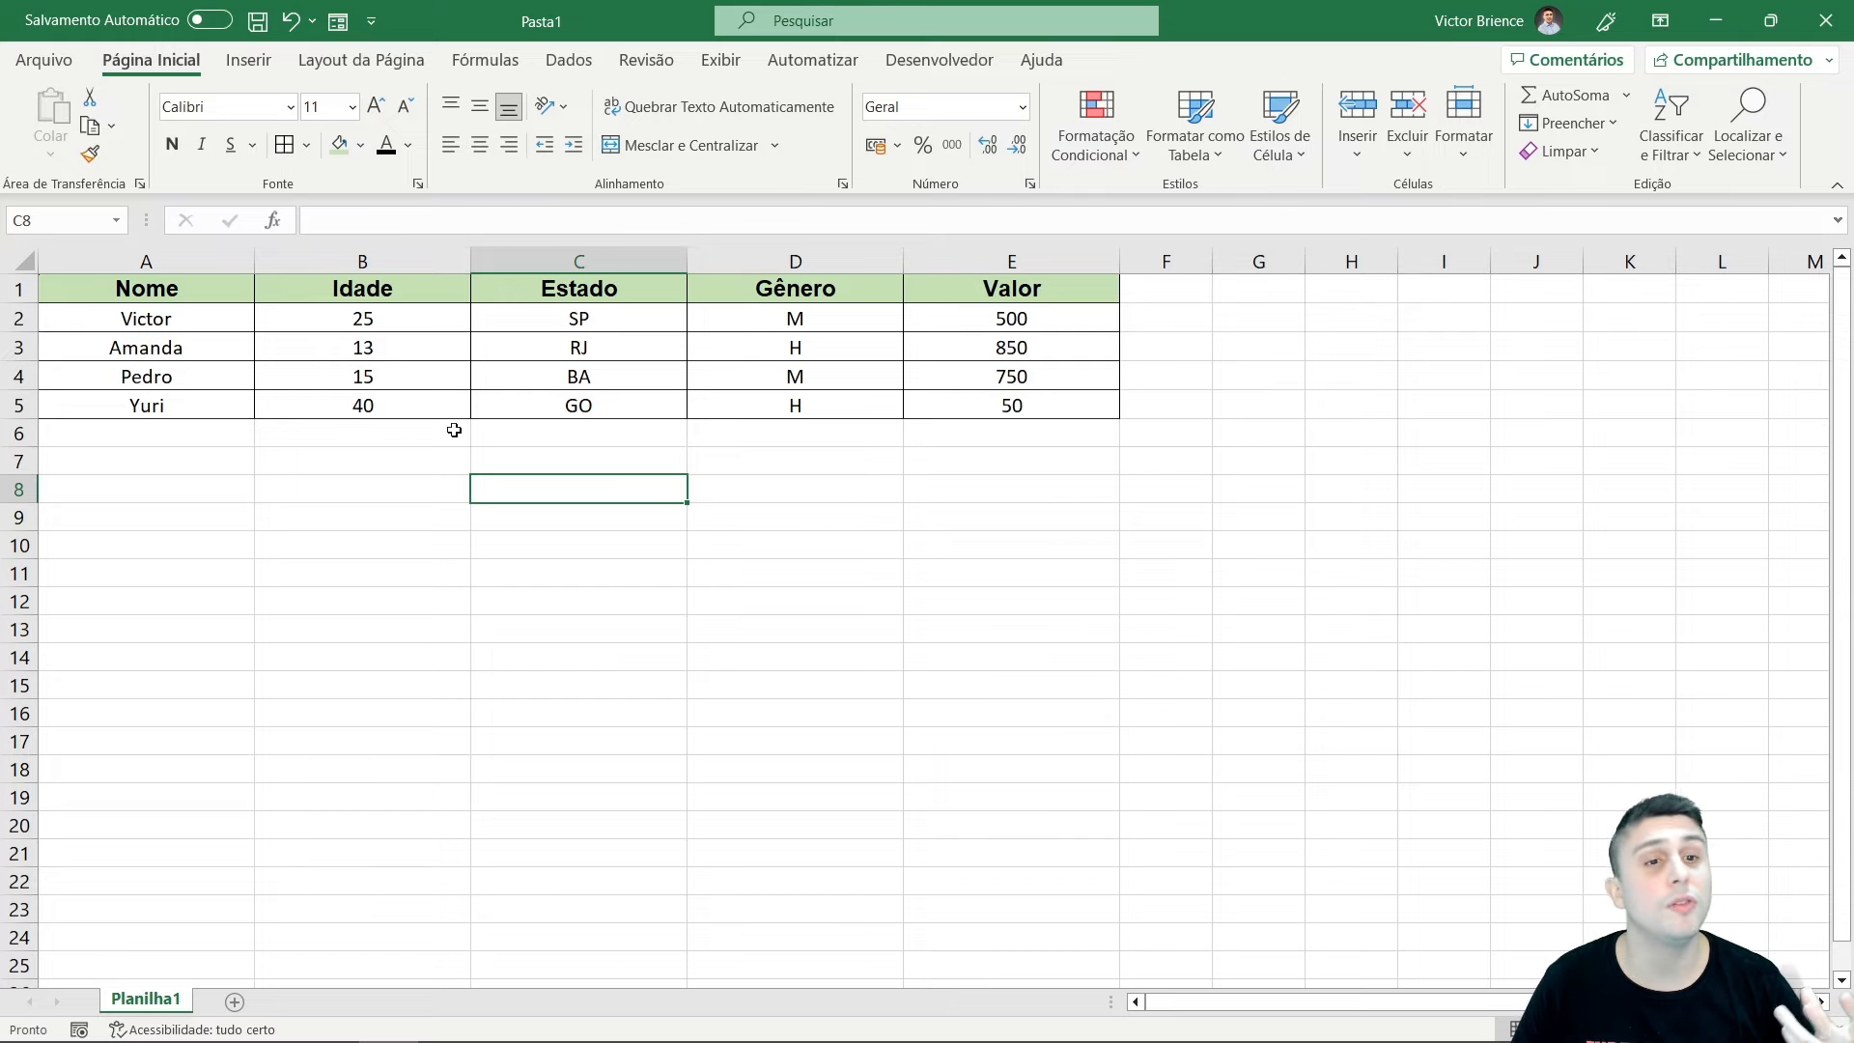
Format the age in cell B2 with the Número format and one decimal place.
left_click(403, 353)
left_click(389, 322)
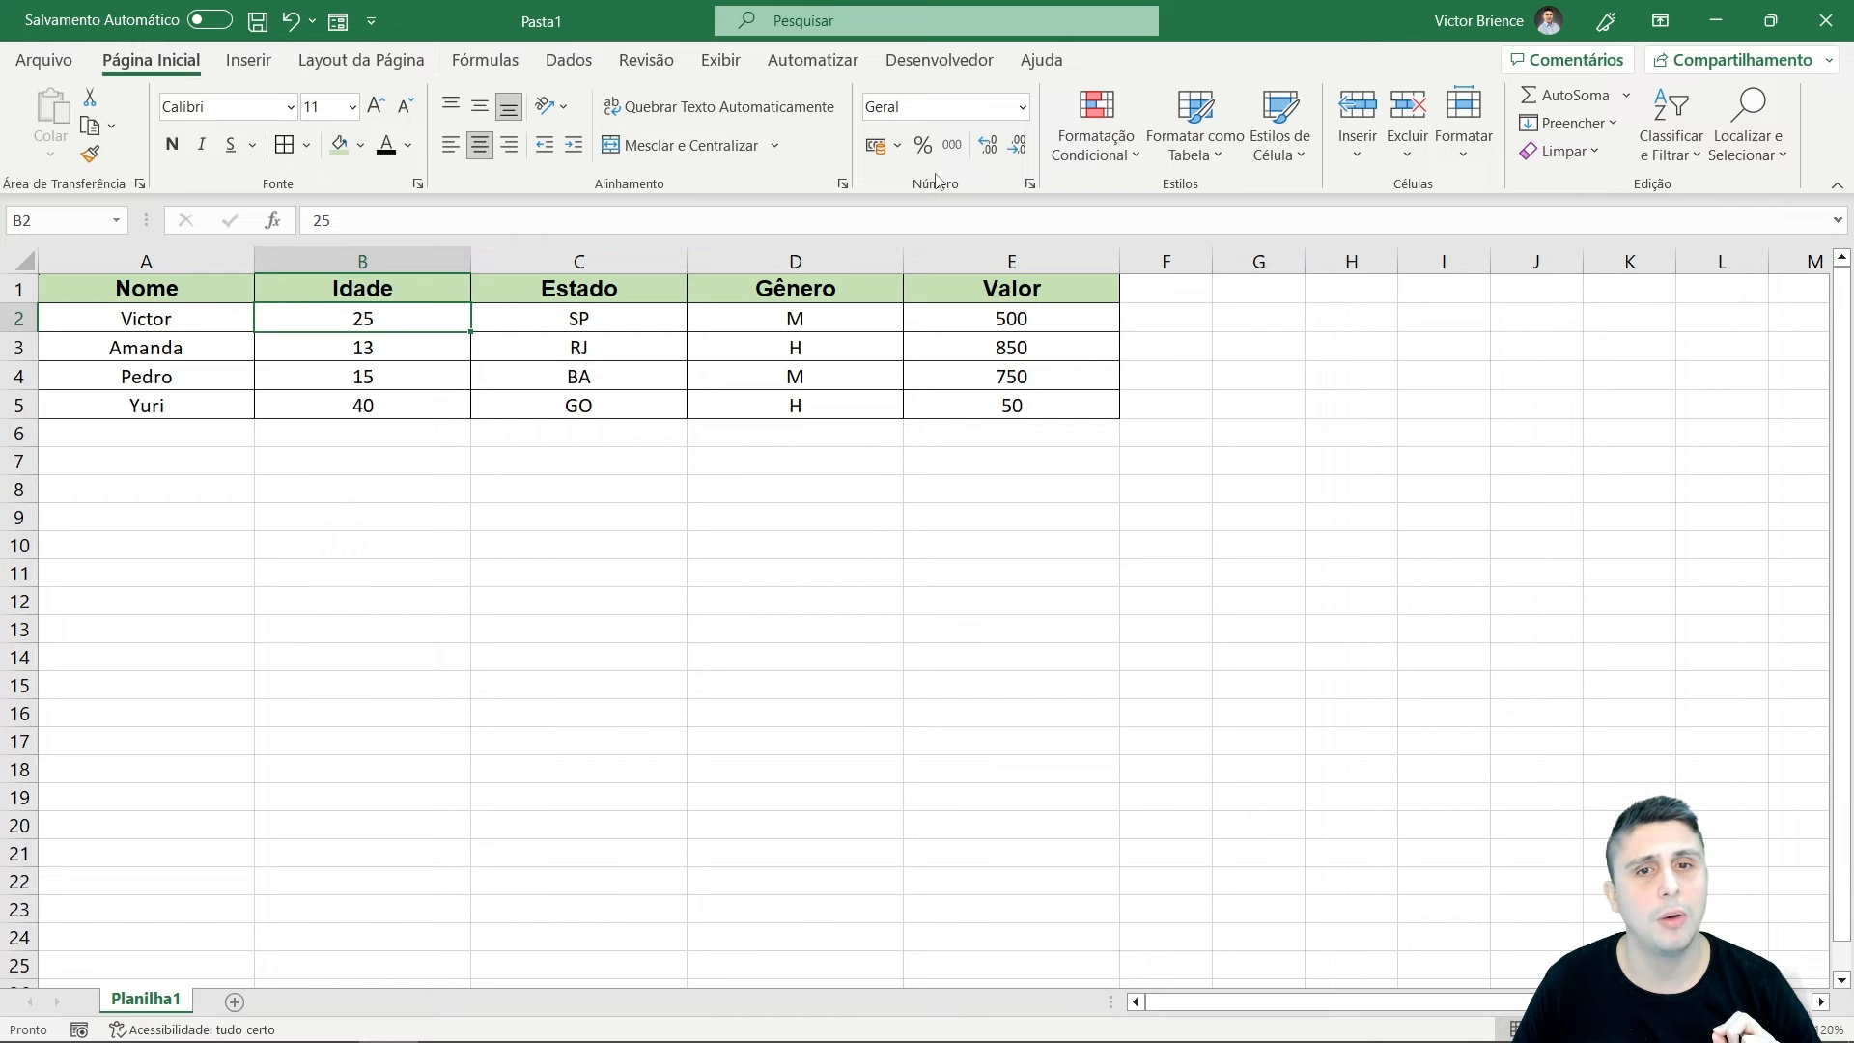
left_click(923, 108)
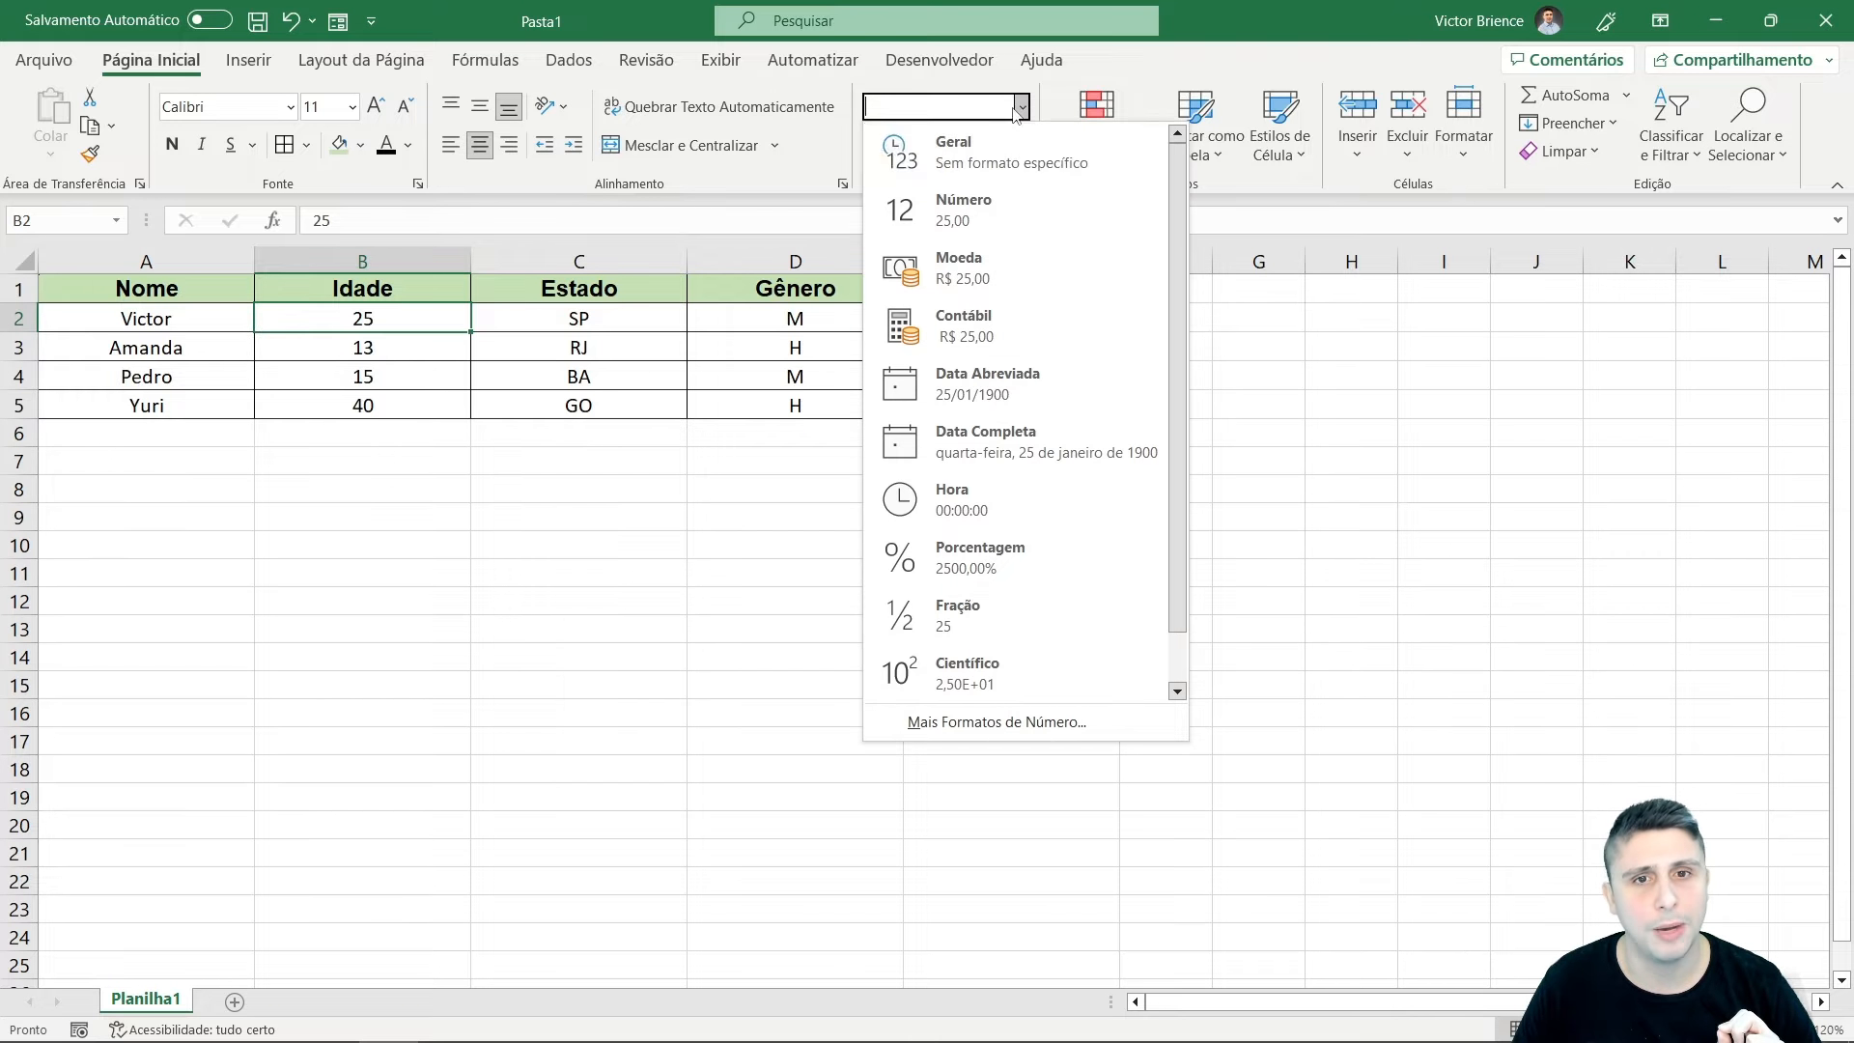
left_click(969, 205)
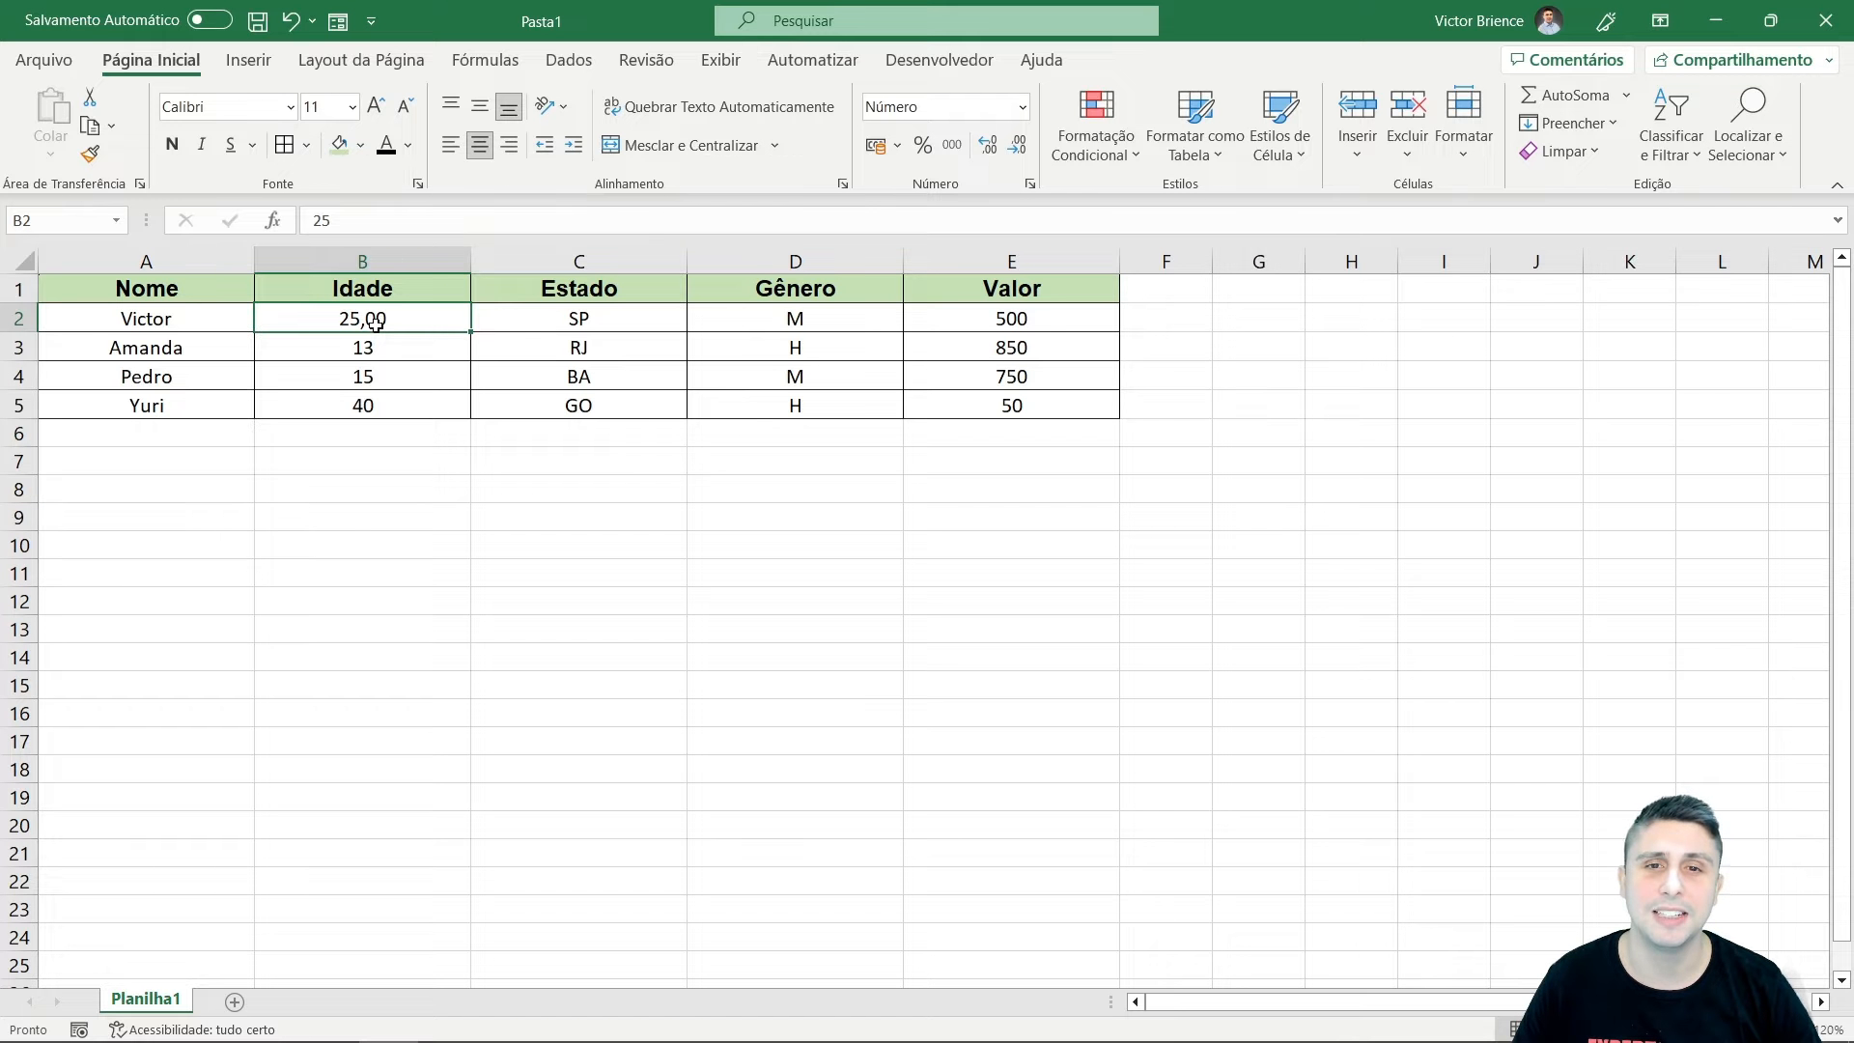
left_click(989, 149)
left_click(990, 151)
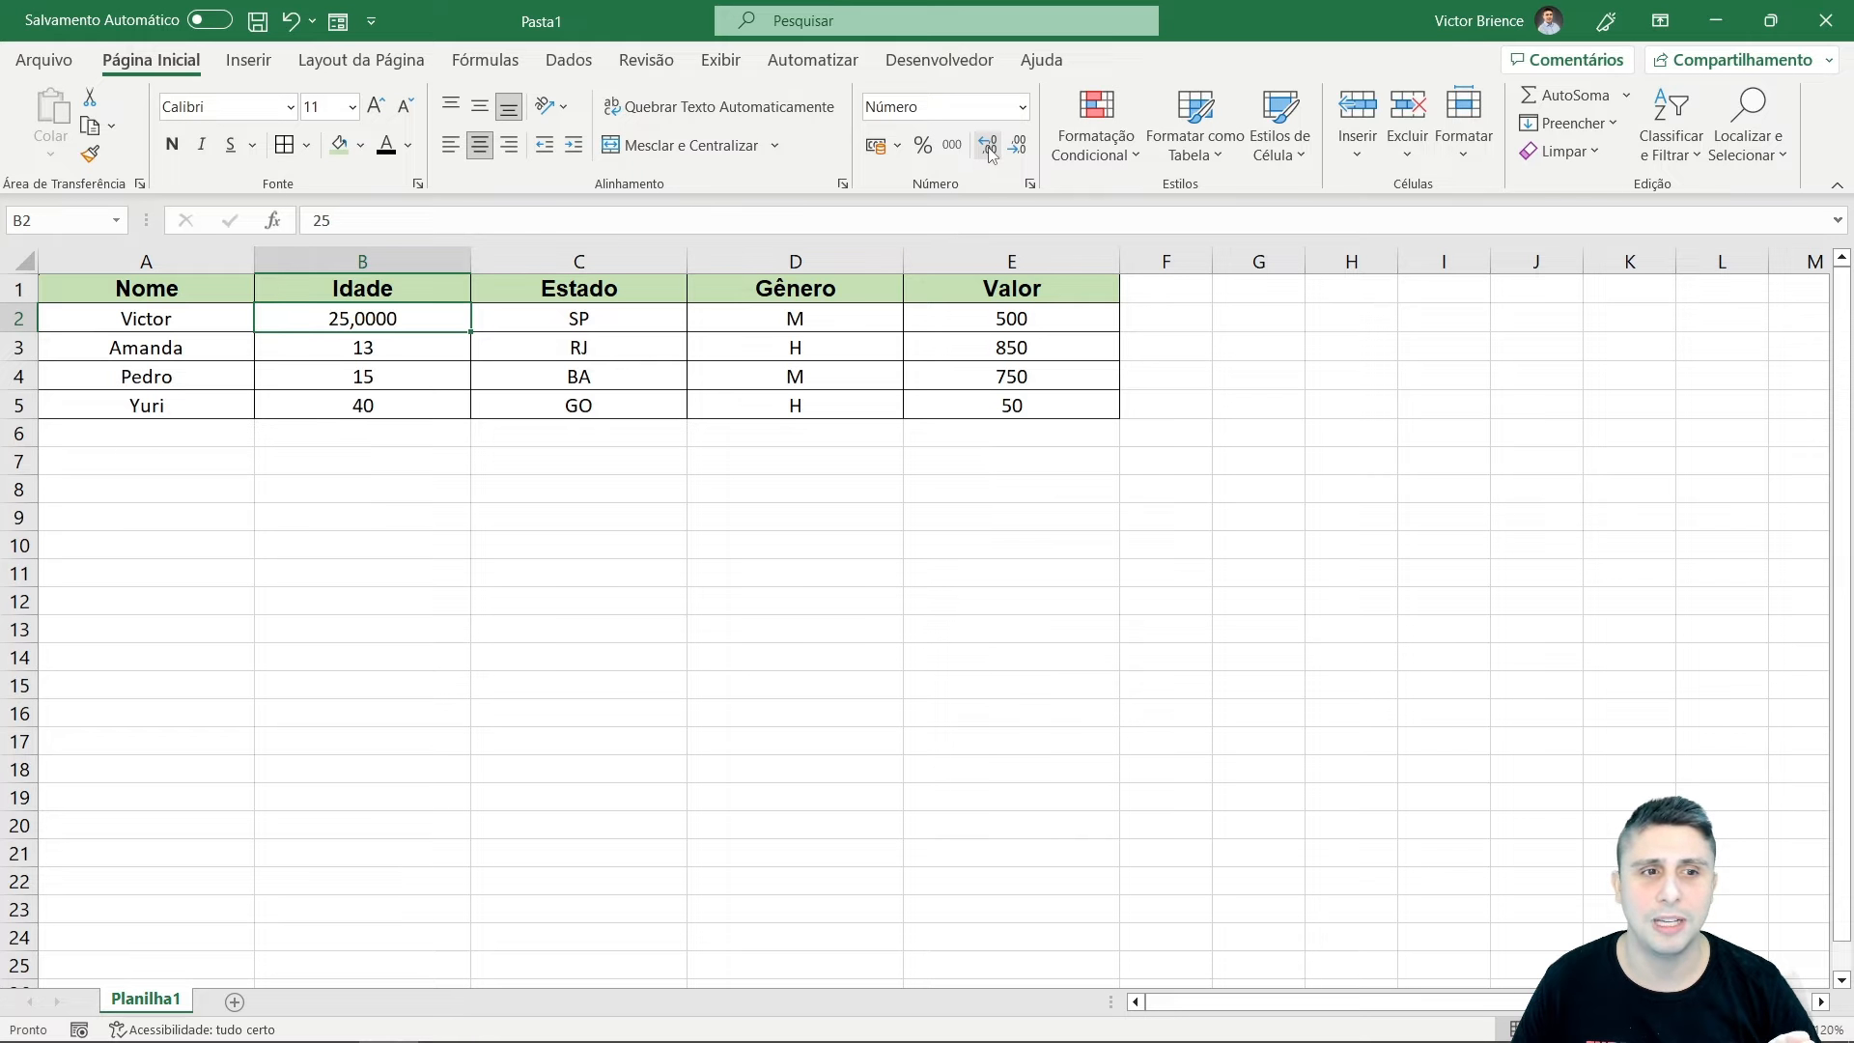
left_click(992, 155)
left_click(1016, 152)
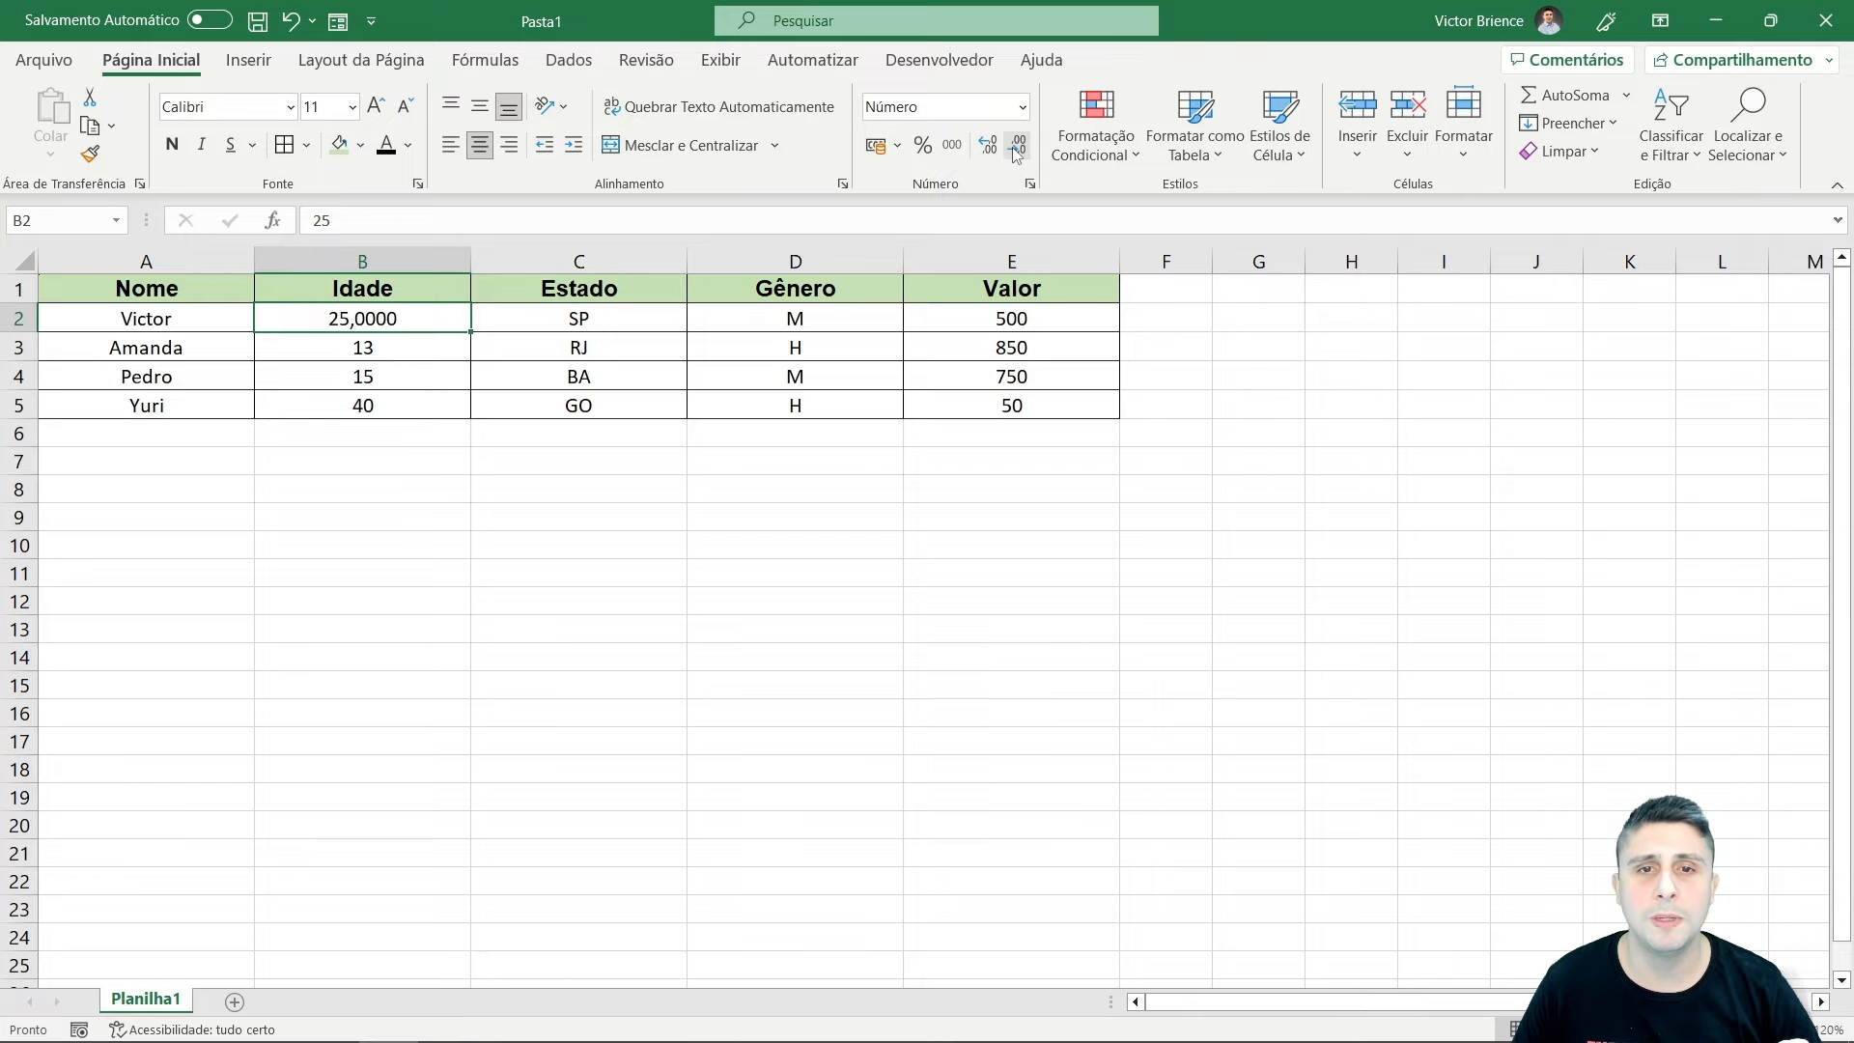
left_click(1015, 153)
left_click(1016, 153)
left_click(1016, 154)
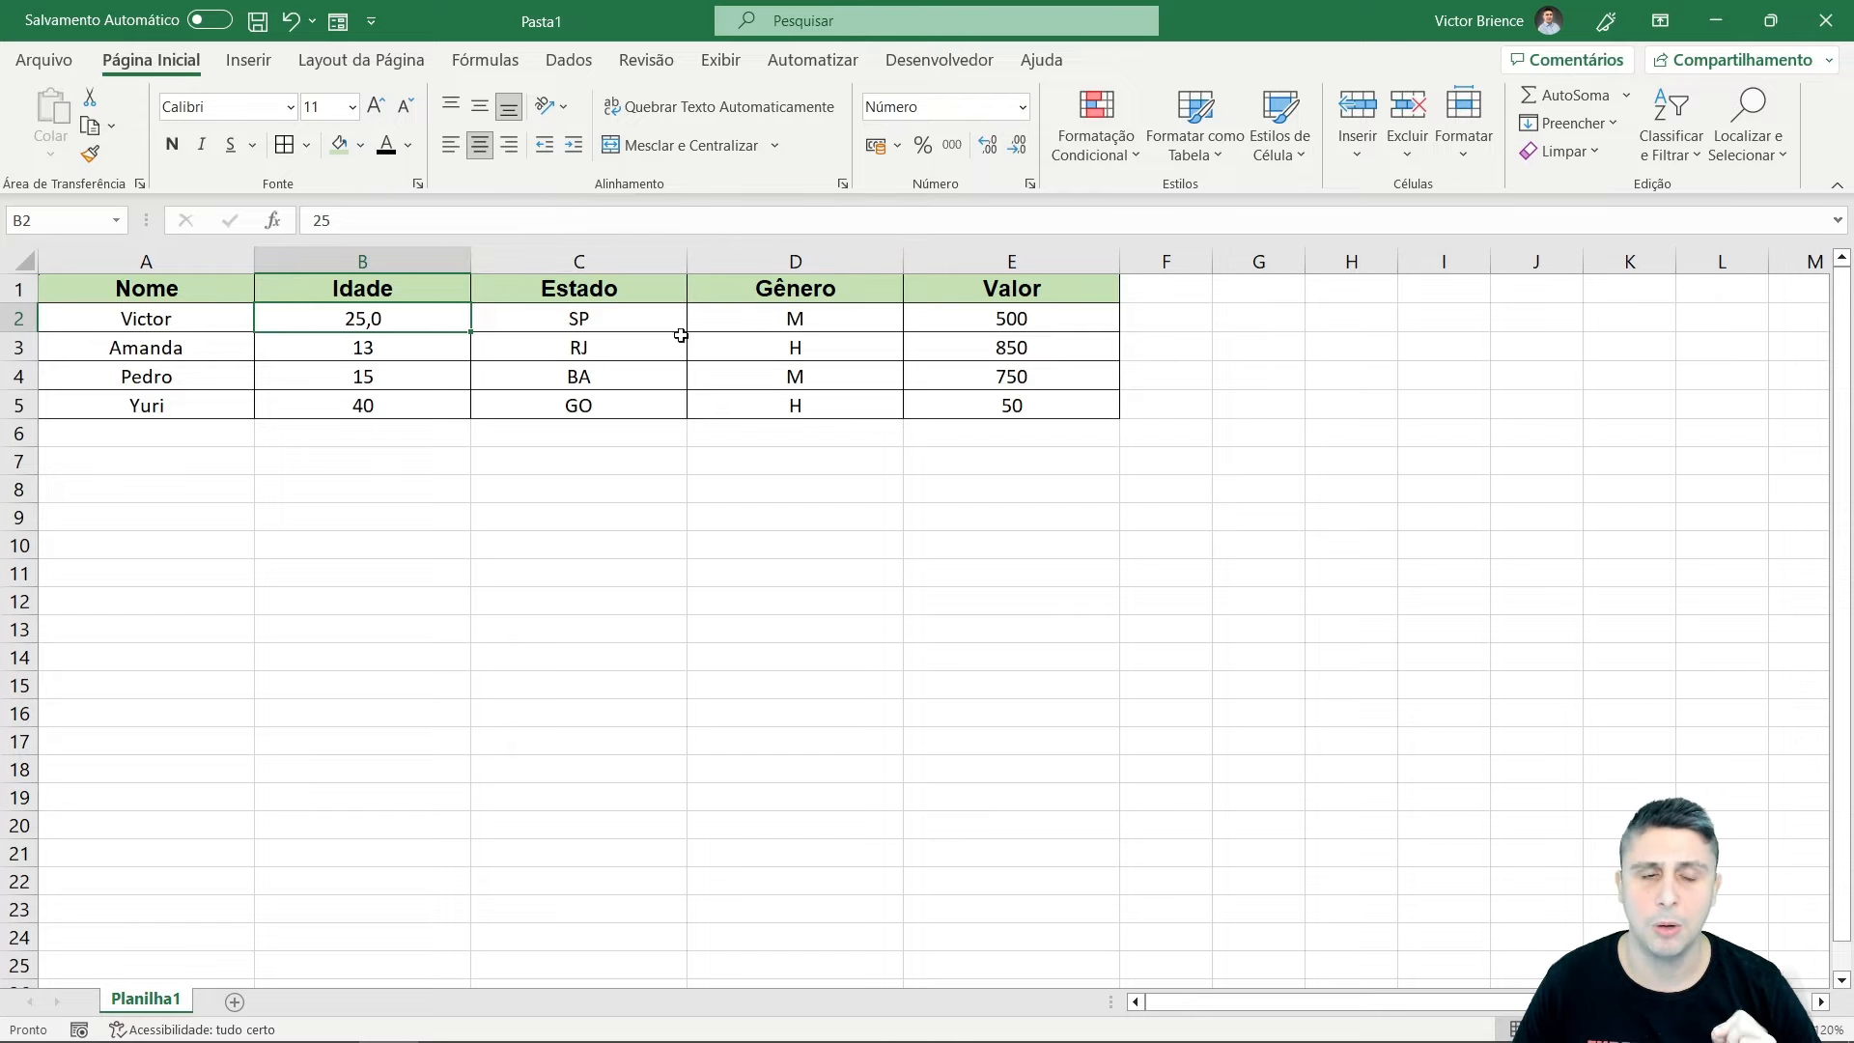
Apply the Número format with one decimal place to the age in cell B3.
left_click(420, 352)
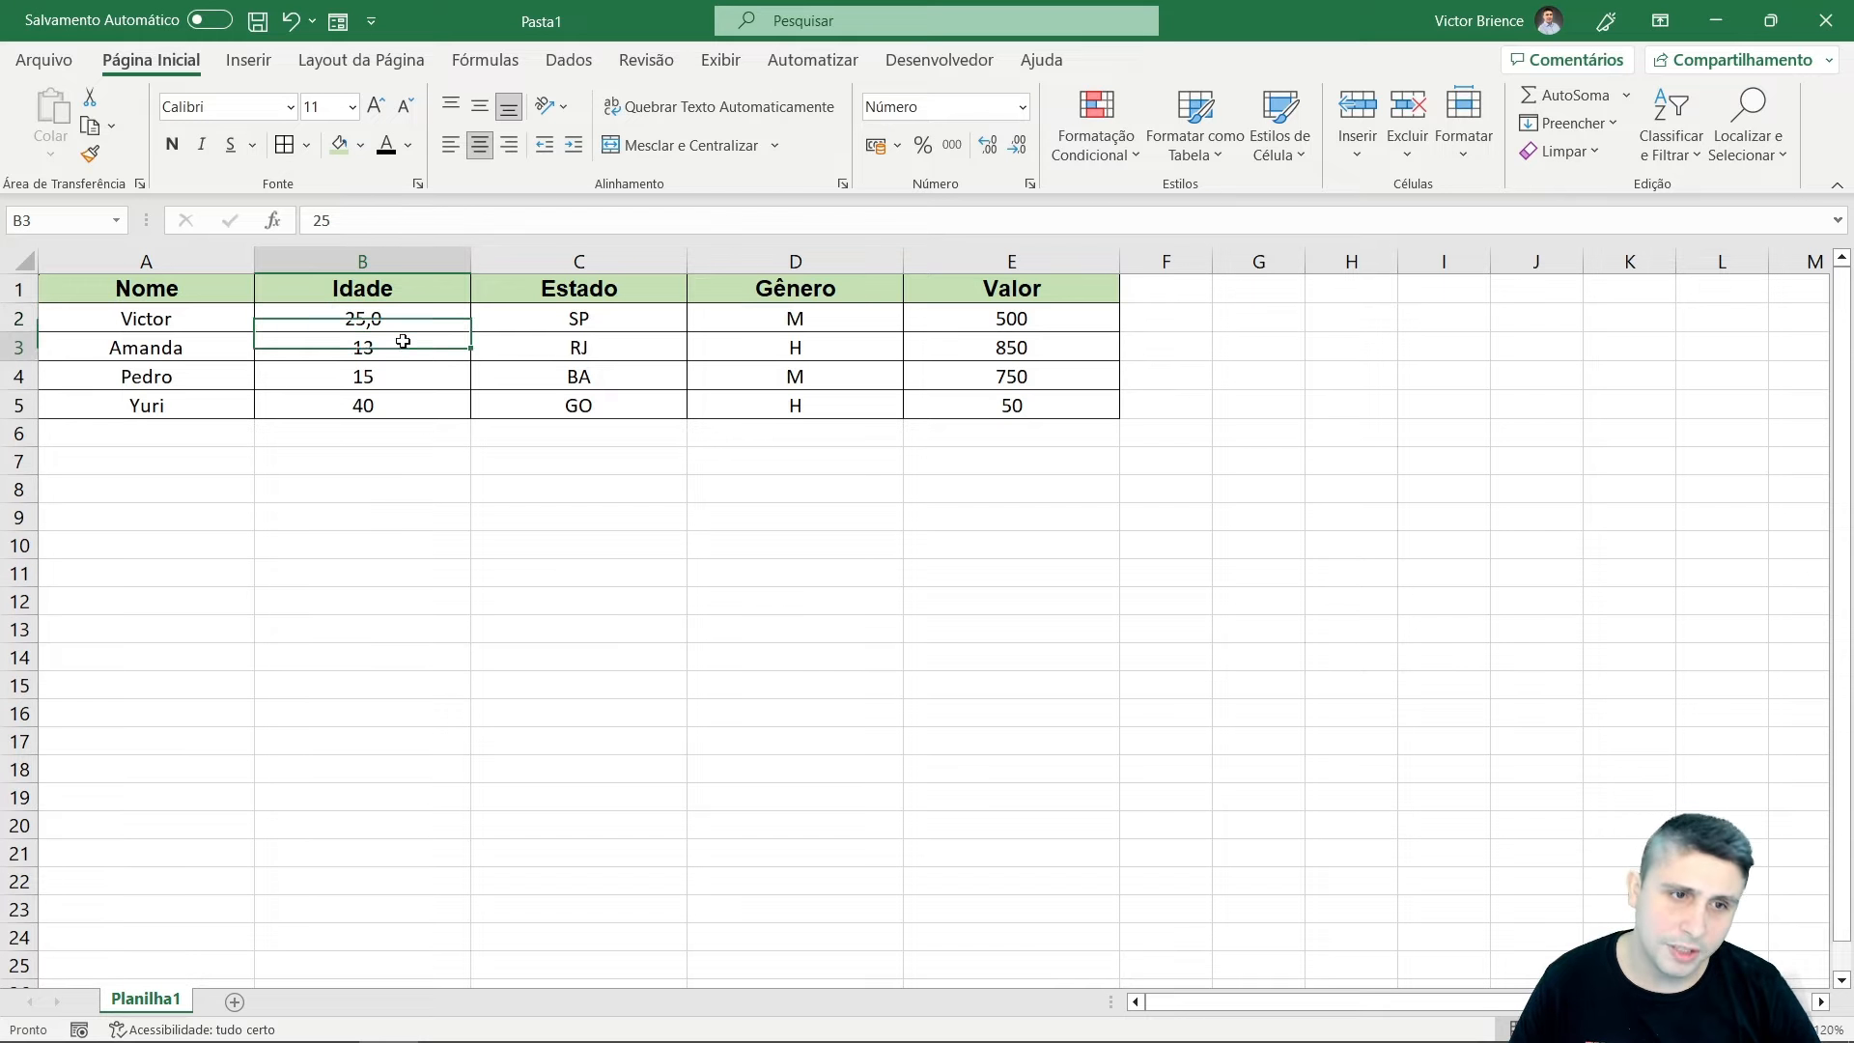
left_click(1022, 106)
left_click(955, 207)
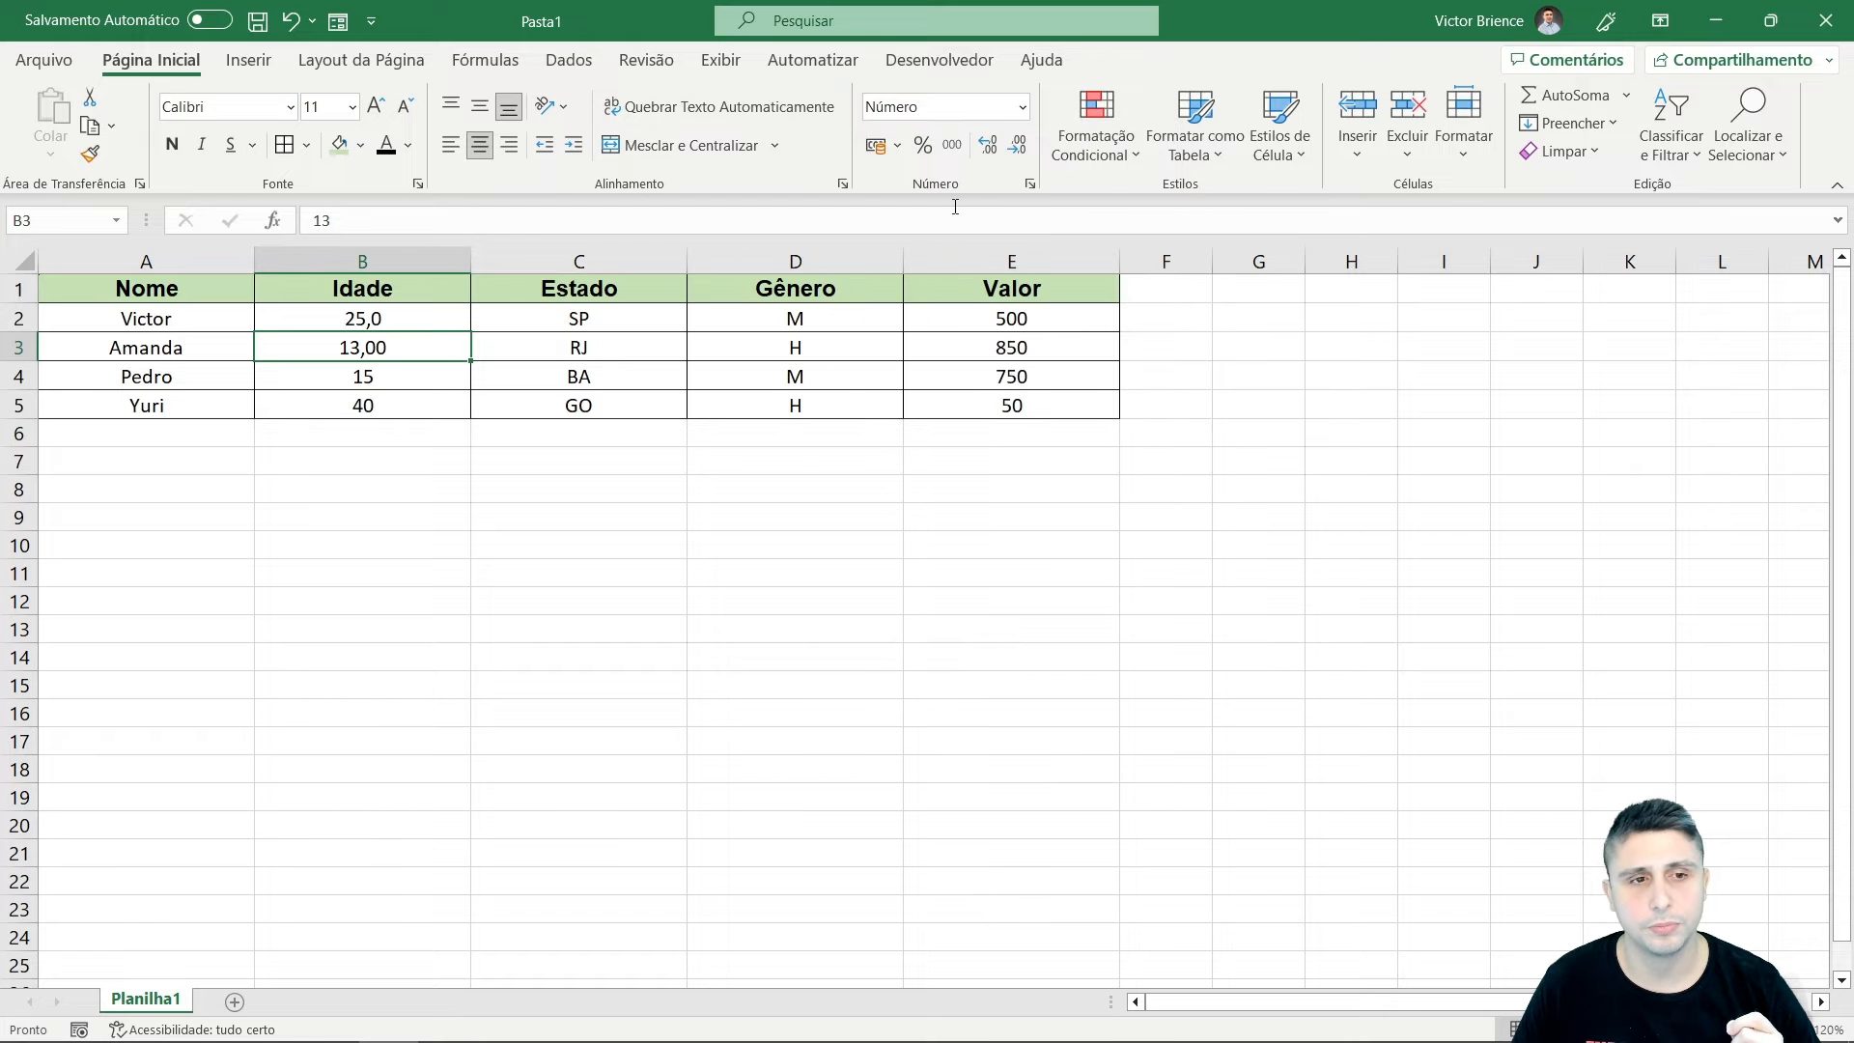
left_click(1018, 144)
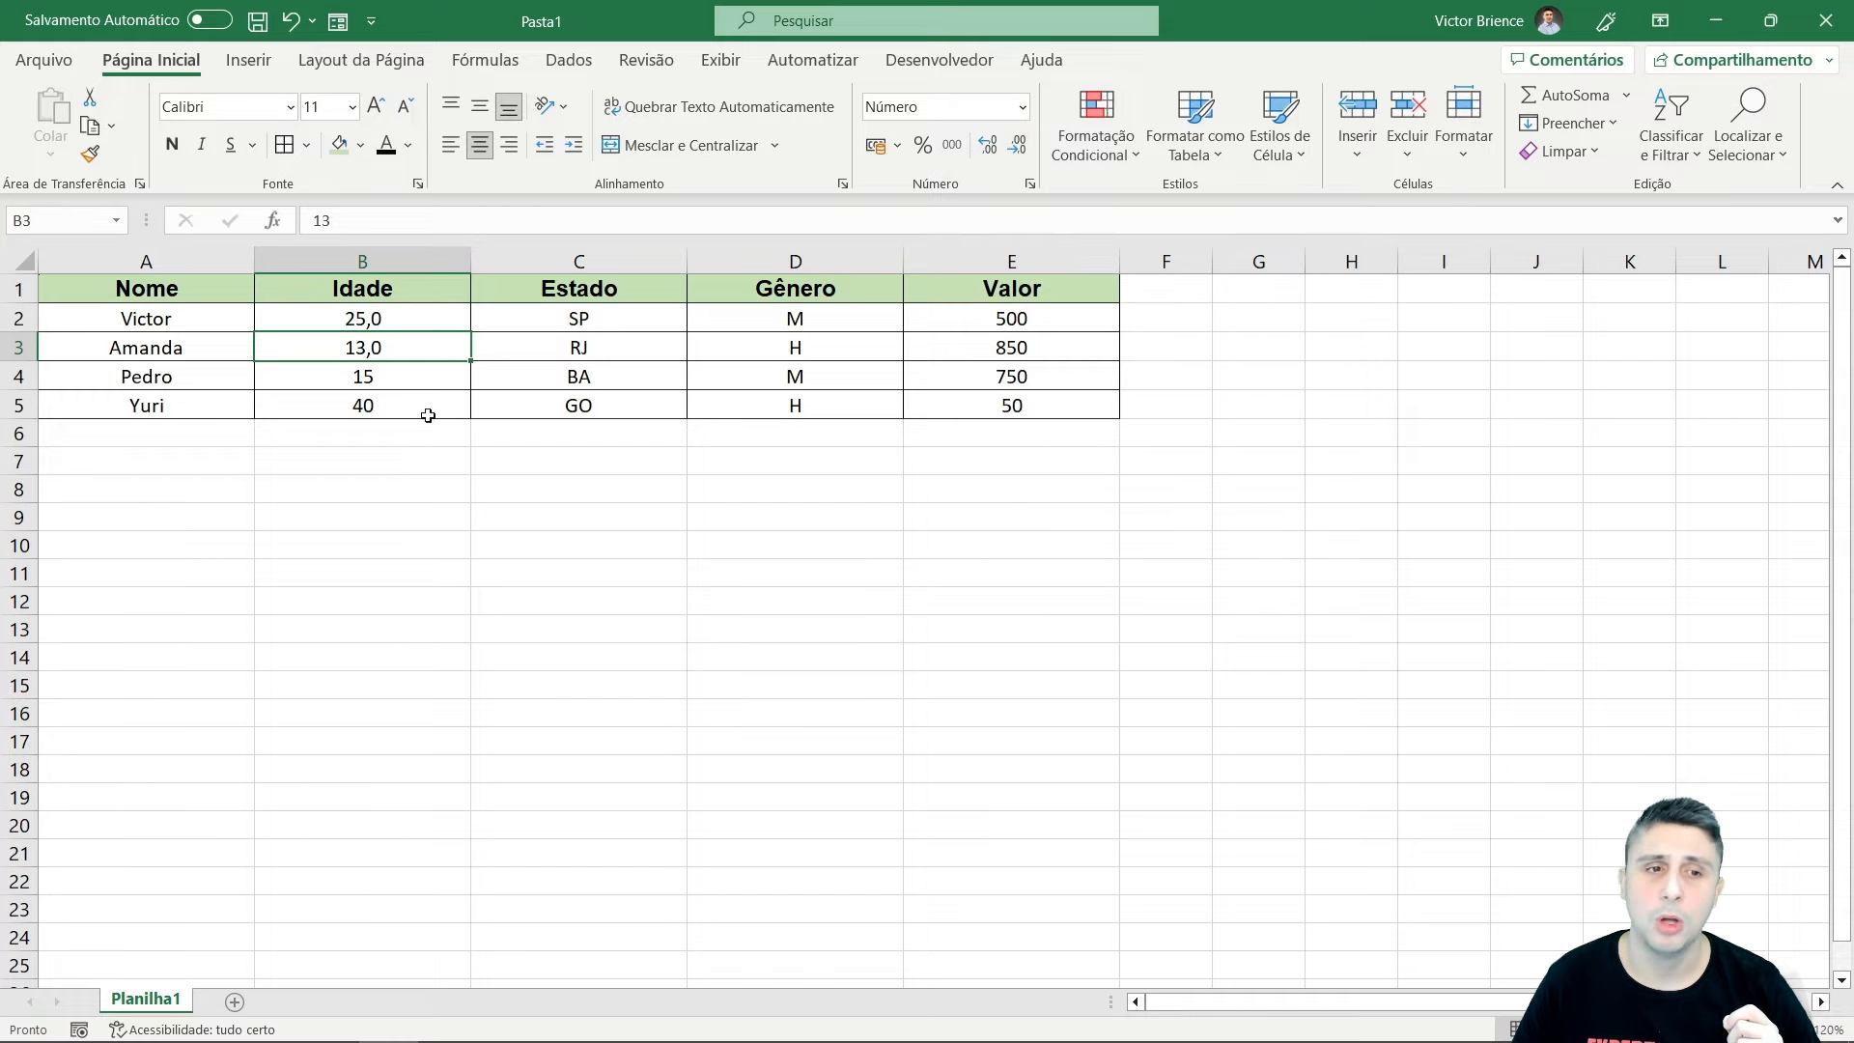
Apply the Número format with one decimal place to the ages in cells B4 and B5 together.
left_click_drag(362, 380, 362, 406)
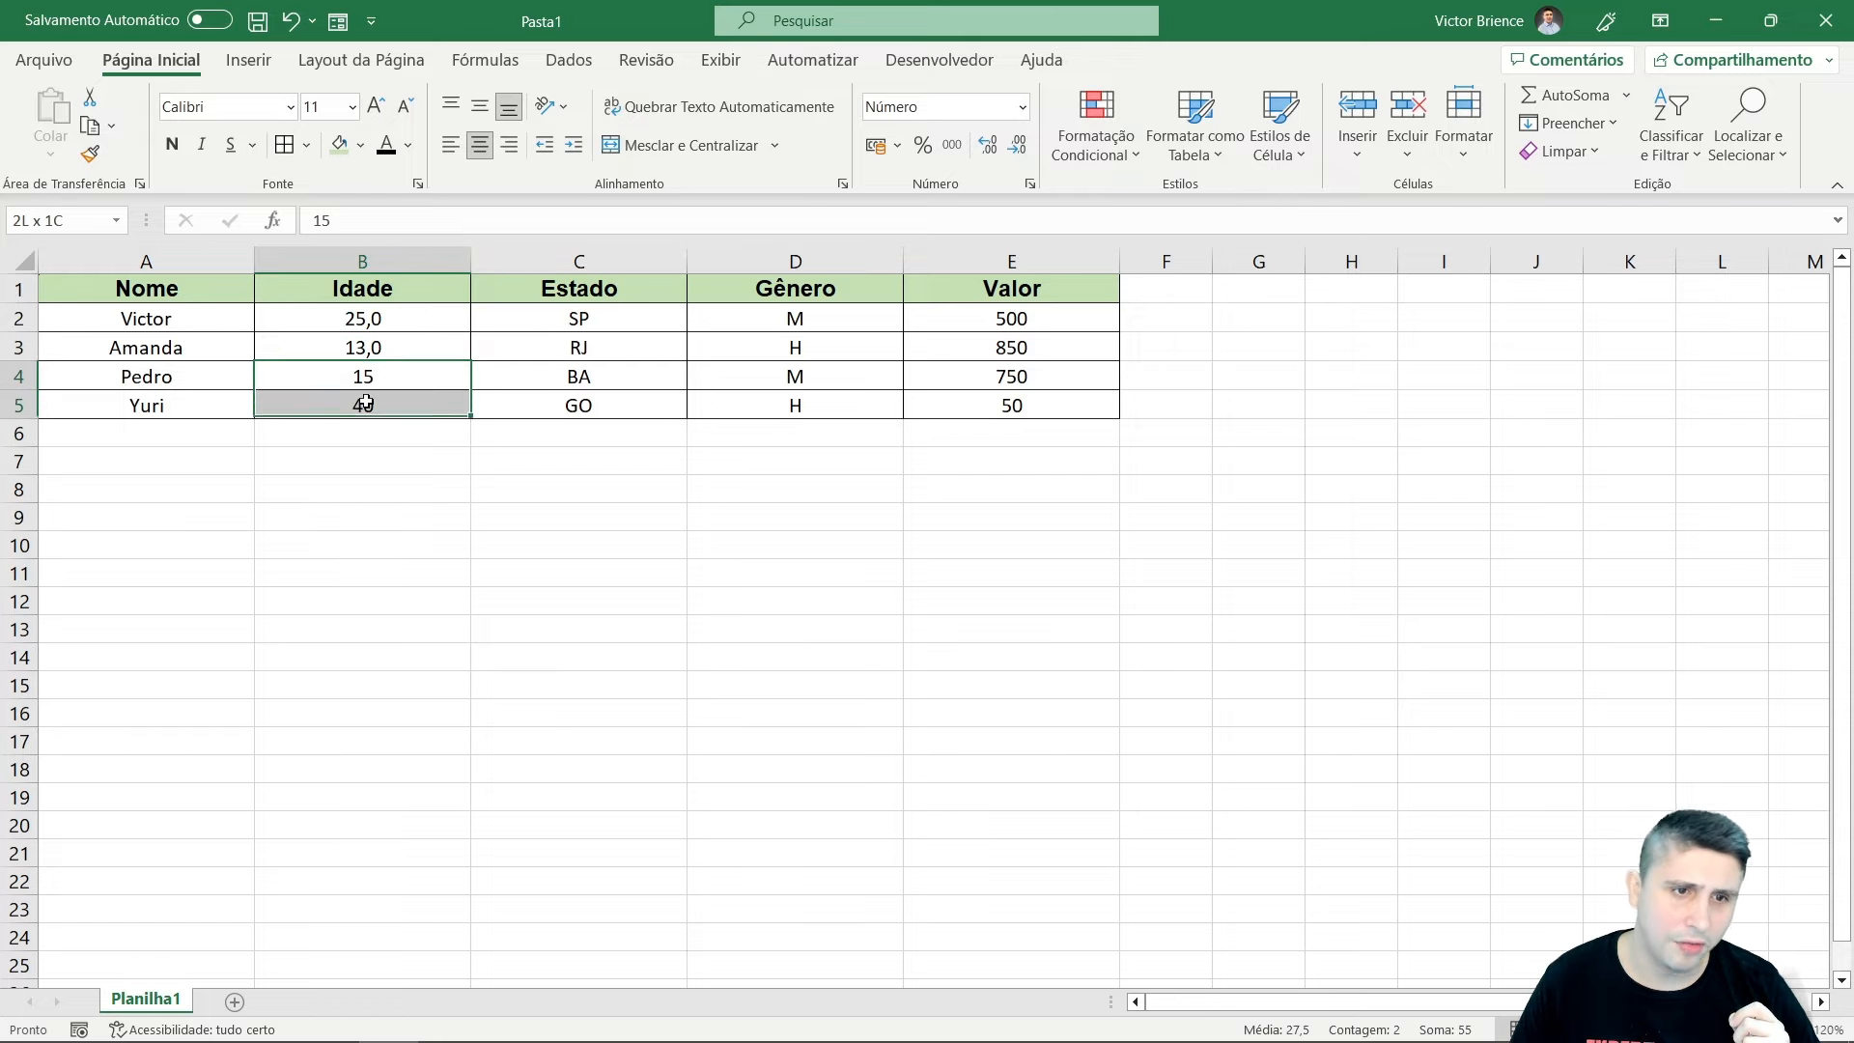
left_click(1022, 107)
left_click(981, 205)
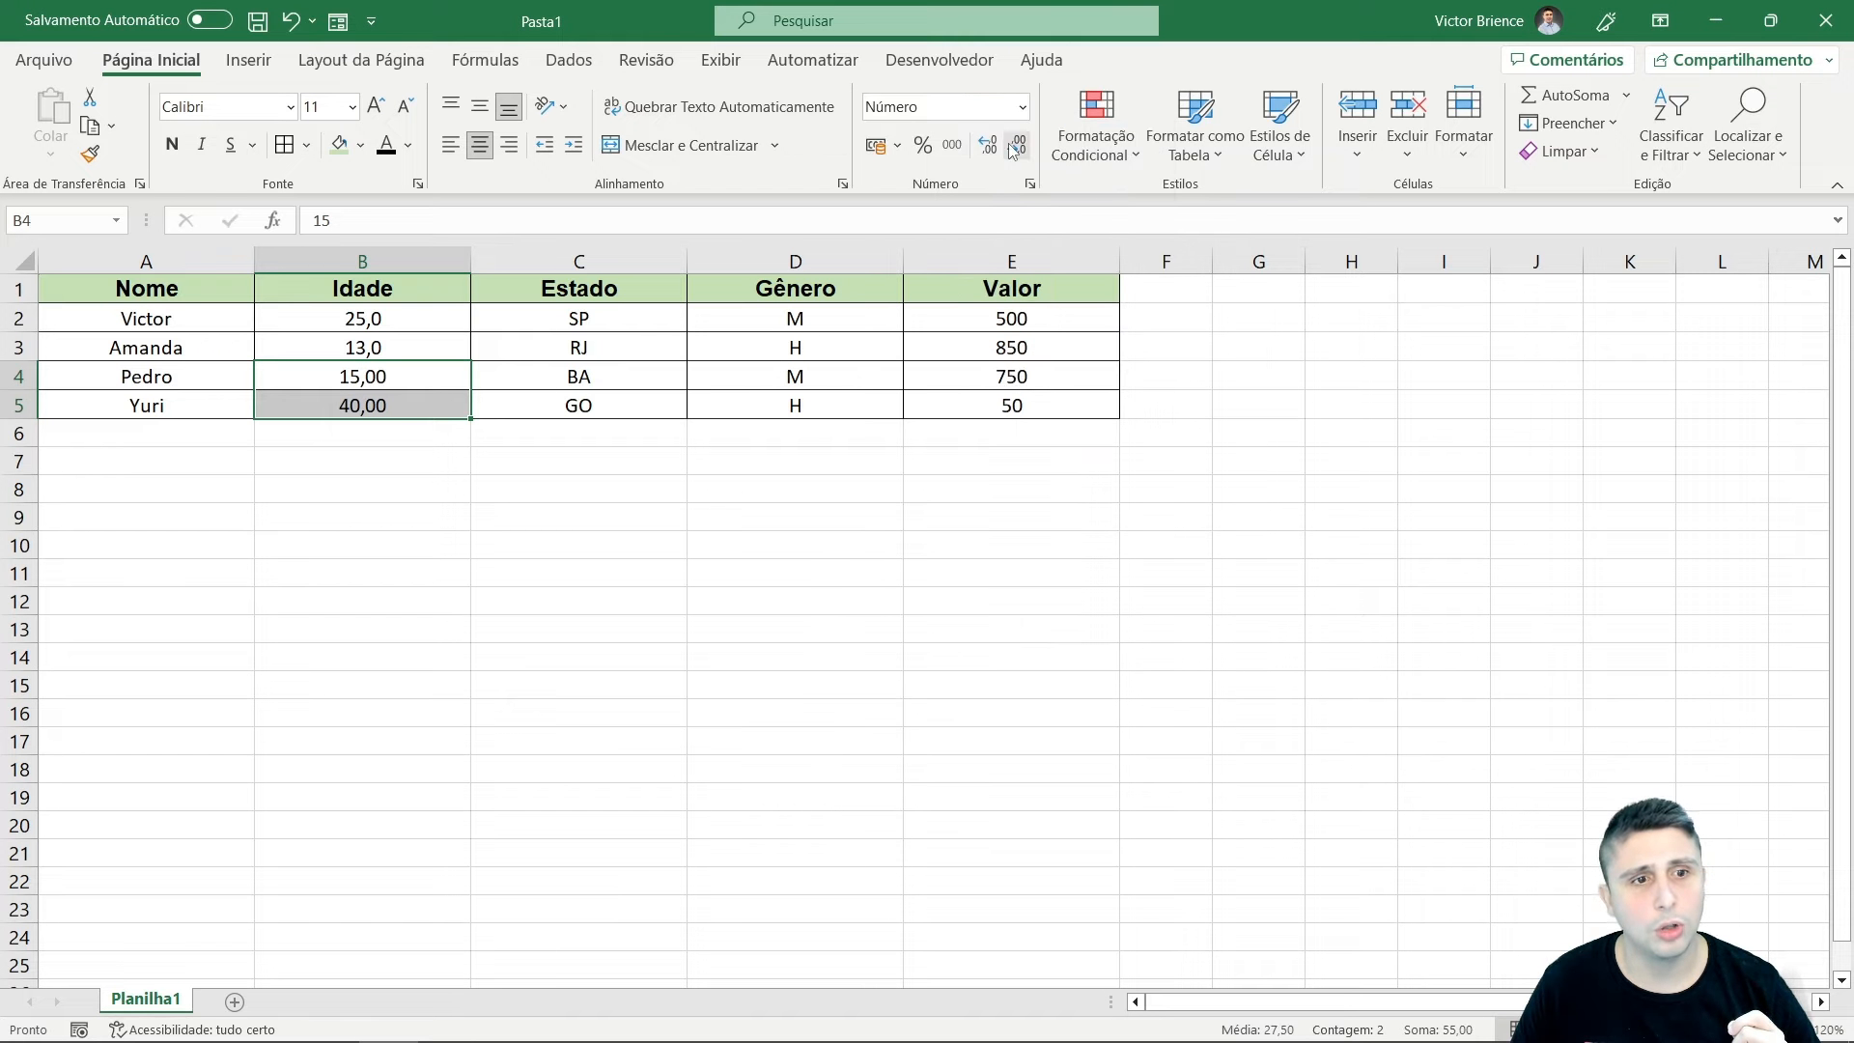
left_click(1017, 145)
left_click(609, 569)
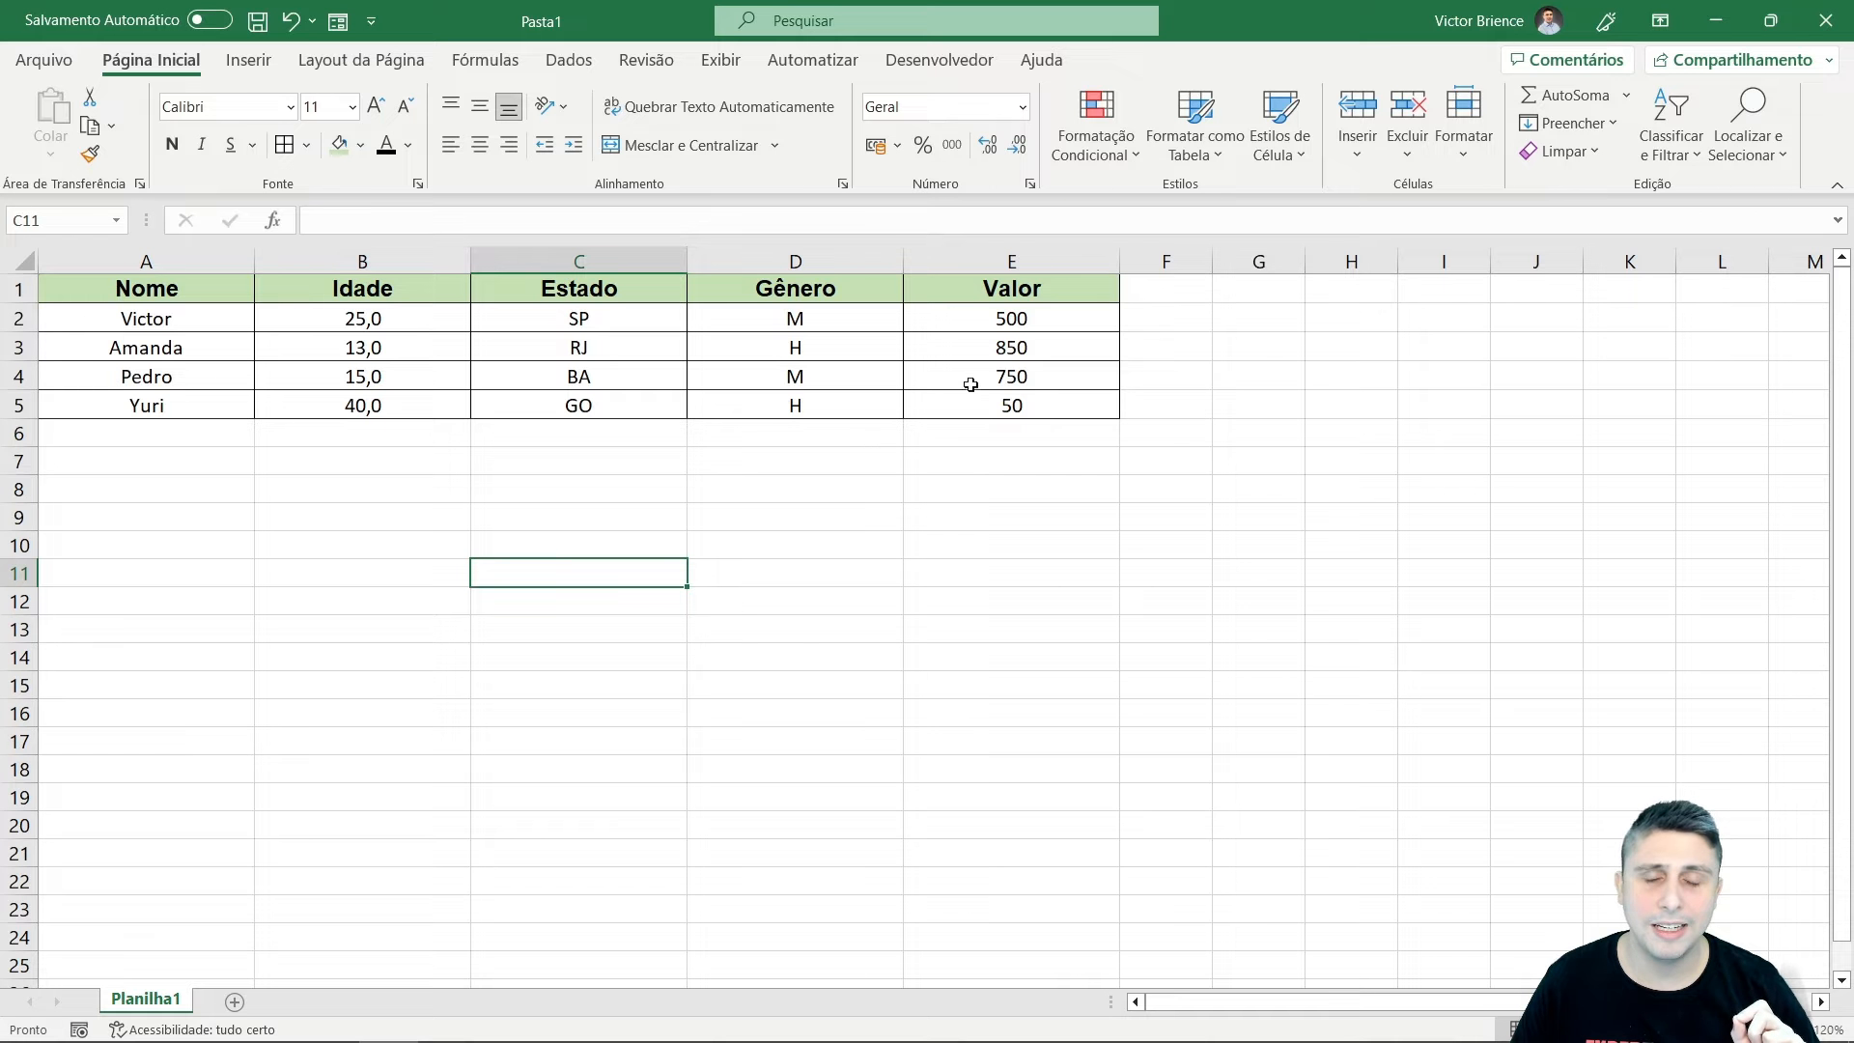
Format the Valor amounts in cells E2 to E5 as Contábil in R$, starting with E2 alone.
left_click(964, 317)
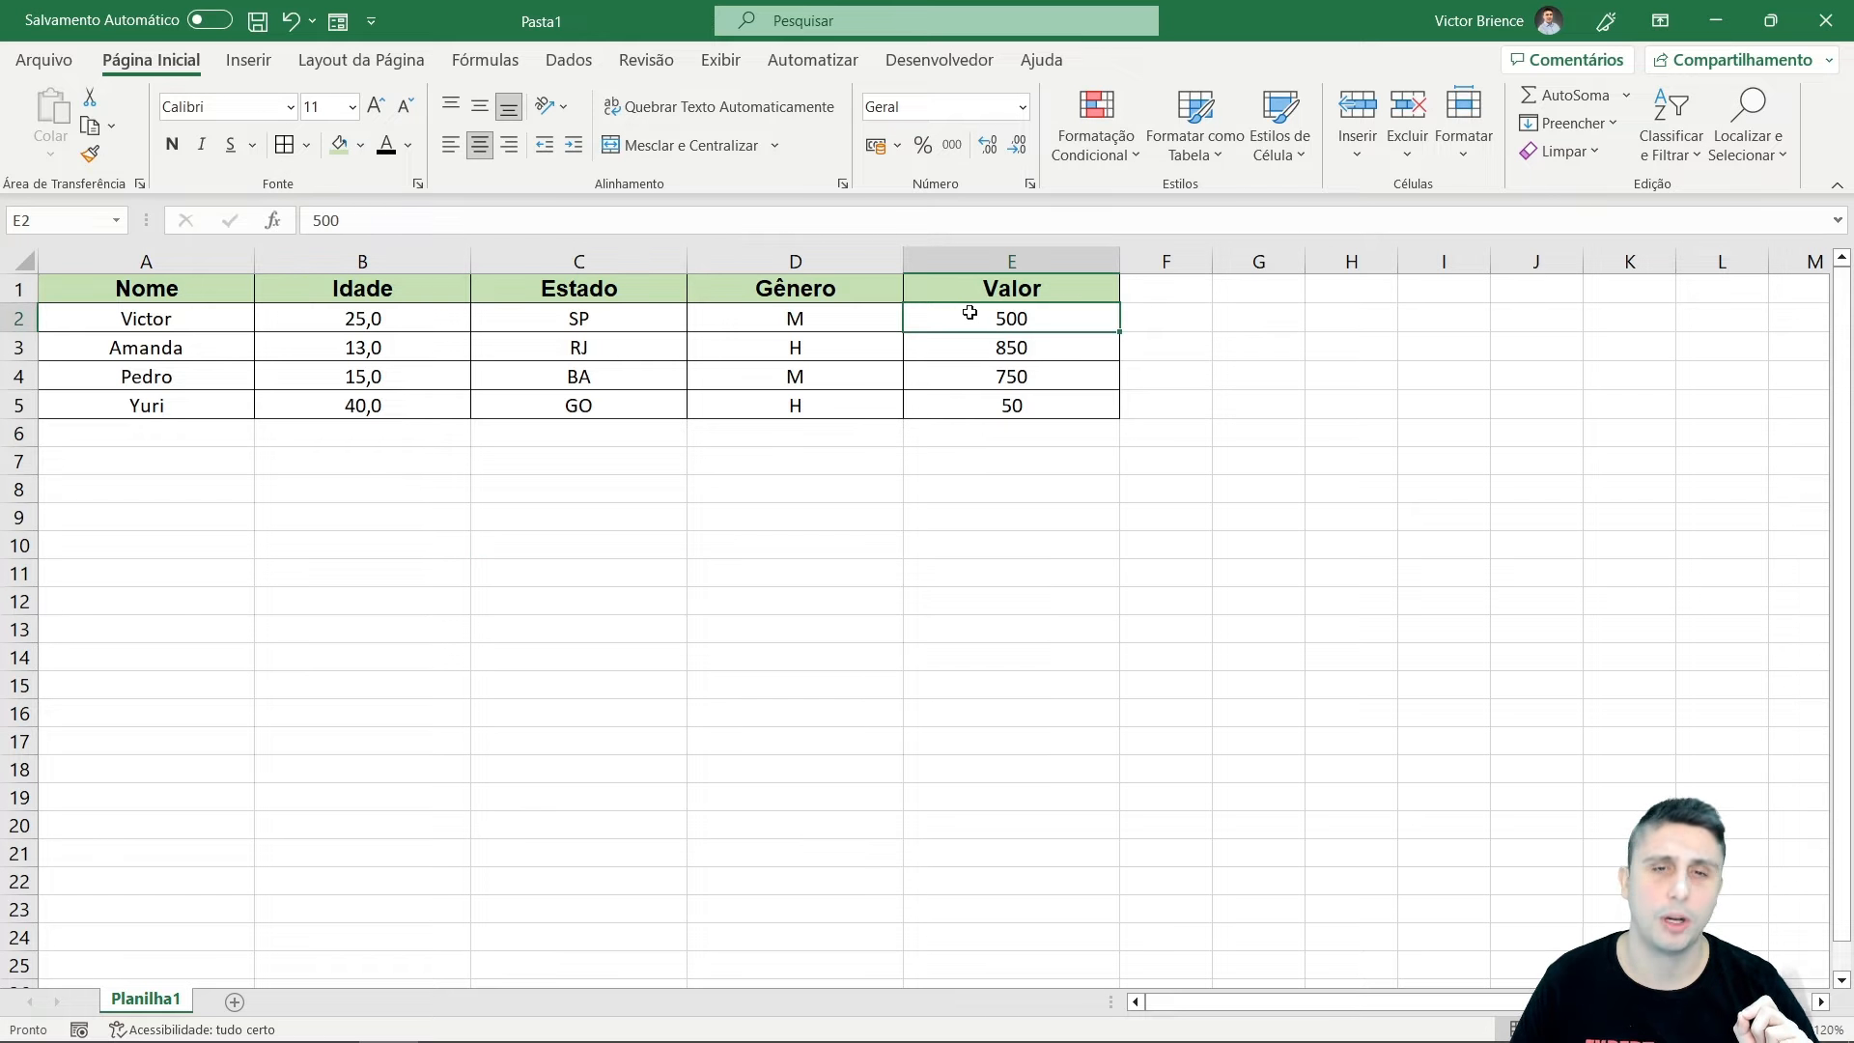
left_click(1021, 107)
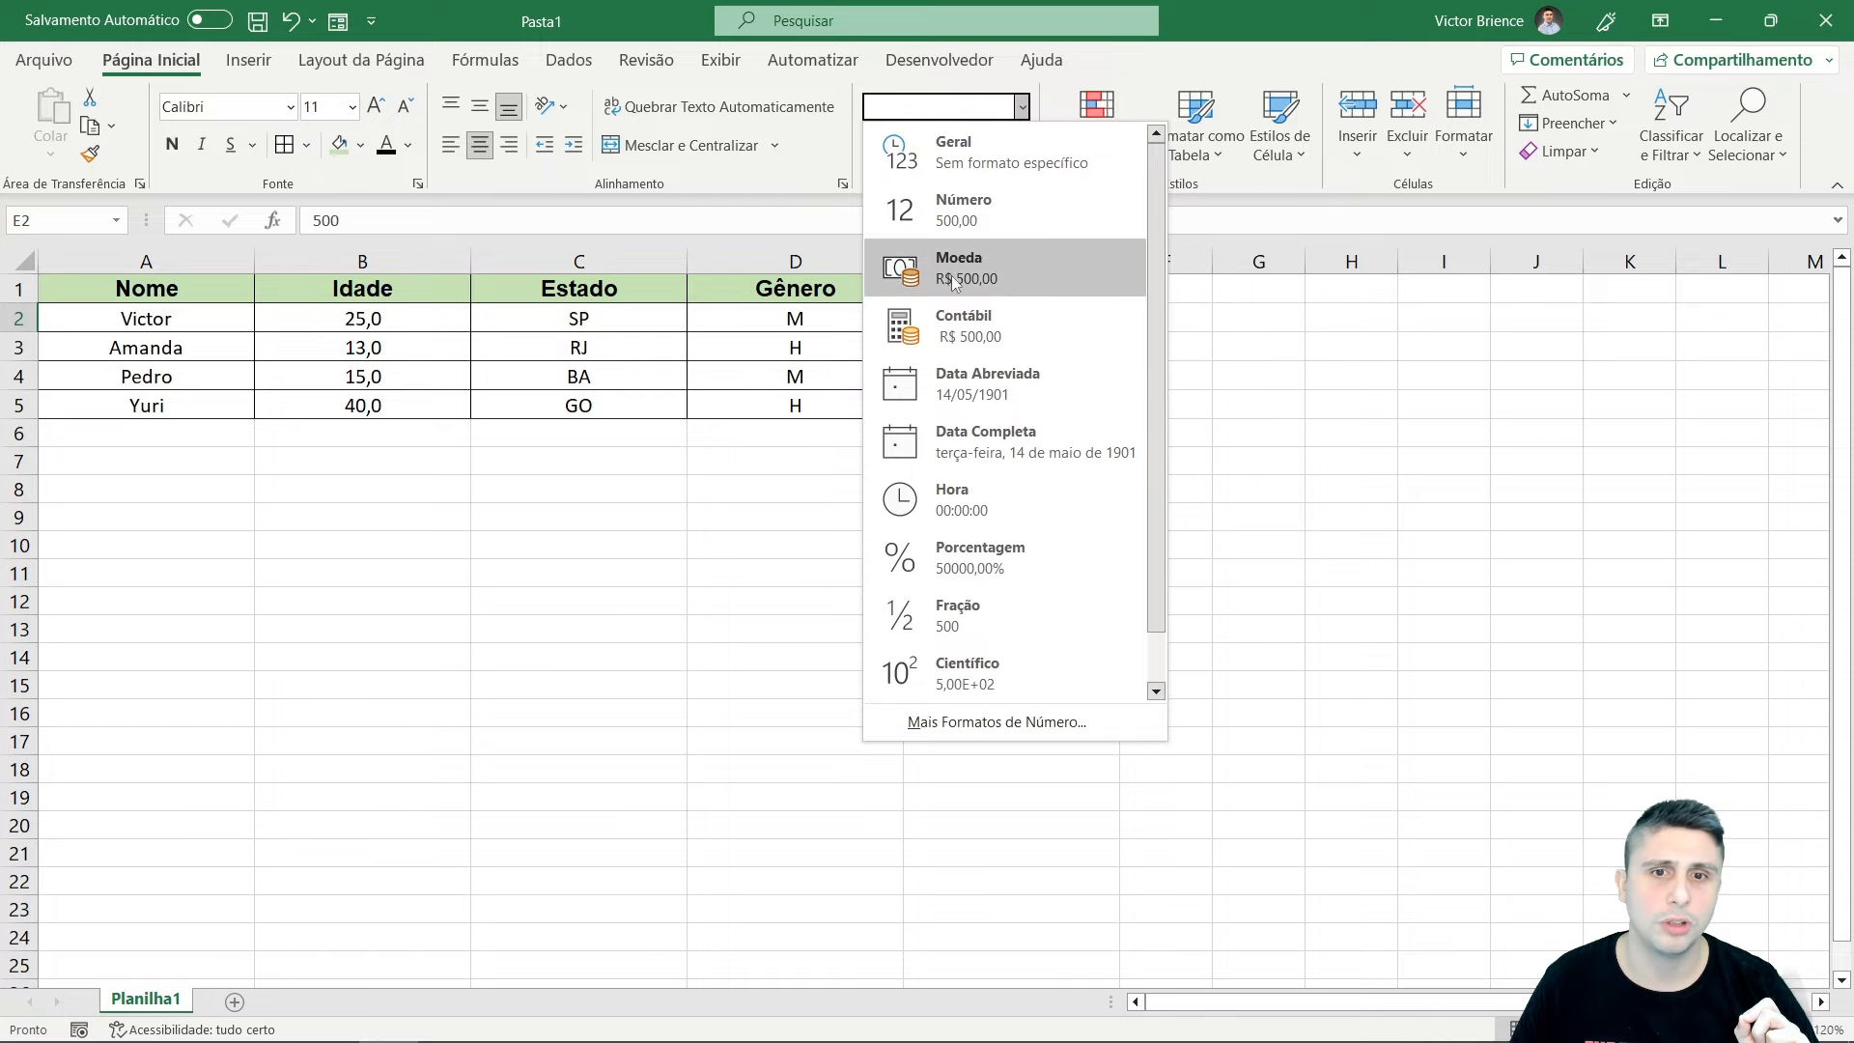
left_click(954, 319)
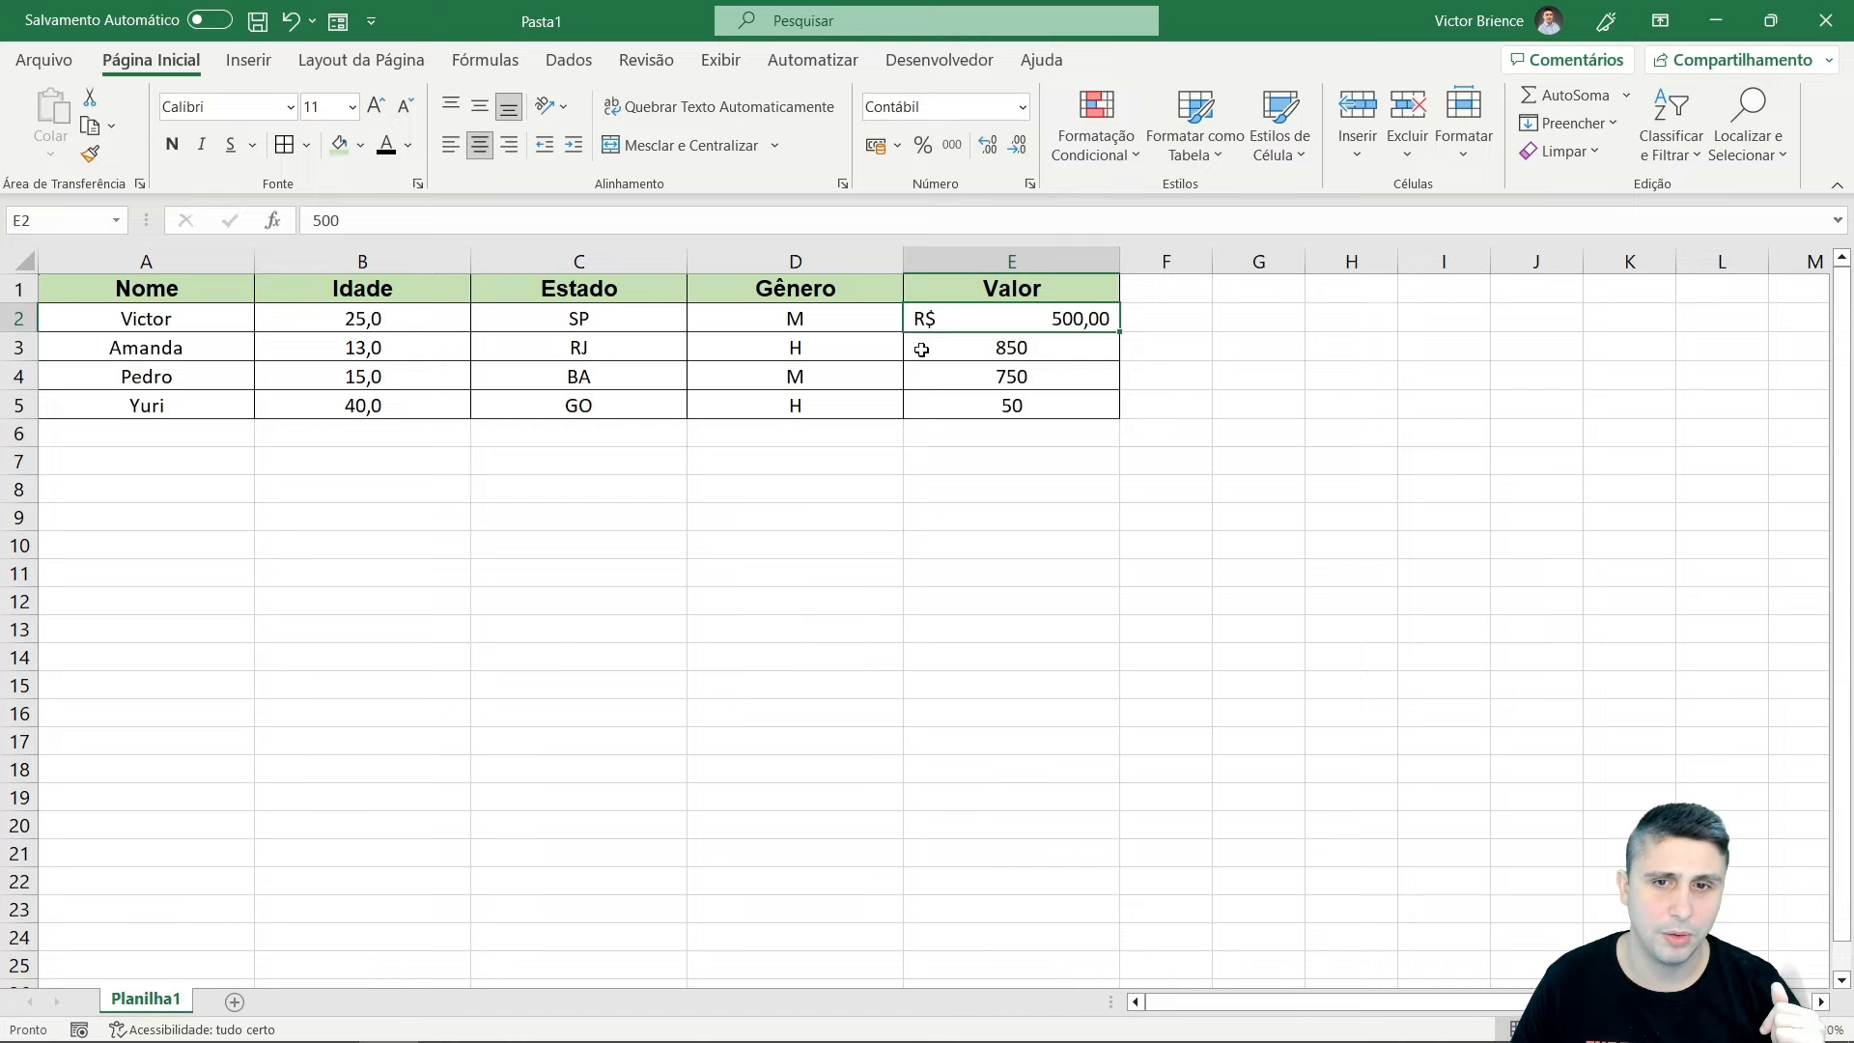
left_click_drag(976, 317, 972, 396)
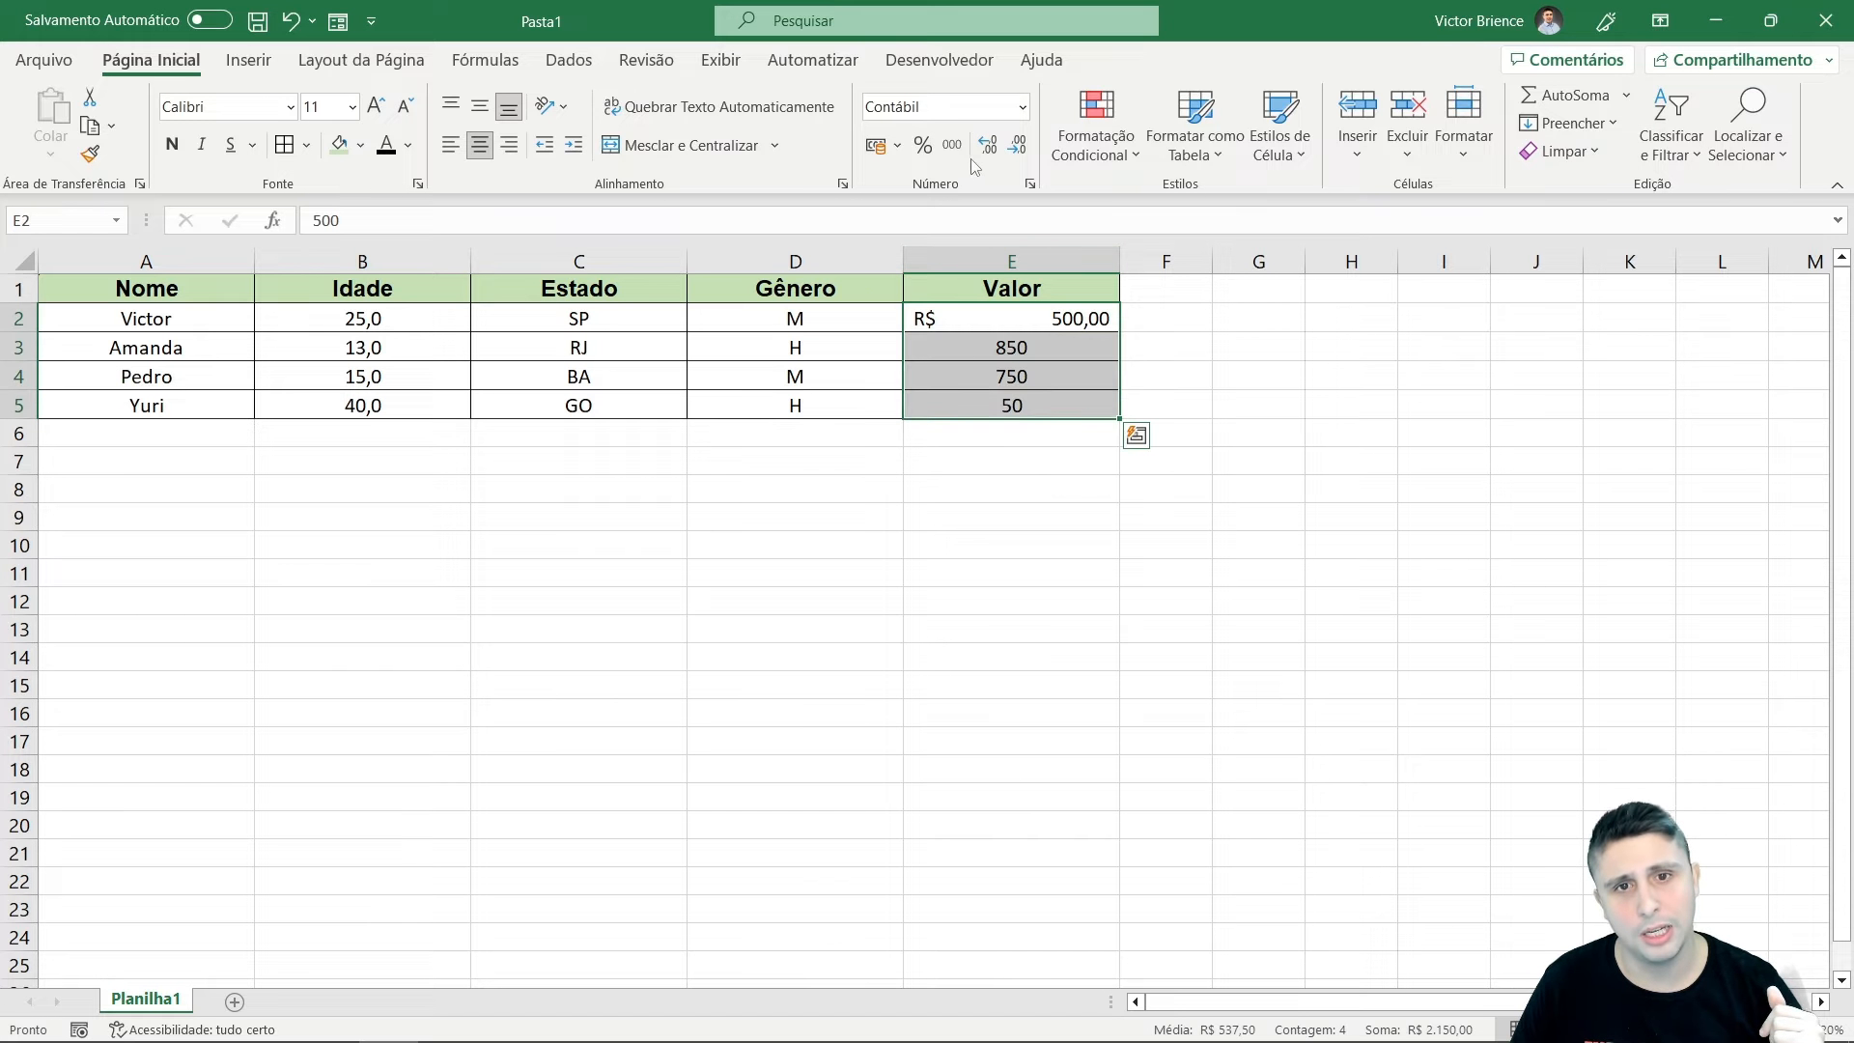
left_click(875, 150)
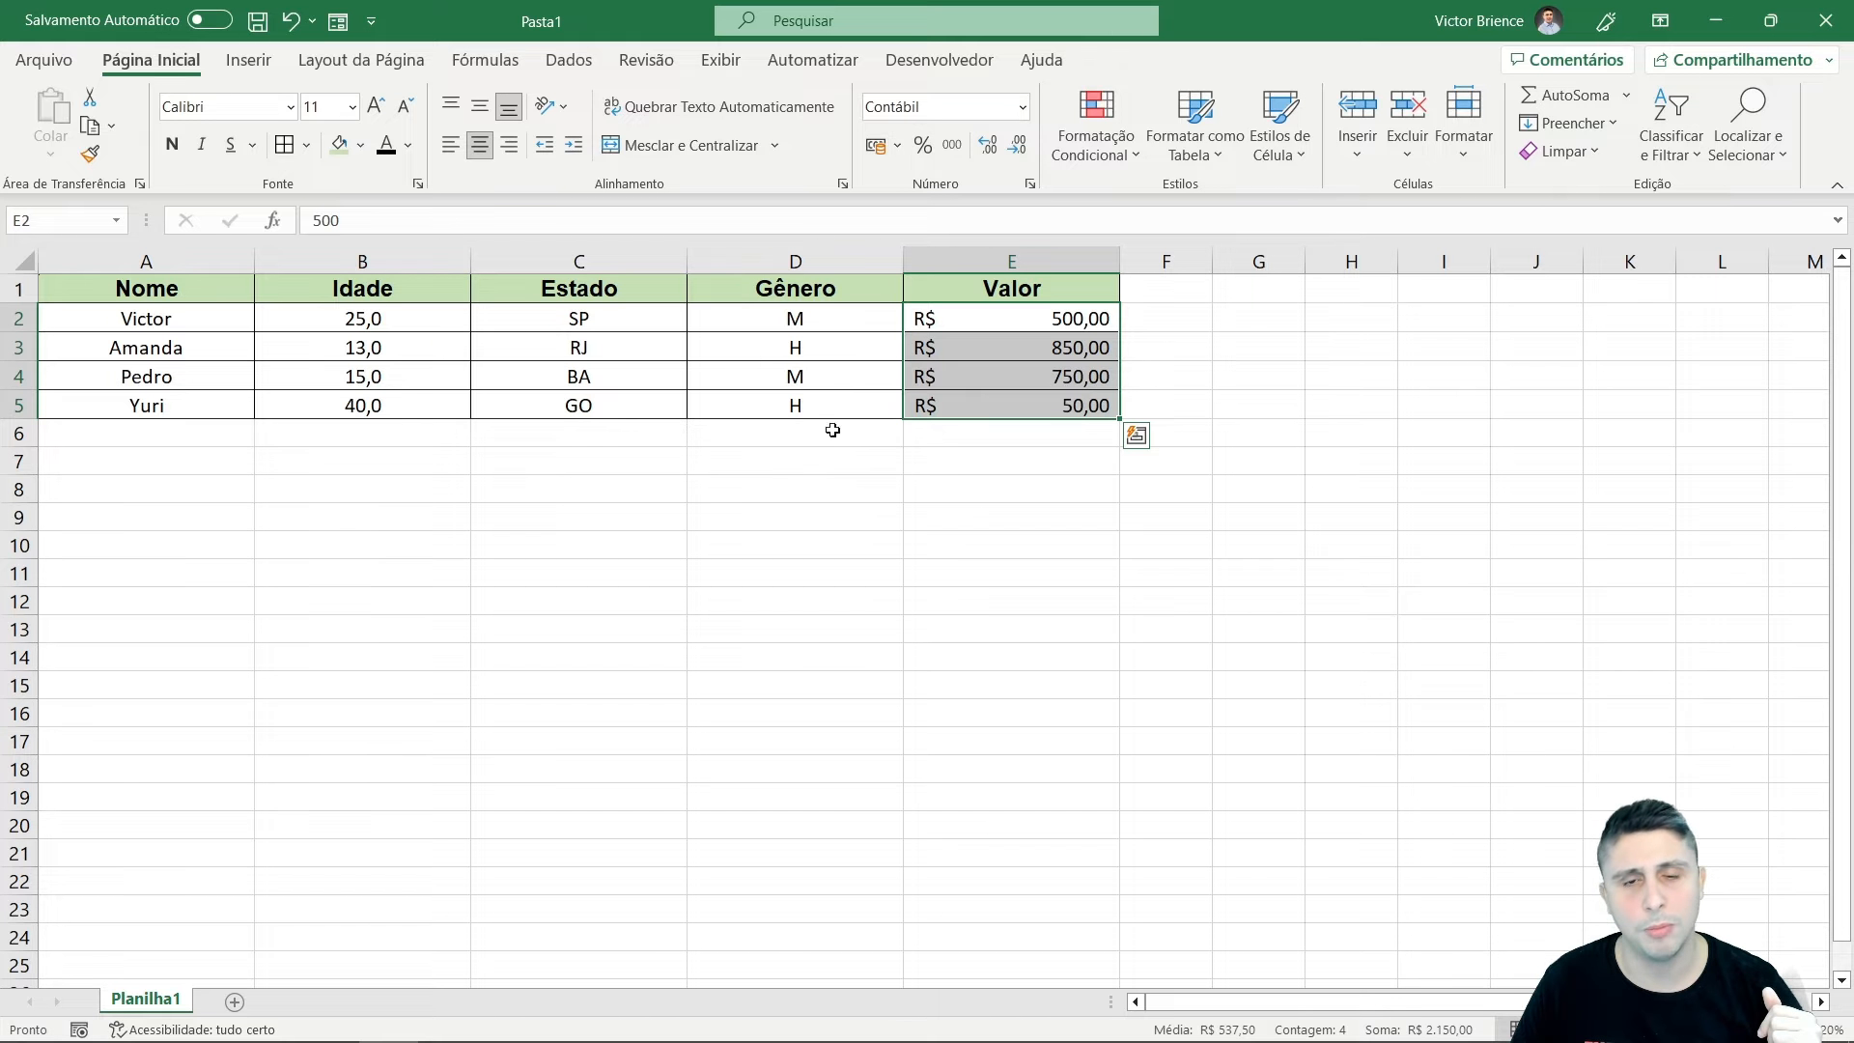
left_click(808, 471)
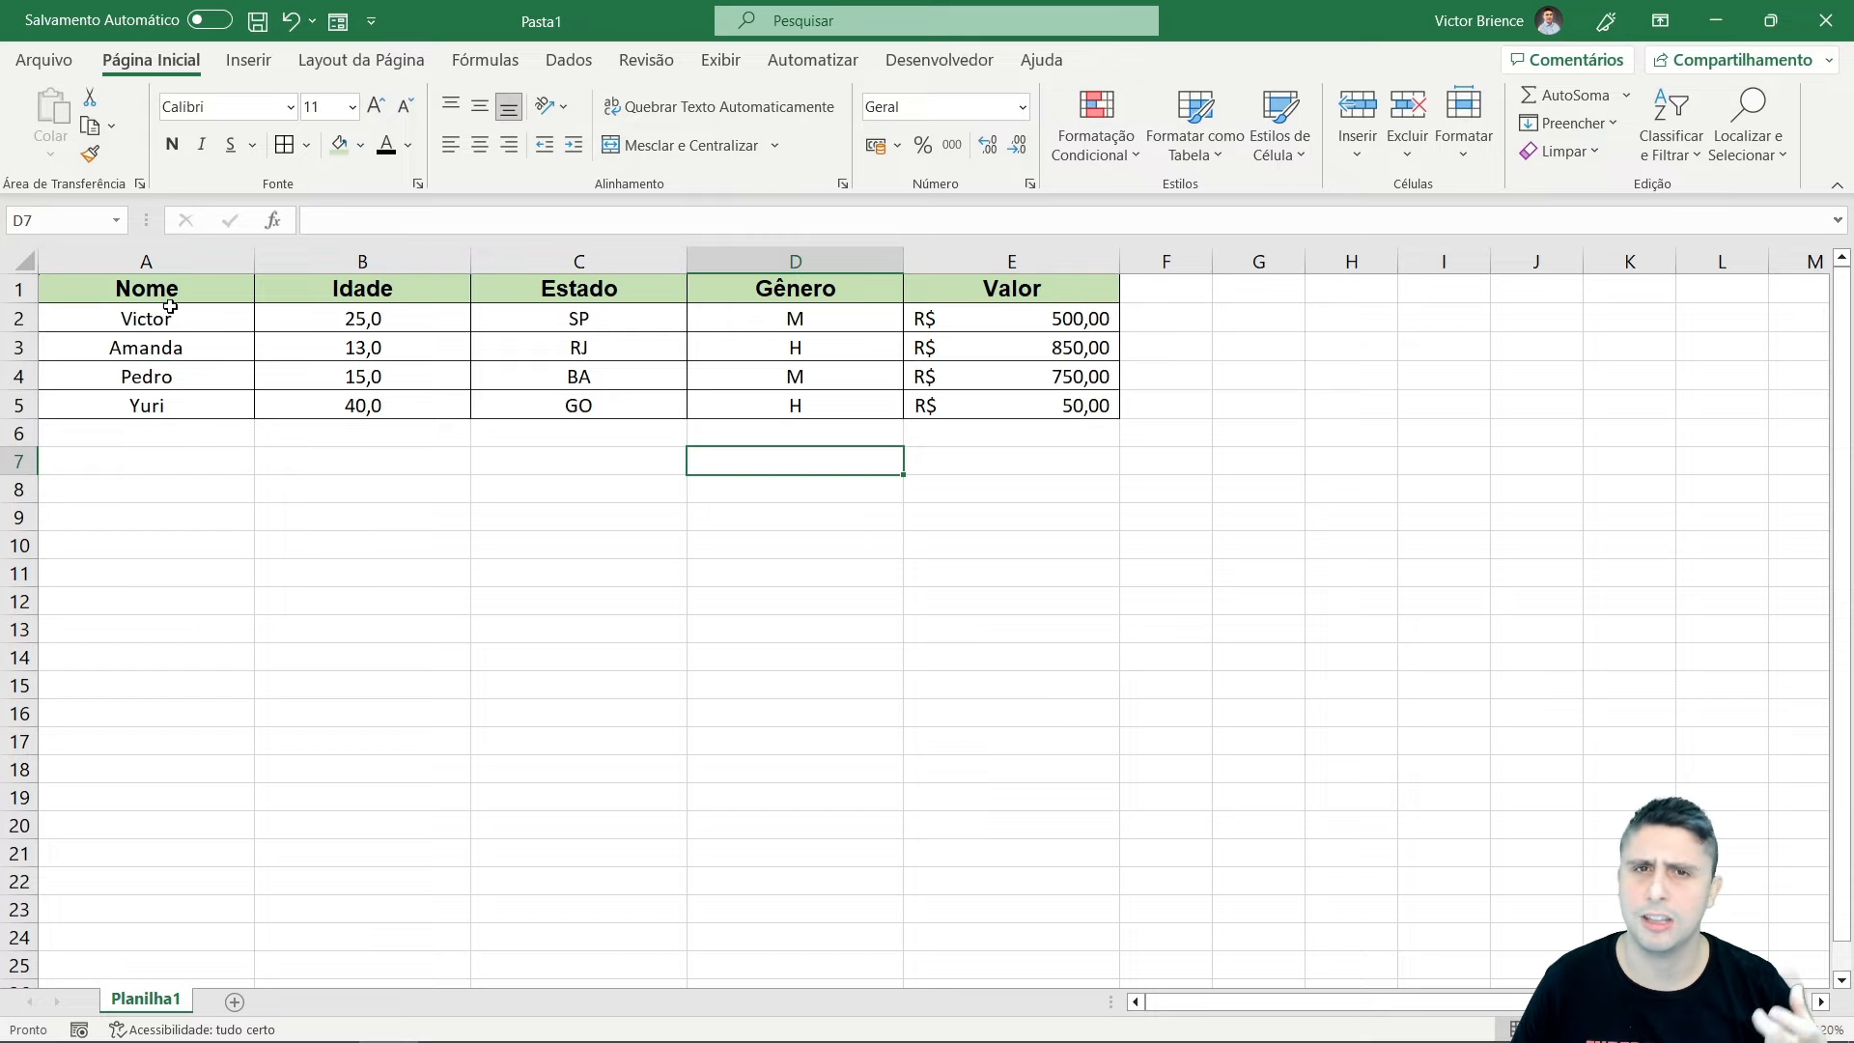
left_click_drag(169, 288, 944, 410)
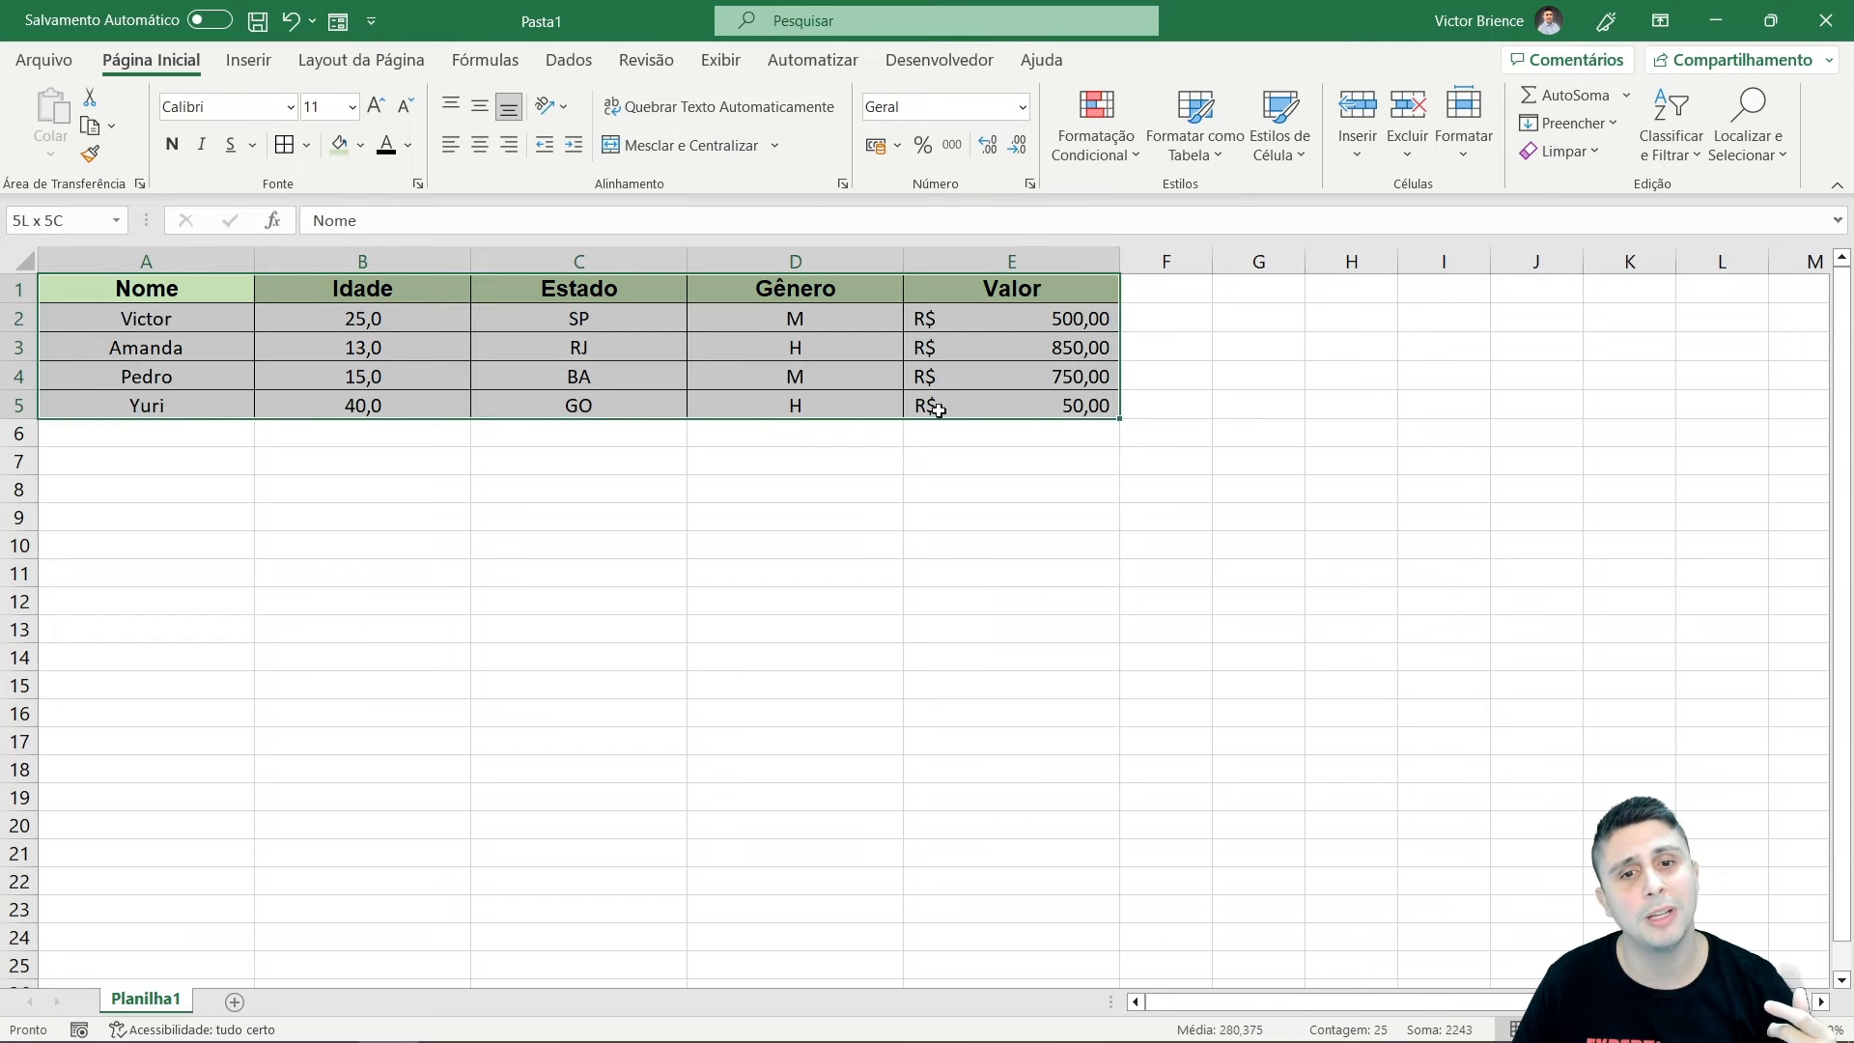
left_click(599, 489)
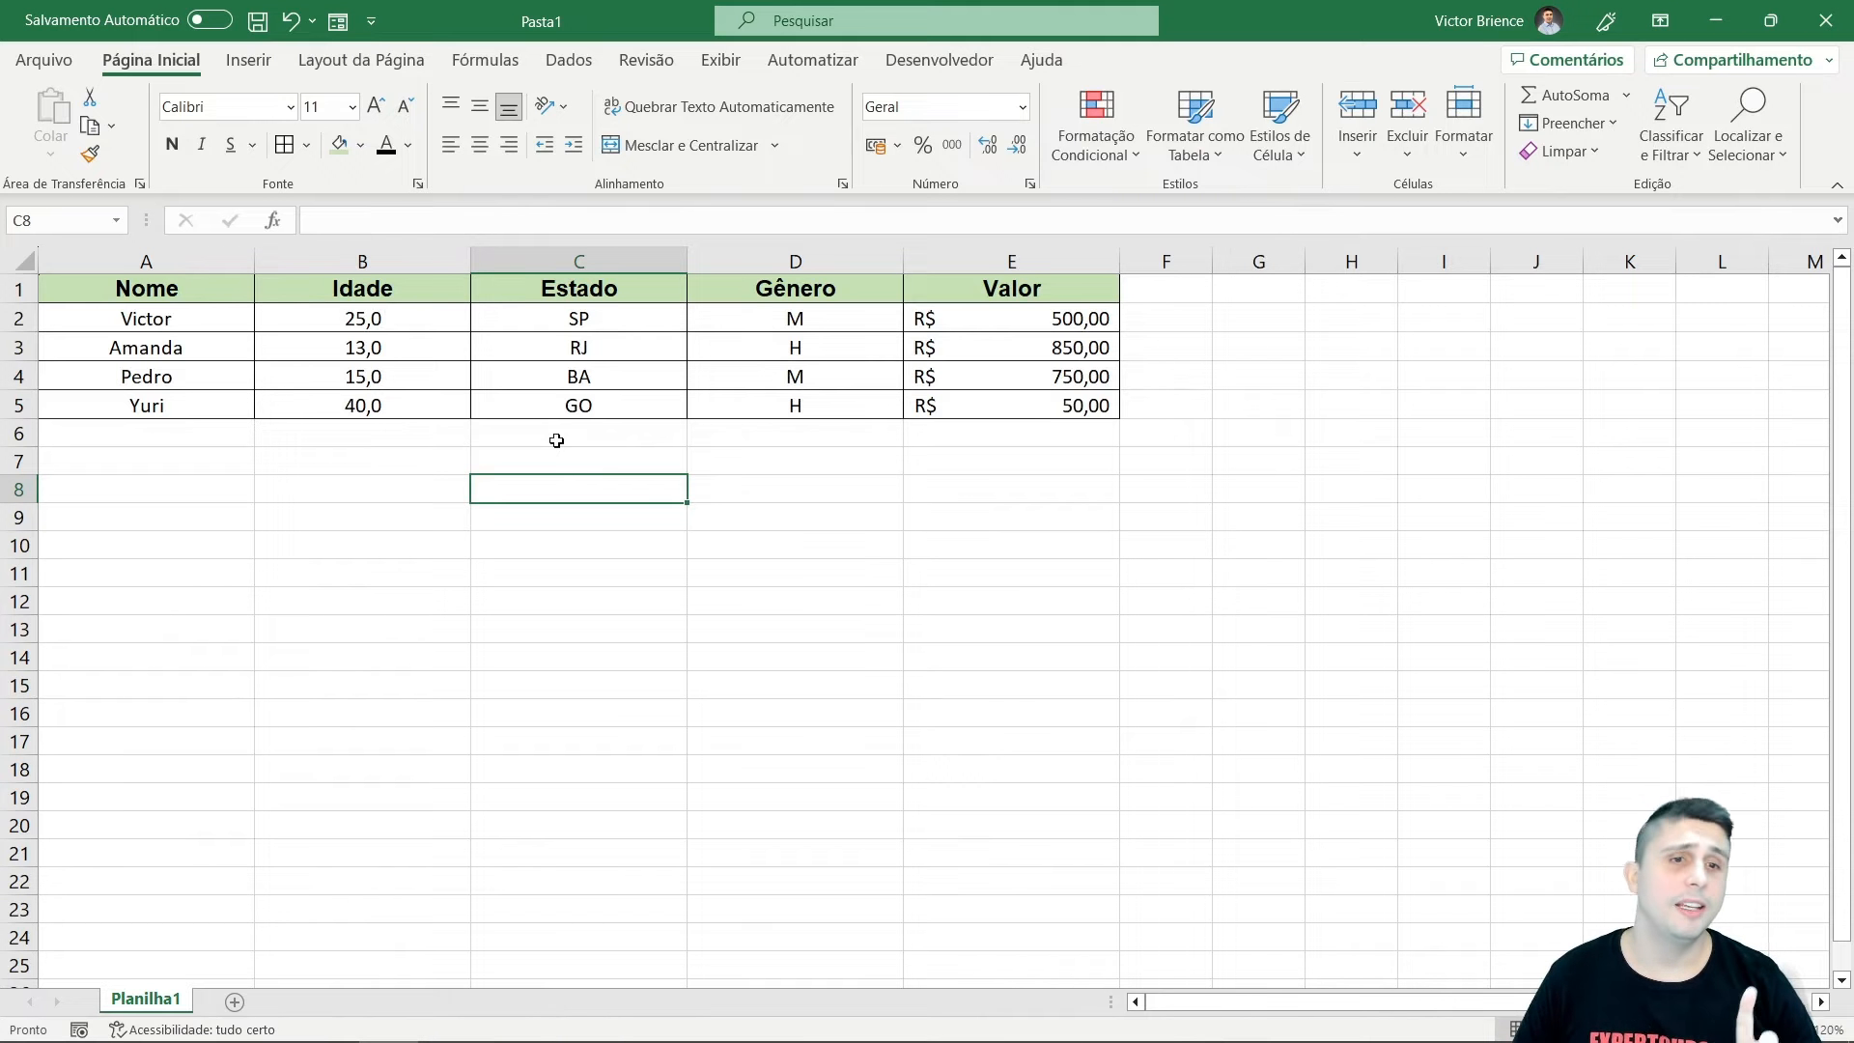
Convert the data range A1:E5 into an Excel table, keeping the first row as headers.
left_click(398, 344)
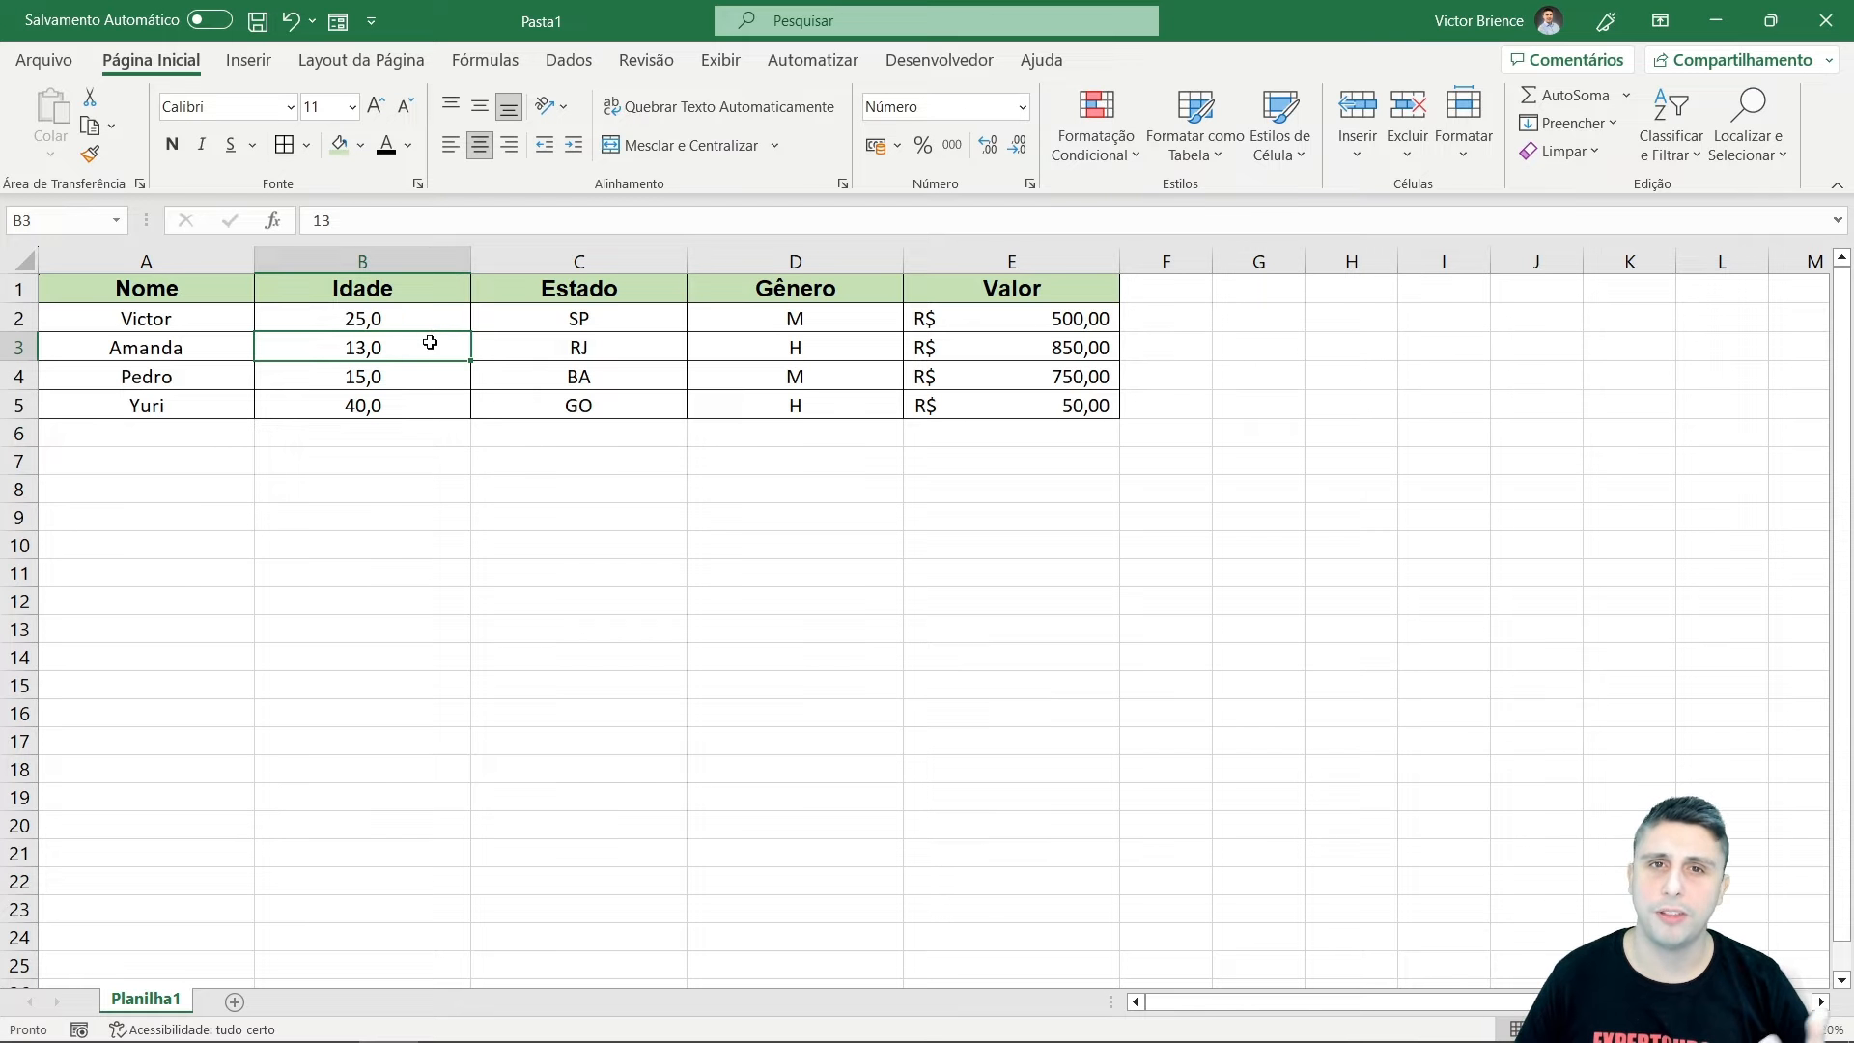
left_click(248, 59)
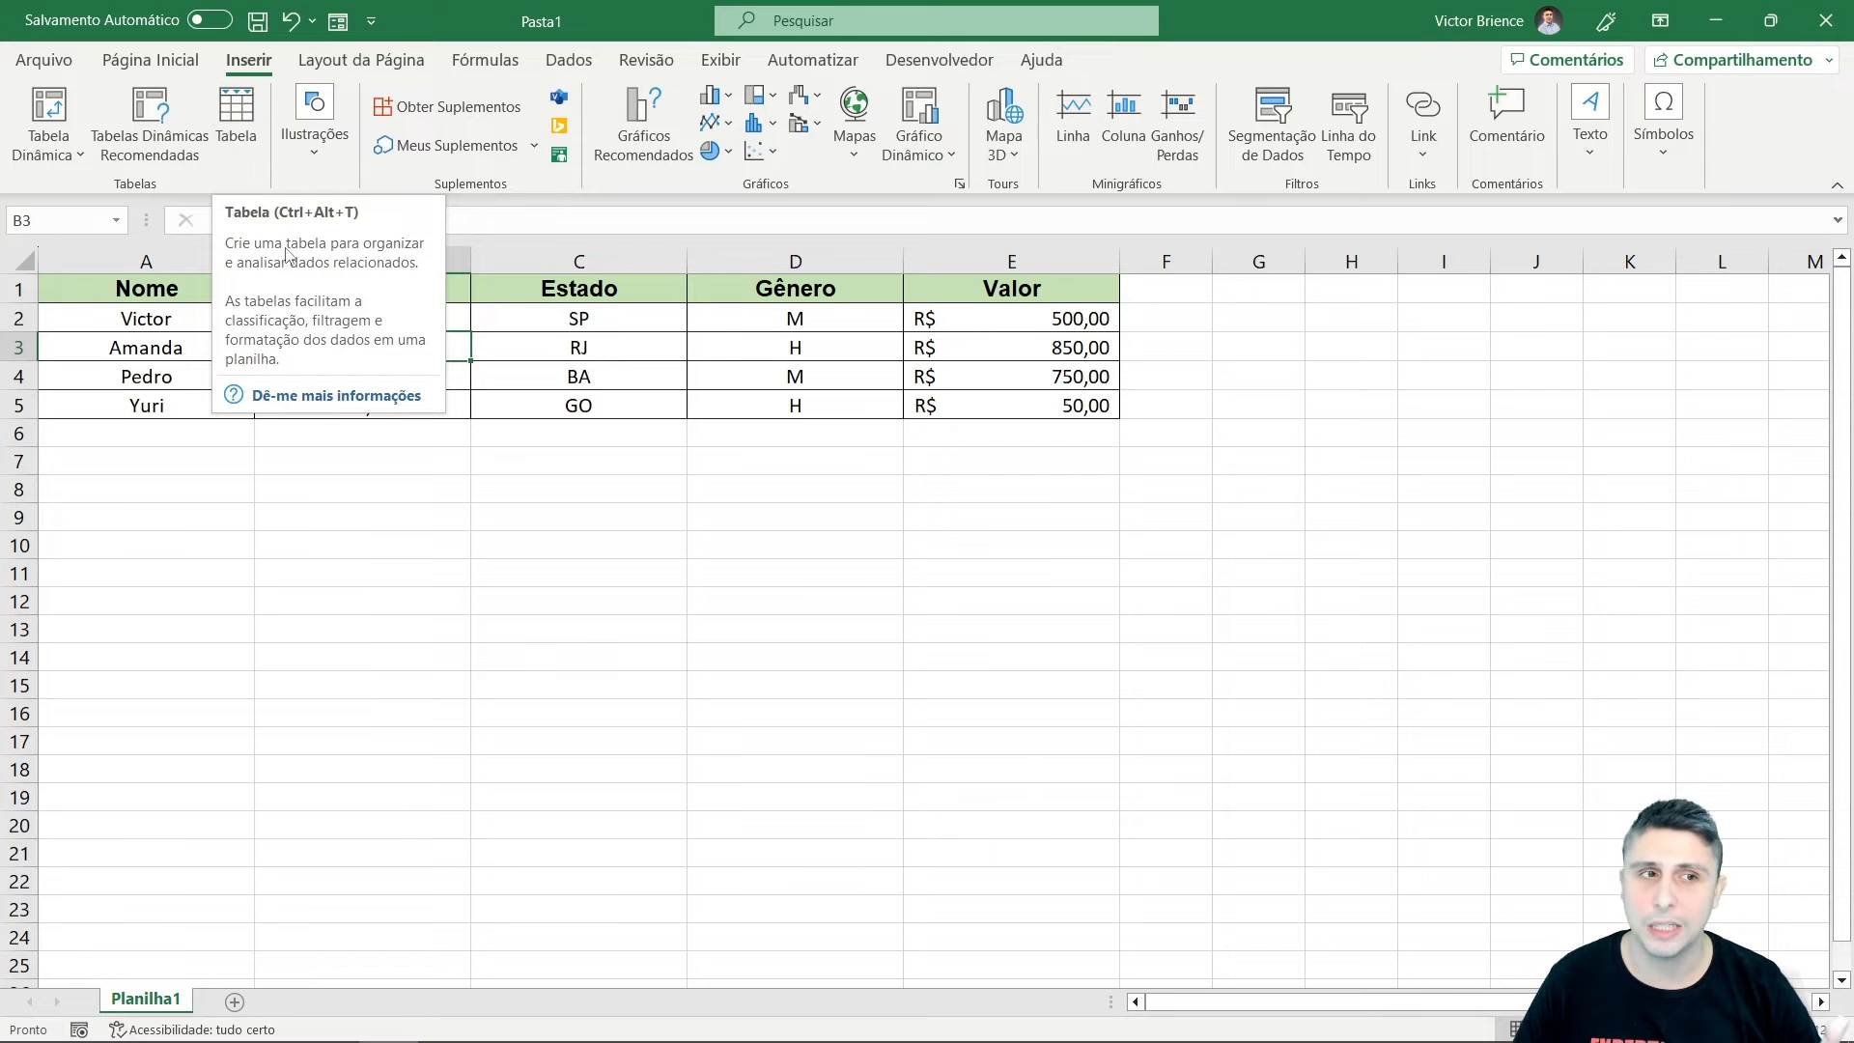
left_click(242, 136)
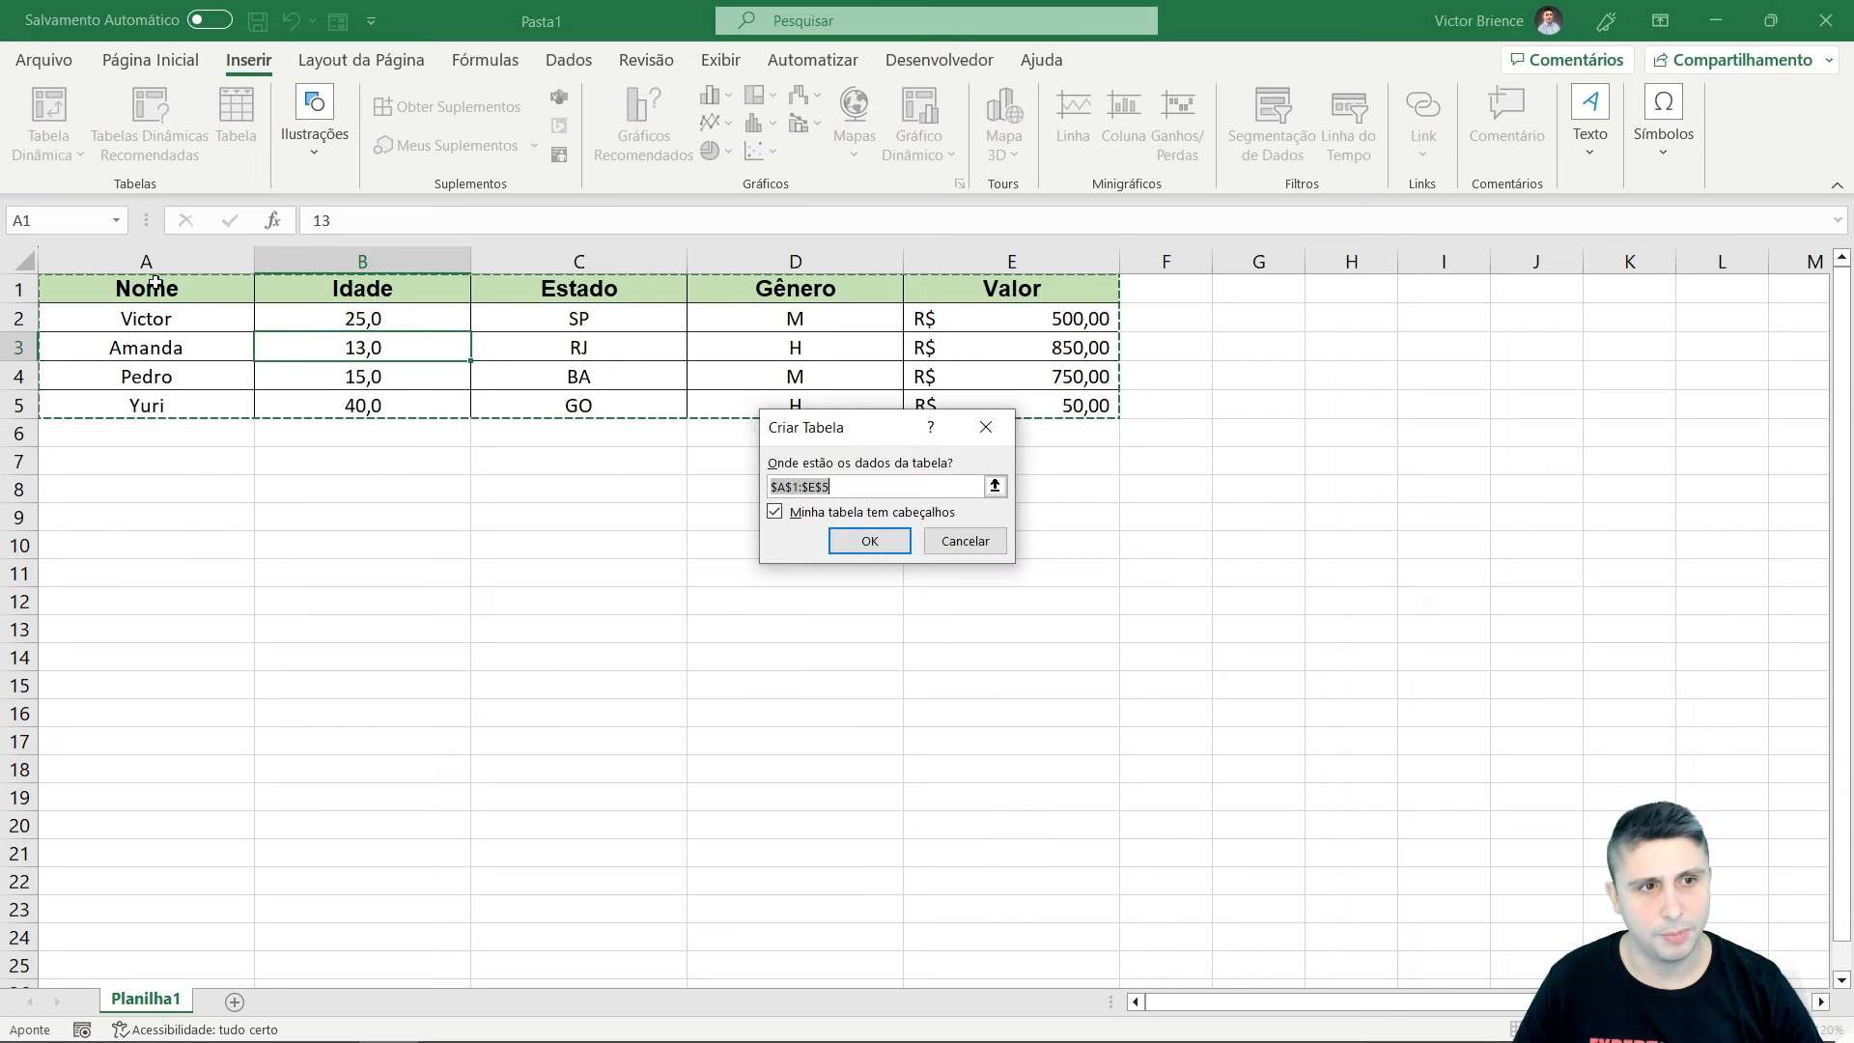
left_click_drag(154, 283, 671, 322)
left_click_drag(1011, 396, 1011, 398)
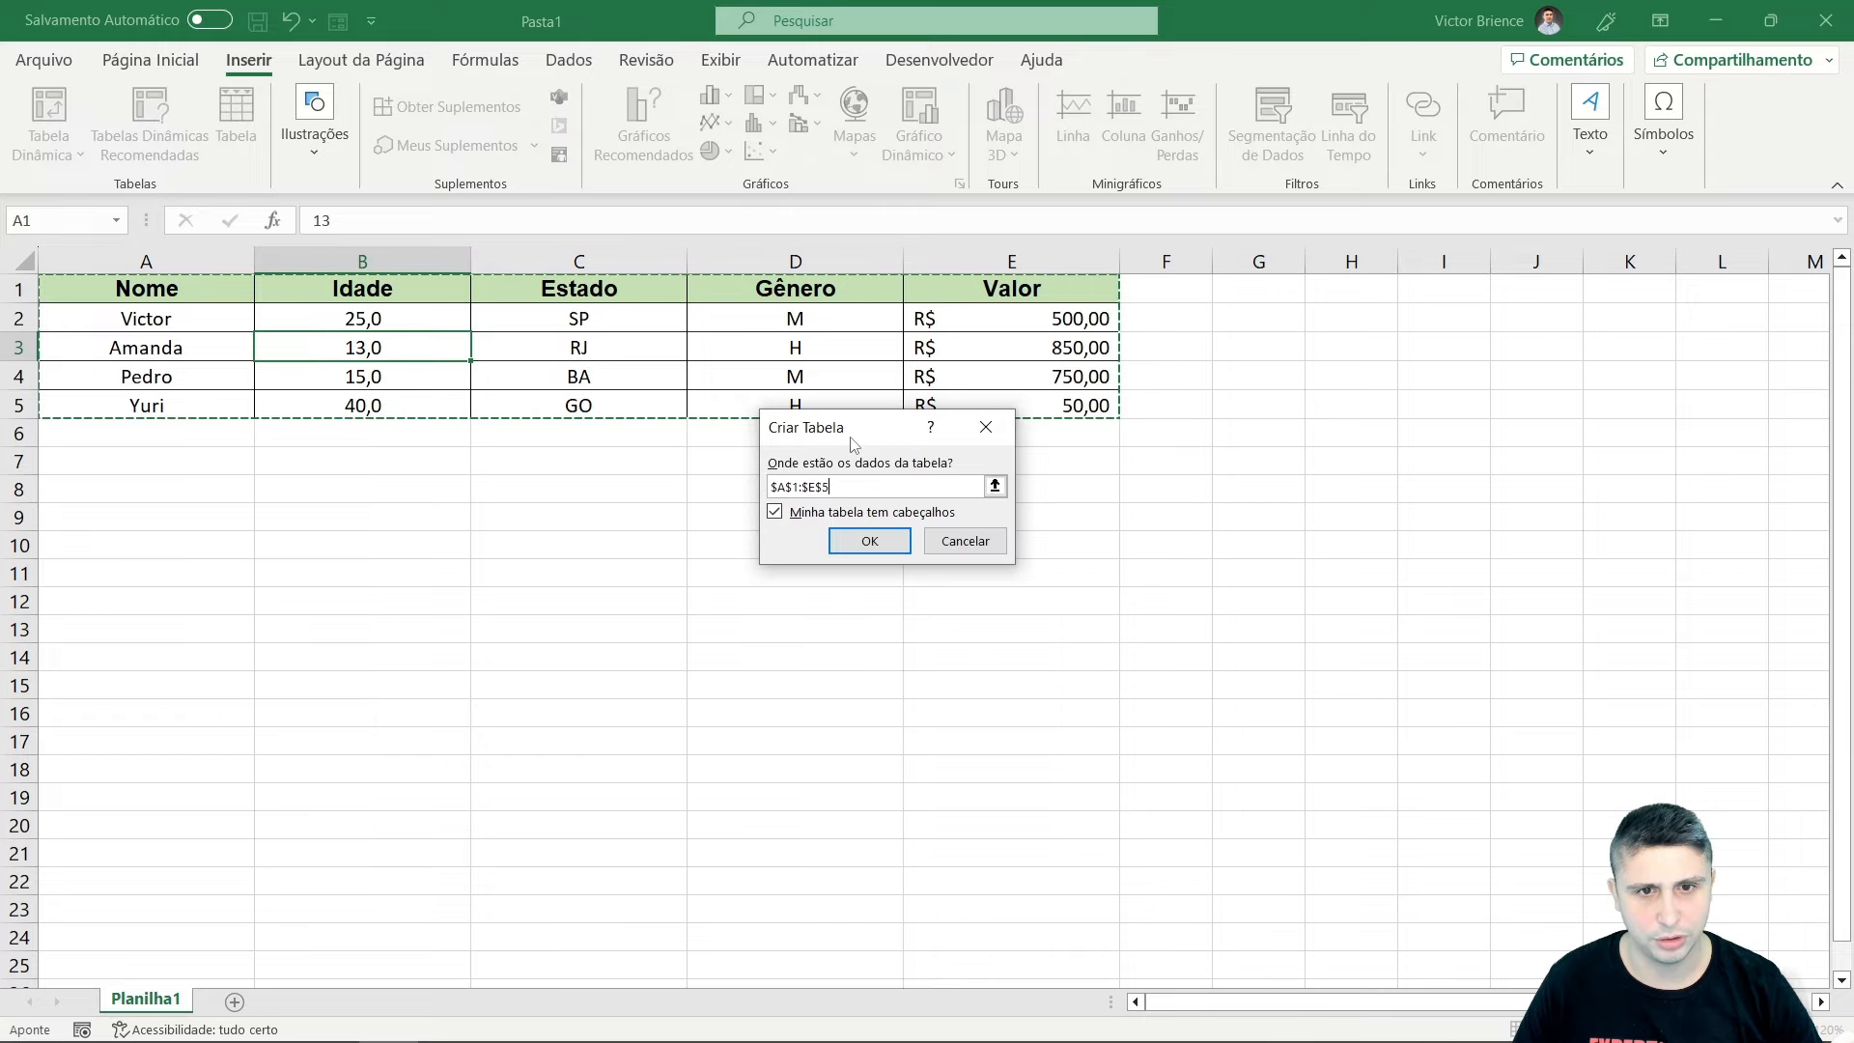
left_click_drag(850, 435, 611, 462)
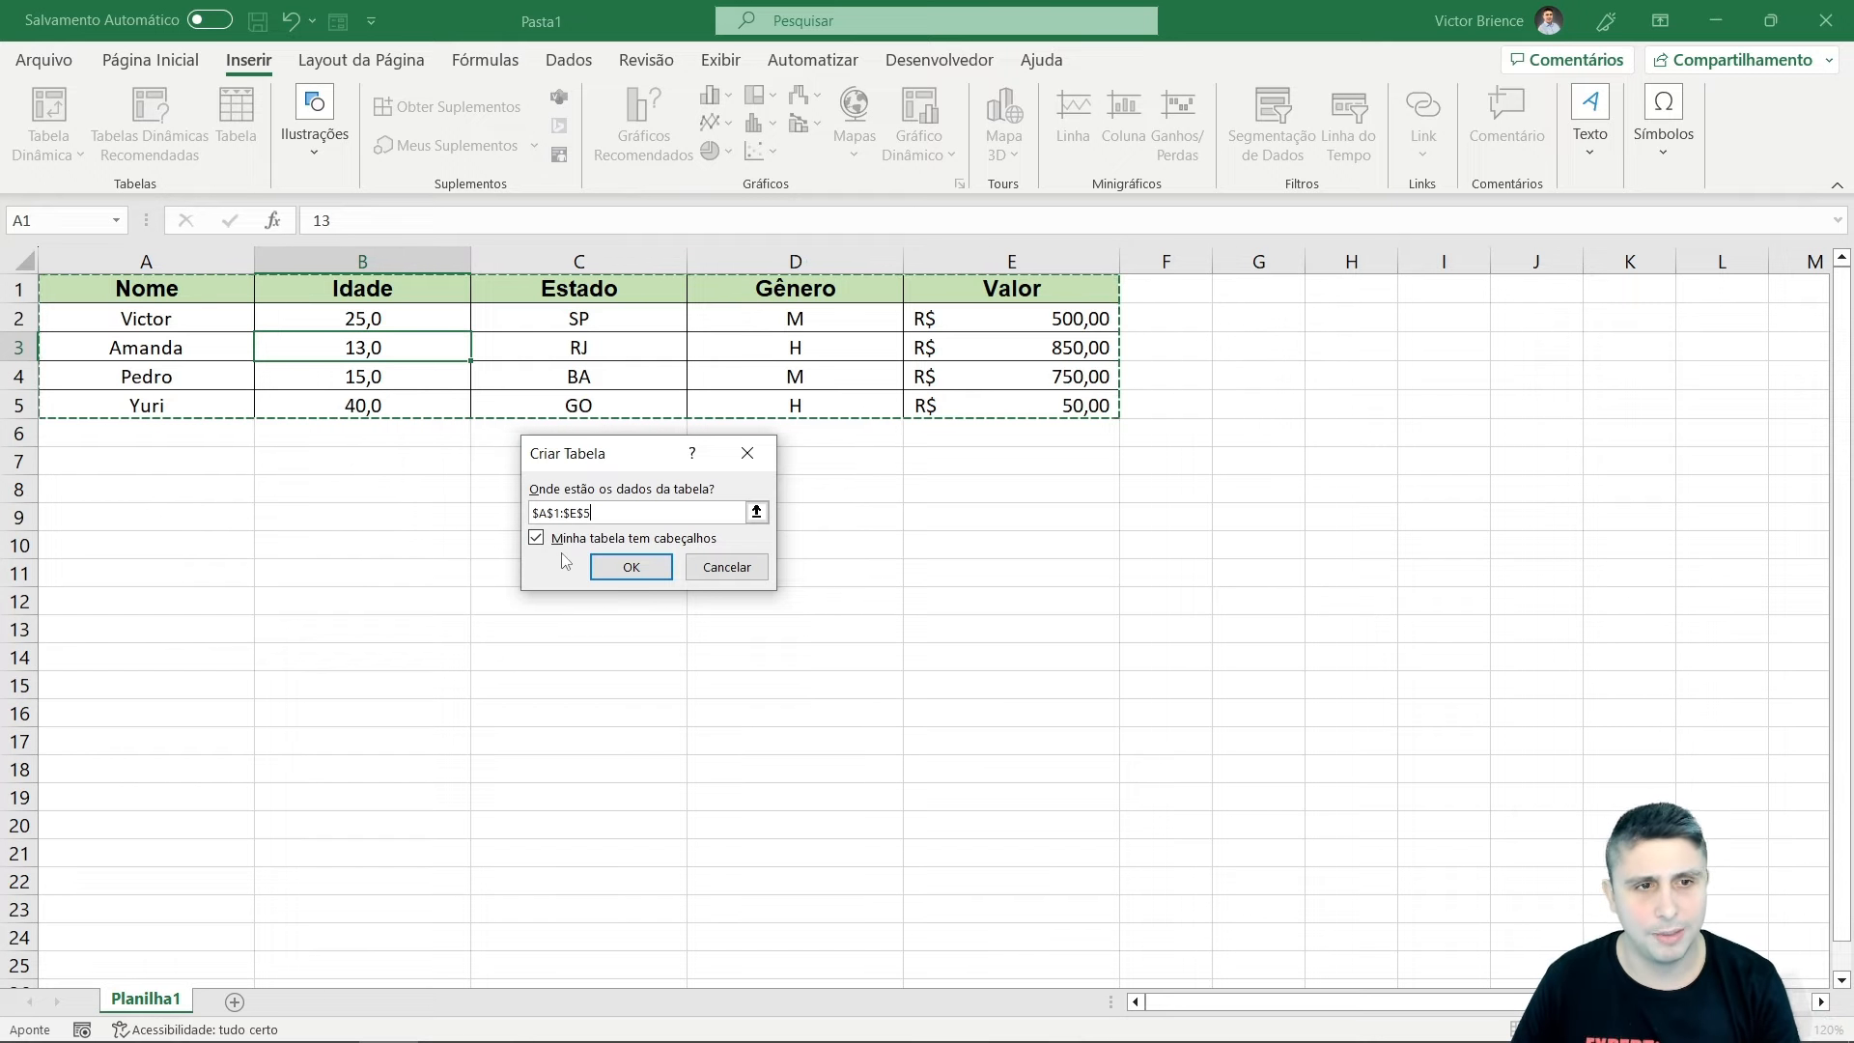
left_click(629, 569)
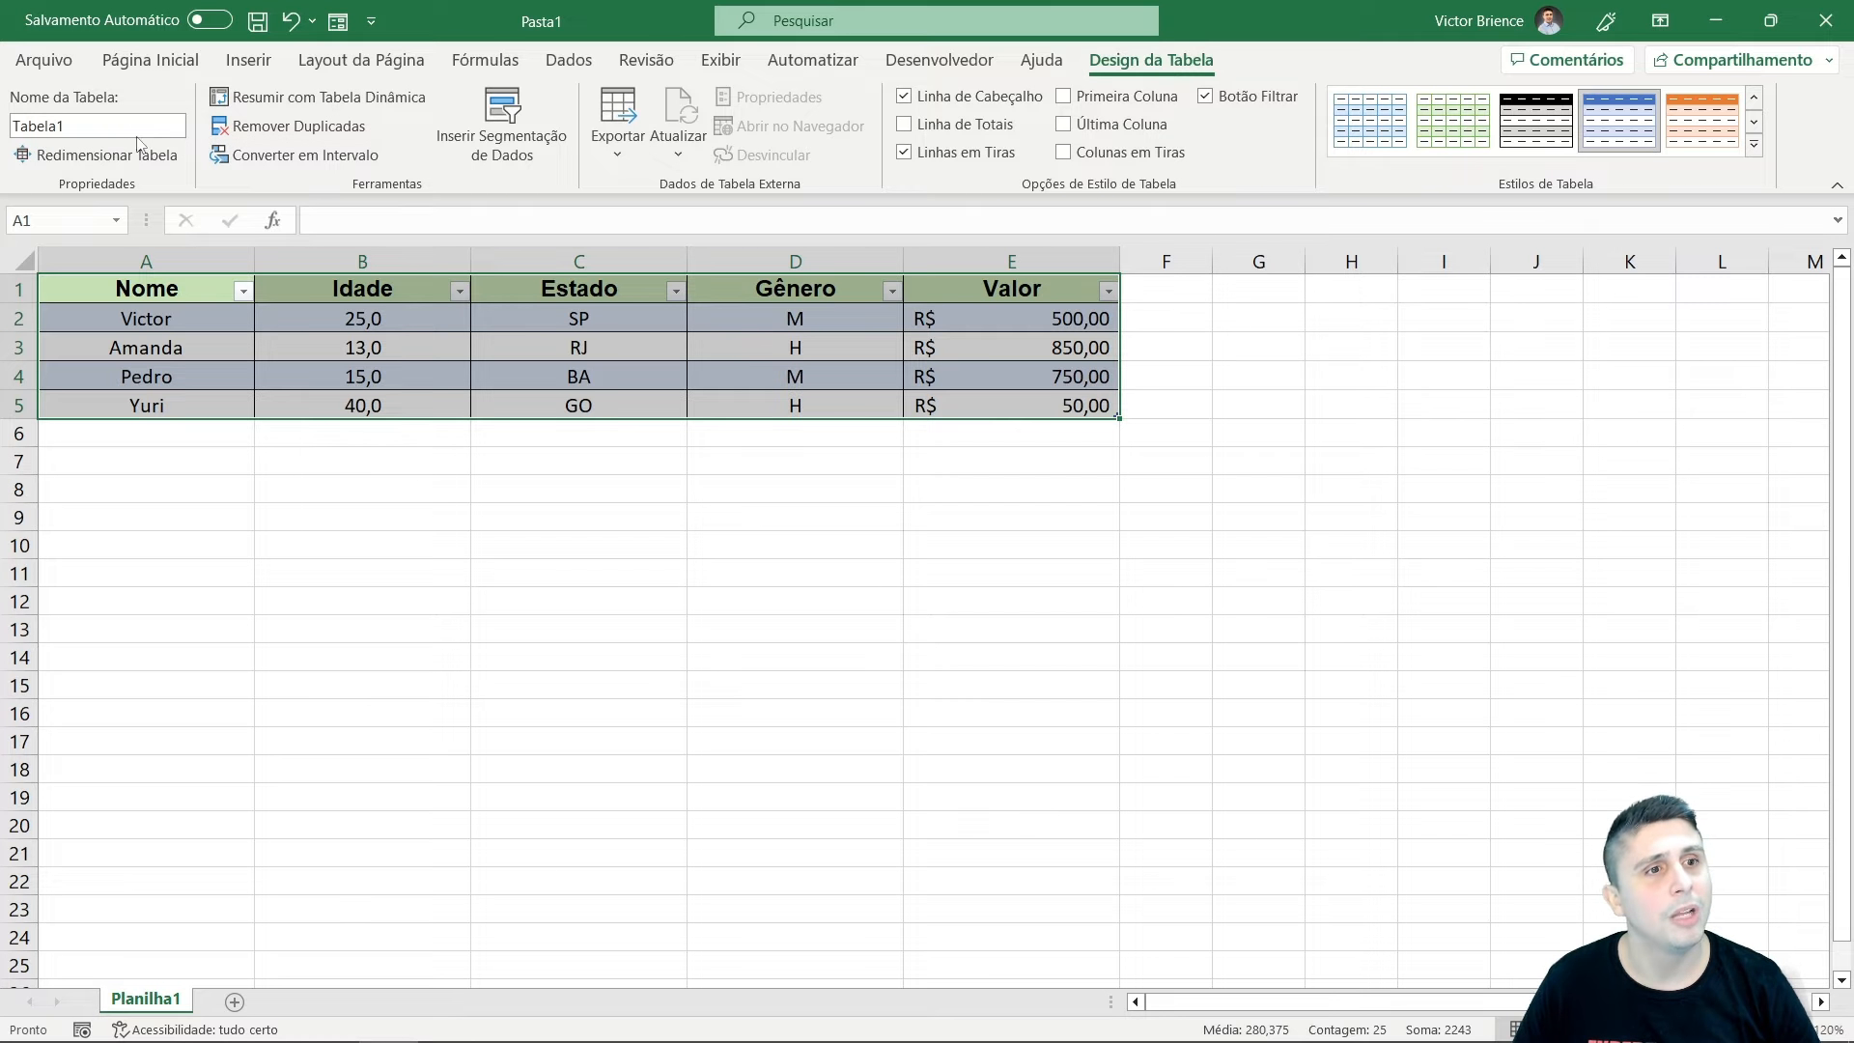
Try to rename the table as "Exemplo 1".
left_click(24, 129)
left_click(67, 129)
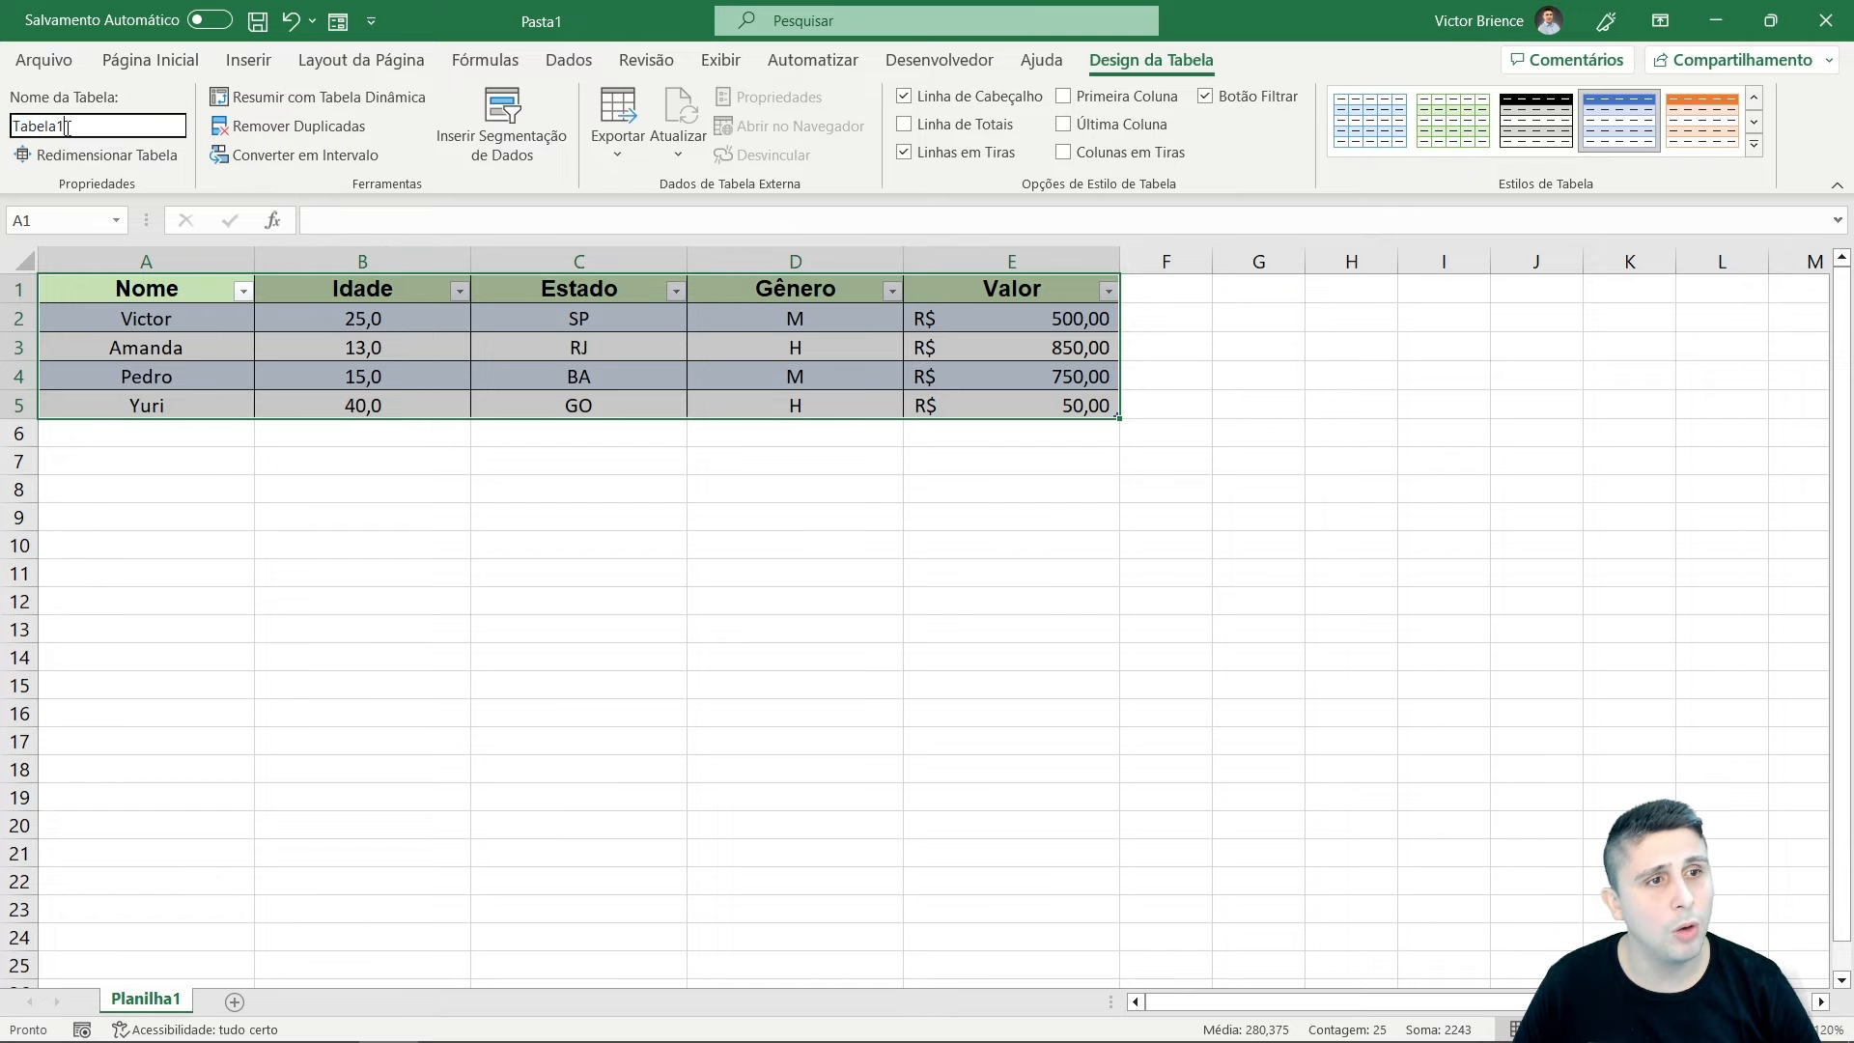
double_click(88, 125)
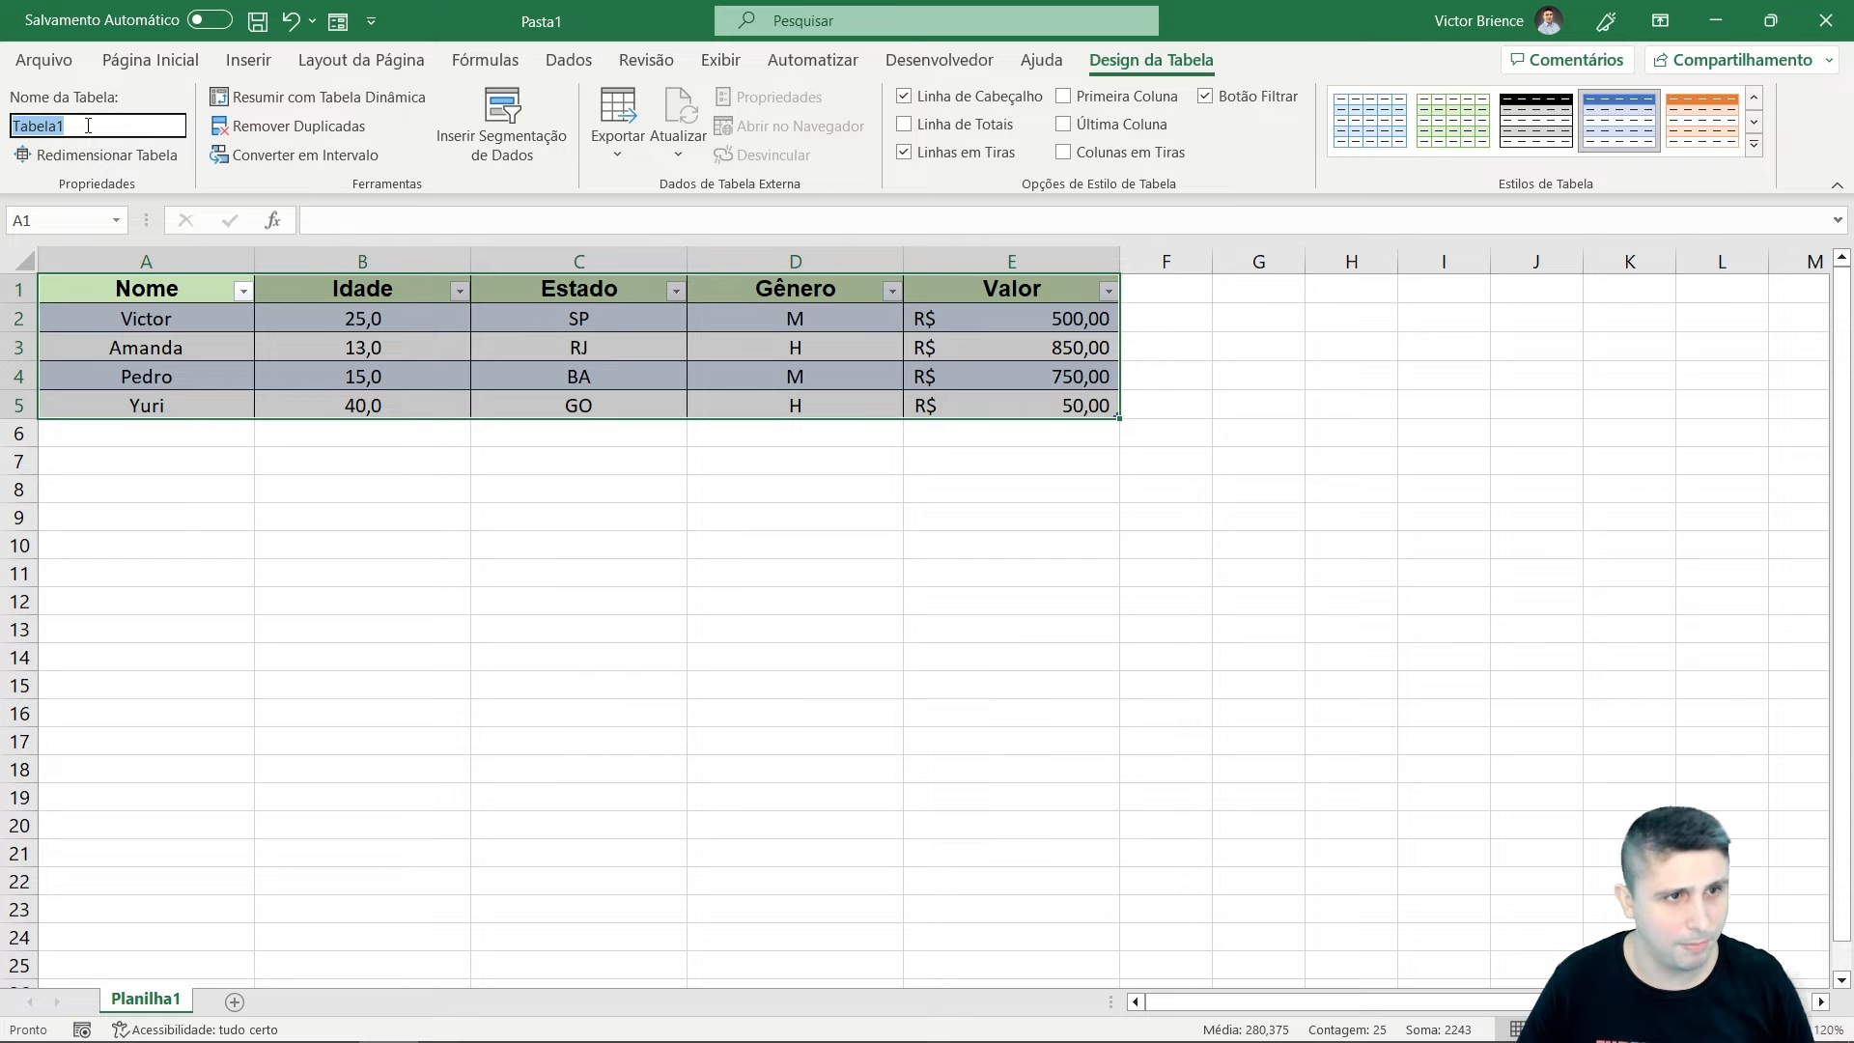
type("DAdos")
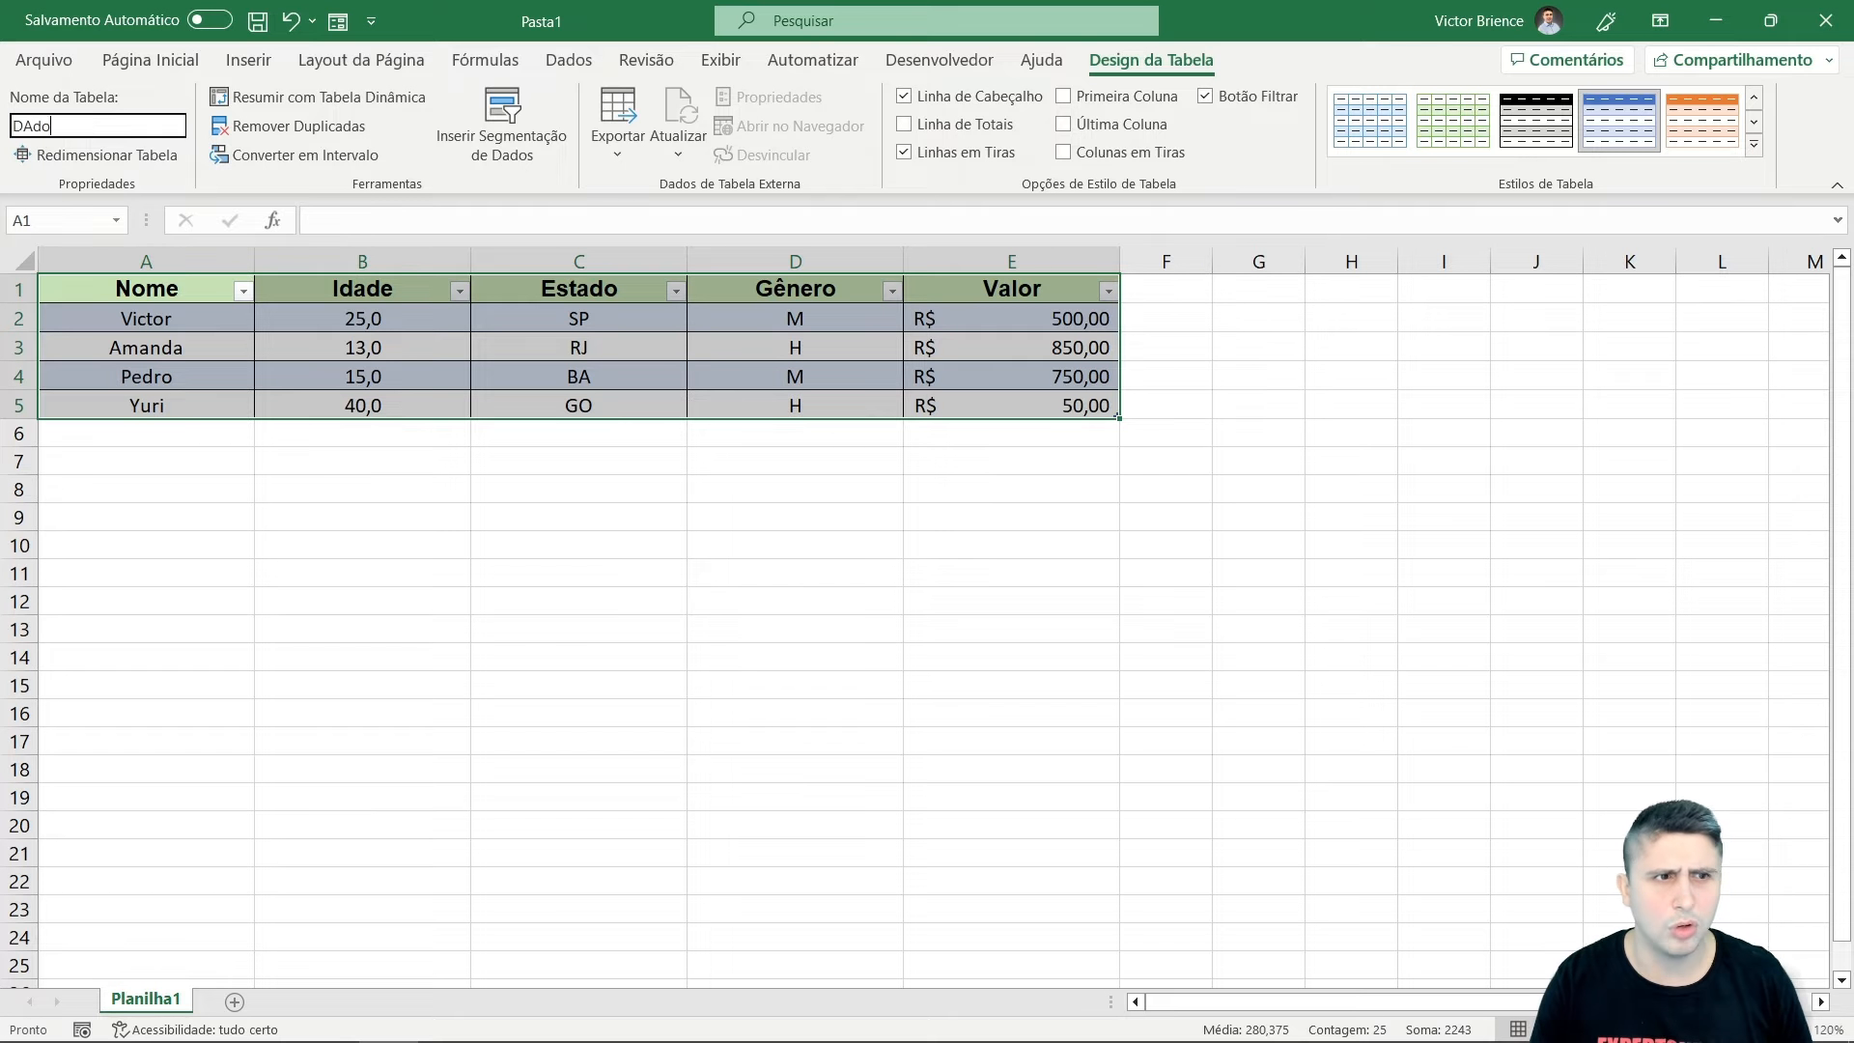
type("Exem")
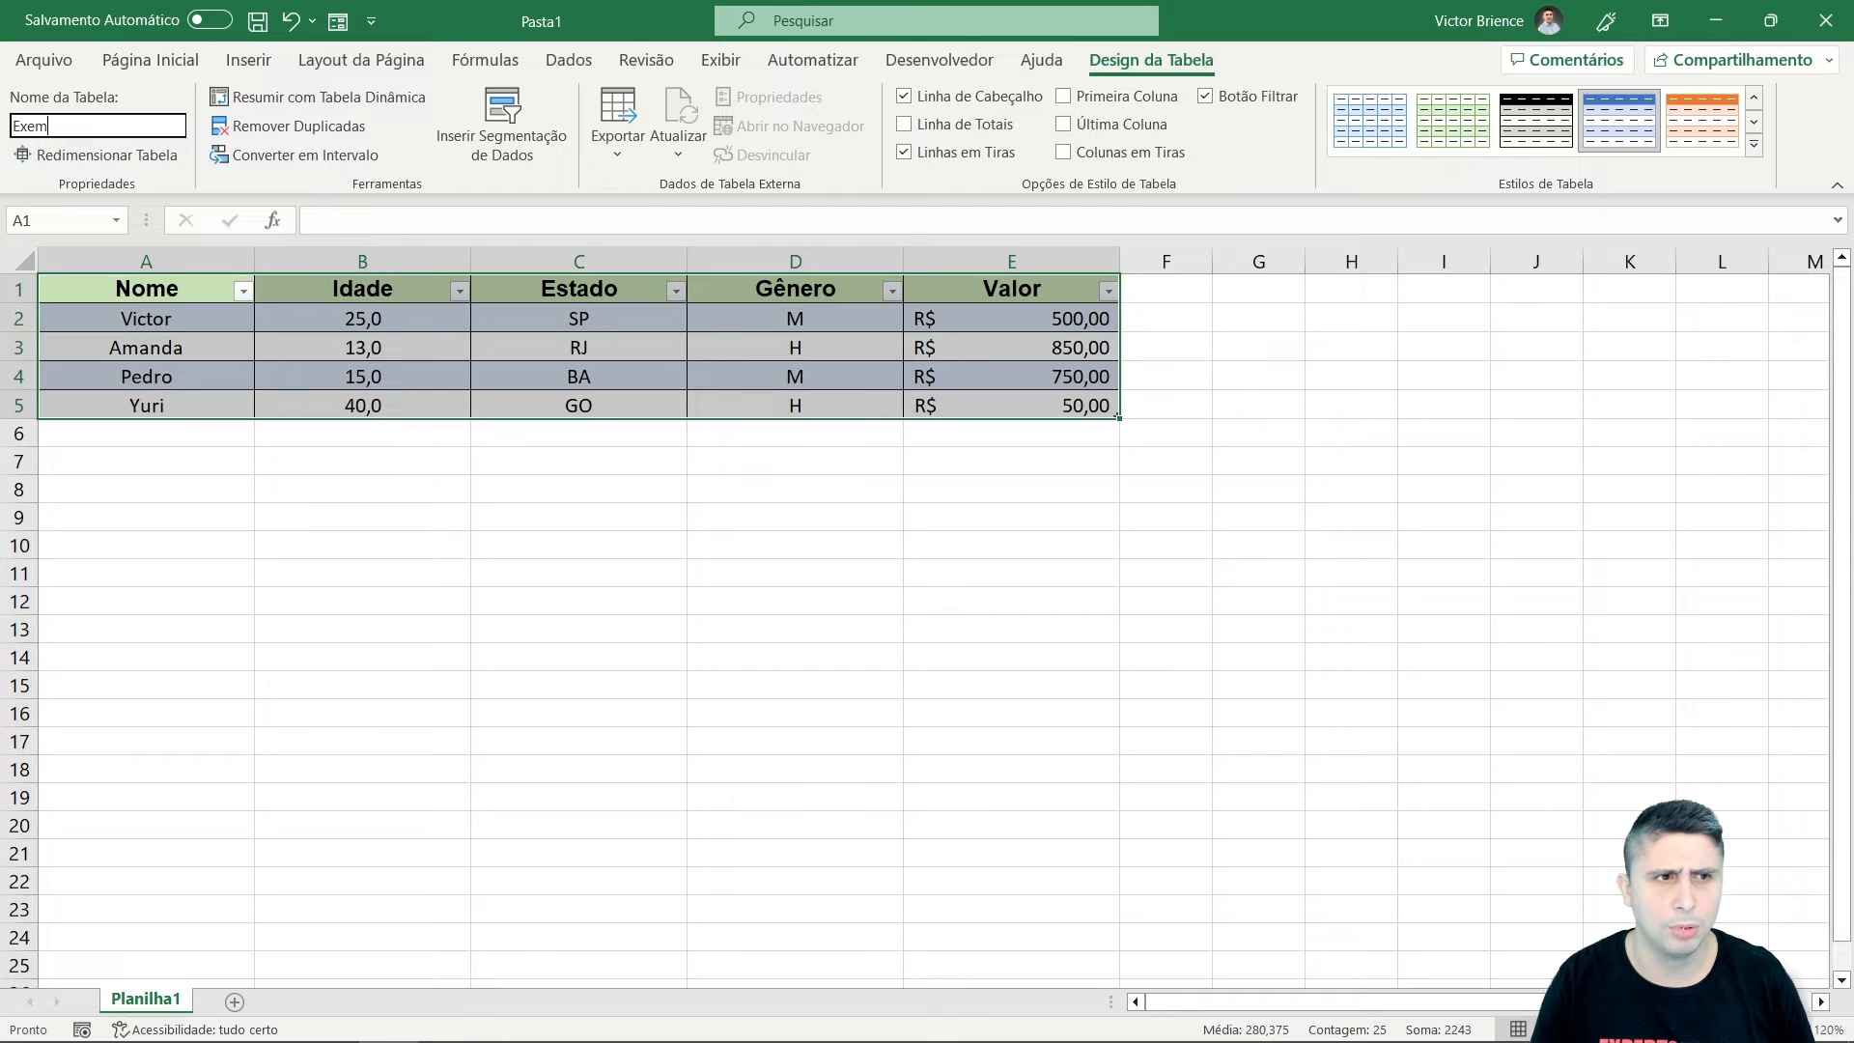
type("plo 1")
key("Return")
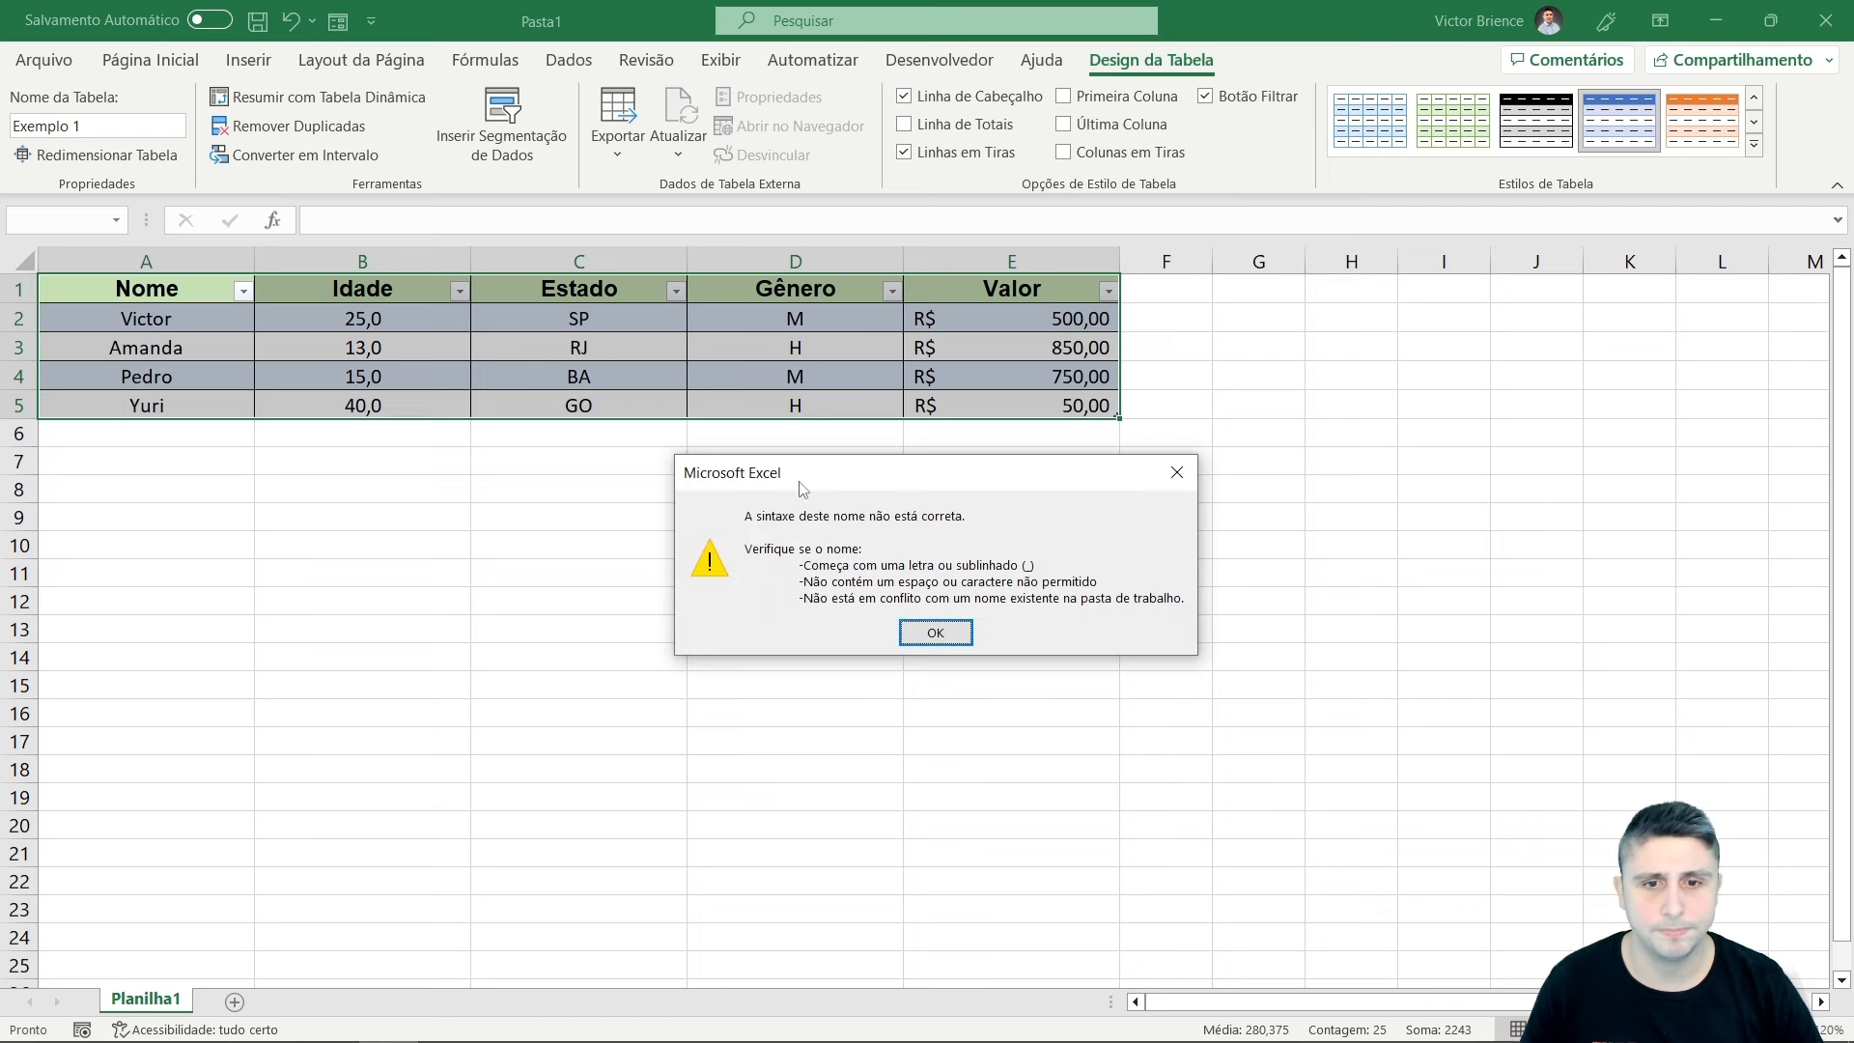
left_click(905, 632)
Rename the table as Exemplo1, without a space in the name.
left_click(93, 126)
left_click(92, 127)
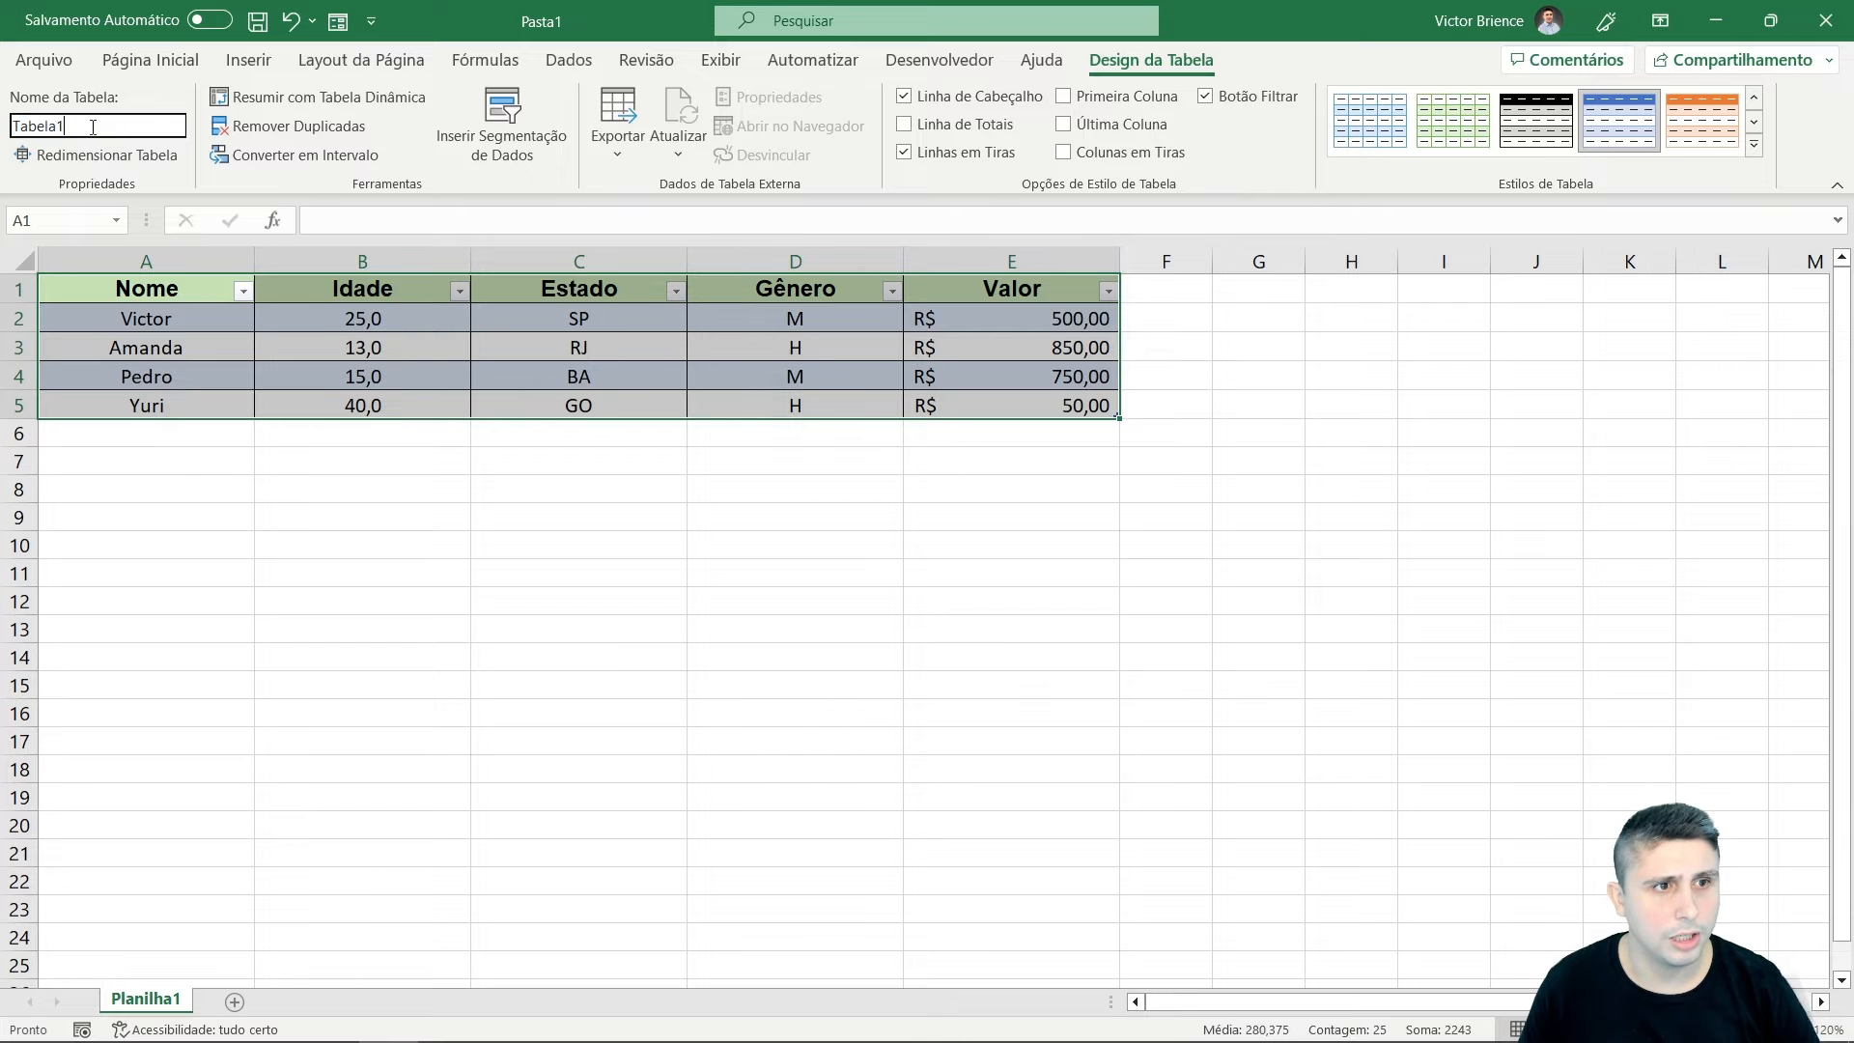
key("BackSpace")
key("BackSpace")
key("BackSpace")
key("BackSpace")
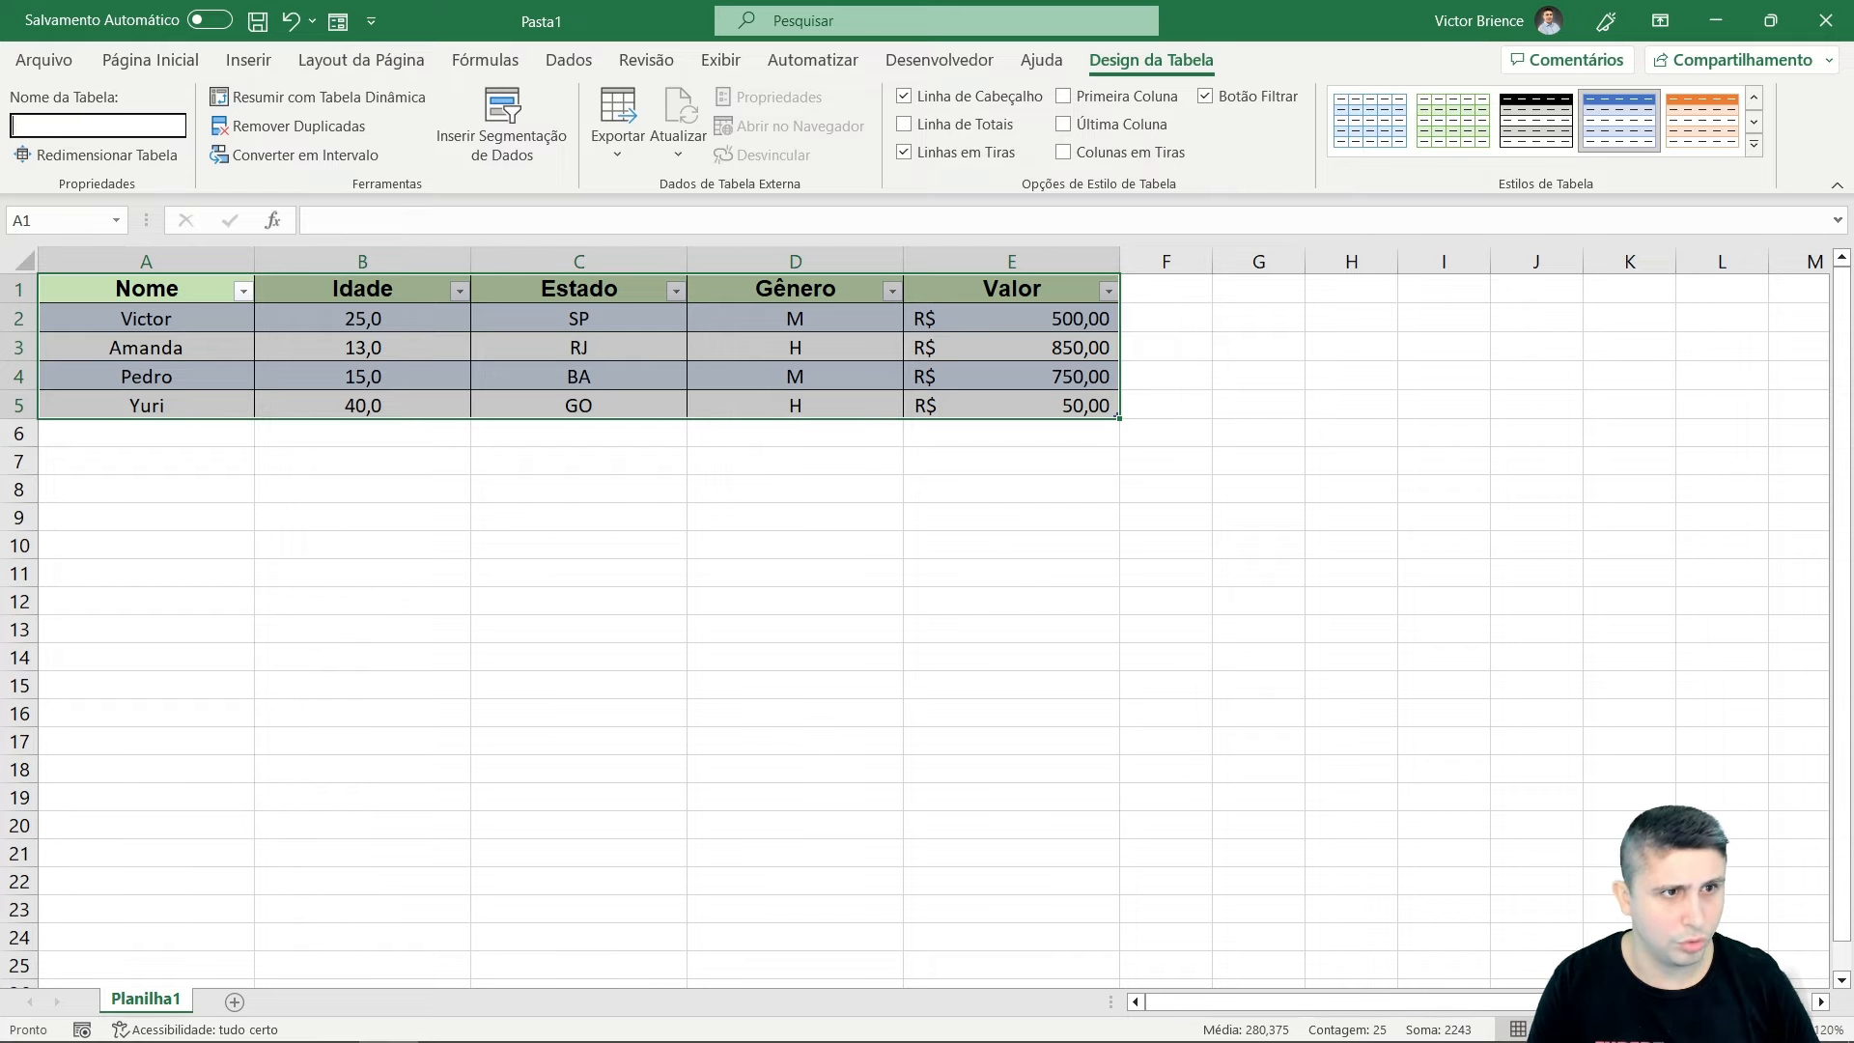
type("Exemplo1")
key("Return")
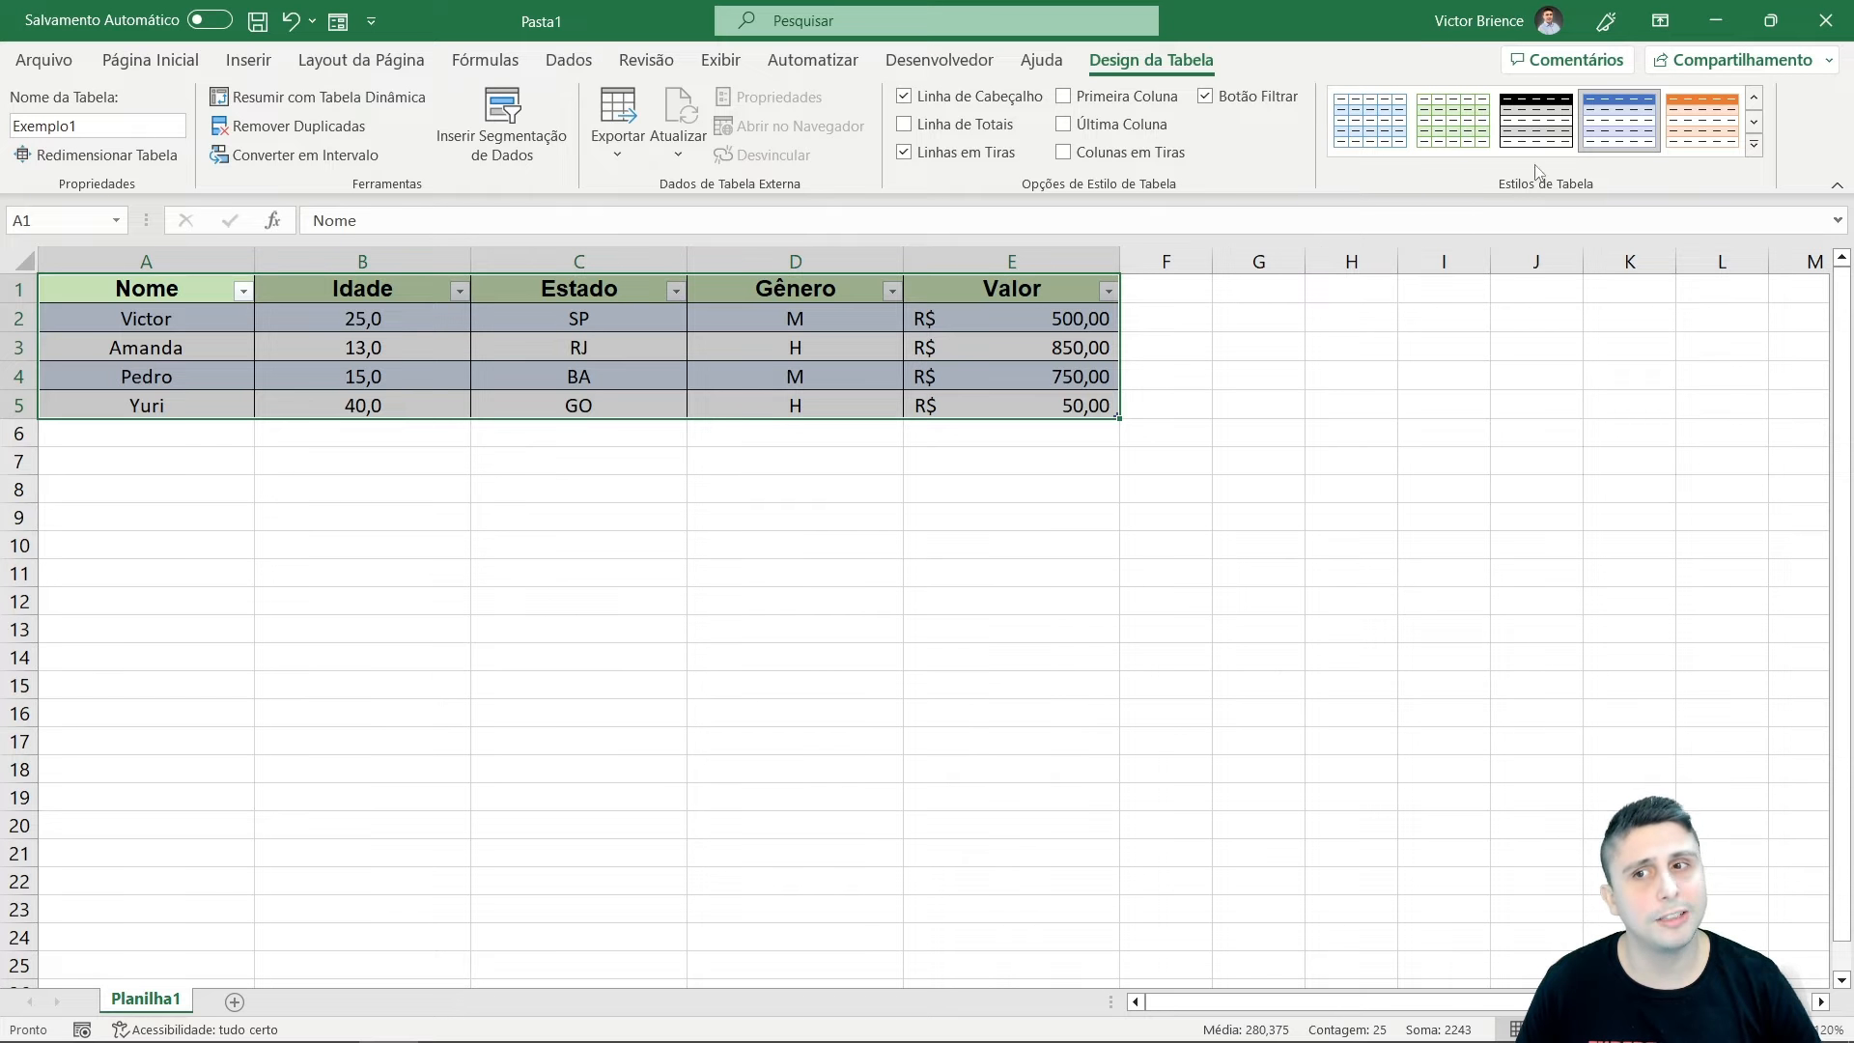
Try the black table style and apply the orange banded style to the table.
left_click(1537, 123)
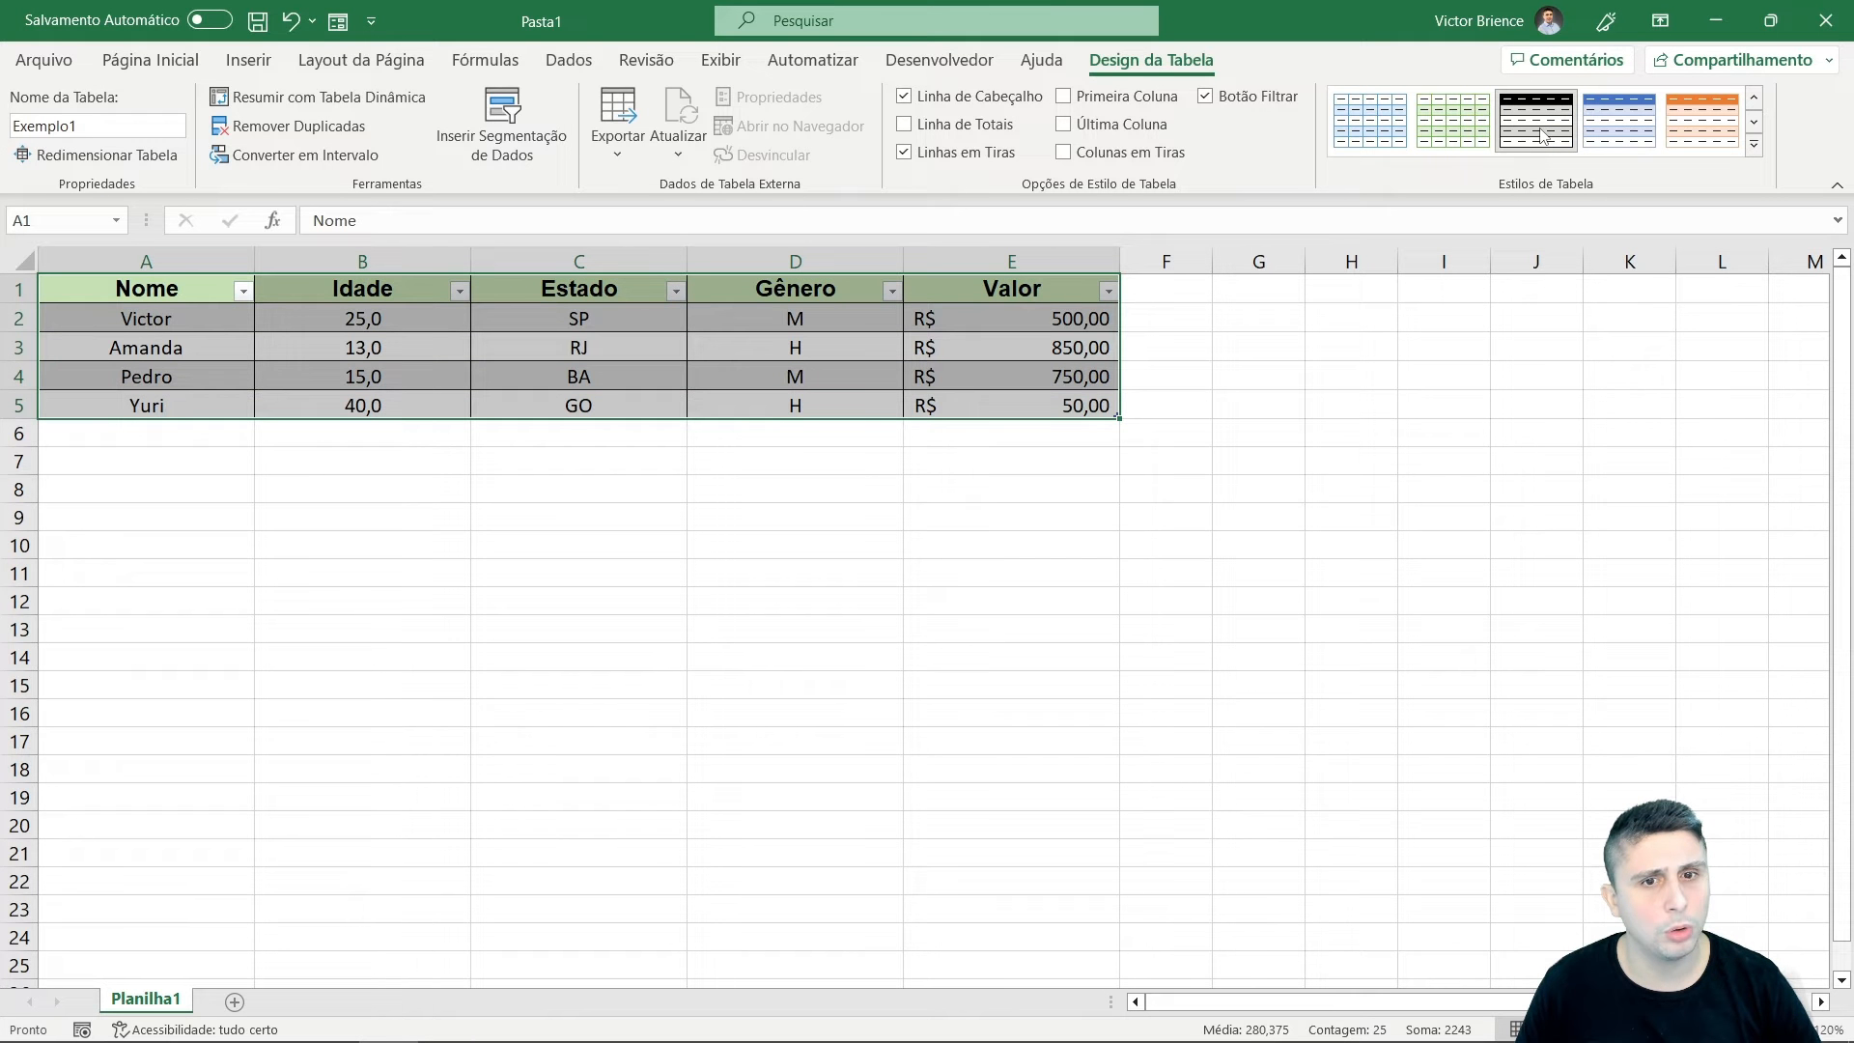
left_click(1705, 121)
left_click(787, 439)
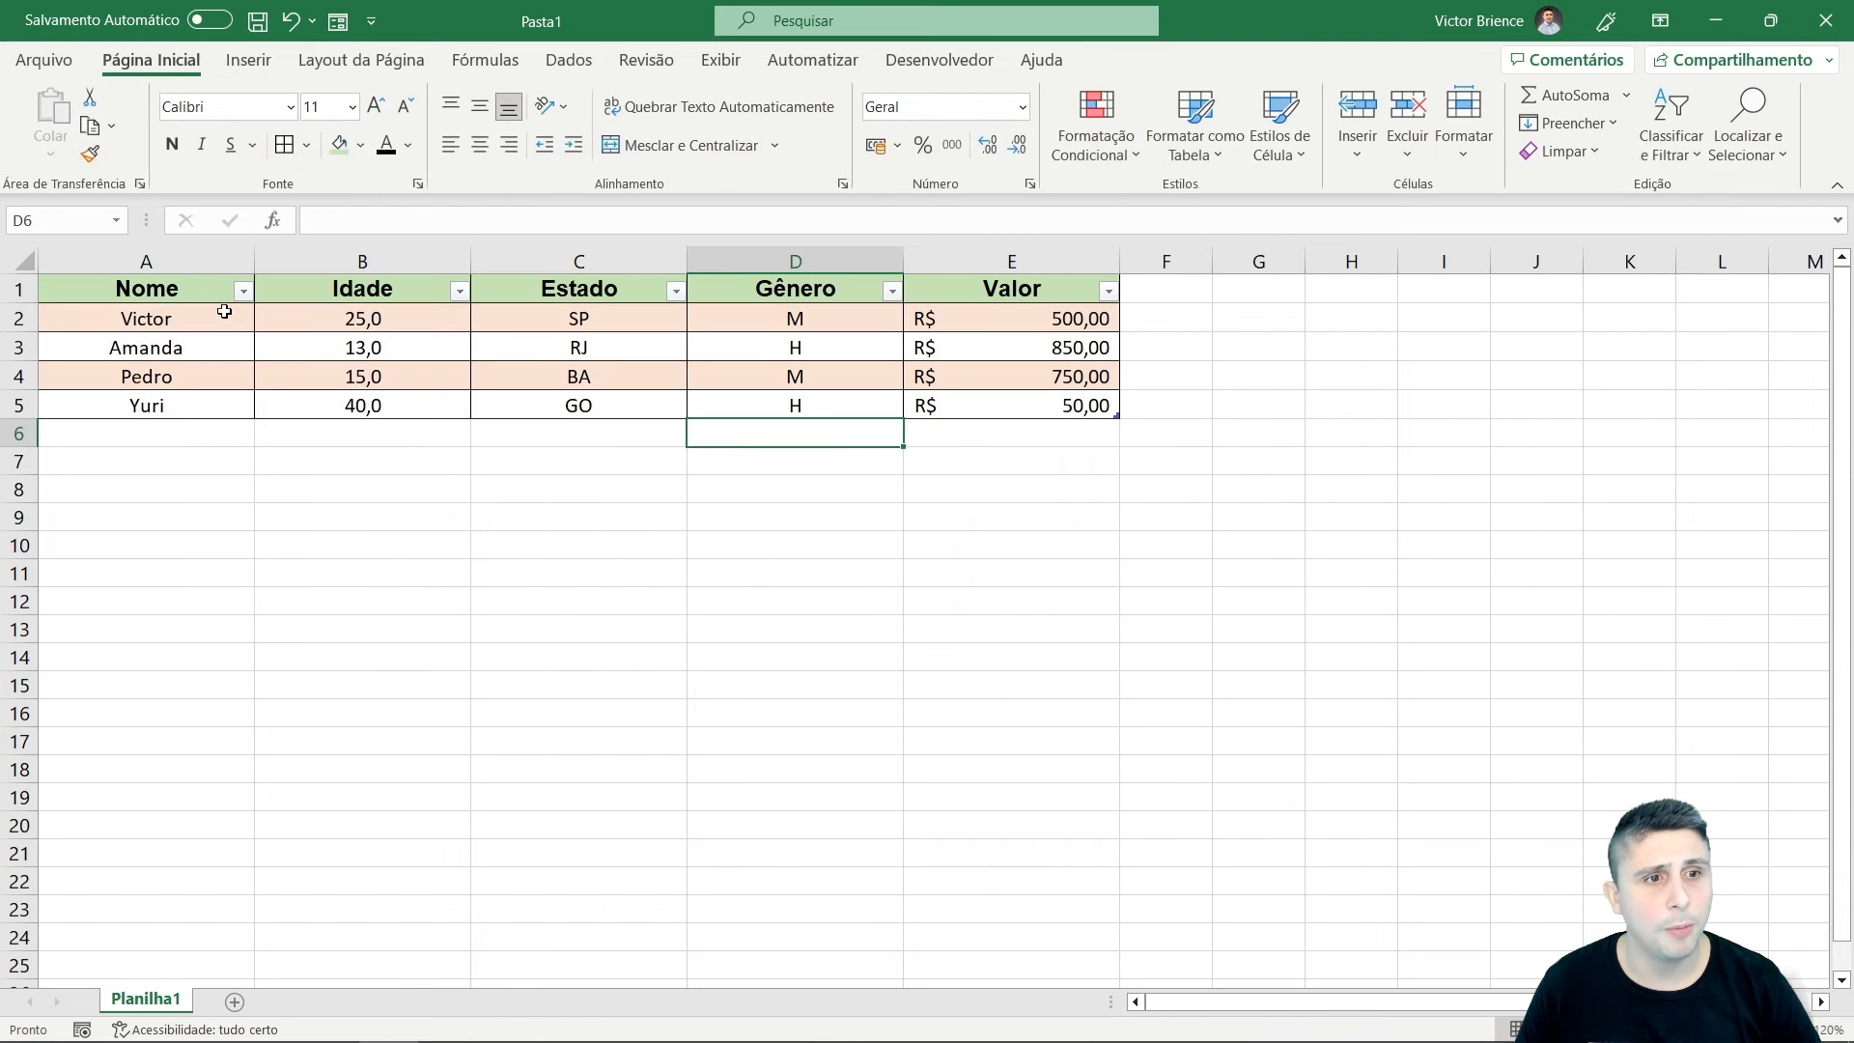
Clear the manual green fill from header cells A1 to E1 so the table style's header colour applies.
left_click_drag(205, 292, 1101, 291)
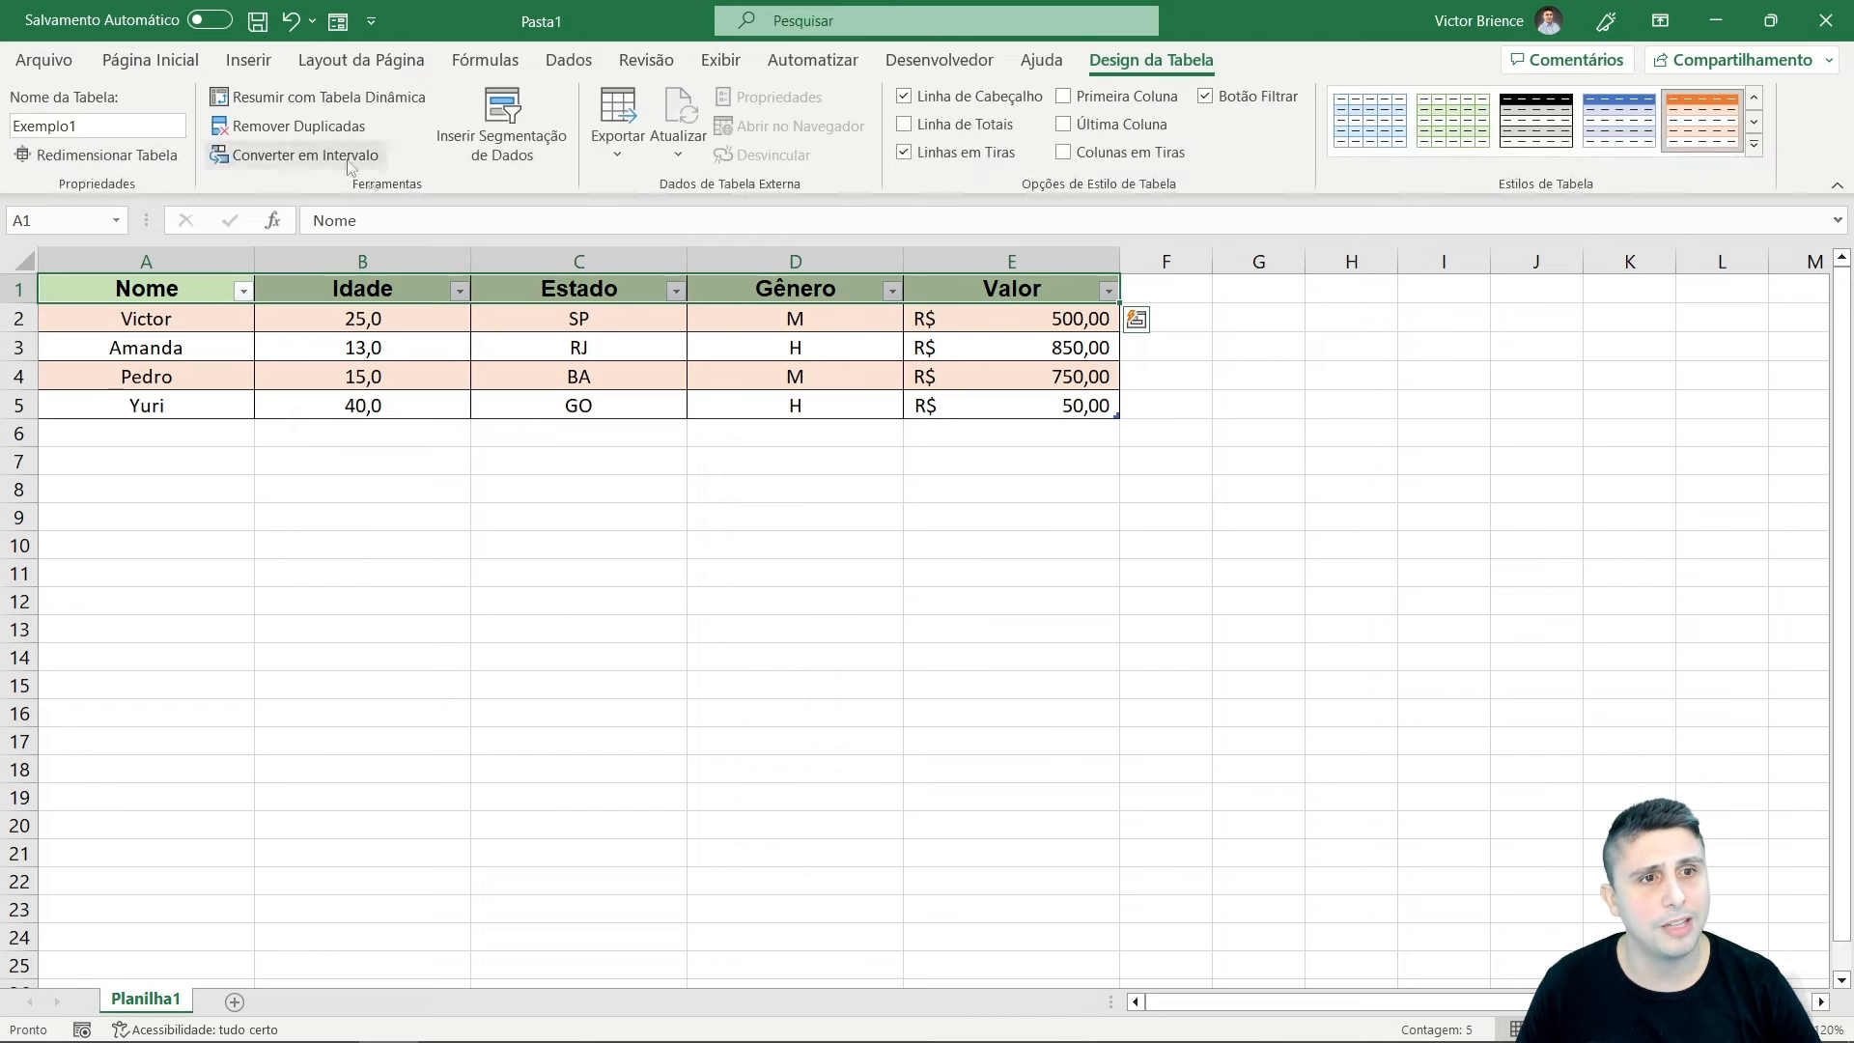
left_click(151, 60)
left_click(360, 145)
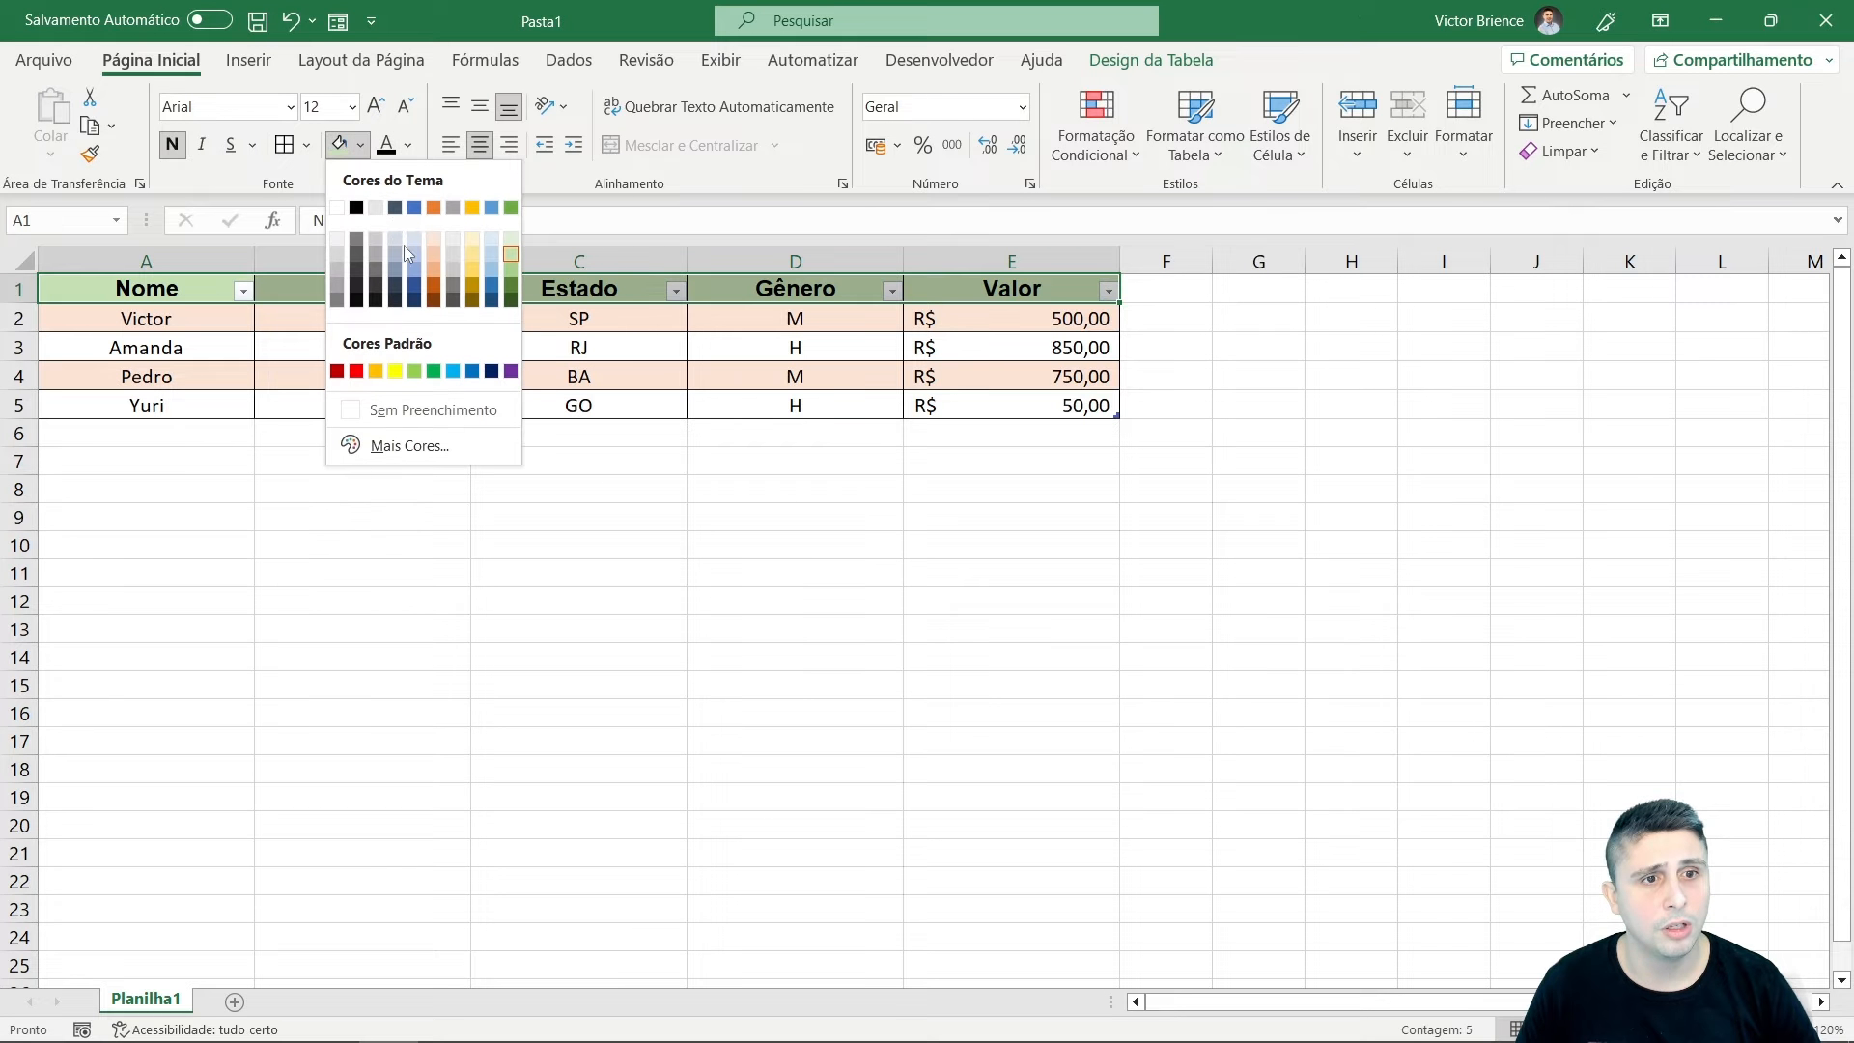
left_click(433, 282)
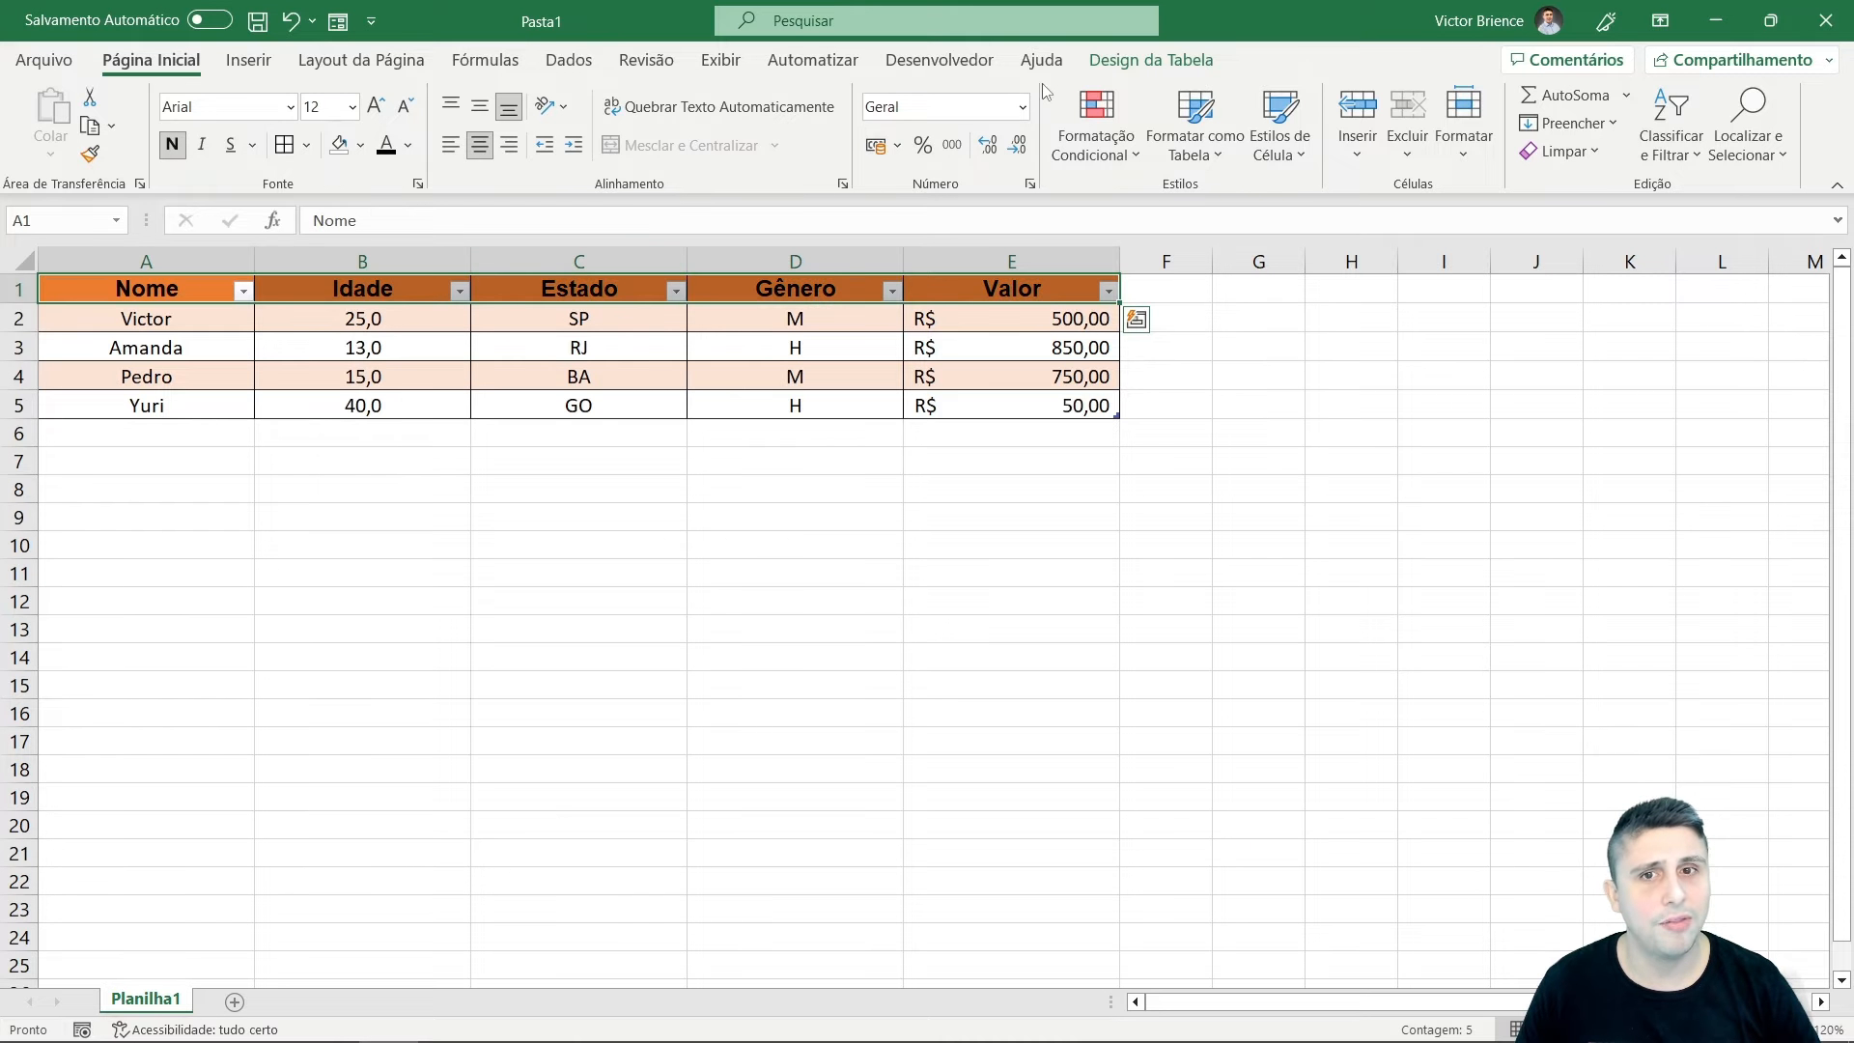
Try the black table style and apply the green banded style with the solid green header row.
left_click(1150, 60)
left_click(1536, 121)
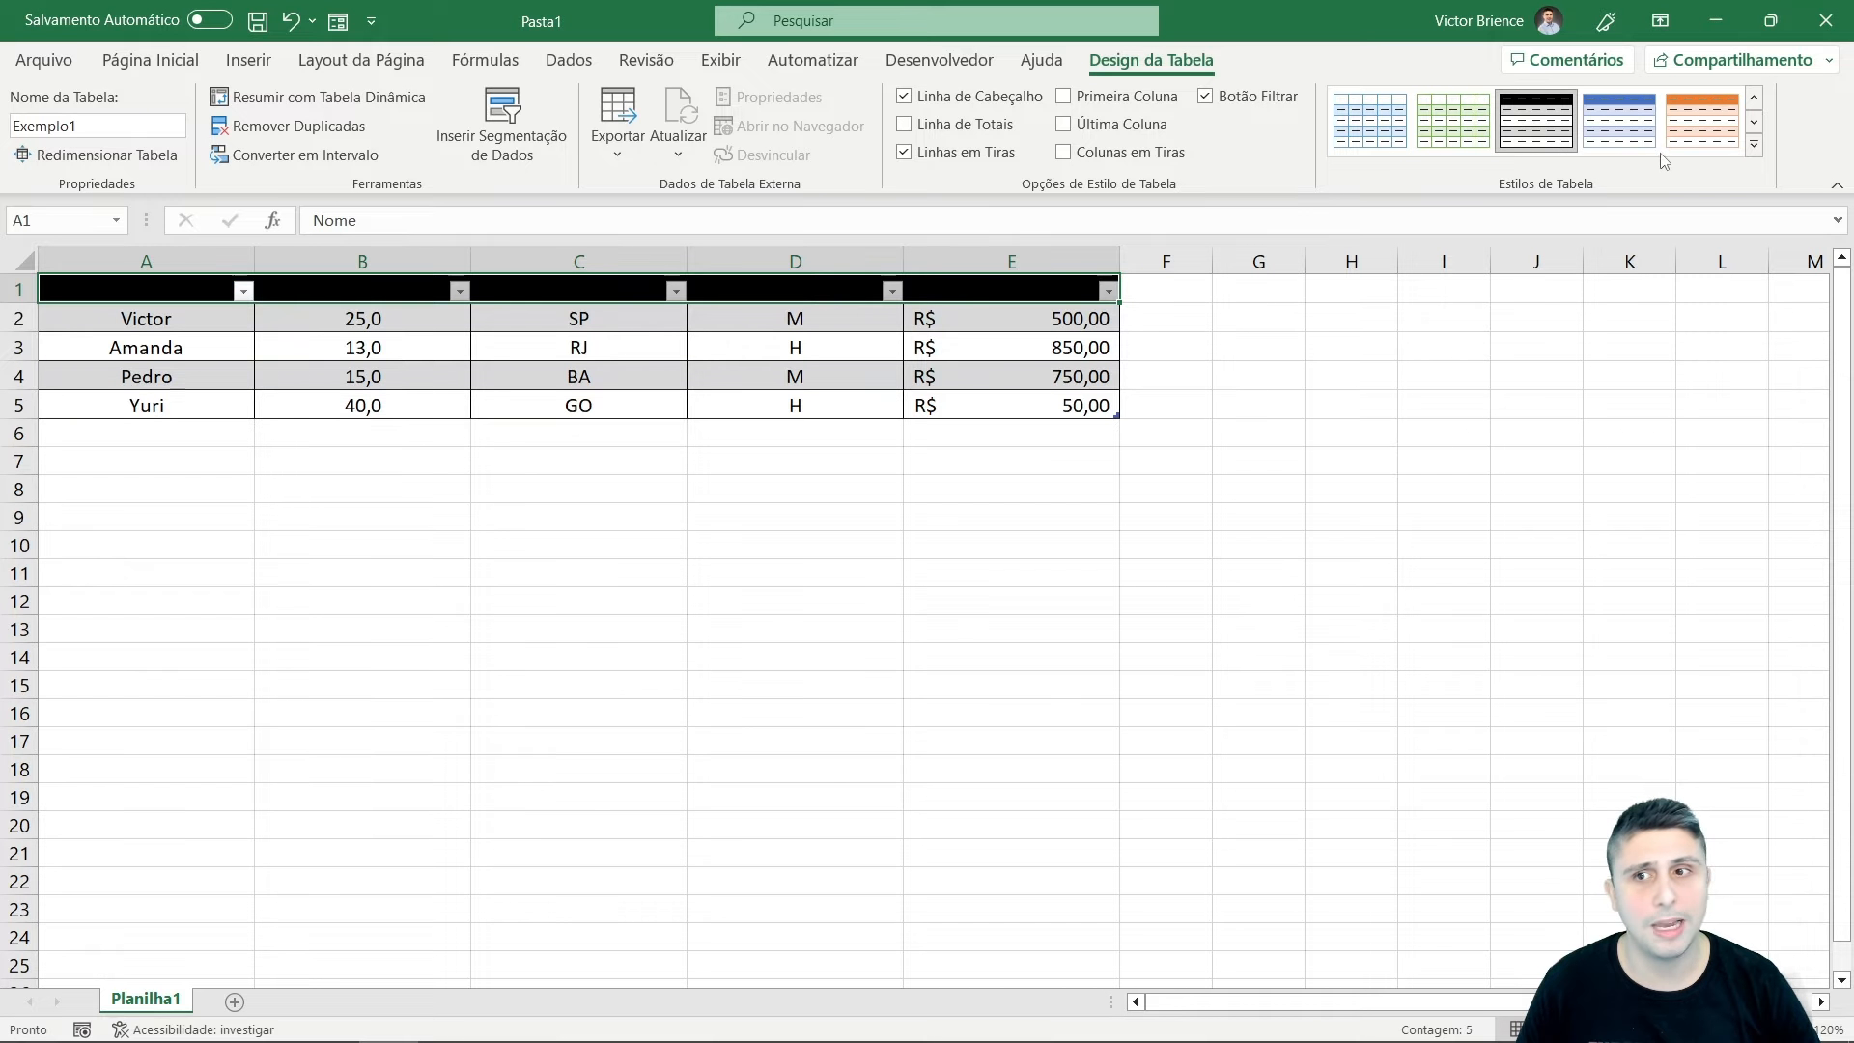
scroll(1642, 121, "down", 1)
left_click(1619, 121)
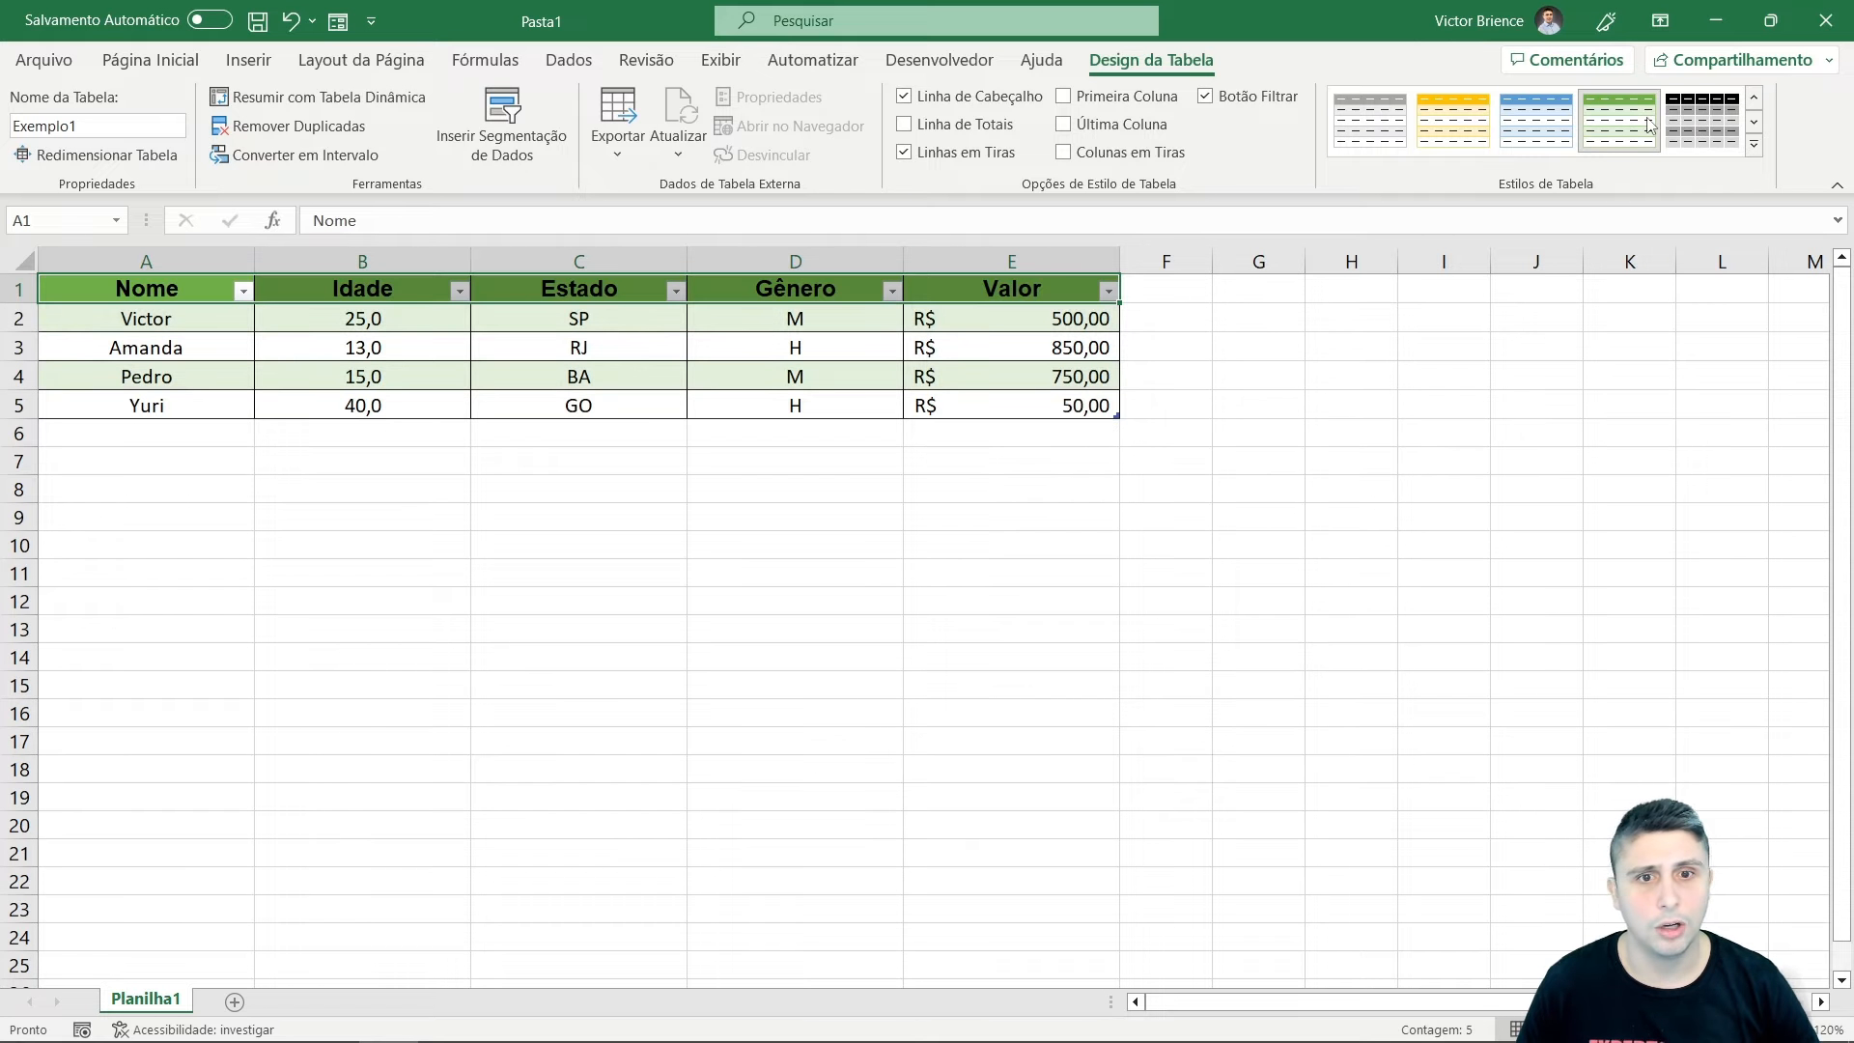
left_click(1203, 421)
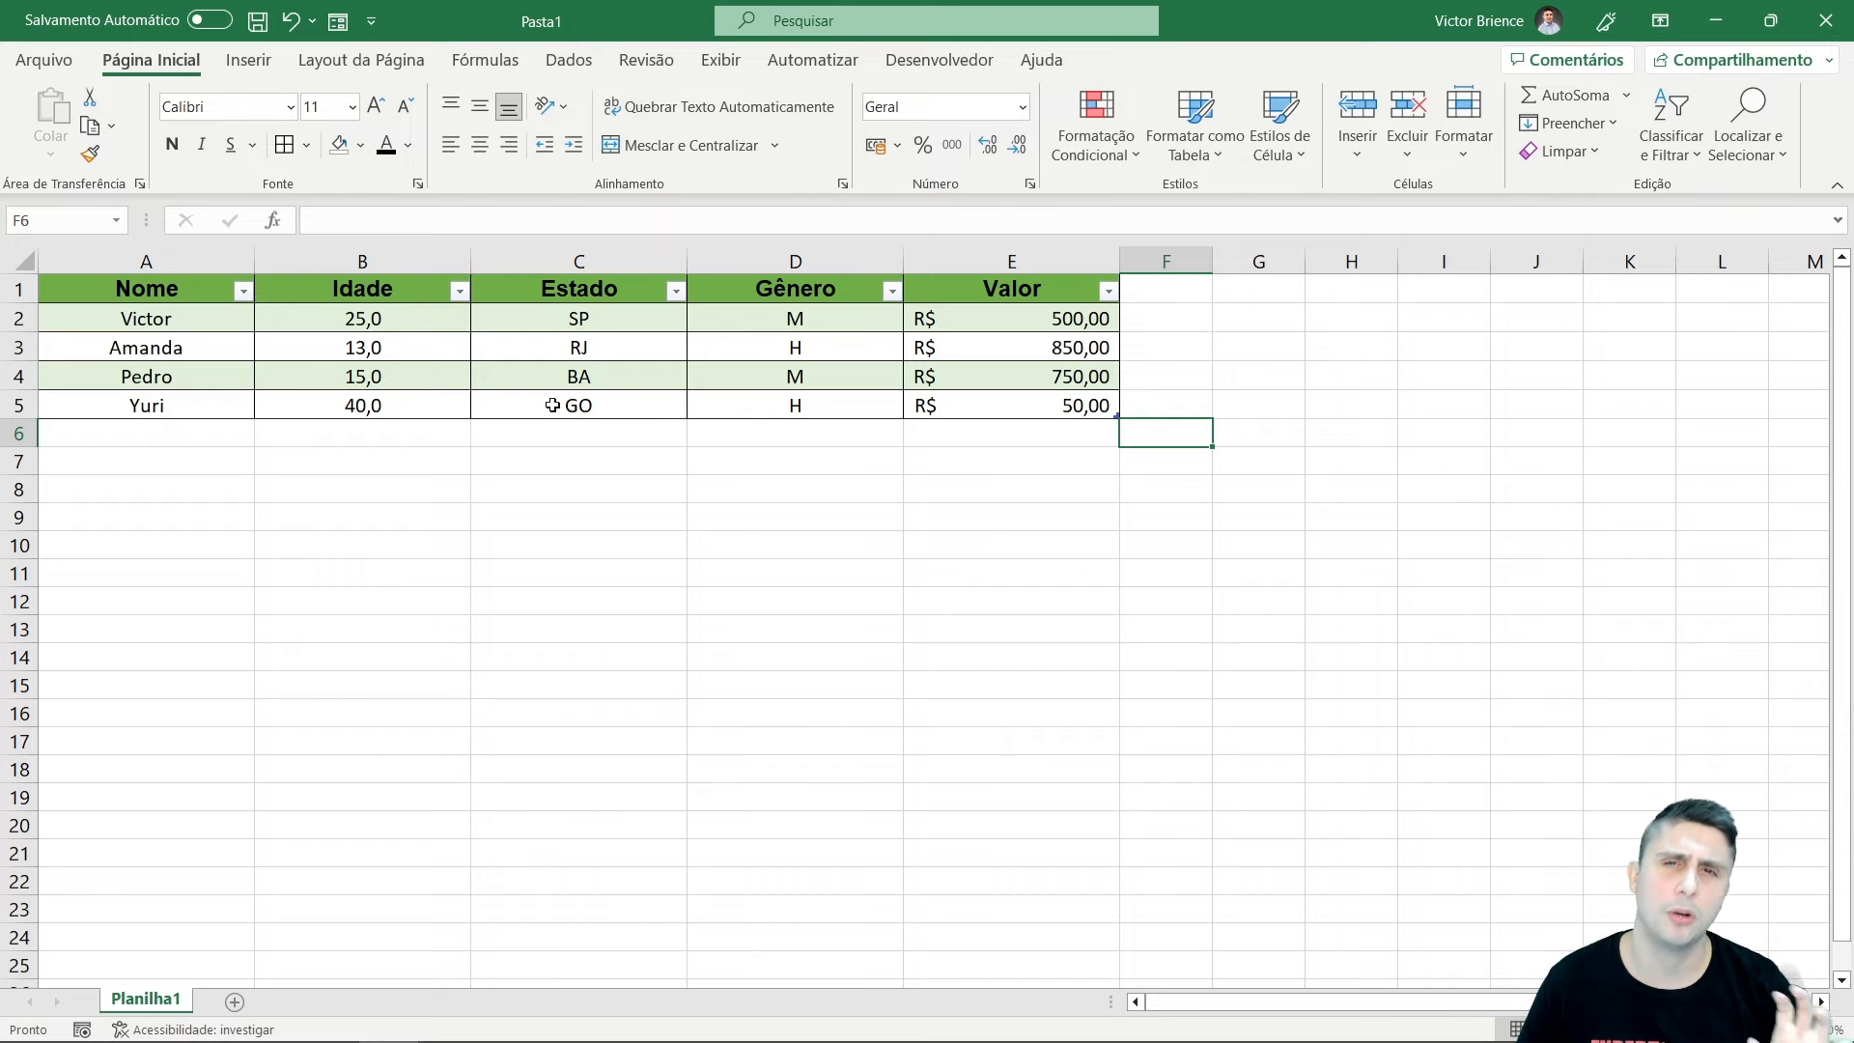
Merge and centre cells B8 to D10 below the table and enter TÍTULO in the merged cell.
left_click(368, 481)
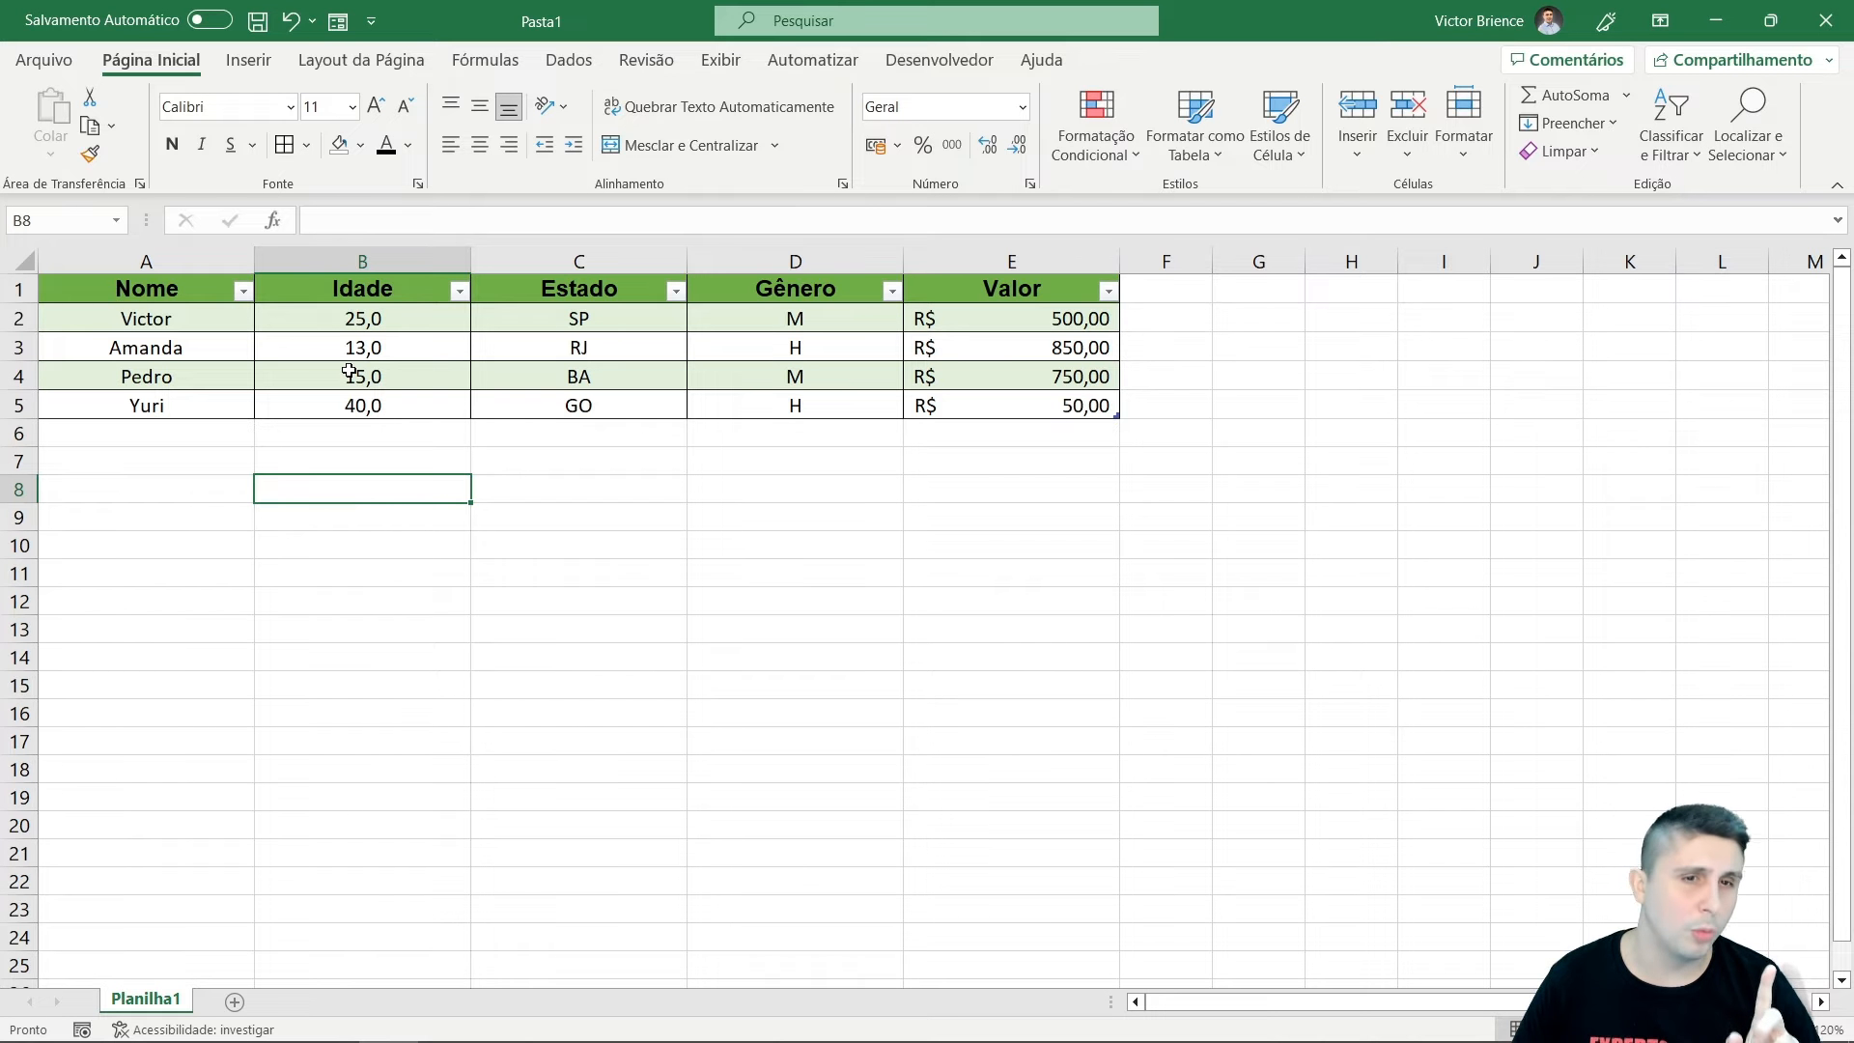
left_click_drag(418, 480, 806, 537)
left_click(691, 149)
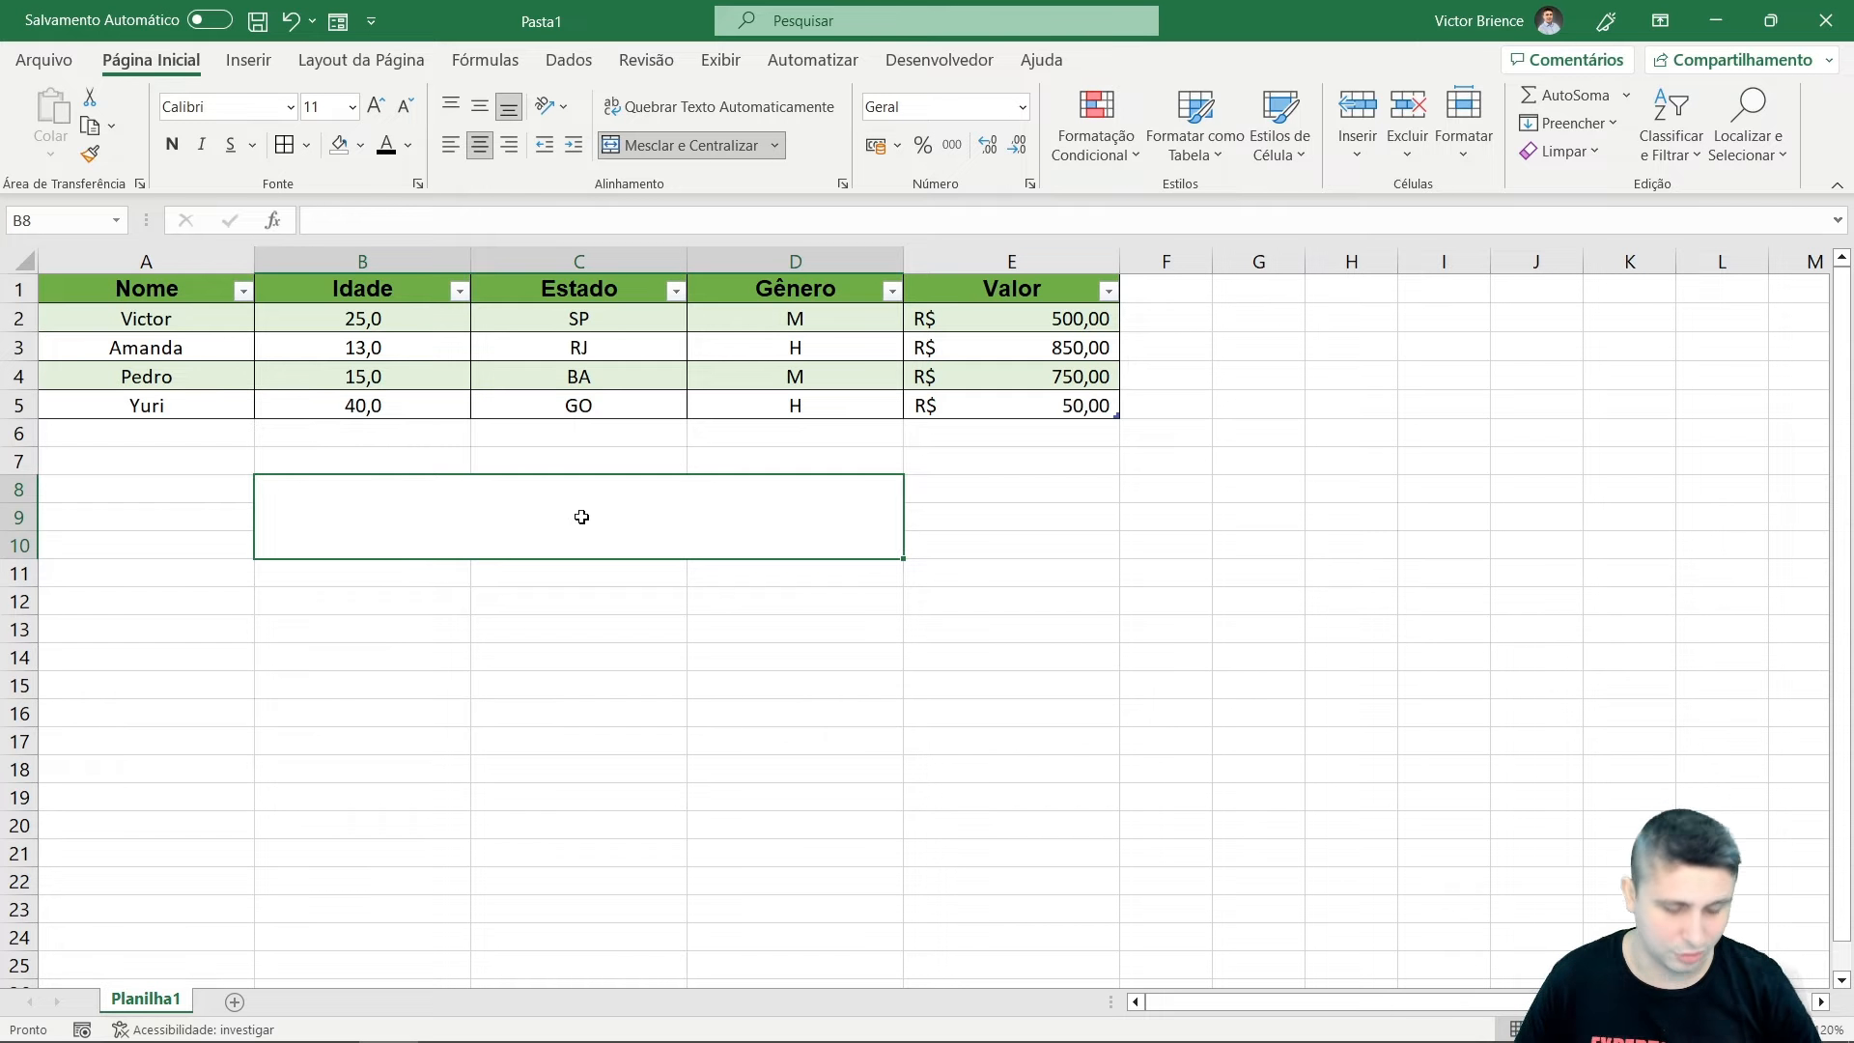
type("TÍTULO")
key("Return")
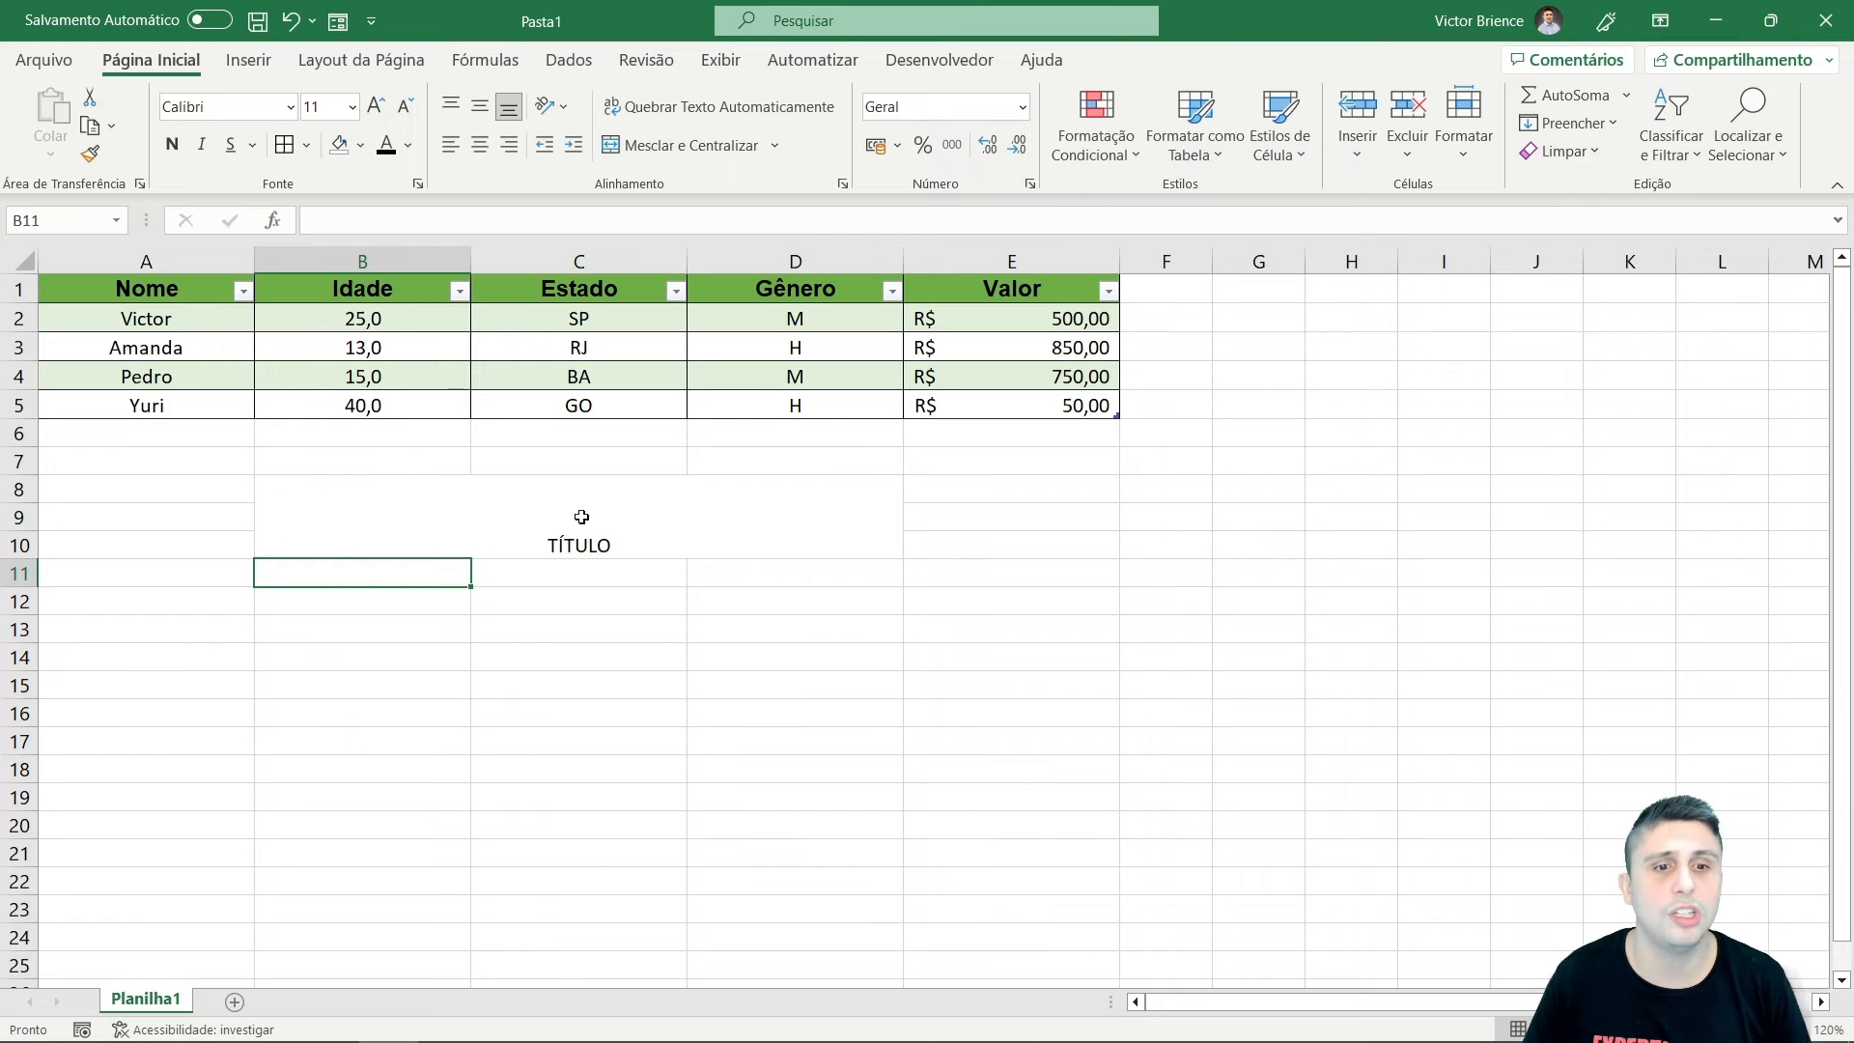
Centre the TÍTULO text vertically in its merged cell, make it bold and increase its font size to 16.
left_click(574, 517)
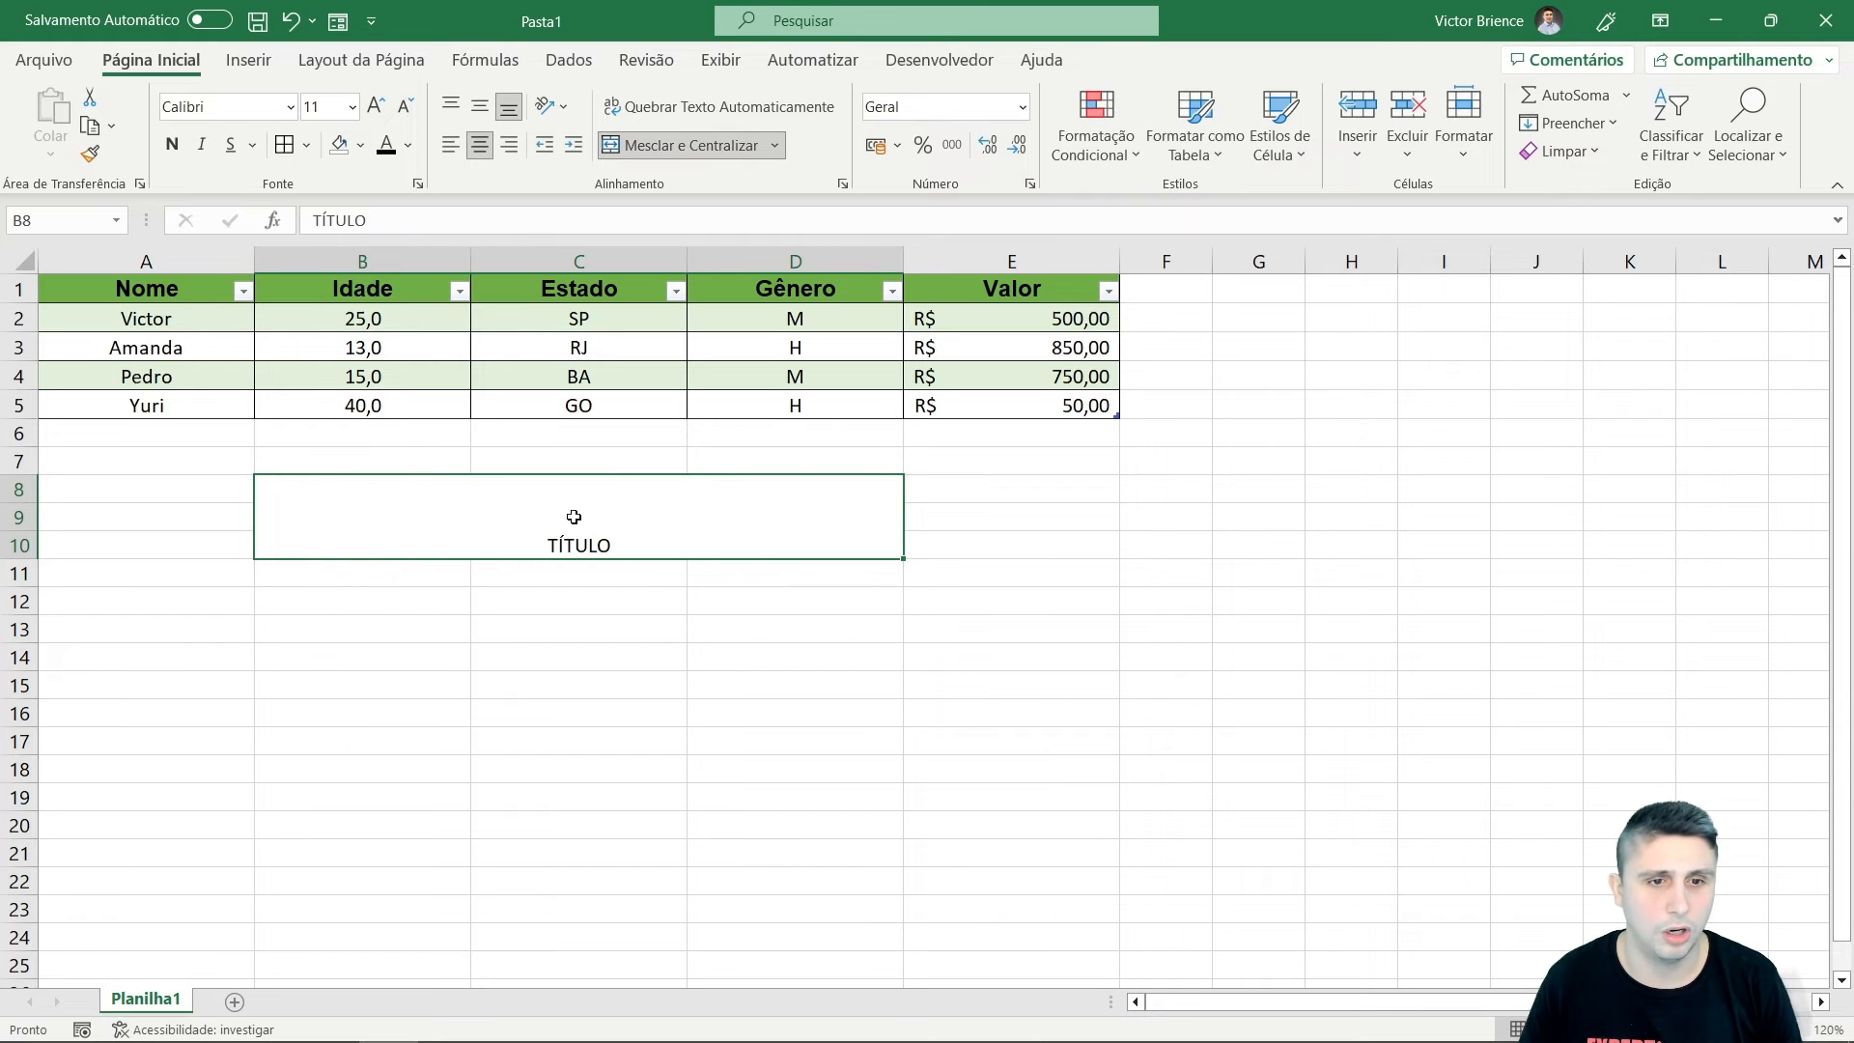
left_click(480, 107)
key("ctrl+n")
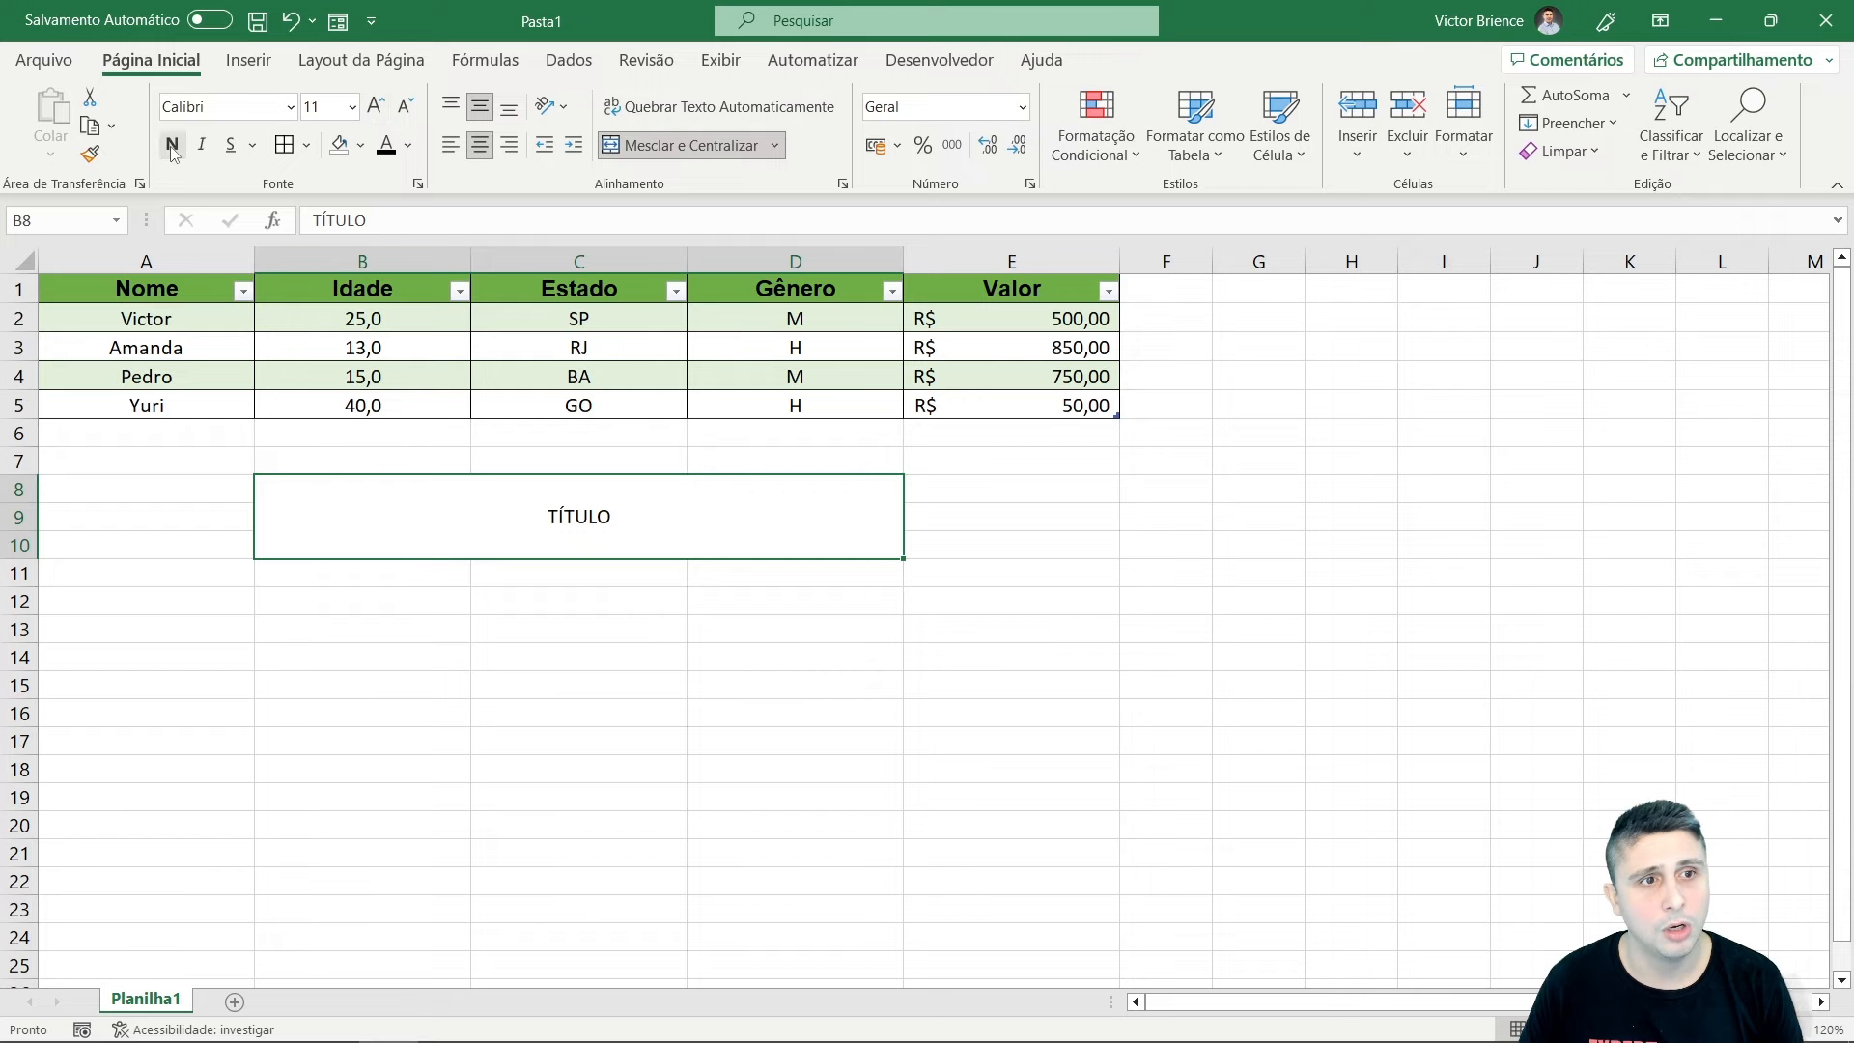
left_click(373, 114)
left_click(373, 111)
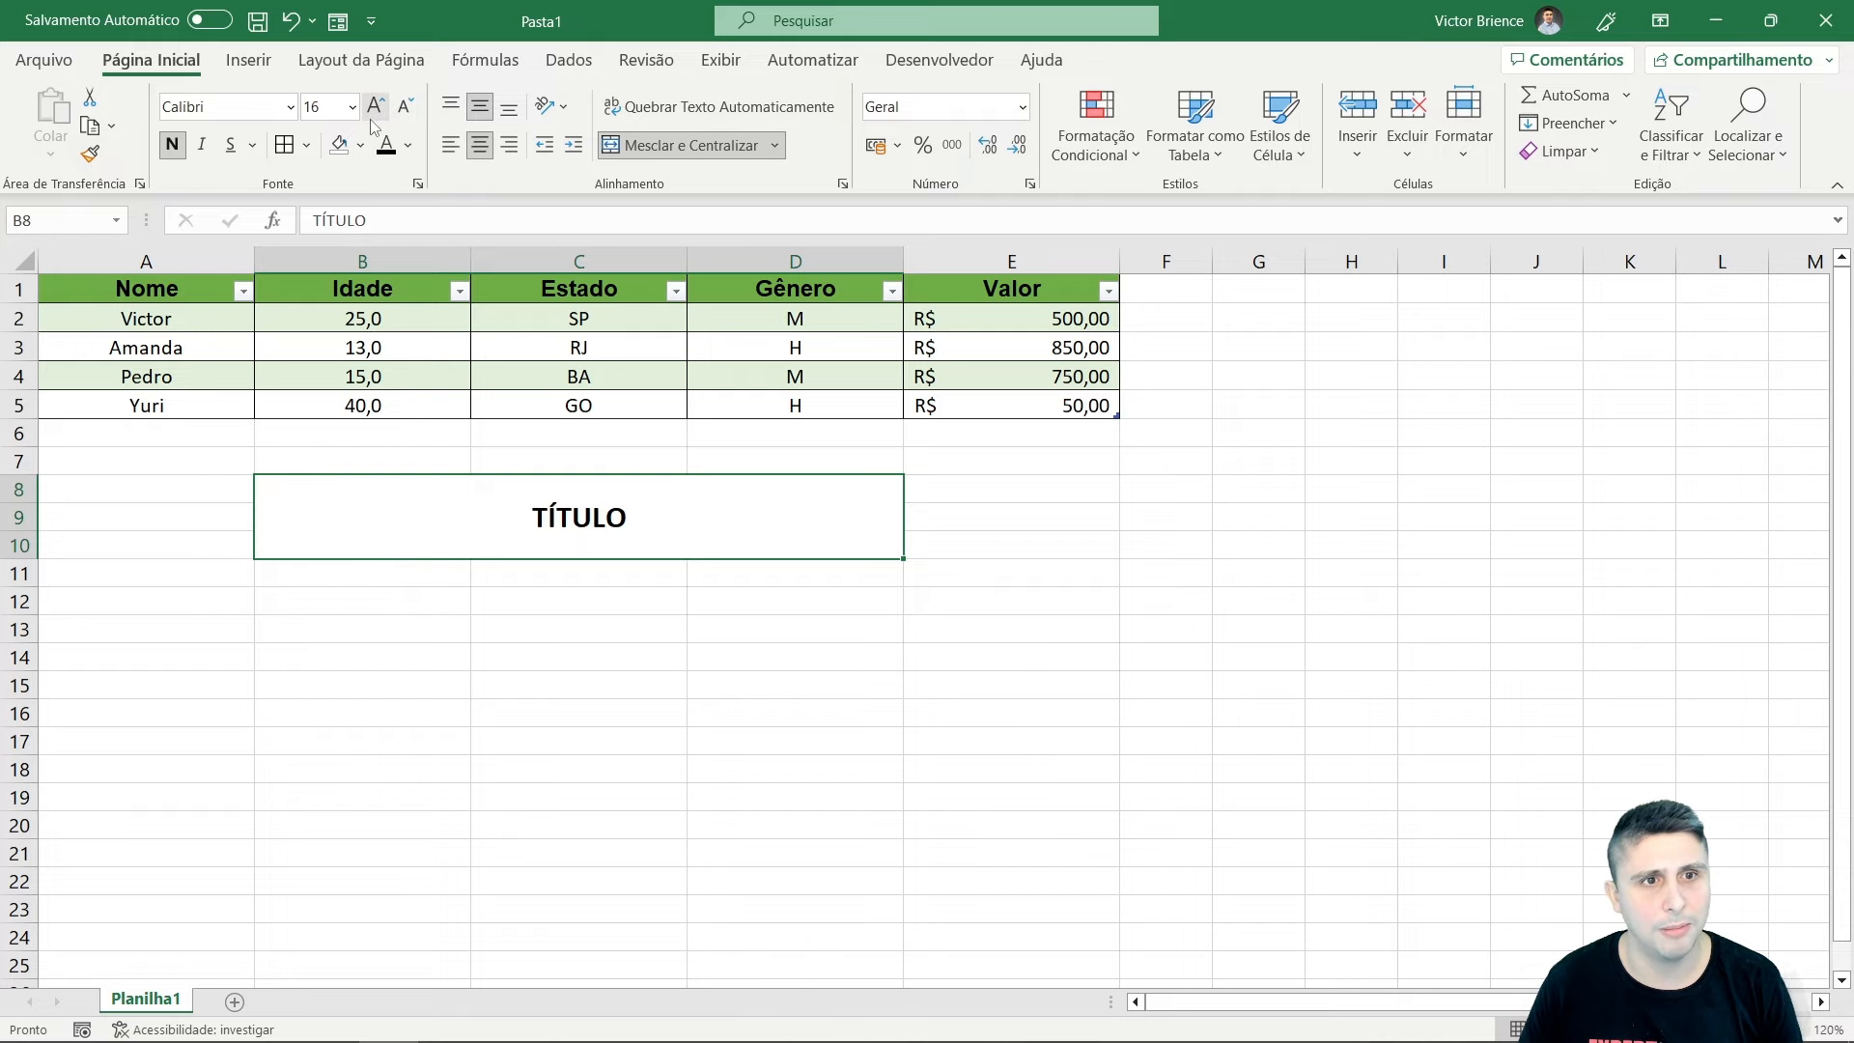
left_click(374, 111)
left_click(598, 650)
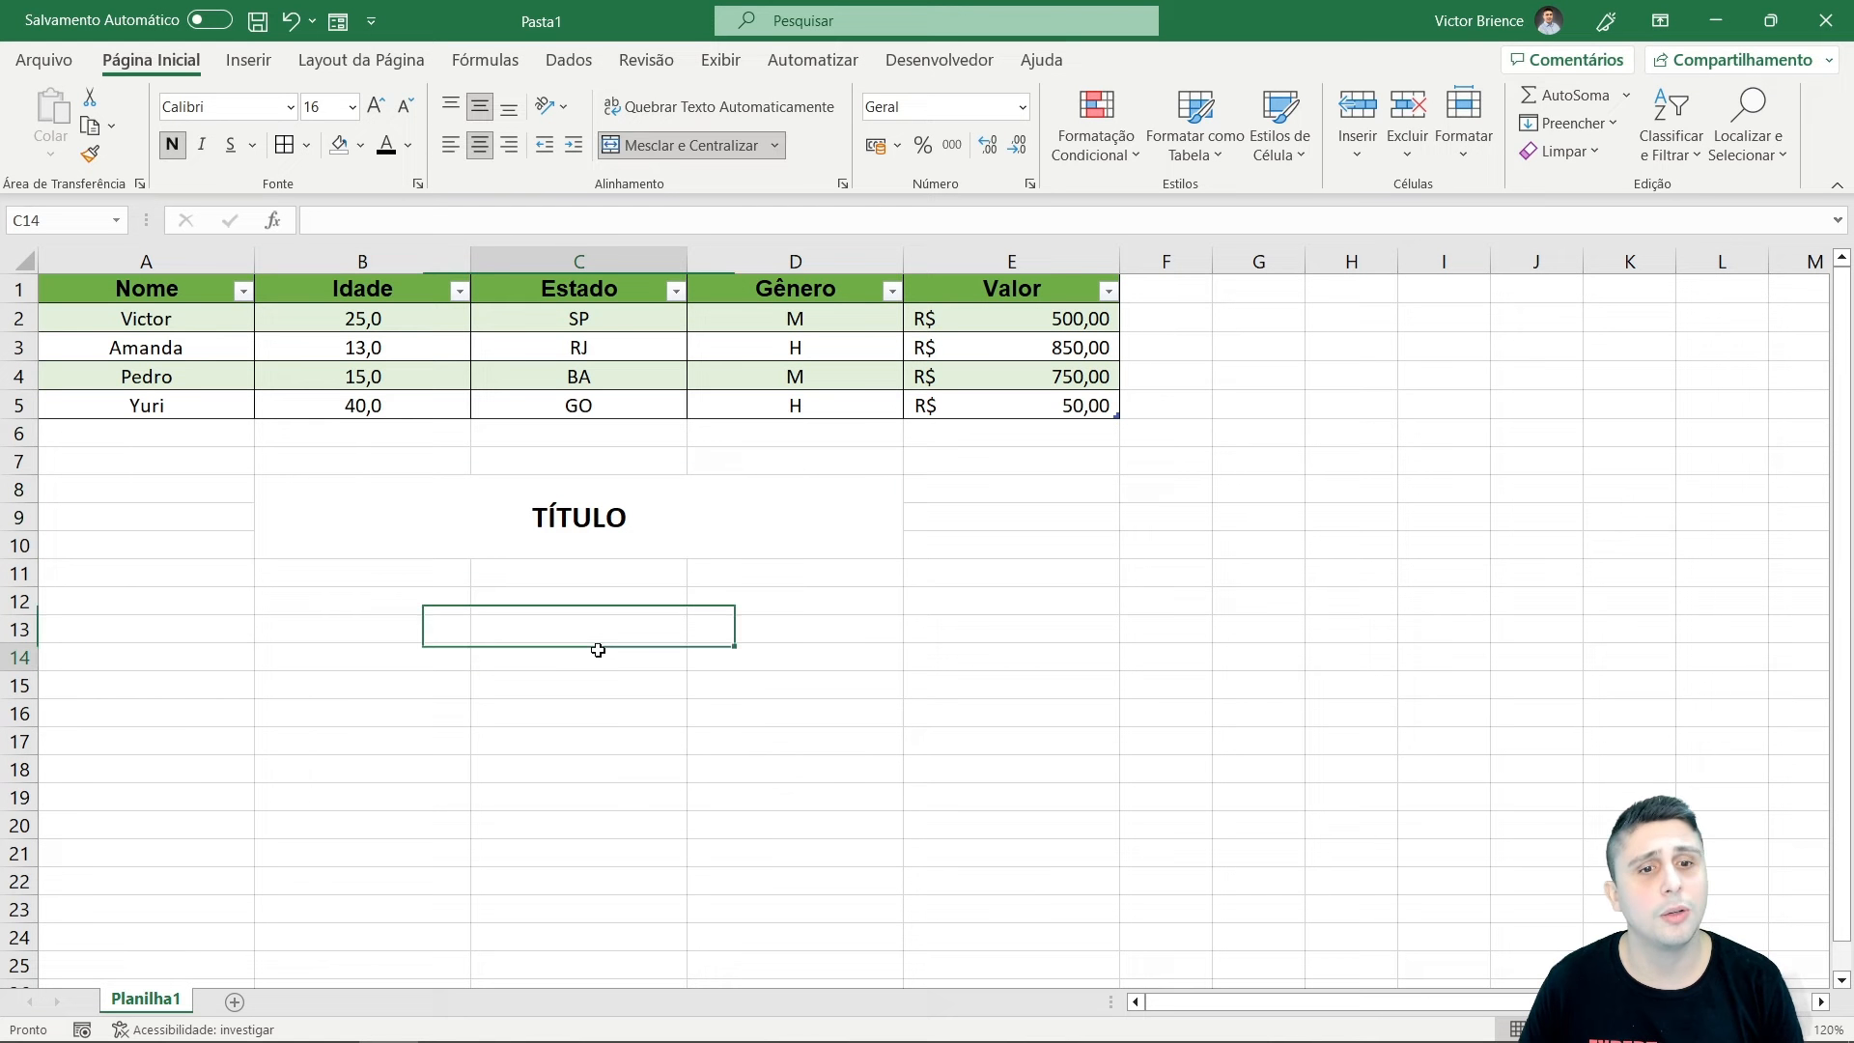
Add a thin border around the merged title cell B8:D10.
left_click(418, 496)
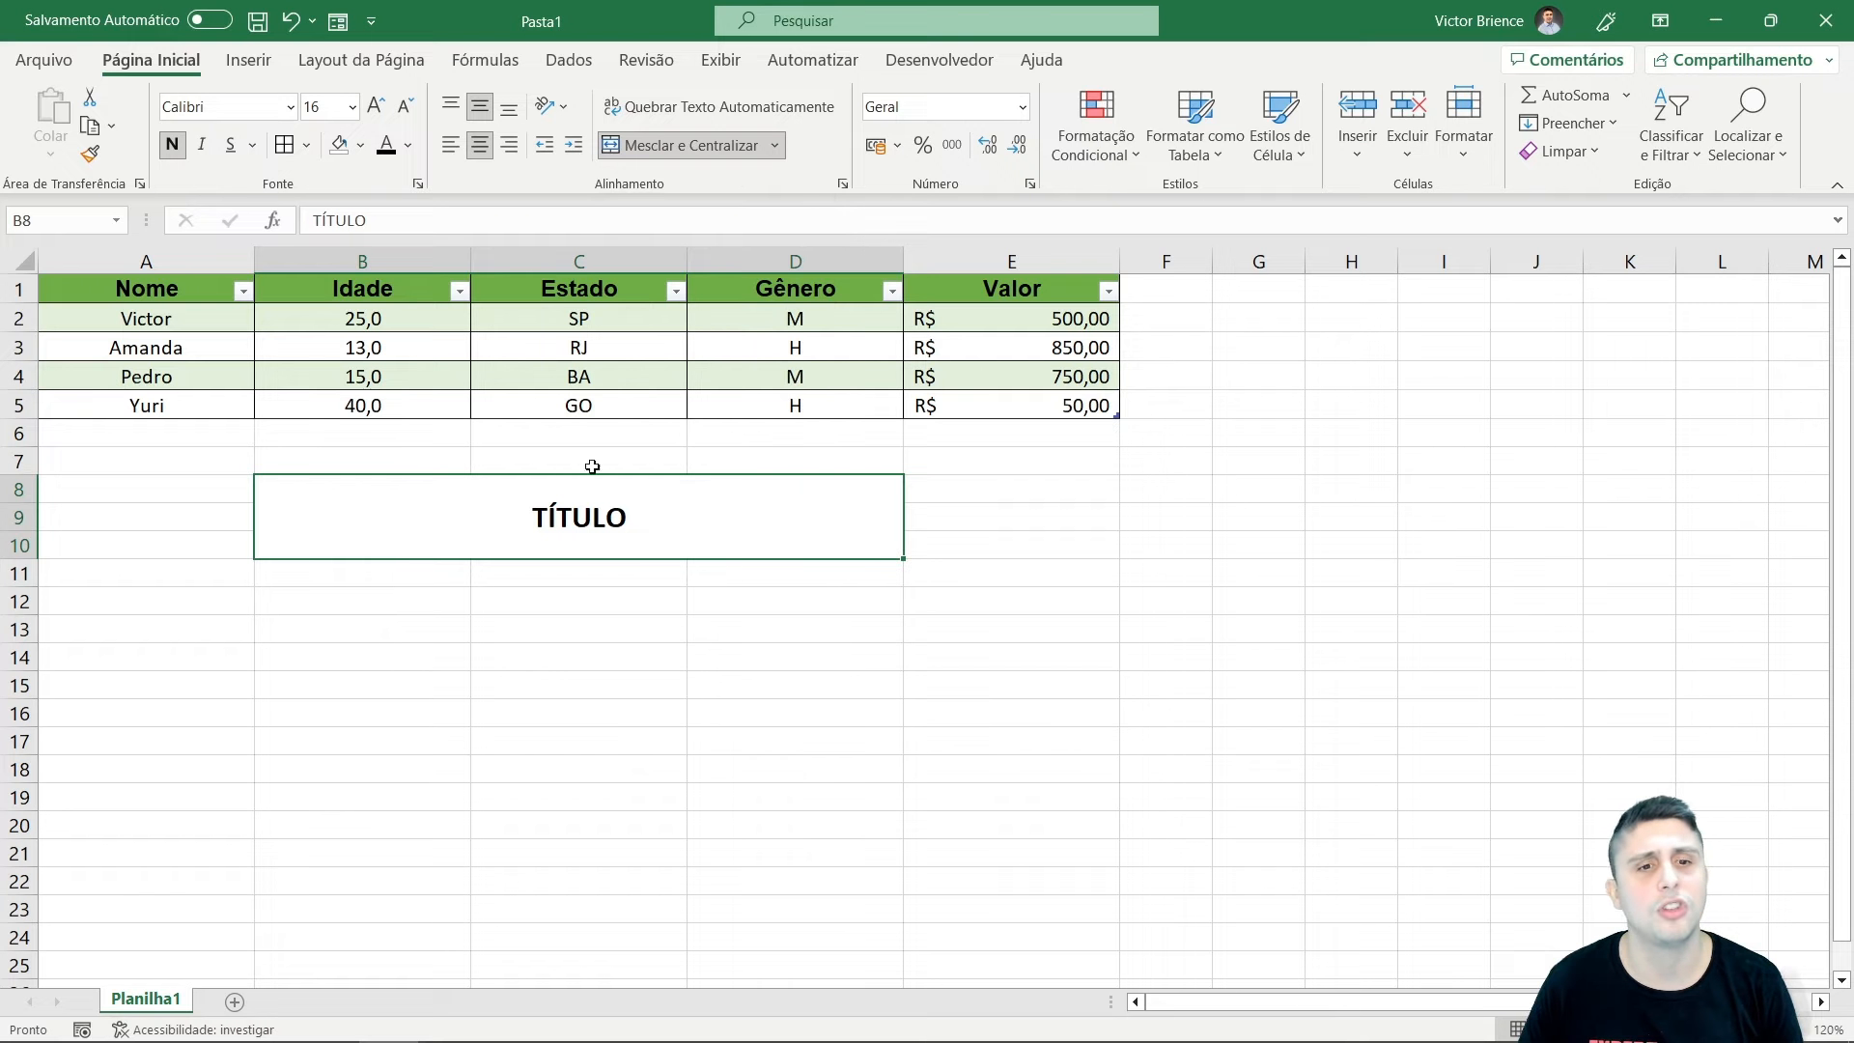
left_click(666, 618)
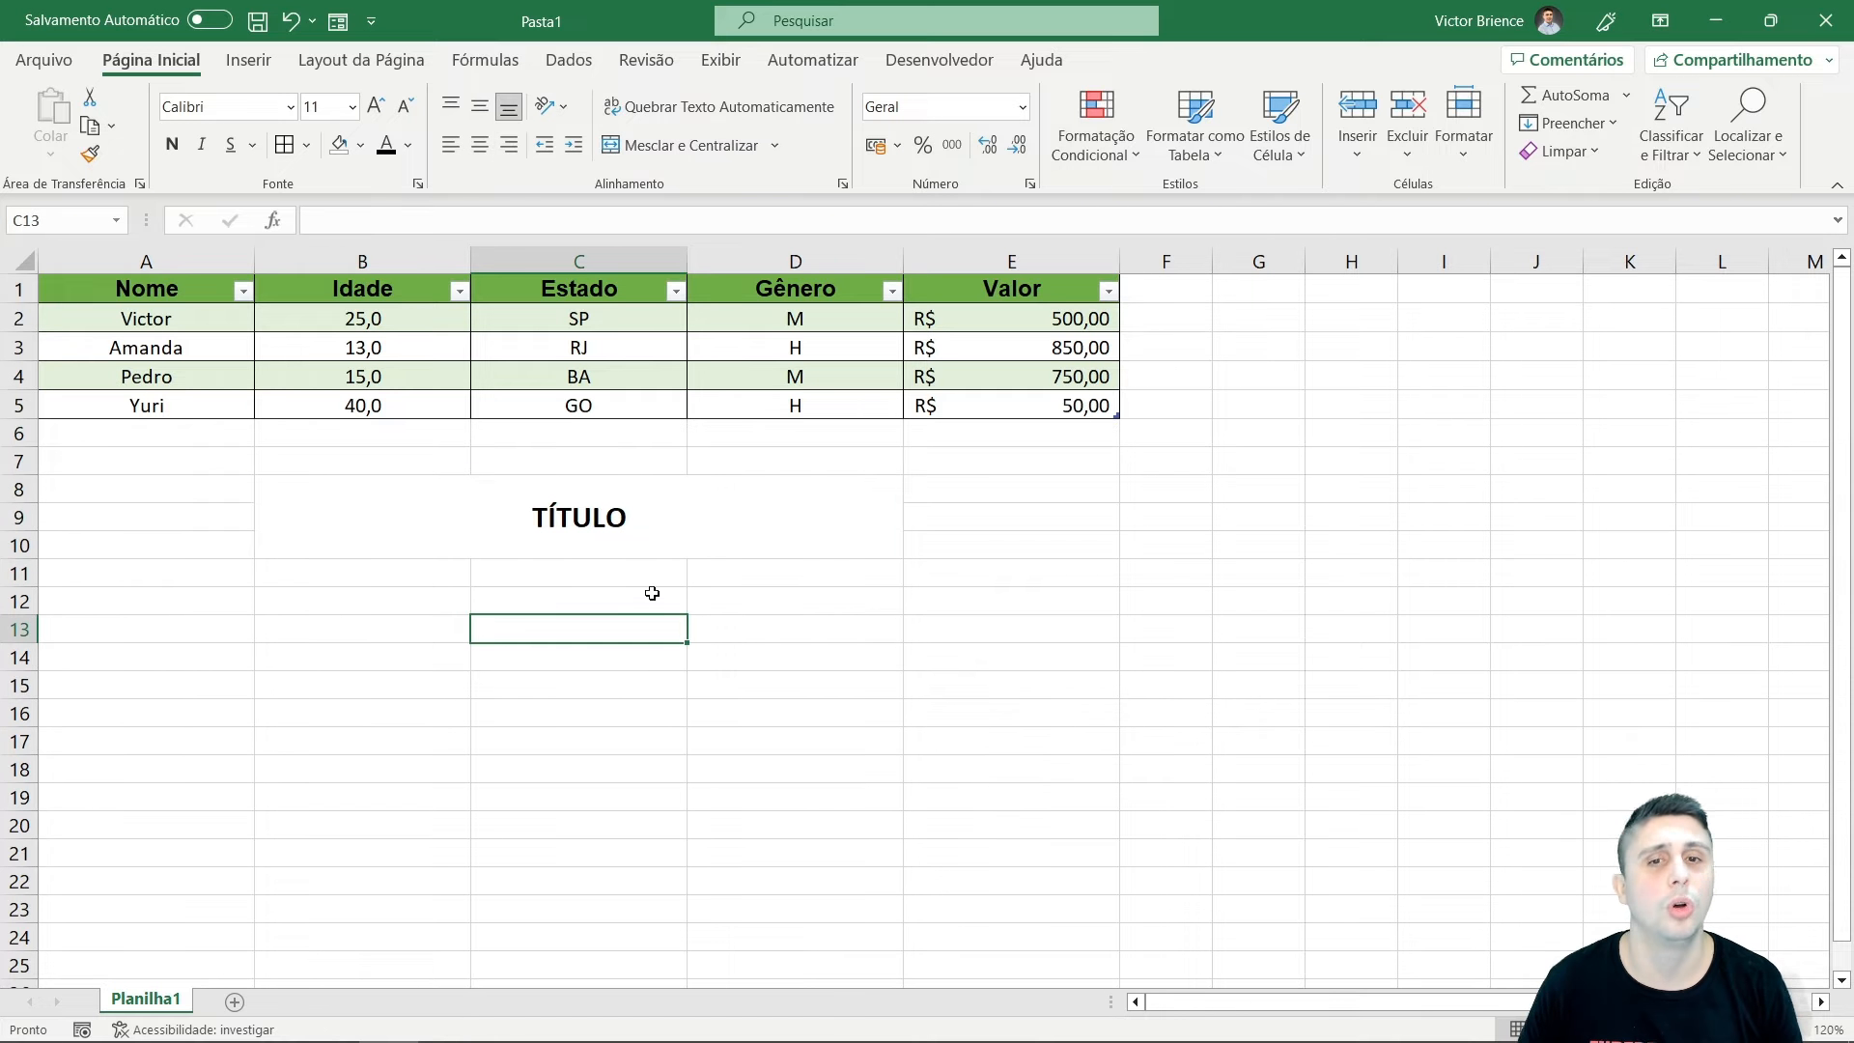
left_click(633, 488)
left_click(480, 676)
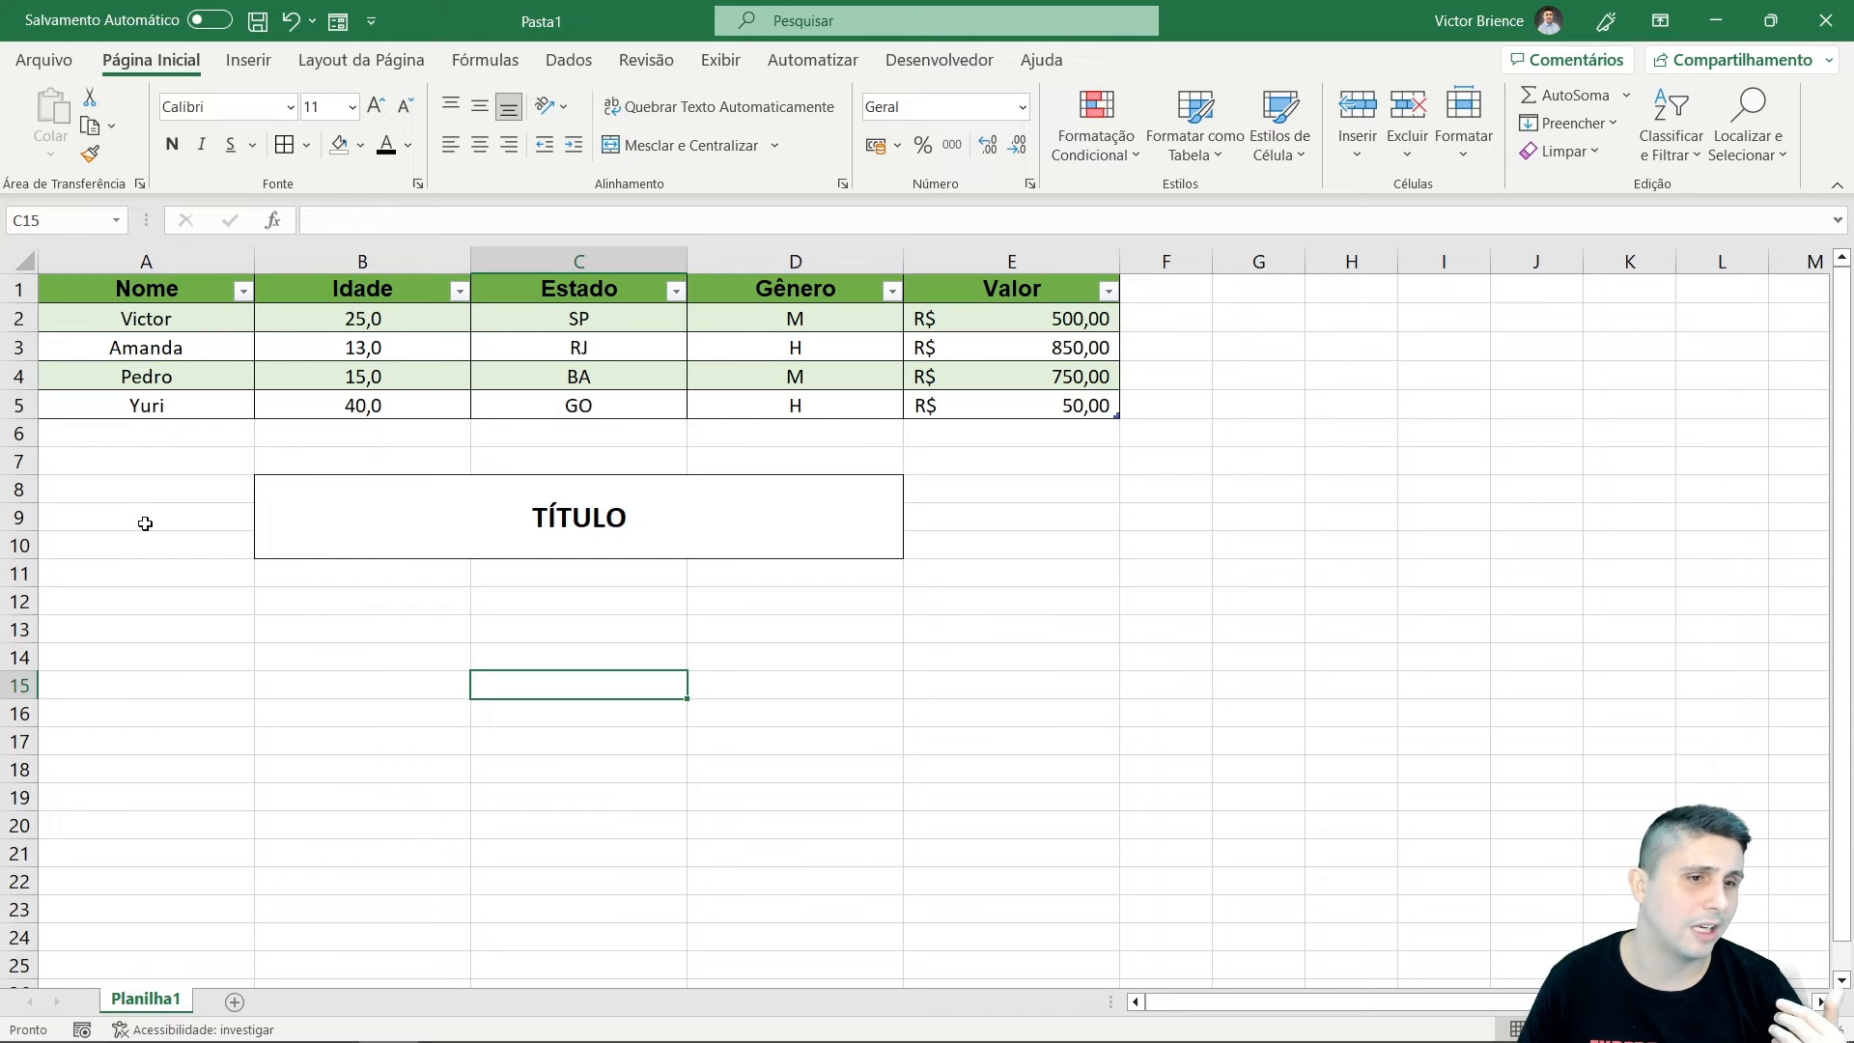
Hide the worksheet gridlines so only the drawn borders show.
left_click_drag(141, 521, 1535, 604)
left_click_drag(1334, 306, 1632, 827)
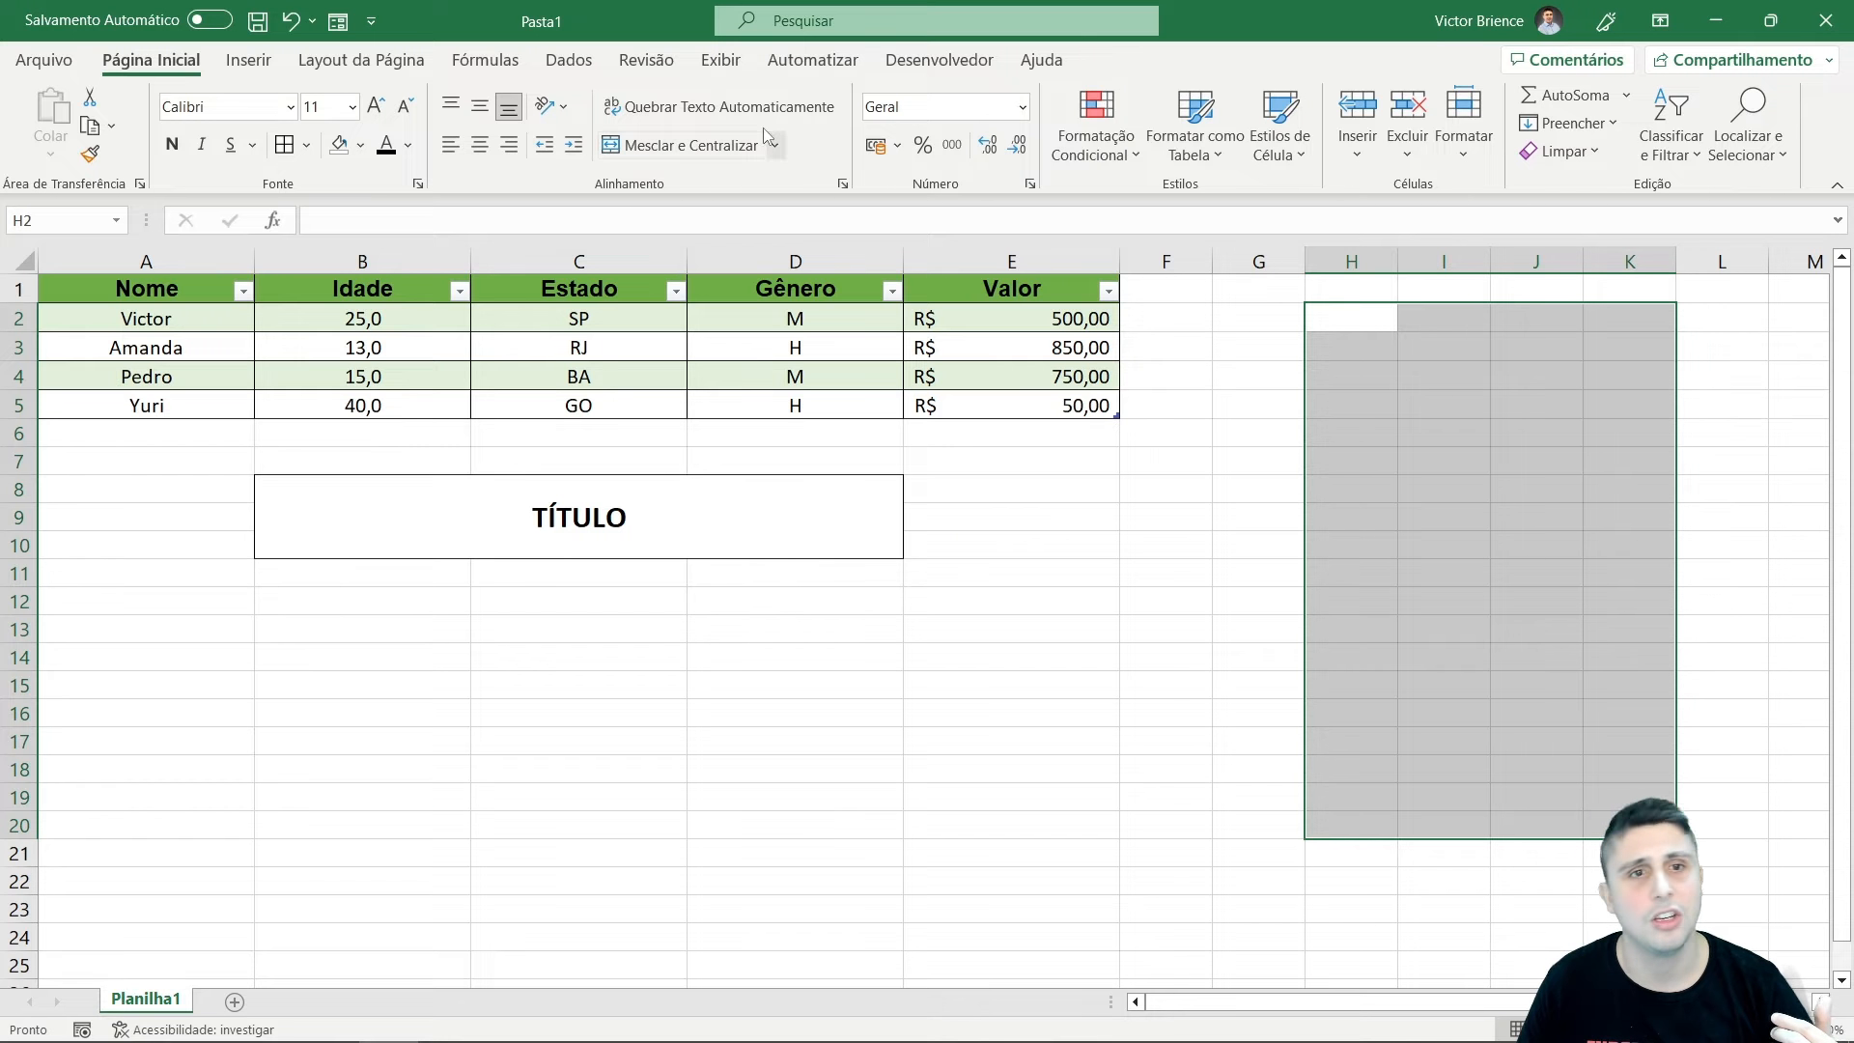
left_click(714, 62)
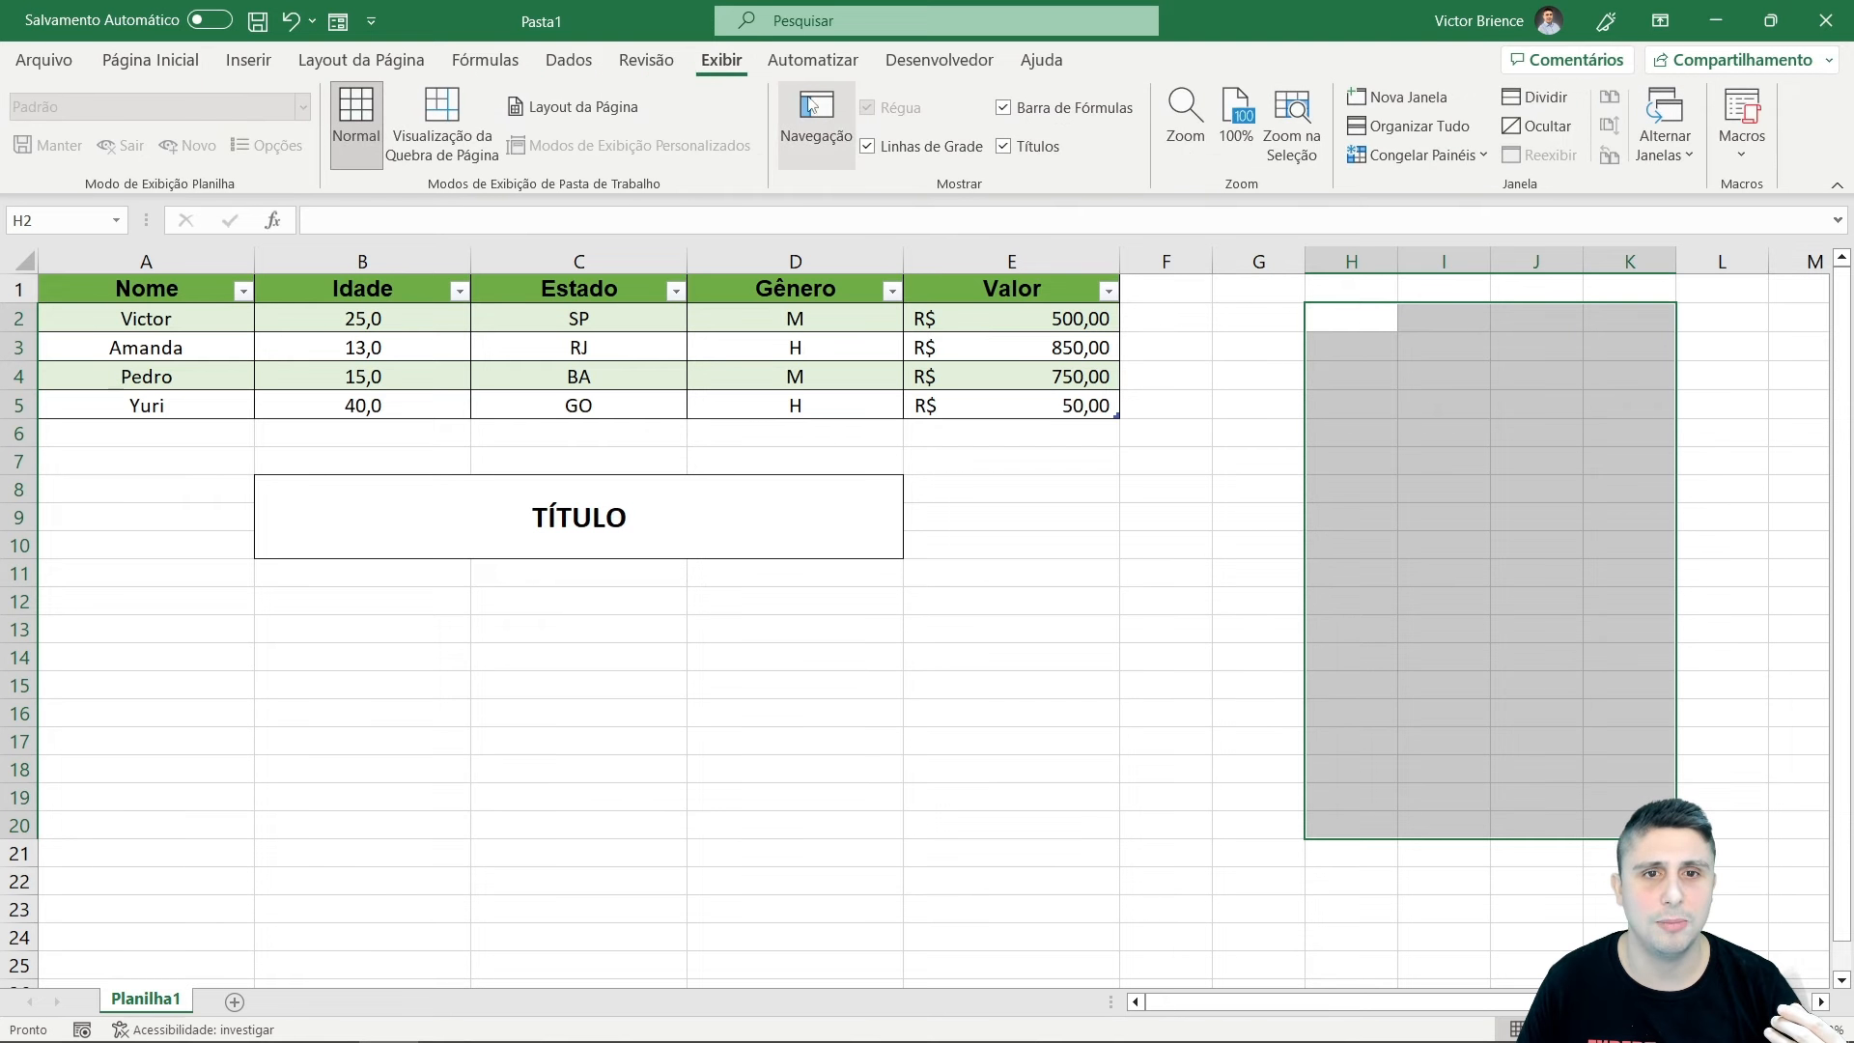
left_click(867, 148)
left_click(1055, 623)
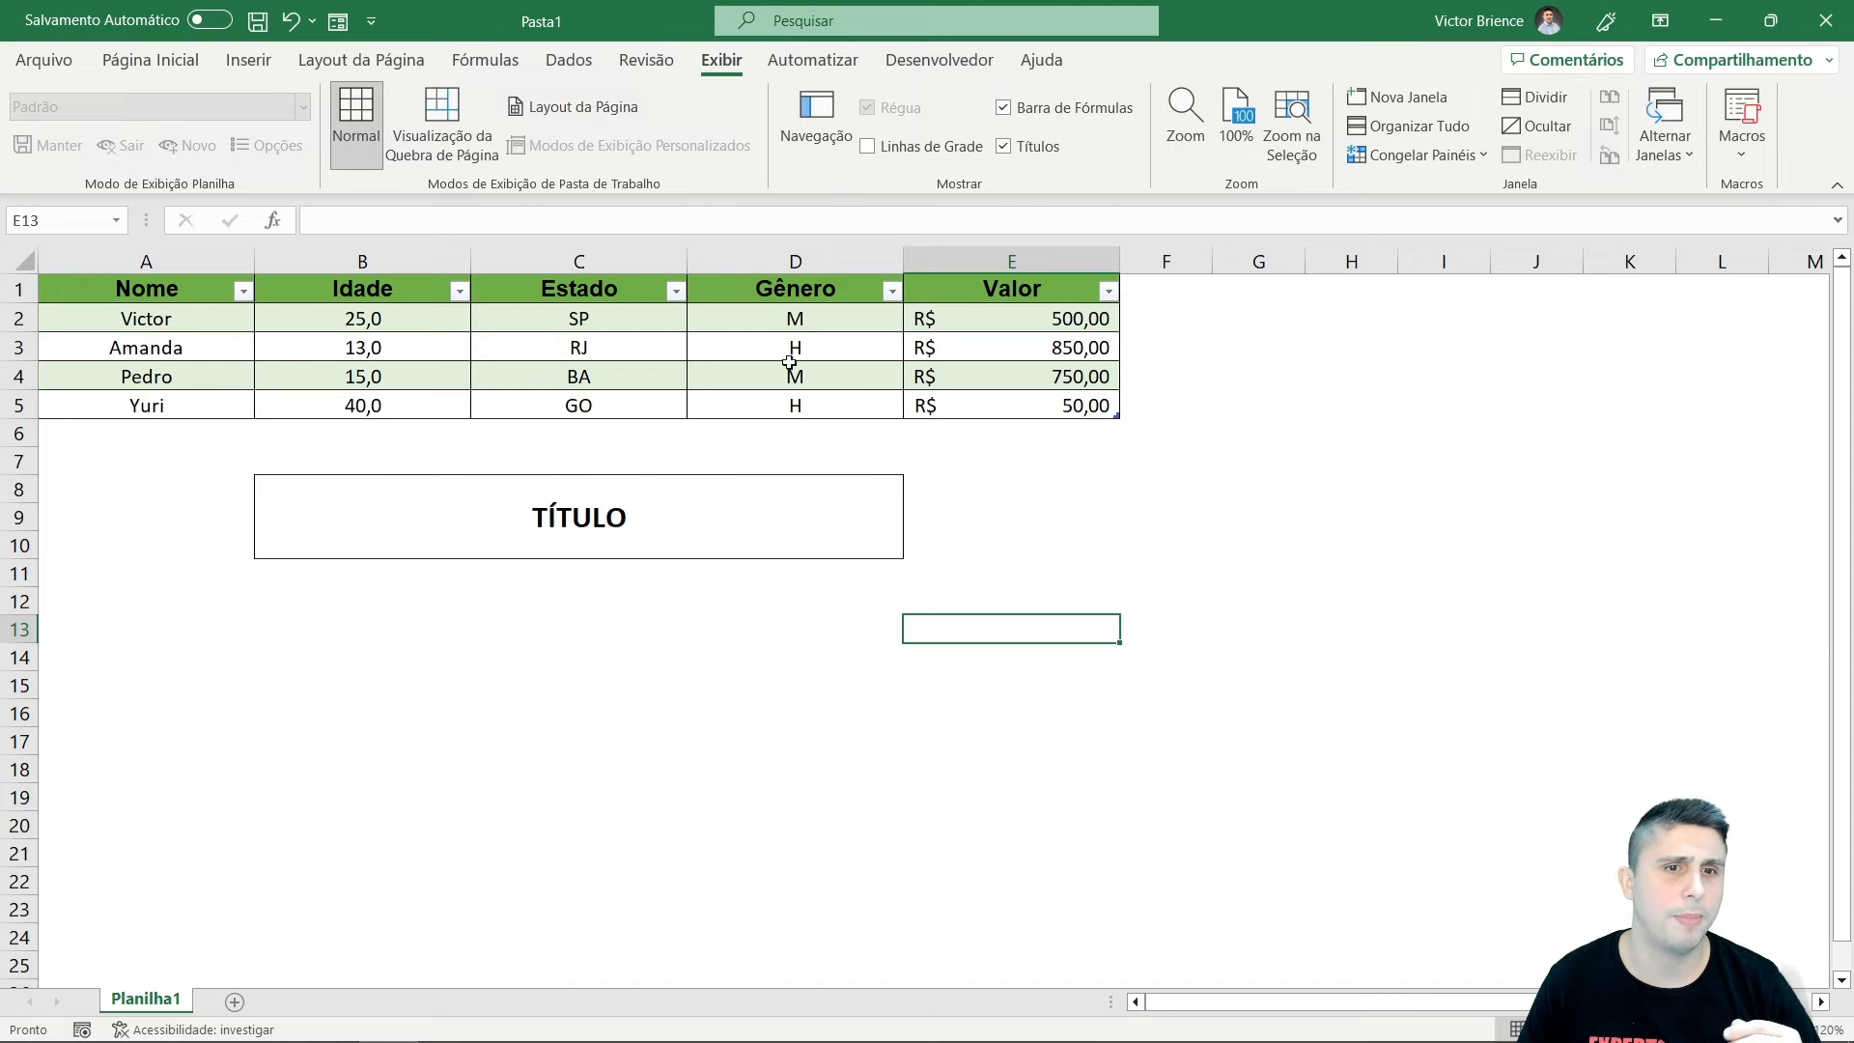
Turn the worksheet gridlines back on.
left_click(200, 60)
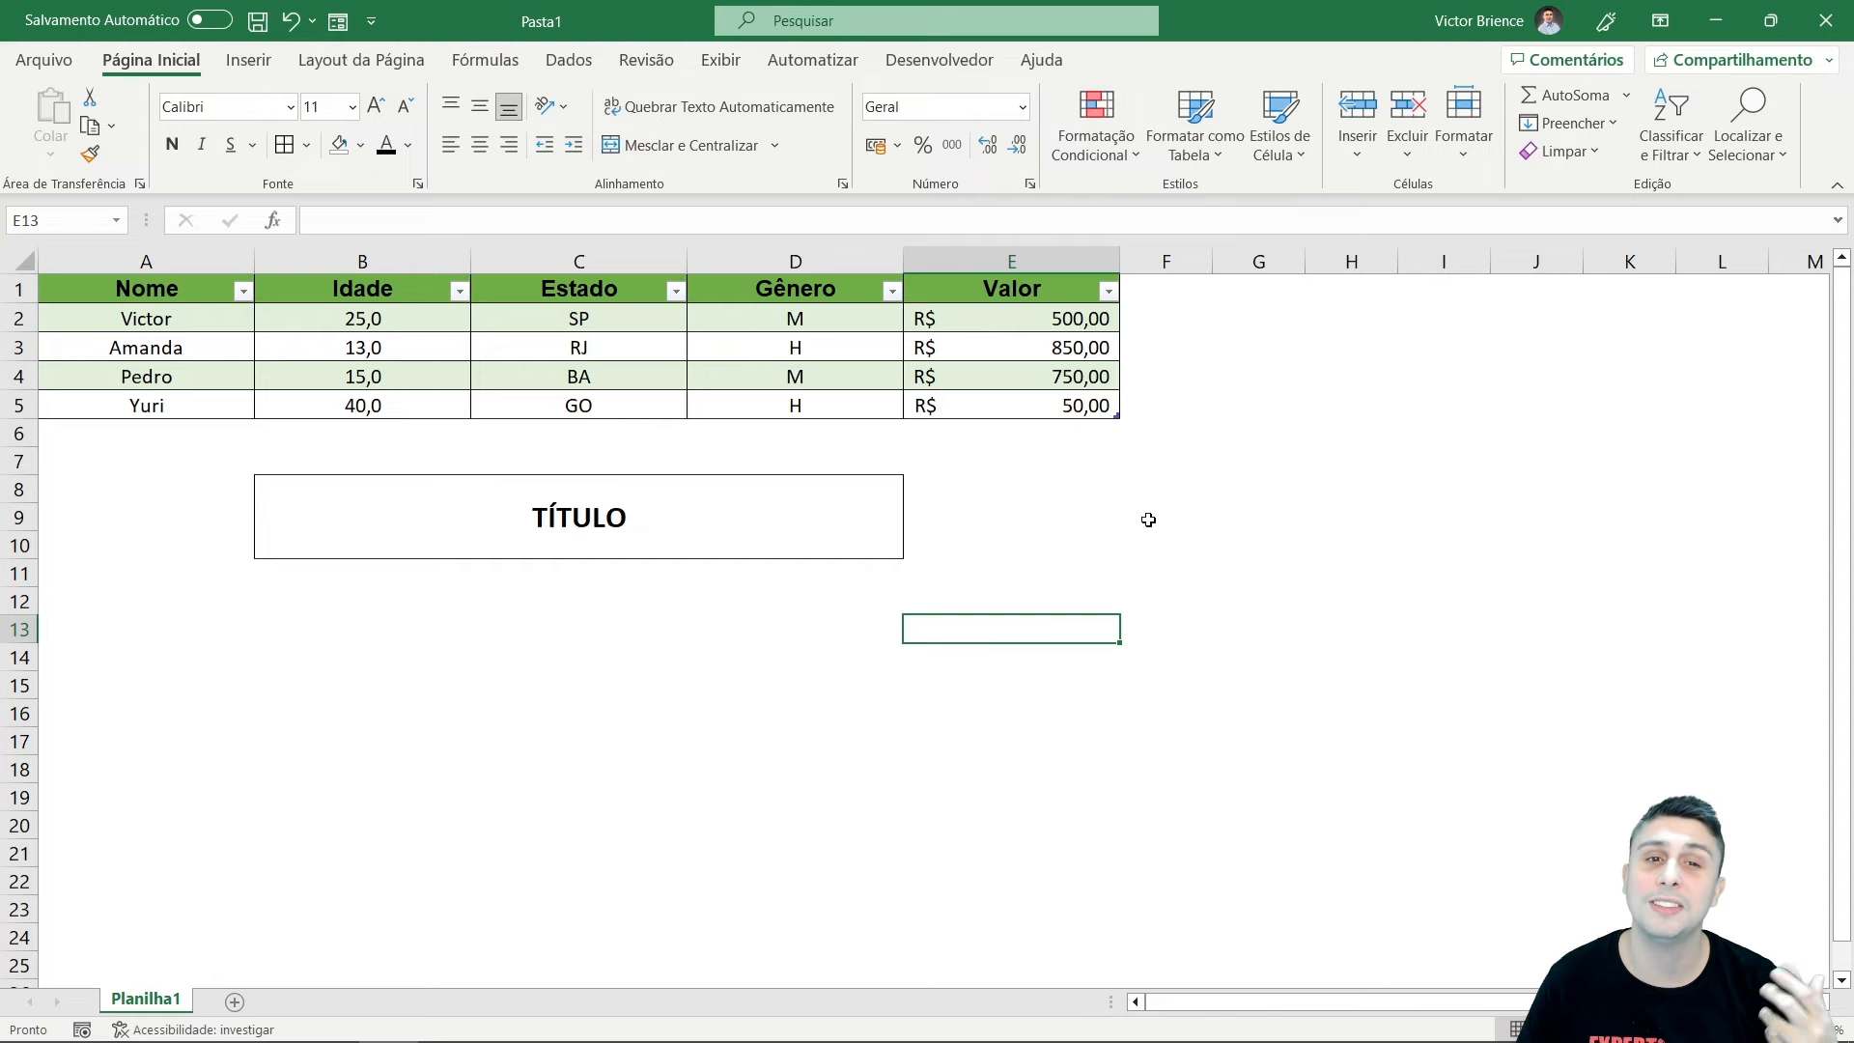
left_click(719, 62)
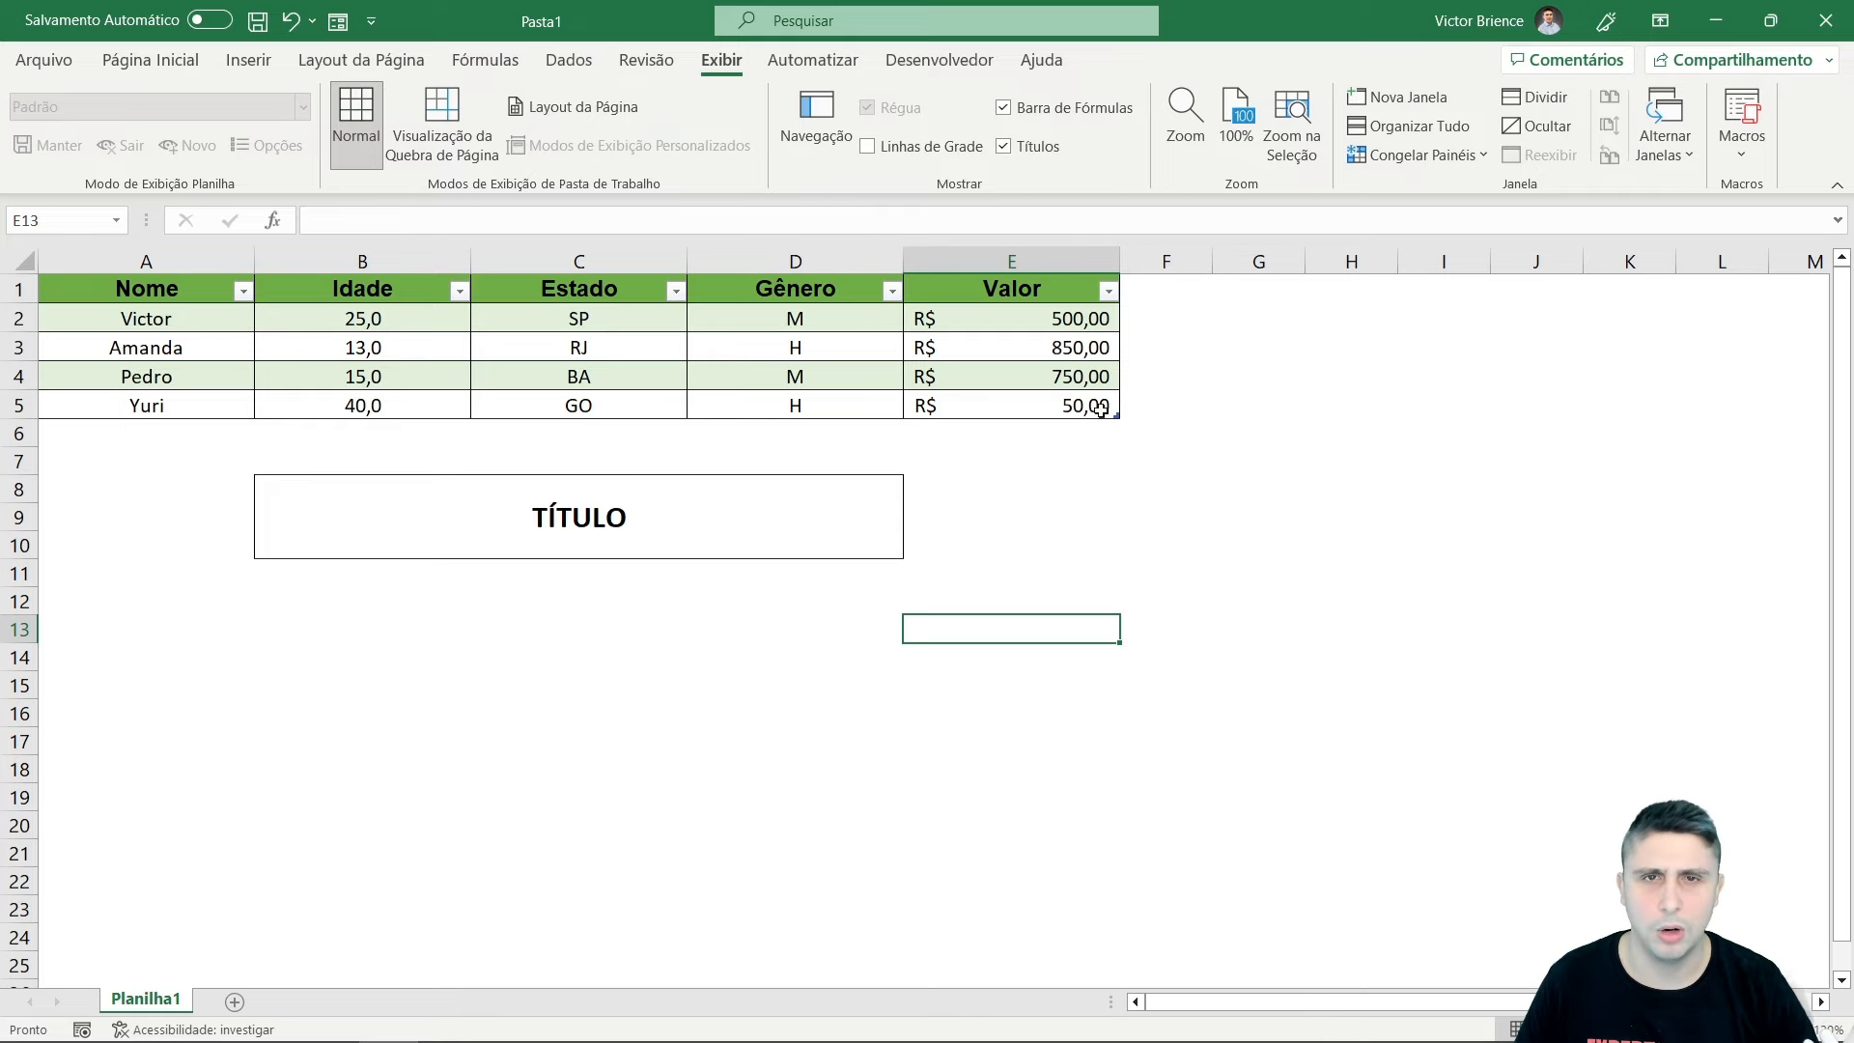
left_click(867, 147)
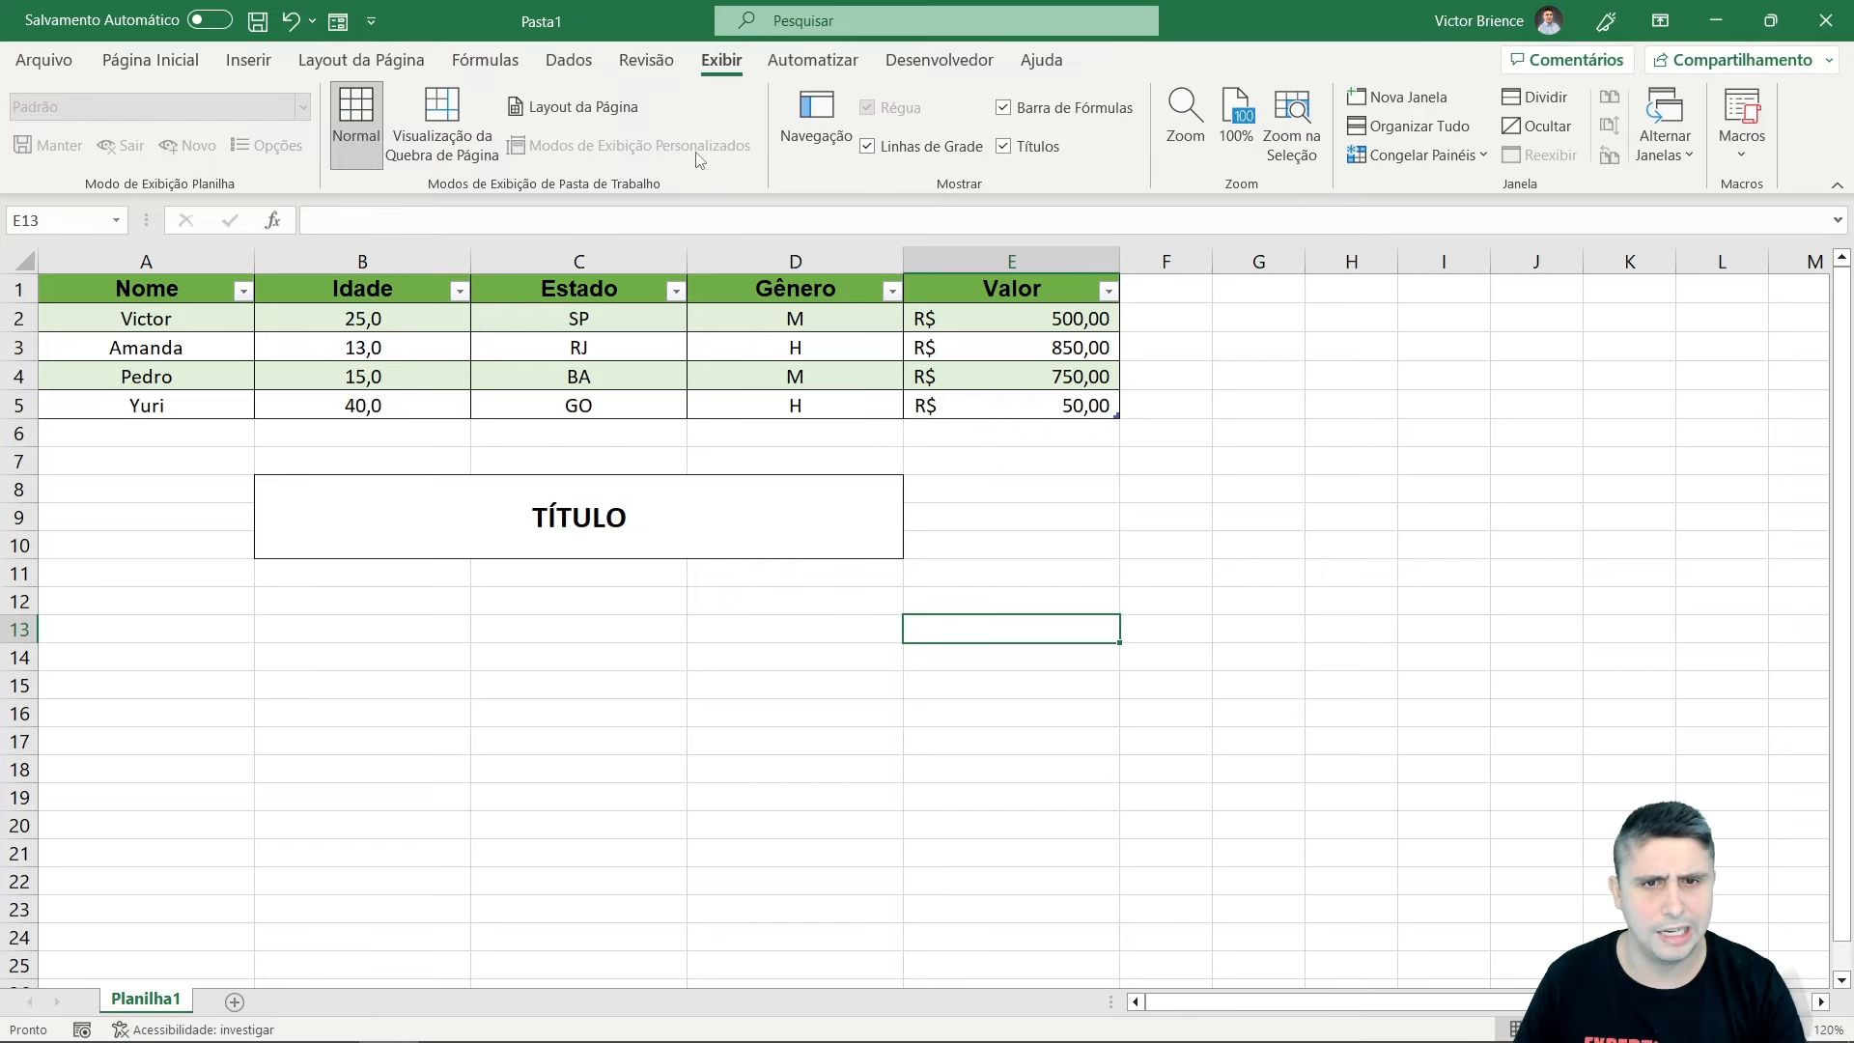
left_click(150, 59)
left_click(116, 462)
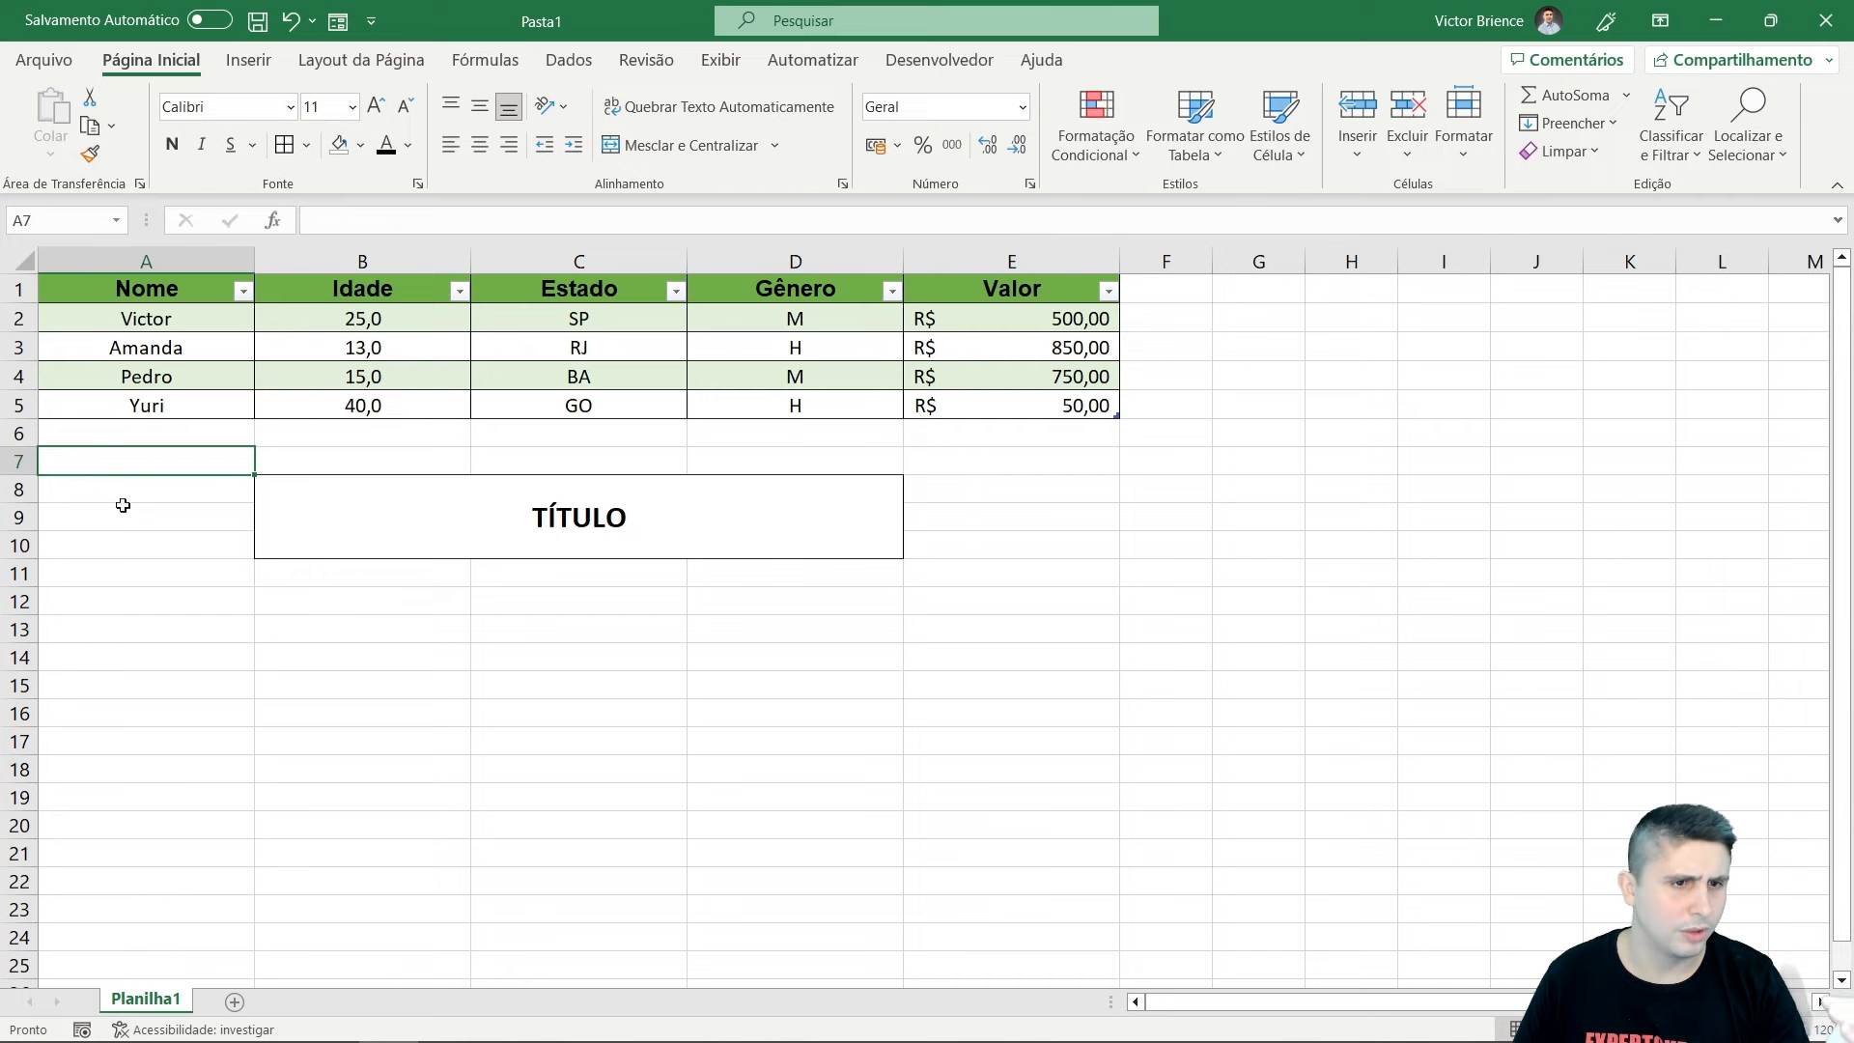
left_click(123, 524)
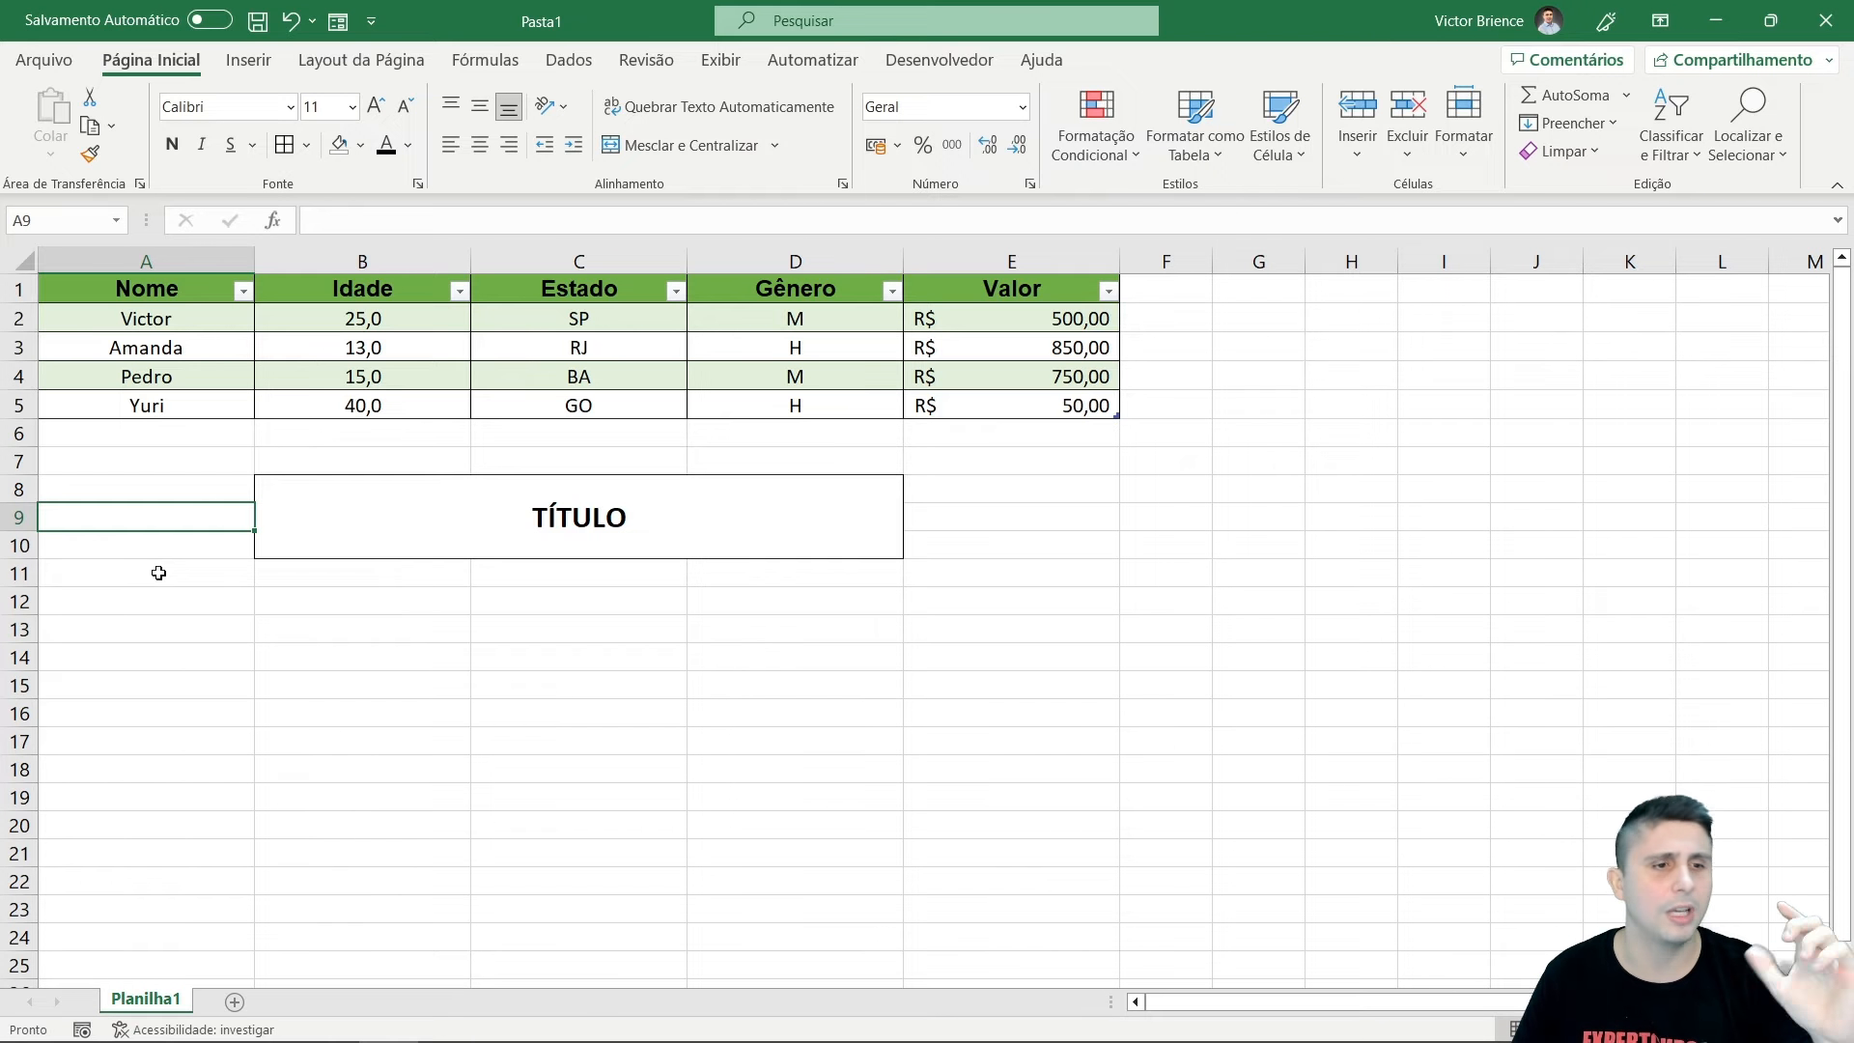
left_click(526, 603)
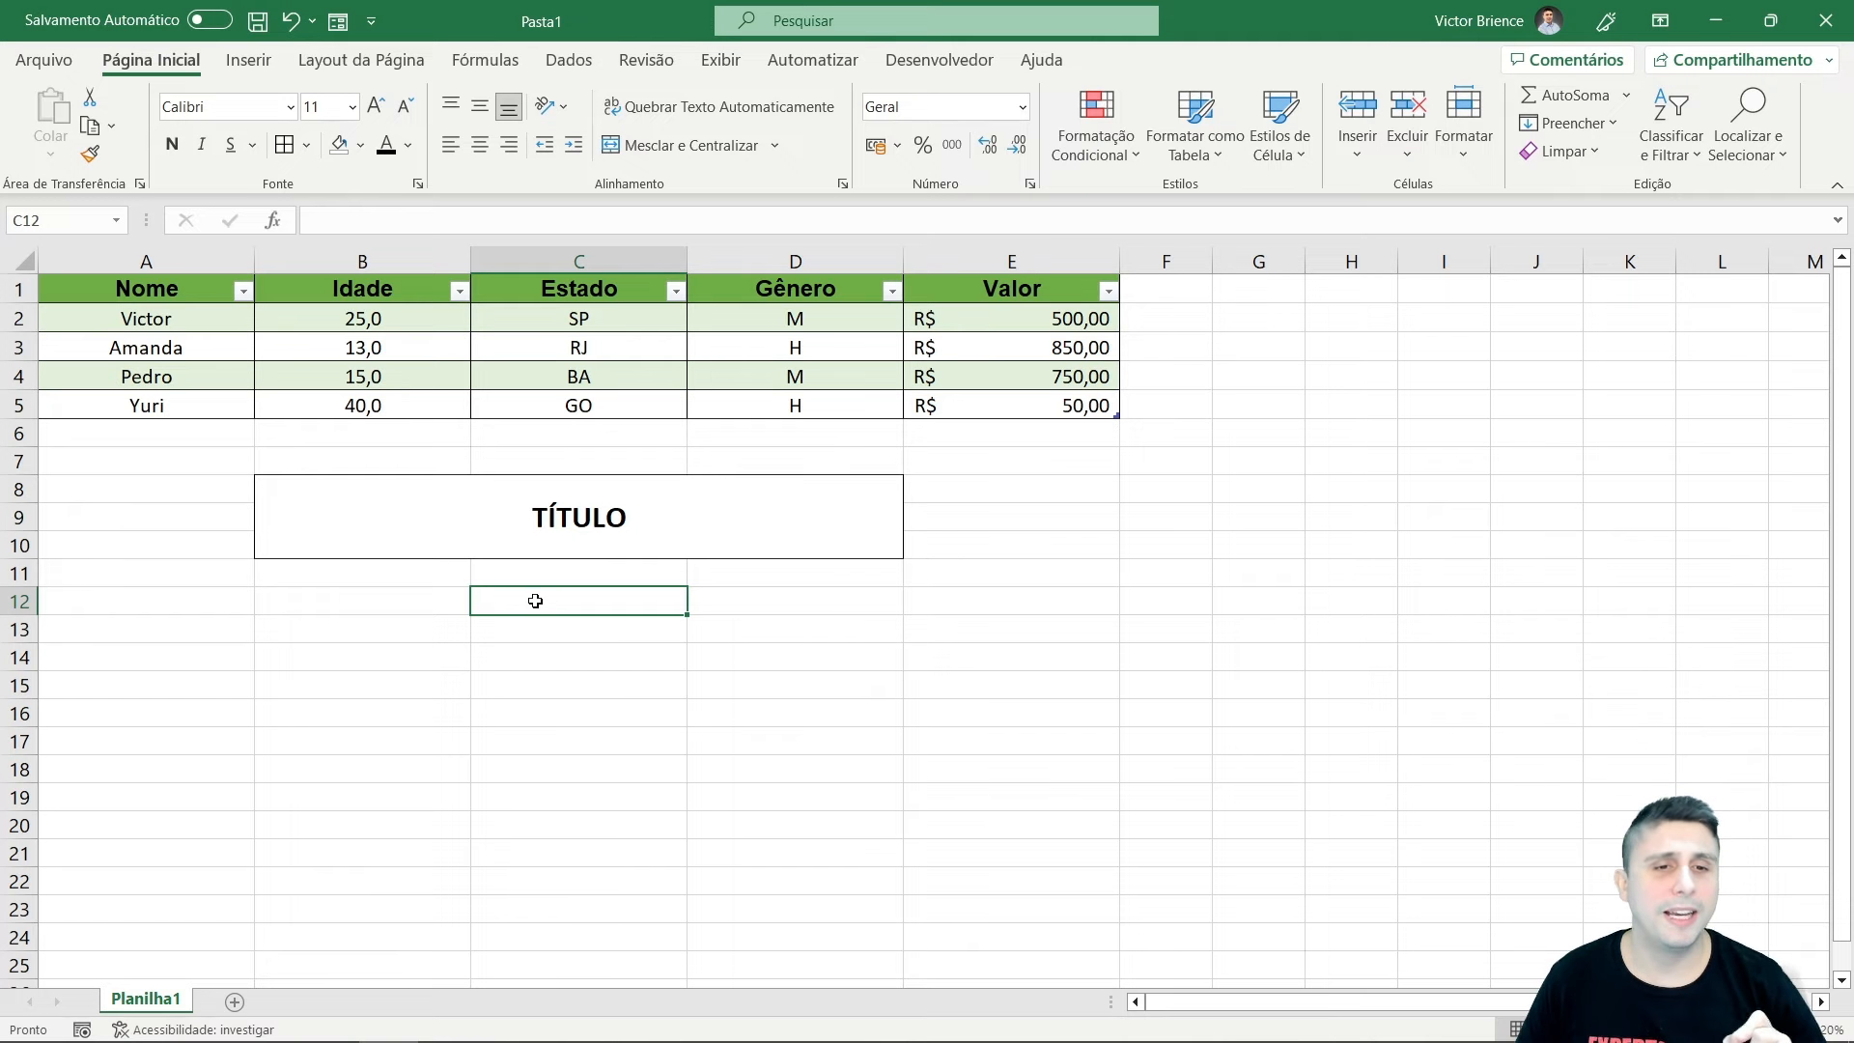
Delete rows 8 to 10, which hold the merged TÍTULO cell.
left_click_drag(13, 490, 14, 547)
right_click(15, 531)
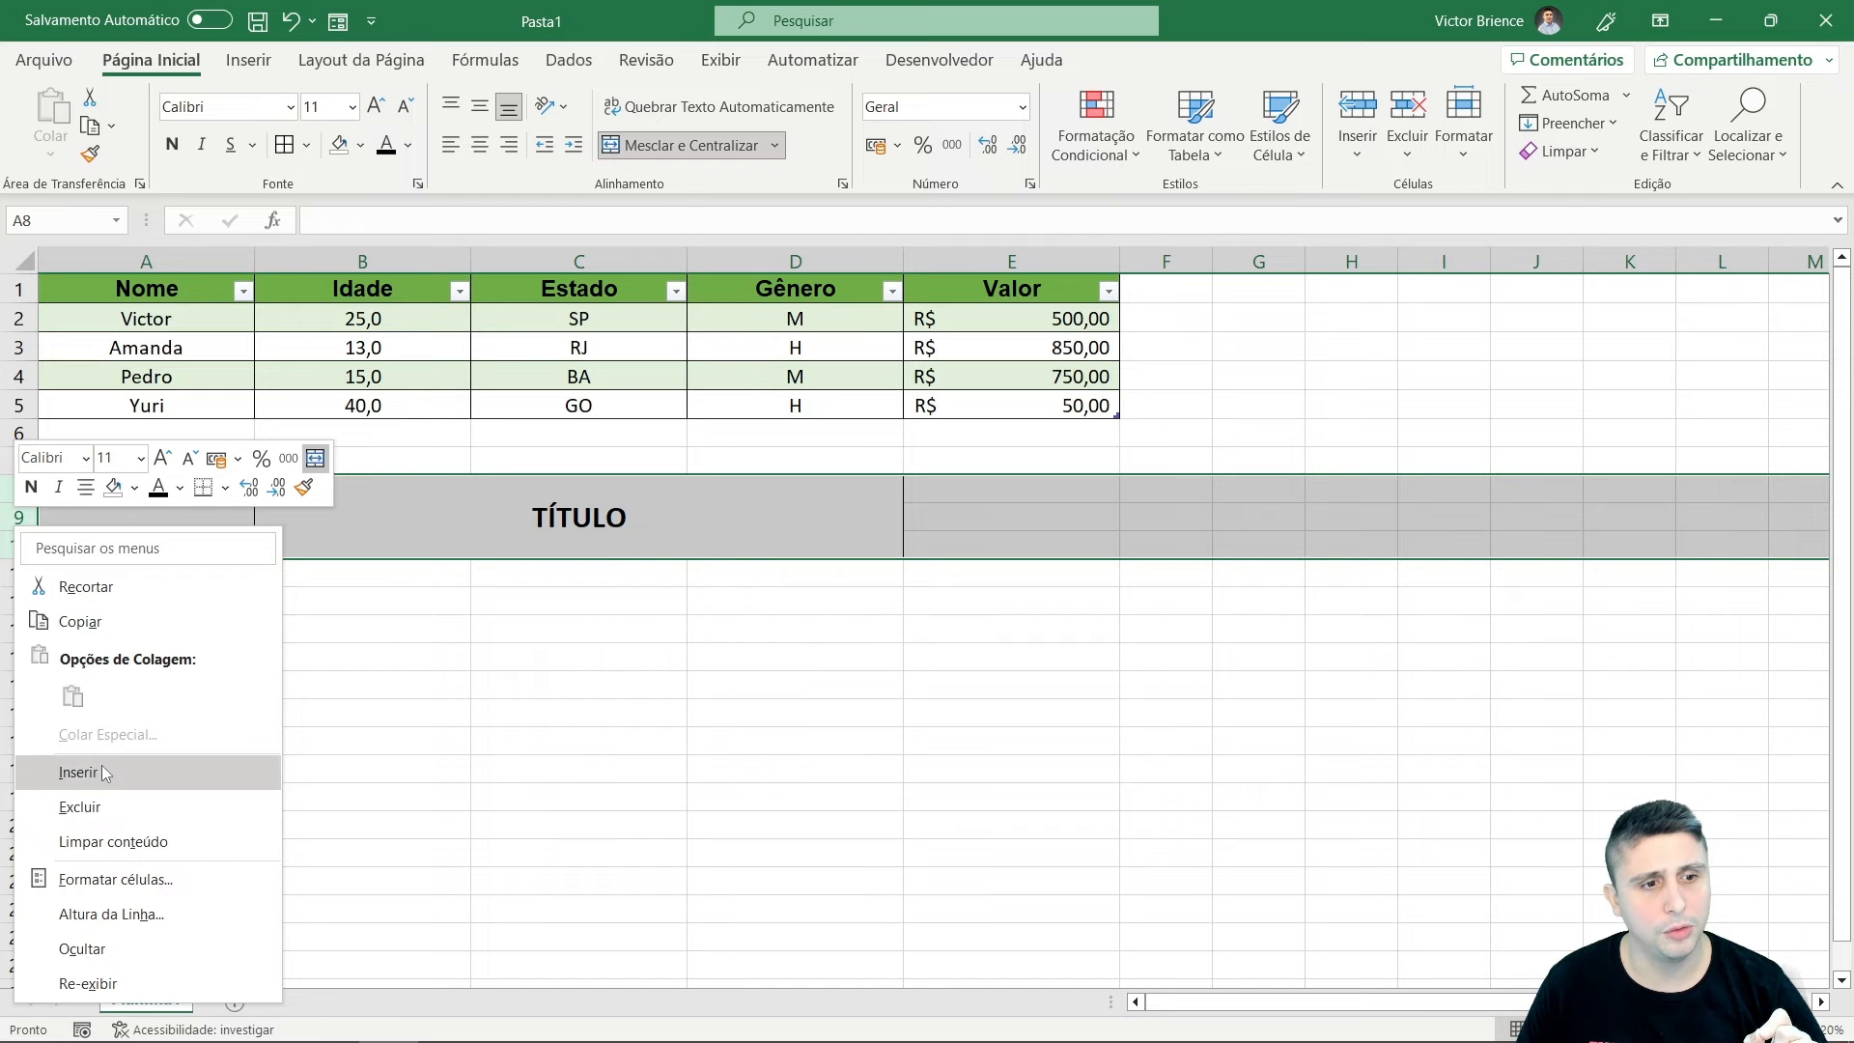
left_click(80, 806)
left_click(360, 609)
Enter the addition formula =E2+E3 in cell B8 using the first two Valor amounts.
left_click(383, 495)
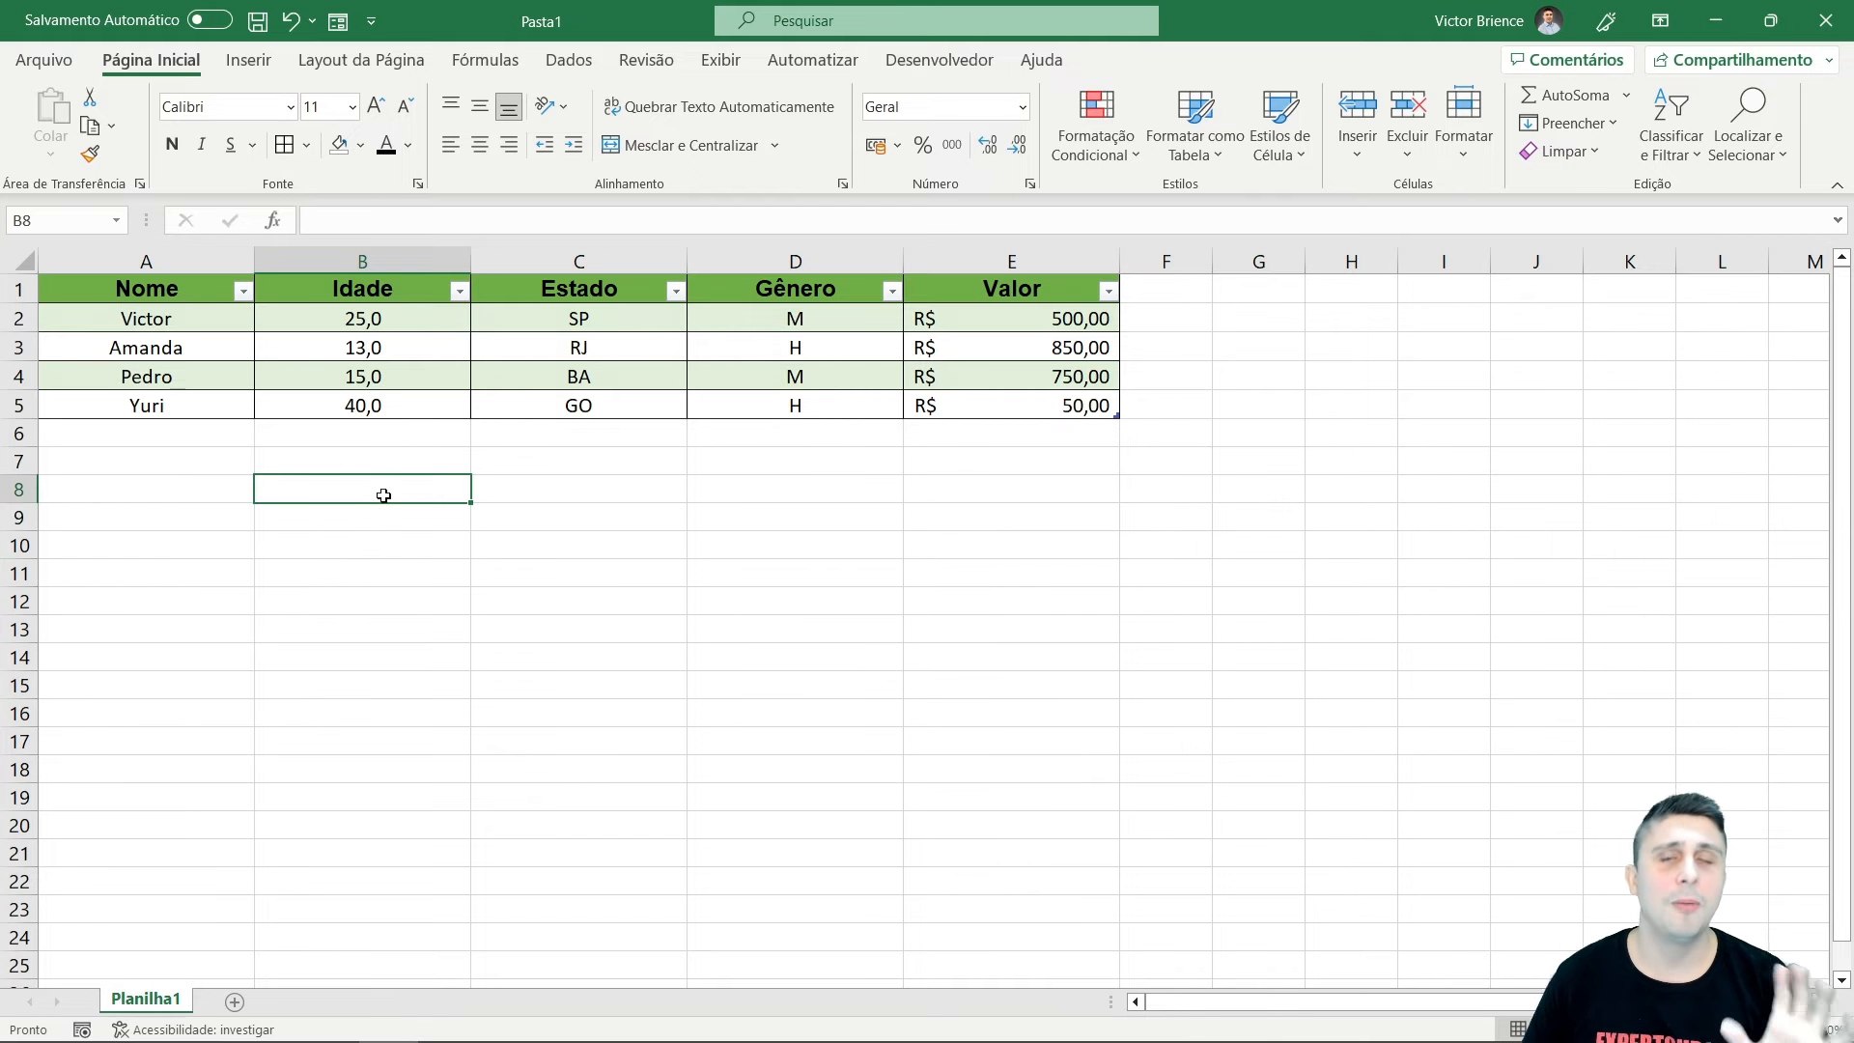
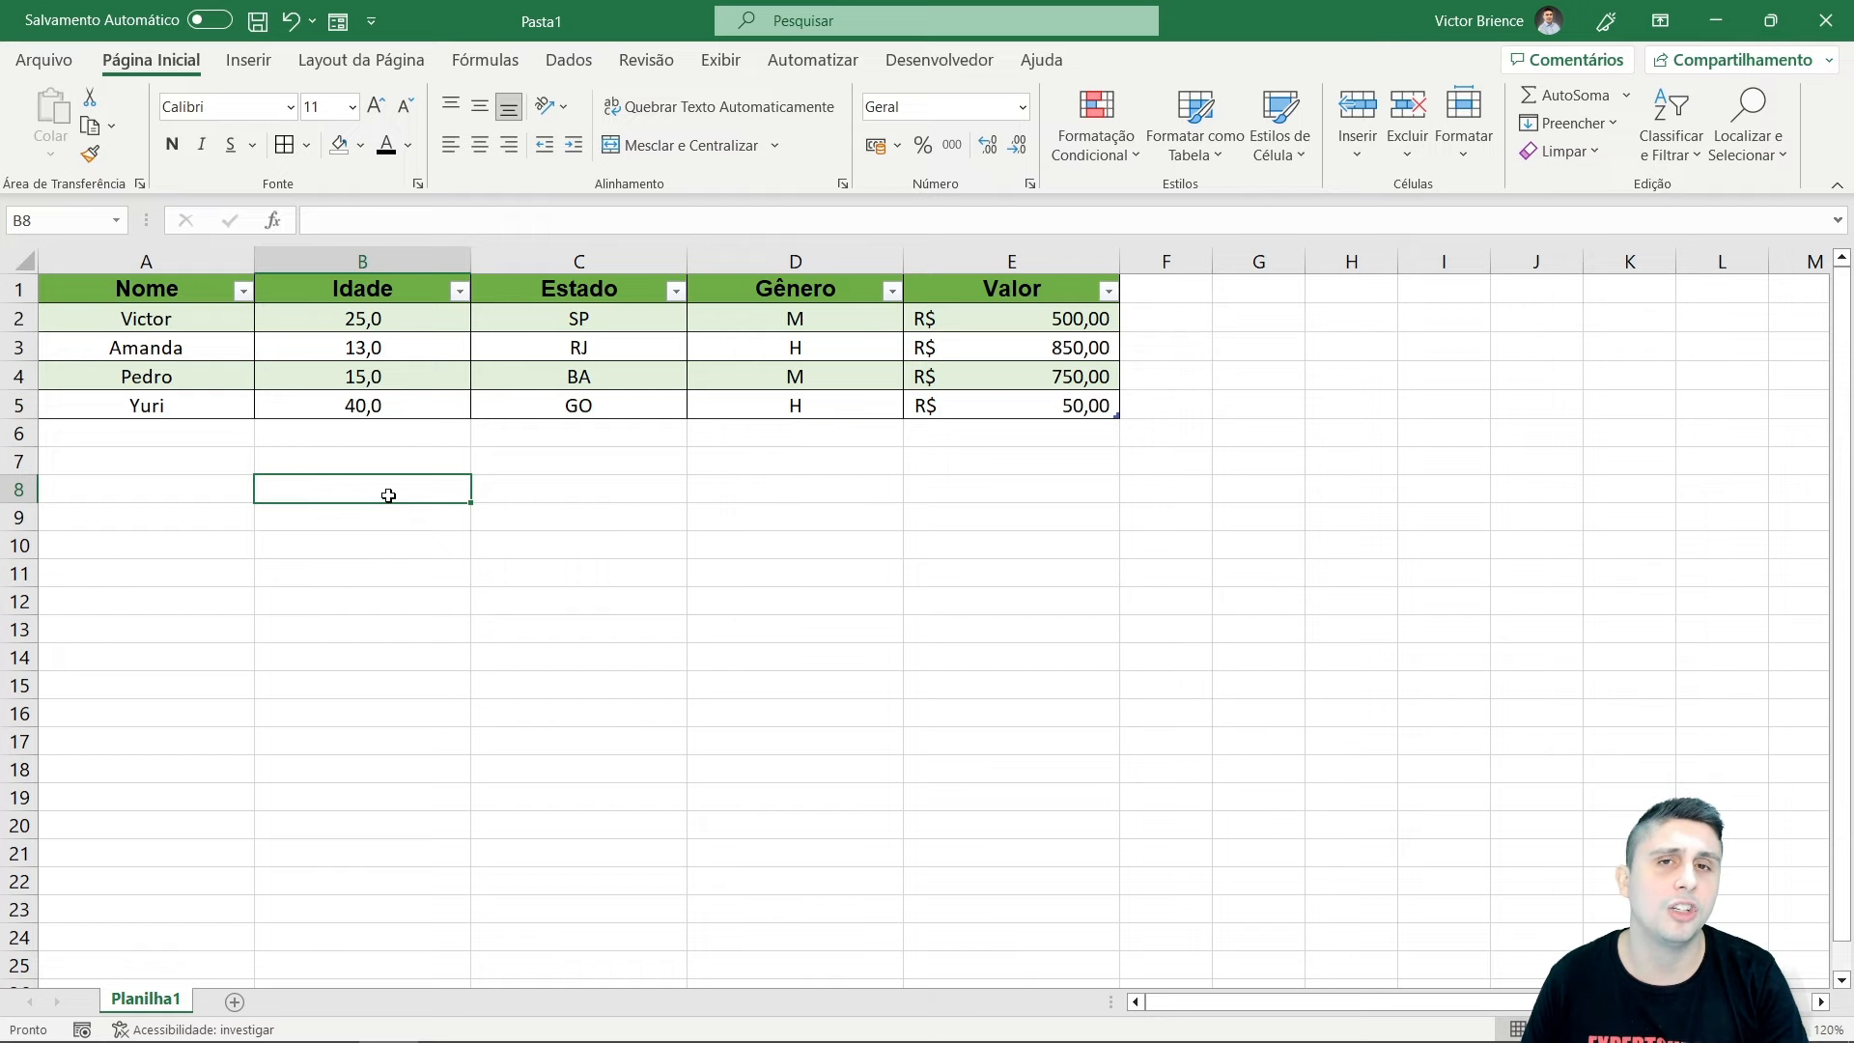
type("=")
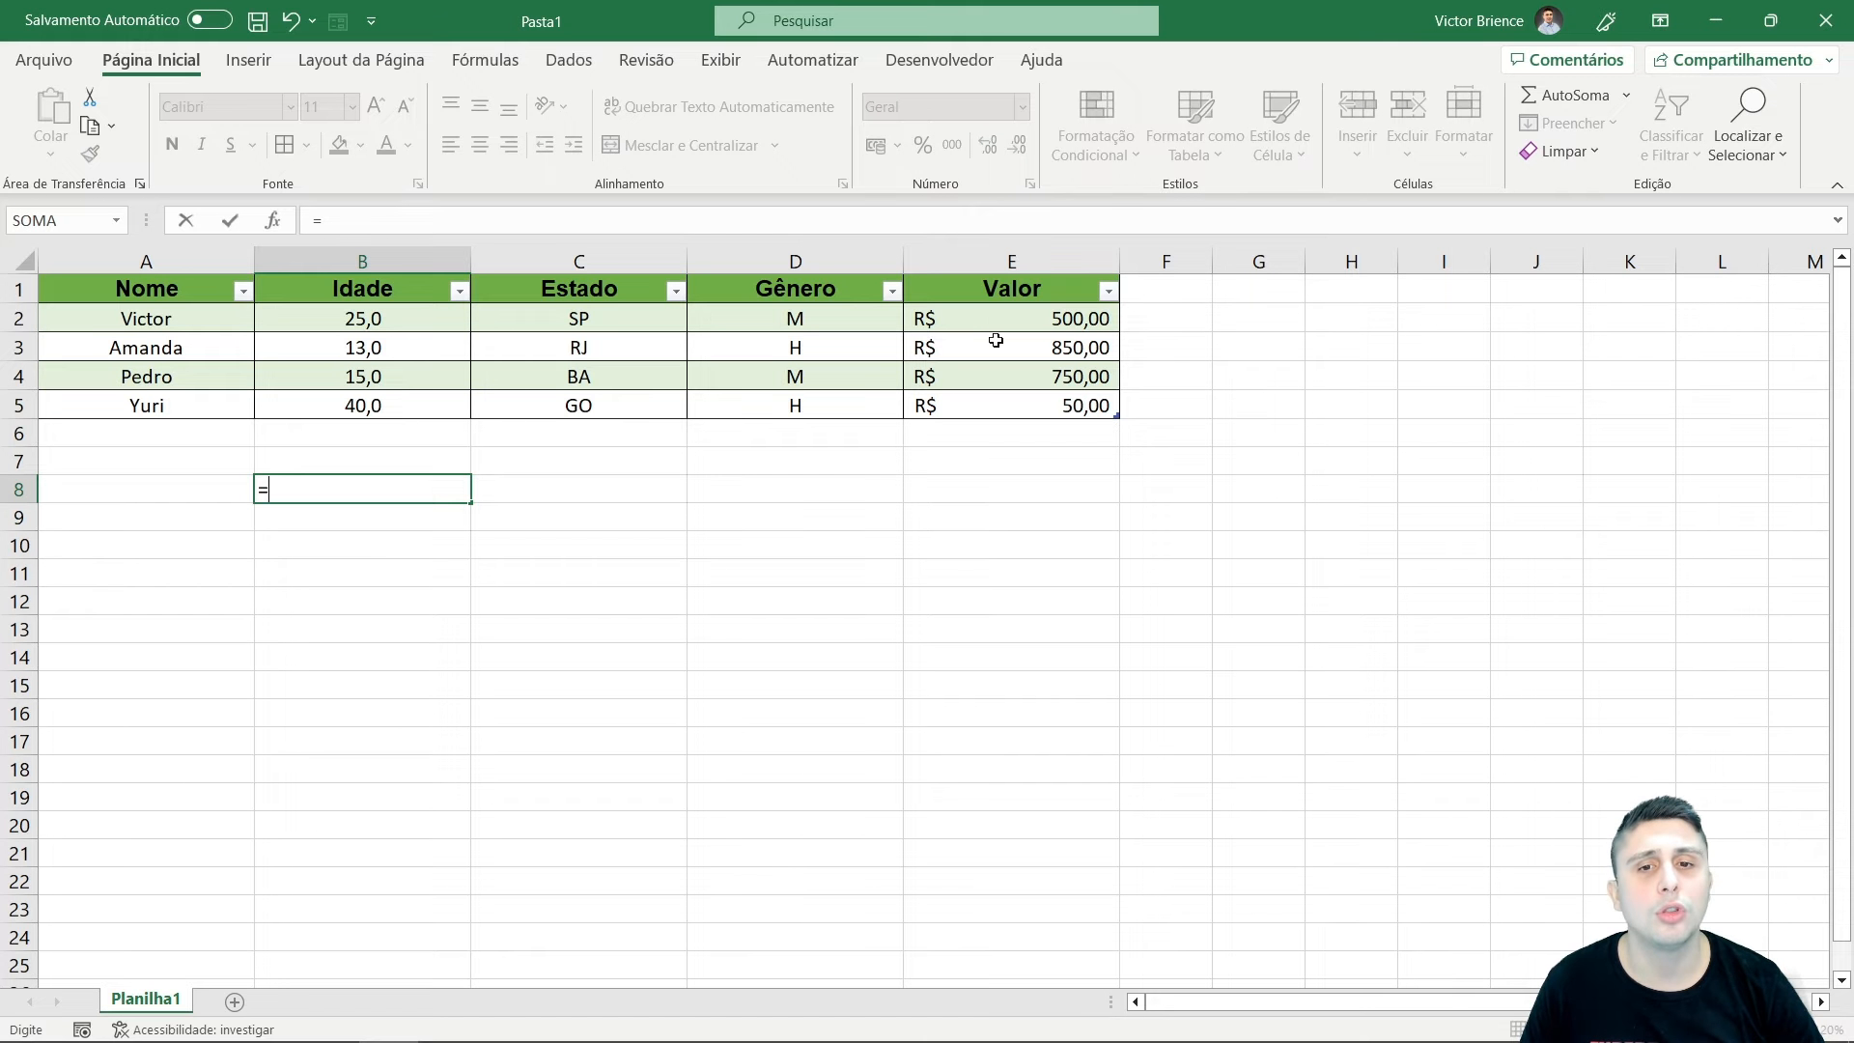
left_click(981, 318)
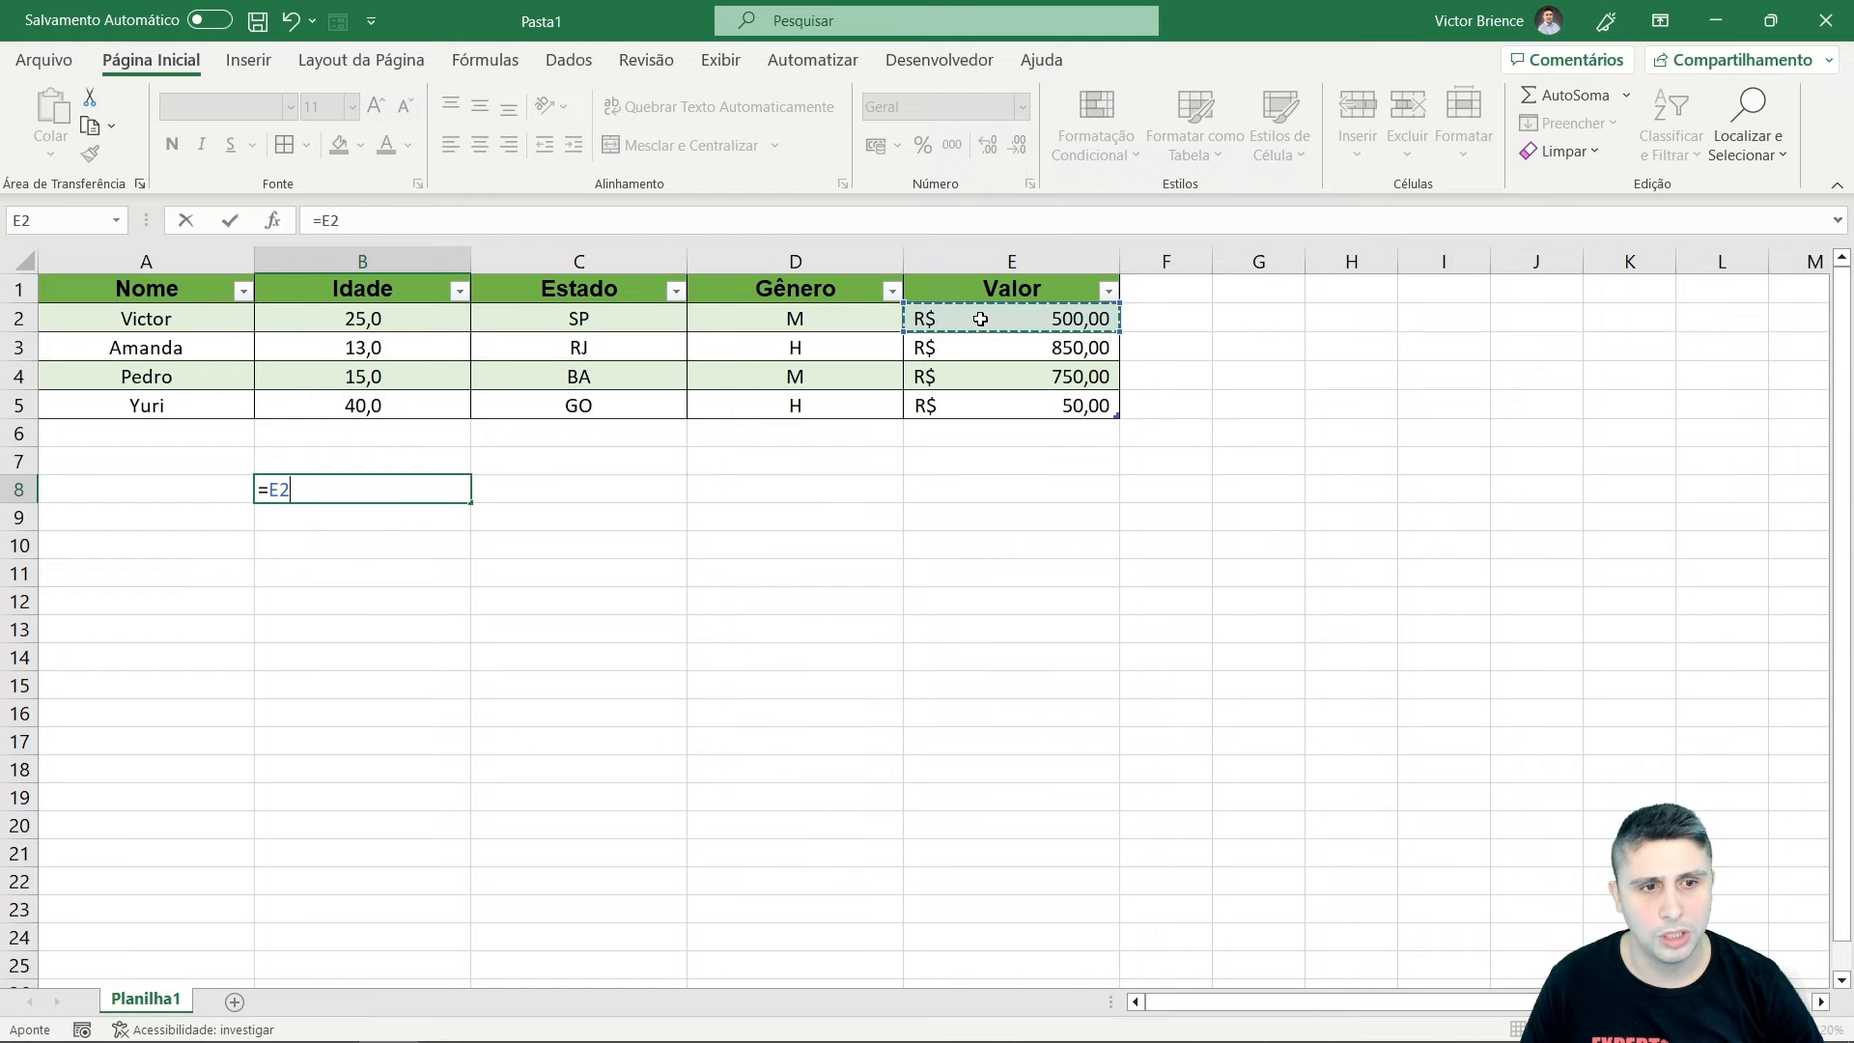
type("+")
left_click(952, 347)
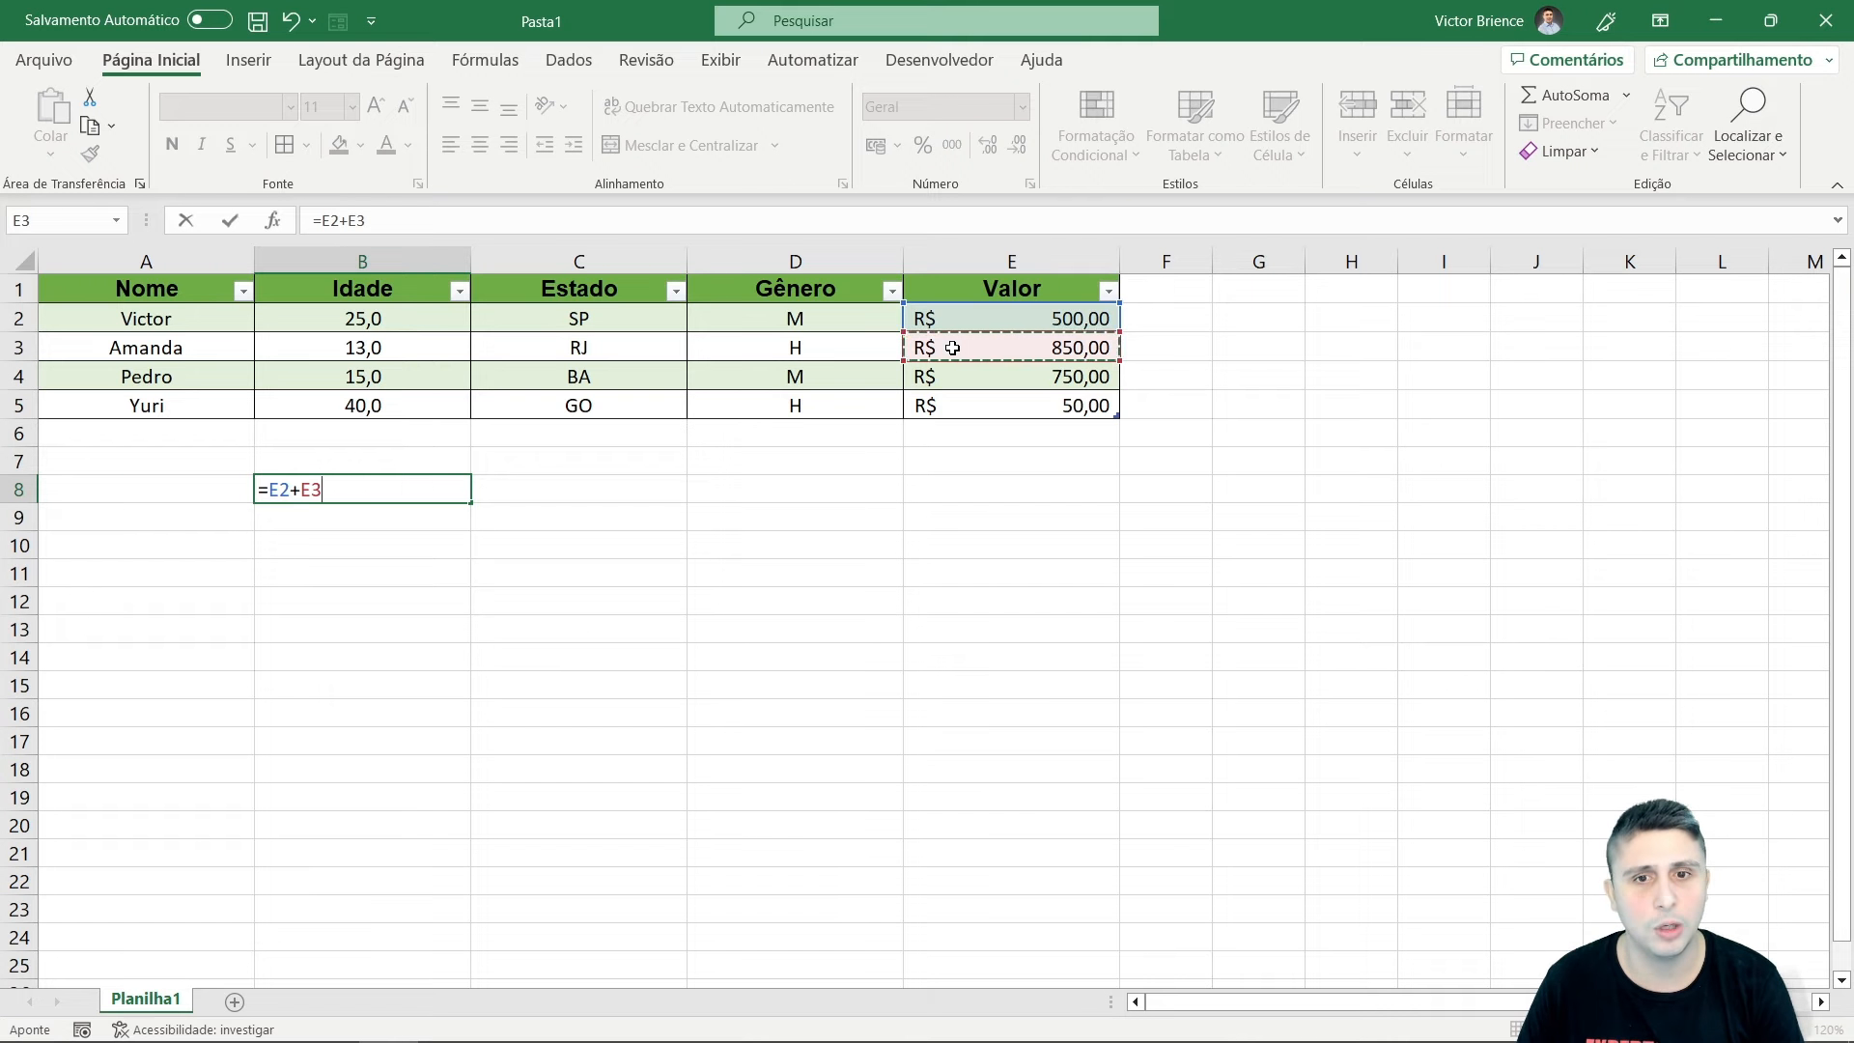
key("Return")
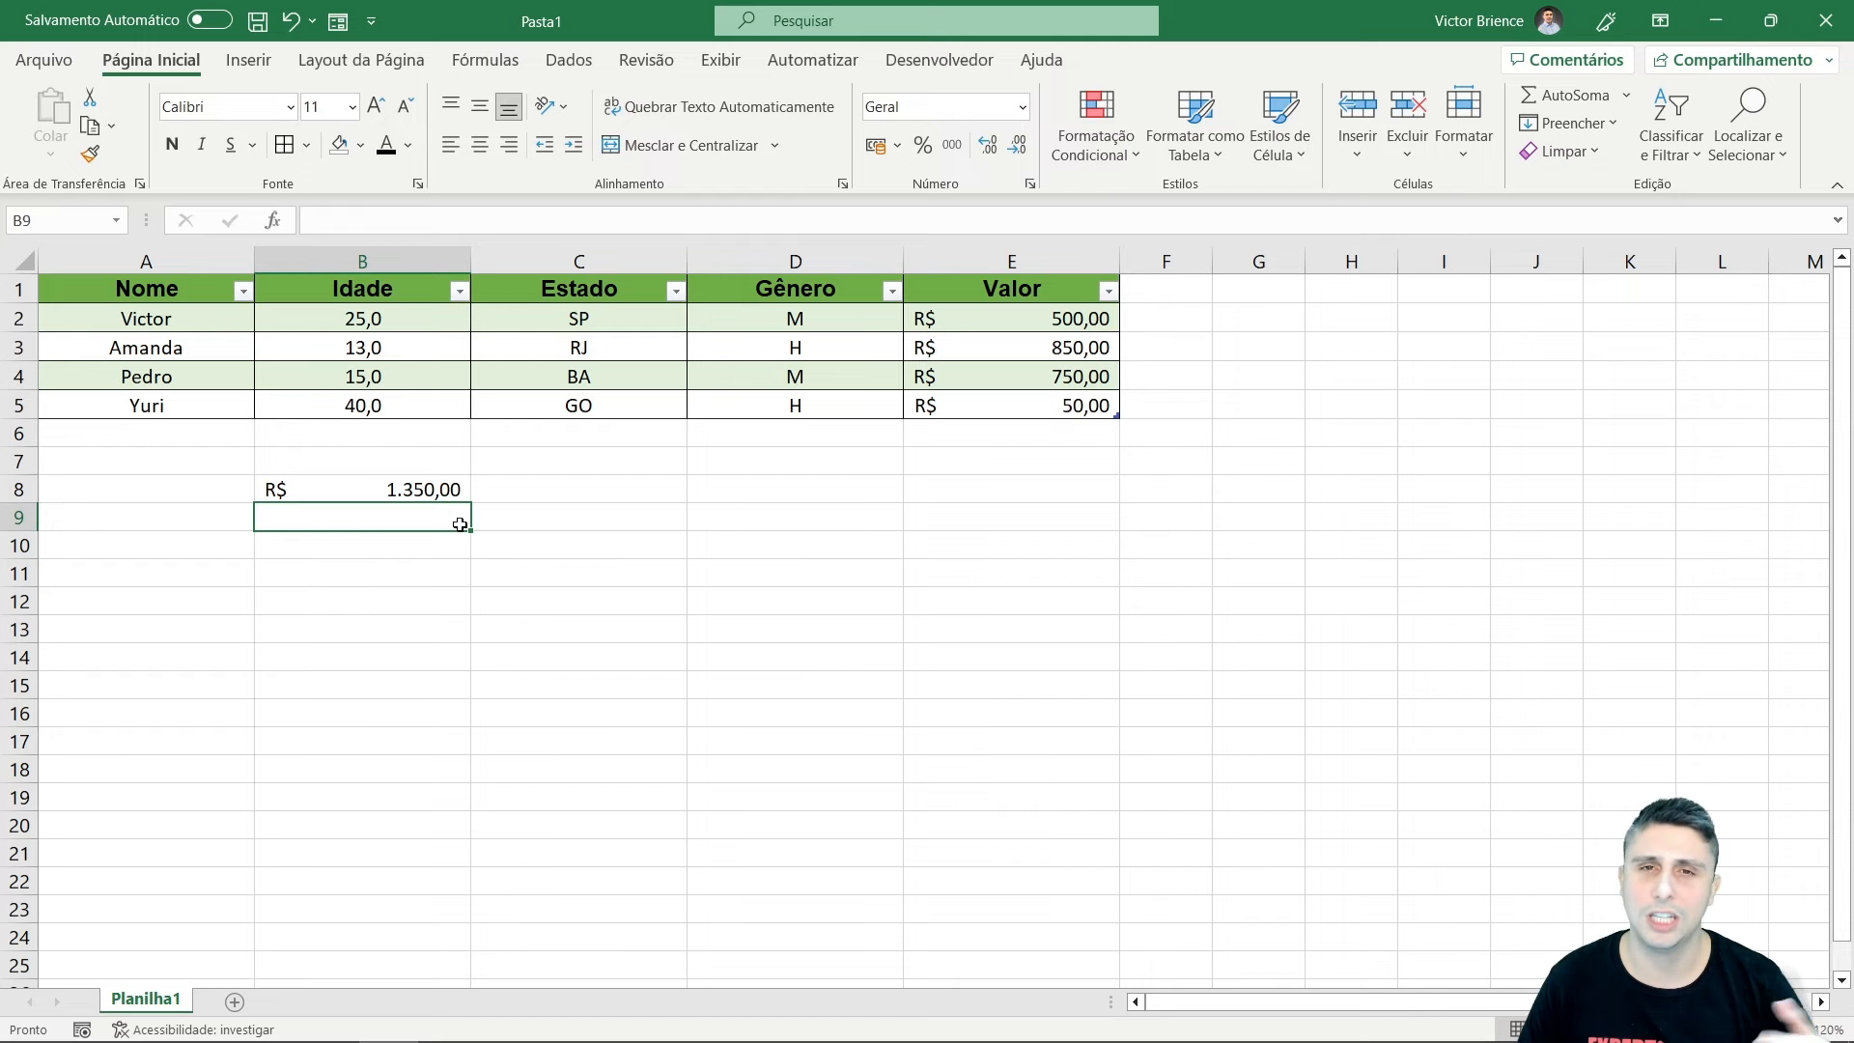
Enter the subtraction formula =E4-E5 in cell B9, below the addition formula.
left_click(329, 489)
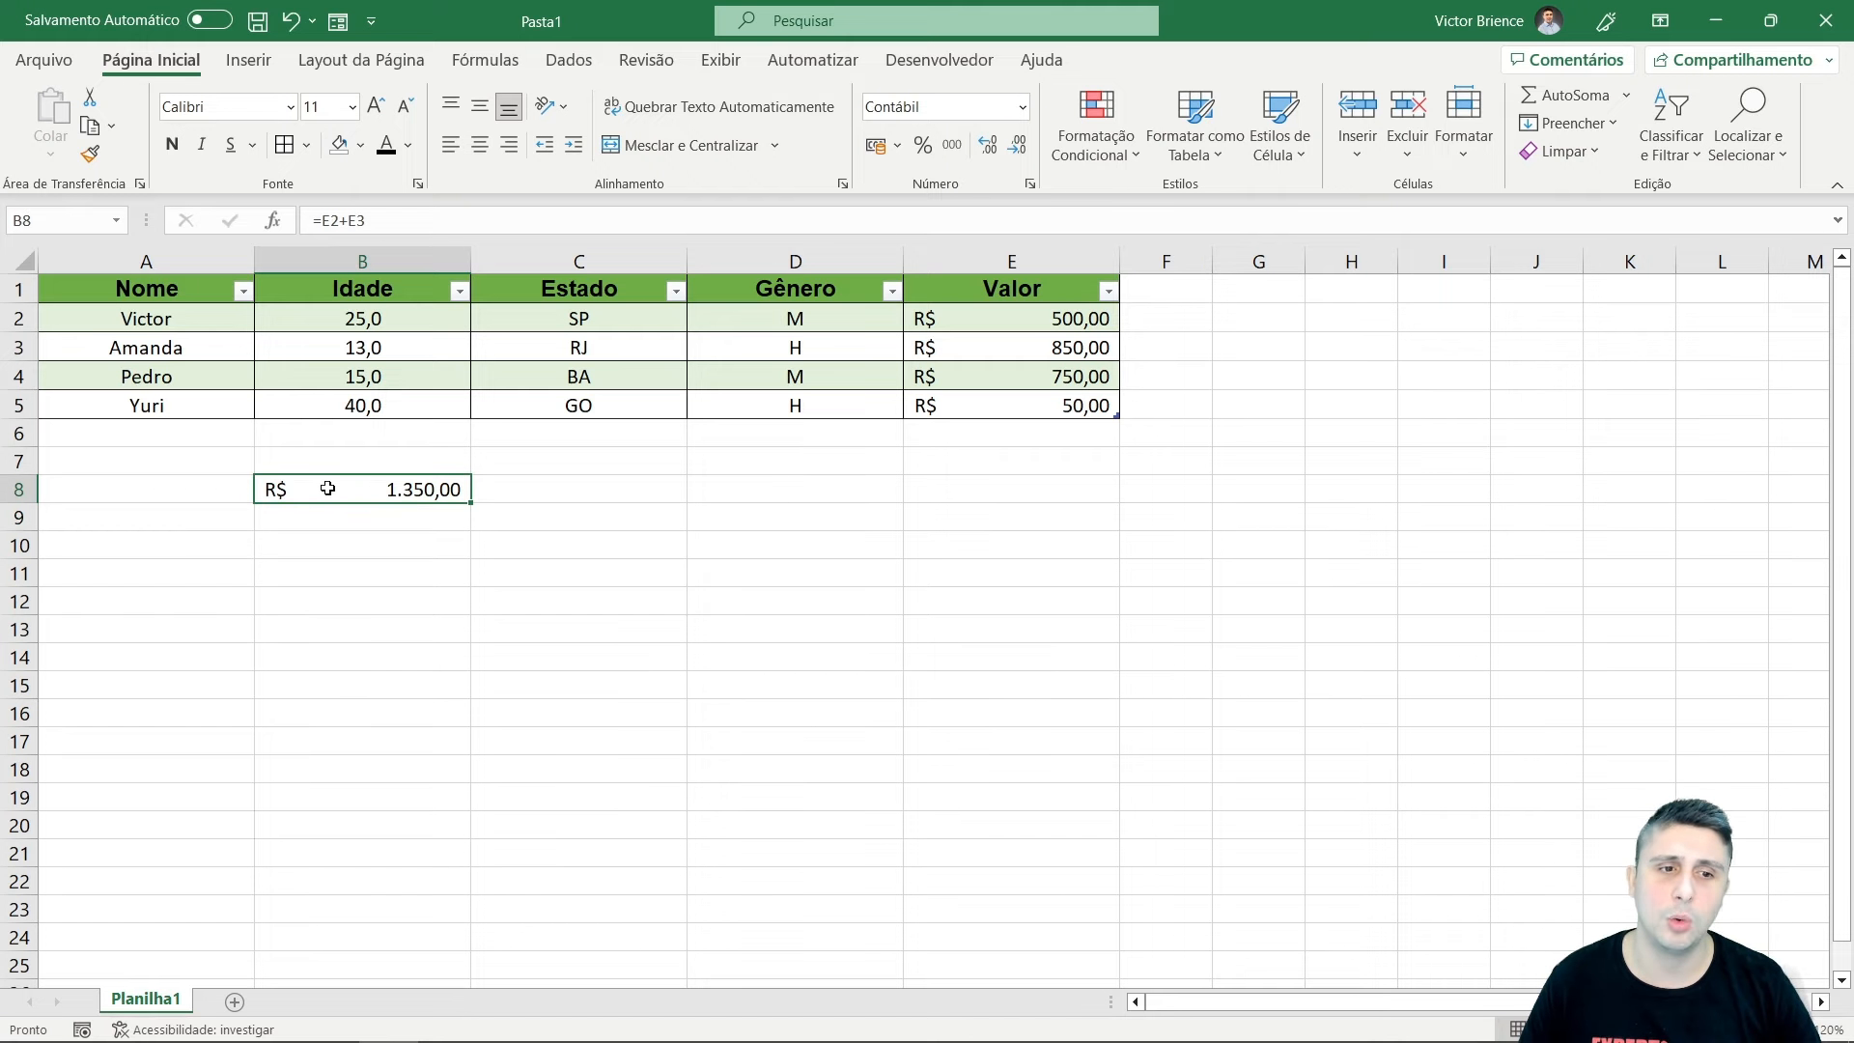
left_click(326, 523)
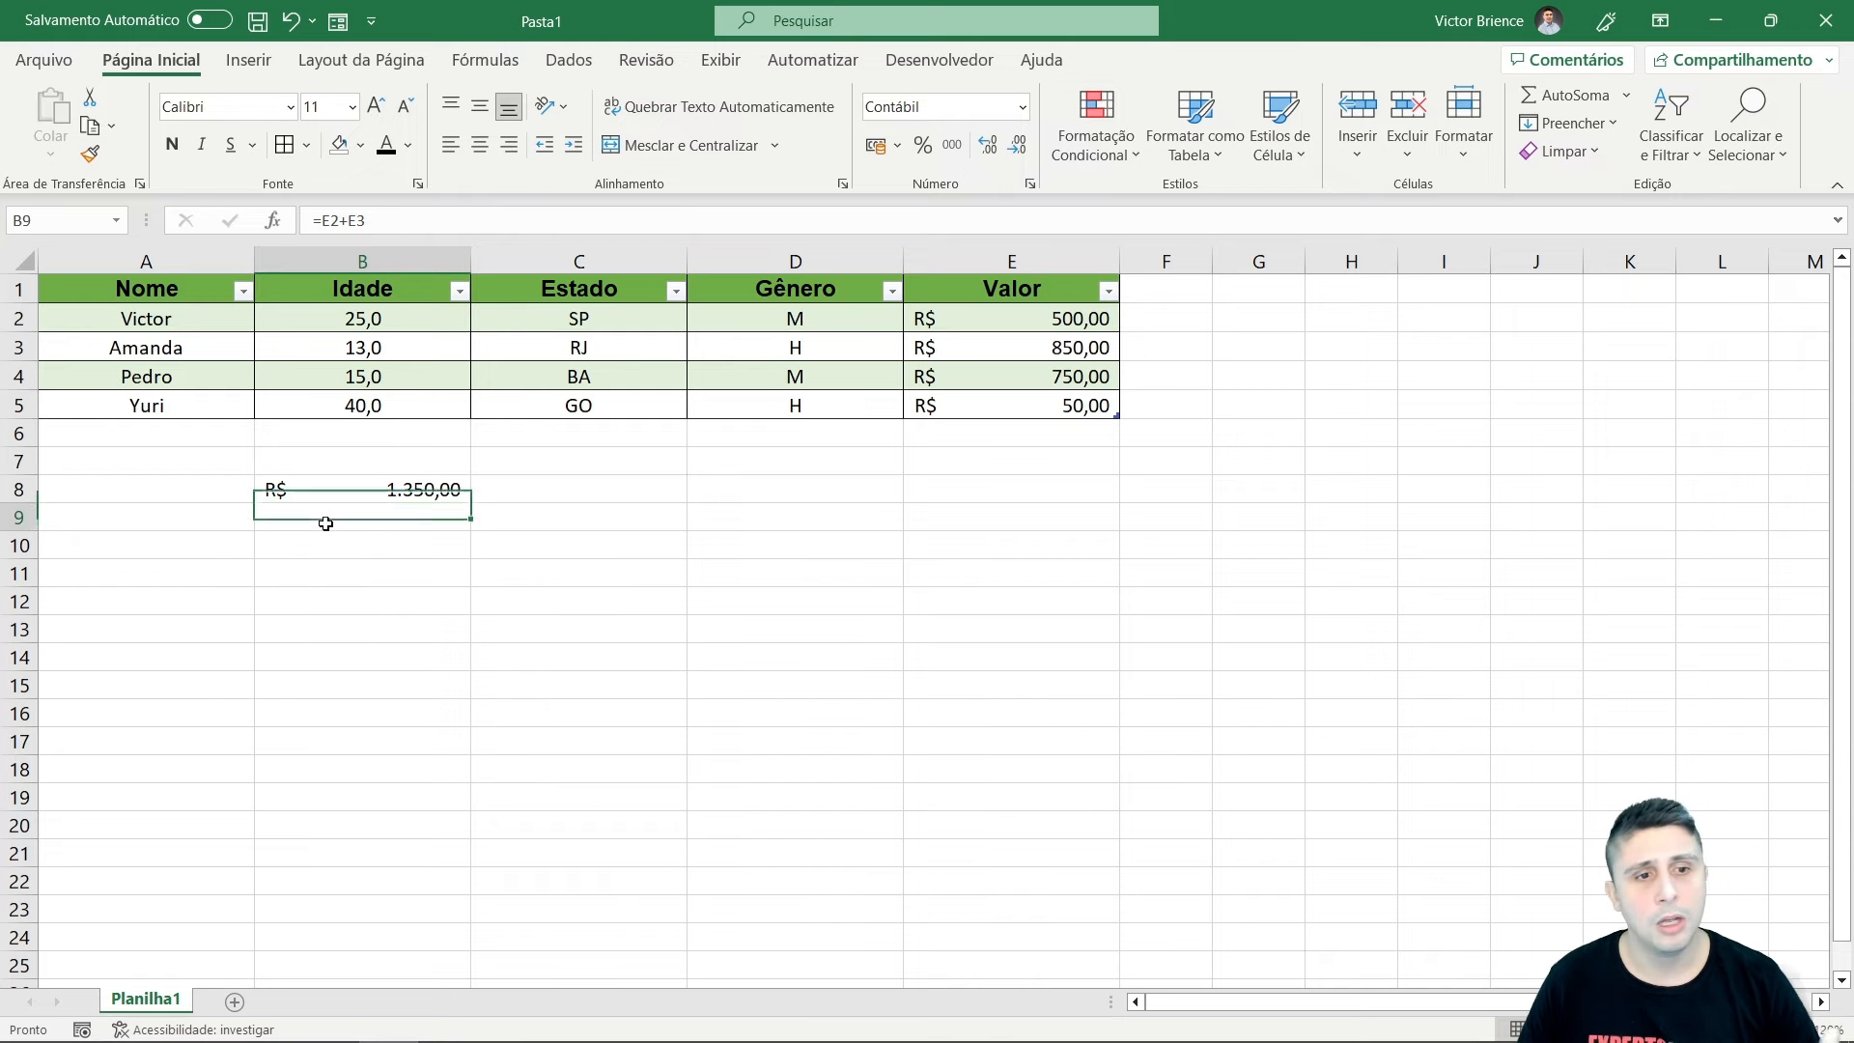
type("=")
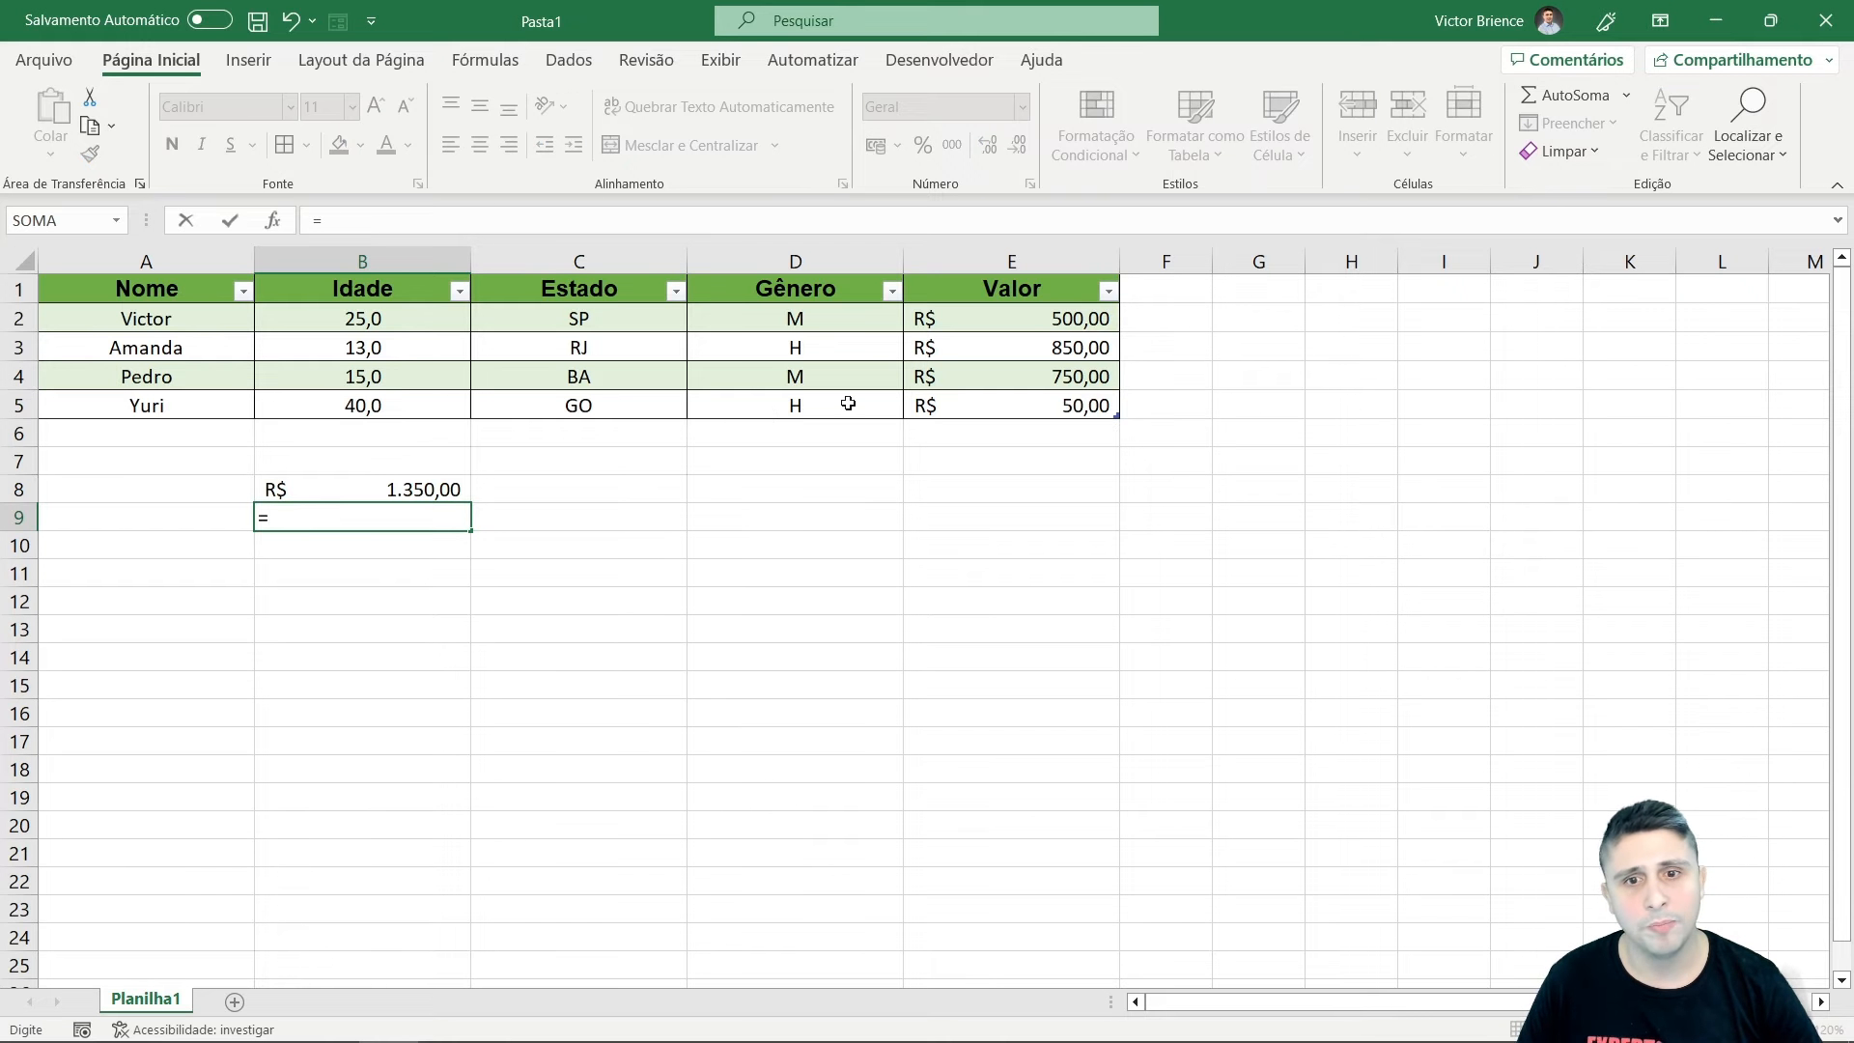
left_click(981, 377)
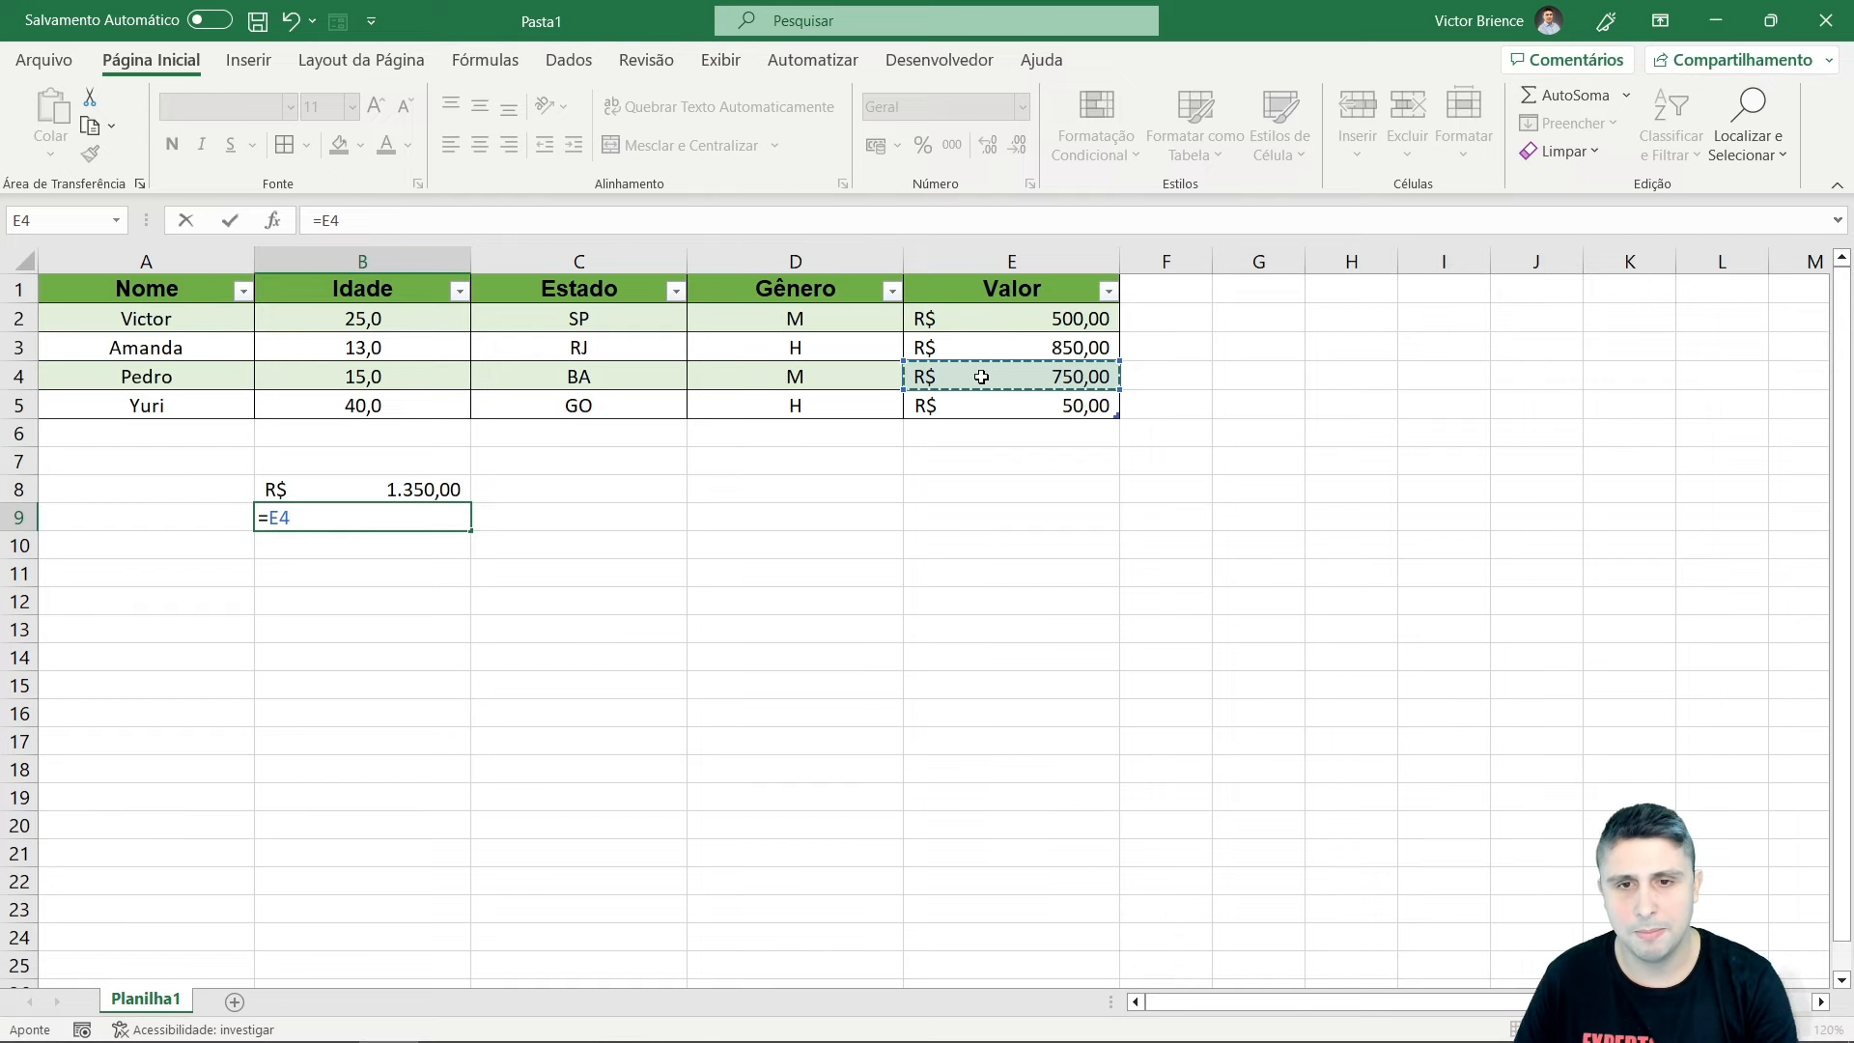
type("-")
left_click(951, 406)
key("Return")
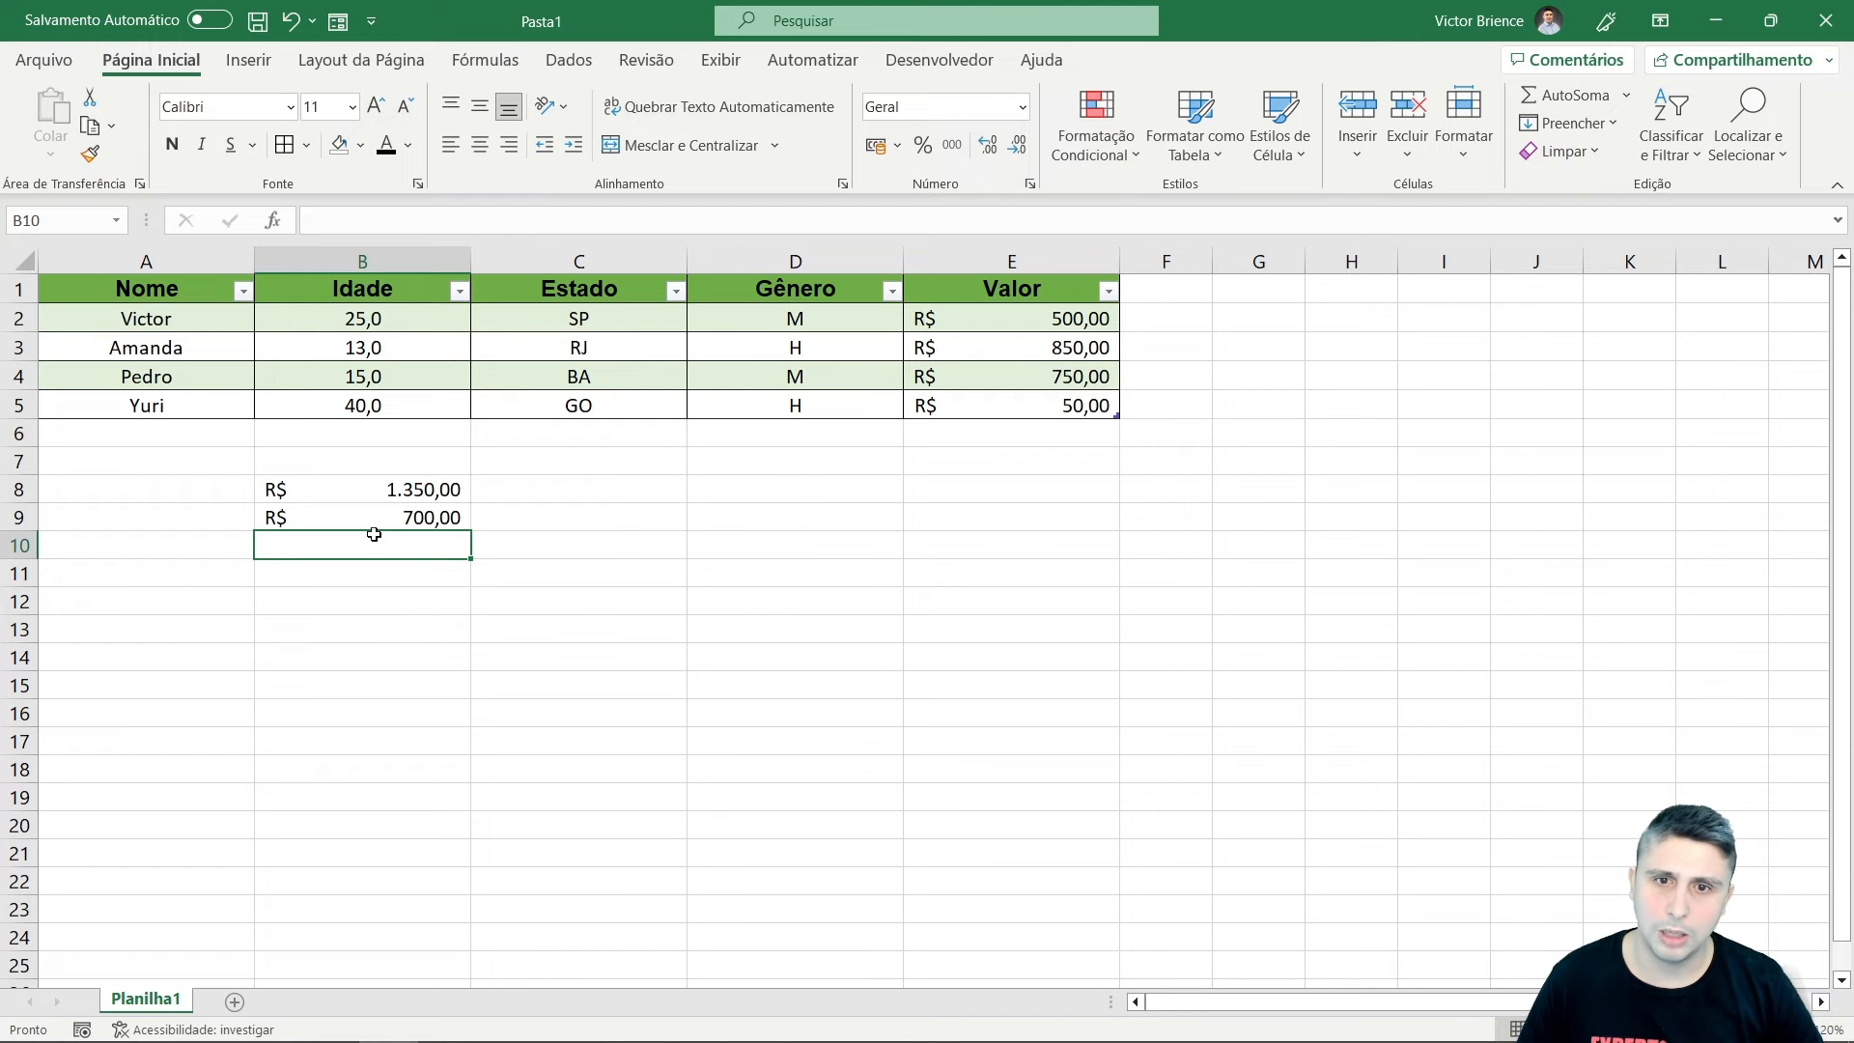
Enter the division formula =E4/E5 in cell B10 and select that cell to check it.
type("=")
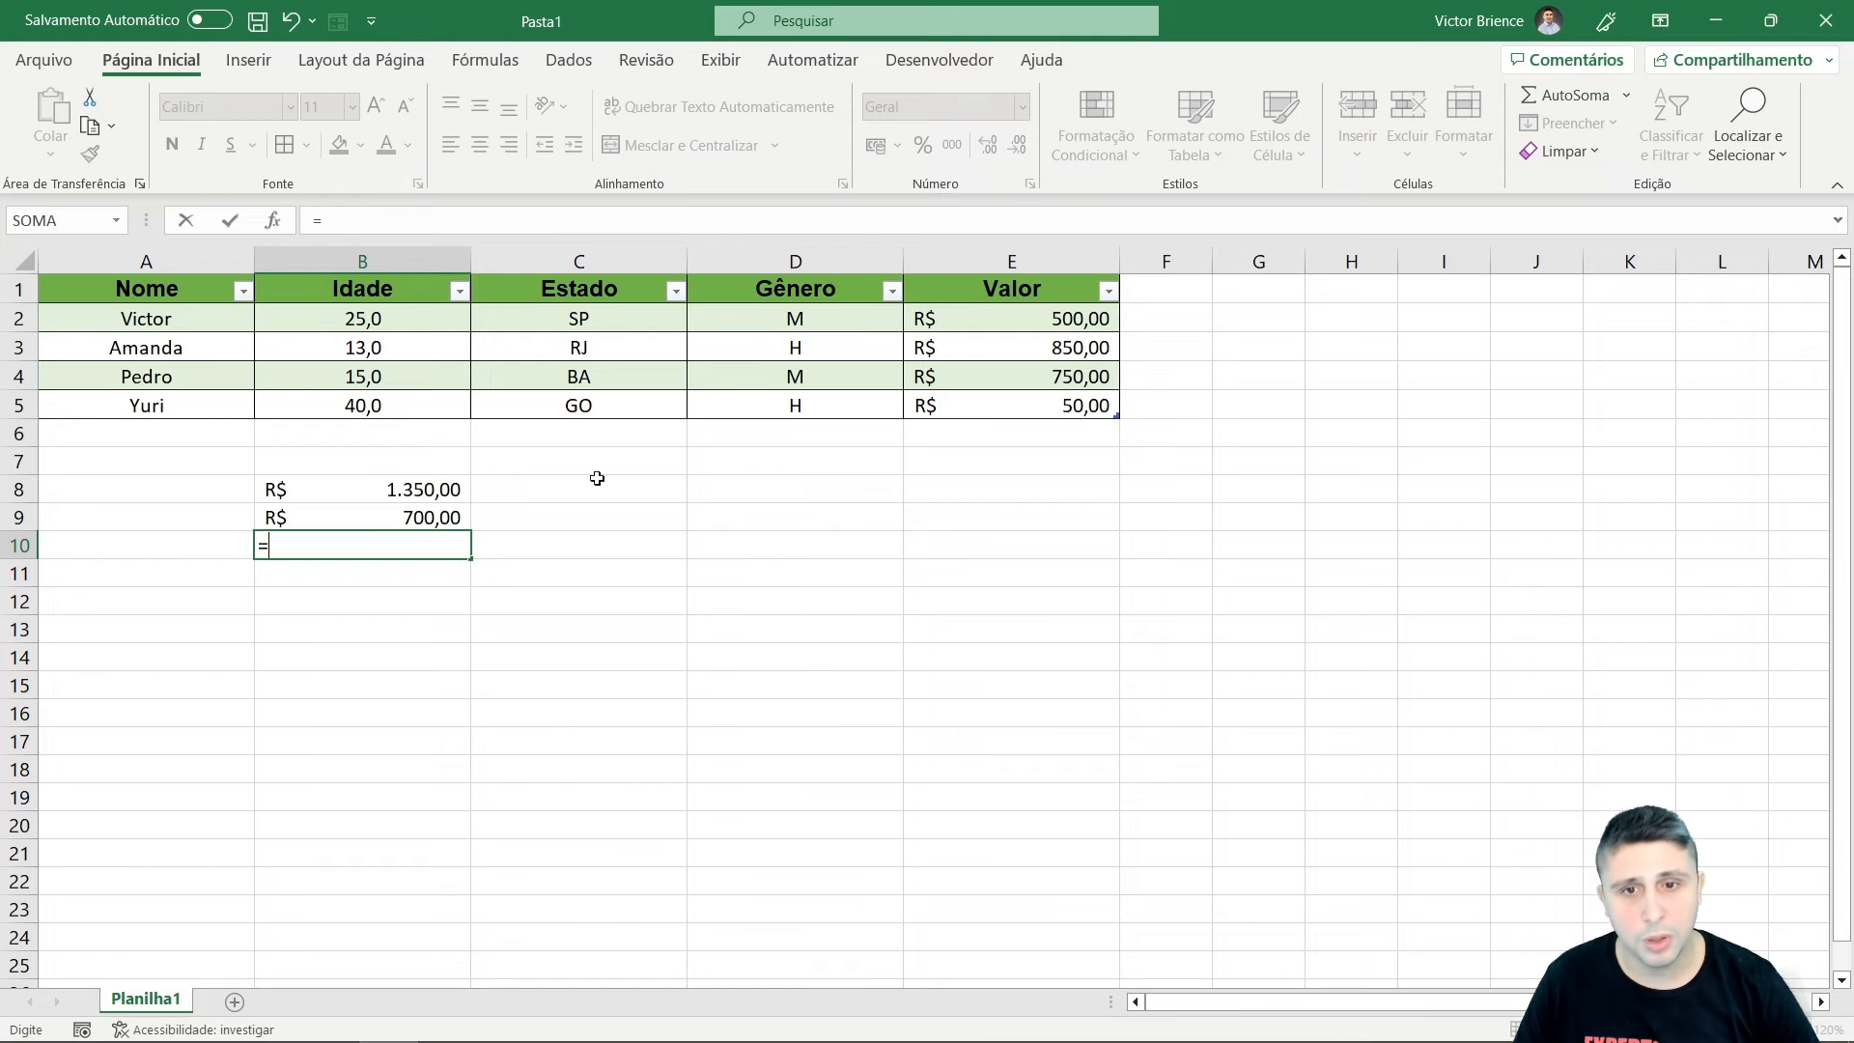
left_click(947, 389)
type("/")
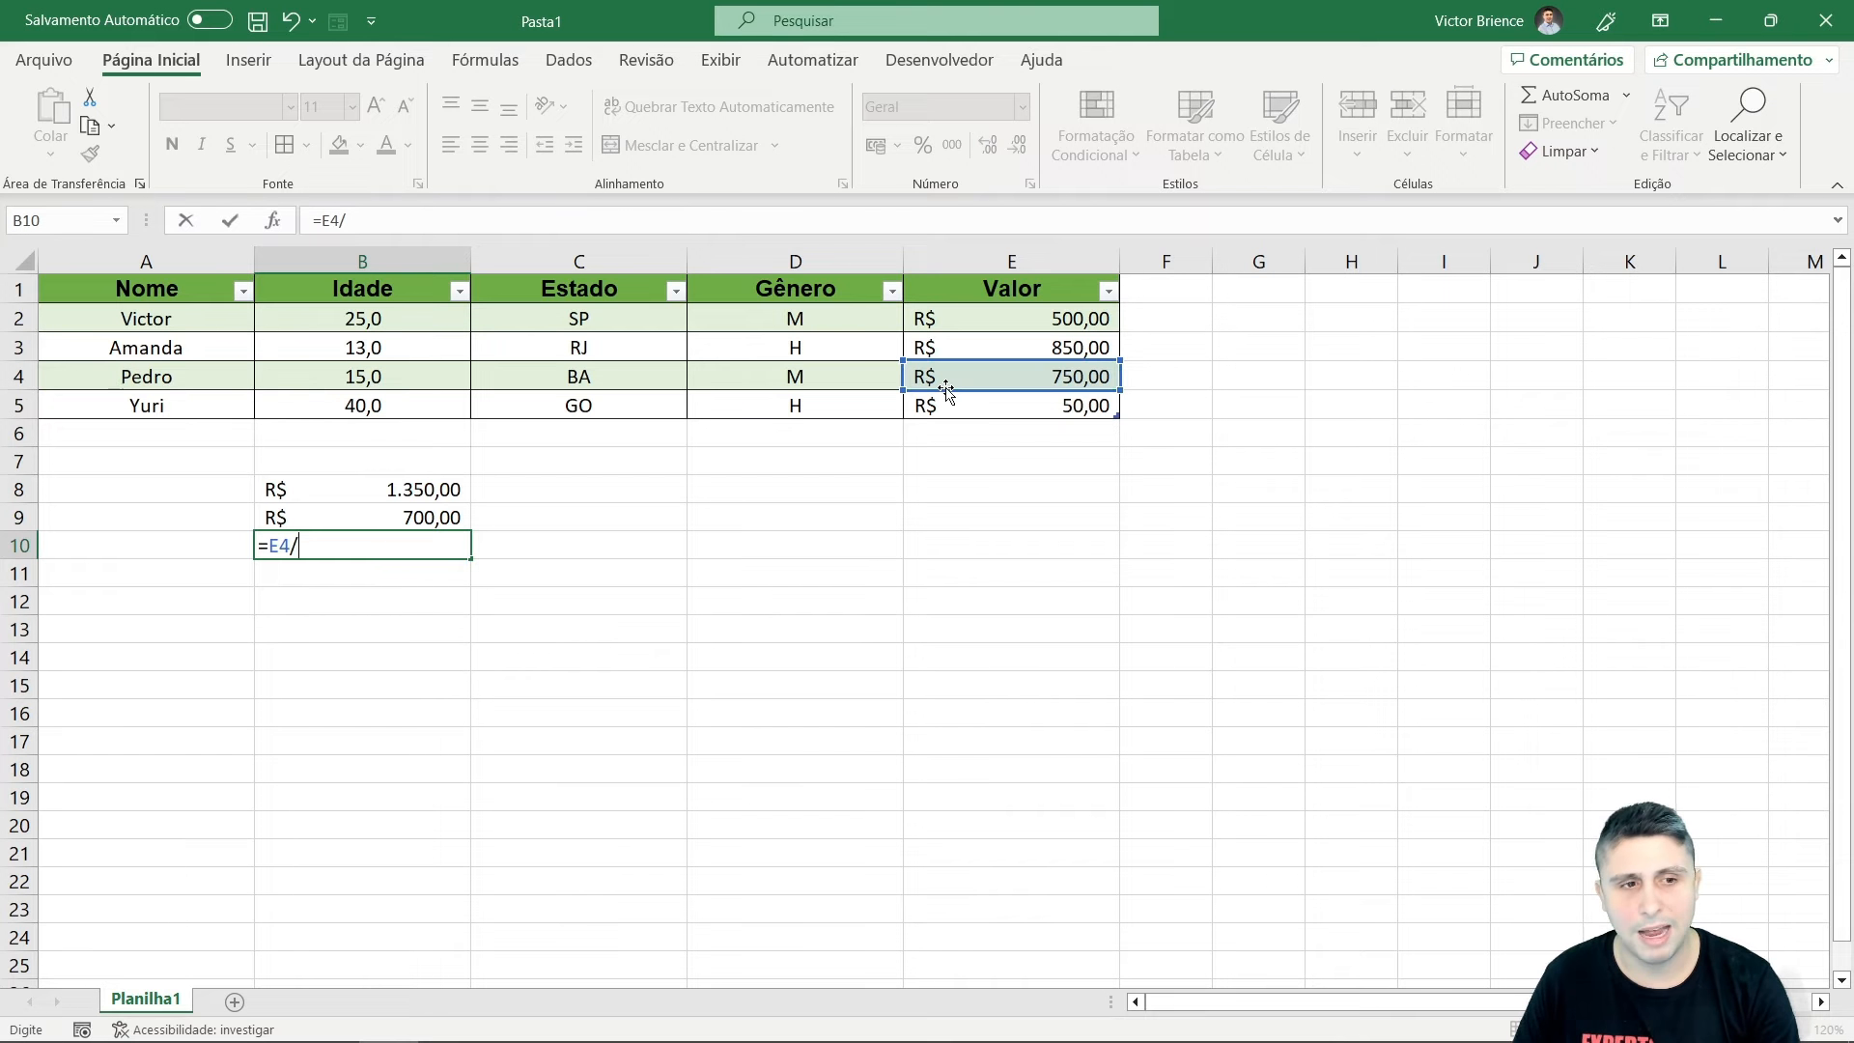
left_click(965, 407)
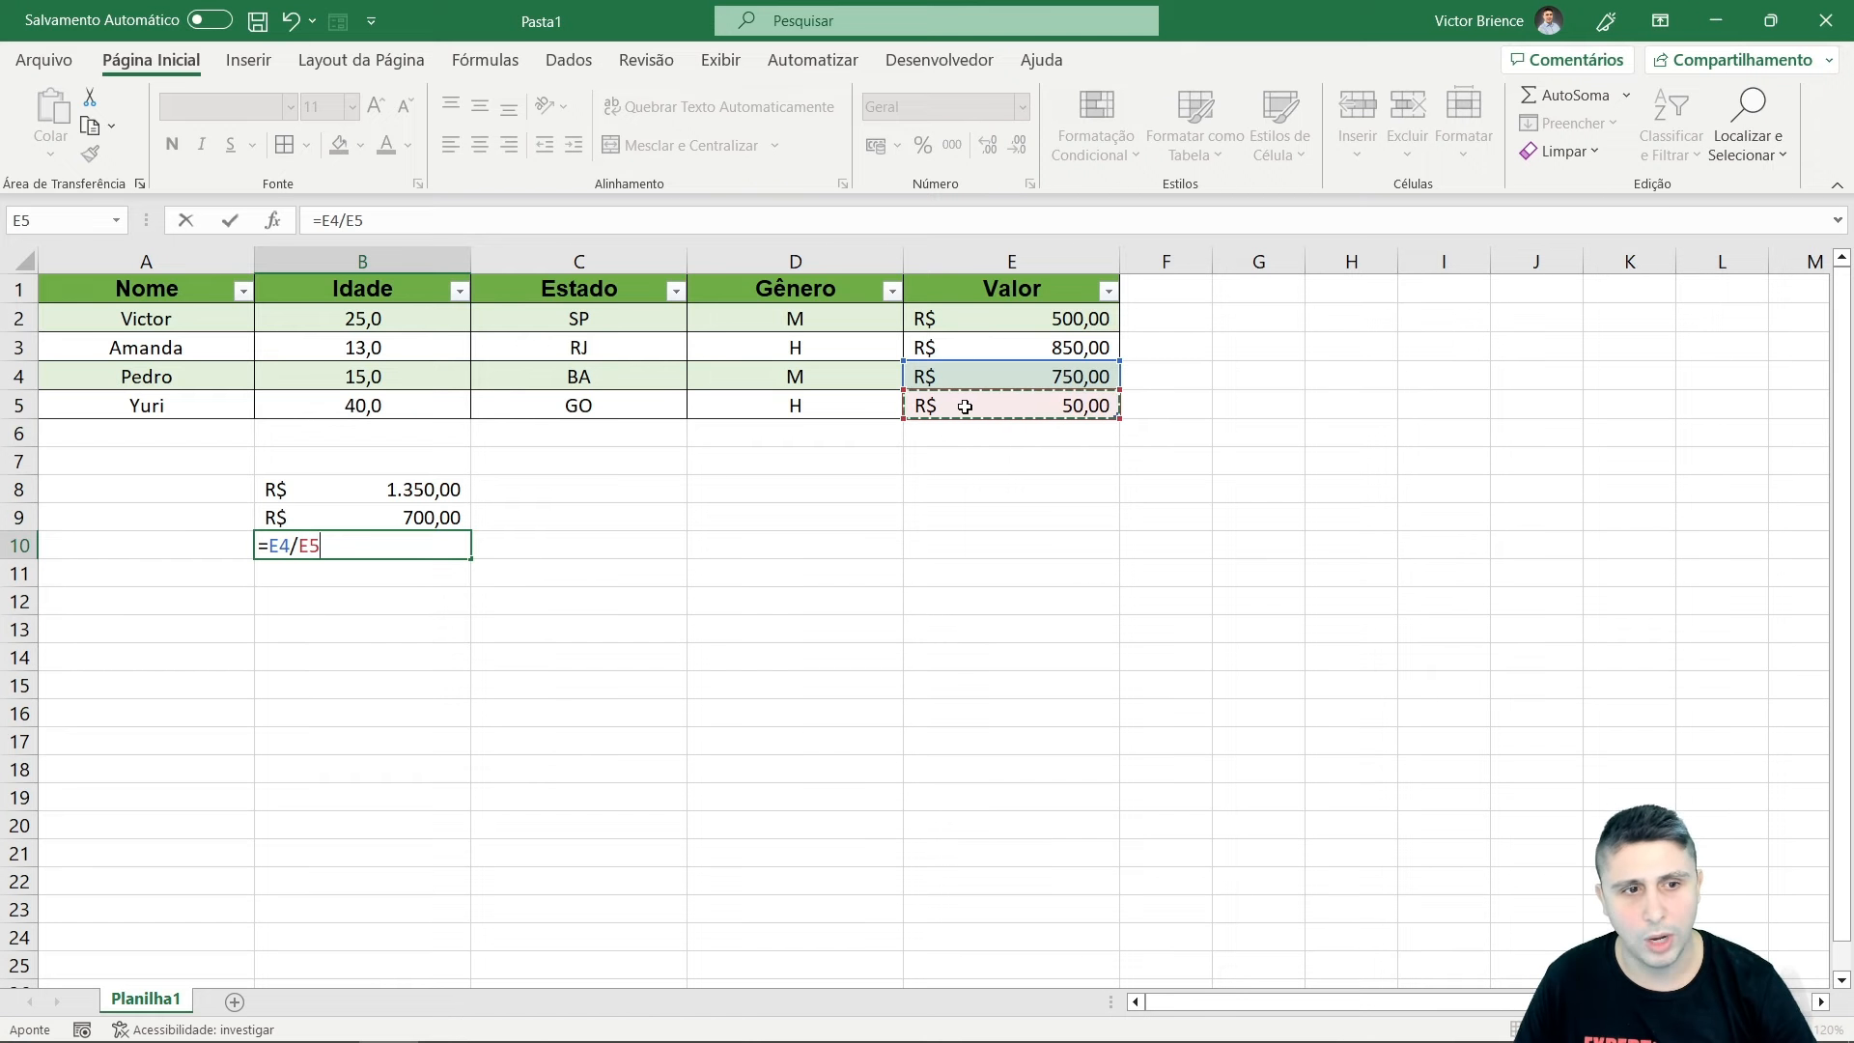
key("Return")
left_click(396, 536)
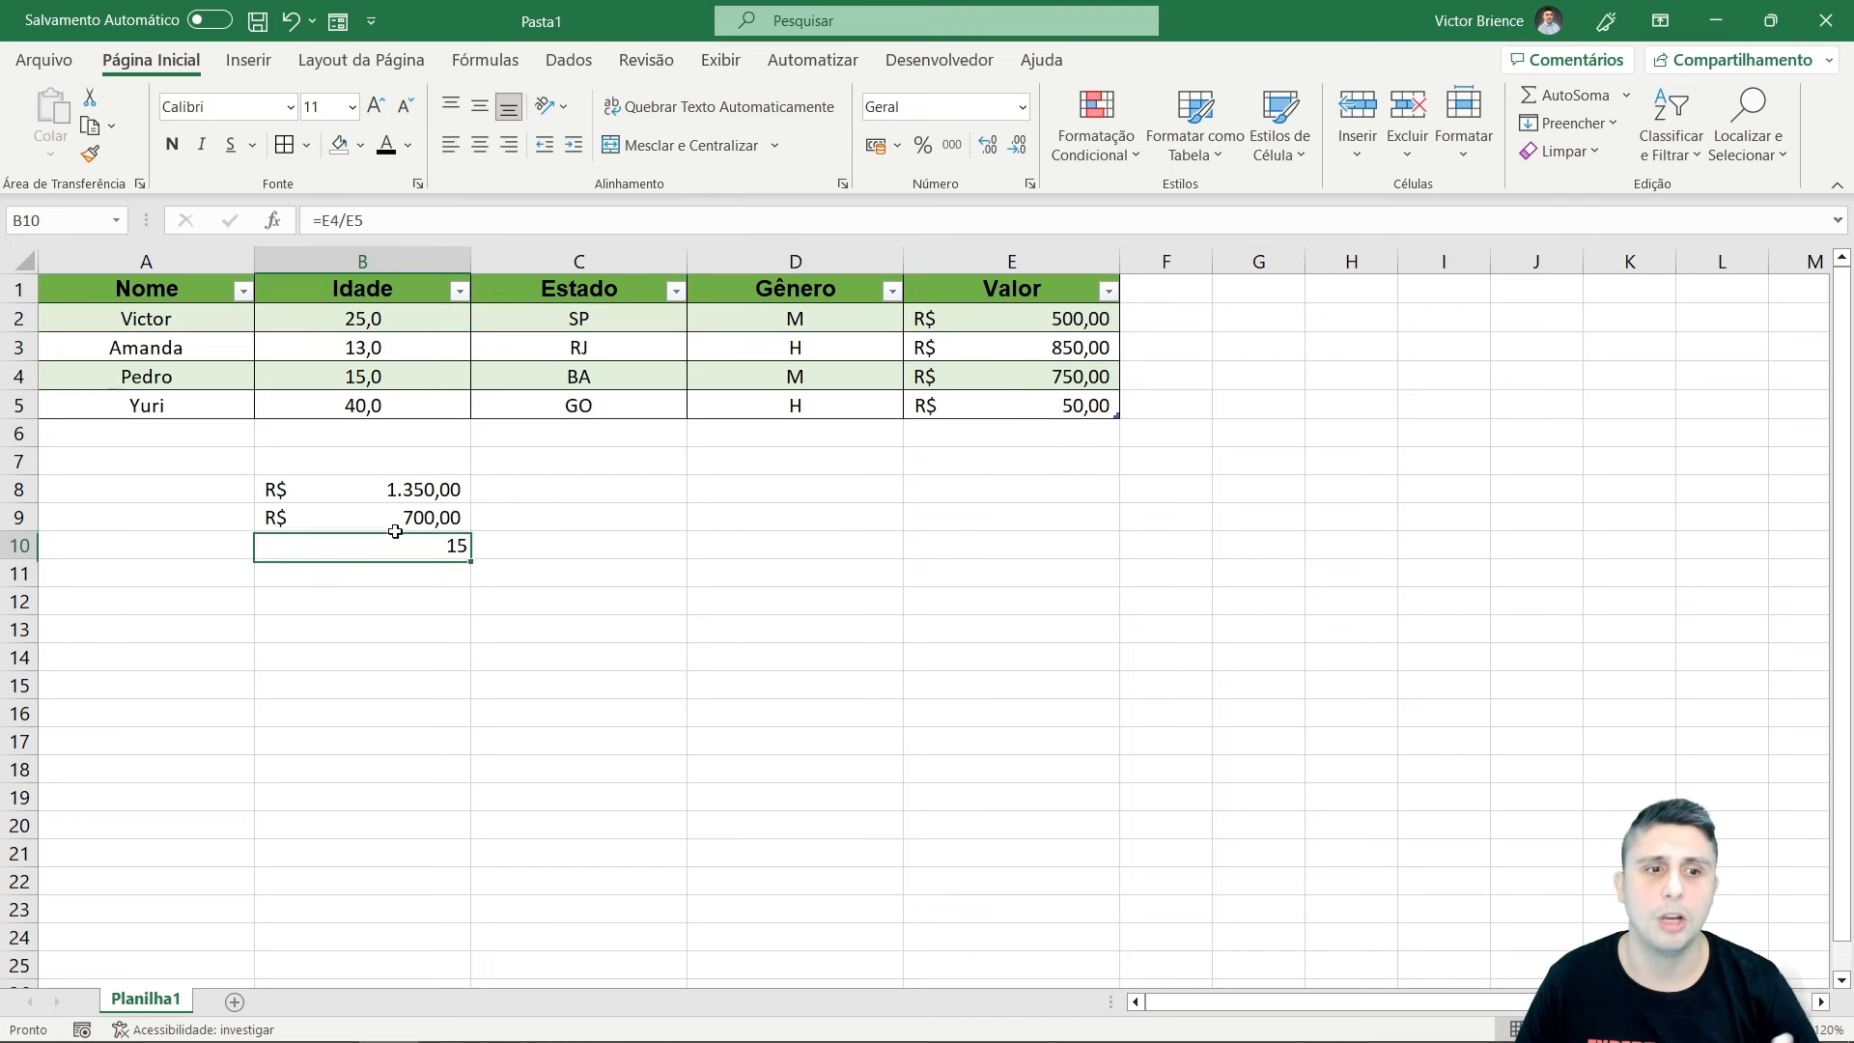
Enter the multiplication formula =E4*E5 in cell B11.
left_click(357, 567)
type("=")
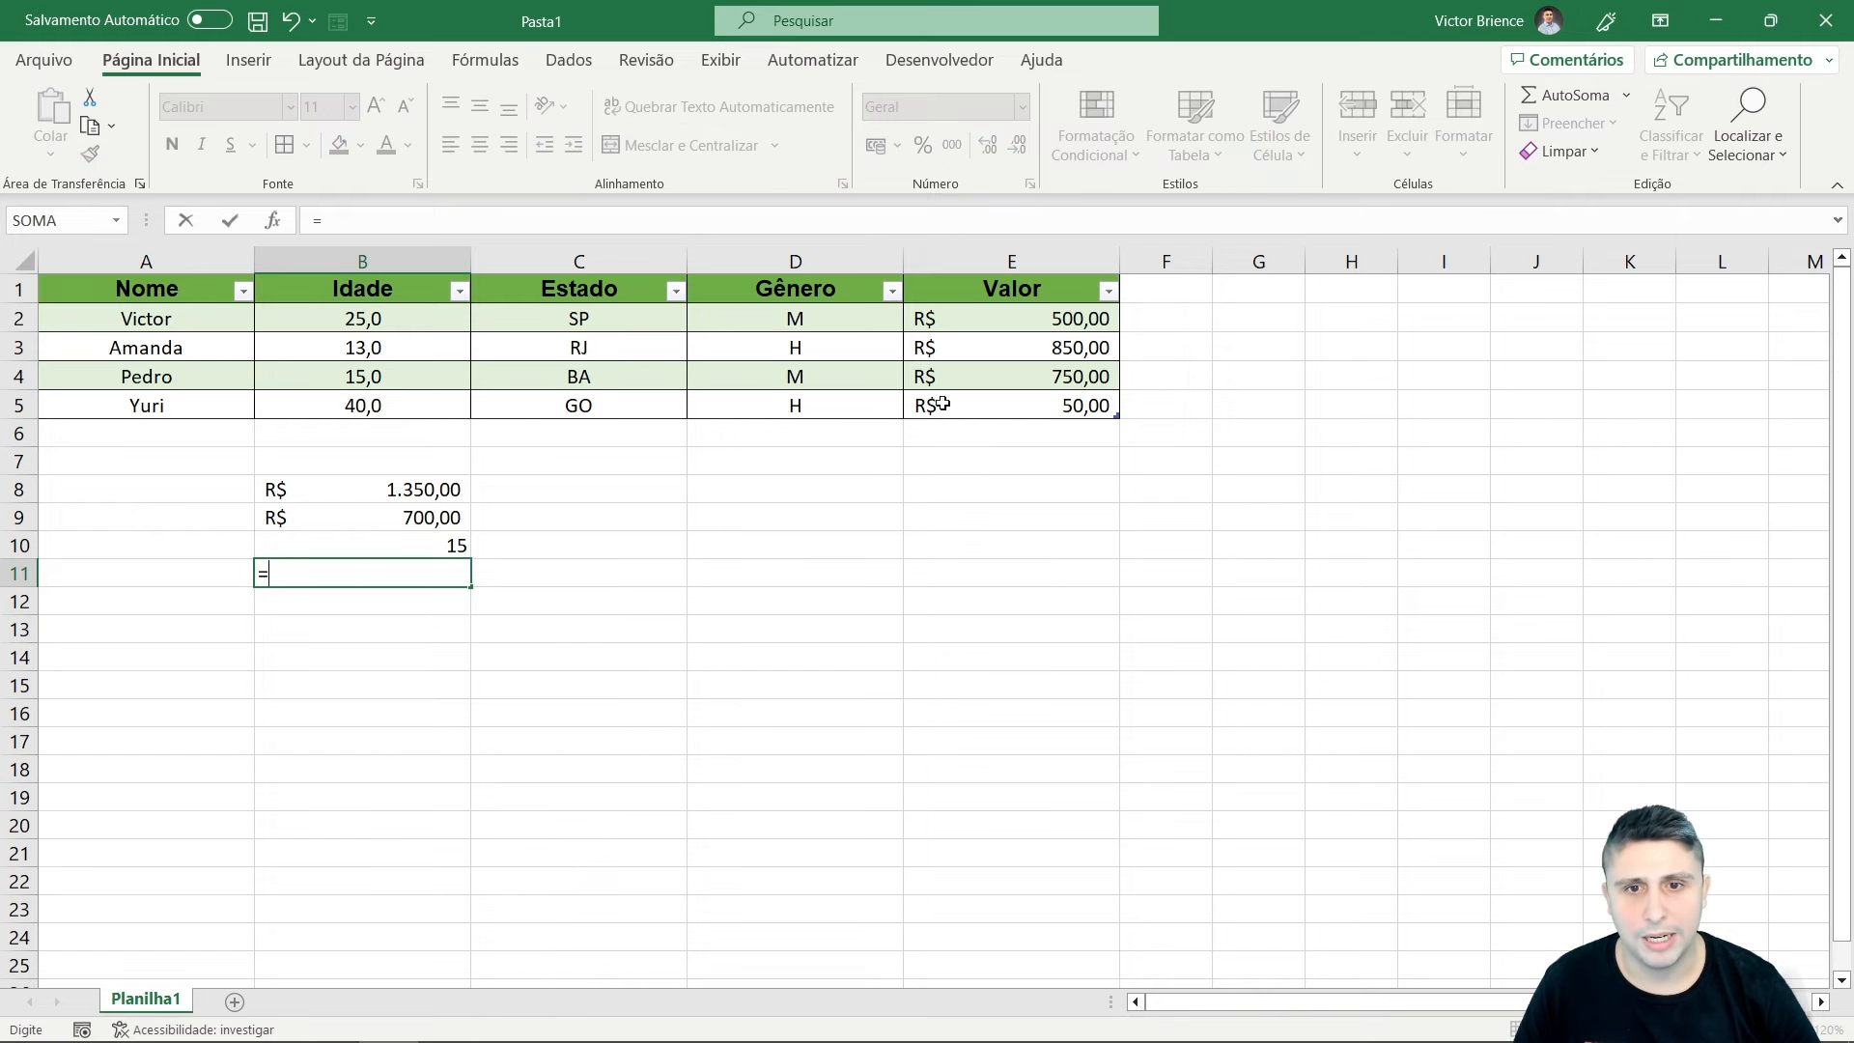
left_click(960, 377)
type("*")
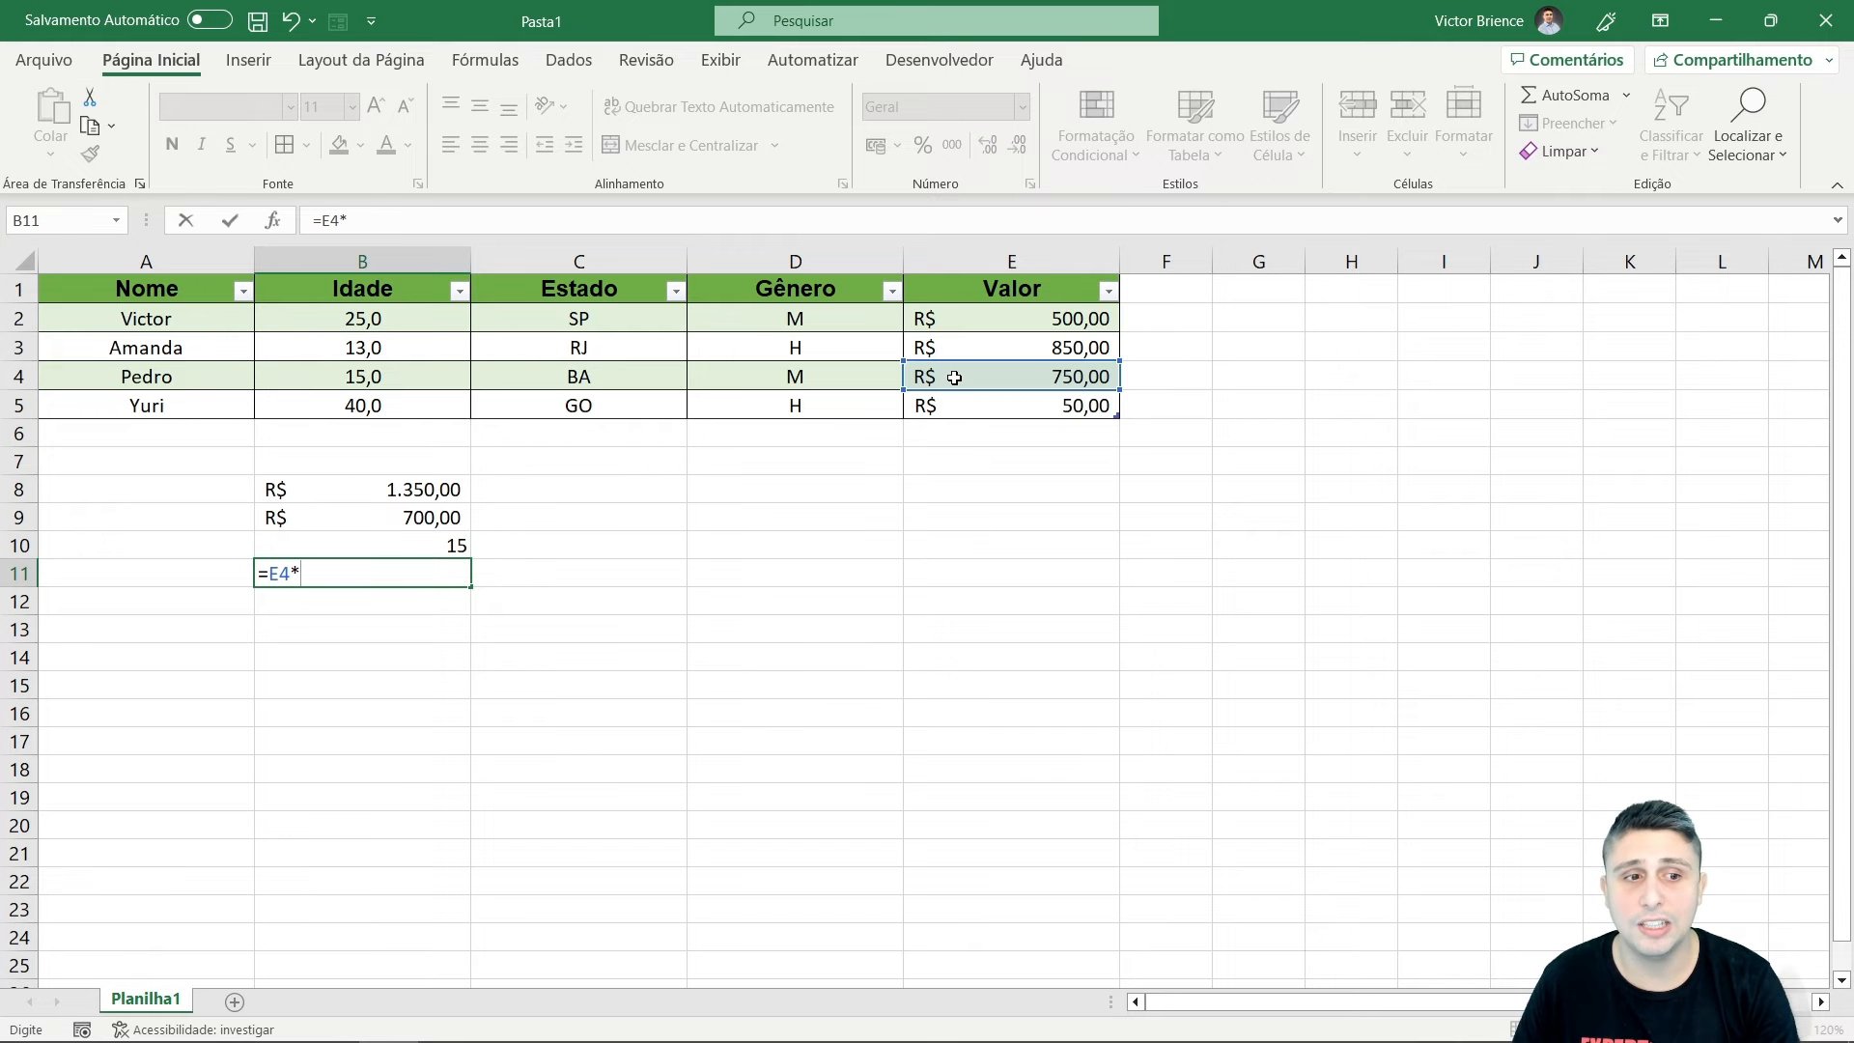
left_click(945, 410)
key("Return")
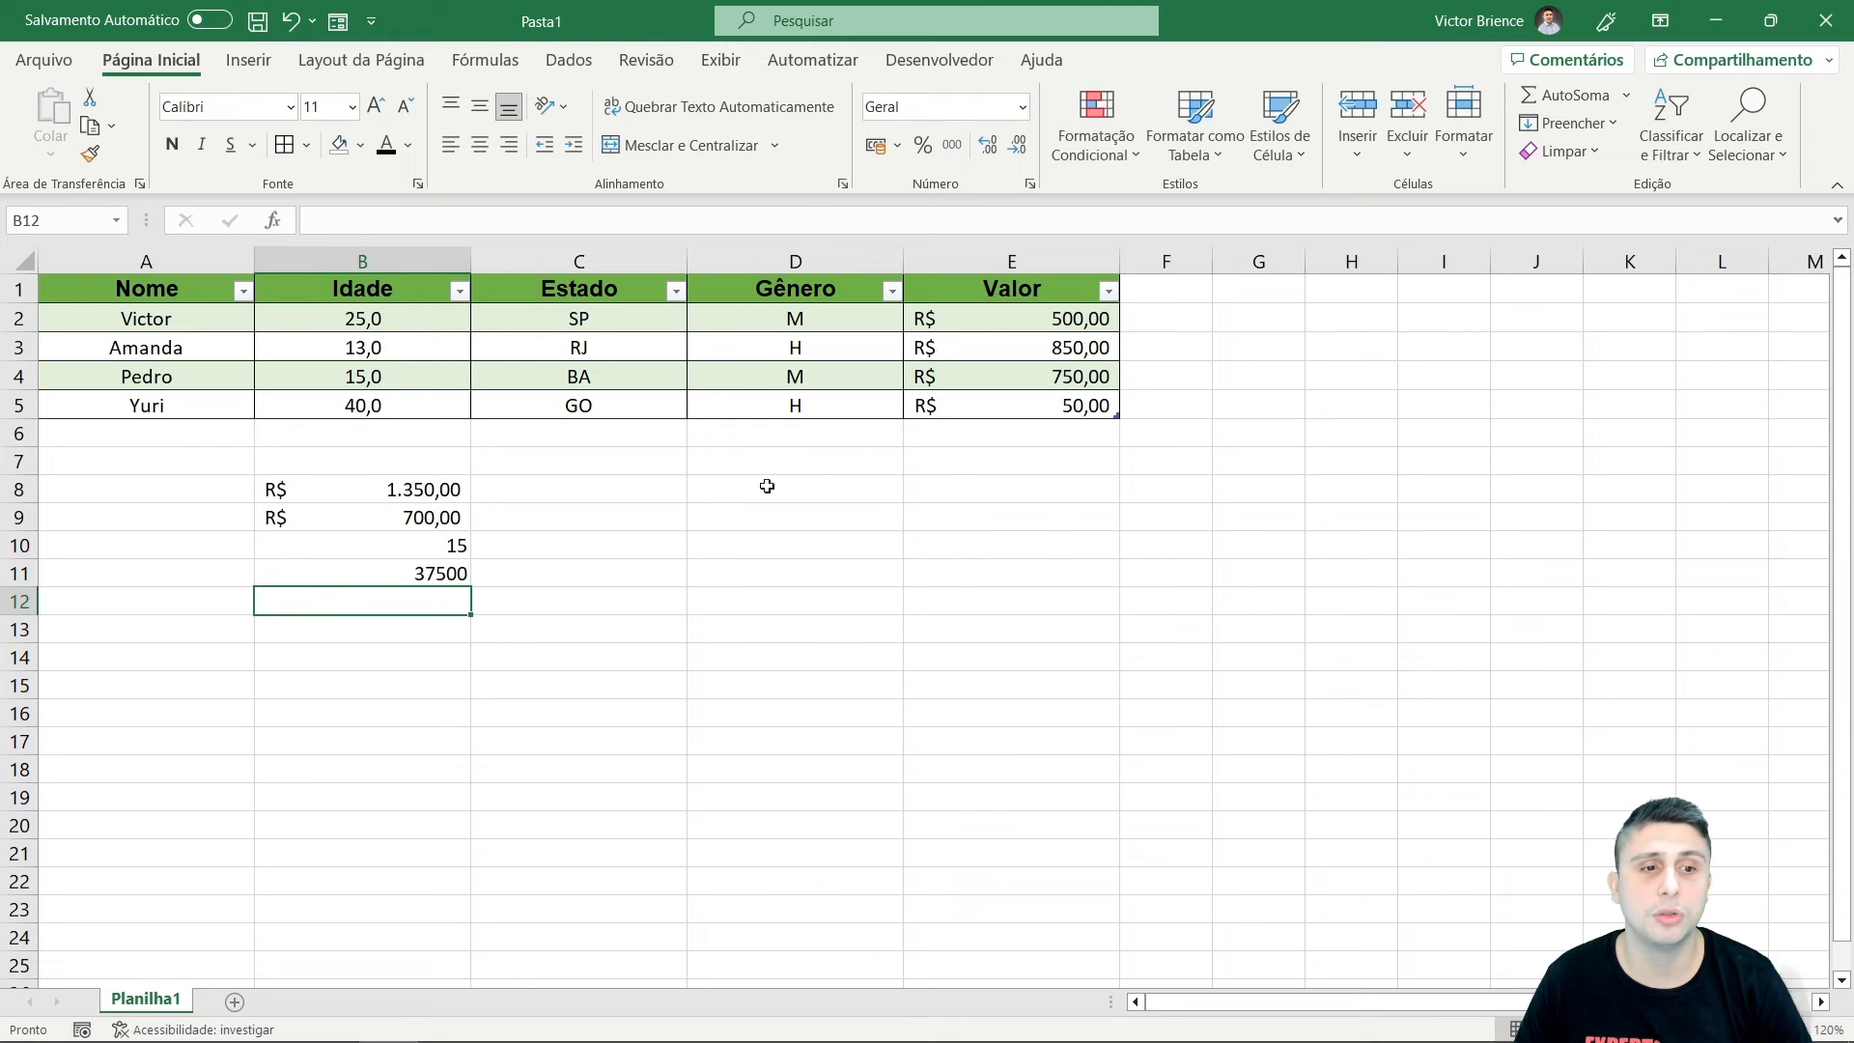
Apply the R$ accounting number format to the results in cells B11 and B10.
left_click(413, 573)
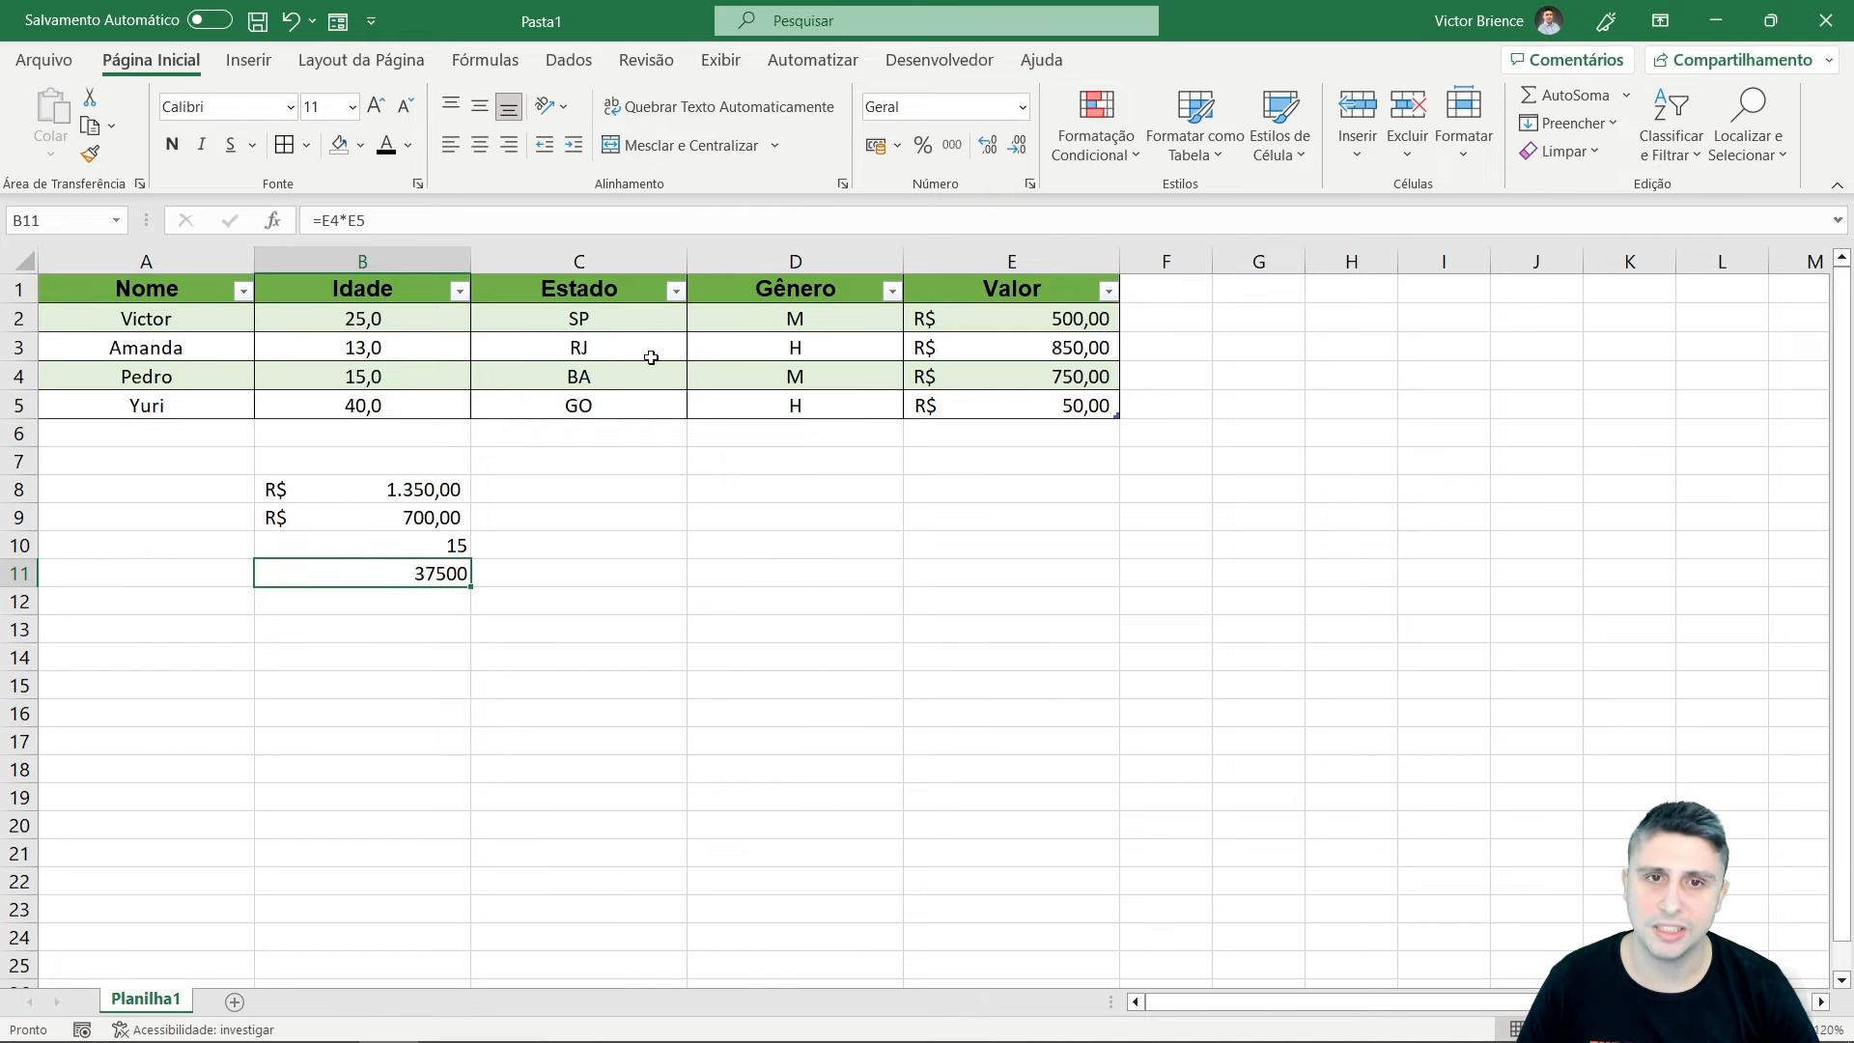
left_click(875, 145)
key("Up")
left_click(875, 146)
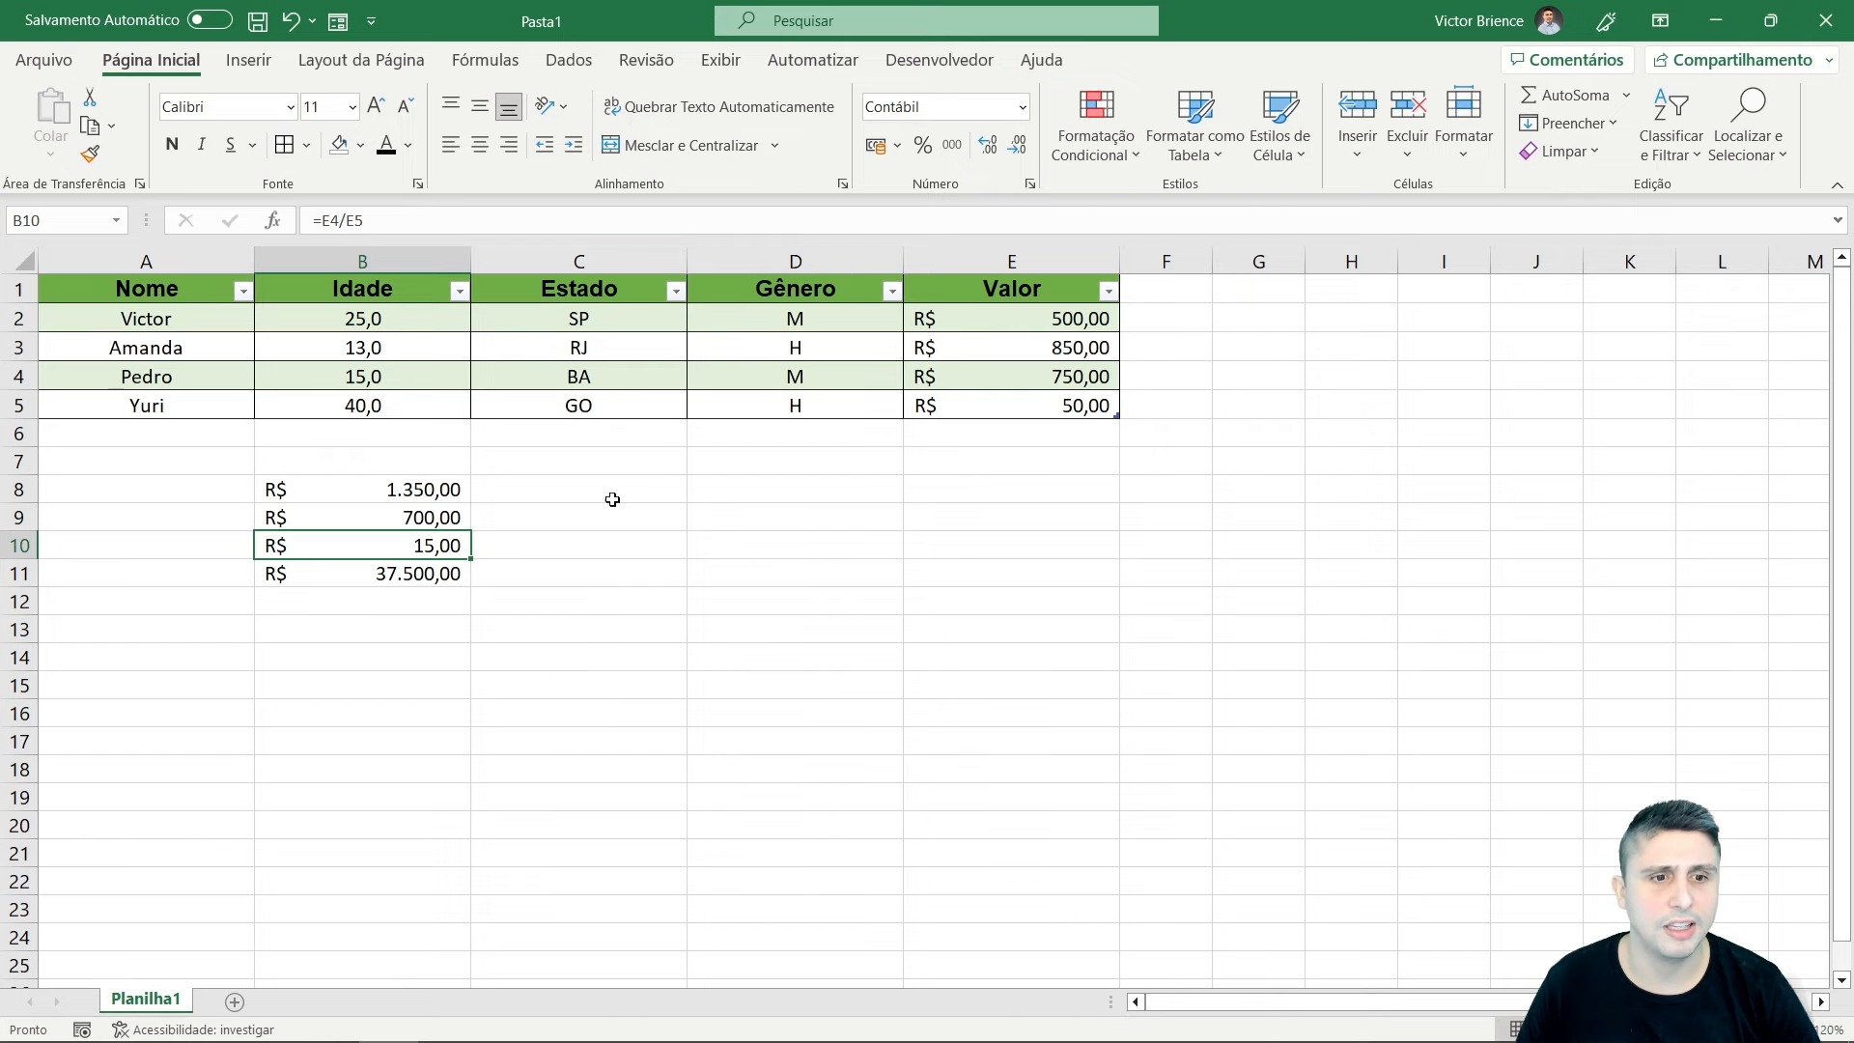
left_click(558, 541)
left_click_drag(360, 490, 372, 573)
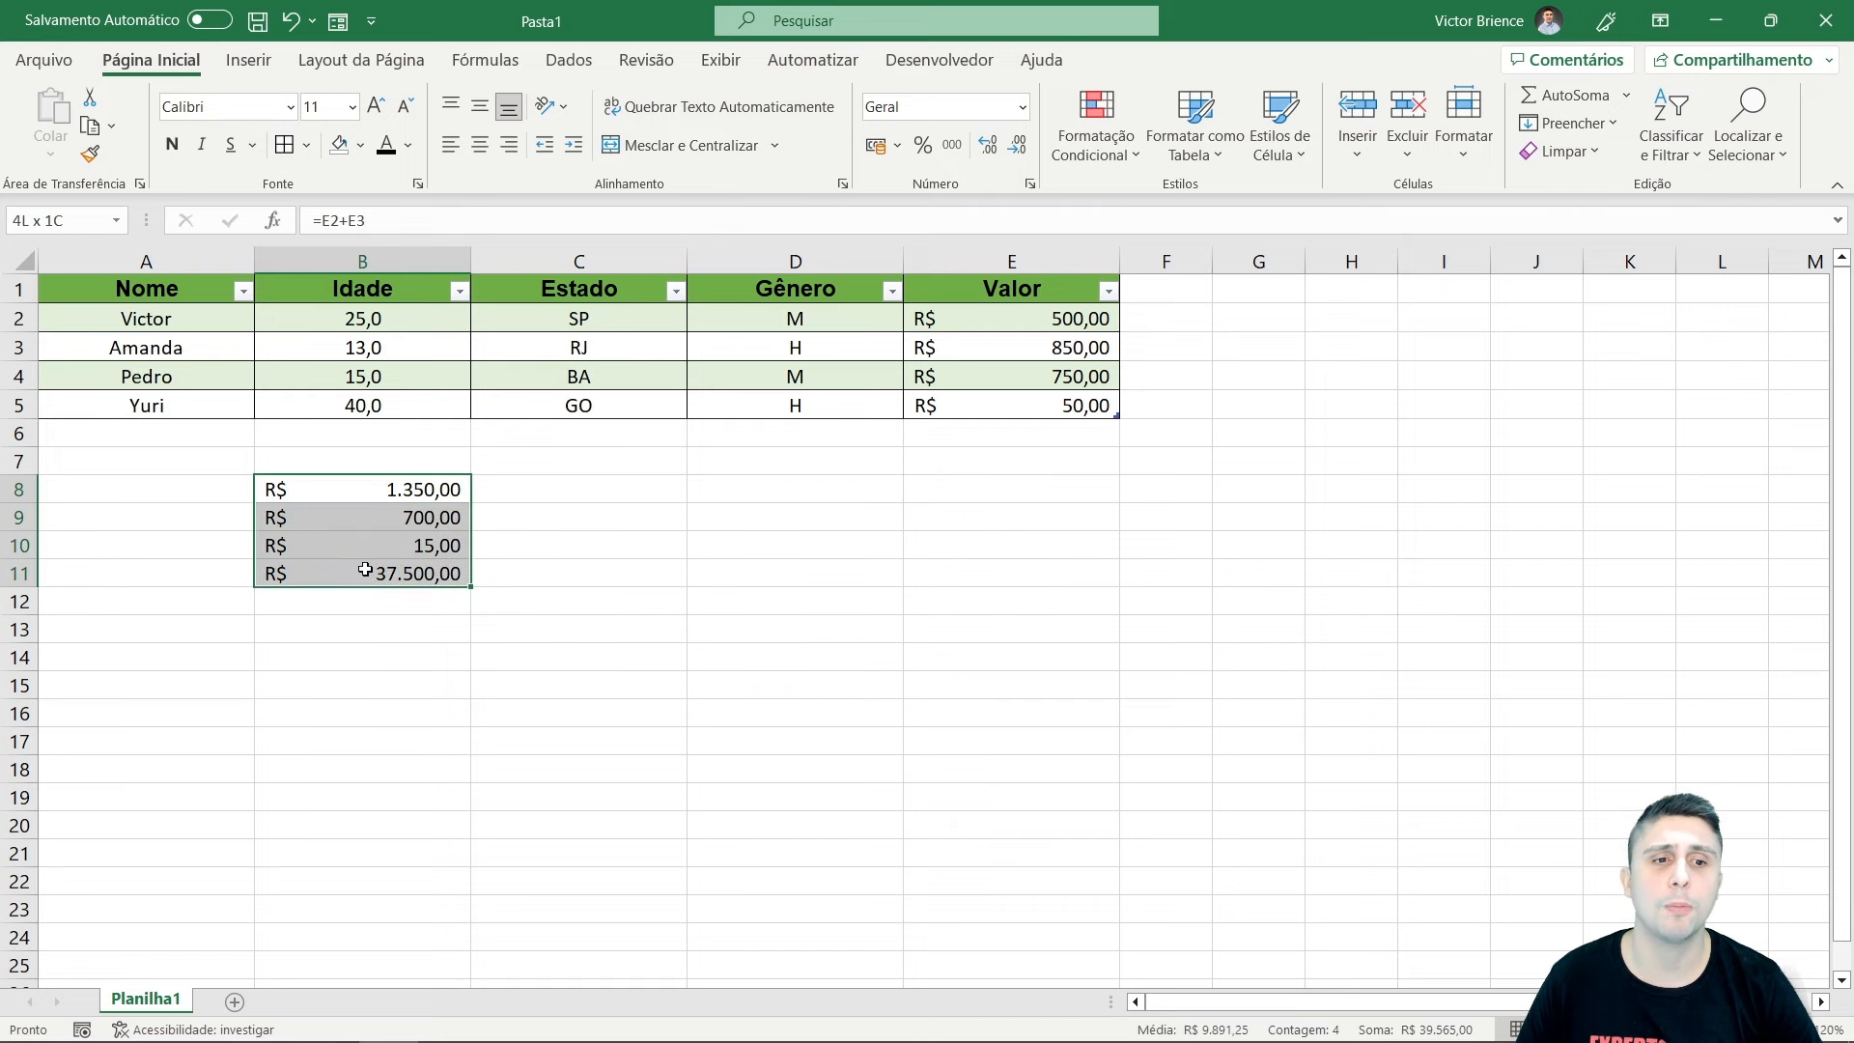
left_click(628, 529)
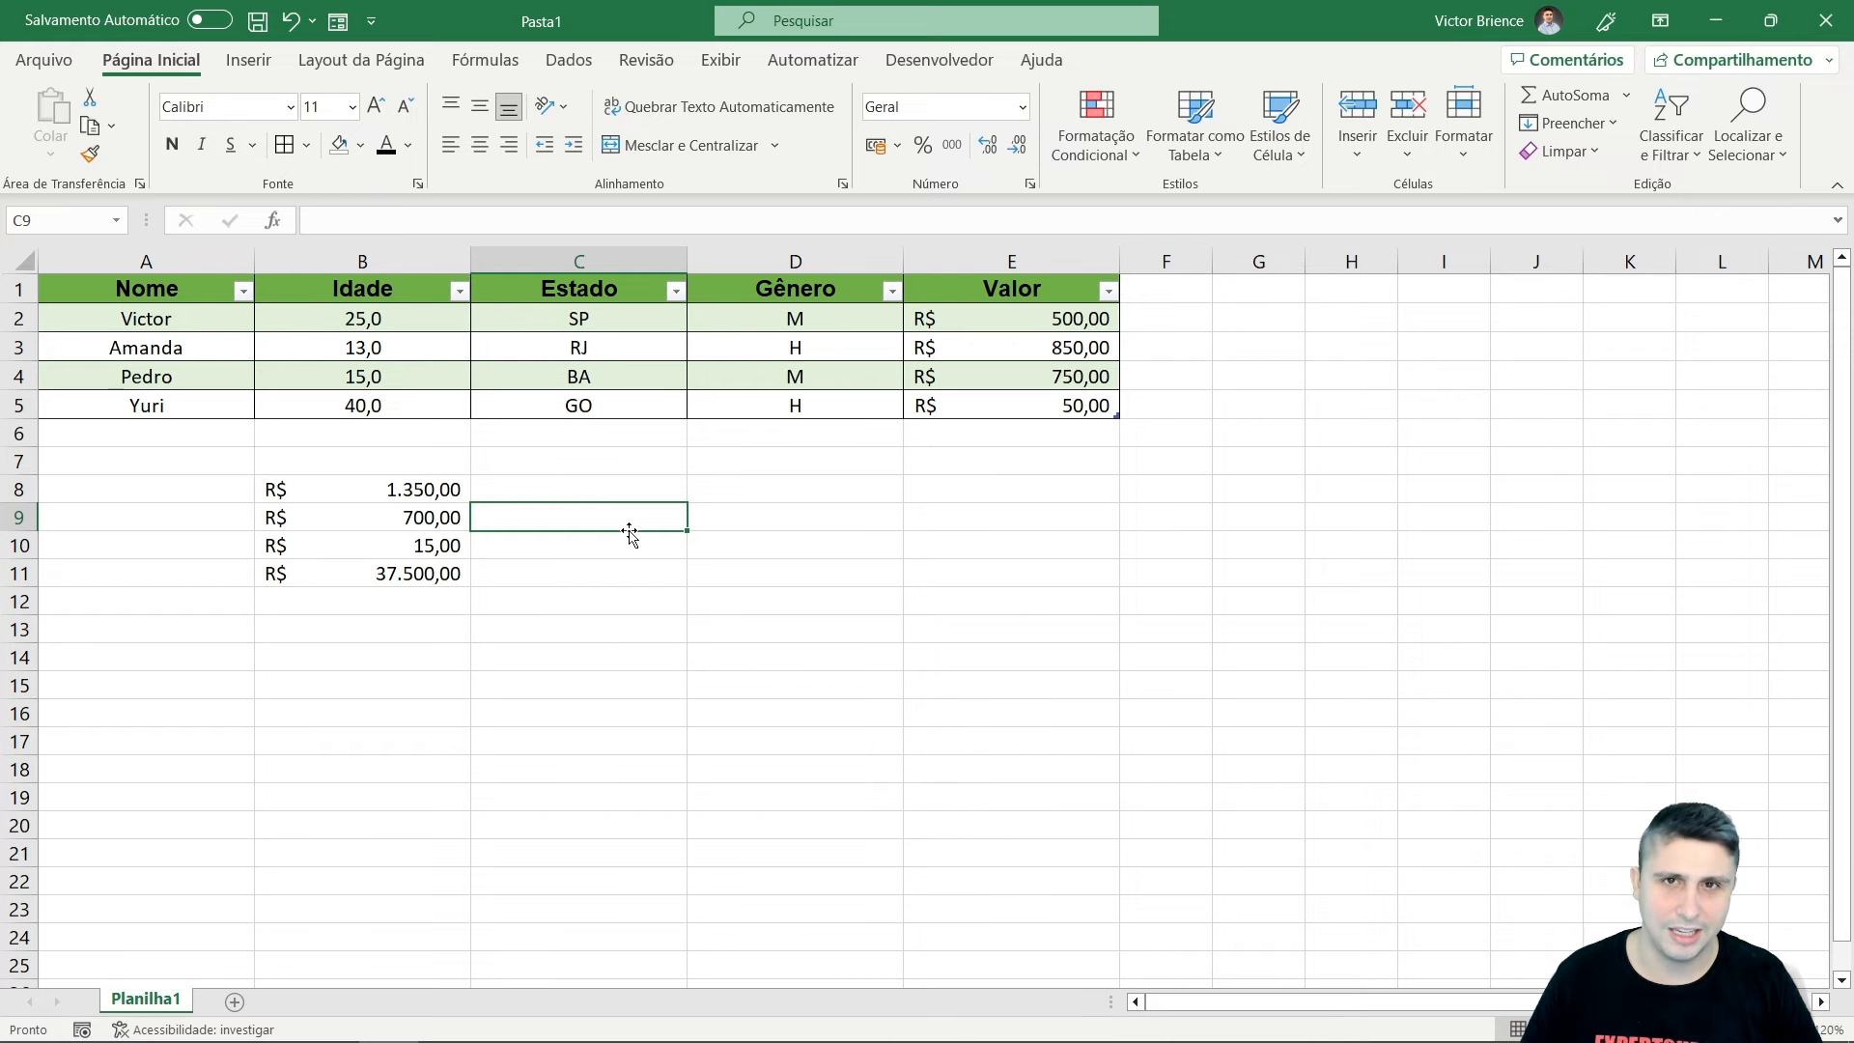
Enter the formula =SOMA(Exemplo1[Valor]) in cell D8 to total the Valor column.
left_click(764, 494)
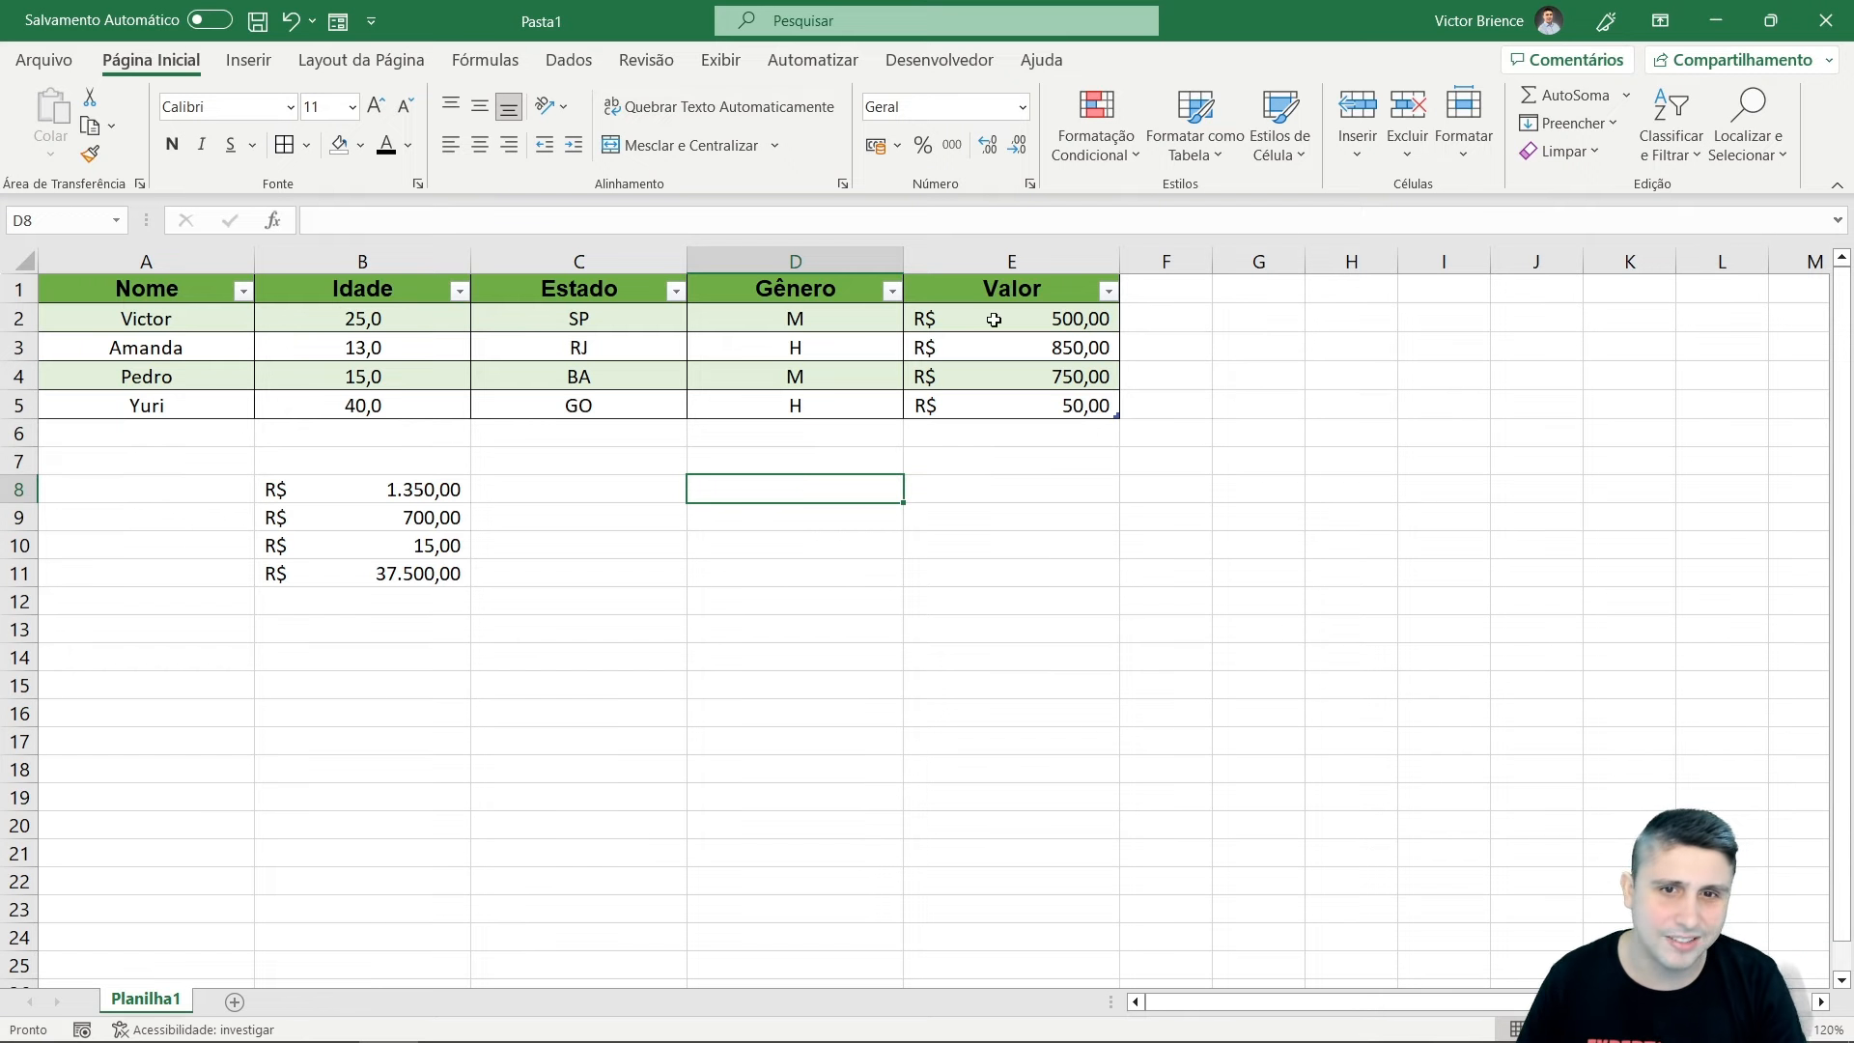
left_click_drag(991, 320, 1007, 425)
left_click(768, 486)
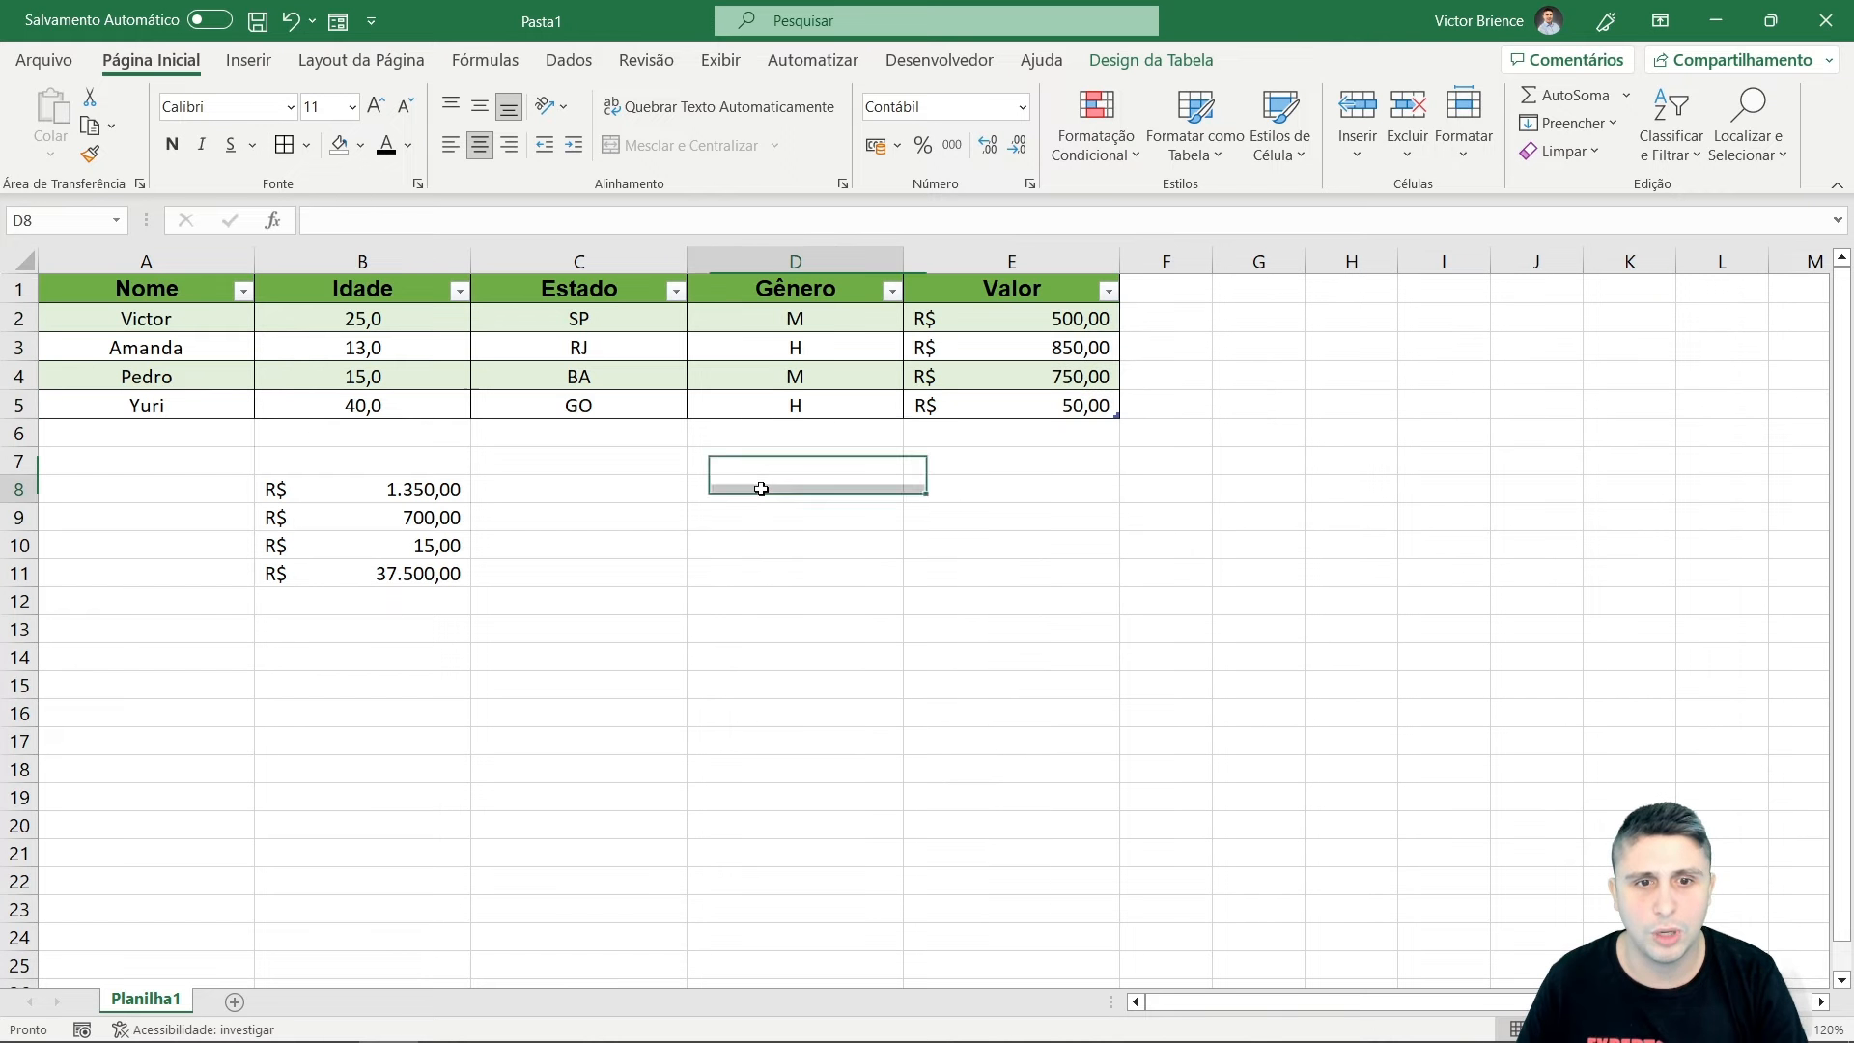
type("=")
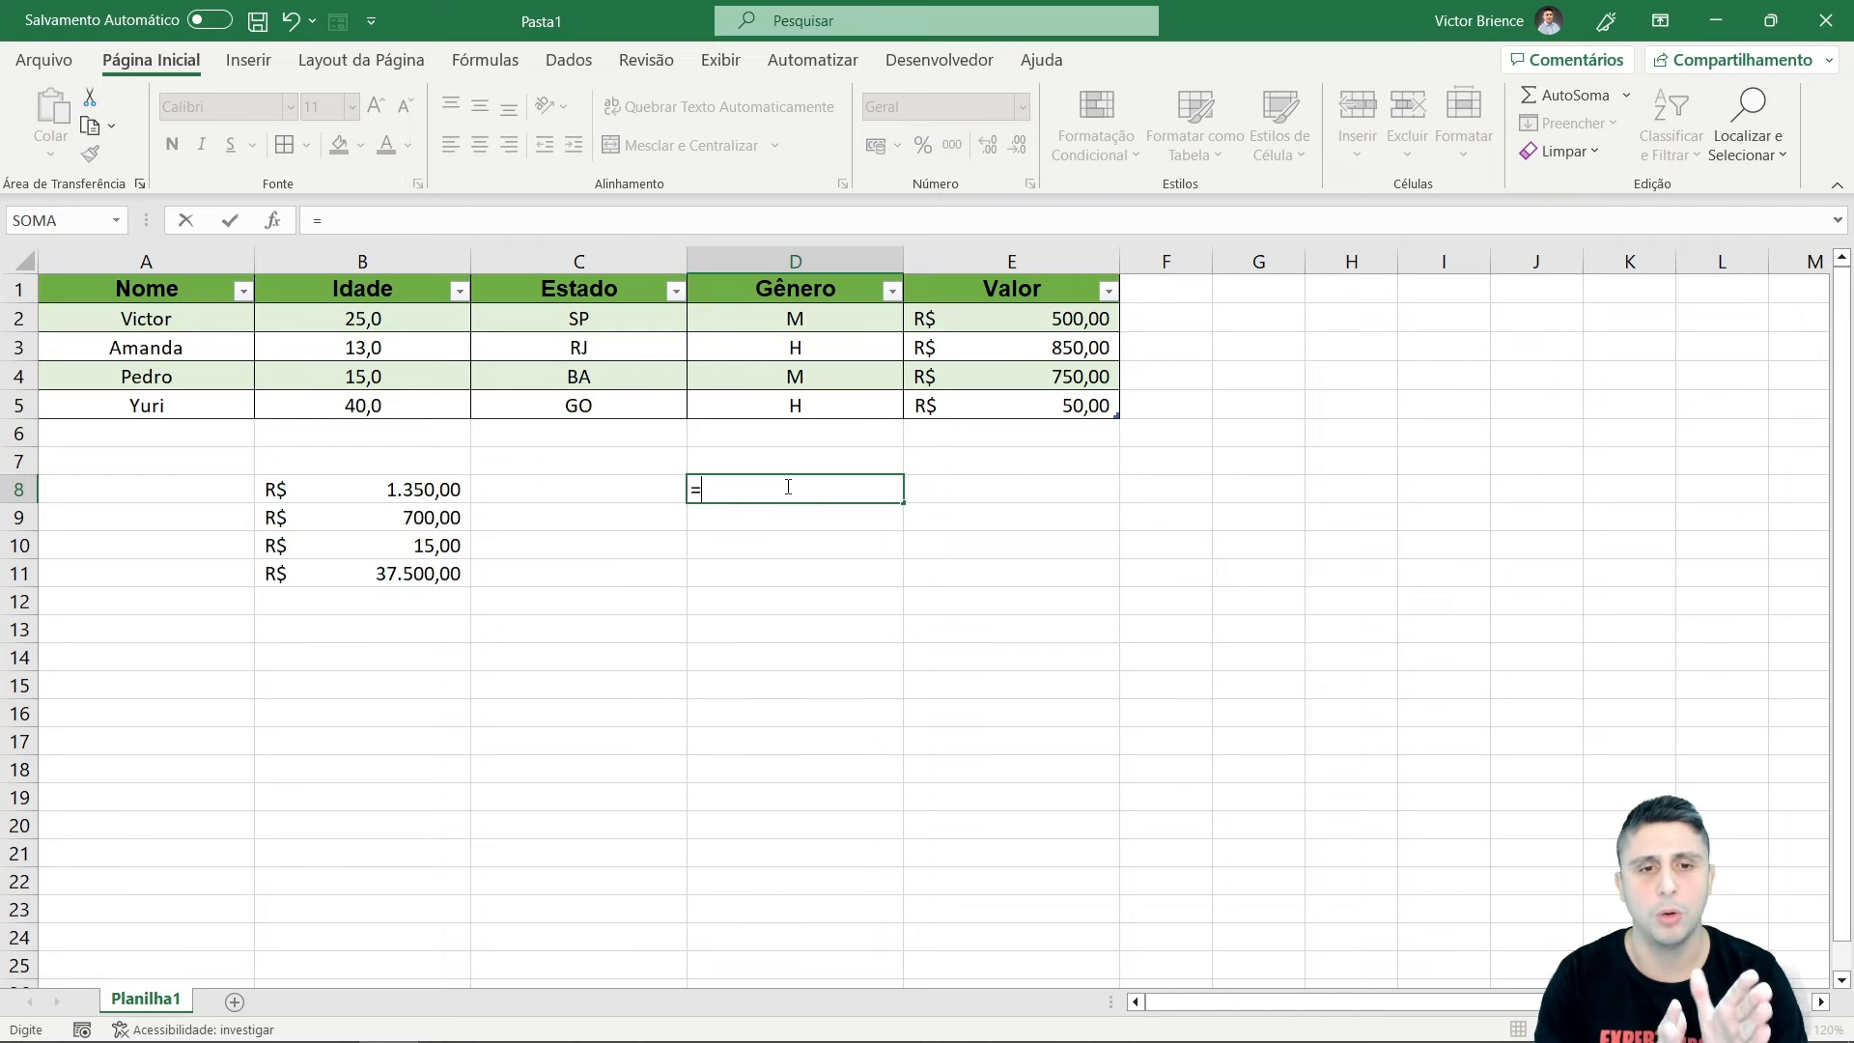
type("soma")
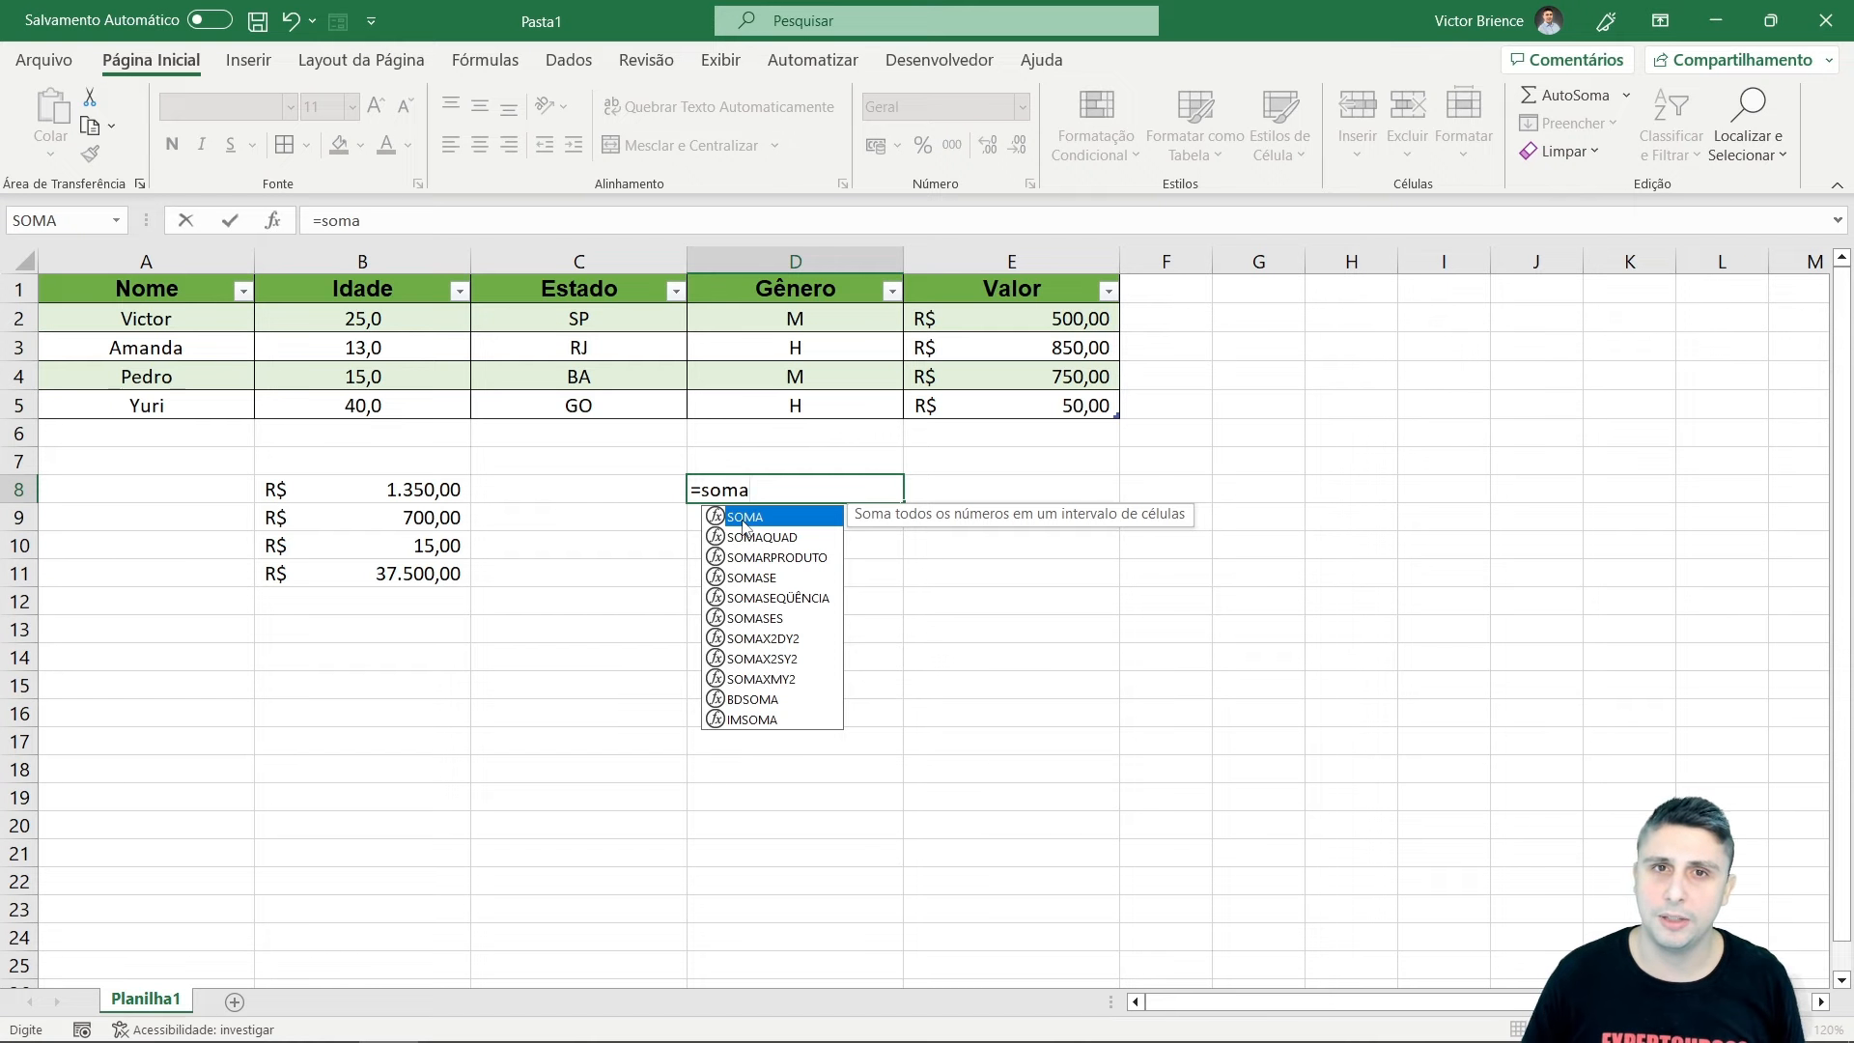
double_click(742, 522)
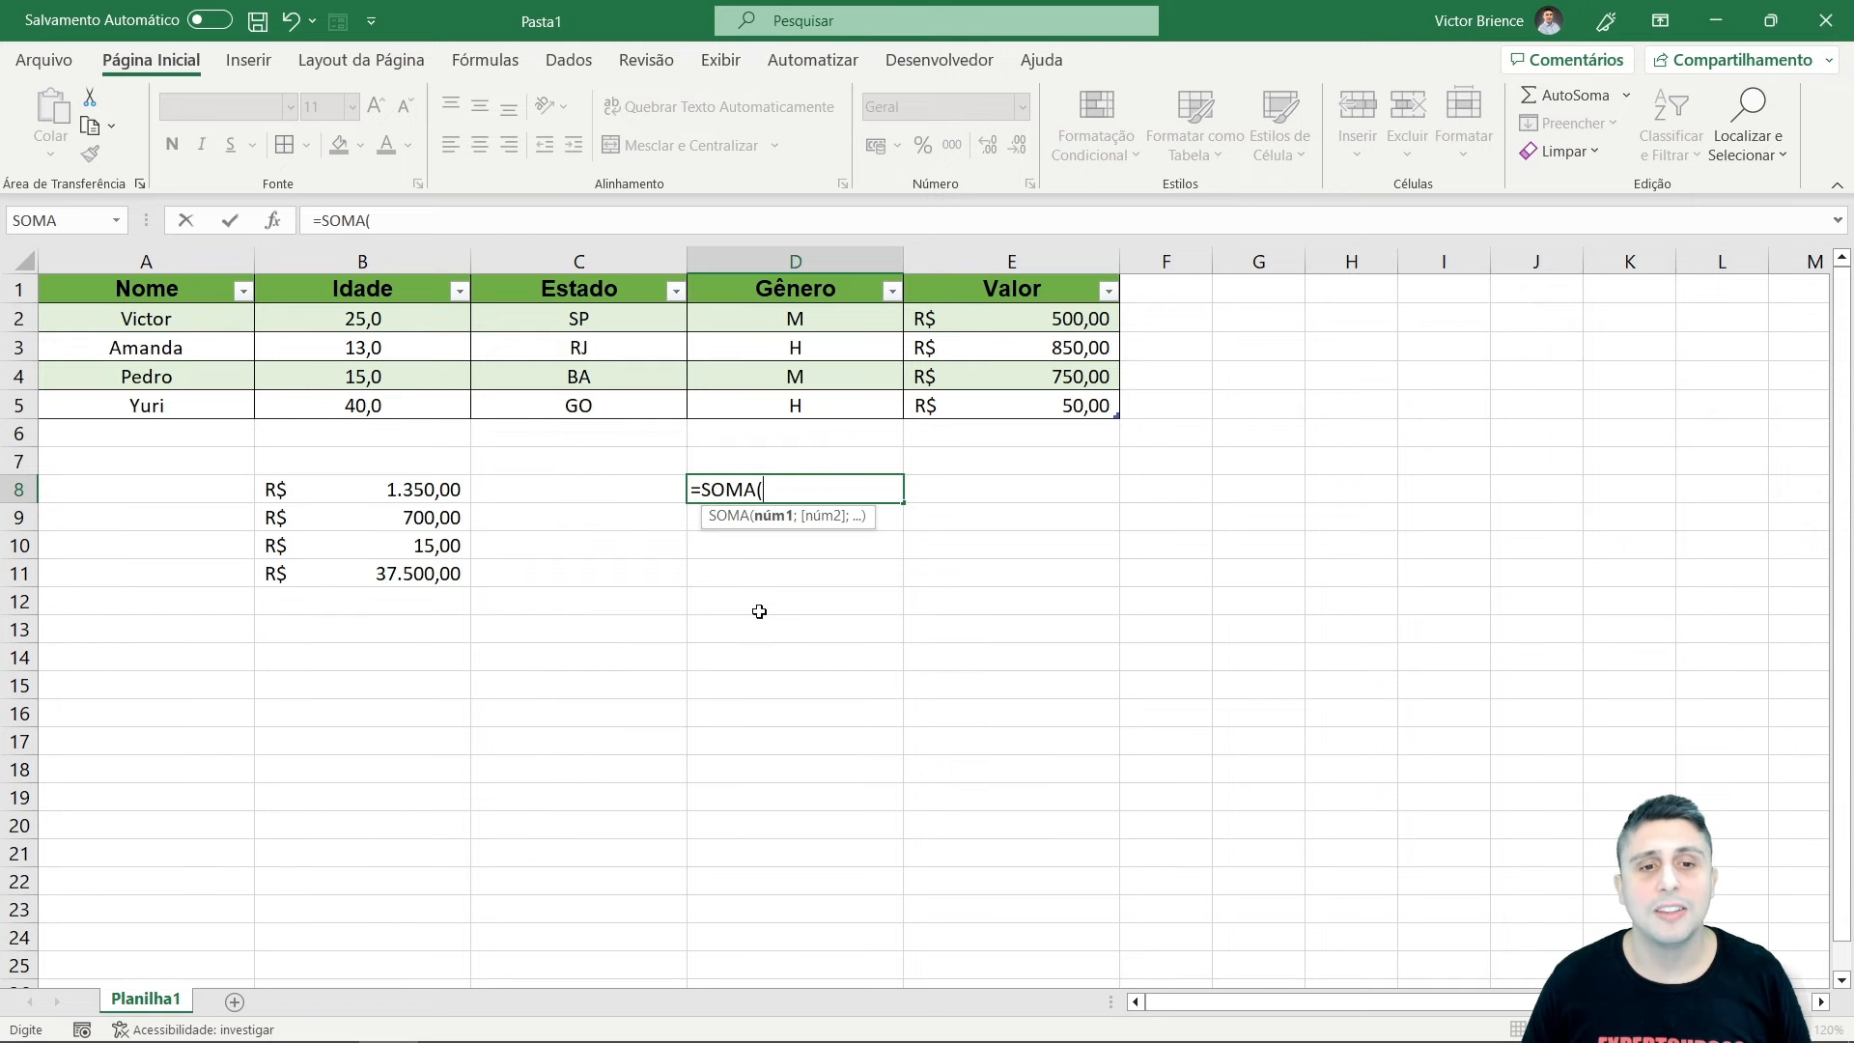
left_click(964, 319)
left_click_drag(964, 377, 960, 405)
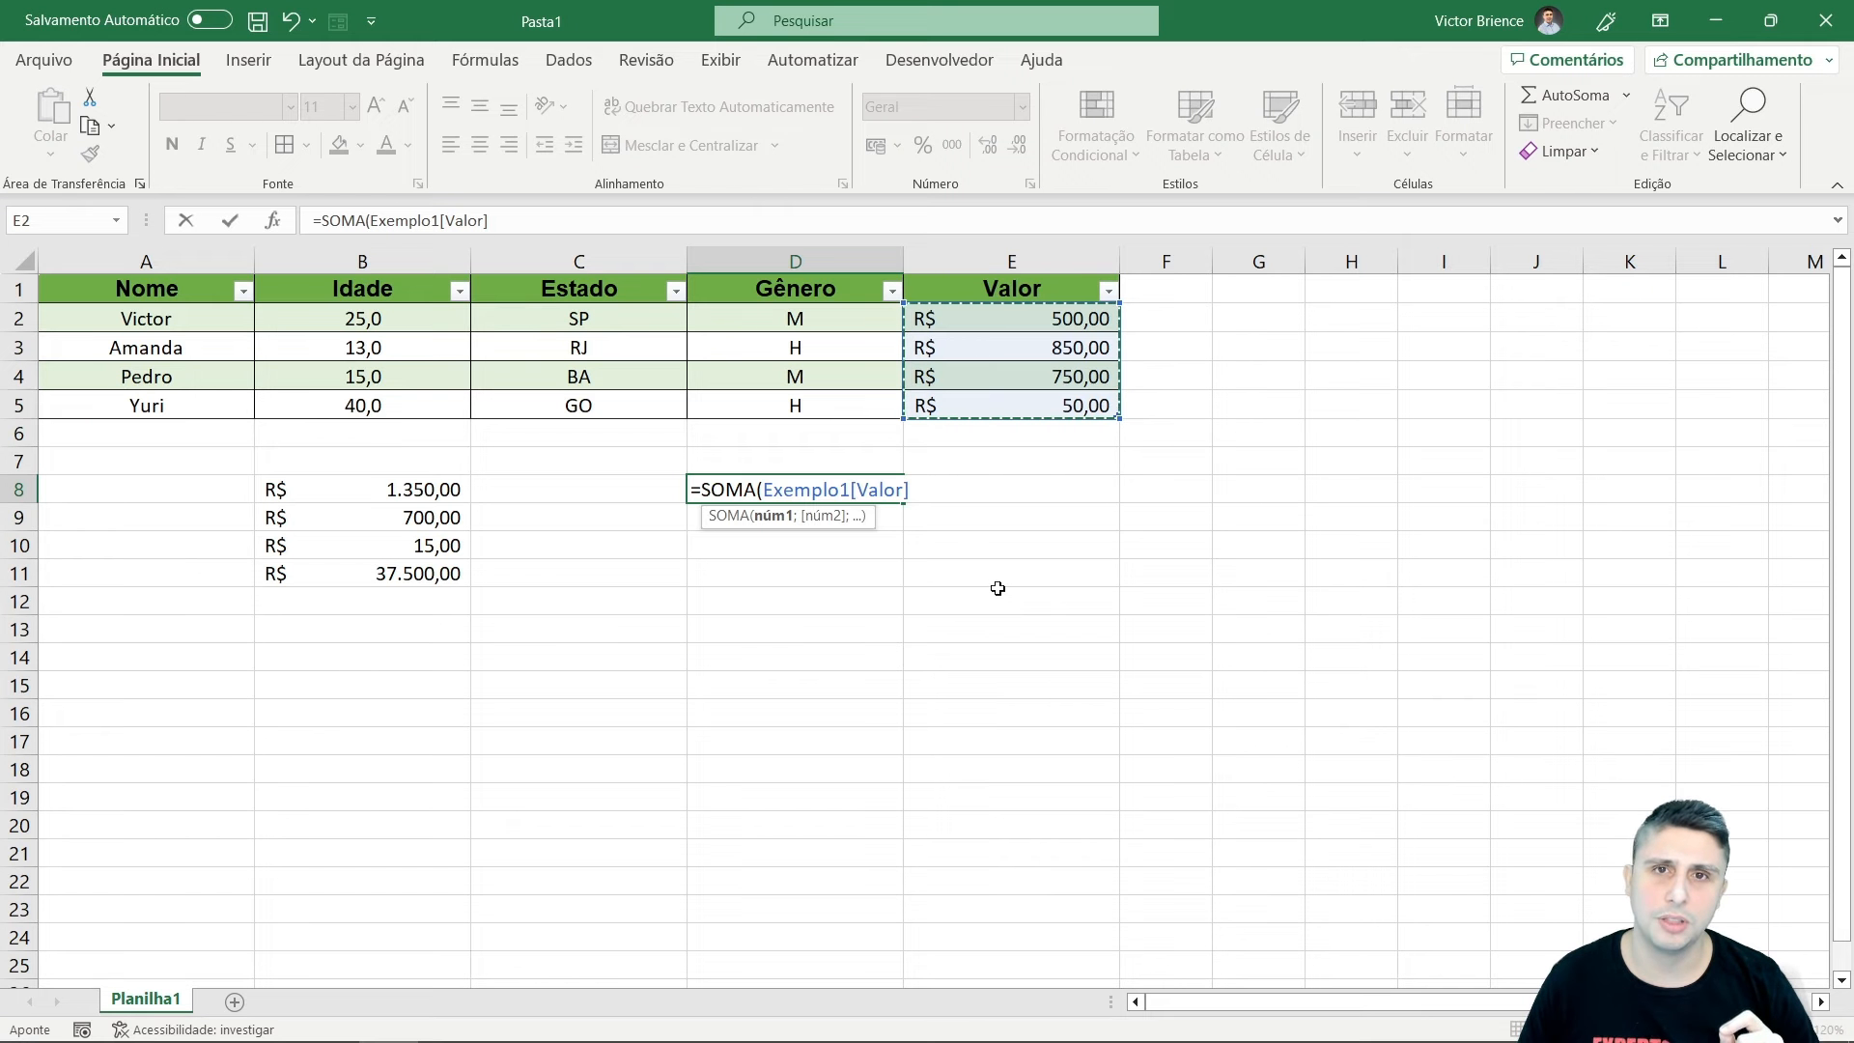
key("Return")
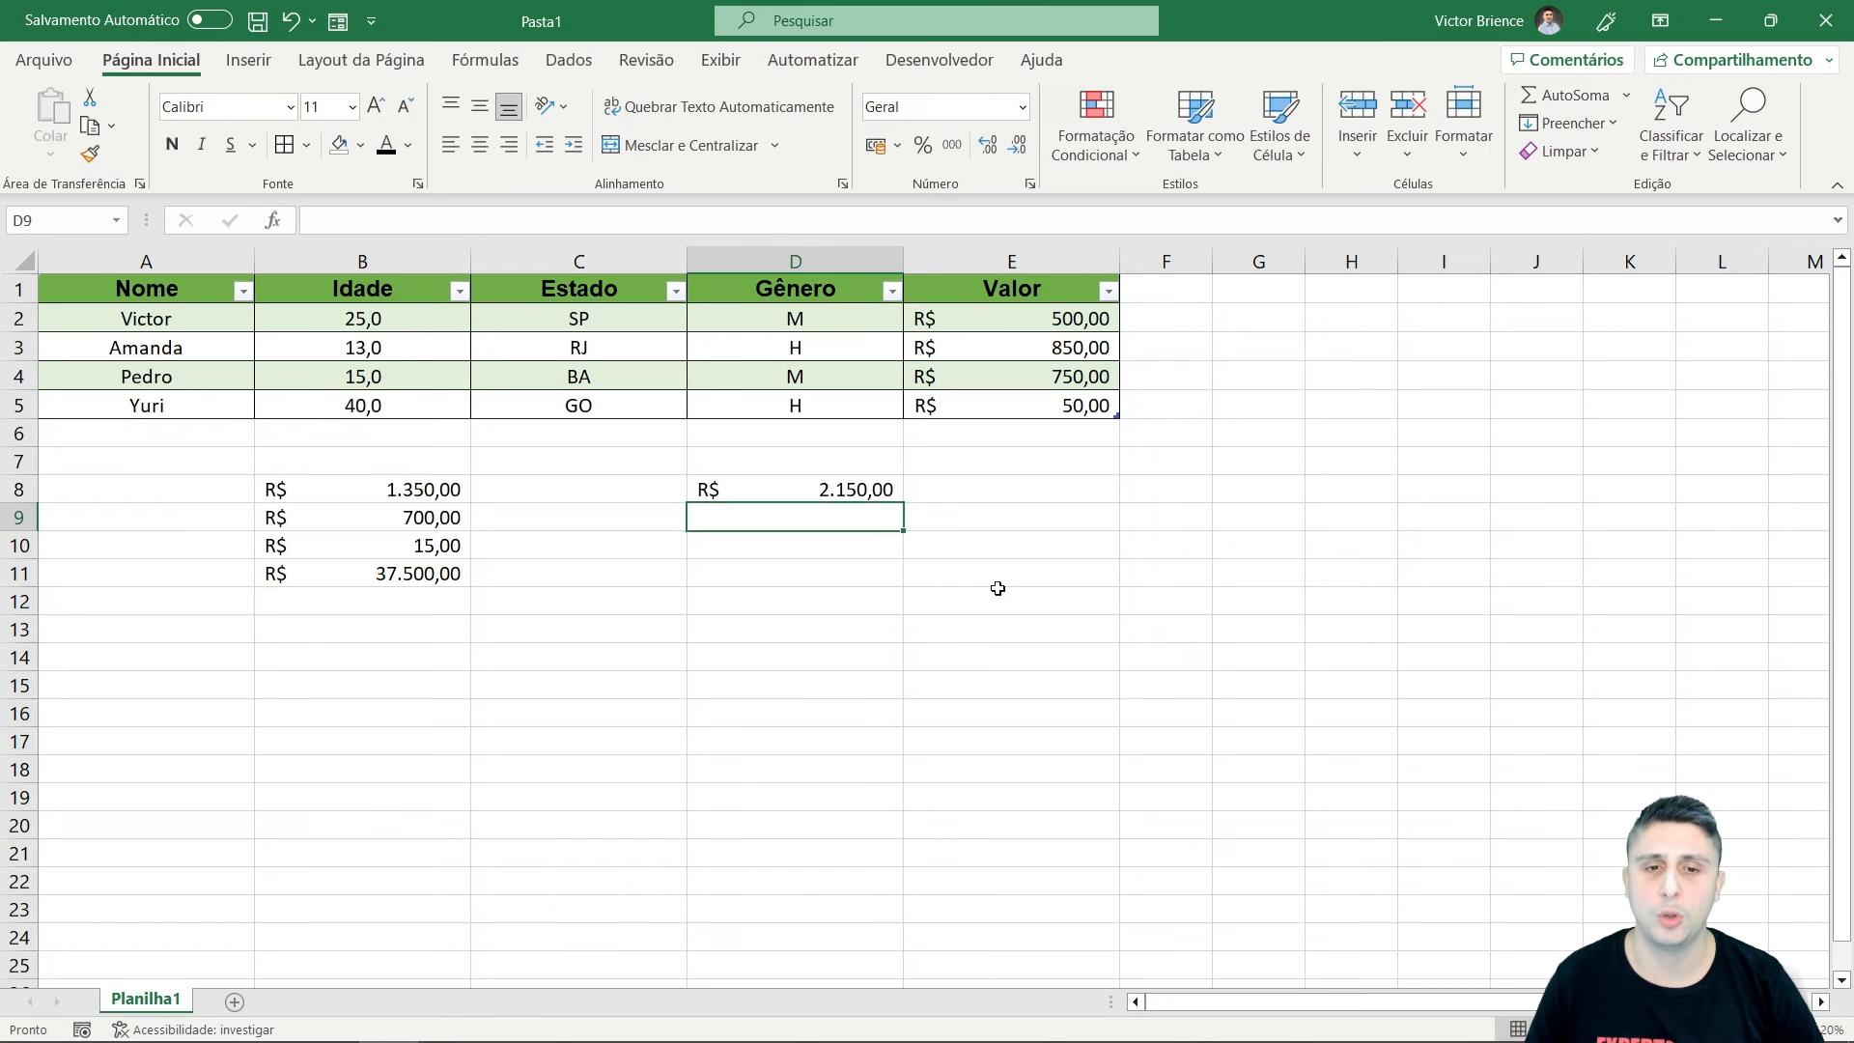
Check the SOMA formula in D8 against the Valor column and the arithmetic results in B8:B11.
left_click(814, 494)
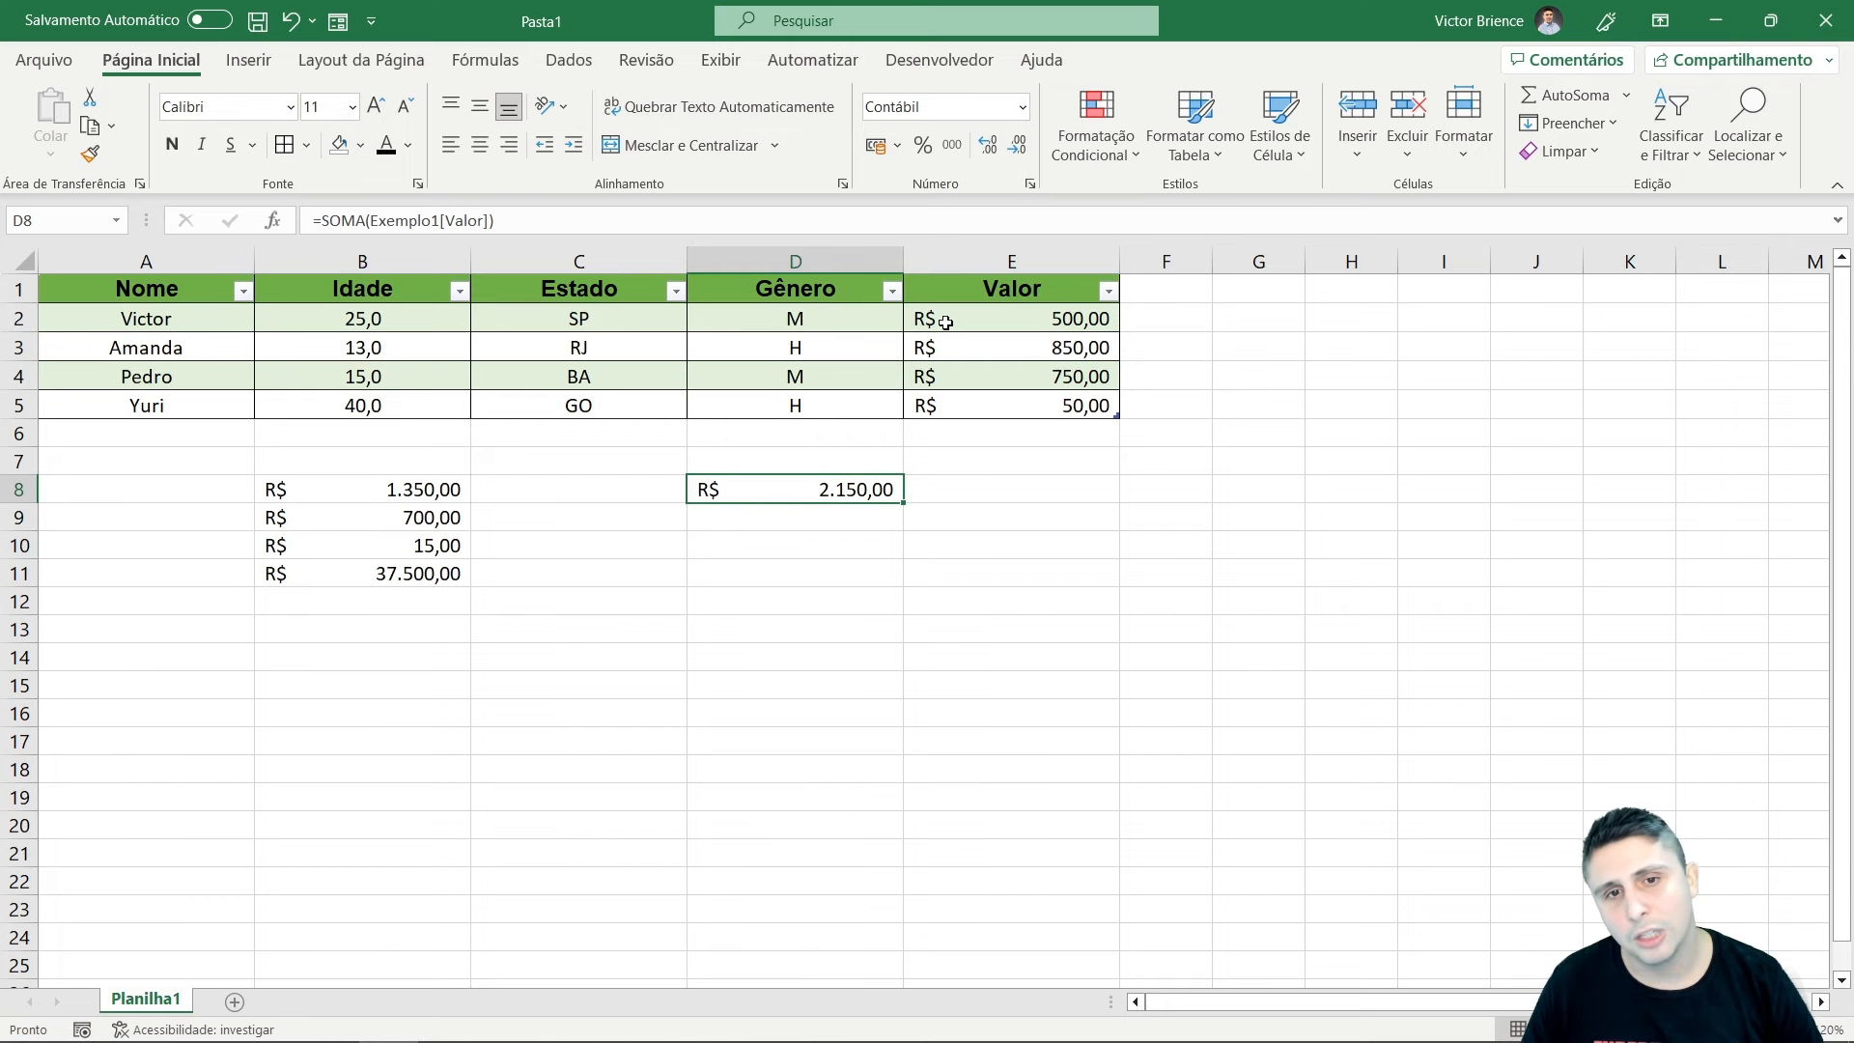
left_click_drag(946, 323, 956, 399)
left_click(781, 495)
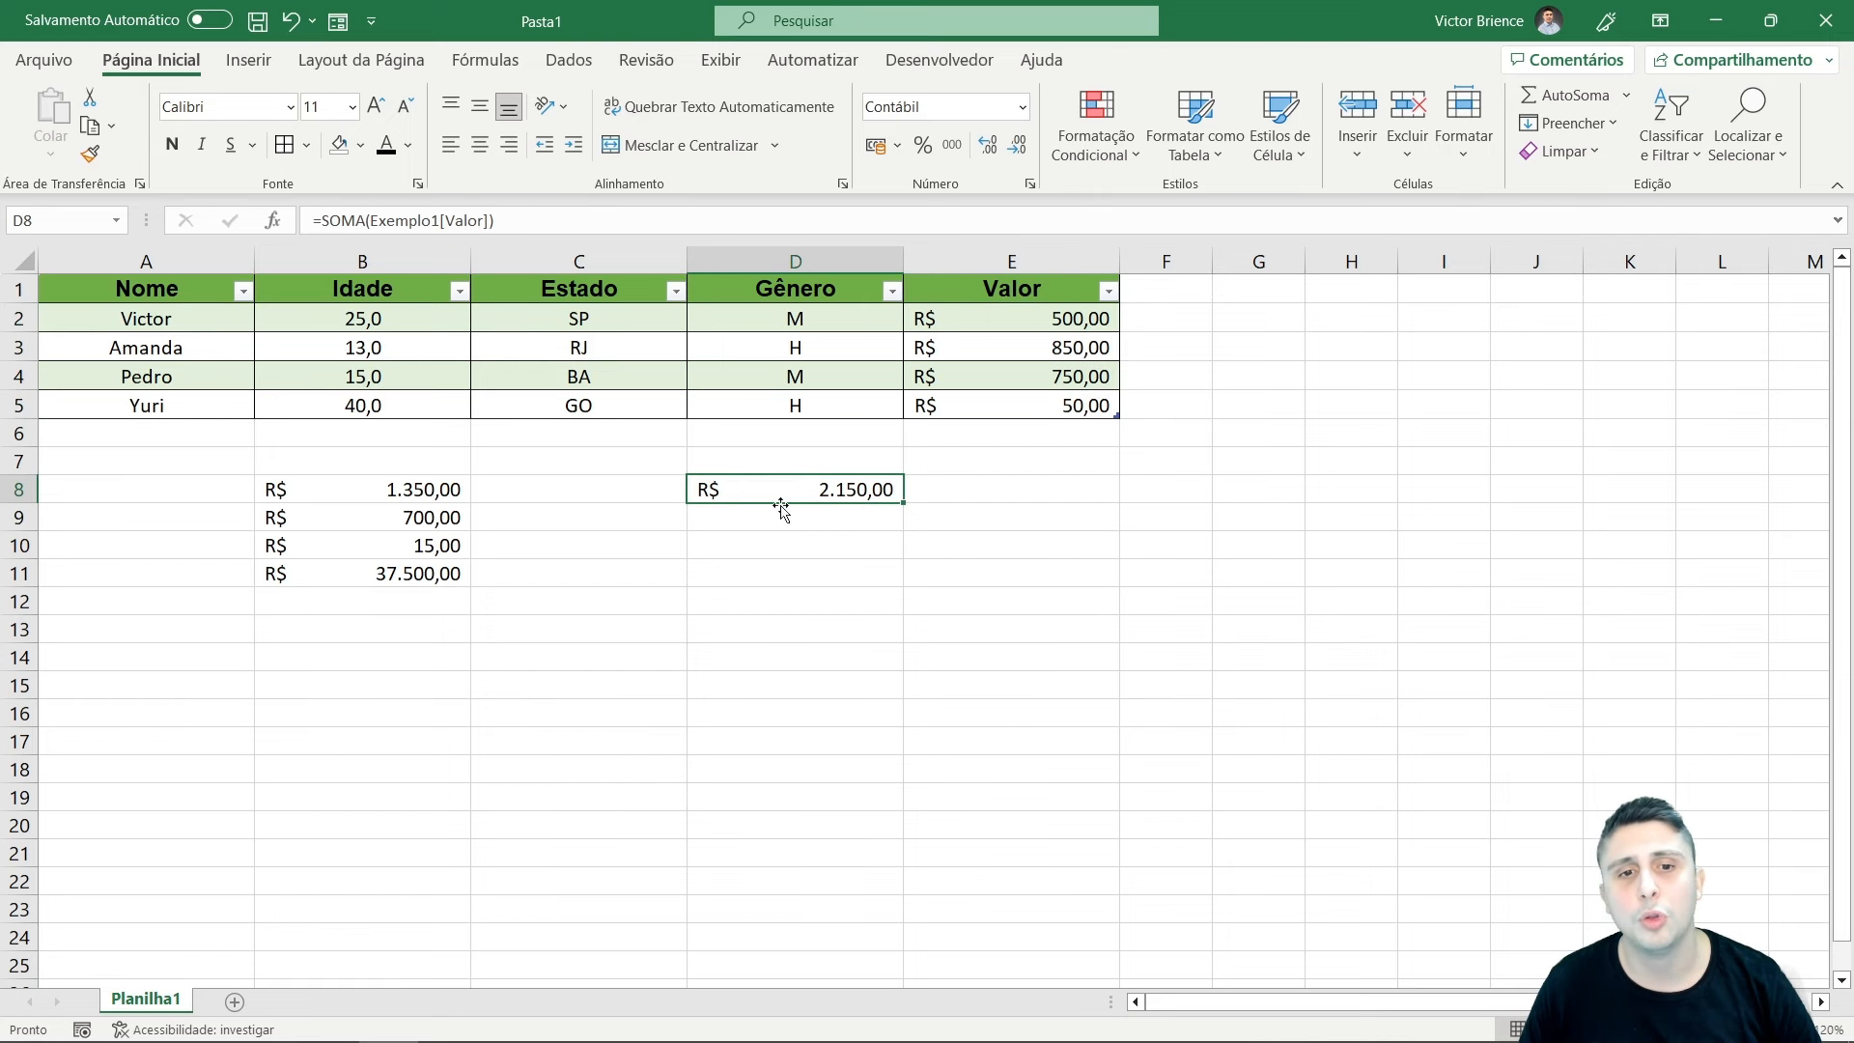
left_click(774, 515)
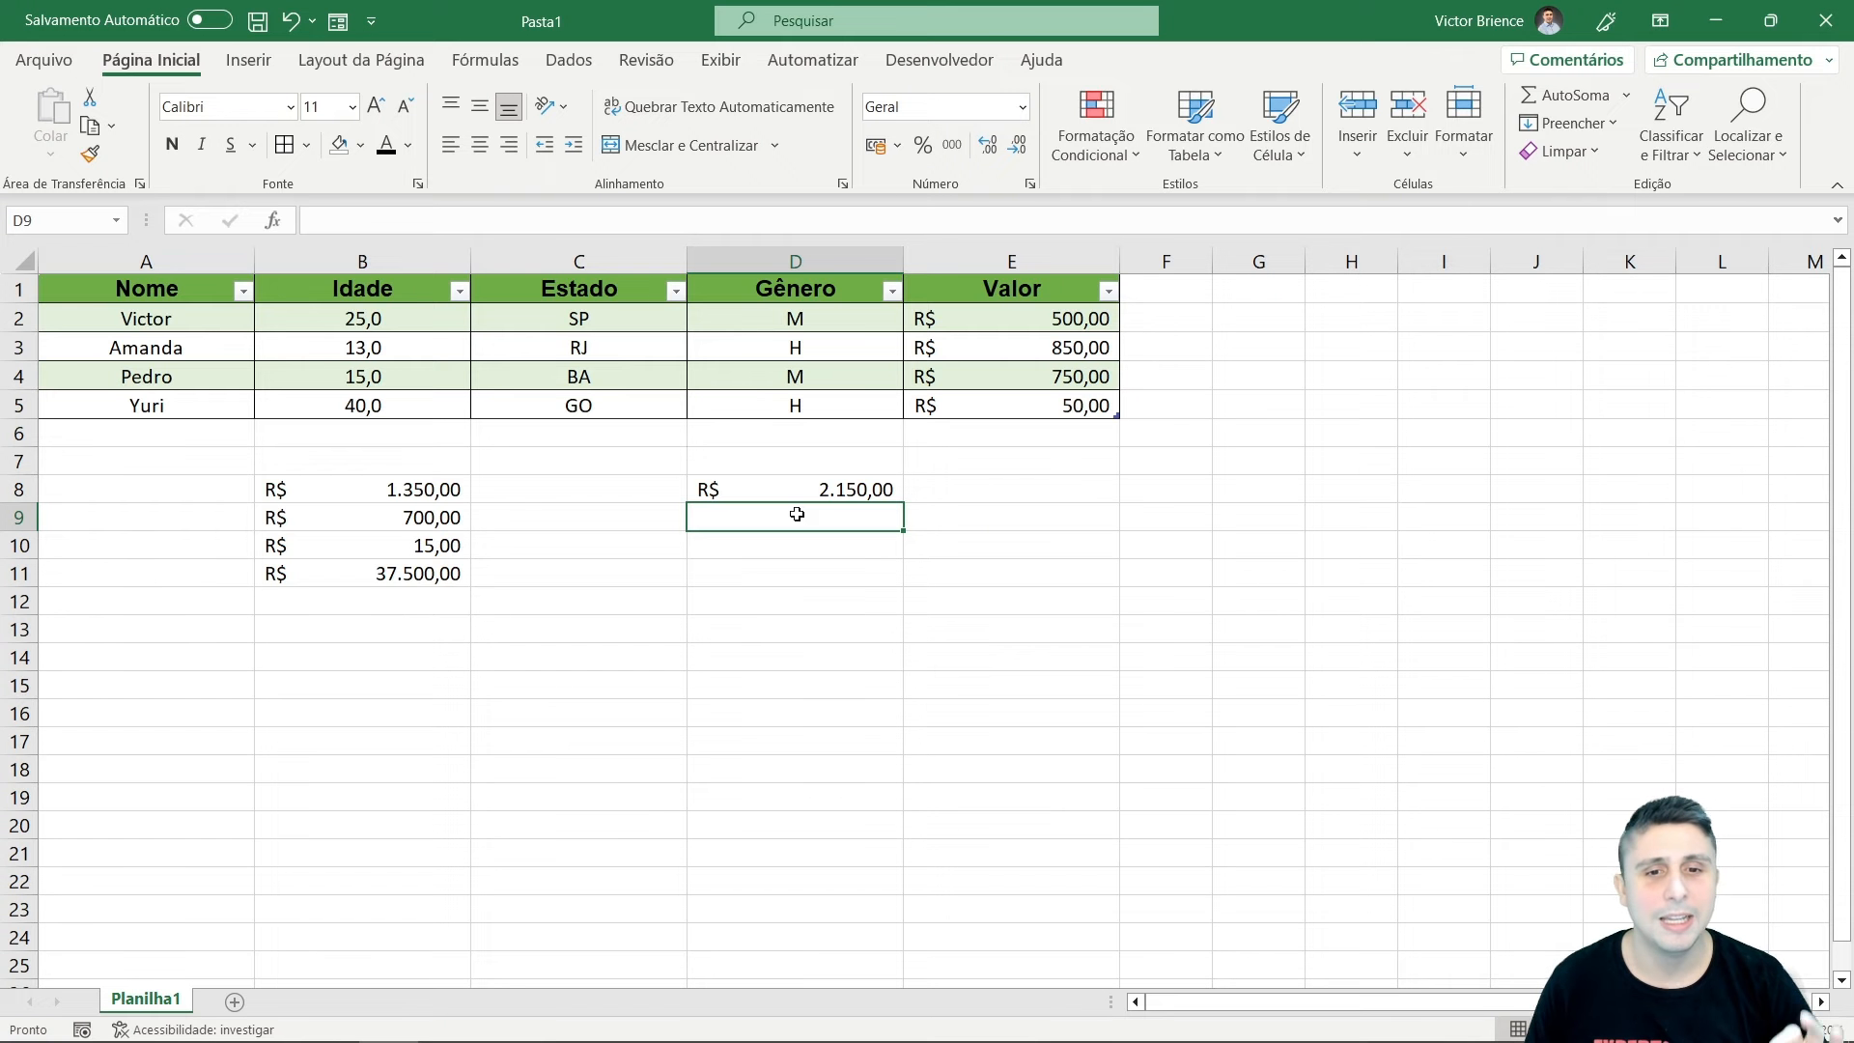
left_click(798, 489)
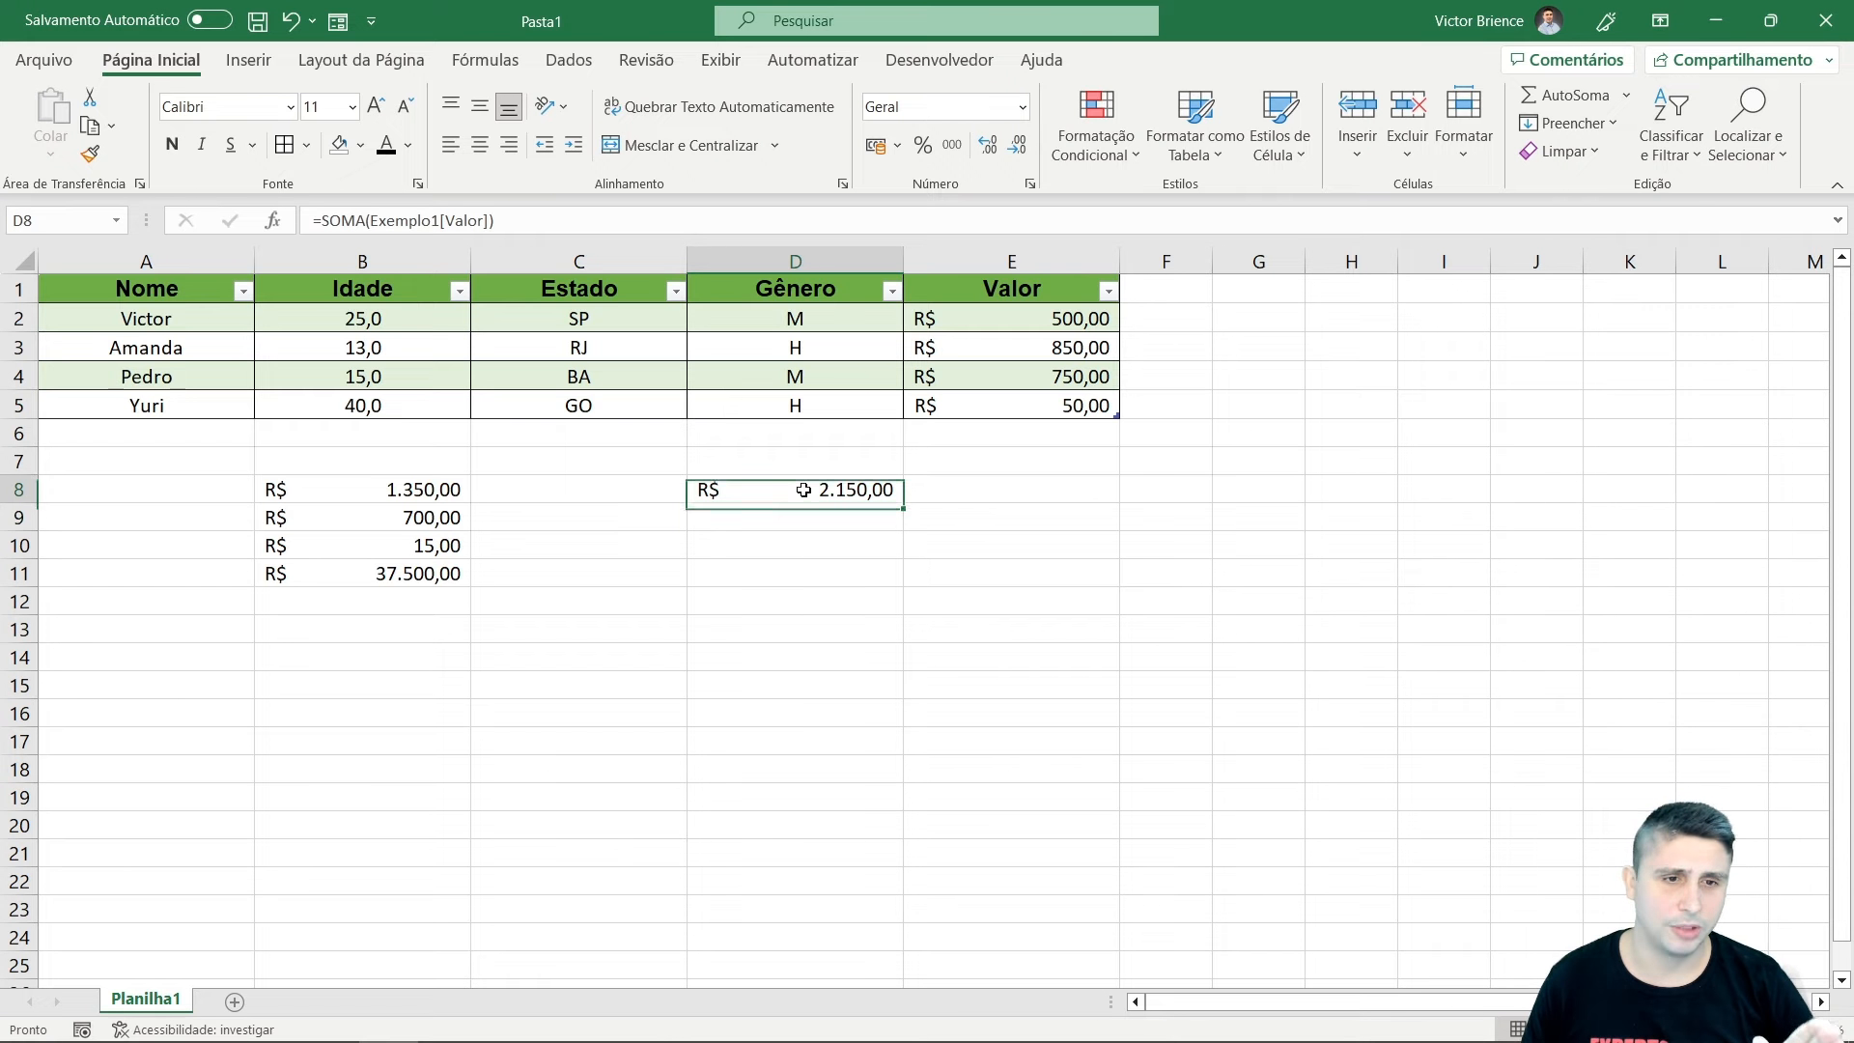
left_click_drag(374, 489, 364, 577)
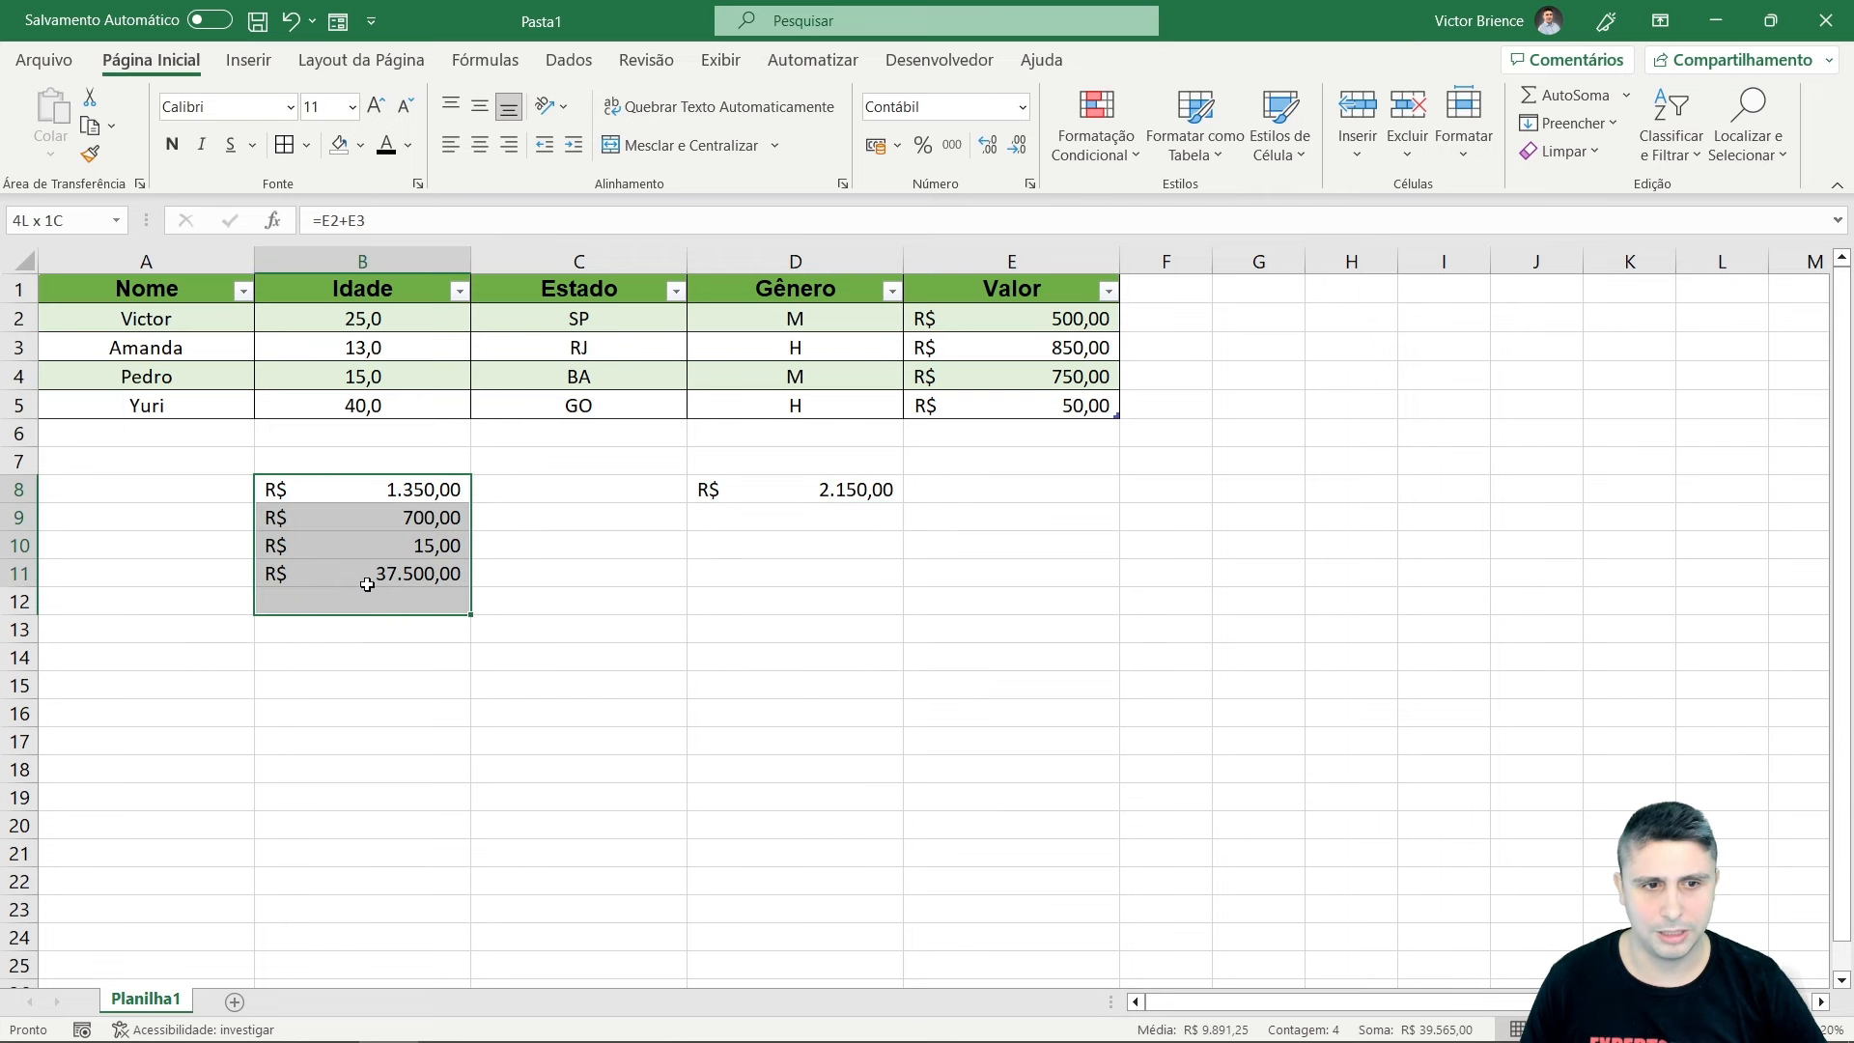
left_click(753, 497)
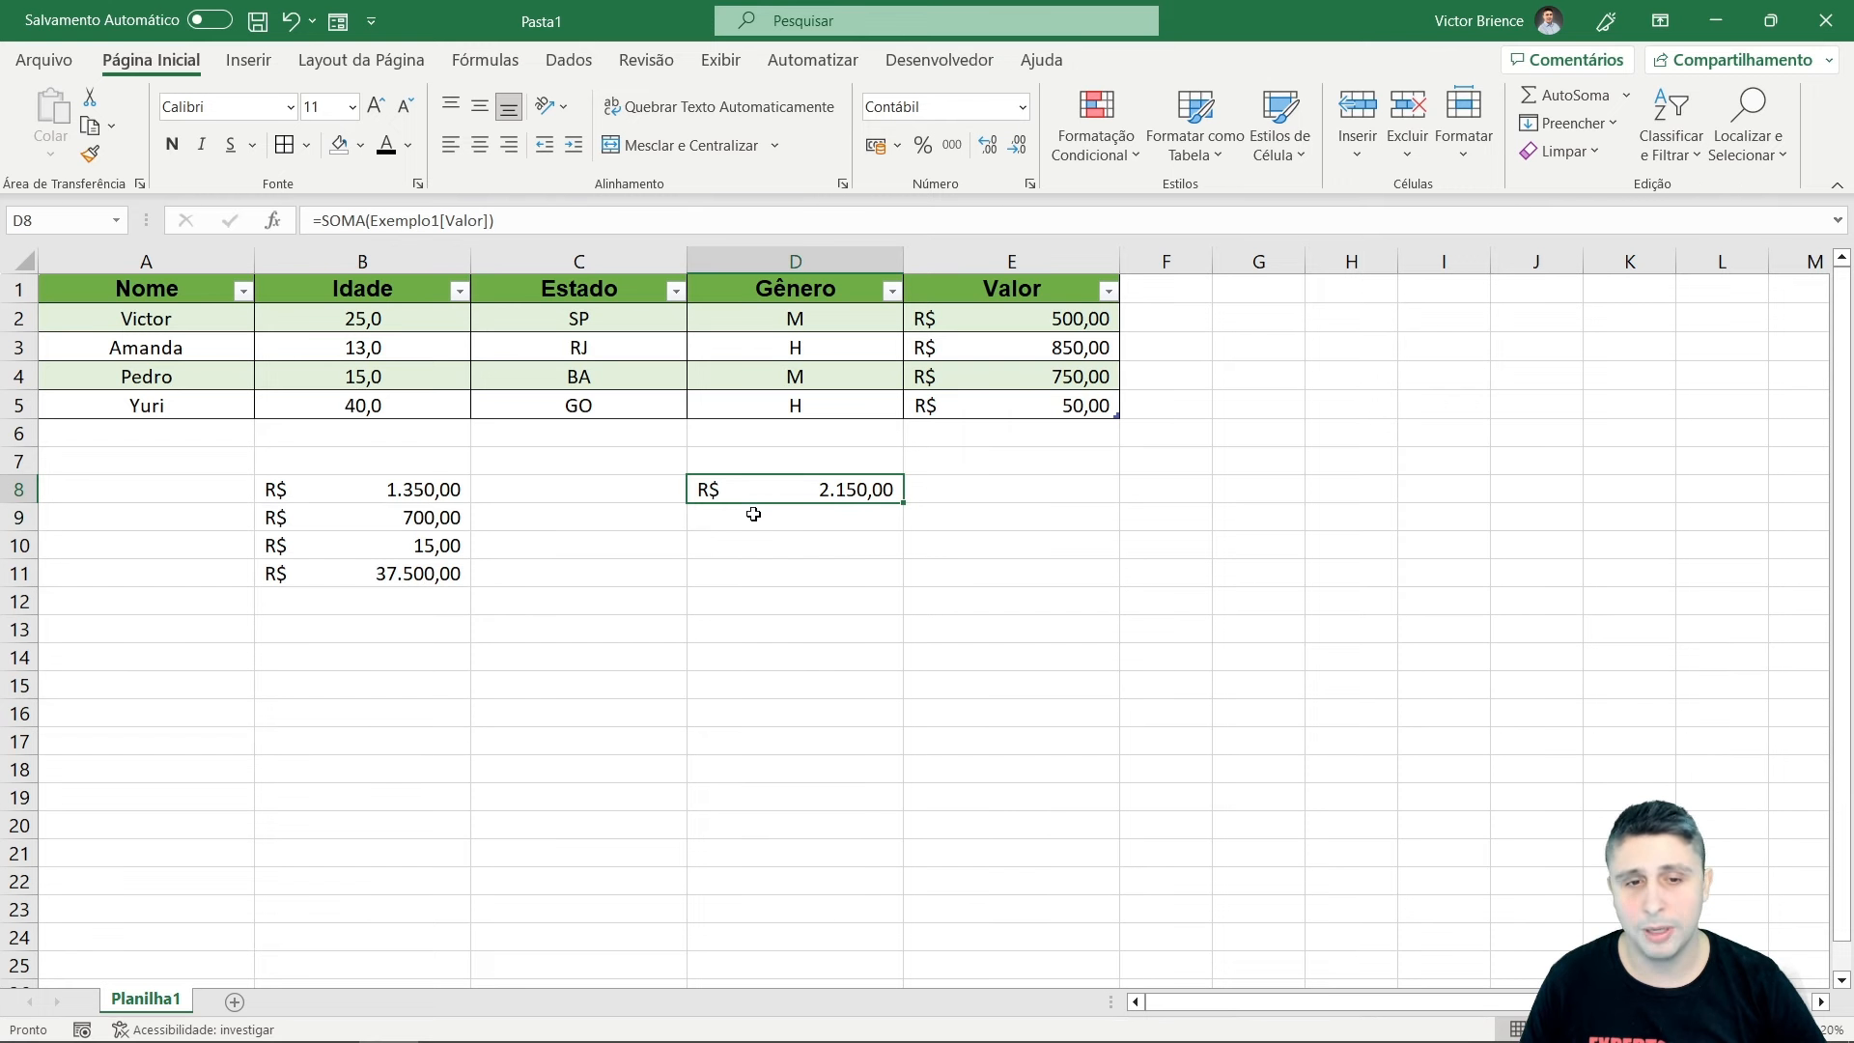
Enter the formula =MÉDIA(Exemplo1[Valor]) in cell D9 to average the Valor column.
left_click(753, 513)
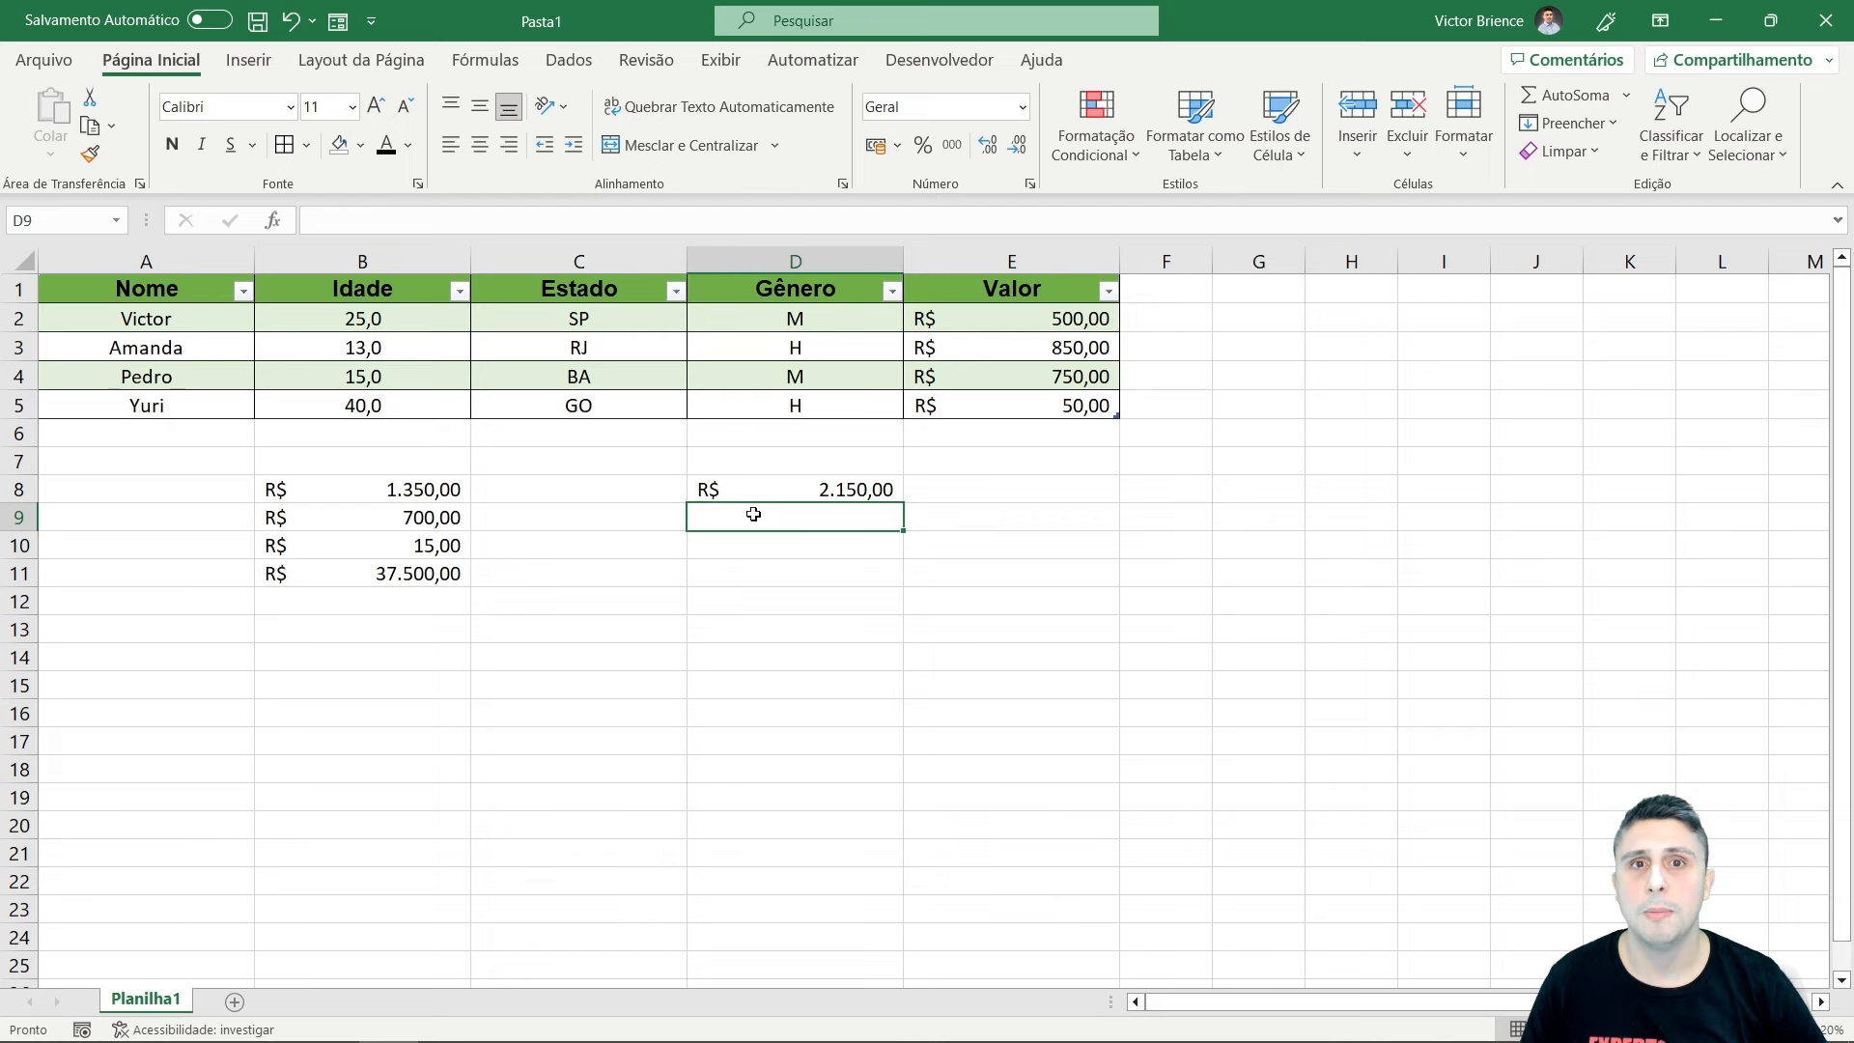
type("=mé")
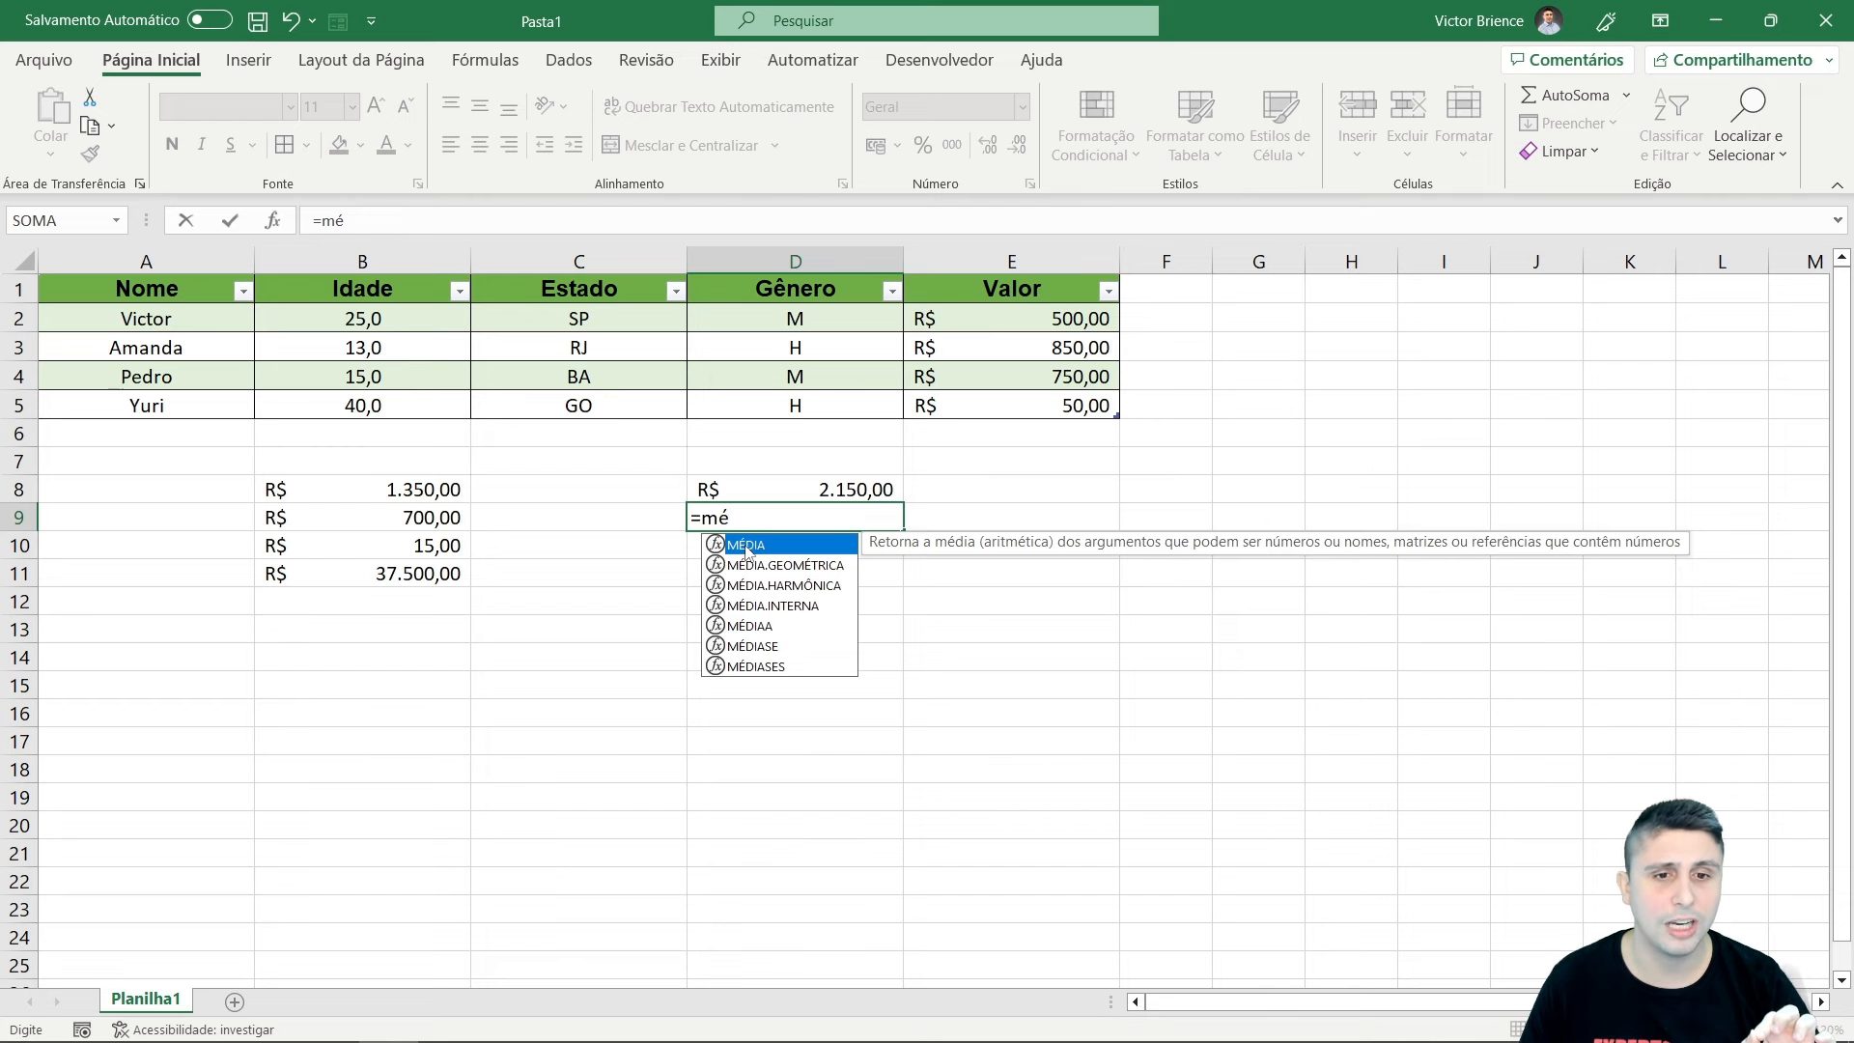
double_click(747, 547)
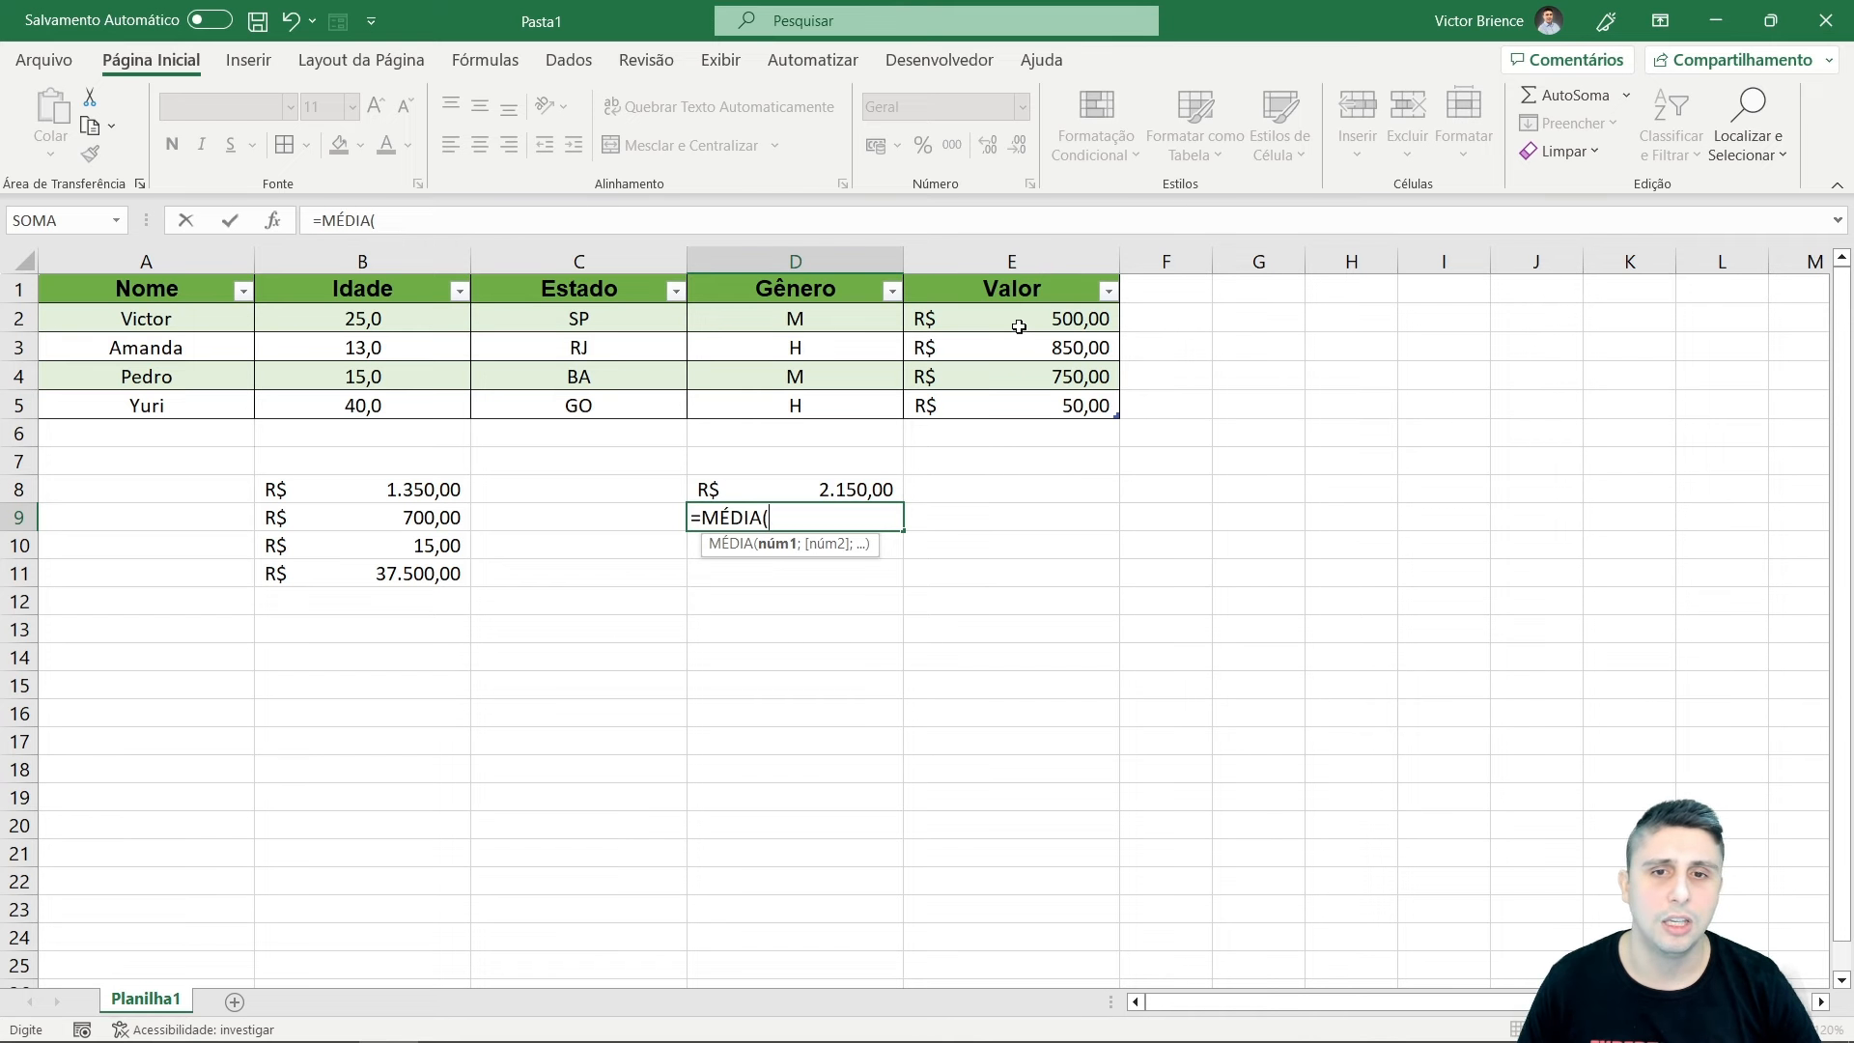
left_click_drag(1019, 326, 1006, 407)
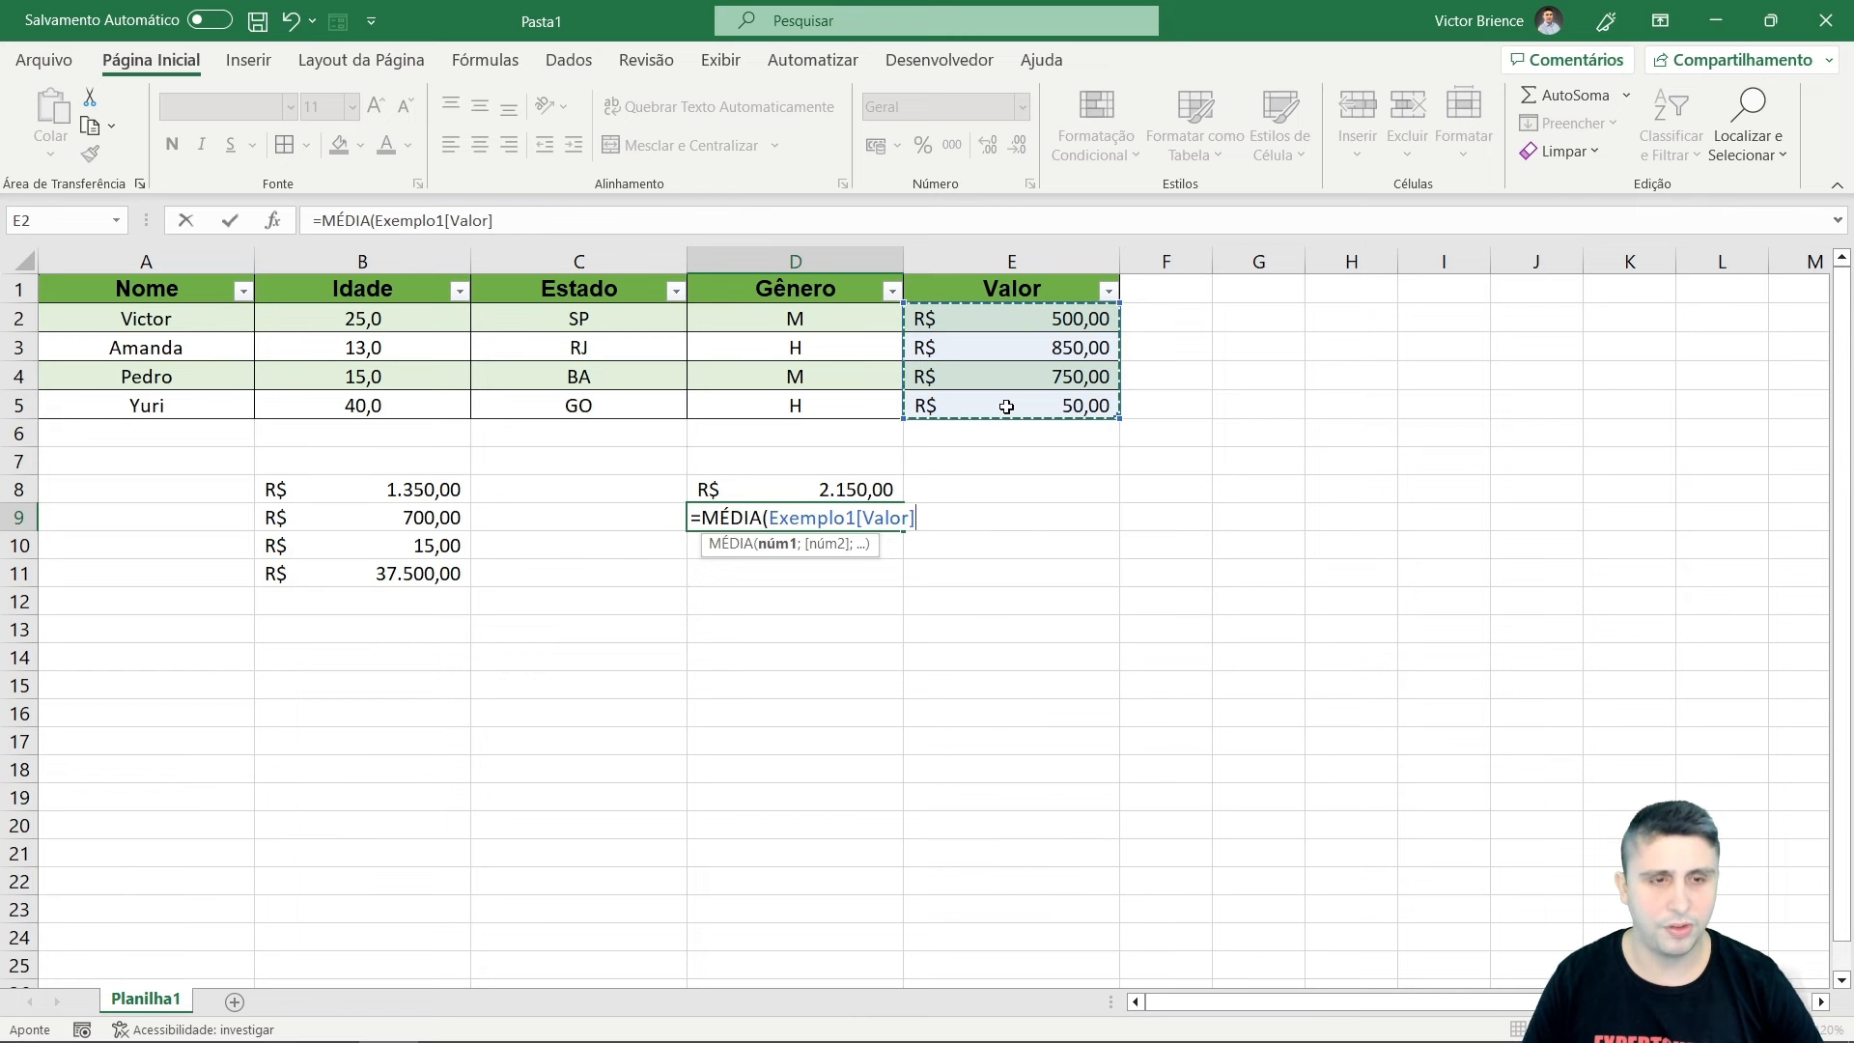
type(")")
key("Return")
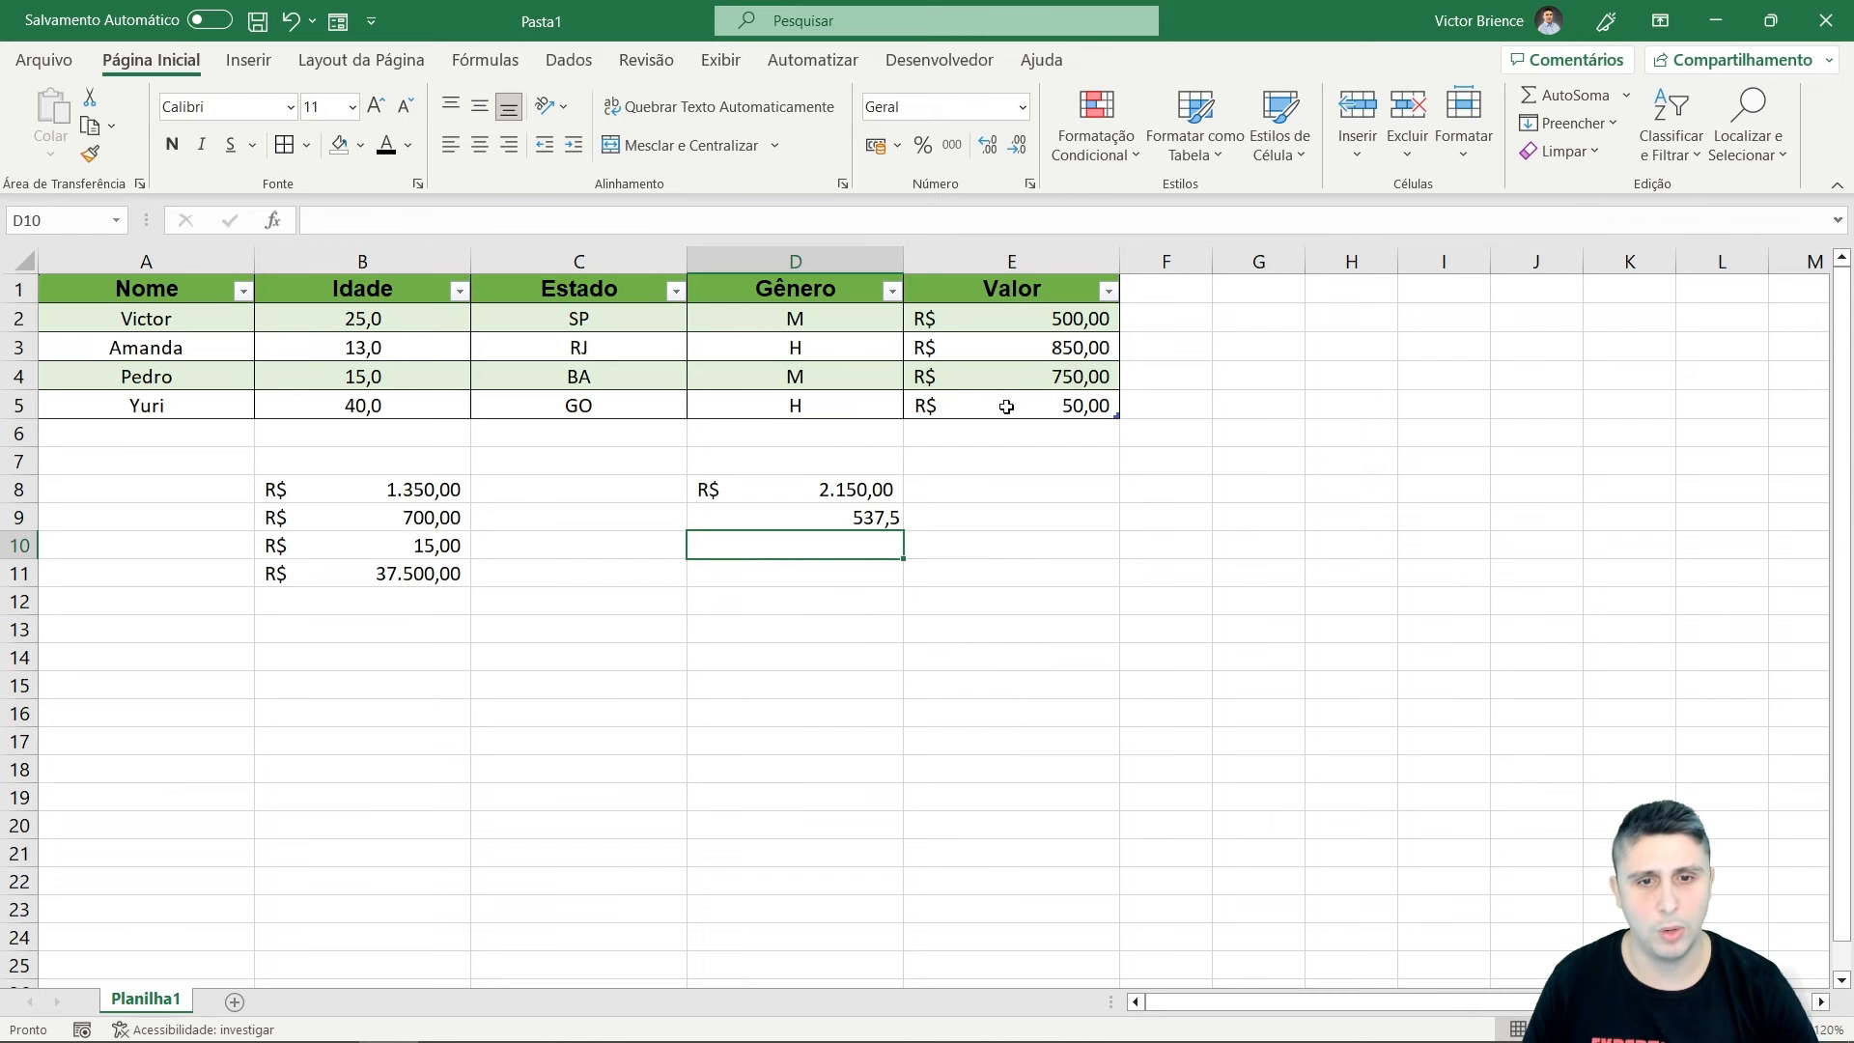
Apply the R$ accounting number format to the average in cell D9.
left_click(797, 526)
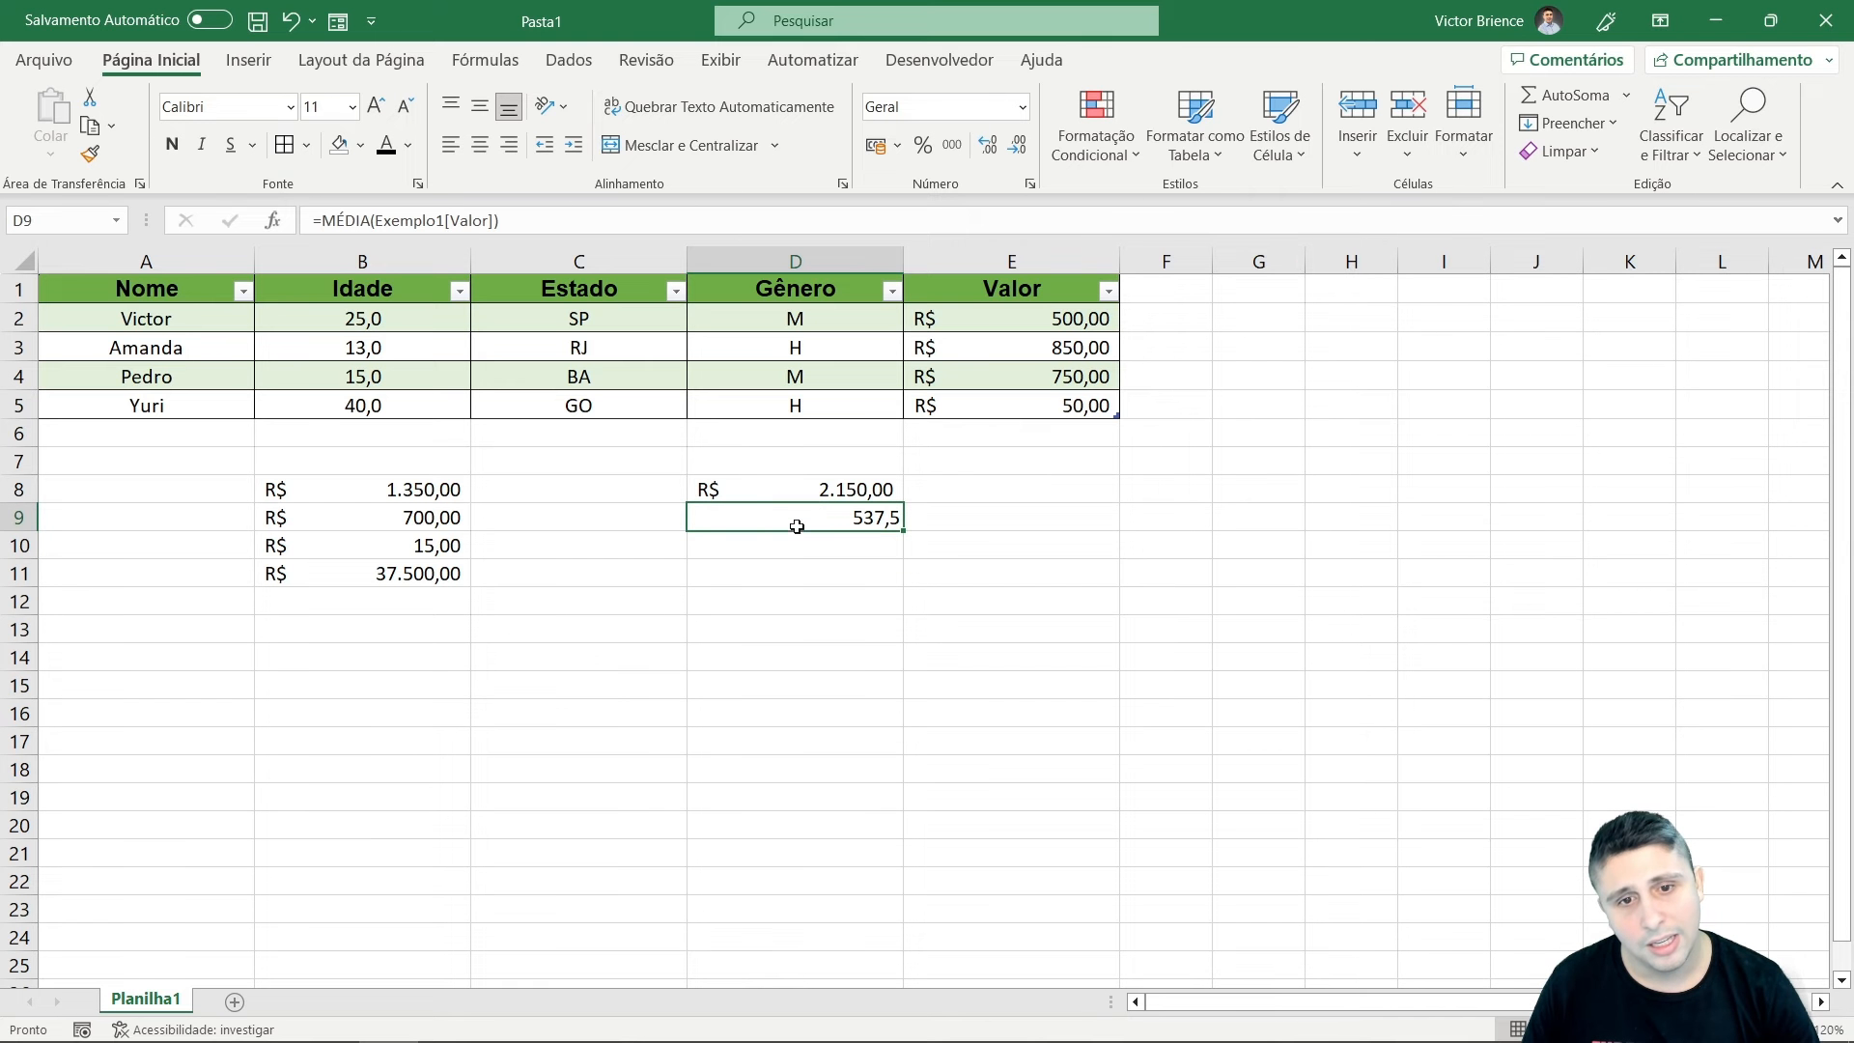
left_click(876, 147)
left_click(774, 623)
left_click(762, 526)
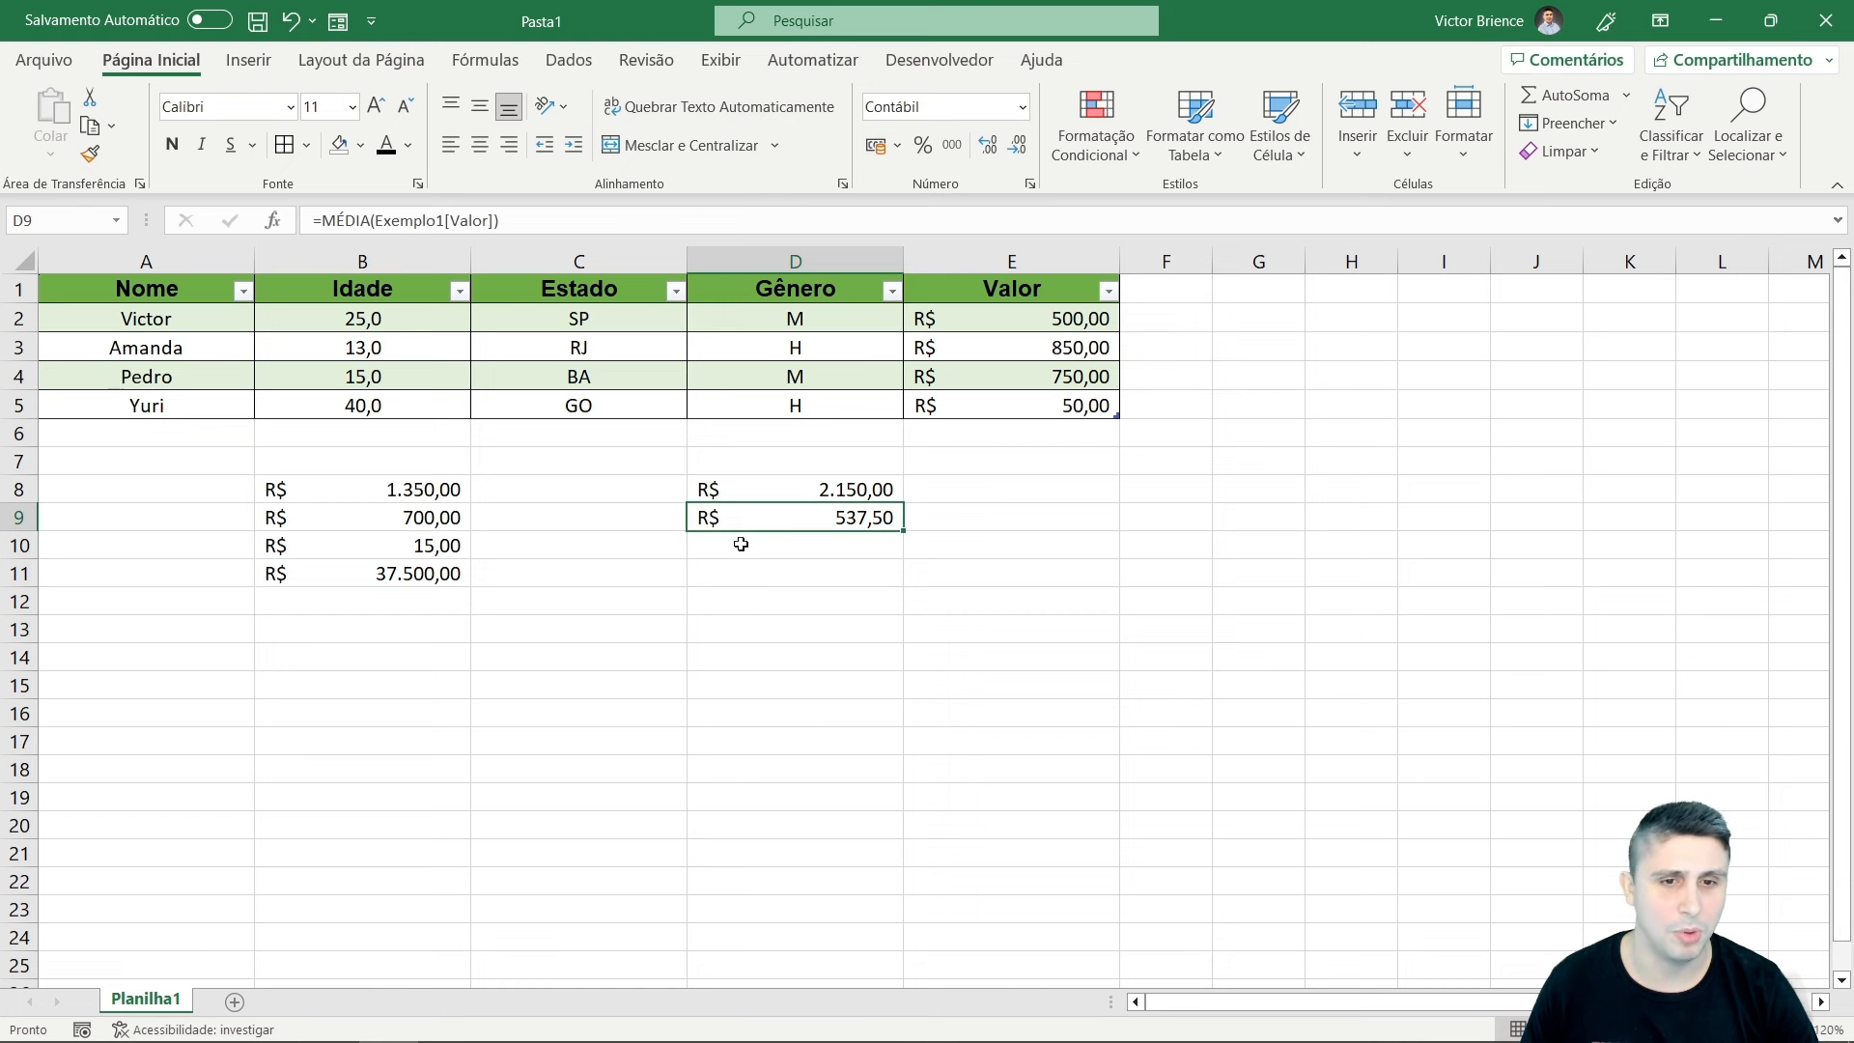
left_click(740, 545)
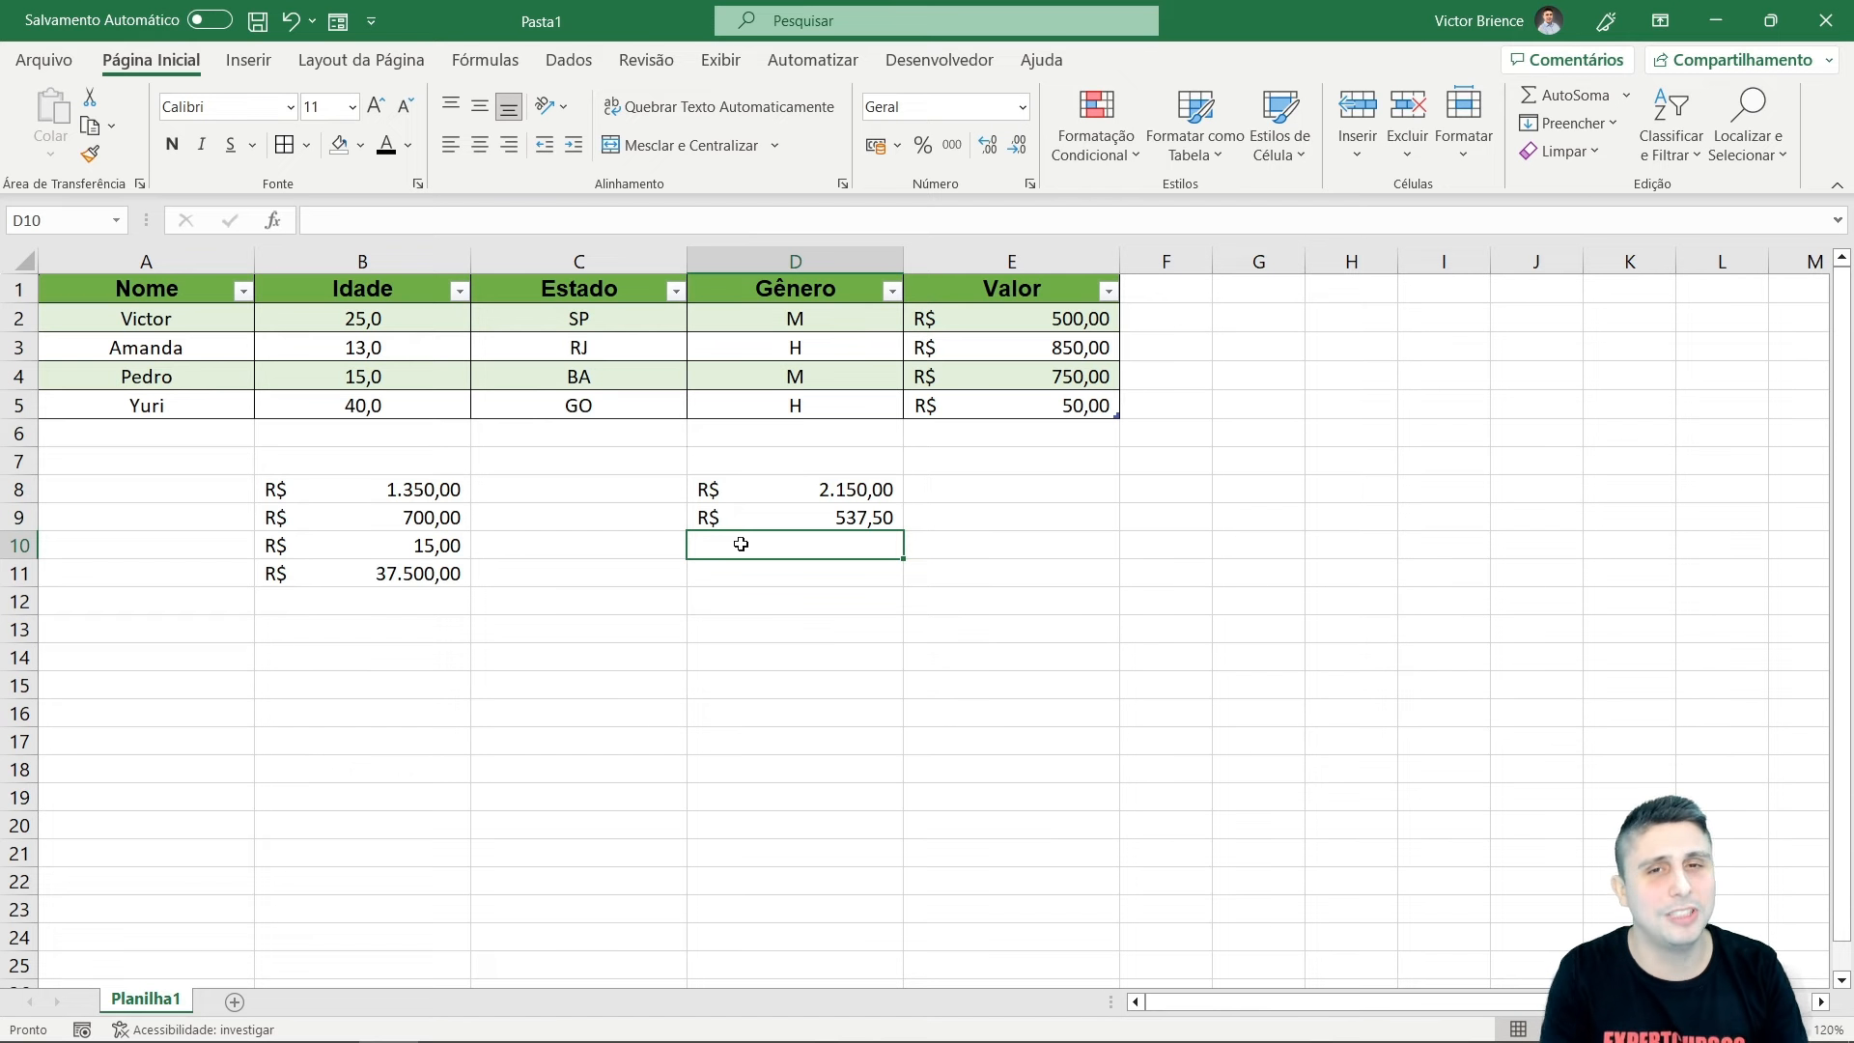
left_click(744, 493)
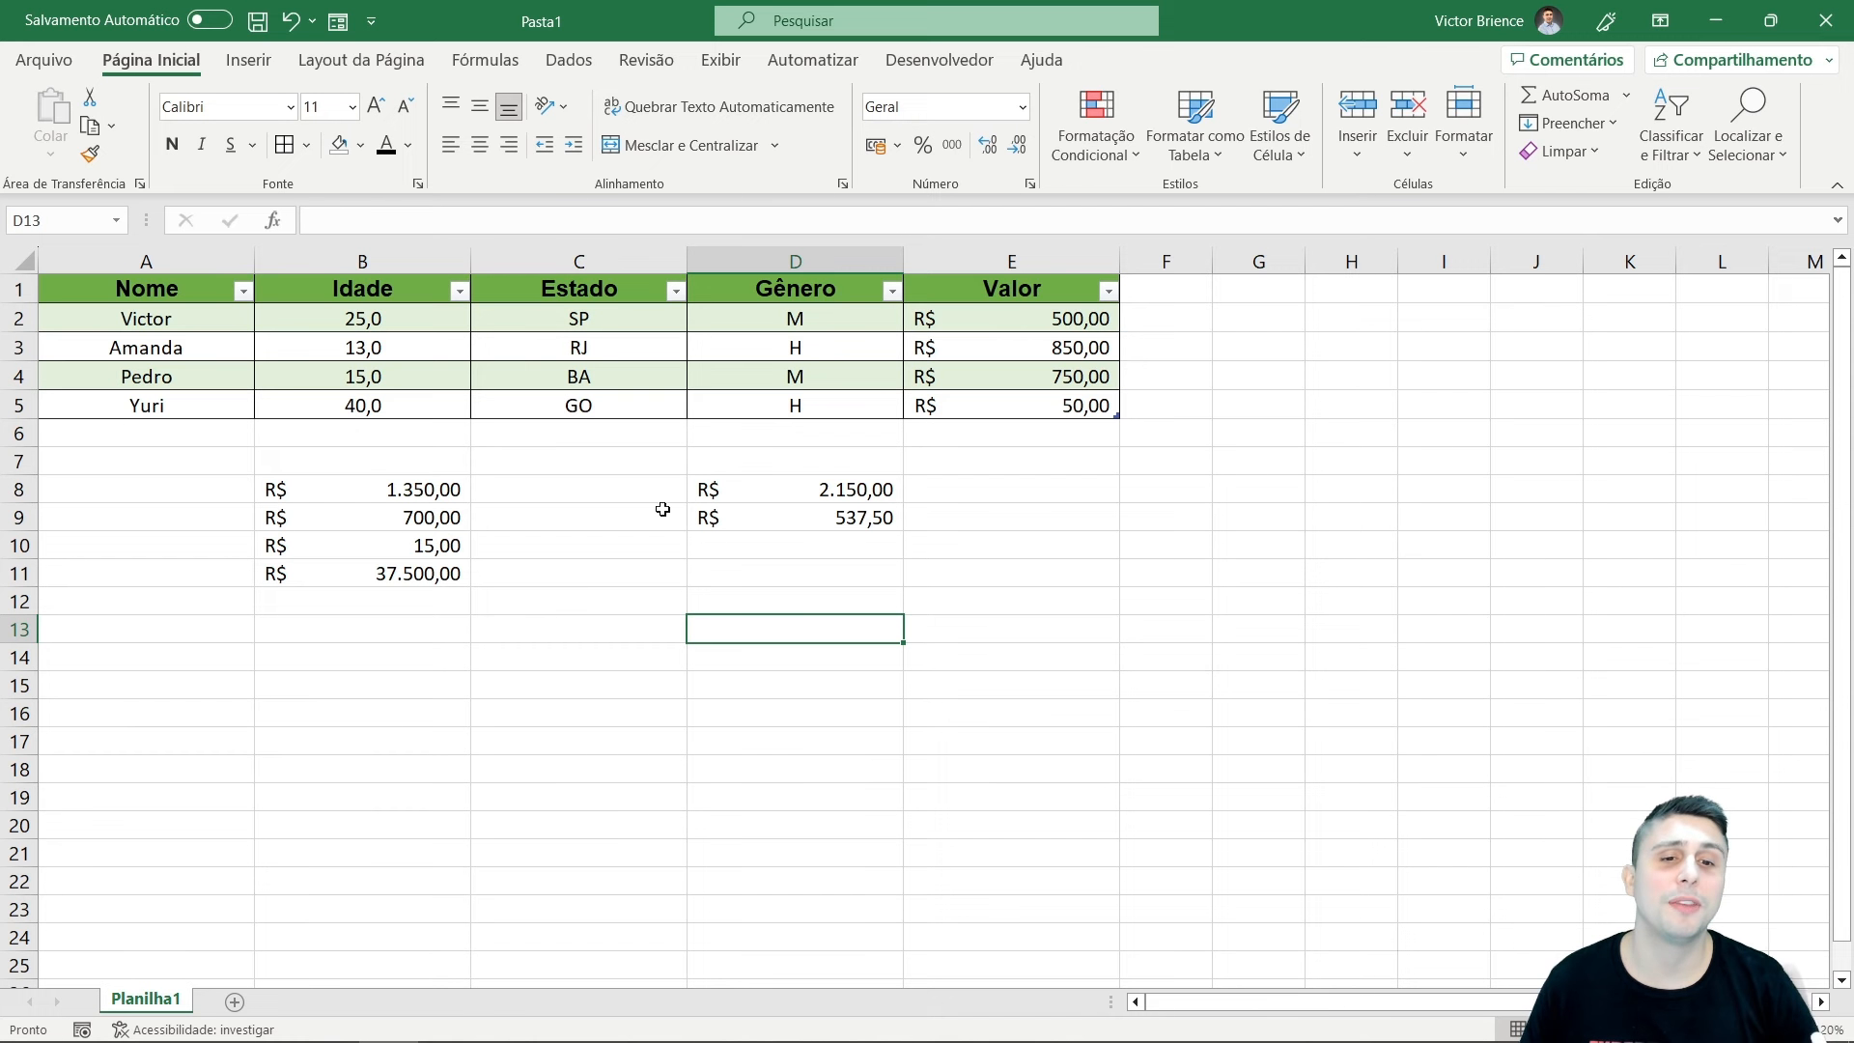
left_click_drag(206, 633, 1064, 913)
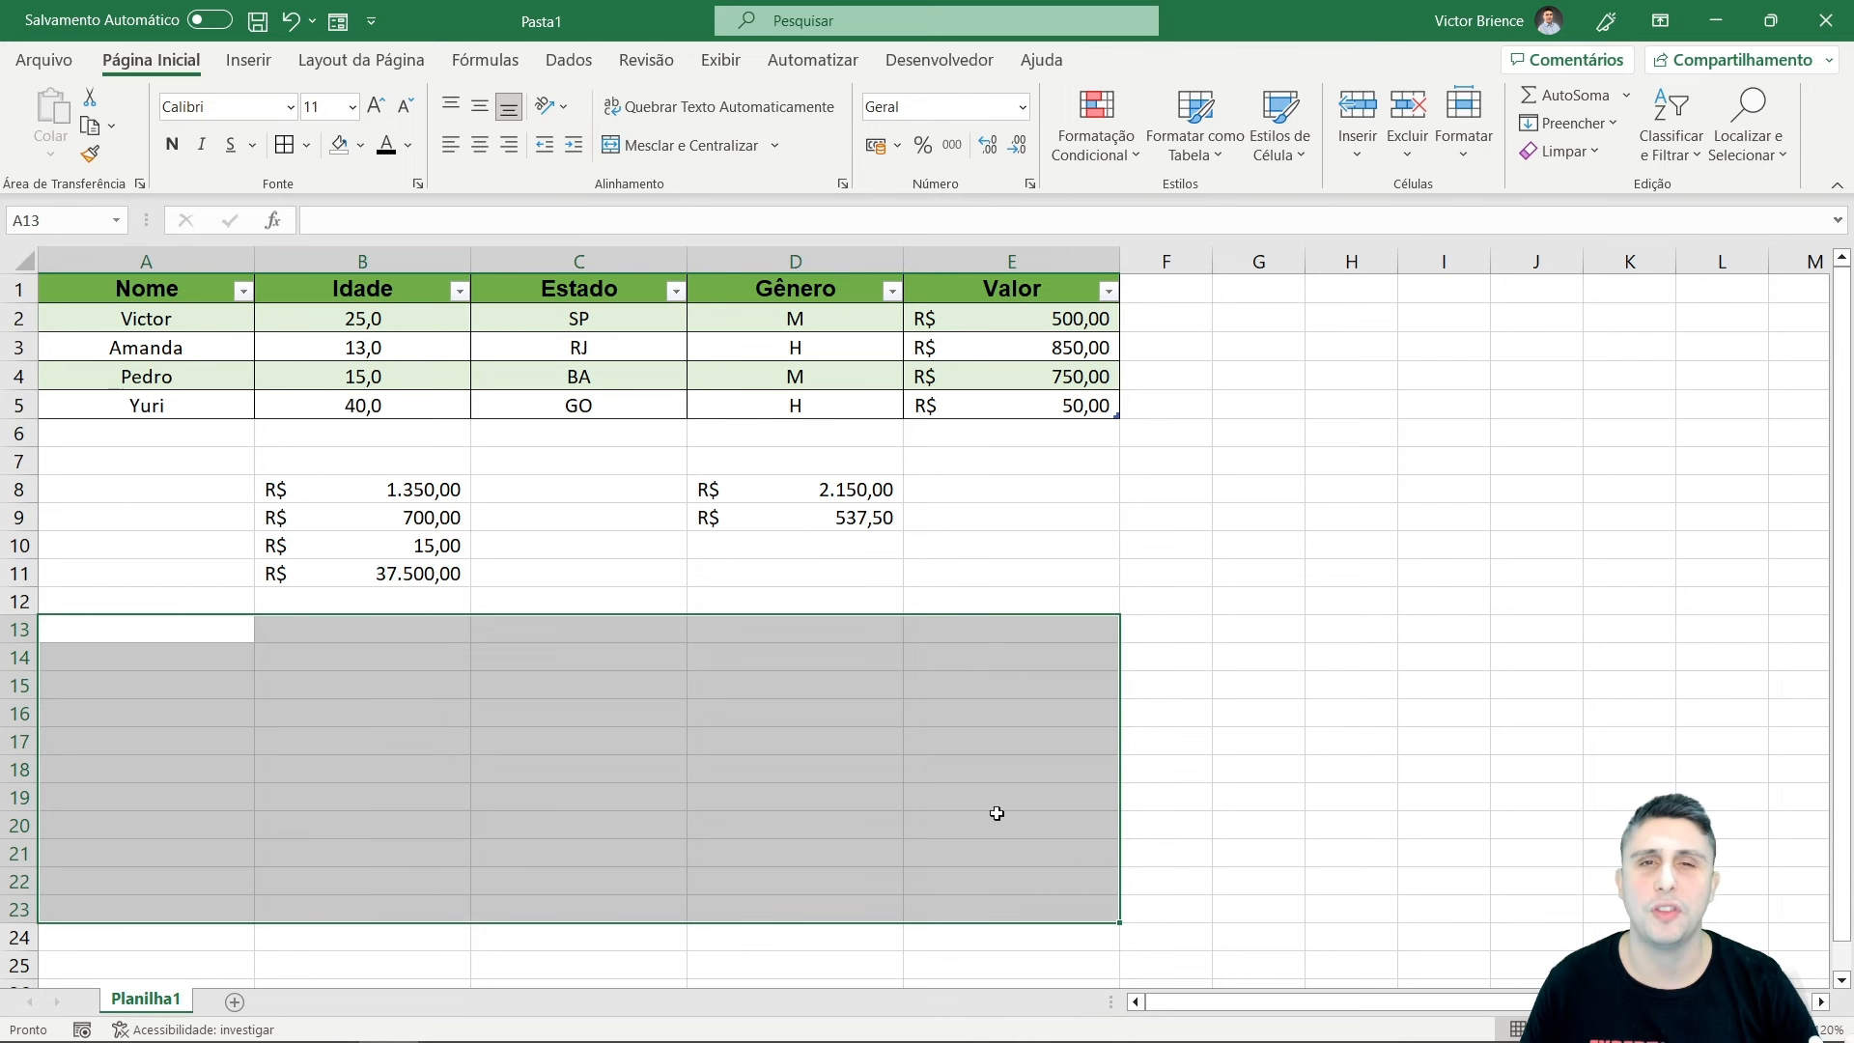
left_click(822, 539)
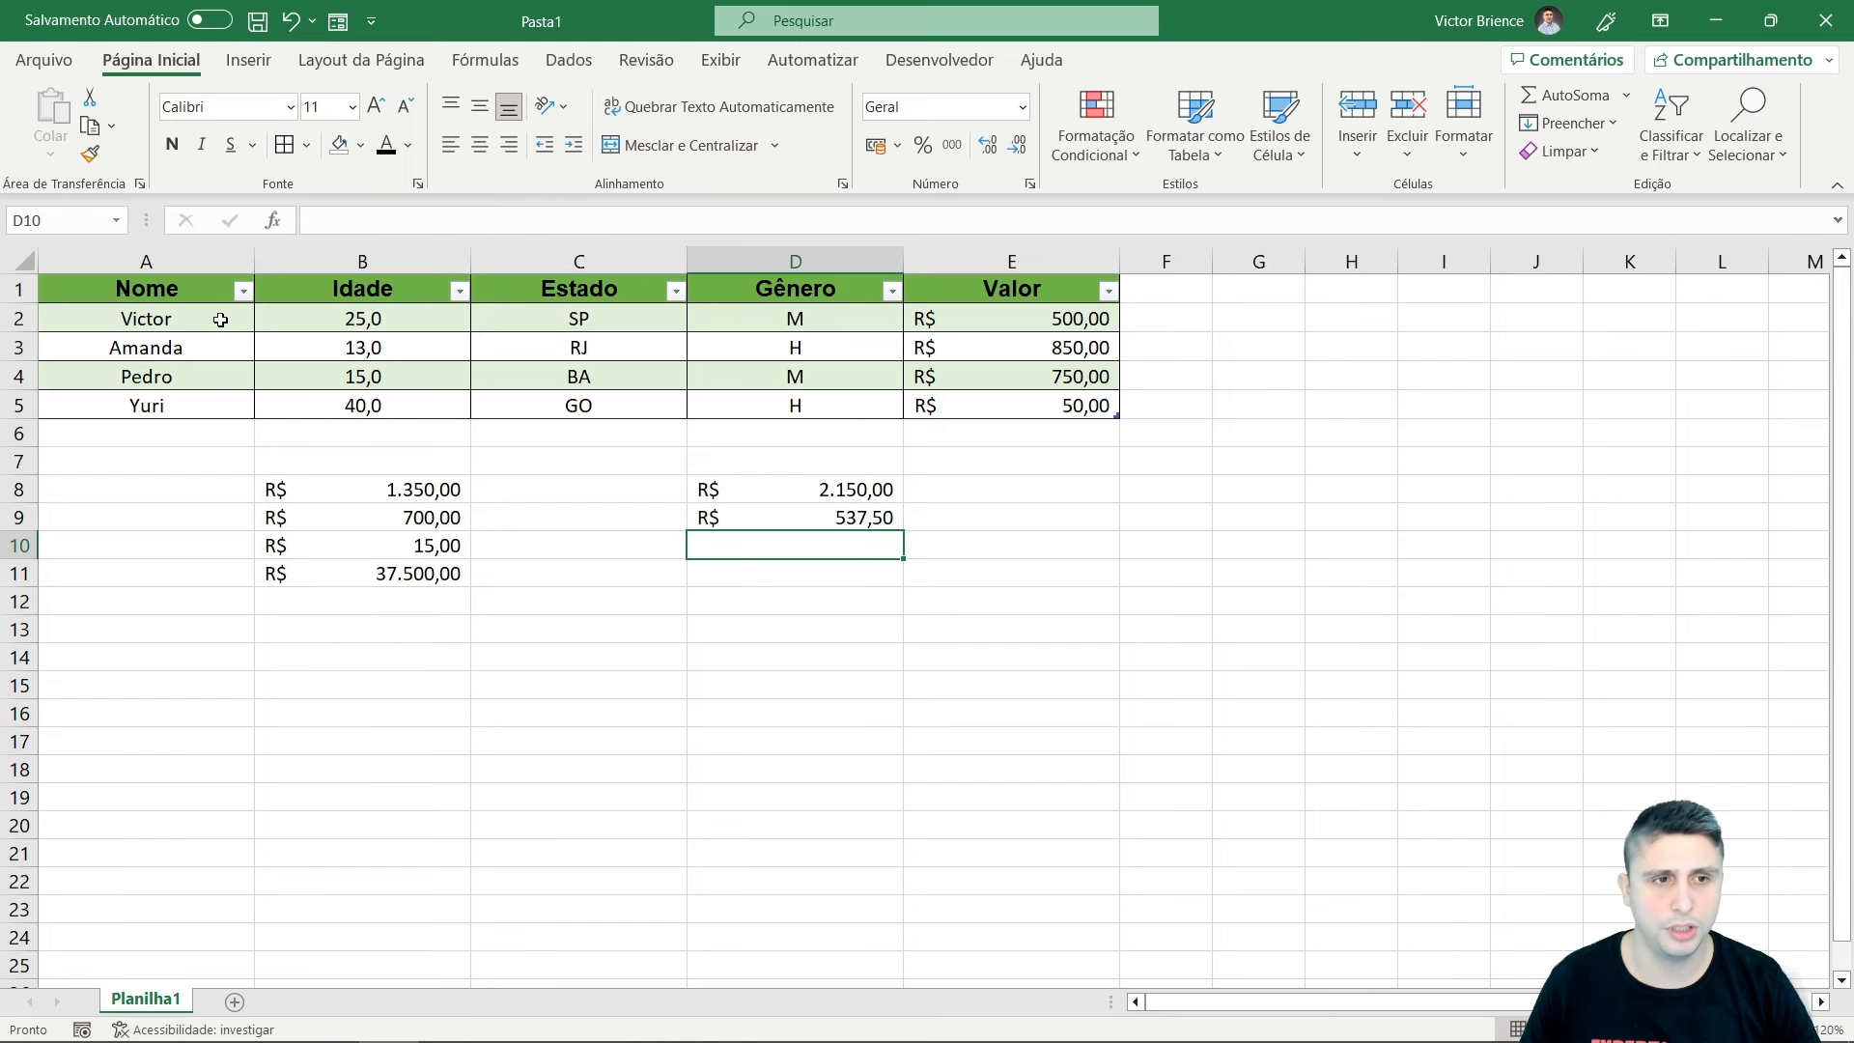
Insert a 2D clustered column chart from the Nome and Idade columns, range A1:B5.
left_click_drag(178, 291, 345, 407)
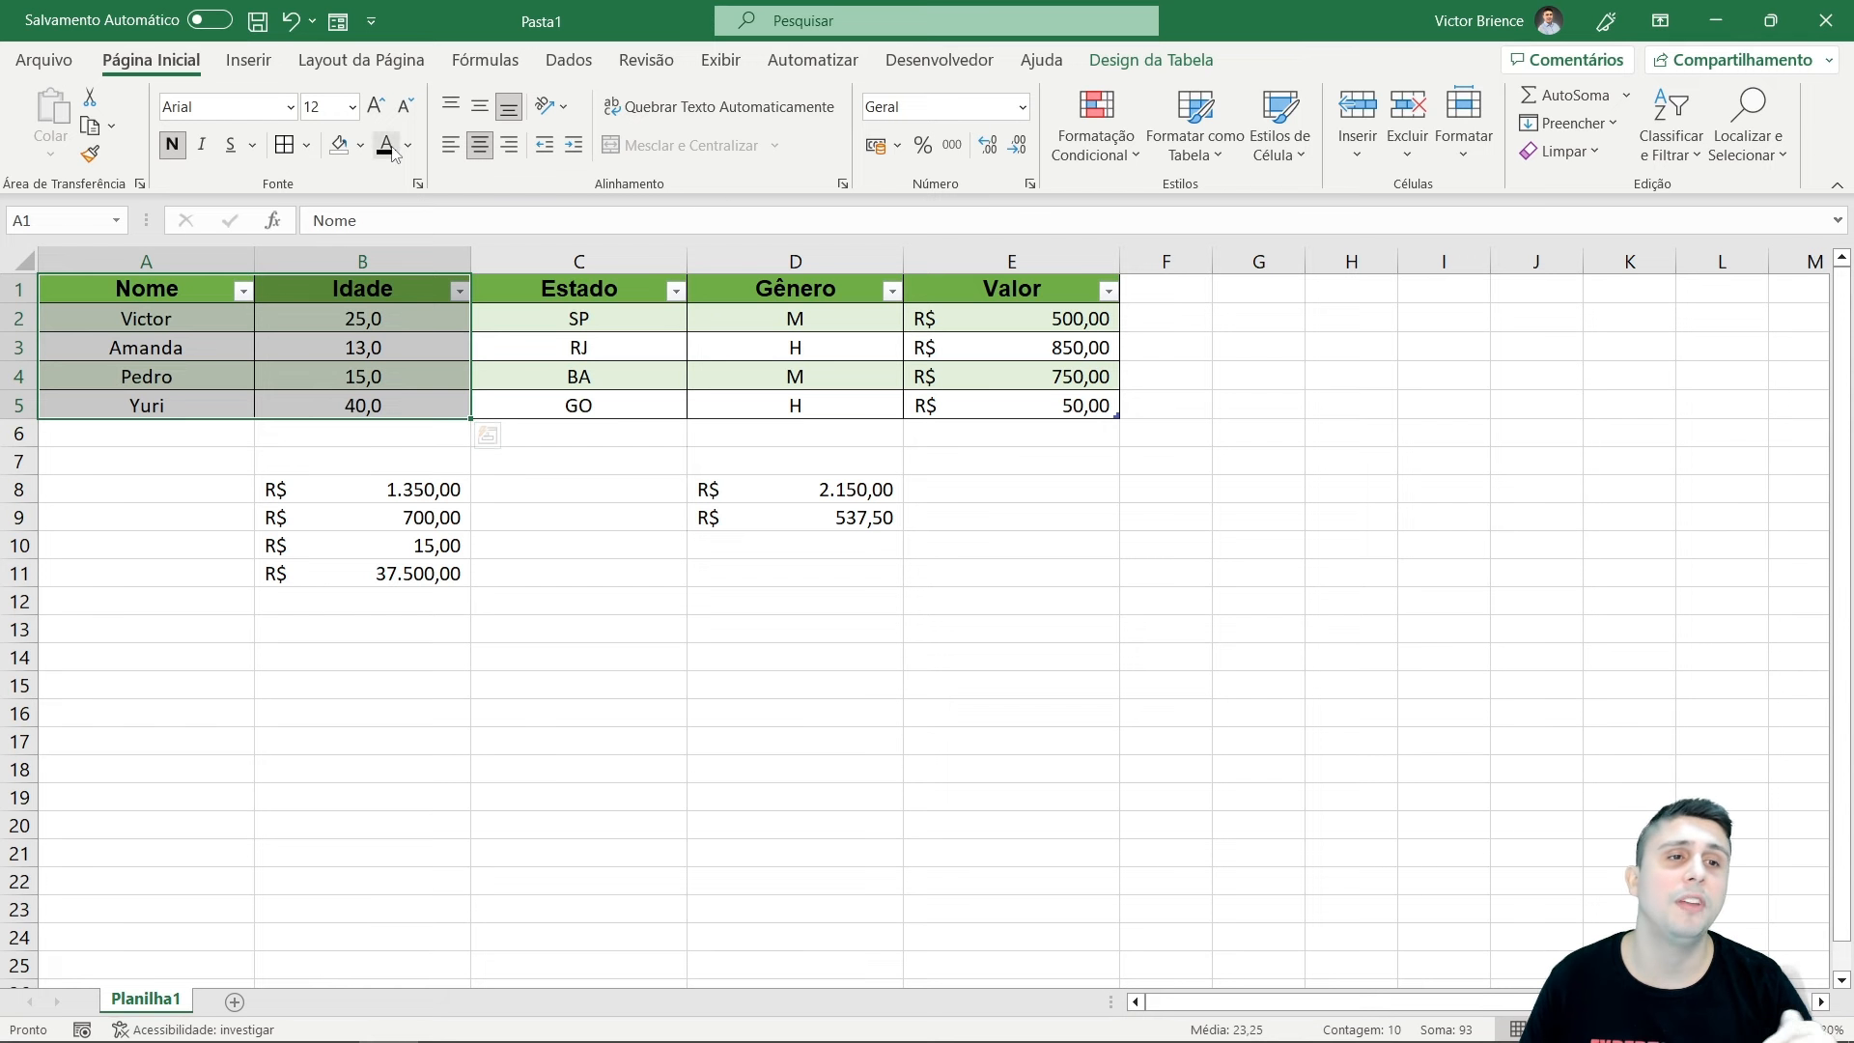
left_click(241, 68)
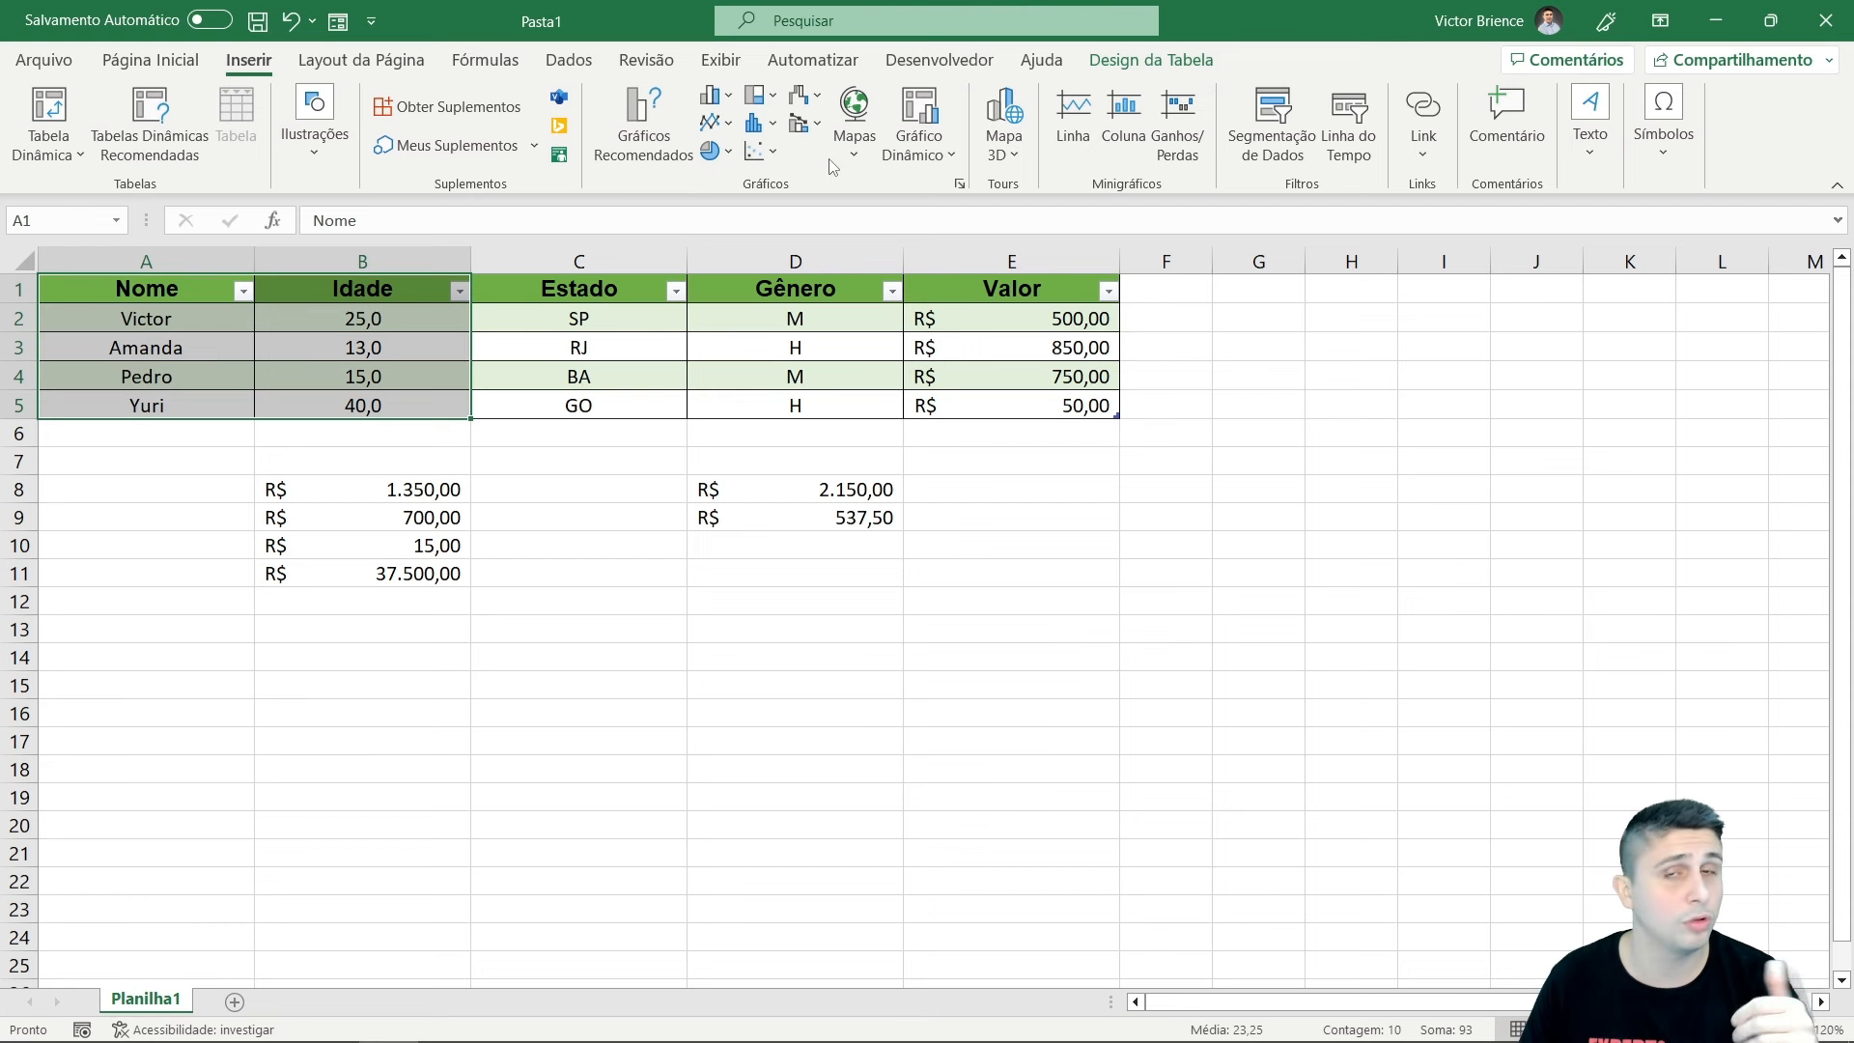
left_click(722, 100)
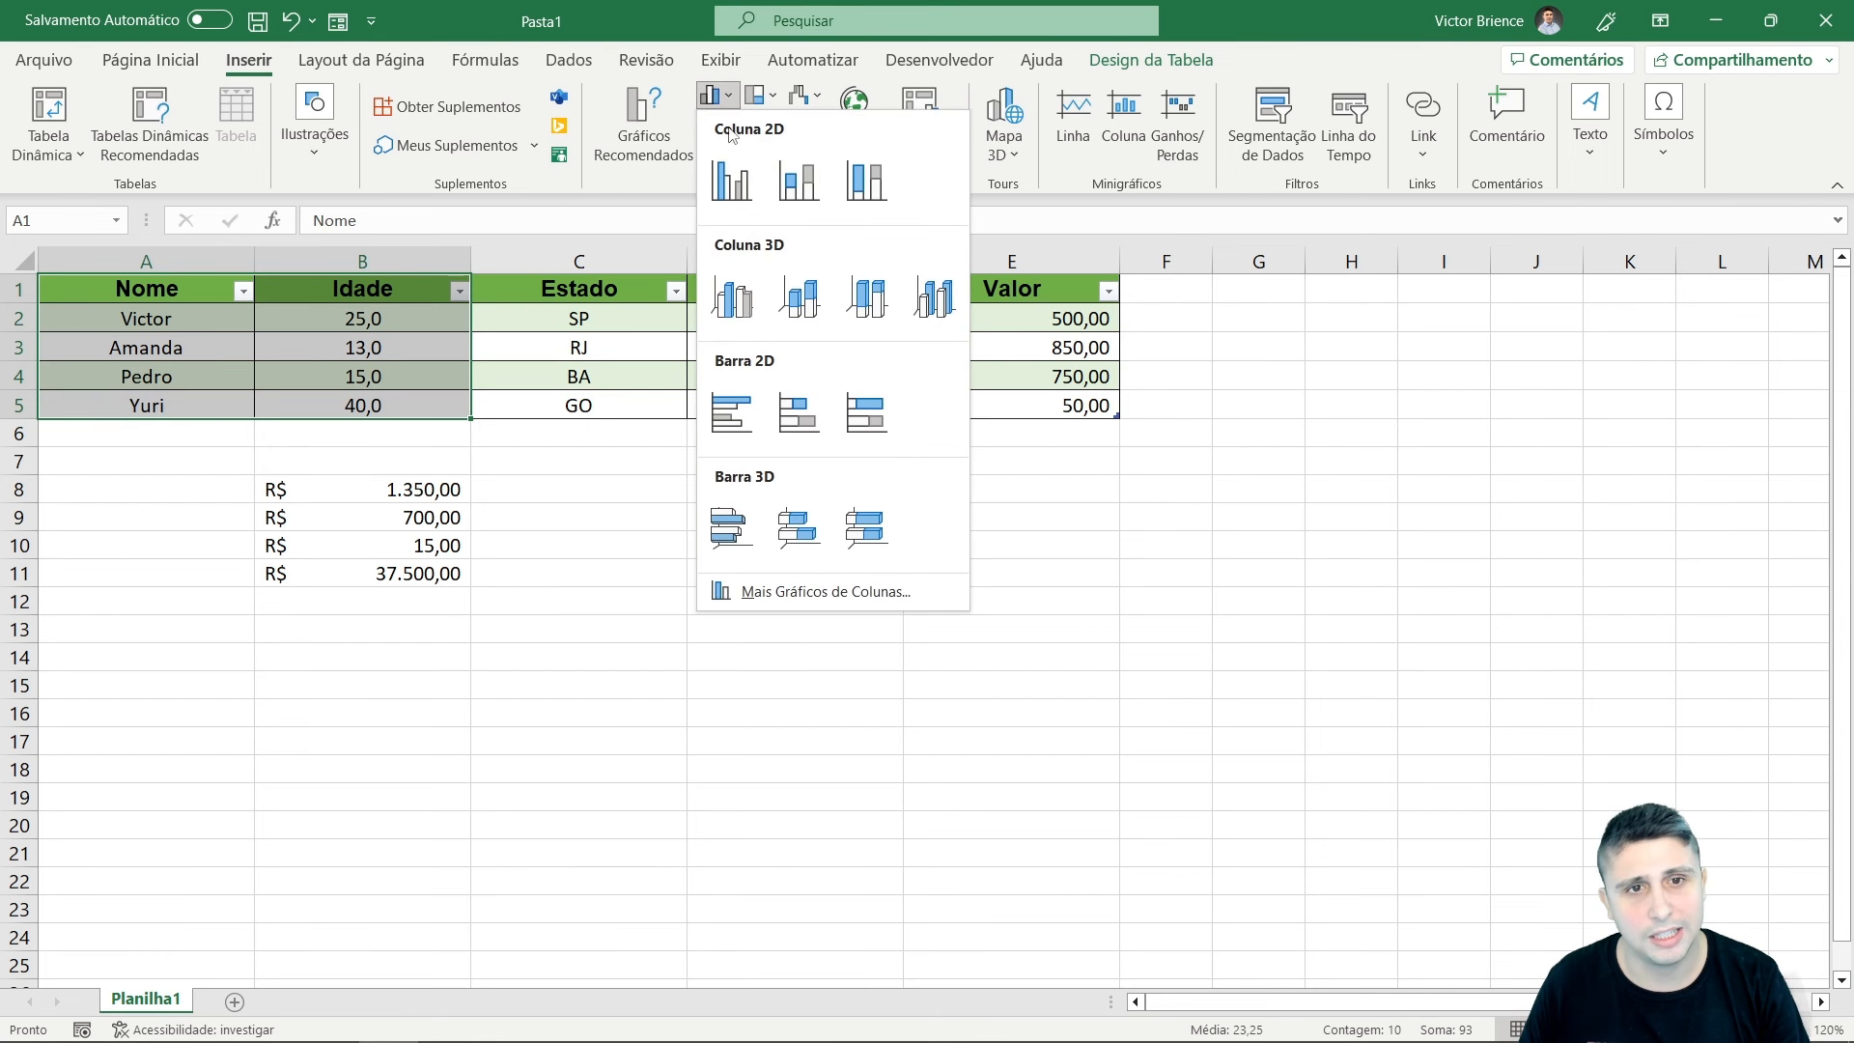
left_click(742, 188)
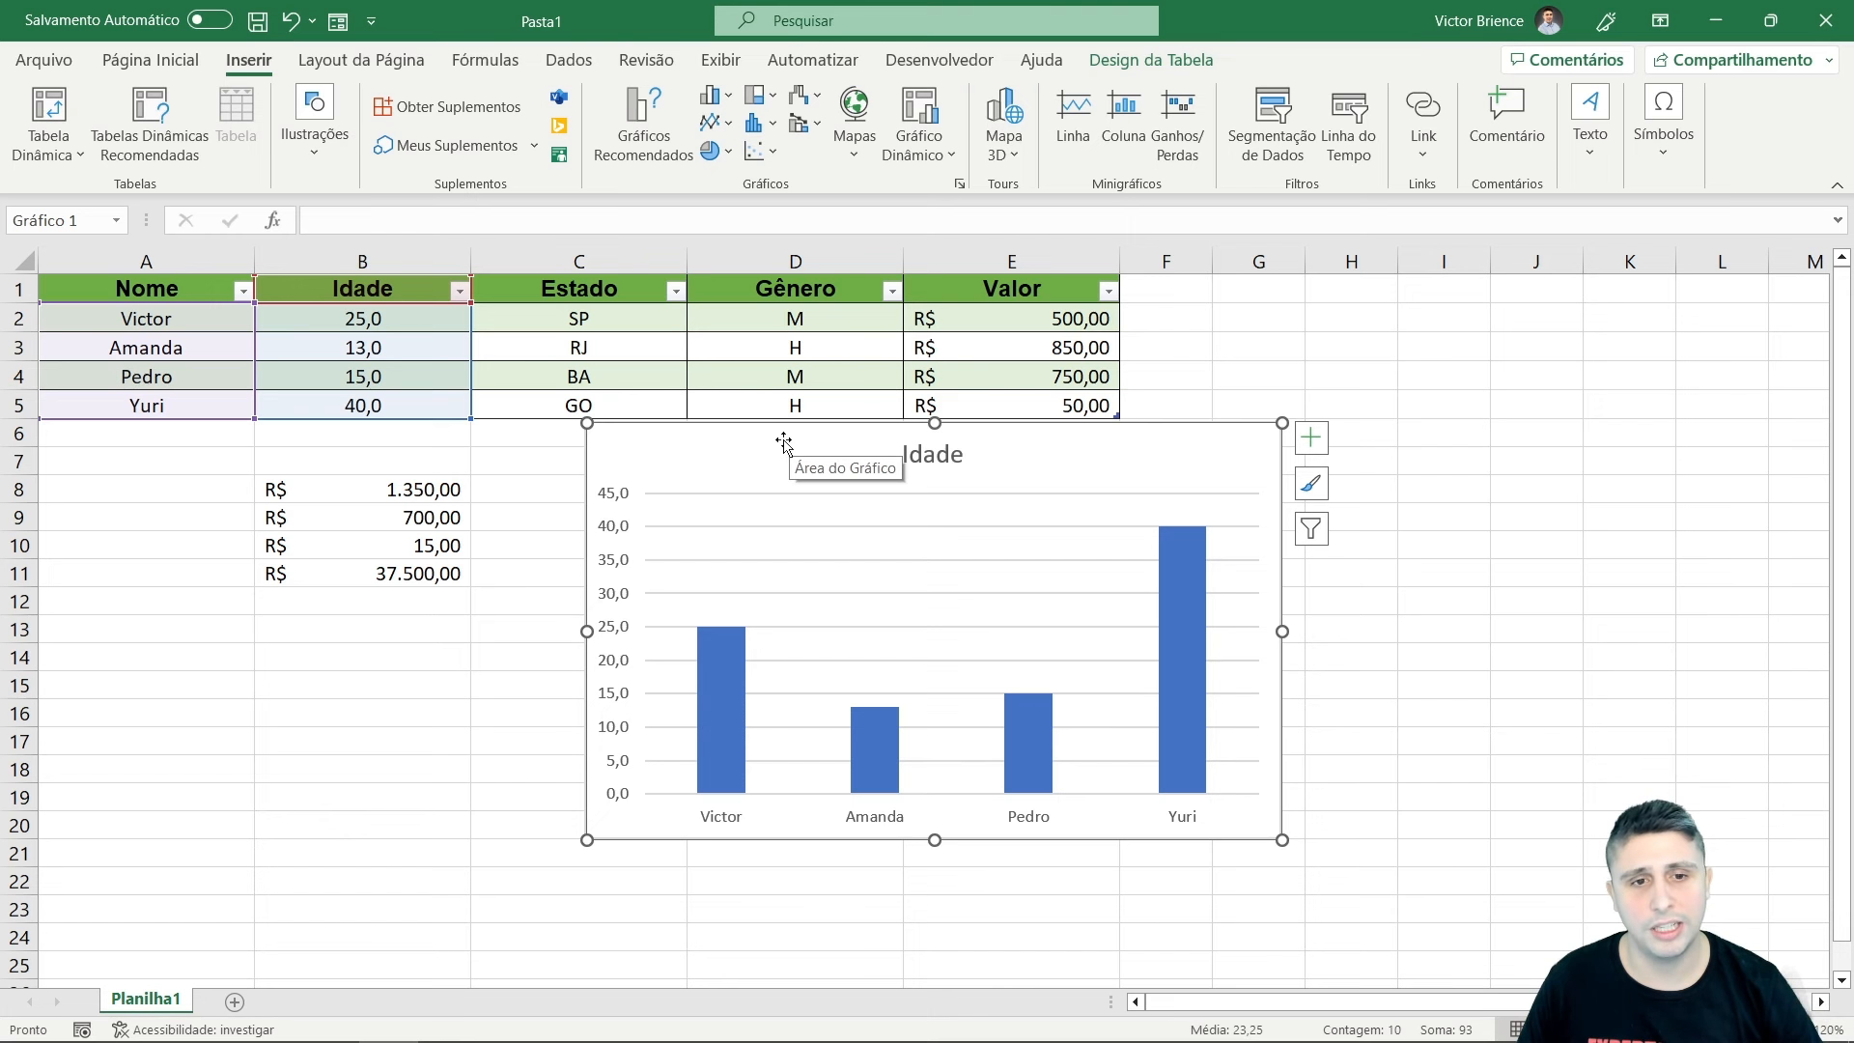
Move the Idade chart below the formula results and resize it to span columns B to E, rows 12 to 23.
left_click_drag(784, 445, 458, 602)
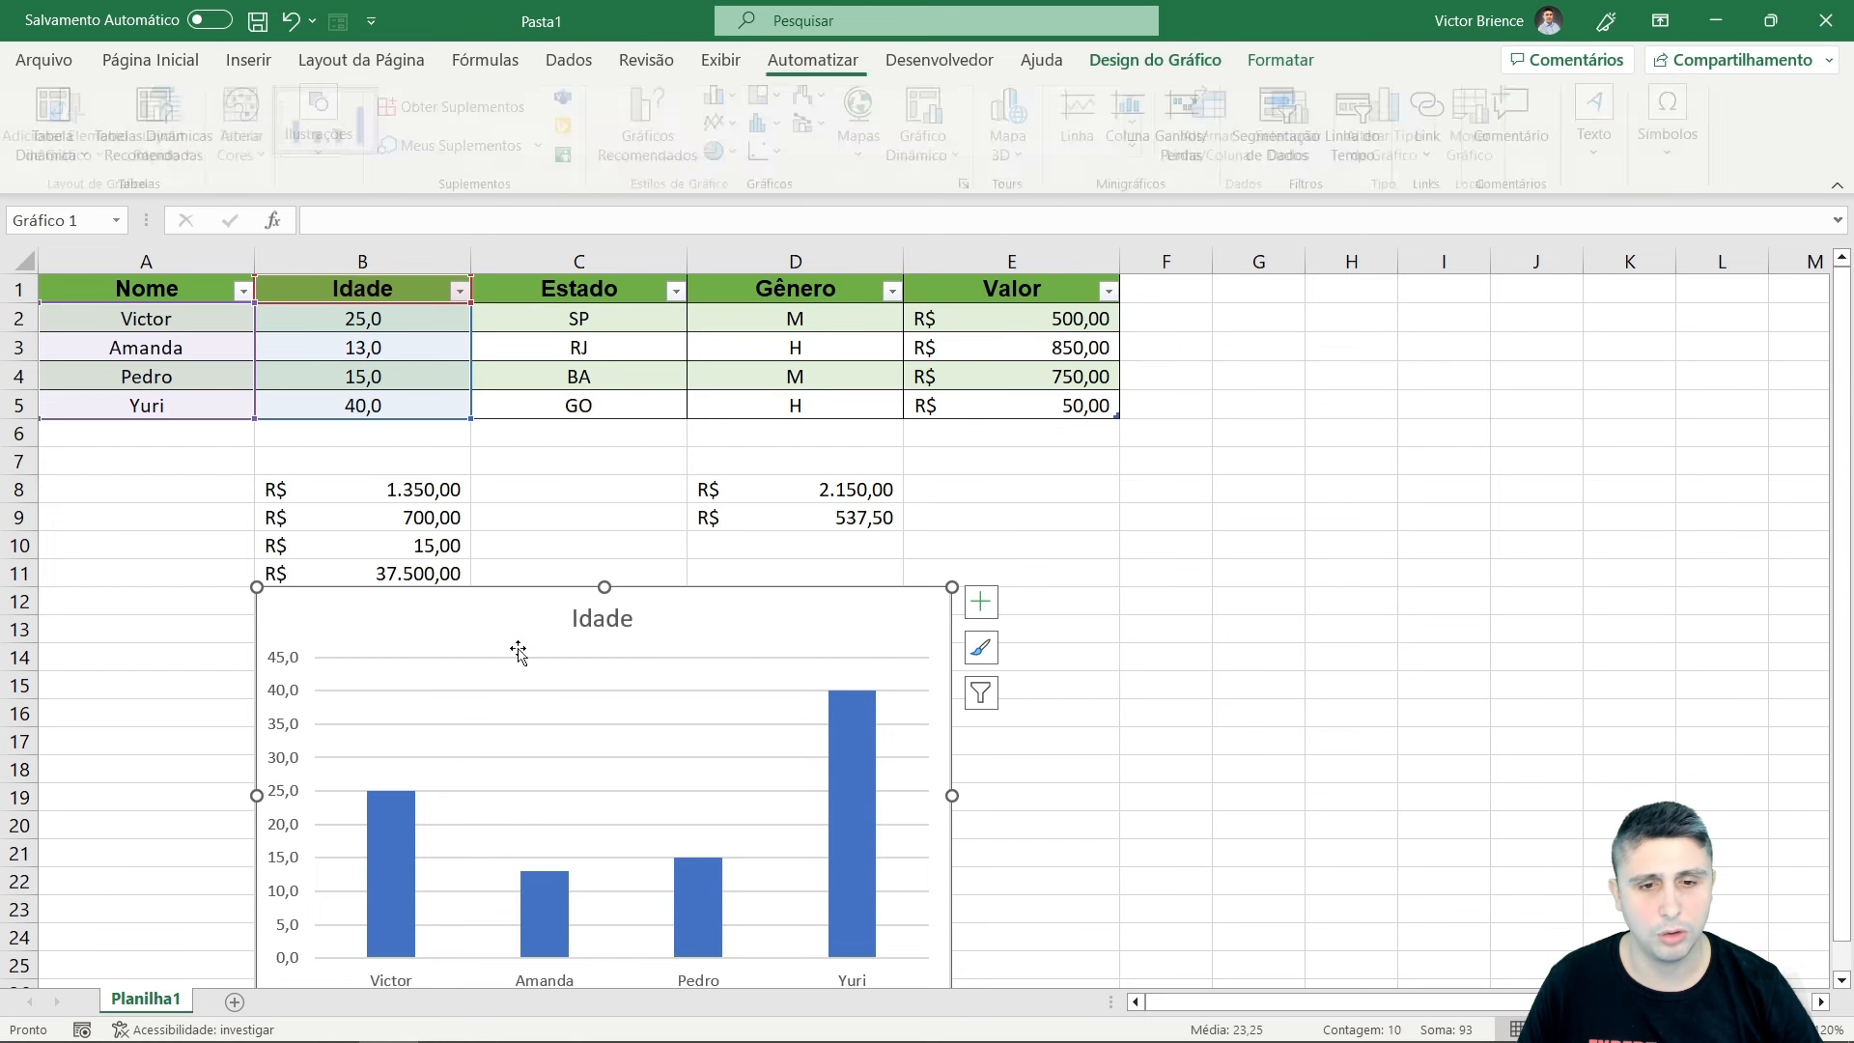
scroll(929, 867, "down", 1)
left_click_drag(952, 919, 1123, 836)
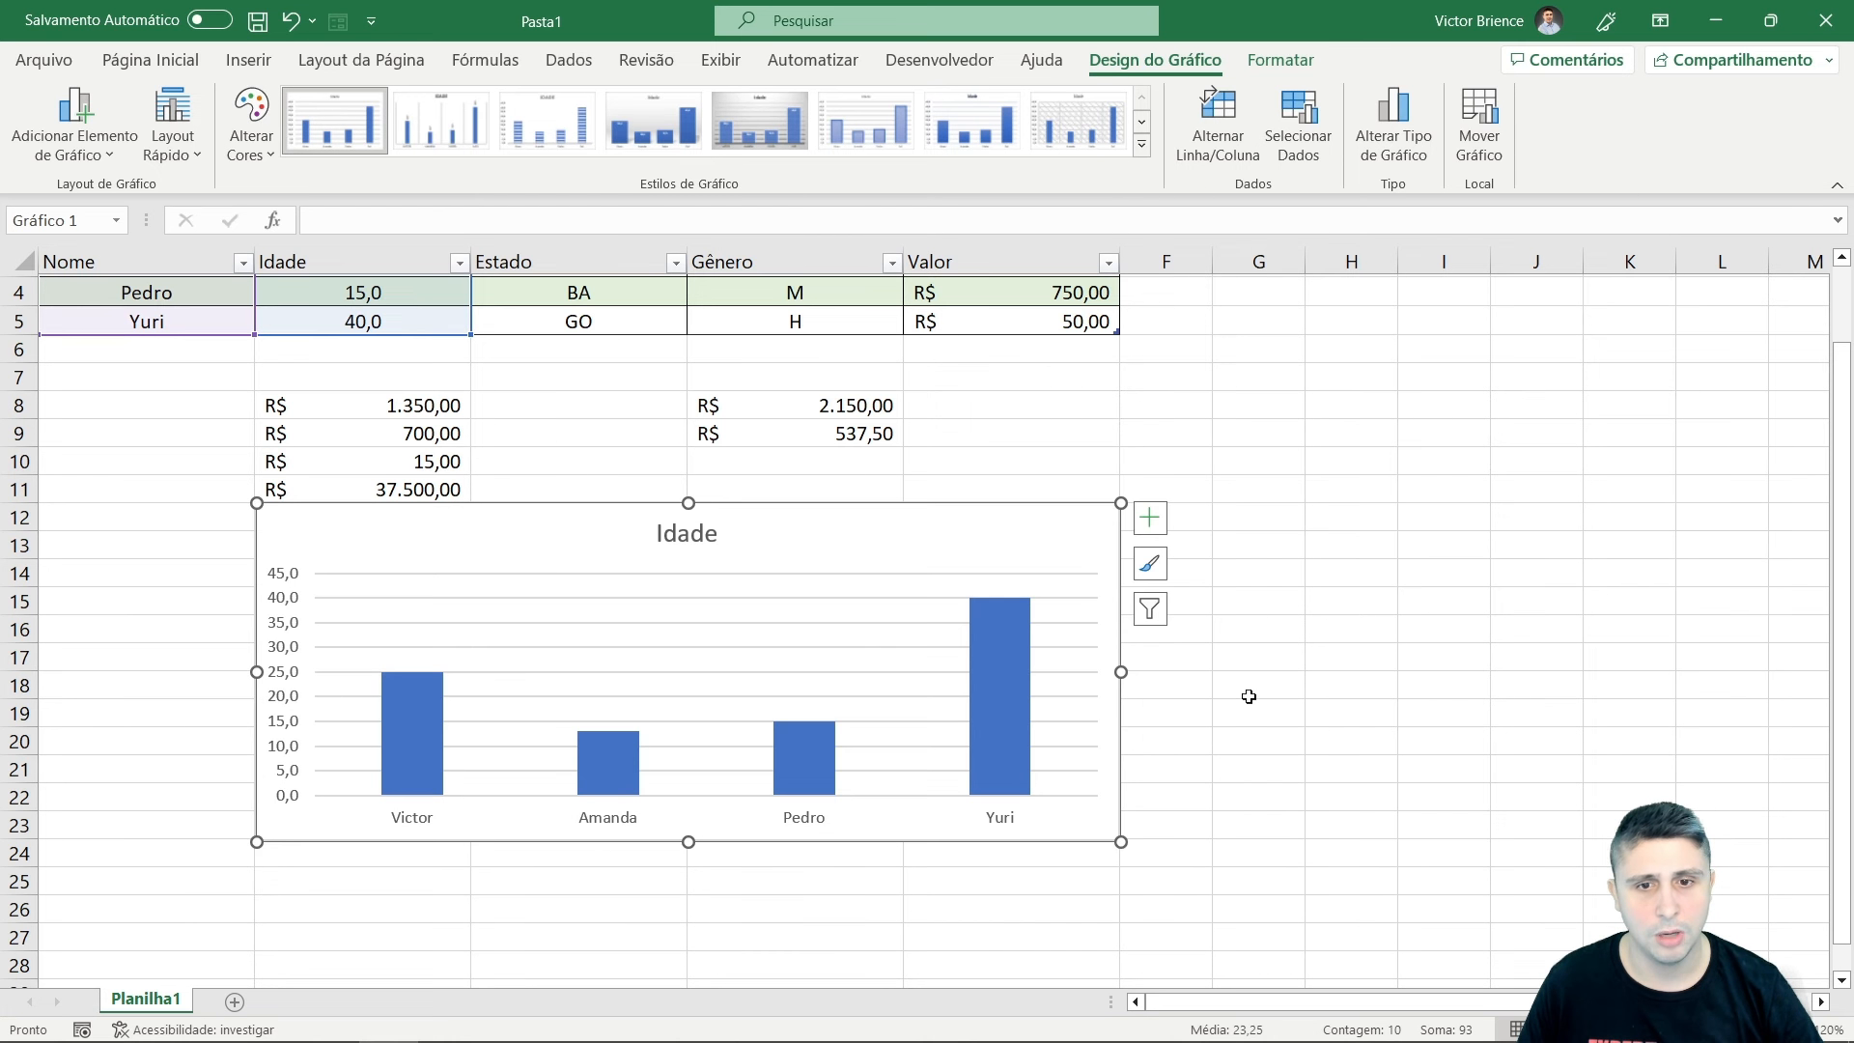
scroll(1285, 697, "up", 1)
left_click(1292, 703)
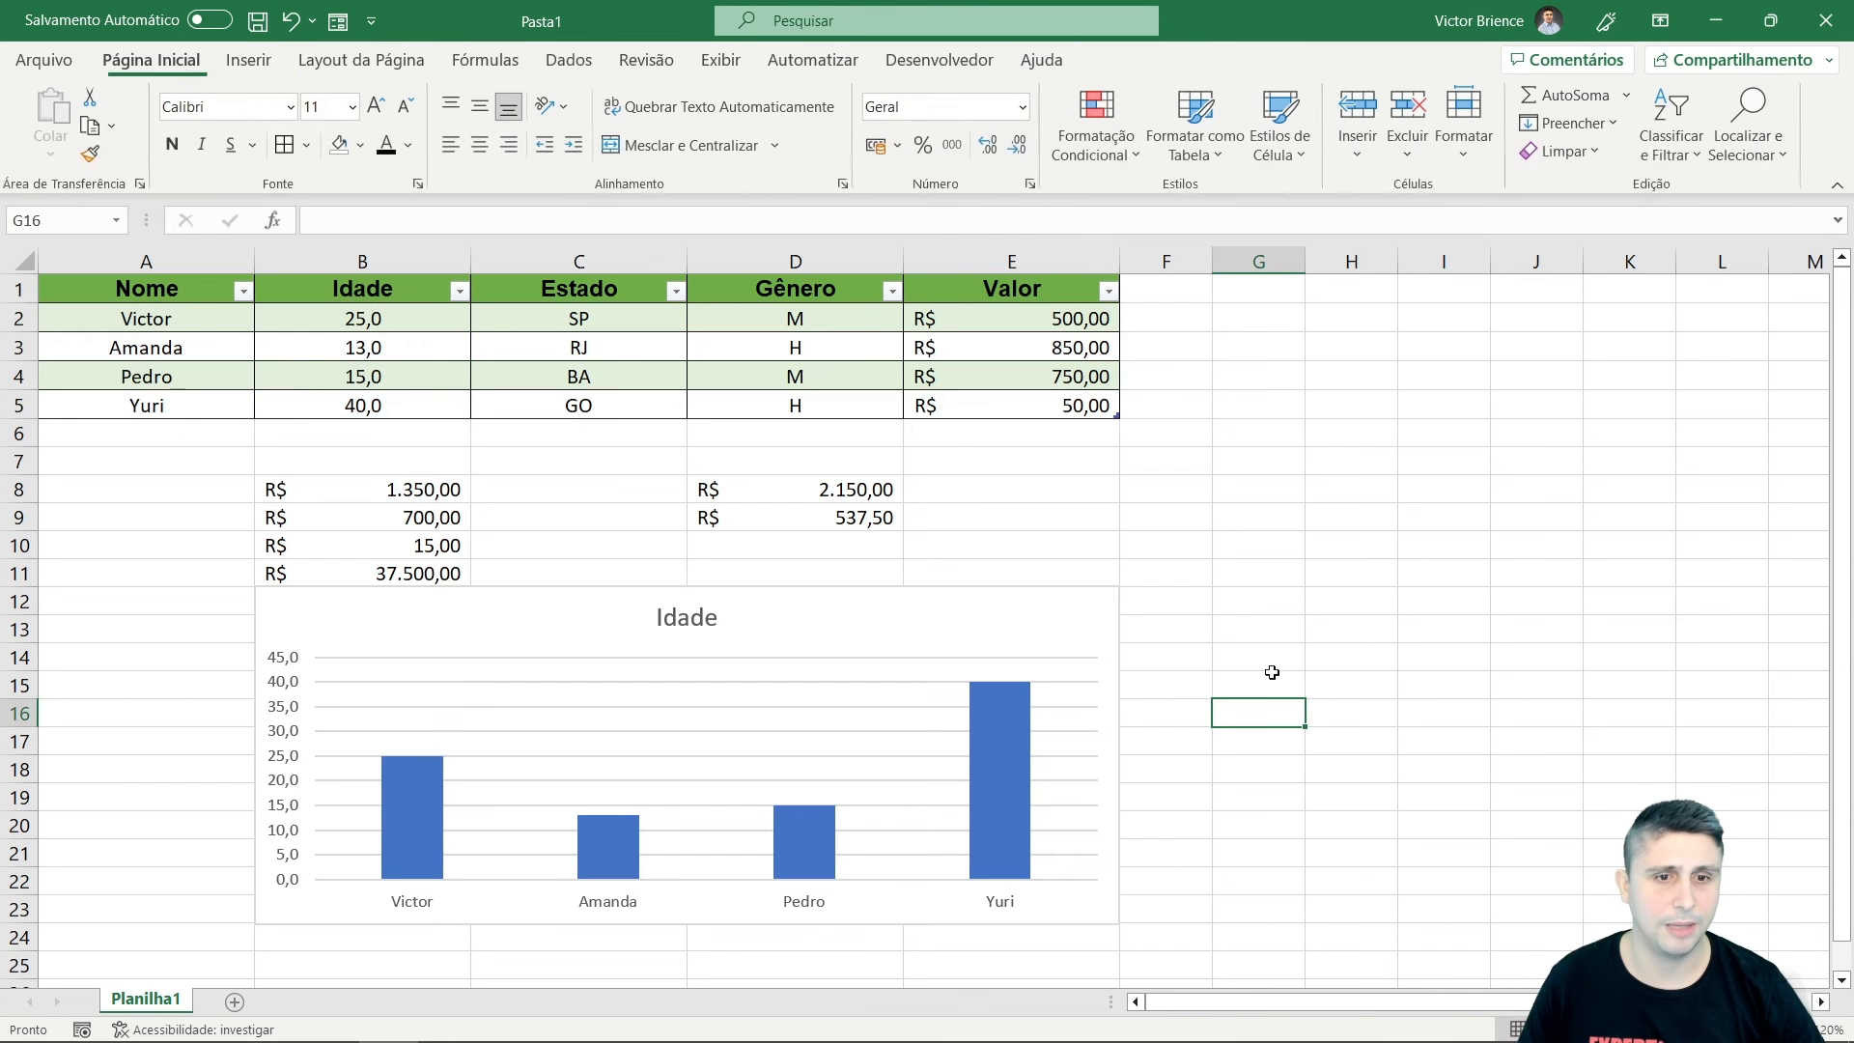
Examine the Idade chart alongside its source cells and the full table A1:E5.
left_click(455, 623)
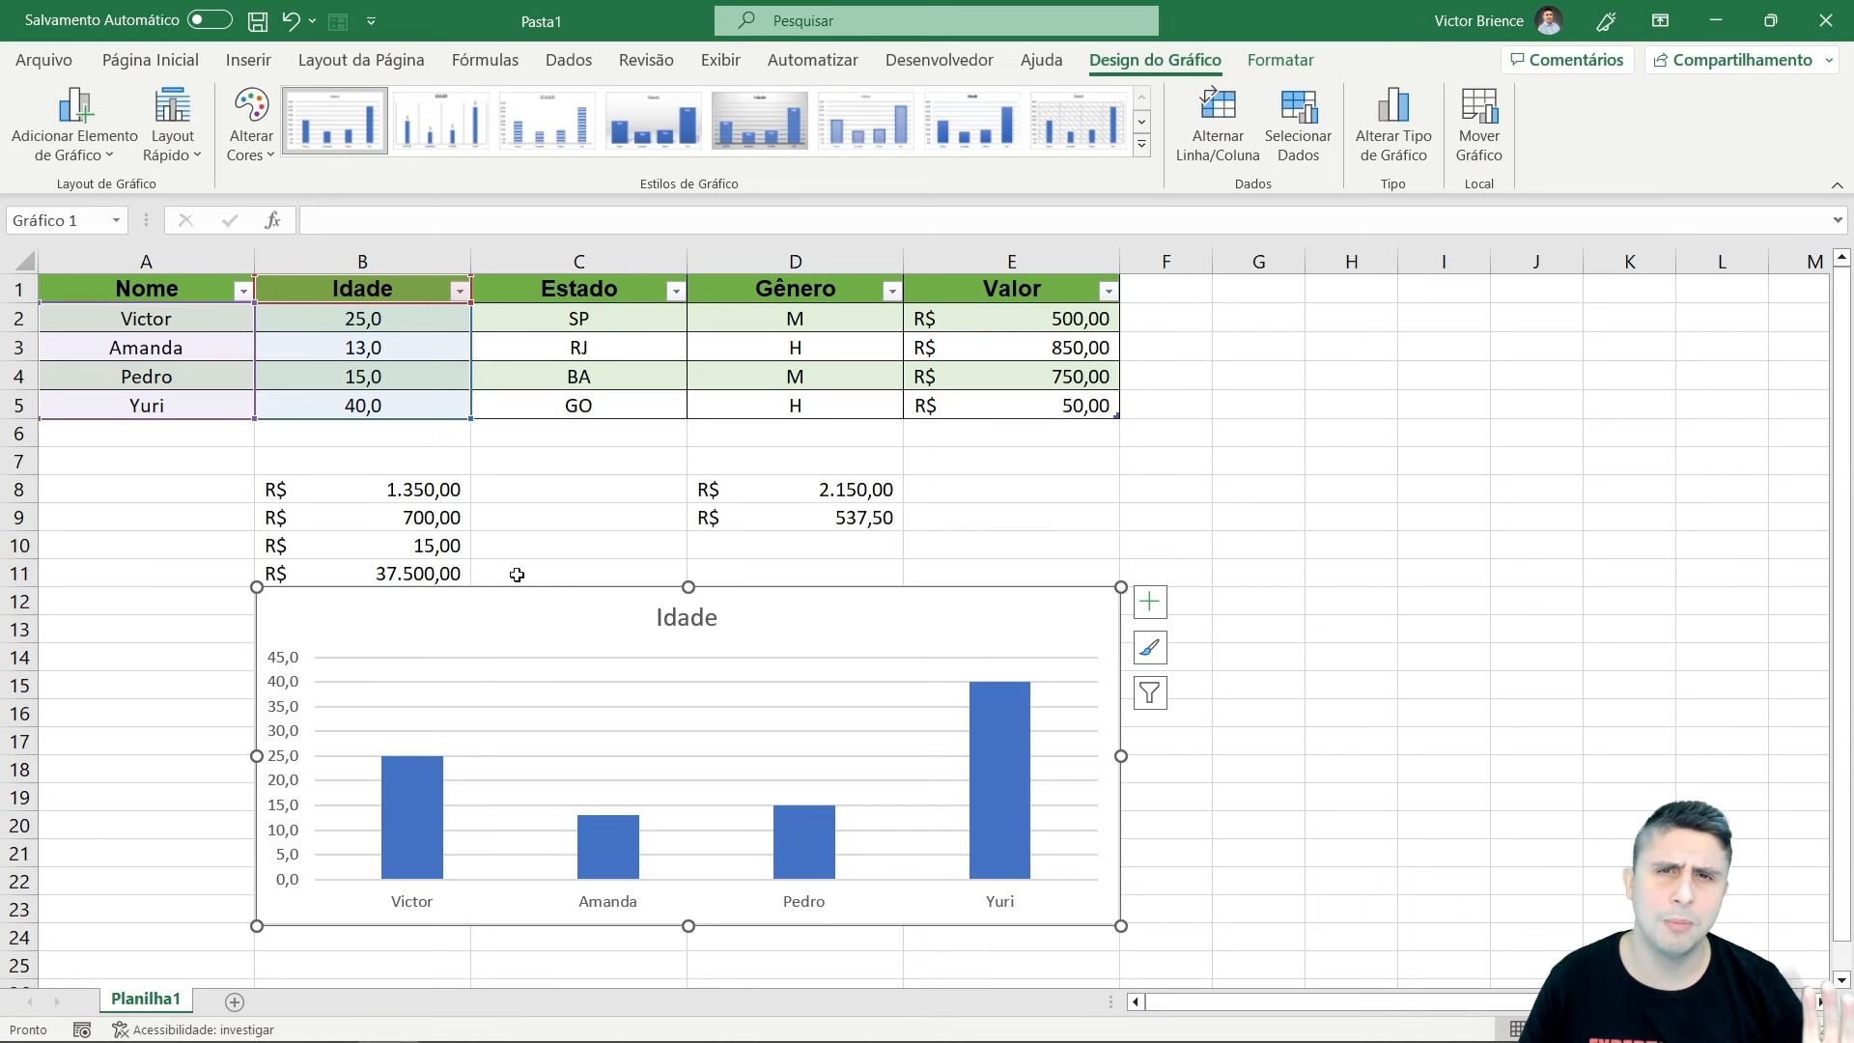
left_click(161, 526)
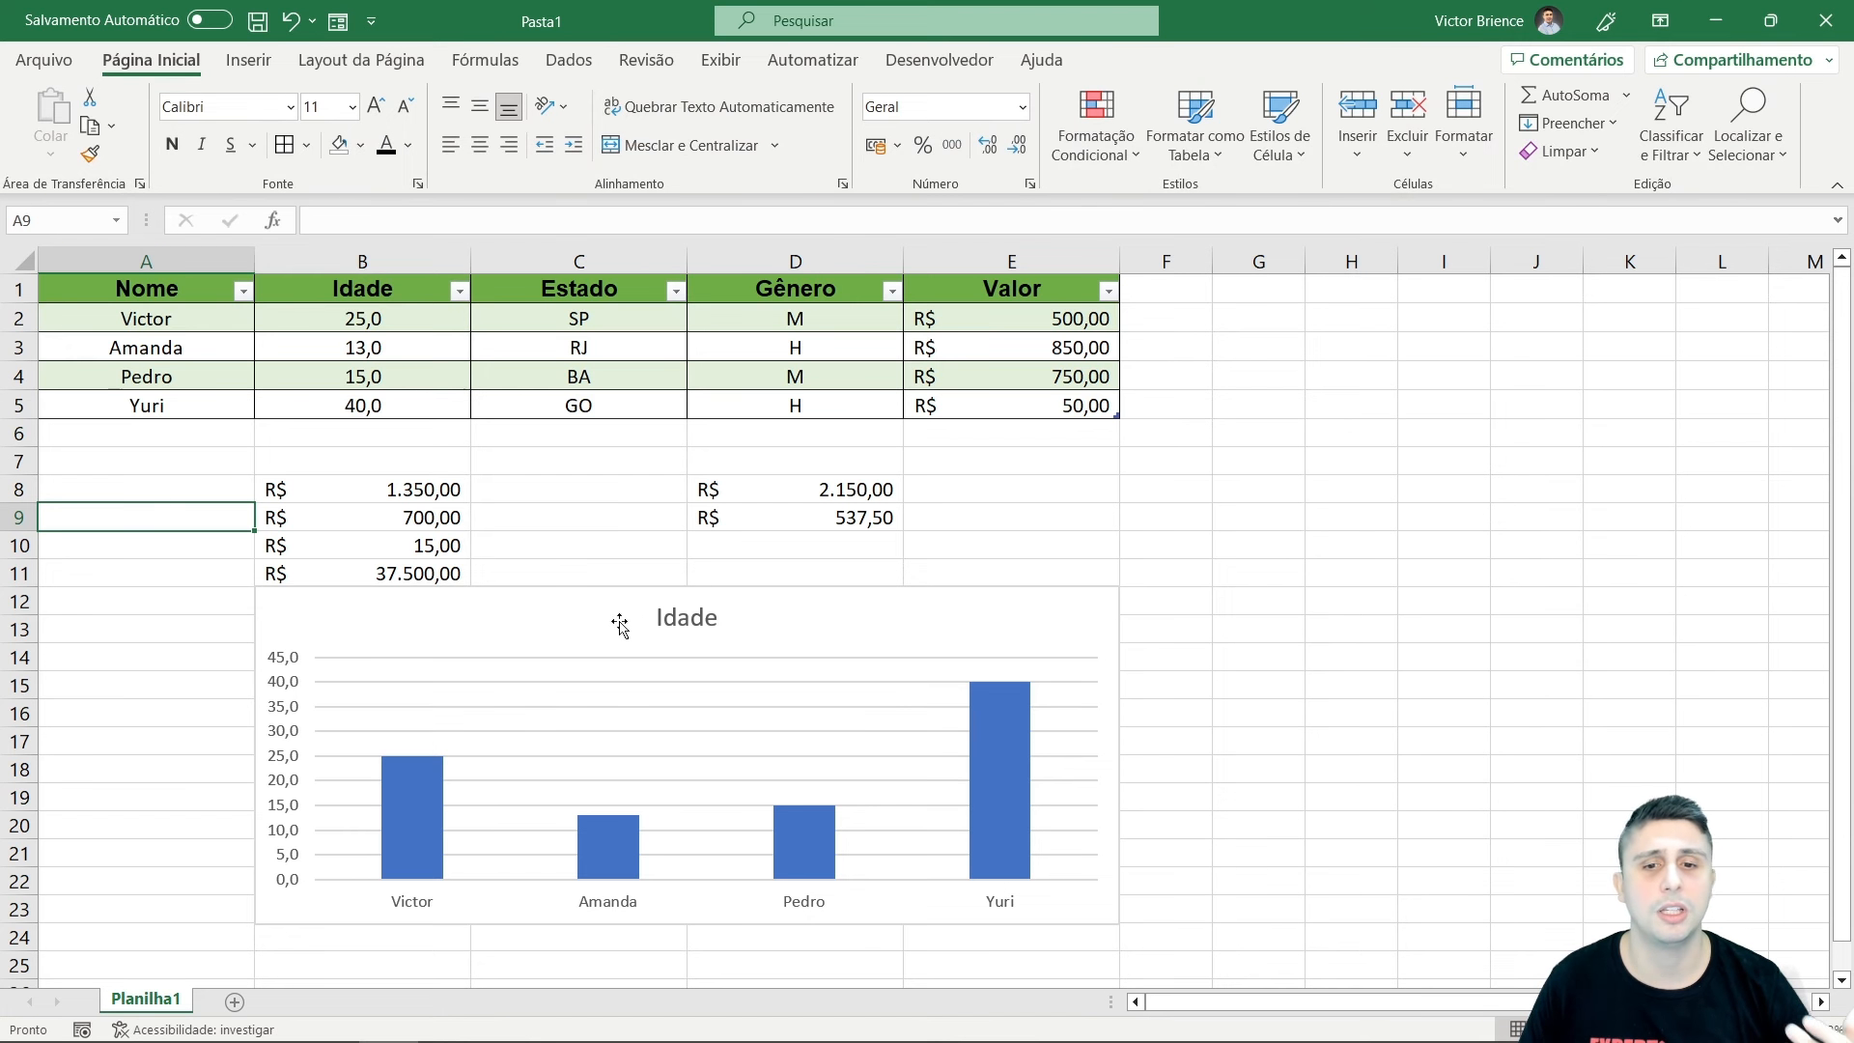
left_click(150, 329)
left_click(294, 328)
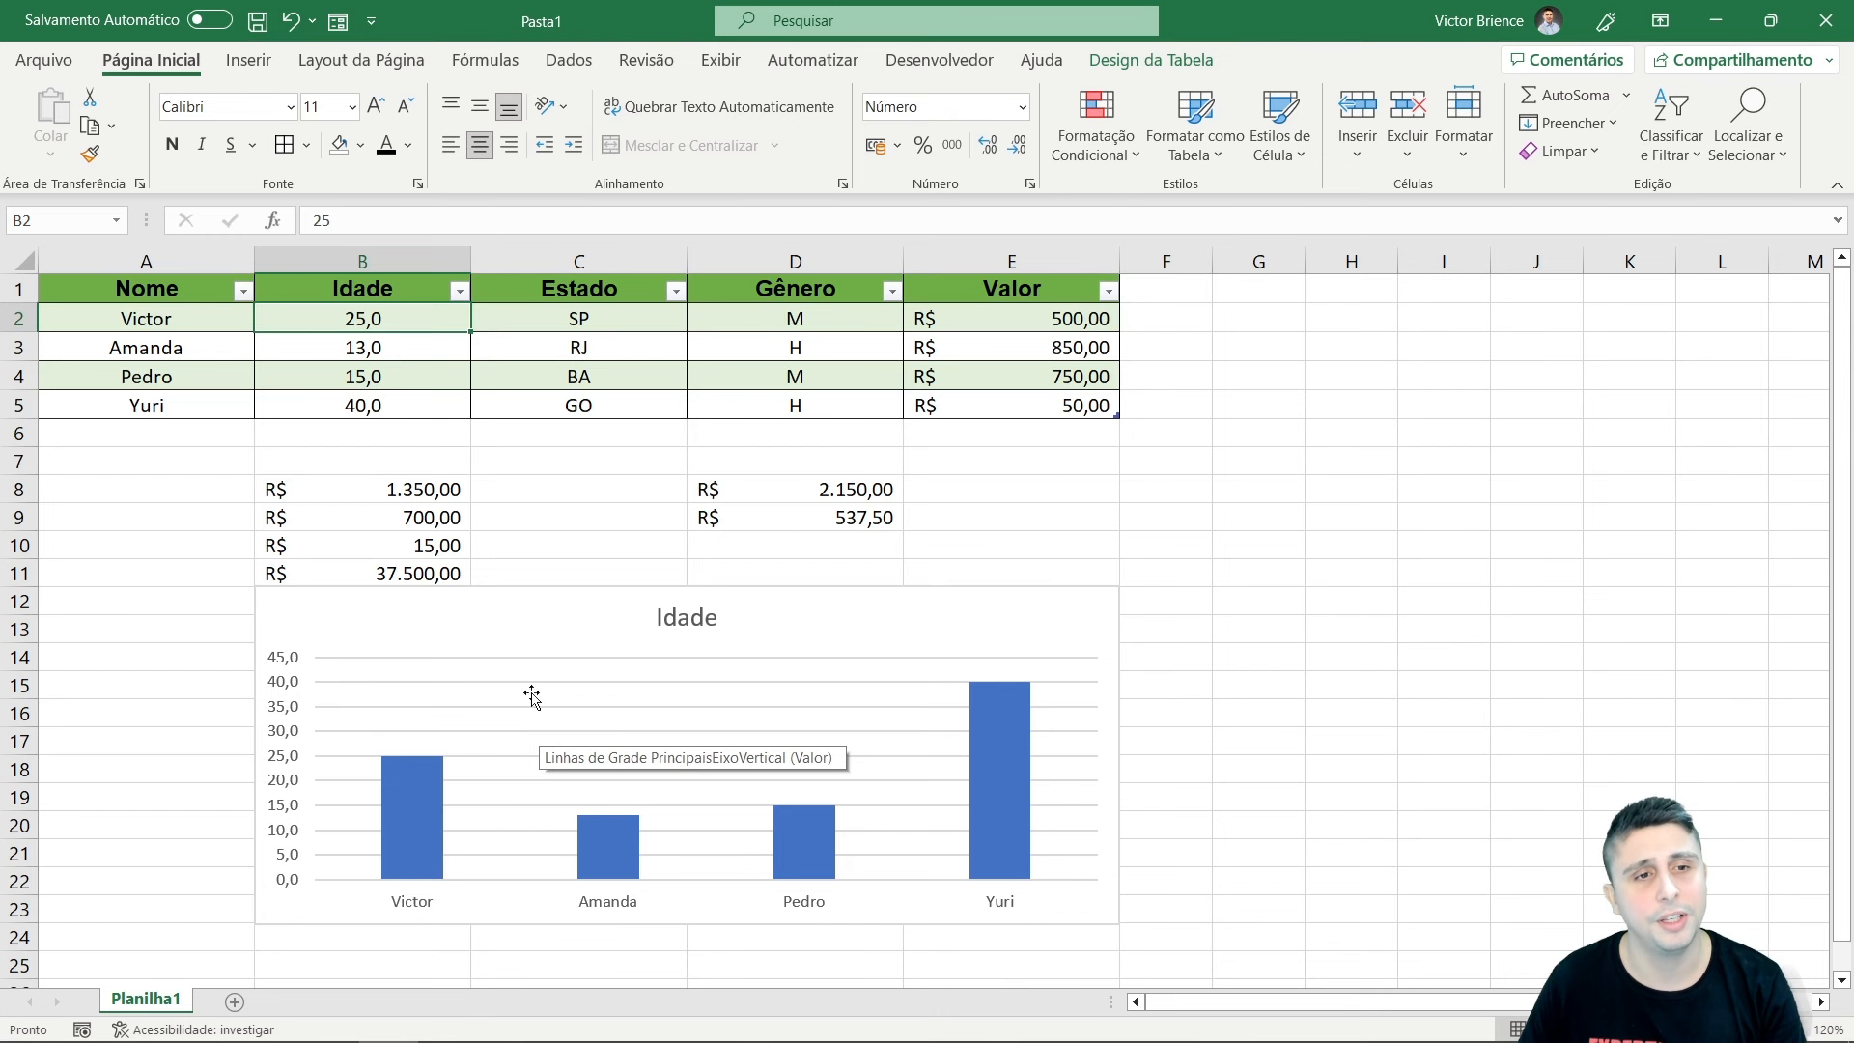
left_click_drag(166, 294, 901, 380)
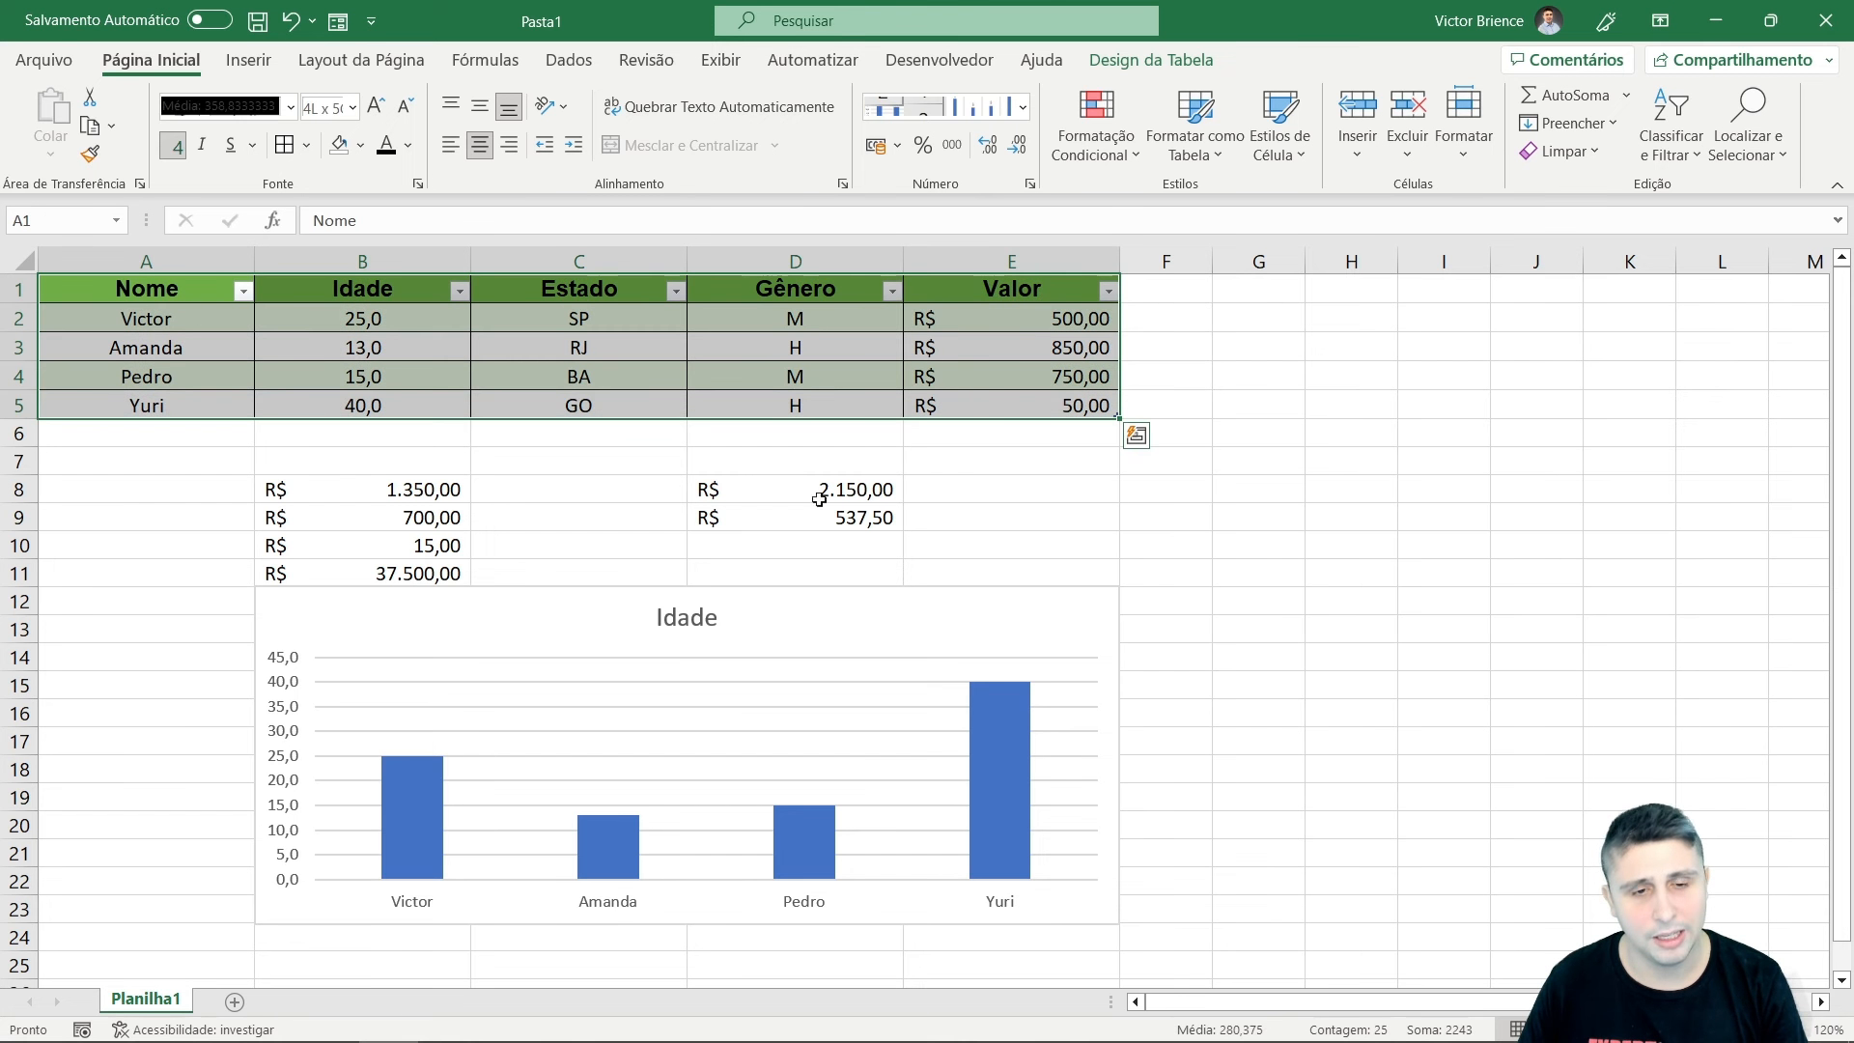
Remove the chart title from the Idade column chart.
left_click(437, 640)
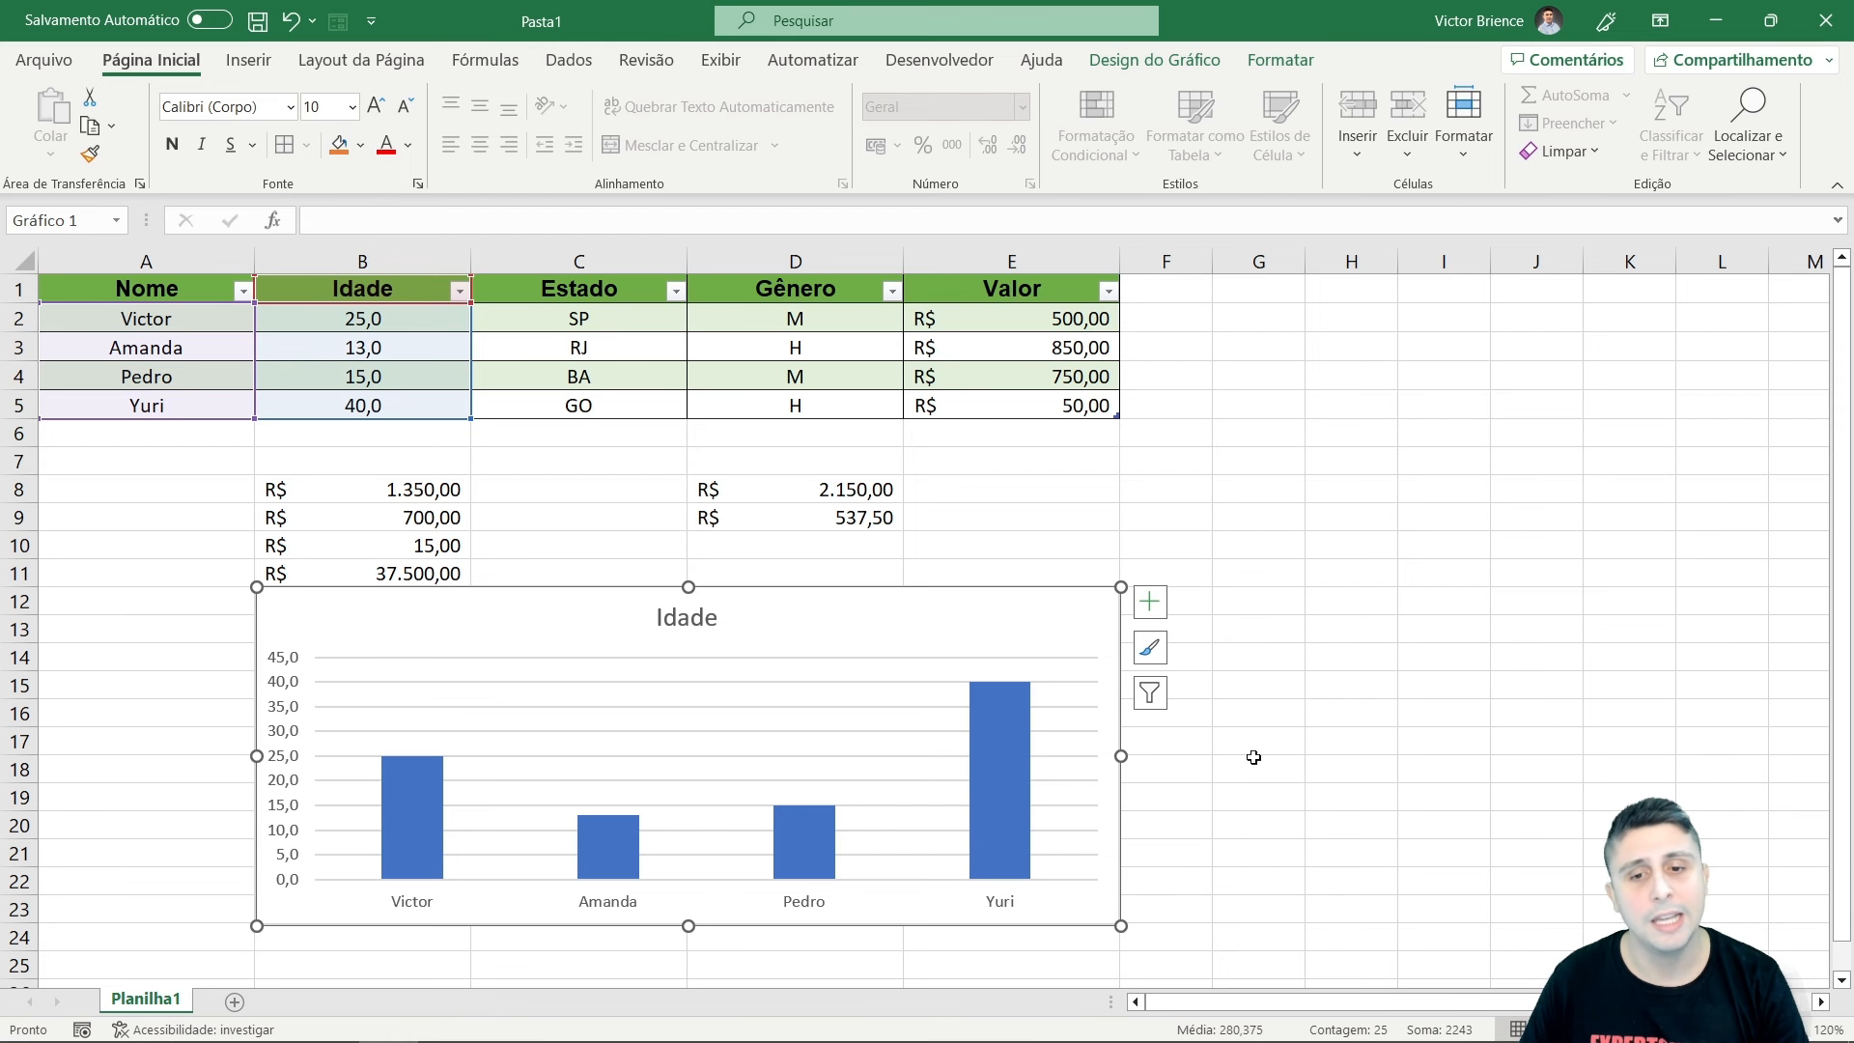
left_click(1262, 794)
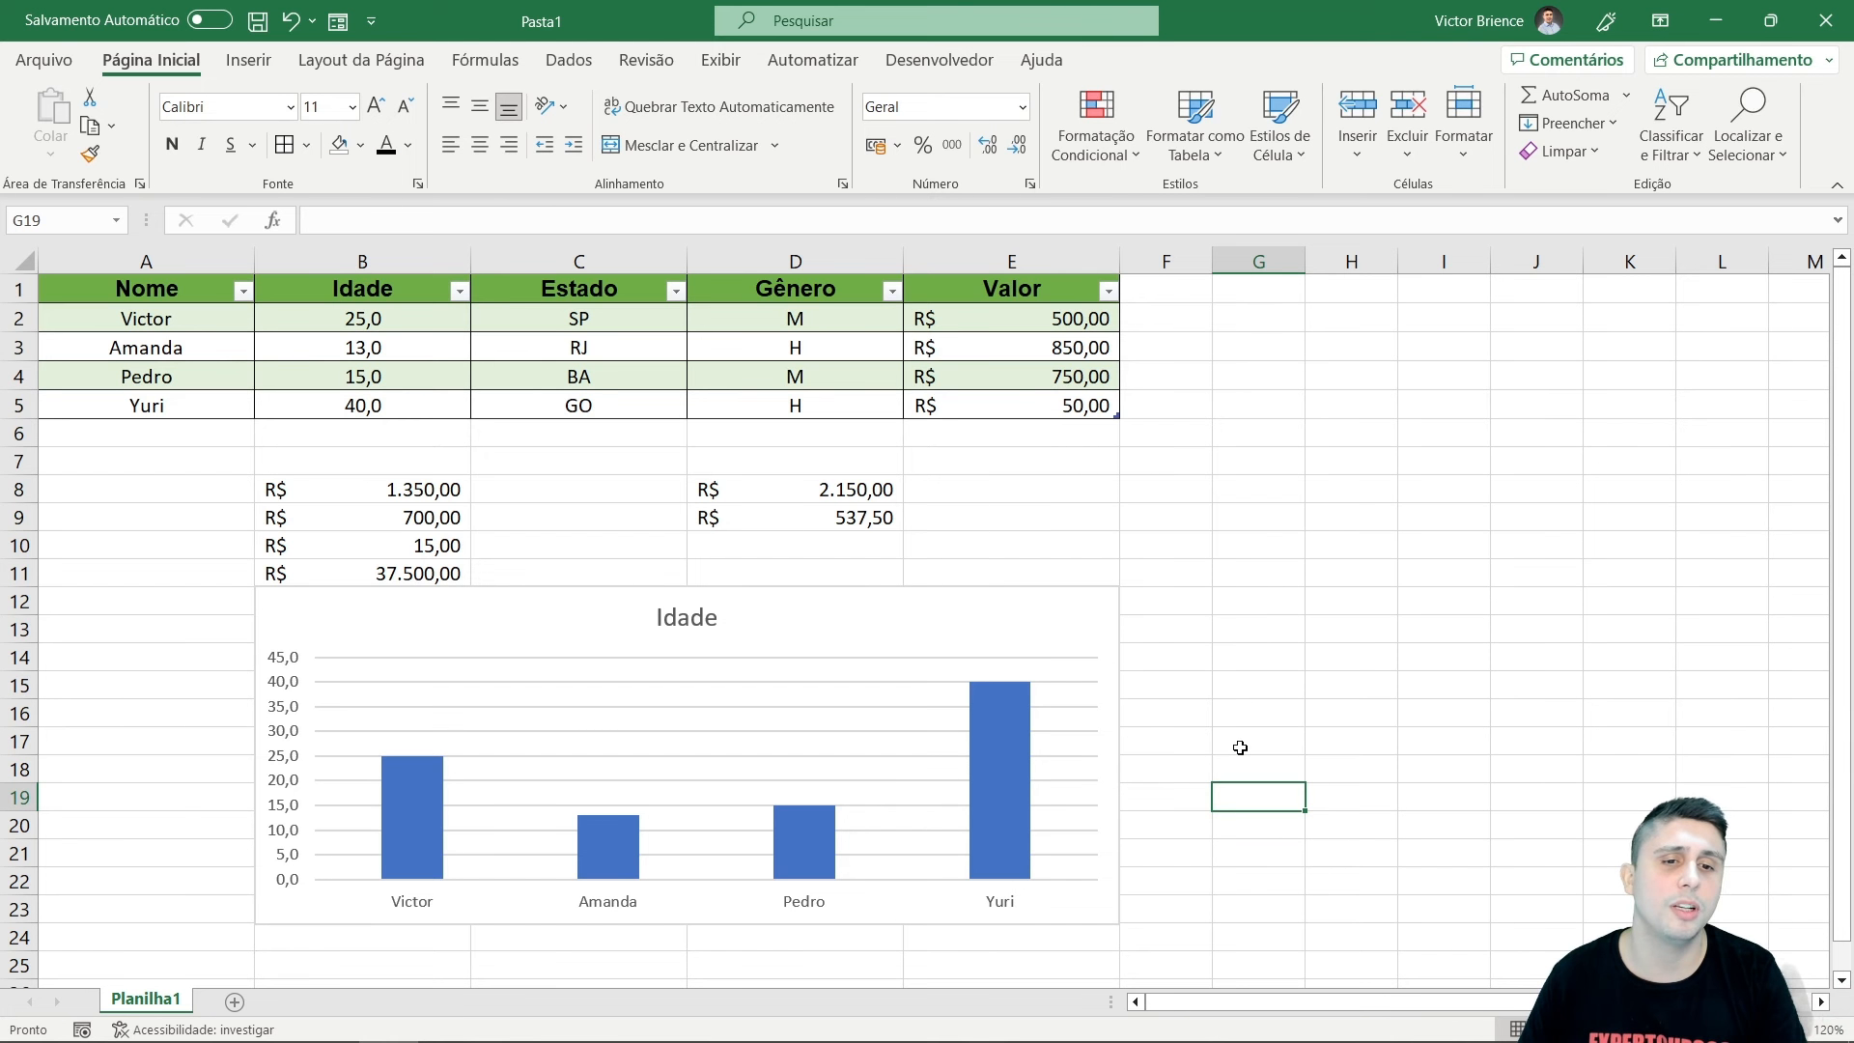
left_click(521, 630)
left_click(1149, 602)
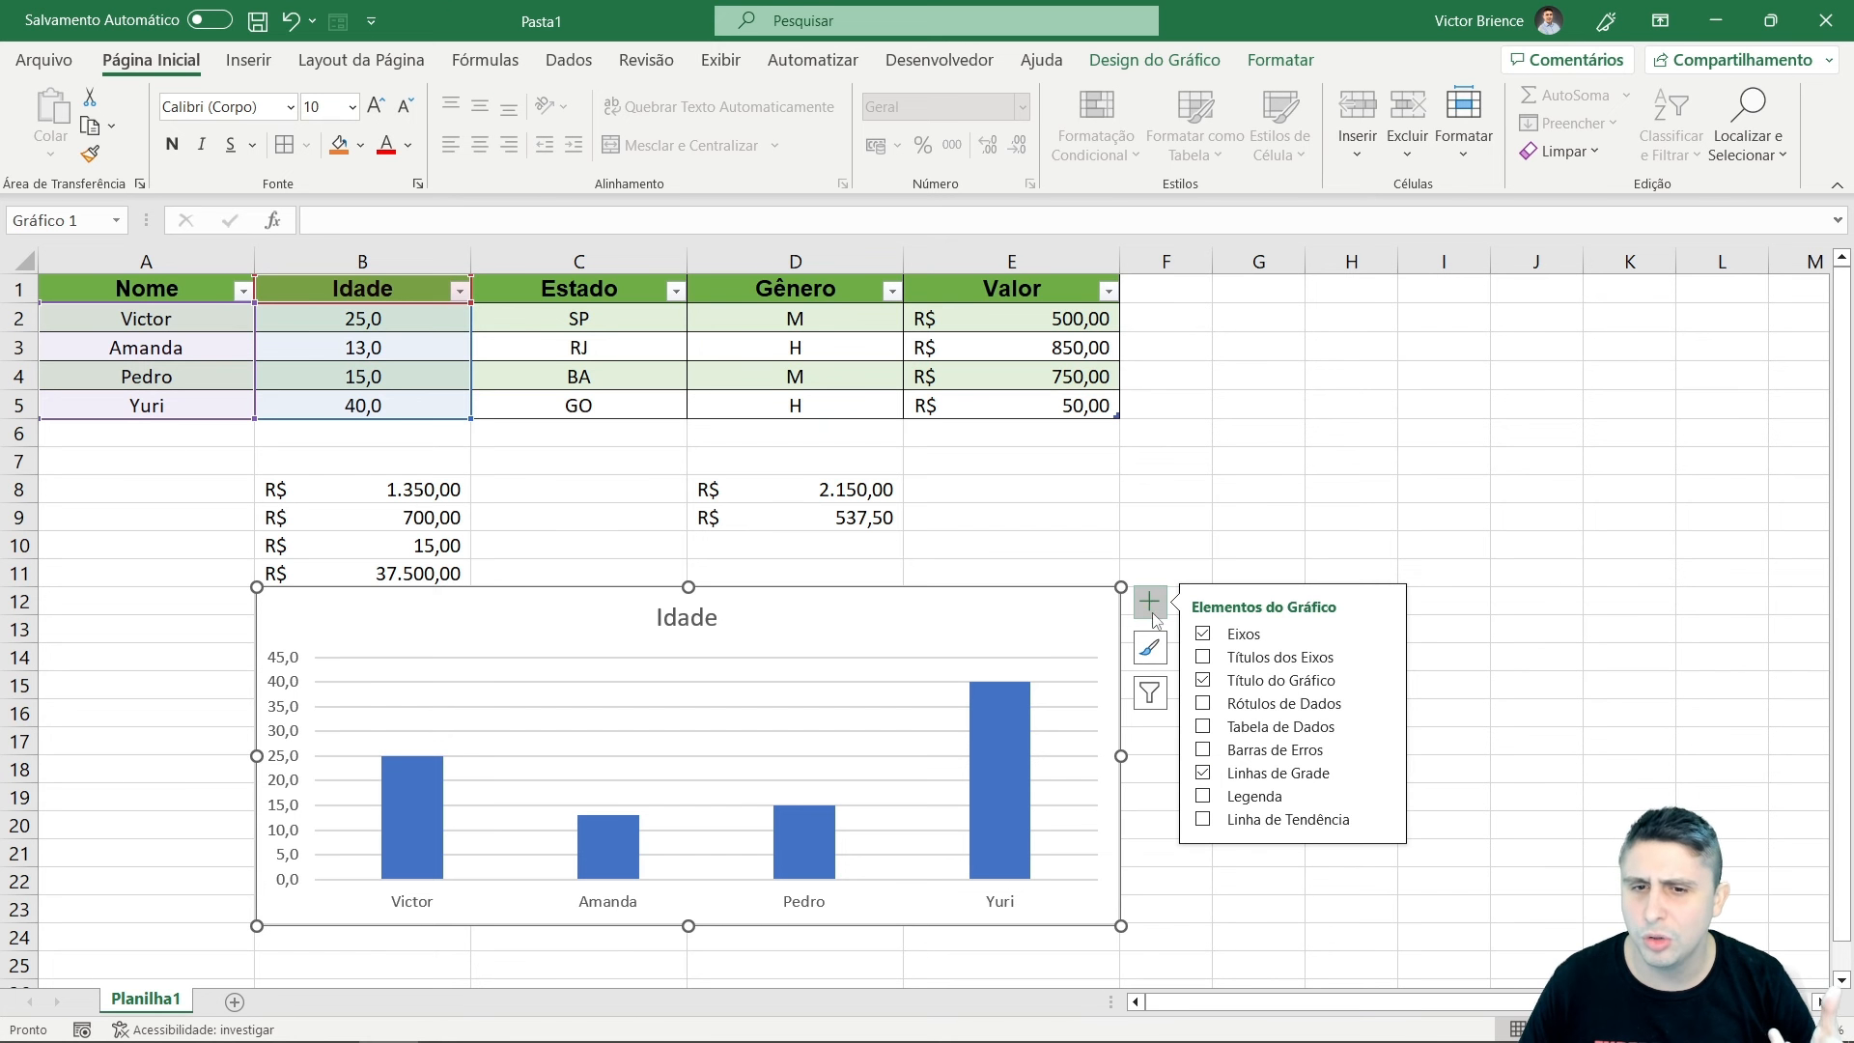
left_click(1202, 680)
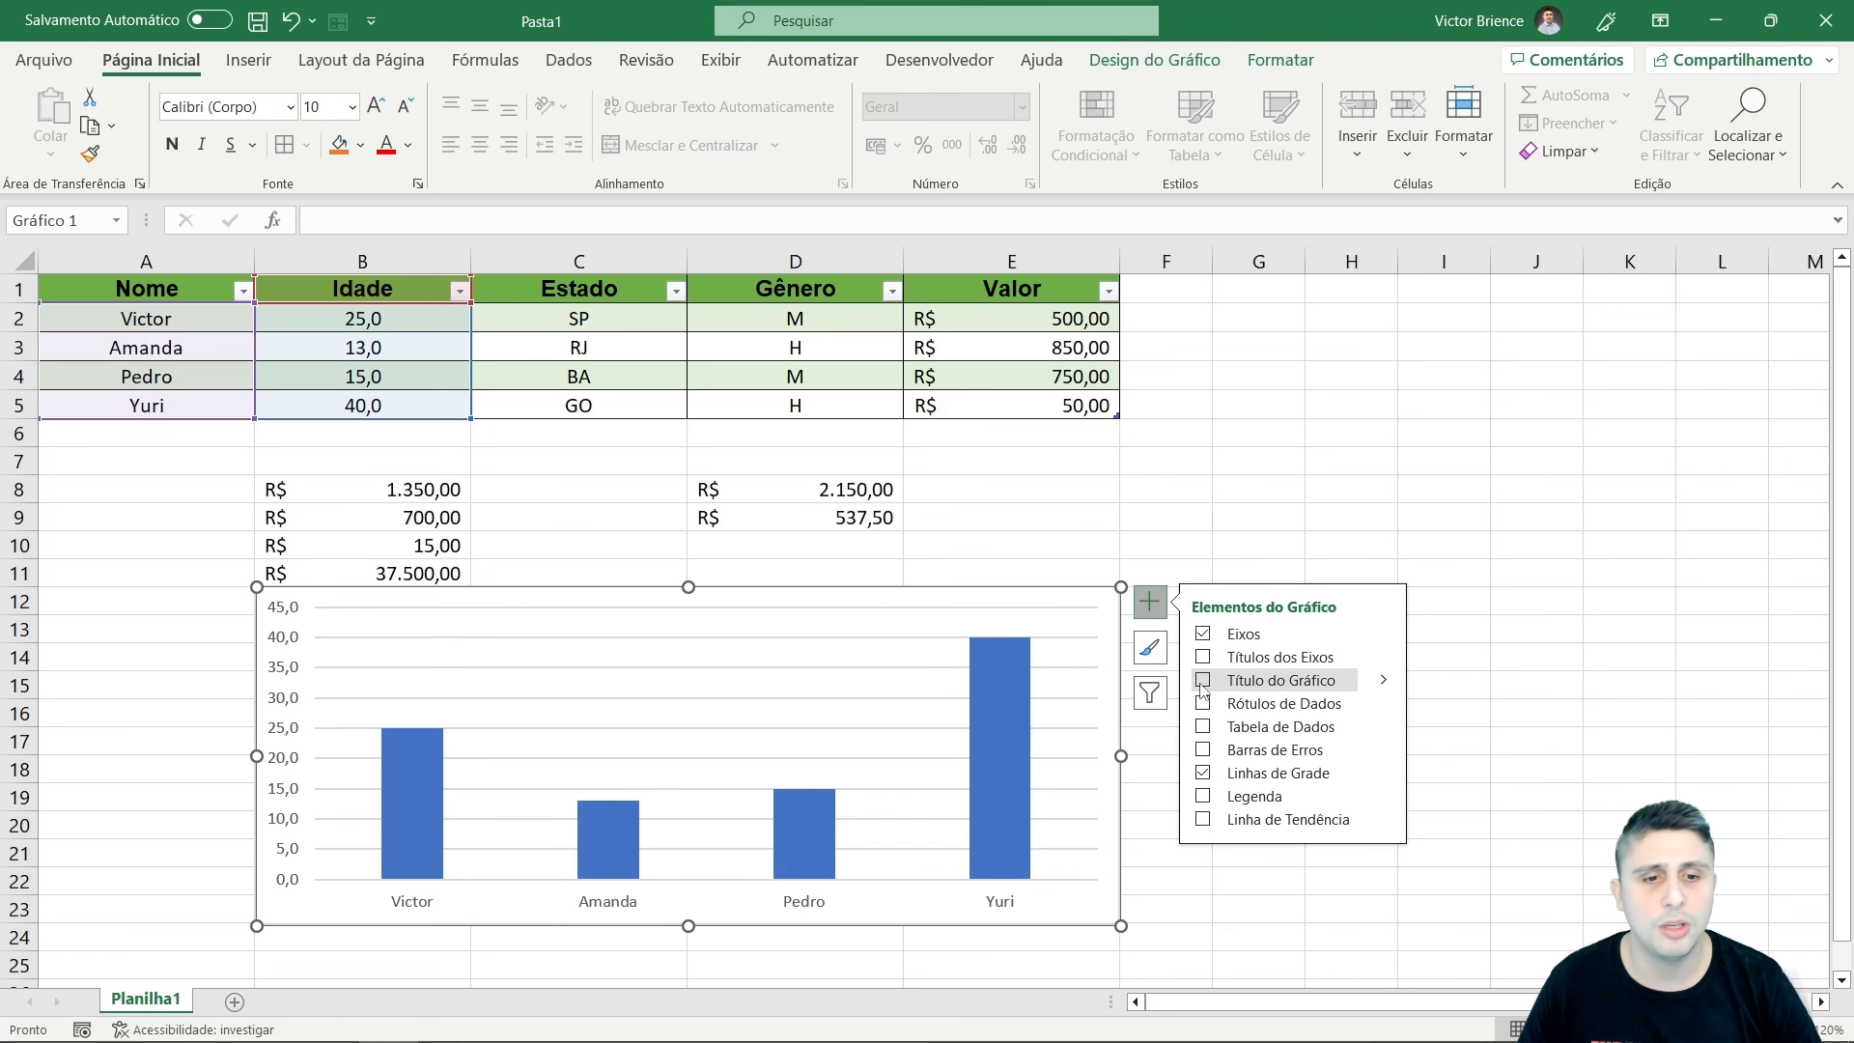
Hide the chart's primary vertical axis and add data labels to the columns.
left_click(1384, 634)
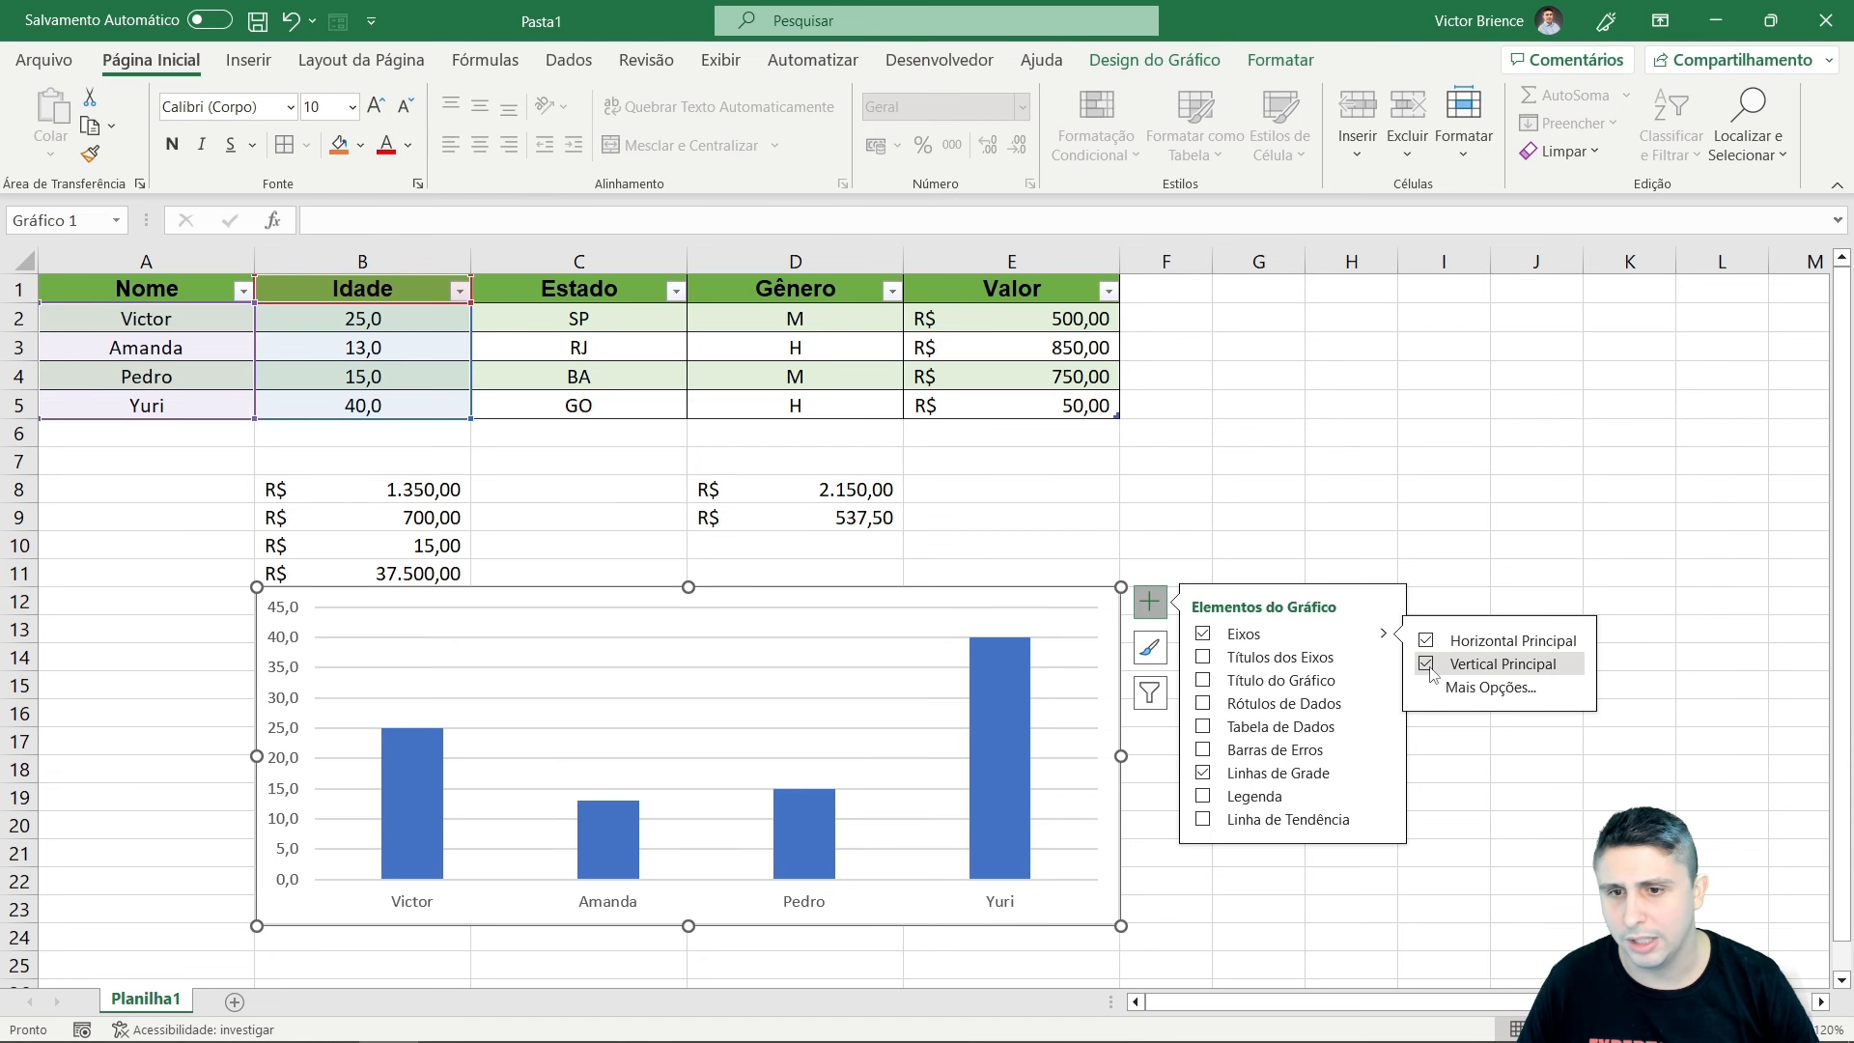
left_click(1427, 664)
left_click(1203, 704)
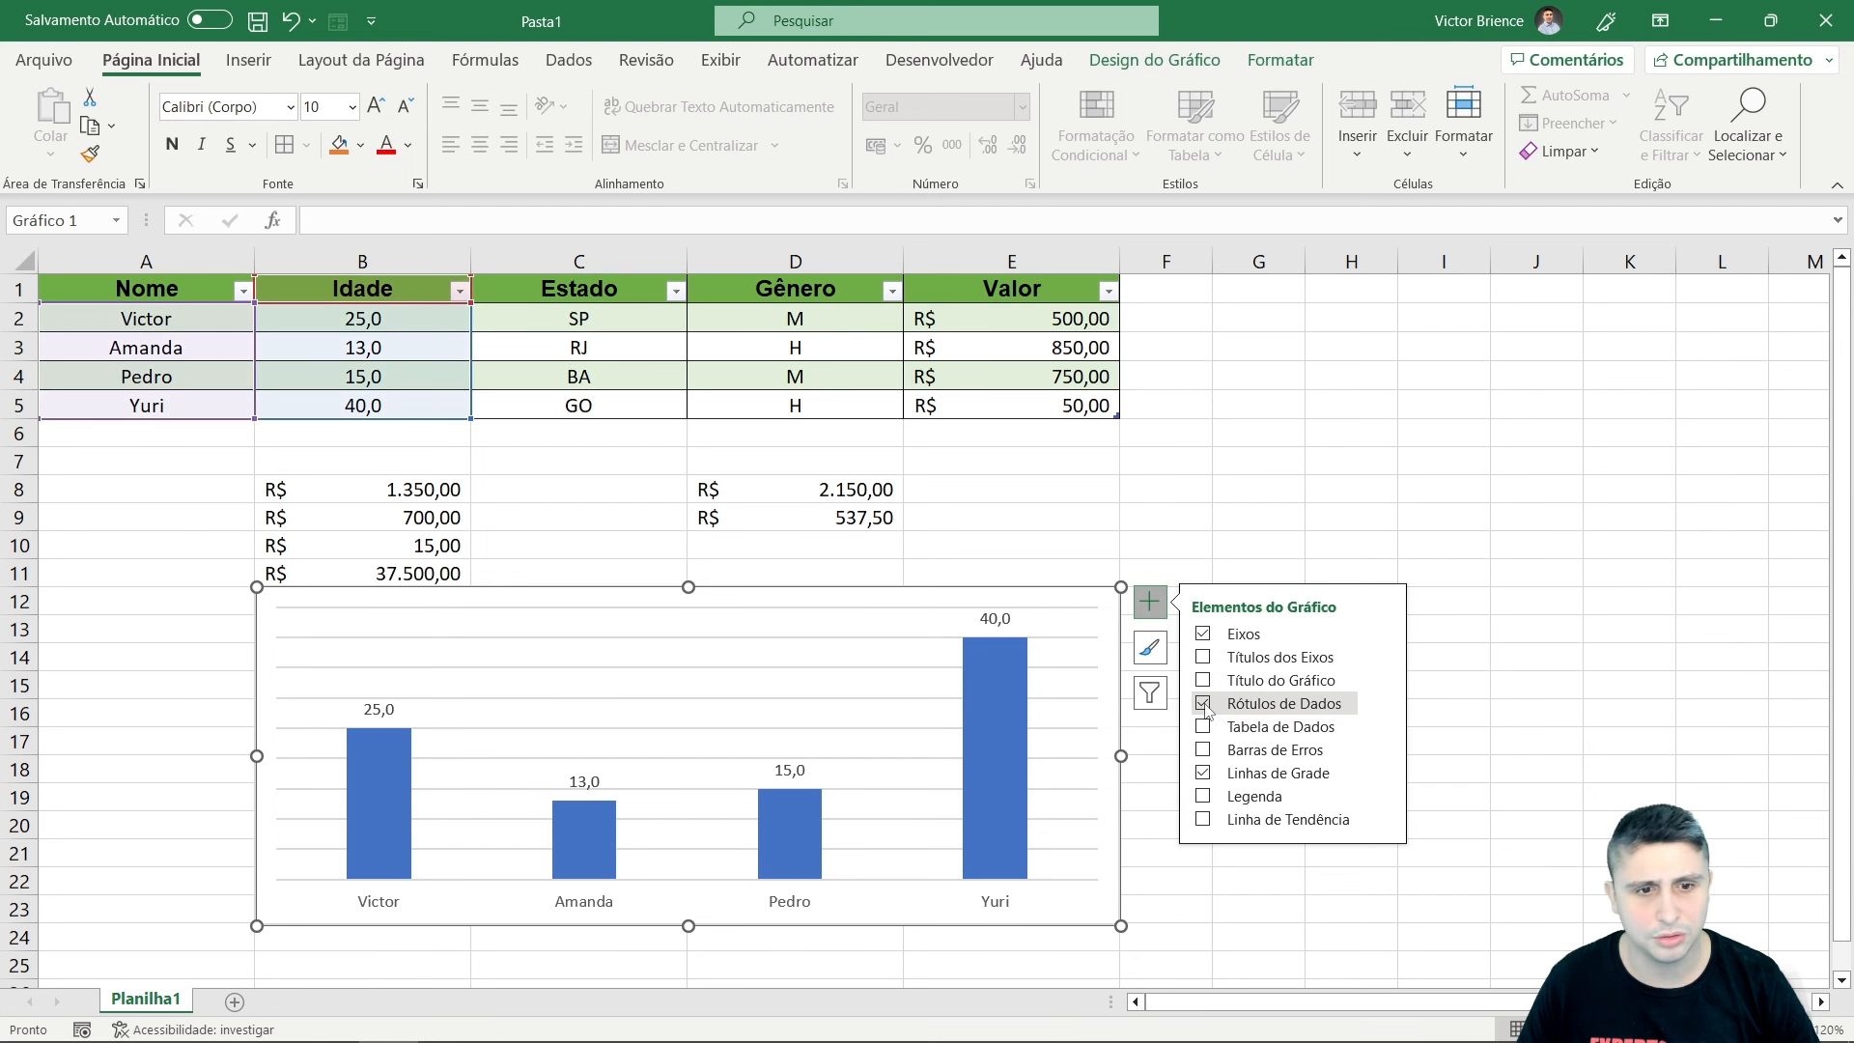
left_click(1246, 541)
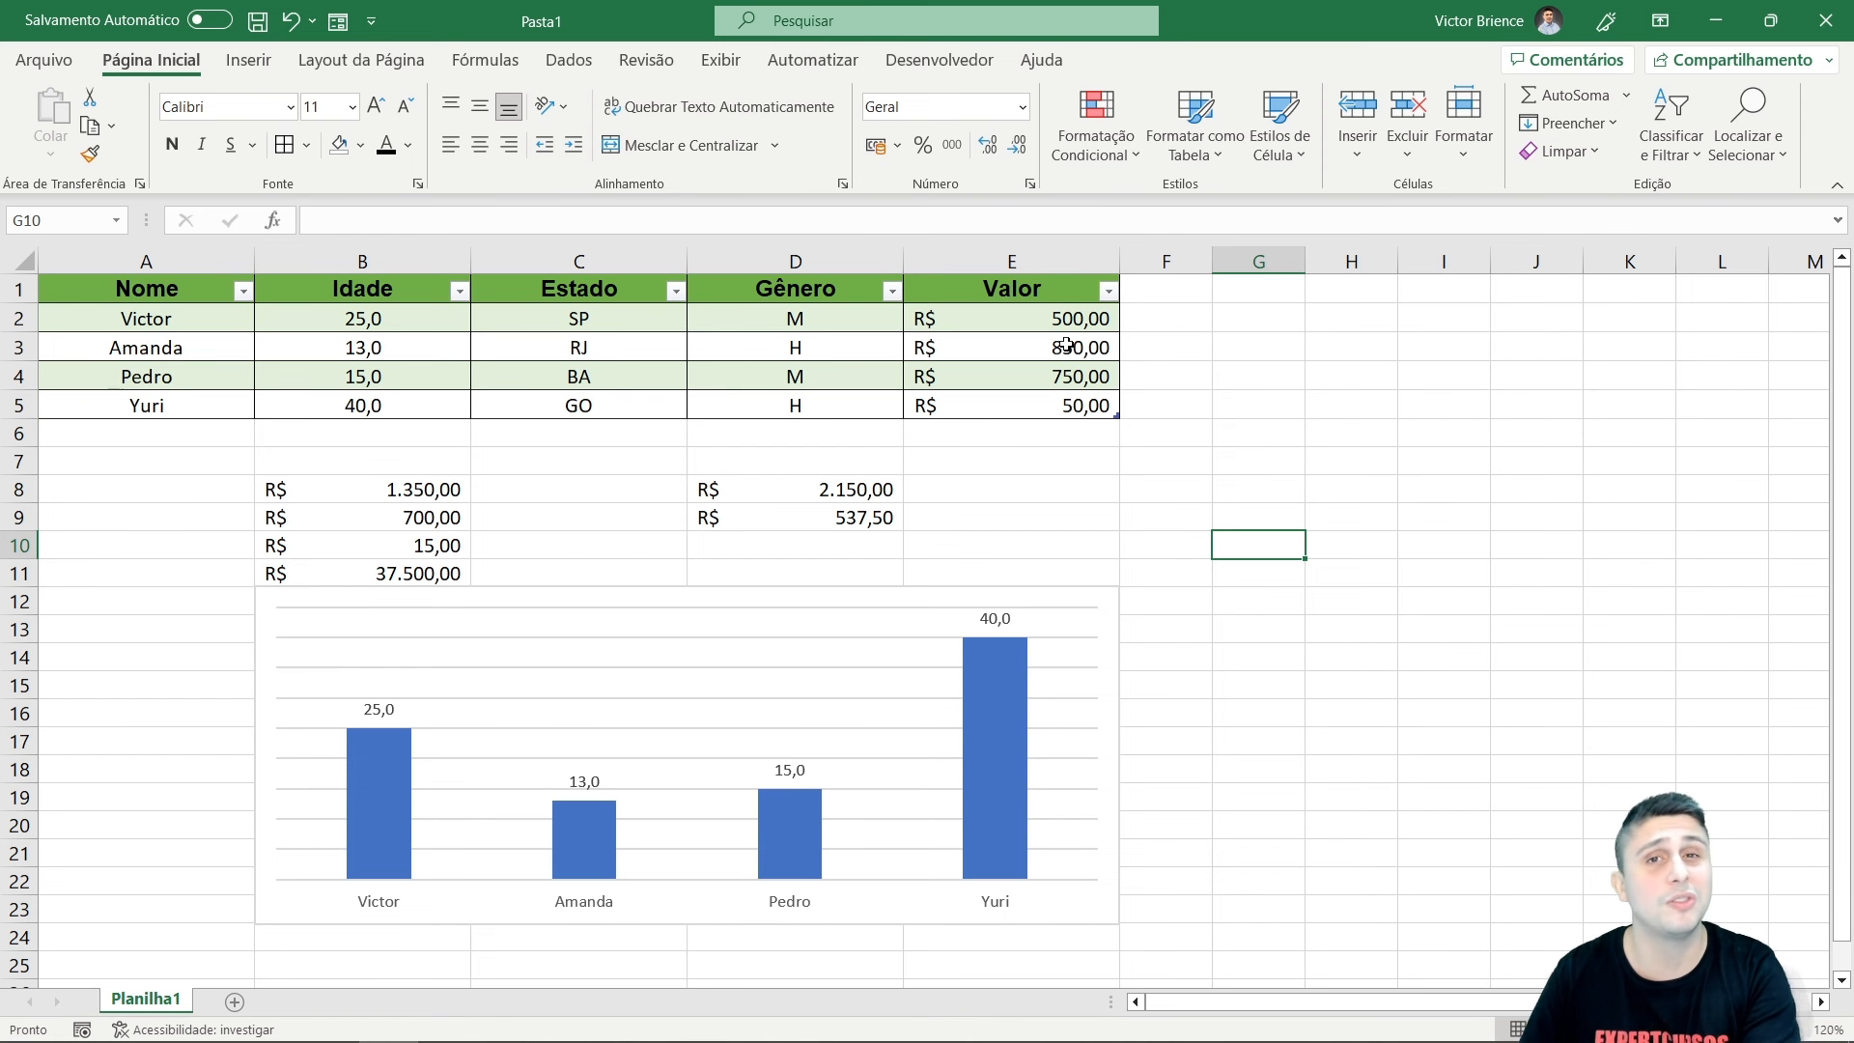
left_click(1236, 454)
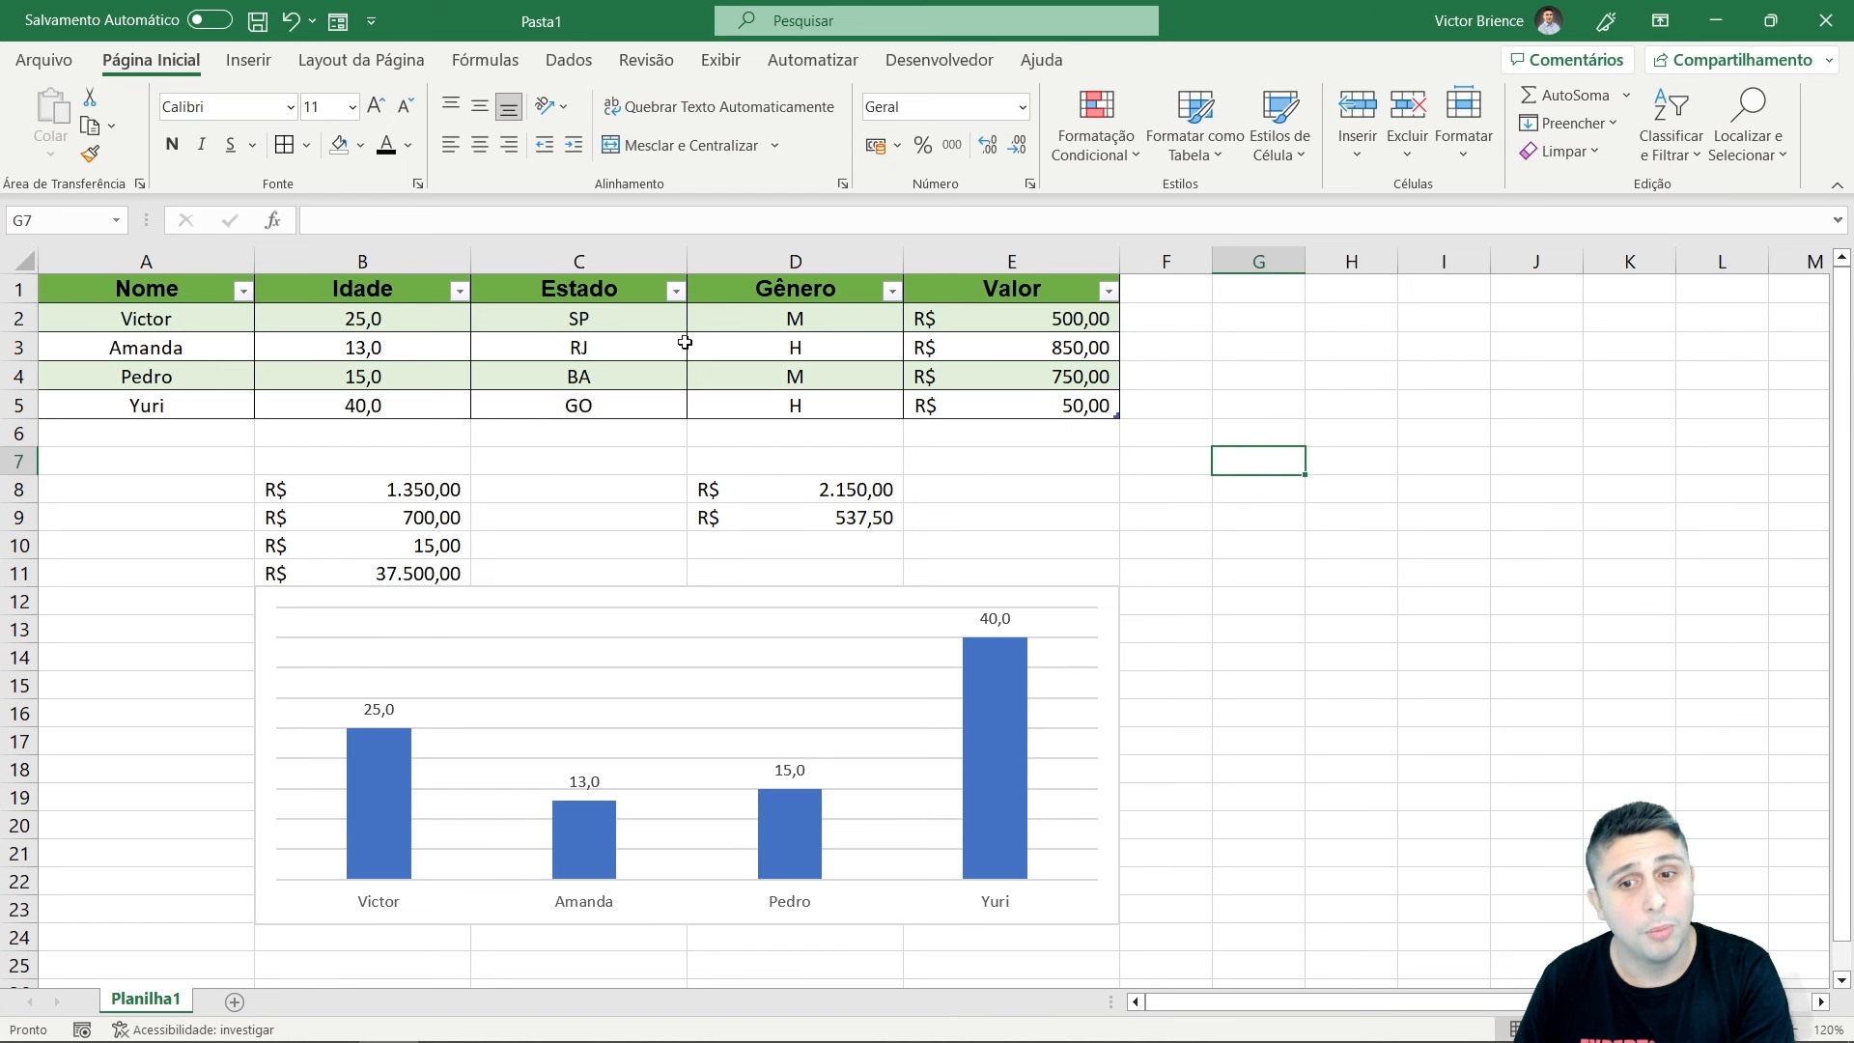
left_click(146, 262)
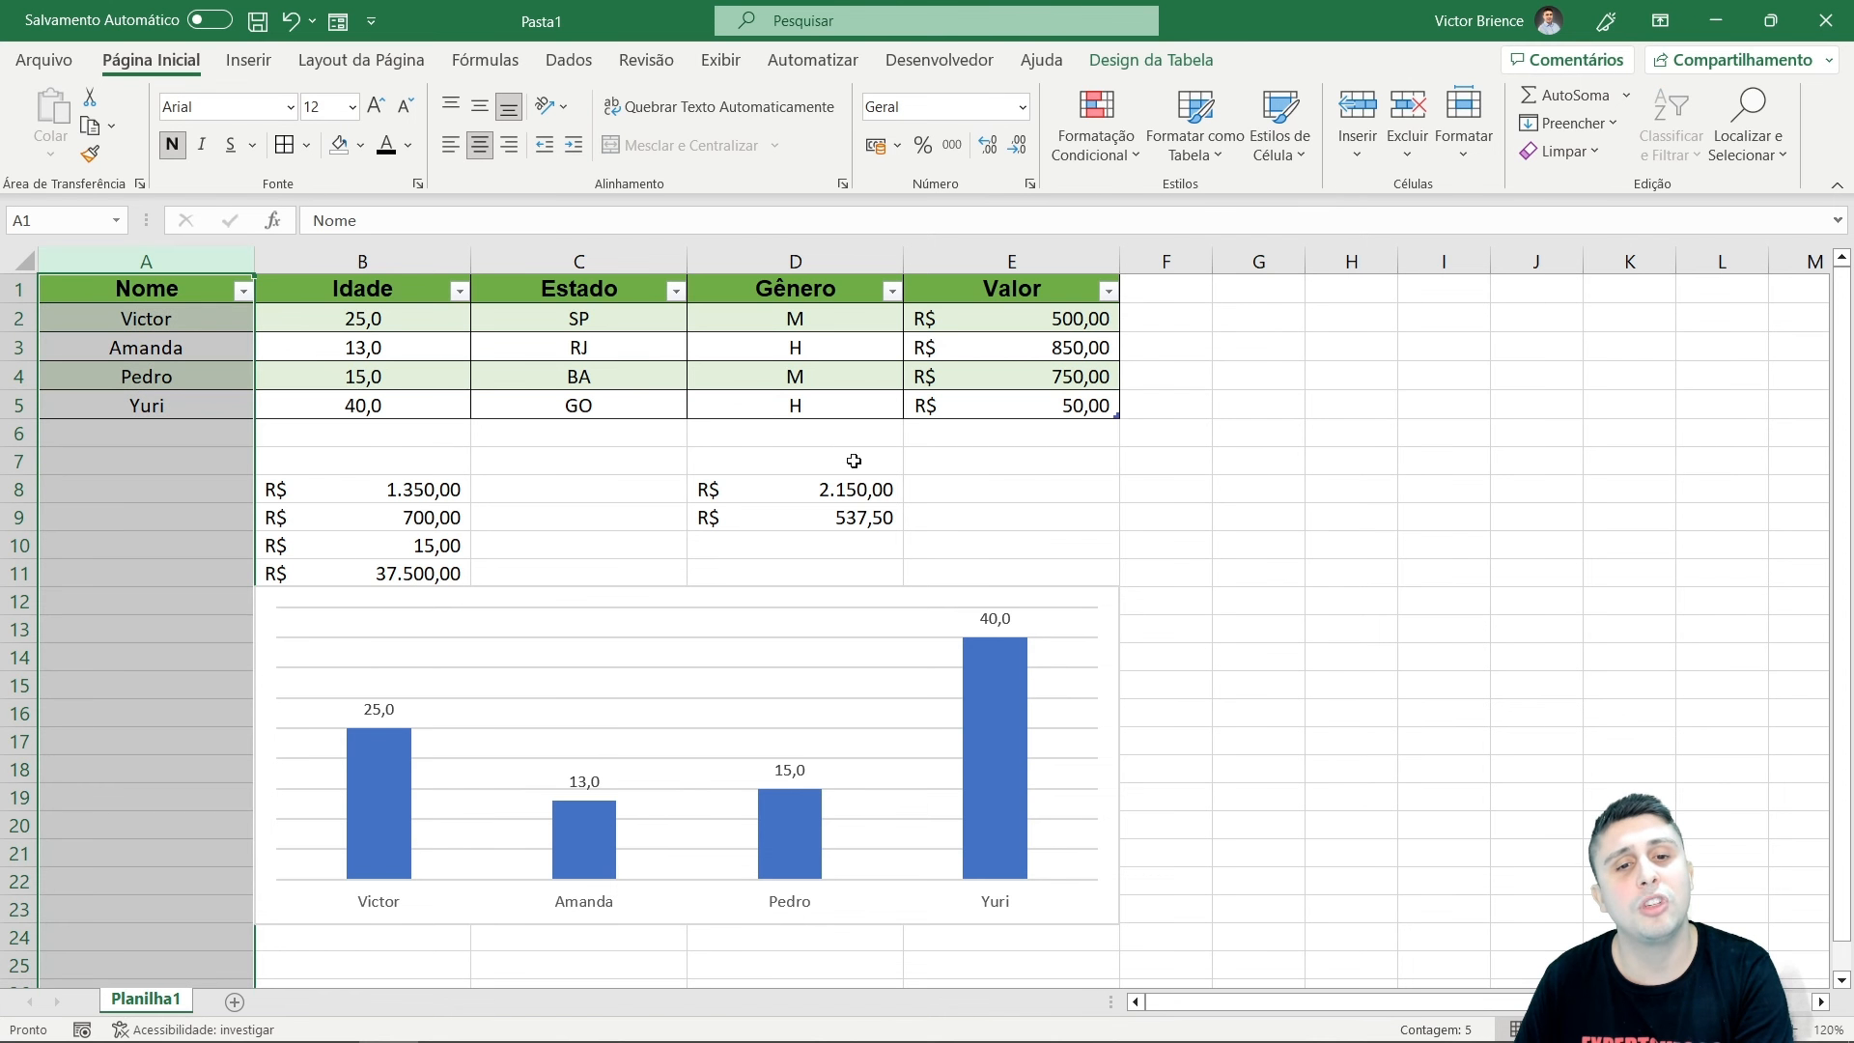
left_click(797, 455)
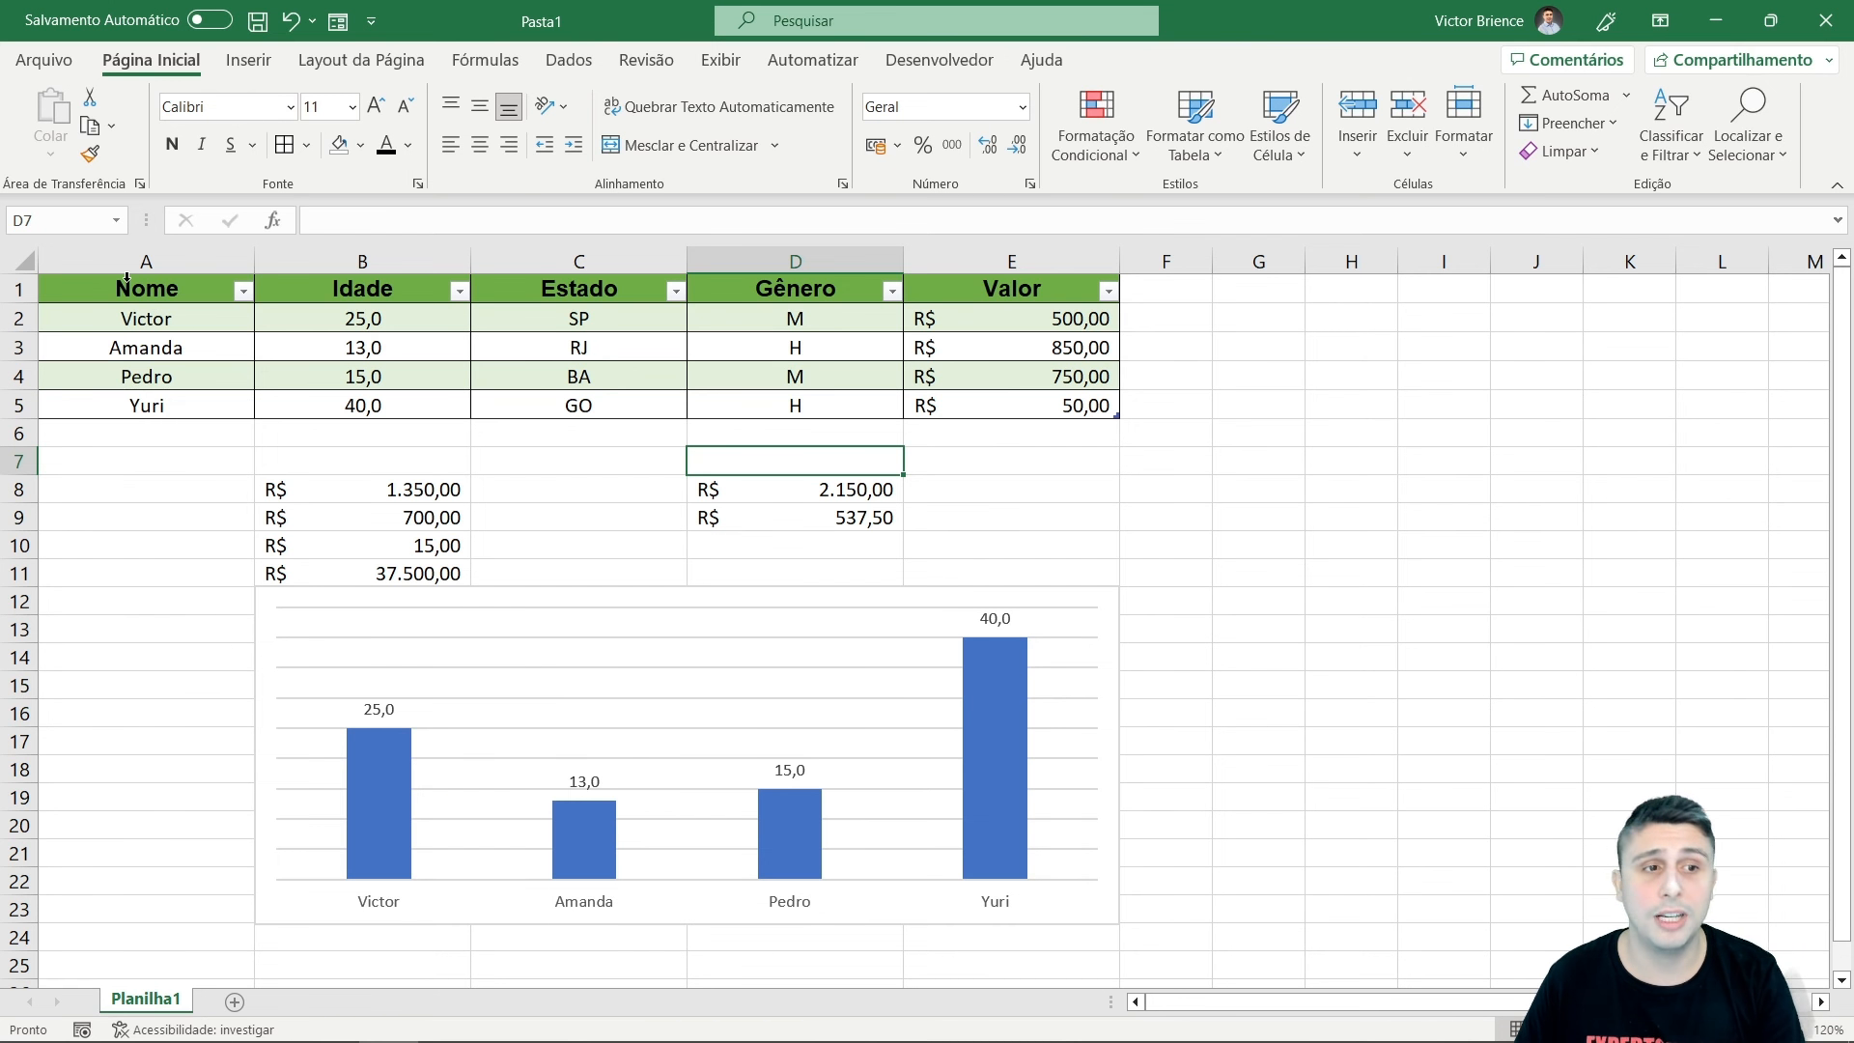
left_click_drag(135, 314, 1034, 413)
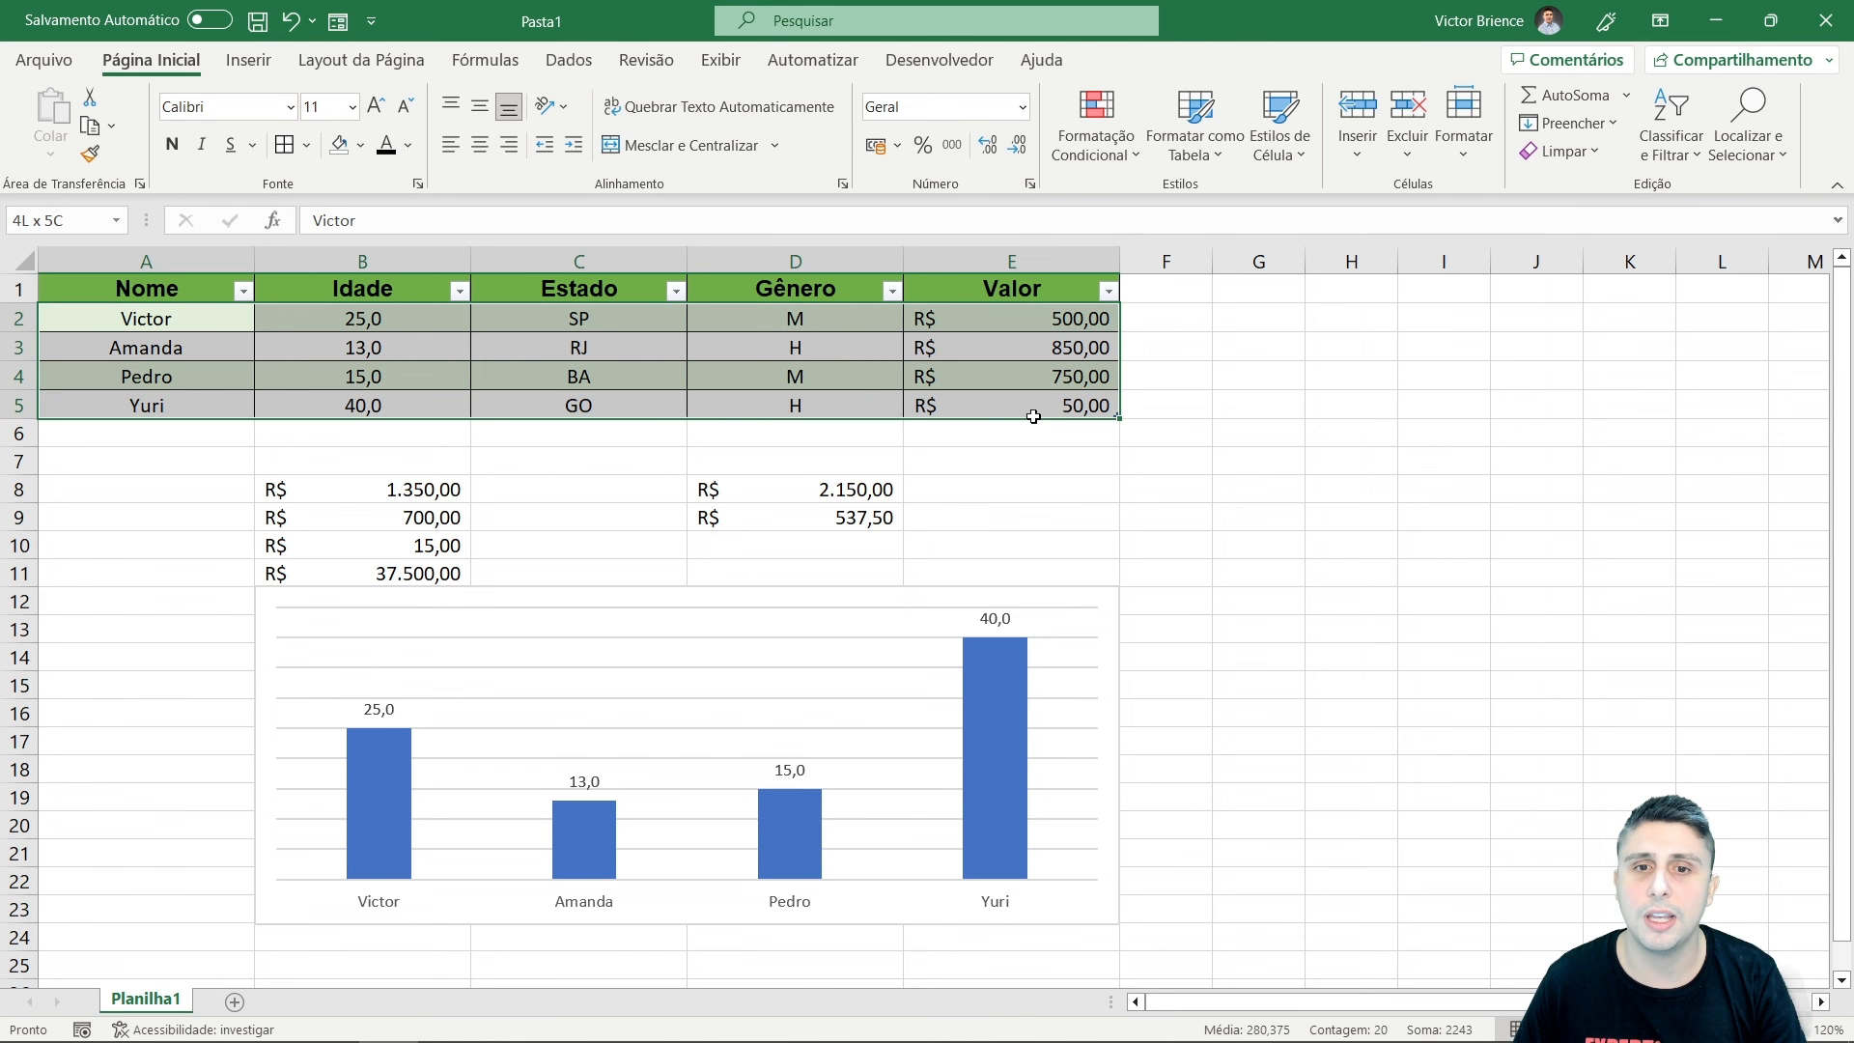
left_click(1236, 546)
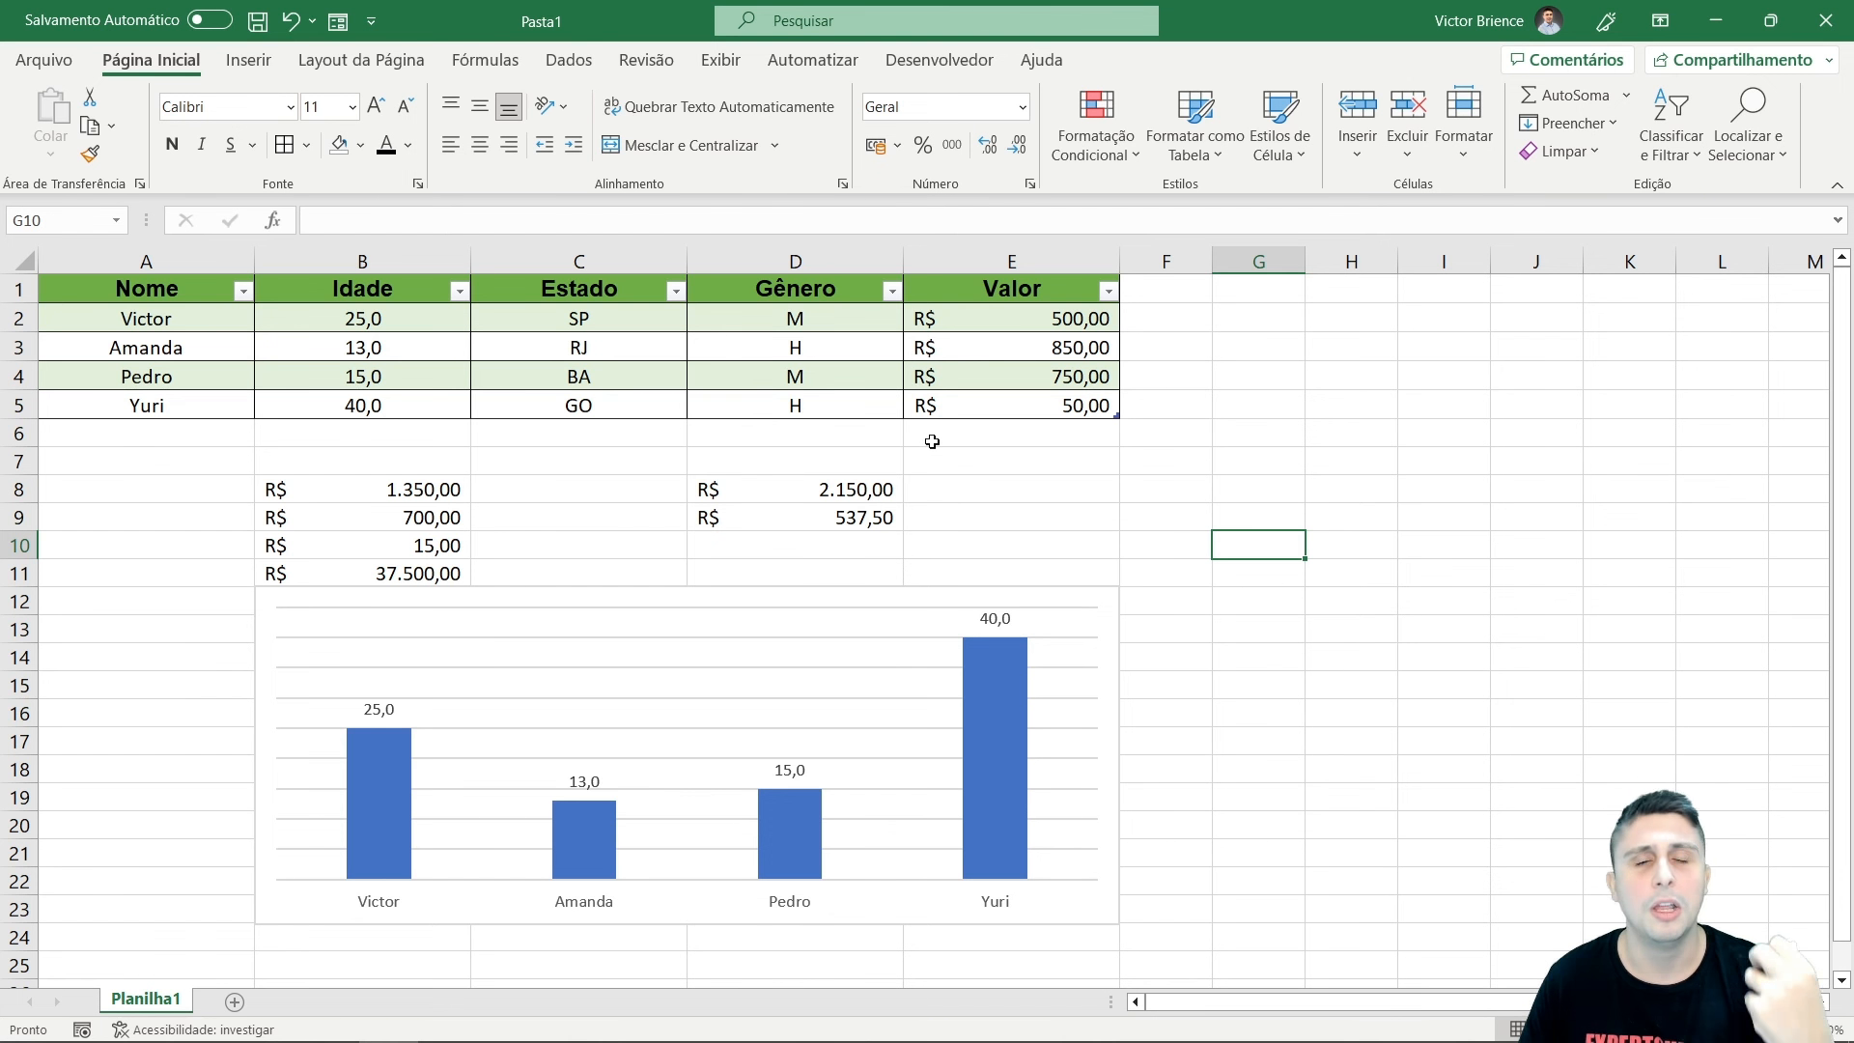
left_click(175, 296)
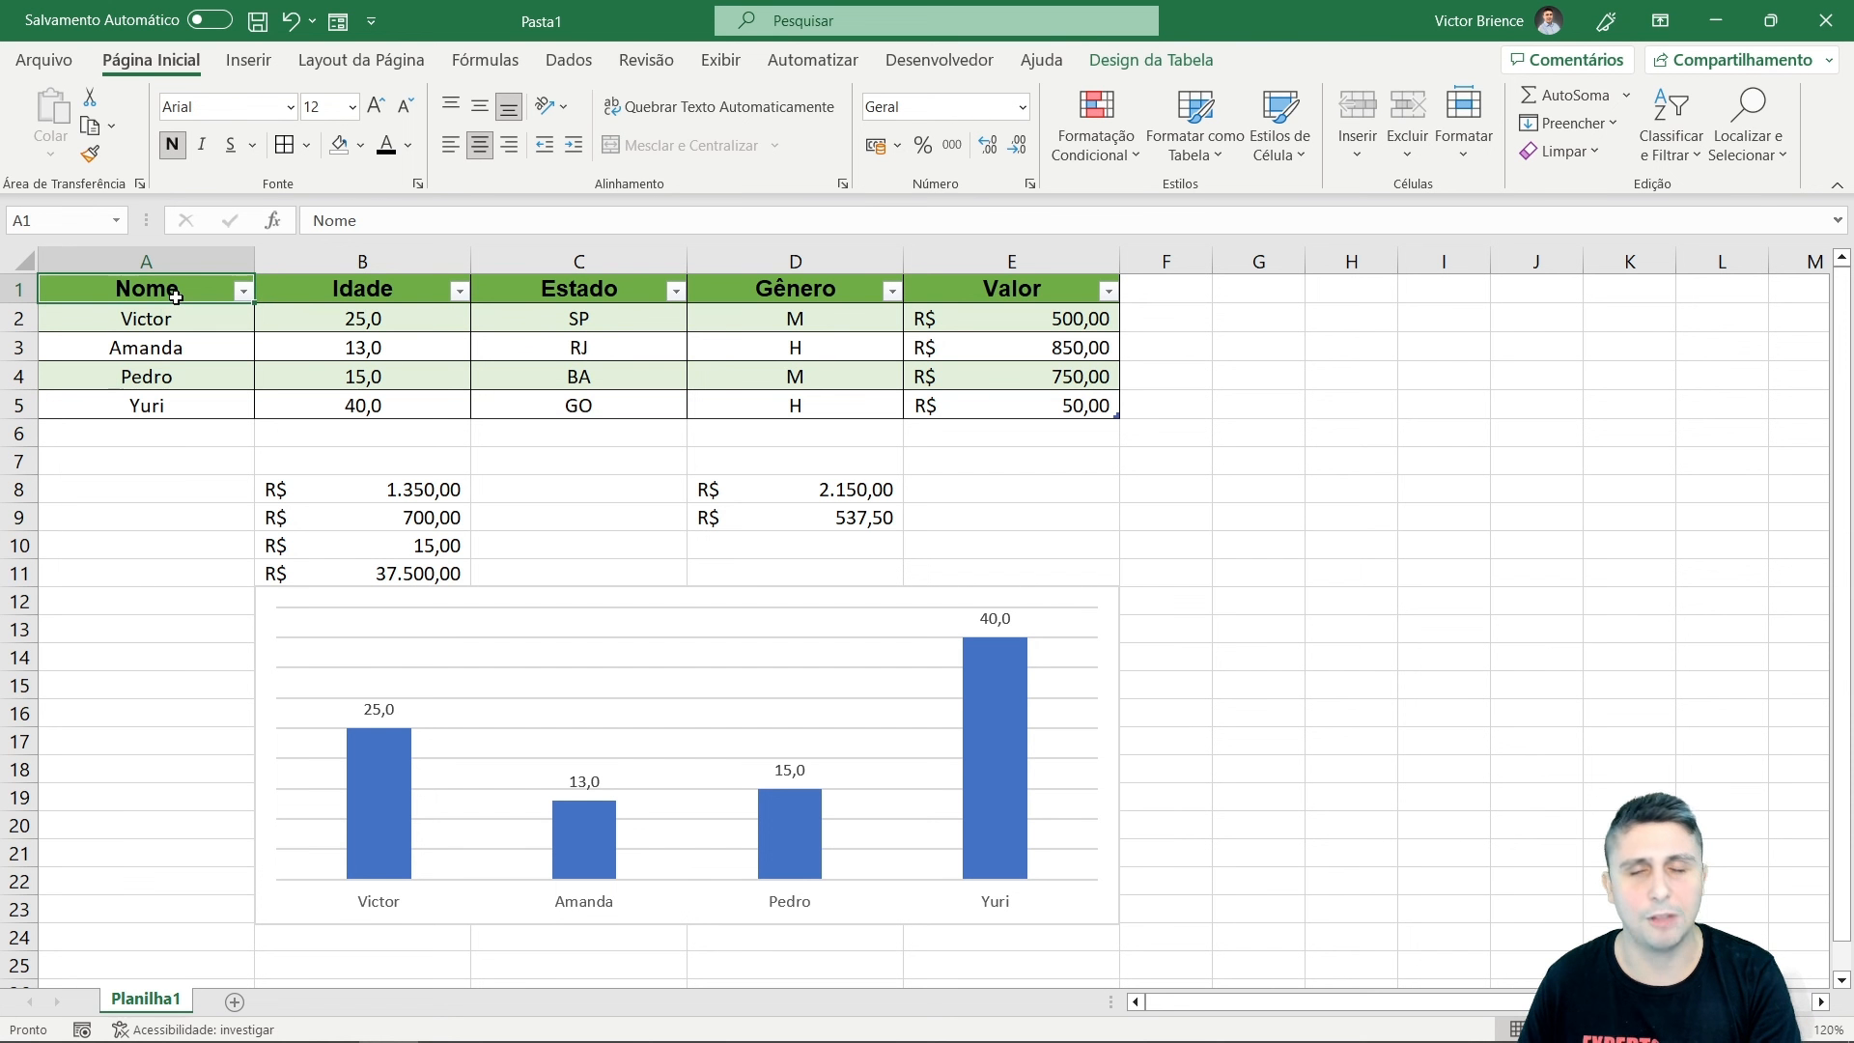